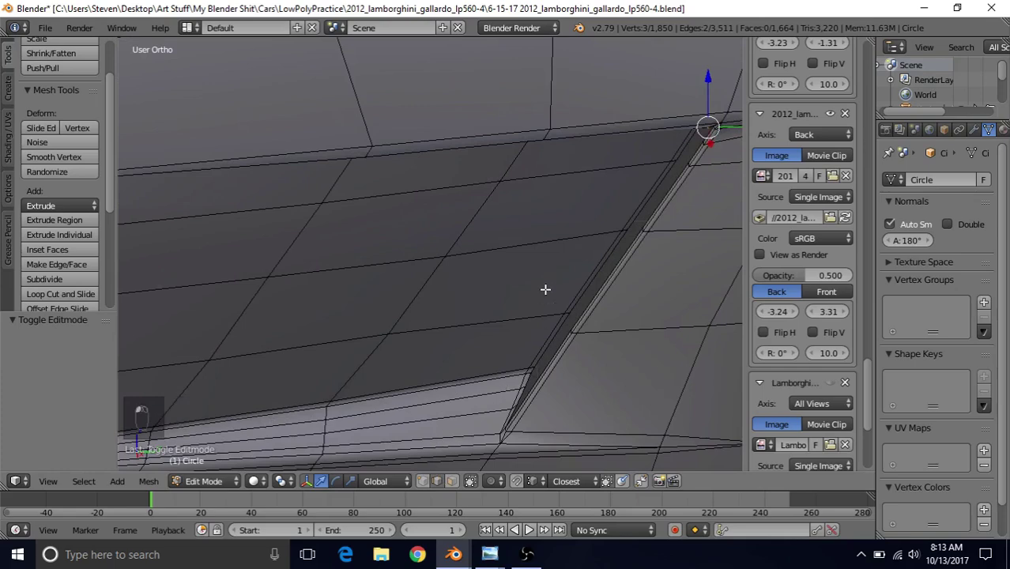
Step: Subdivide the two middle lengthwise edges of the light sill strip beside the side vent with one cut
shift+scroll(545, 289, down, 3)
right_click(482, 360)
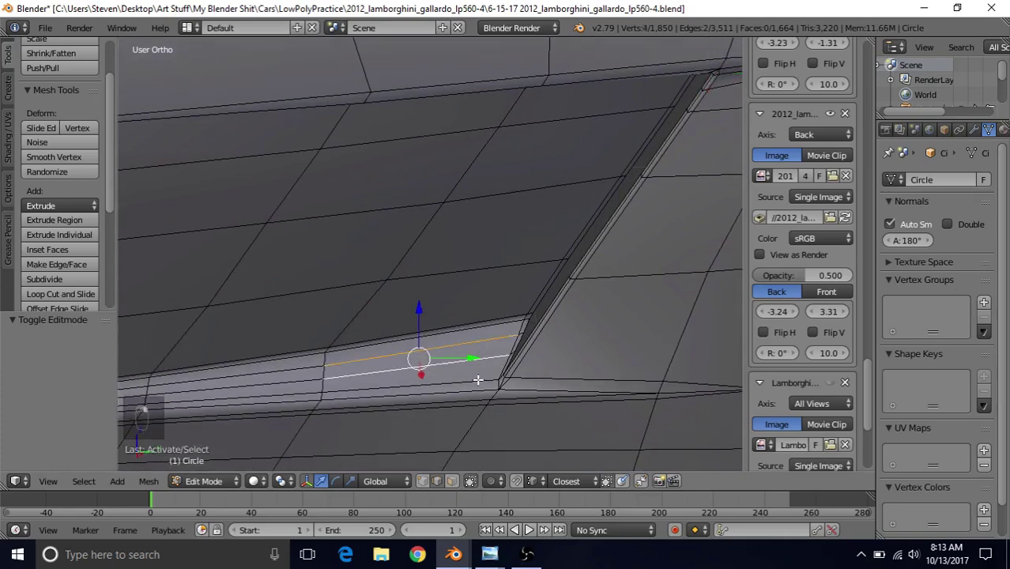
shift+right_click(477, 380)
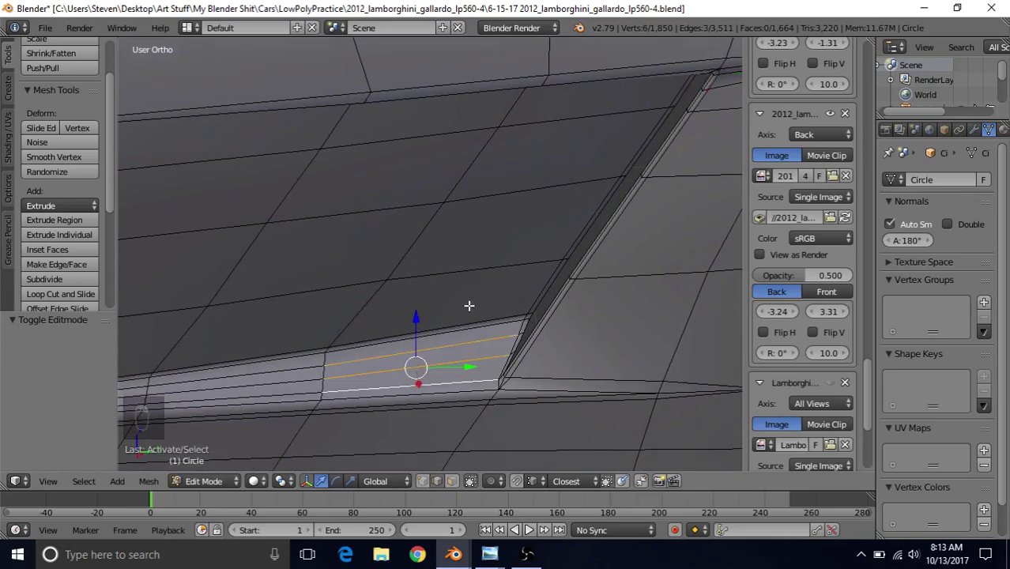
shift+right_click(476, 378)
shift+middle_drag(475, 378, 465, 332)
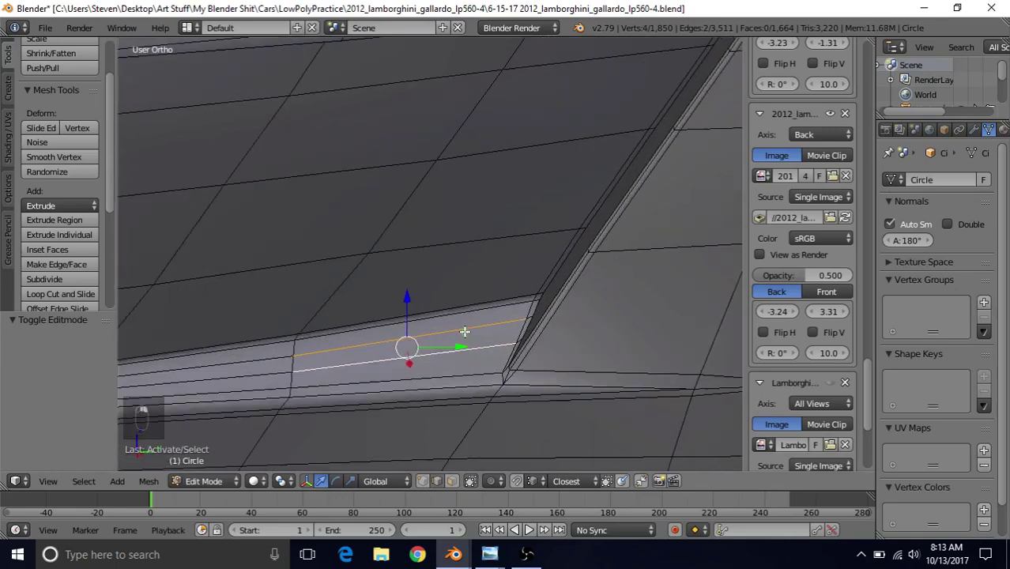
click(66, 275)
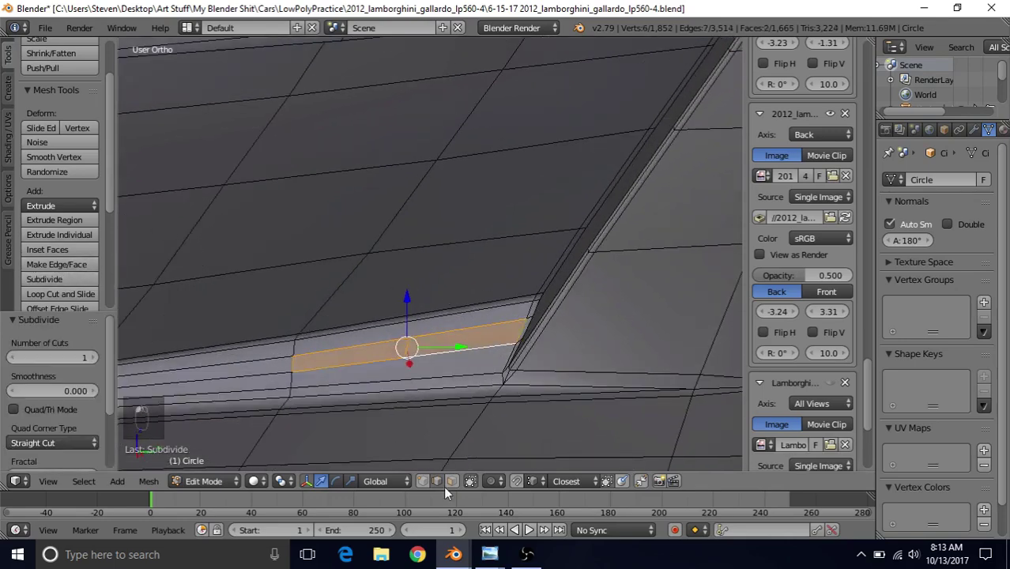
Step: Edge-slide the new cross edge of the sill strip towards the side vent with a factor of about -0.944
scroll(476, 332, up, 4)
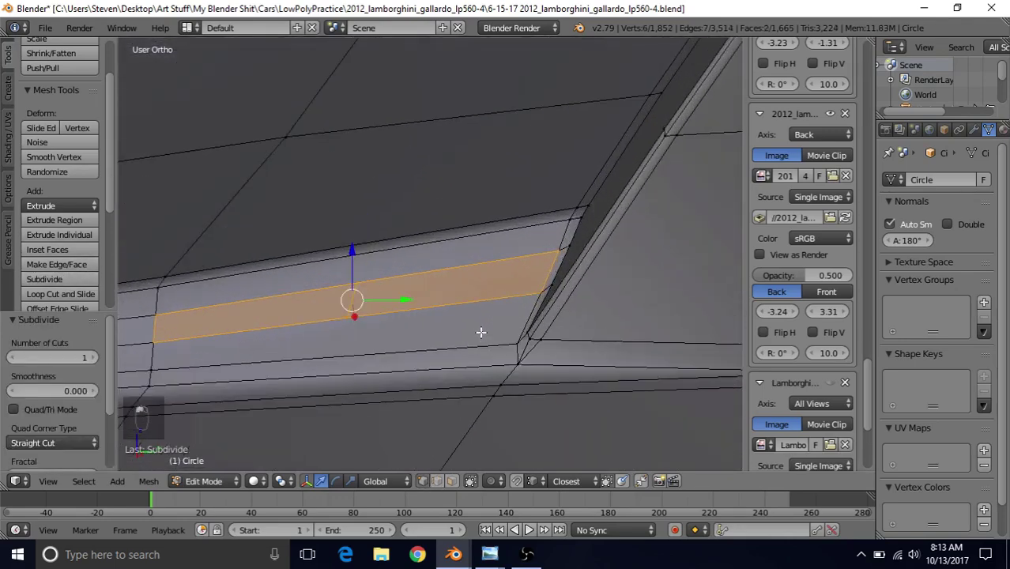
alt+right_click(336, 310)
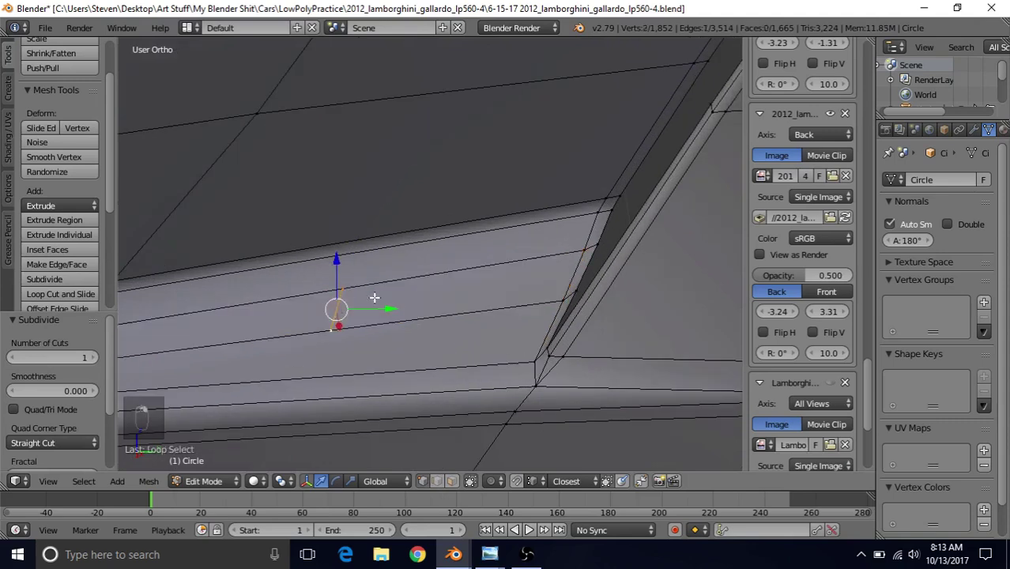
key(g)
key(g)
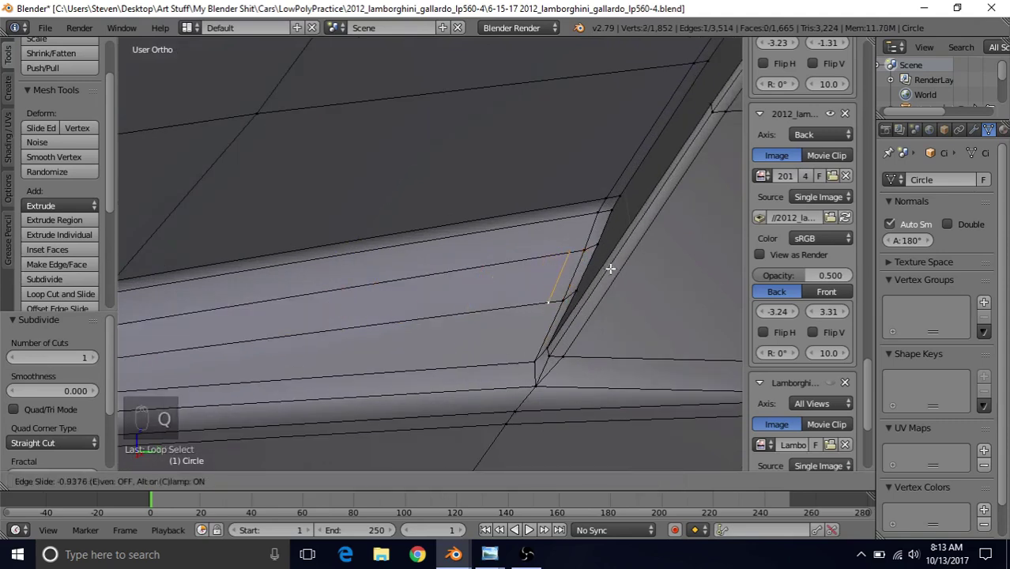
click(611, 268)
Step: Connect the slid edge's lower vertex to the bottom vent corner and its upper vertex to the strip's upper edge vertex
right_click(535, 303)
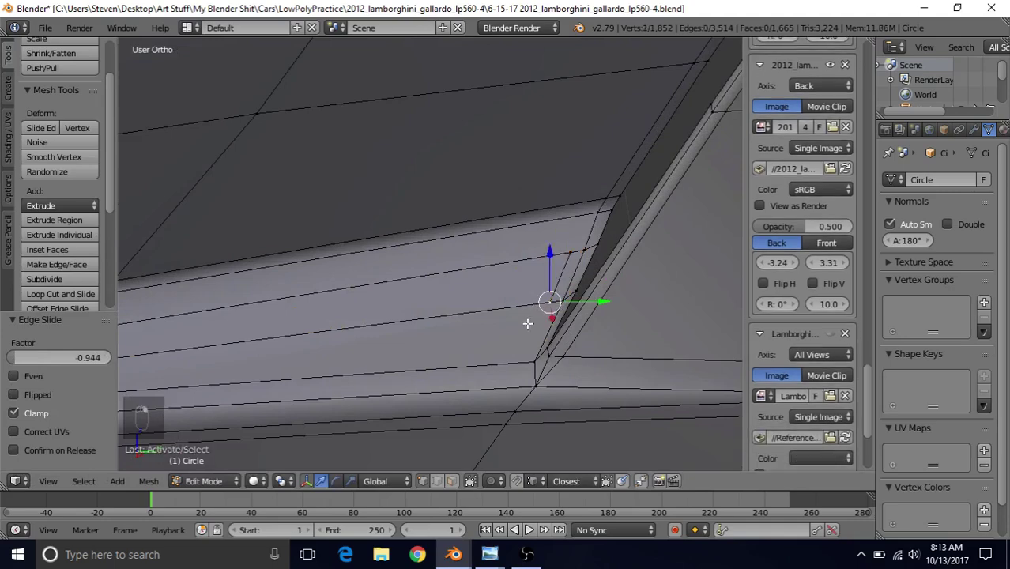
shift+right_click(526, 359)
key(j)
right_click(567, 254)
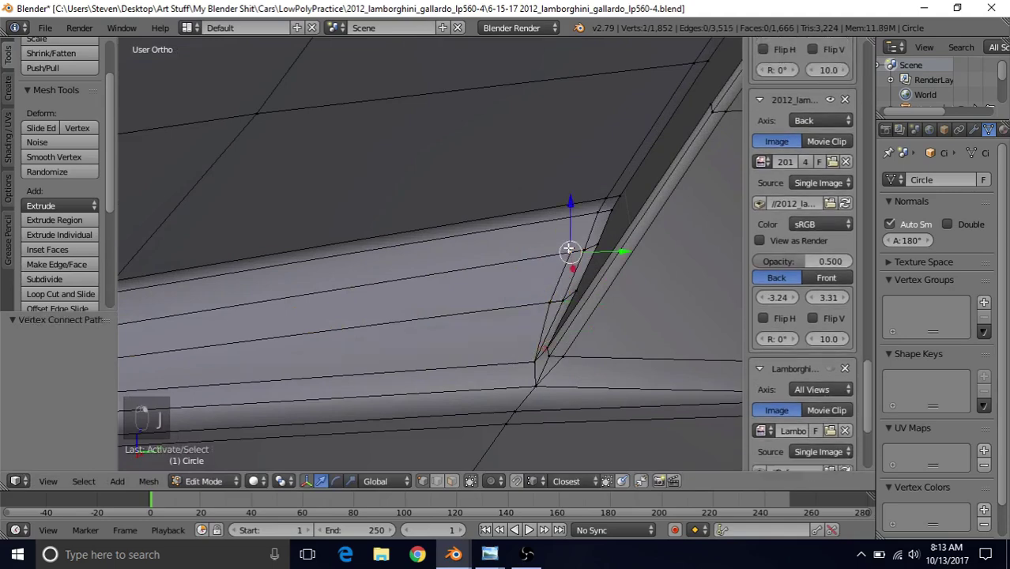
shift+right_click(596, 211)
key(j)
Step: Subdivide the sill strip's lower lengthwise edge once and slide the new vertex towards the vent corner with a factor of 0.962
key(Tab)
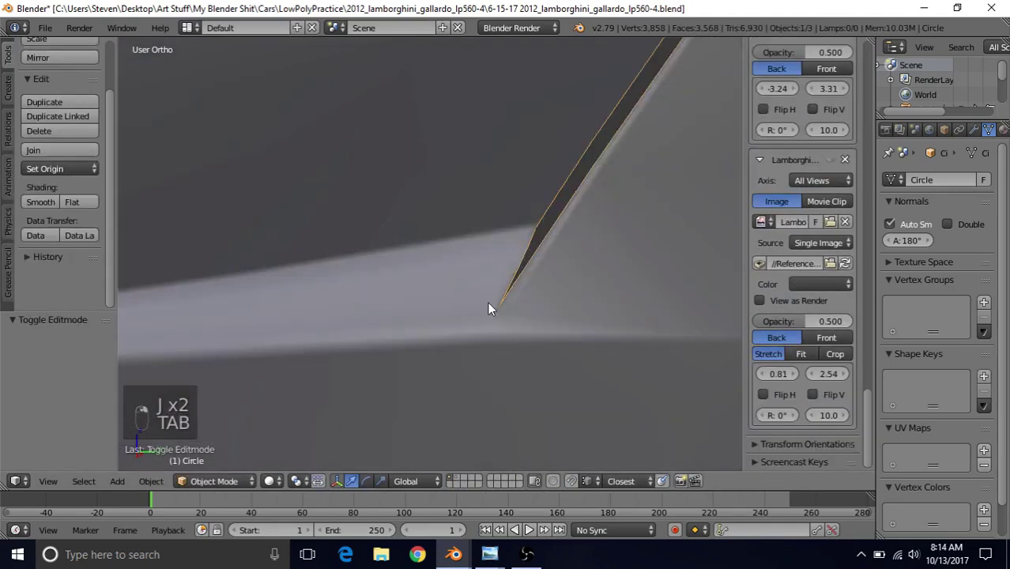
scroll(475, 304, down, 5)
middle_drag(441, 189, 468, 285)
key(Tab)
scroll(494, 300, up, 7)
scroll(469, 284, up, 1)
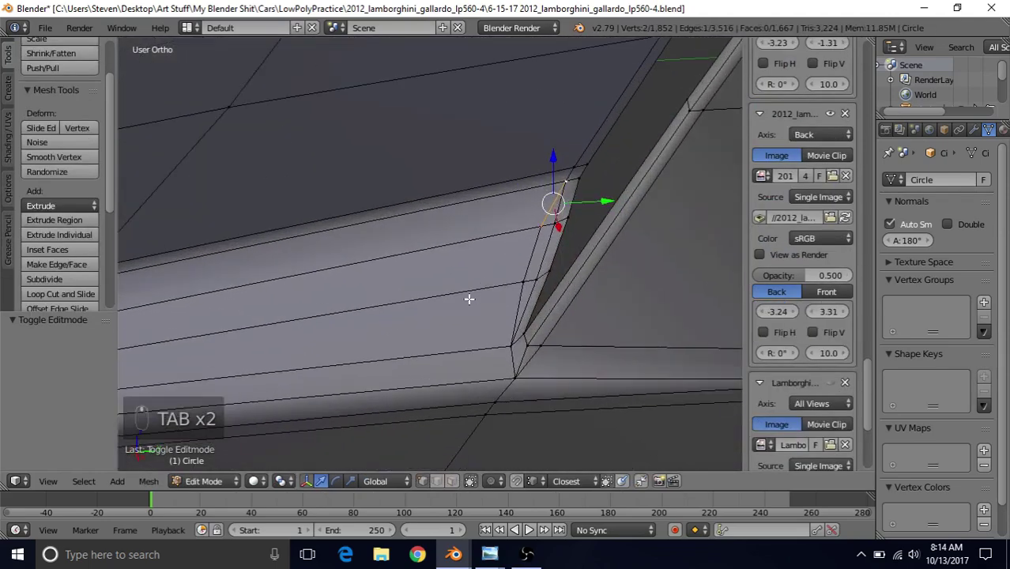
right_click(459, 356)
click(45, 279)
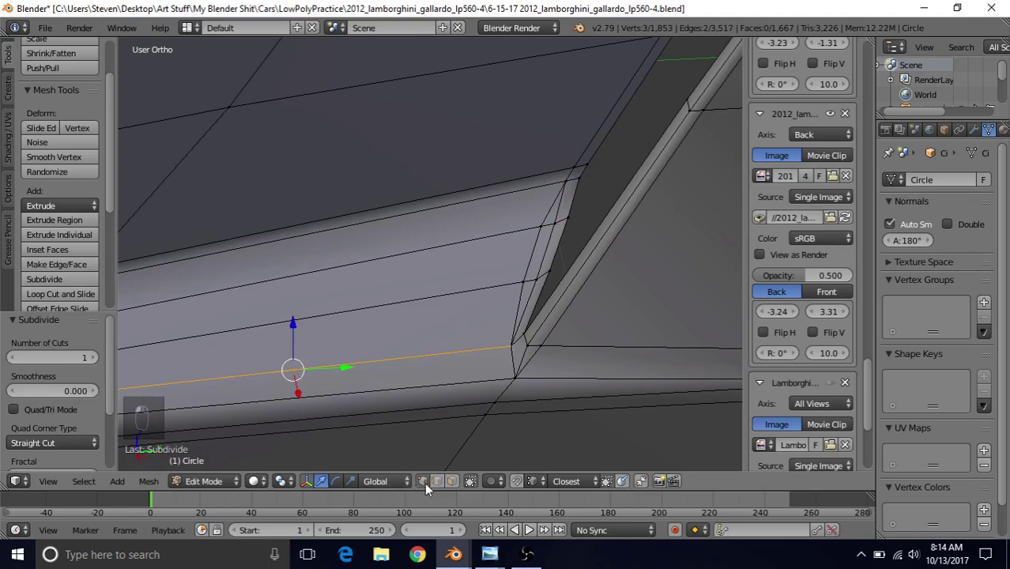
right_click(294, 369)
key(g)
key(g)
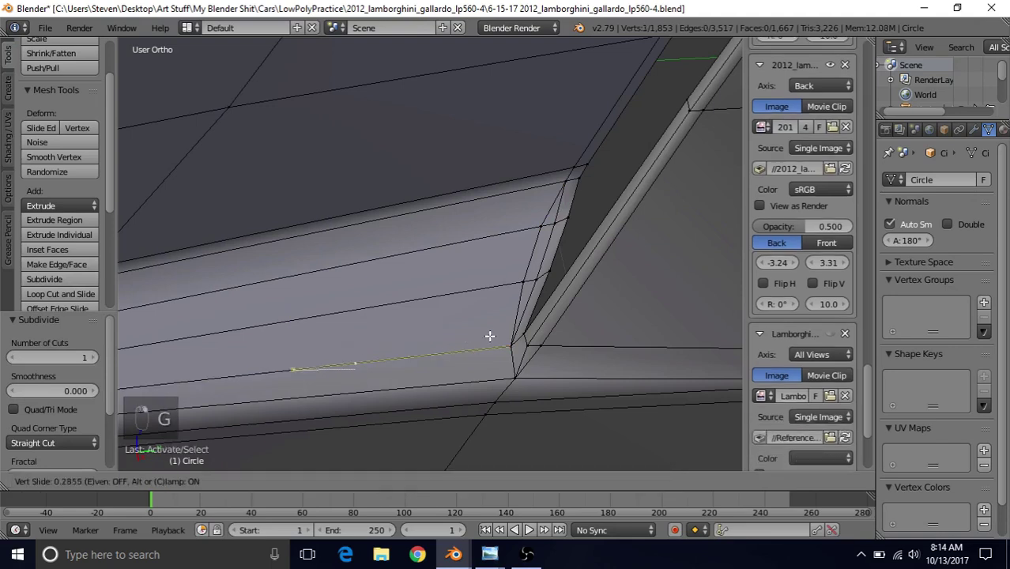
click(590, 303)
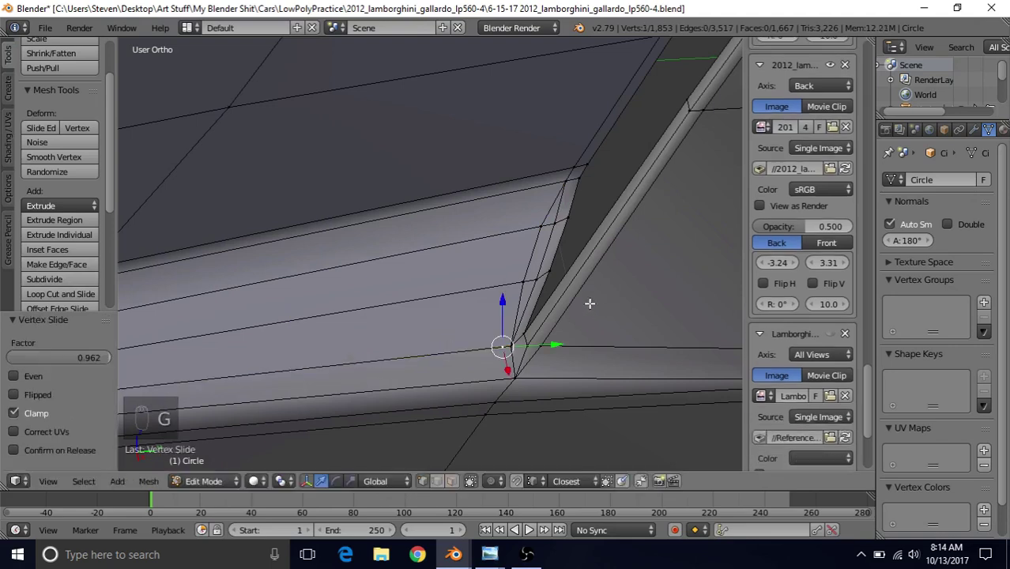
Step: Connect the slid vertex to the support edge vertex above it and to the vent's bottom corner vertex
shift+right_click(522, 281)
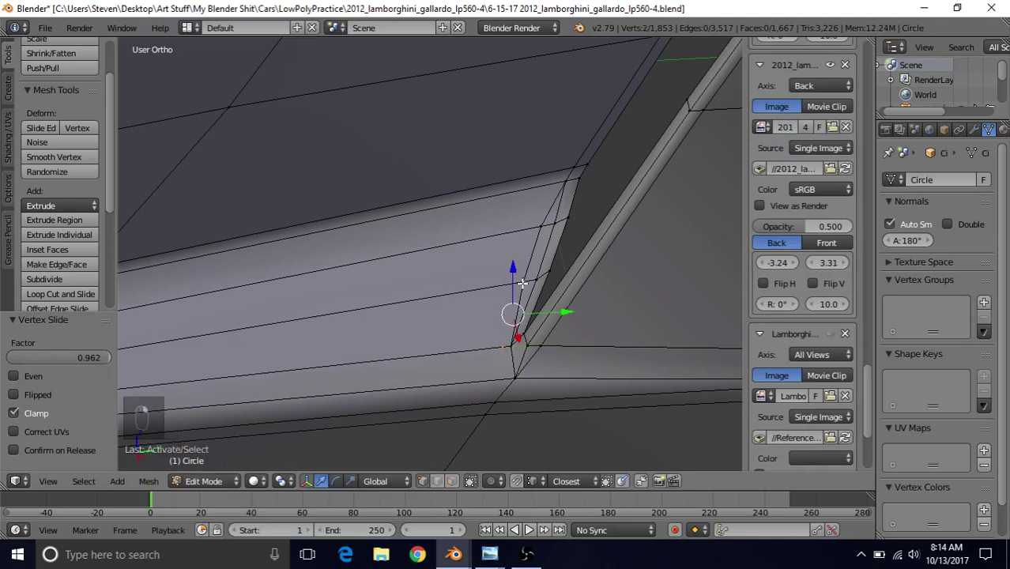
key(j)
shift+right_click(523, 281)
shift+right_click(514, 381)
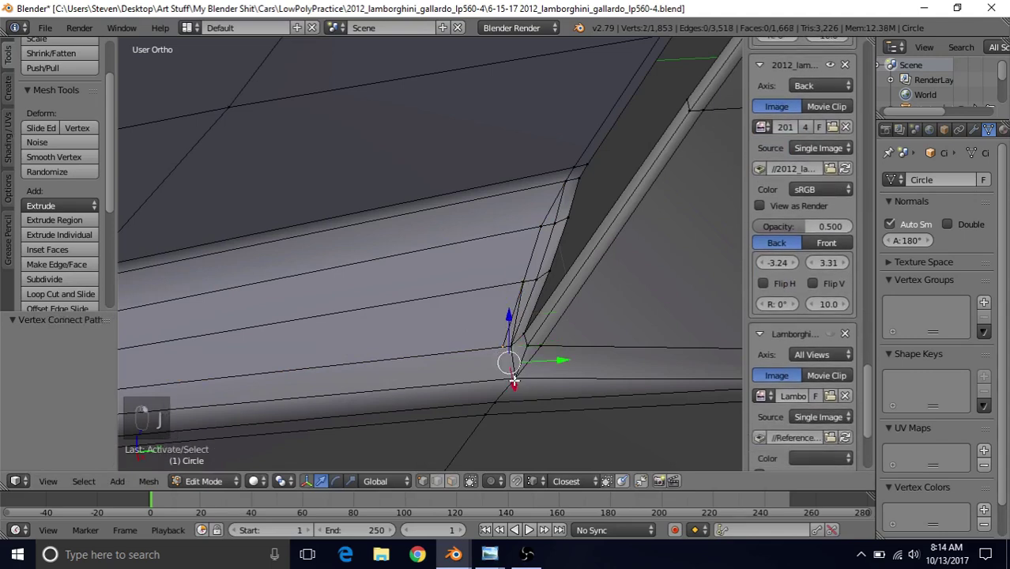
key(j)
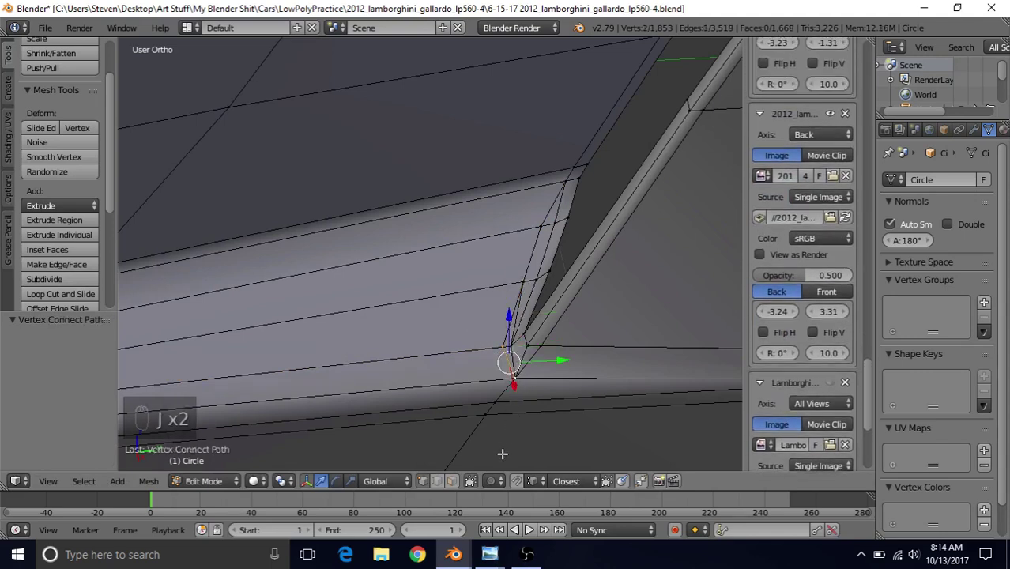
Step: Dissolve the redundant edge running from the support edge down to the old vent corner vertex
shift+right_click(517, 311)
key(Delete)
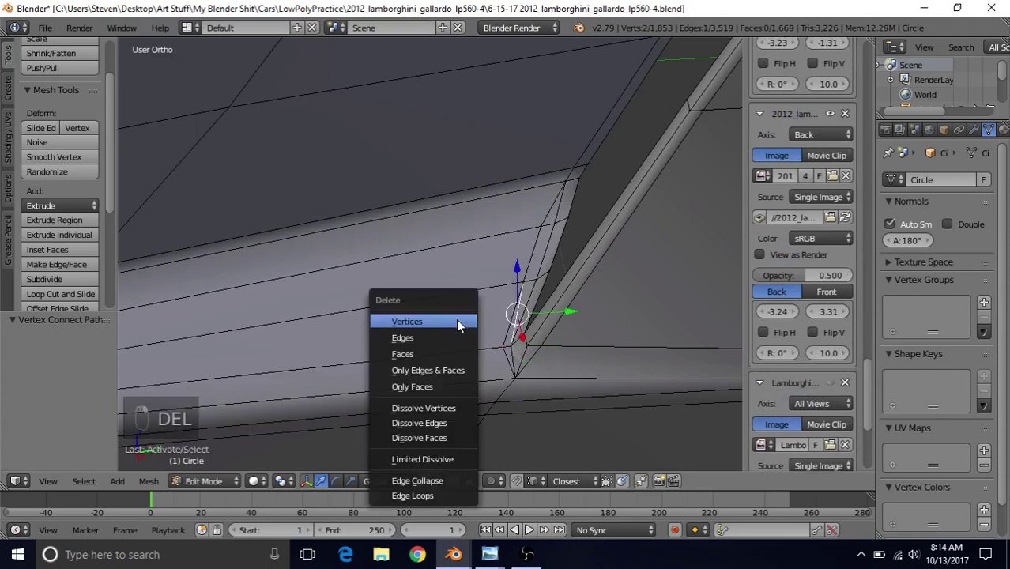
click(419, 423)
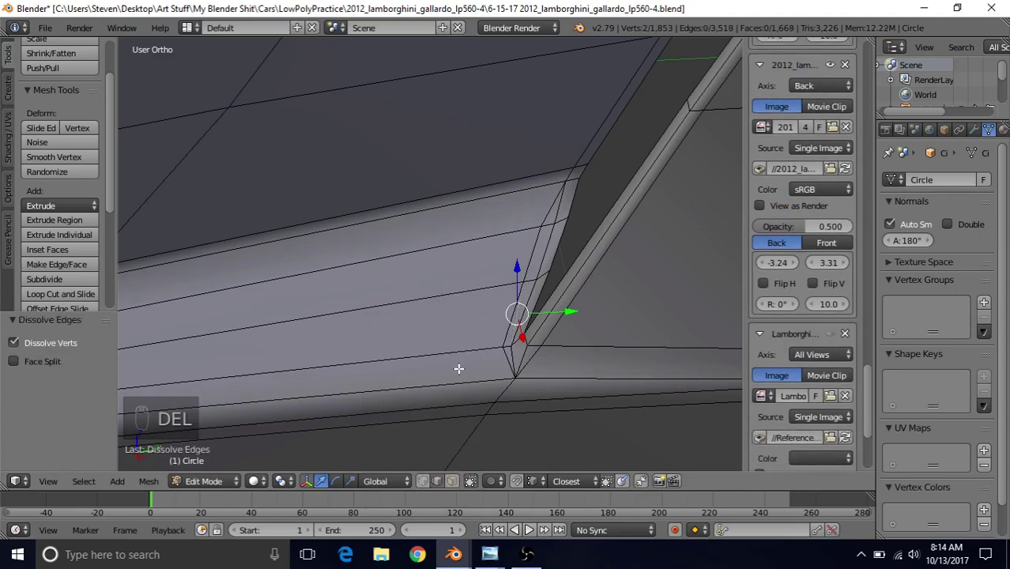
Step: Check the vent corner's shading in Object Mode and save the blend file
middle_drag(457, 431, 458, 366)
key(Tab)
scroll(406, 214, down, 3)
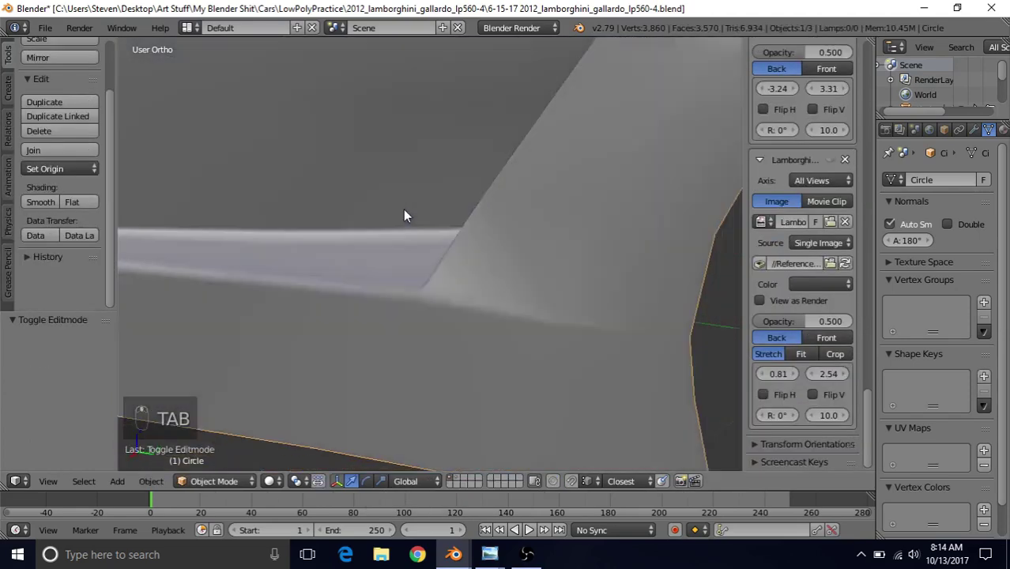
middle_drag(390, 282, 427, 338)
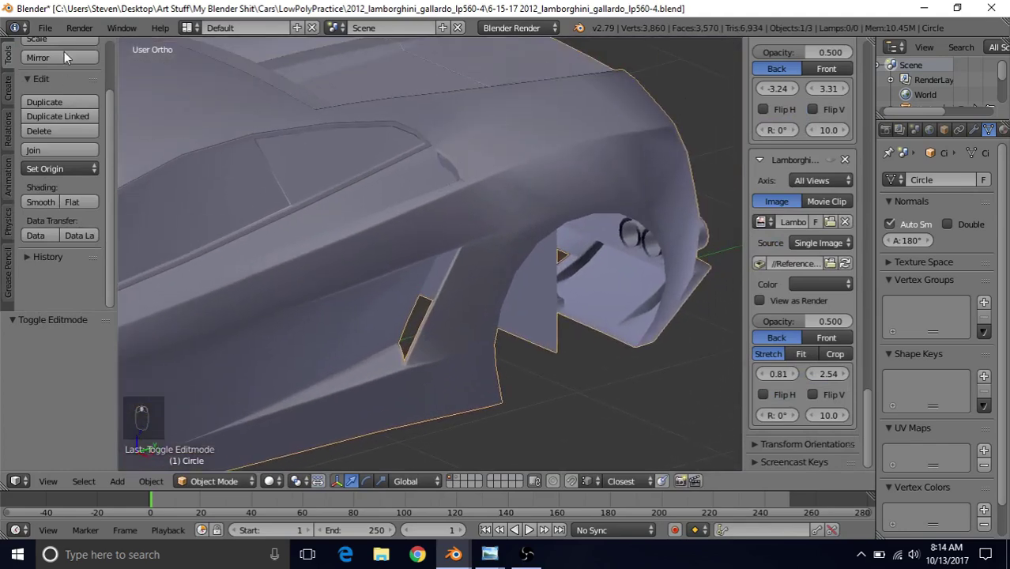
click(45, 28)
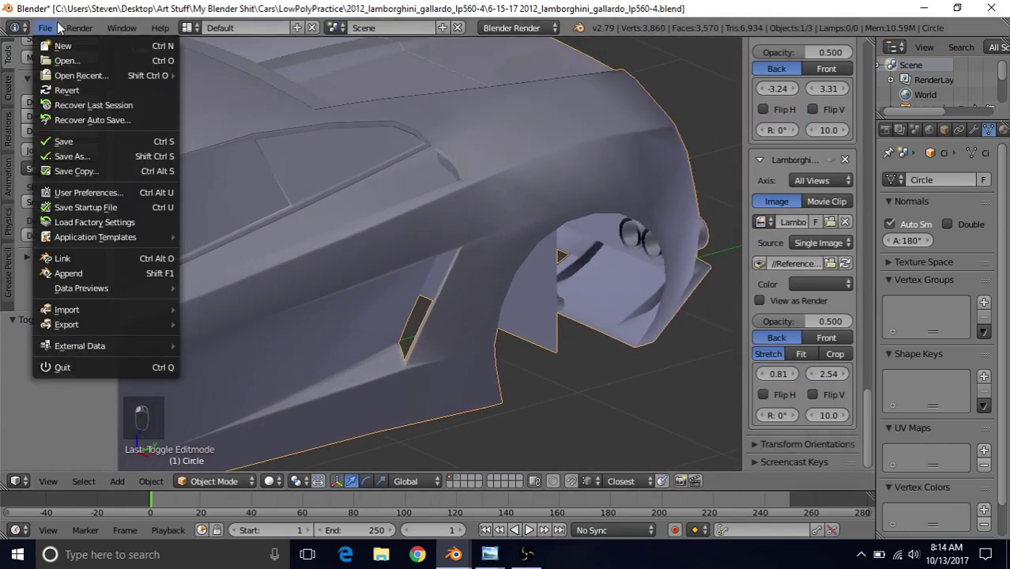
click(65, 141)
Step: Duplicate in place the edge loop along the engine cover recess's rear rim, excluding the vertex on its side wall
scroll(583, 278, down, 3)
middle_drag(589, 280, 415, 282)
scroll(427, 281, up, 2)
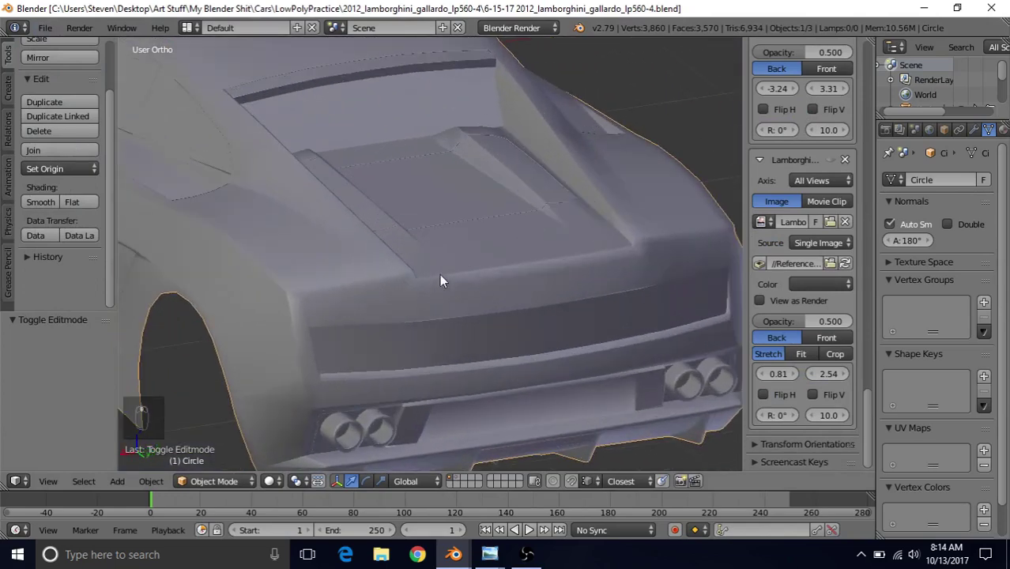
key(Tab)
scroll(442, 286, up, 3)
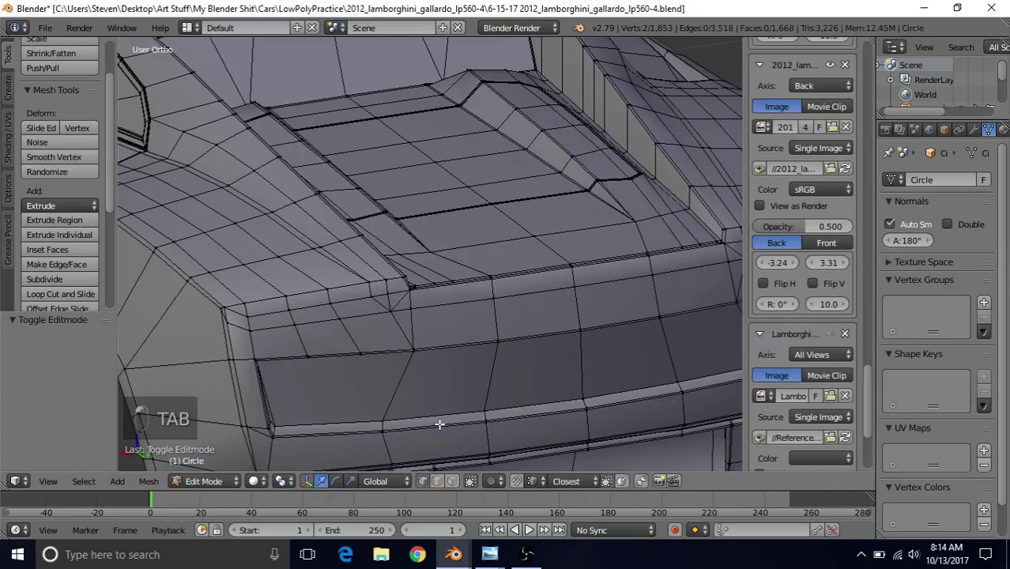
scroll(436, 320, up, 5)
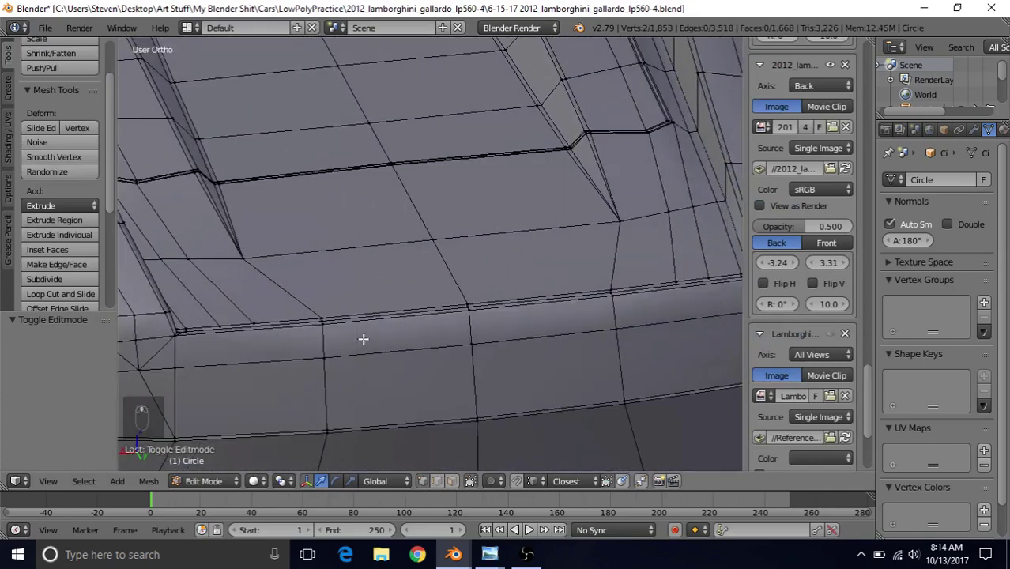
scroll(463, 207, up, 5)
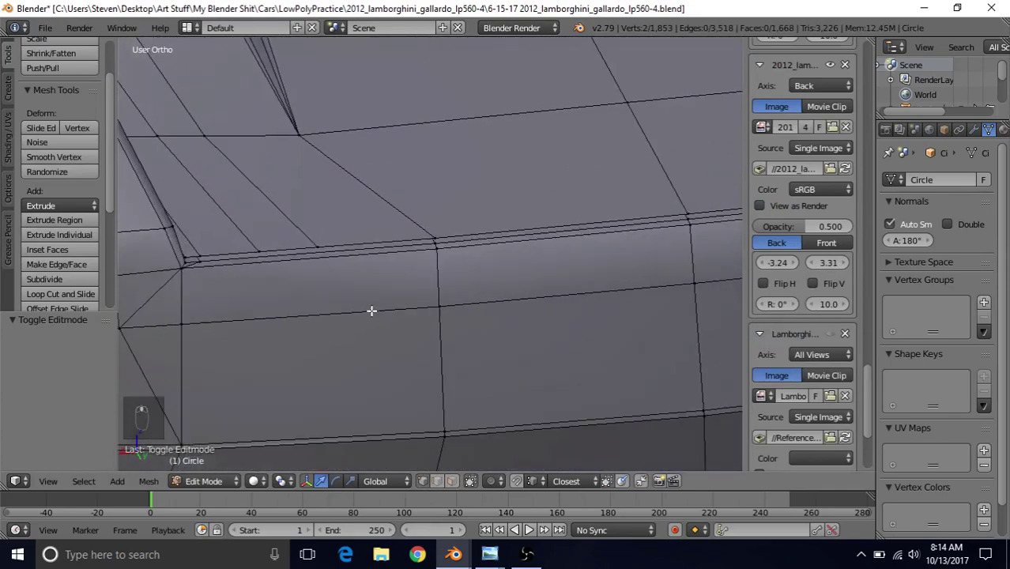
alt+right_click(209, 262)
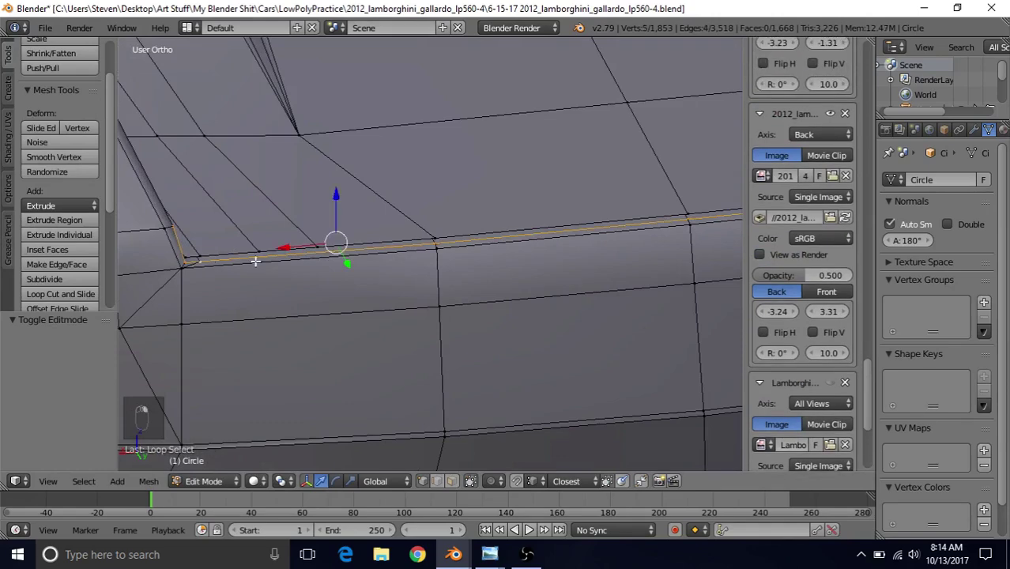
middle_drag(447, 256, 402, 260)
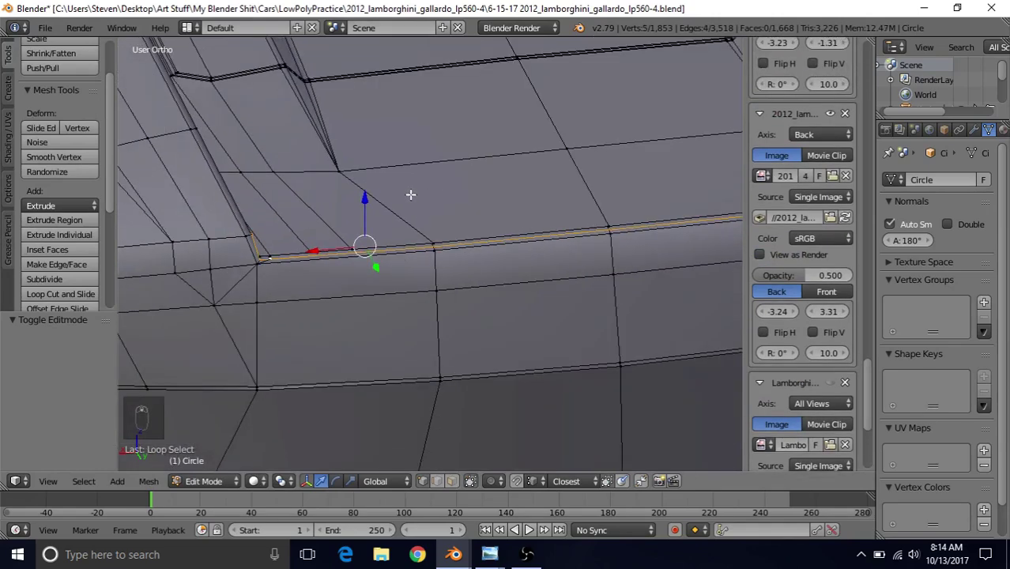
middle_drag(410, 195, 394, 209)
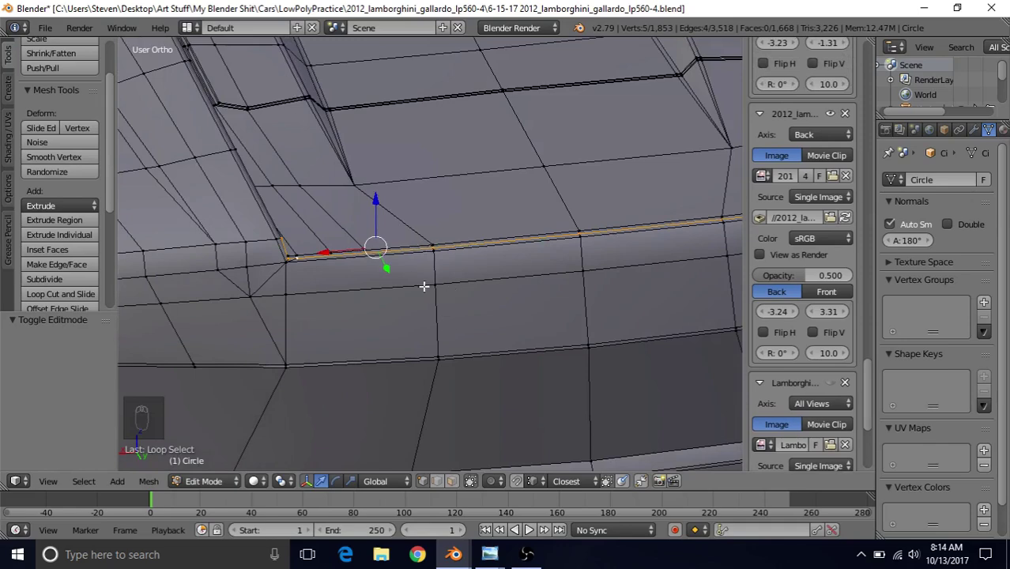
middle_drag(424, 287, 377, 210)
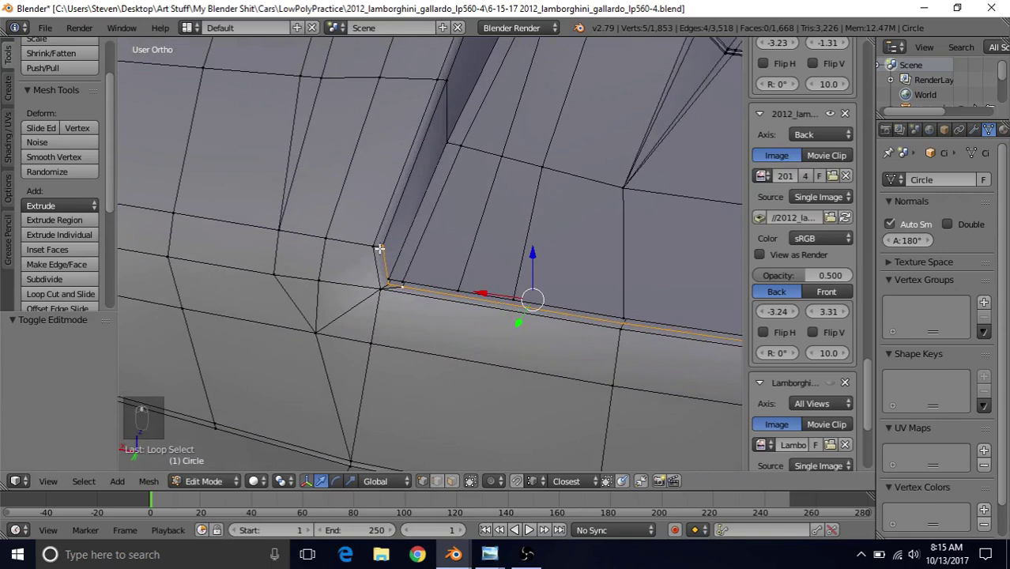
shift+right_click(380, 249)
key(shift+d)
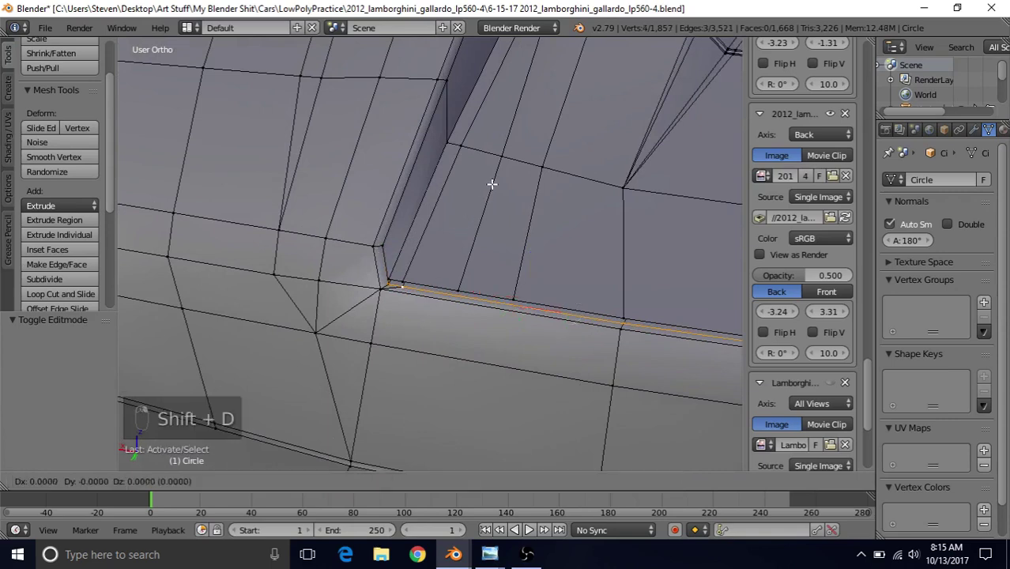
right_click(508, 149)
Step: Raise the duplicated rim edges about 0.037 along Z to the height of the recess's upper corner
drag(562, 269, 388, 246)
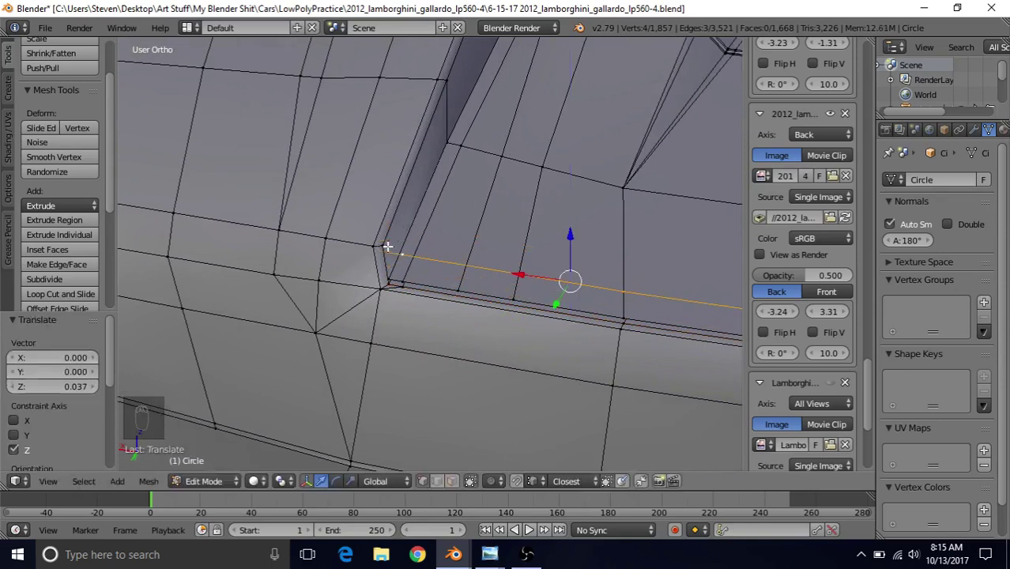
drag(567, 232, 397, 269)
middle_drag(396, 269, 460, 216)
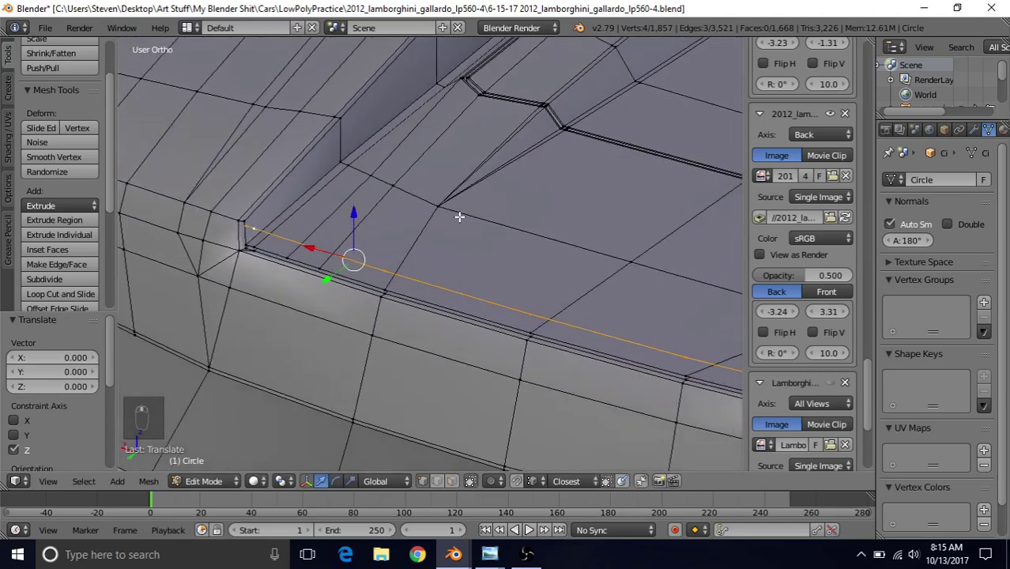
Step: Extrude the raised edges and move the new edges about -0.253 along Y across the engine cover recess
key(e)
right_click(397, 156)
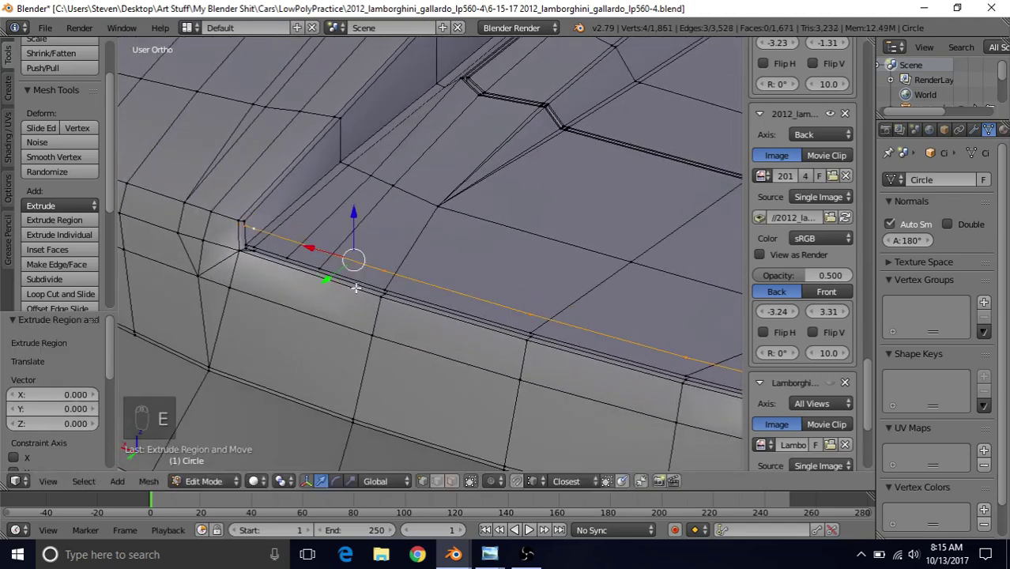
drag(326, 278, 421, 217)
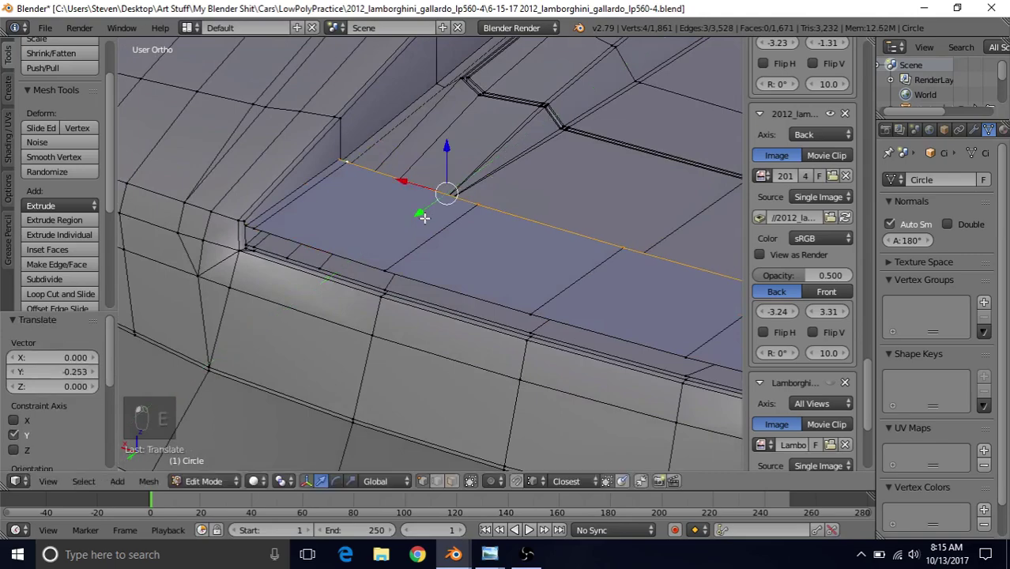
Step: Shift the extruded front edges of the new strip rearward along Y, just behind the vertex row crossing the engine cover
key(KP_7)
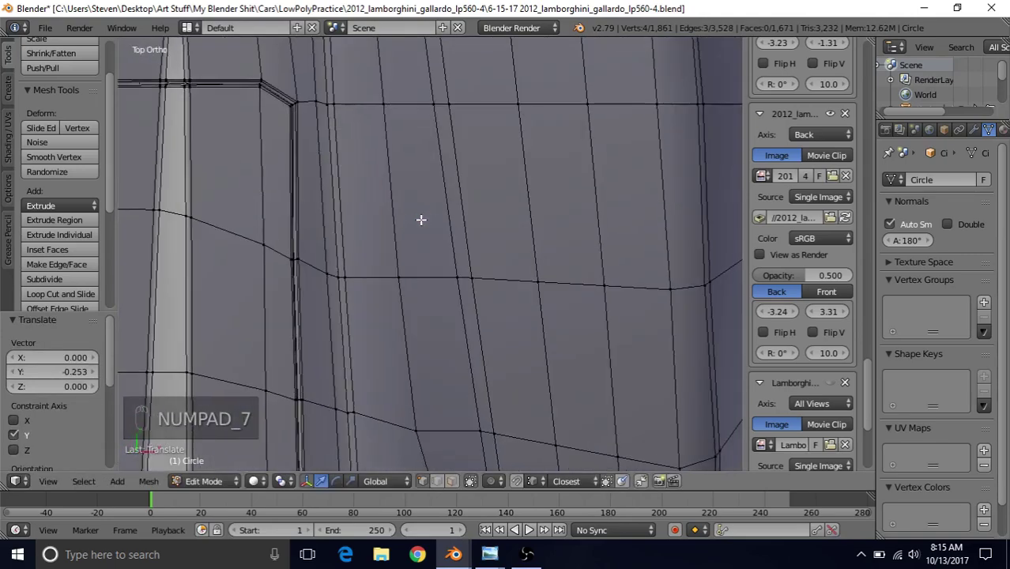
scroll(423, 237, down, 2)
scroll(470, 317, up, 4)
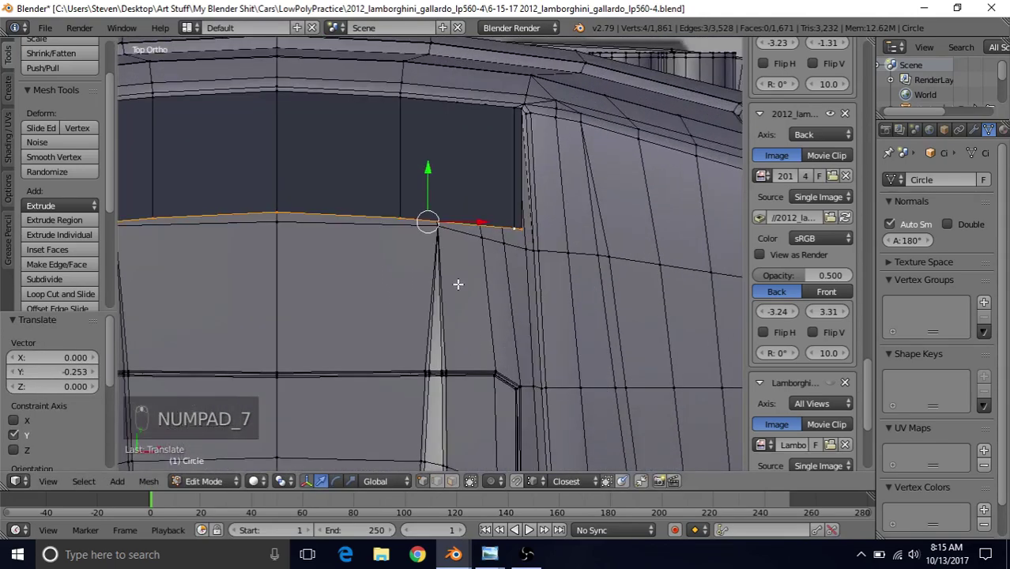
drag(427, 173, 427, 152)
scroll(428, 174, down, 3)
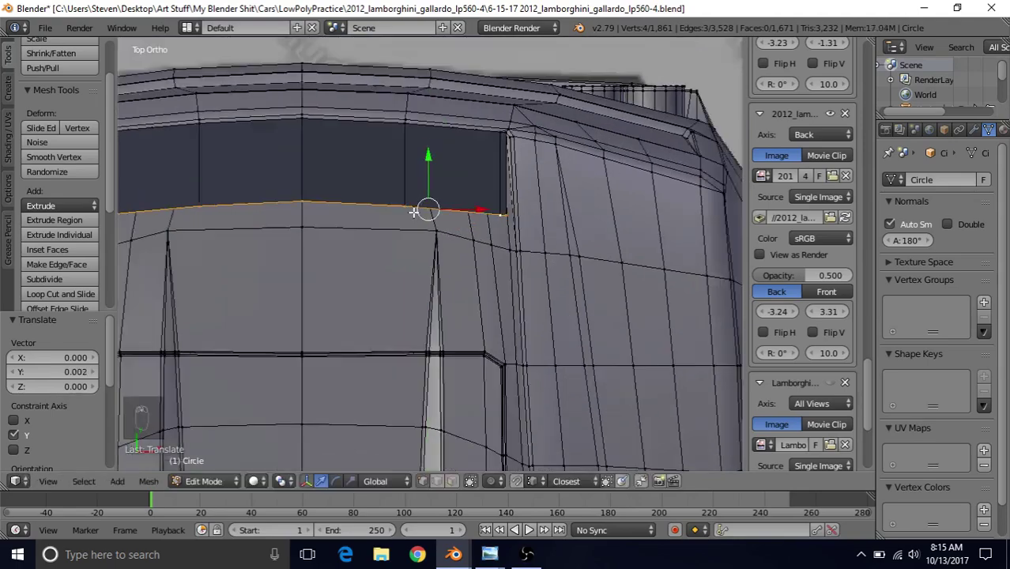
Step: Select all geometry linked to the extruded strip and make its normals consistent
key(z)
key(z)
middle_drag(443, 206, 404, 184)
scroll(477, 175, up, 3)
click(85, 481)
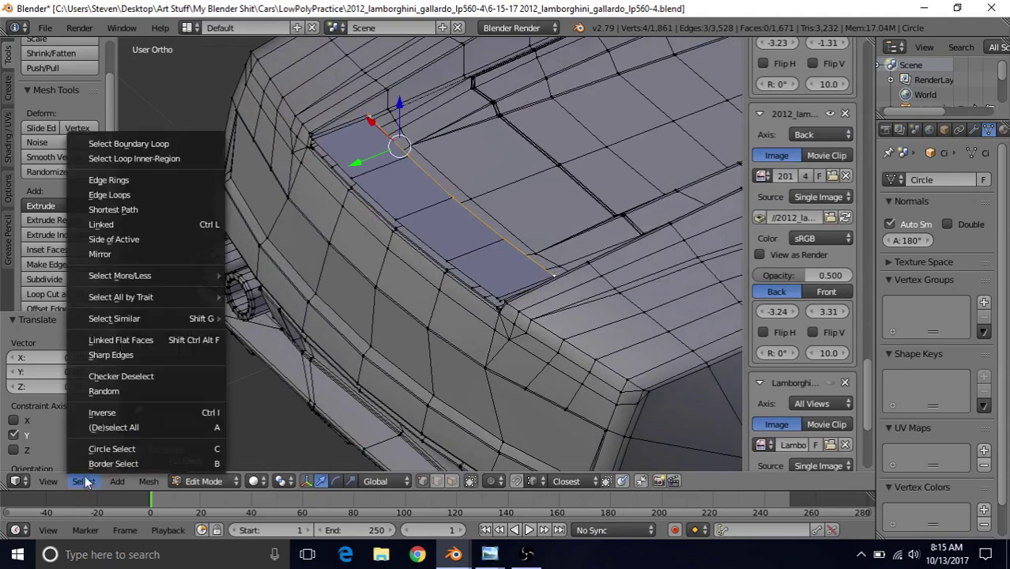
click(161, 223)
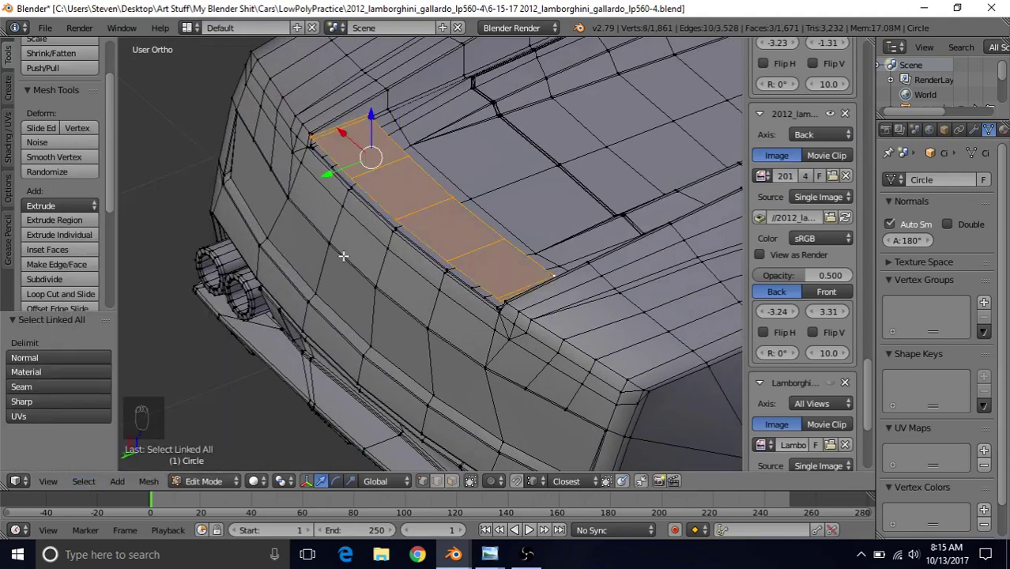
key(ctrl+n)
middle_drag(405, 211, 462, 228)
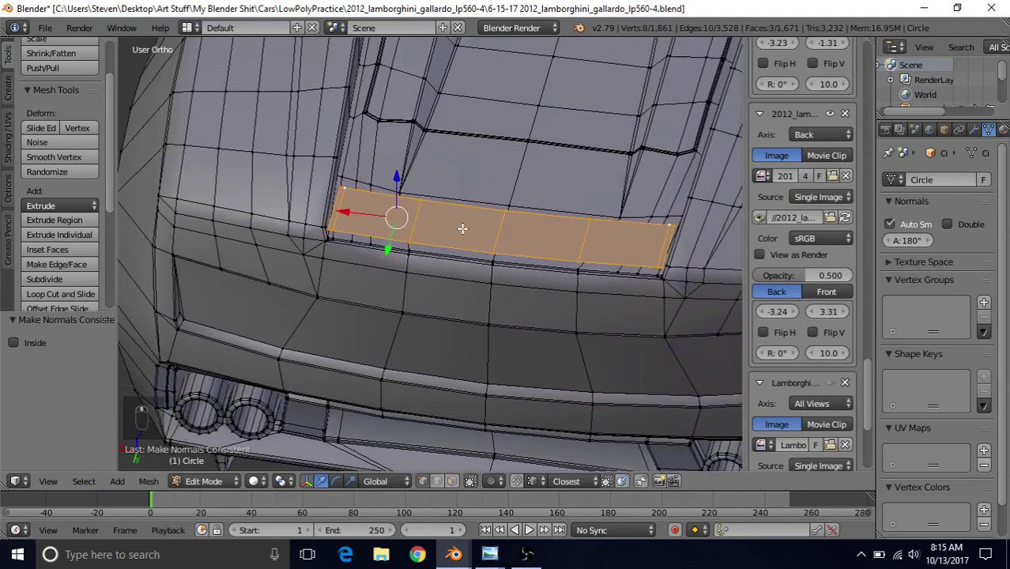
Step: Apply smooth shading to the car body in Object Mode and return to Edit Mode
key(Tab)
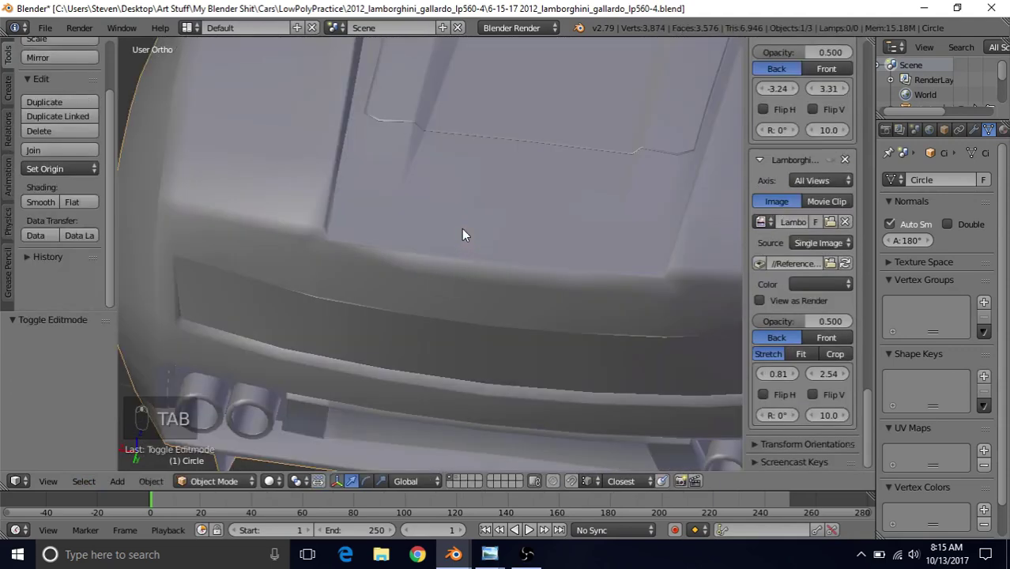
click(37, 201)
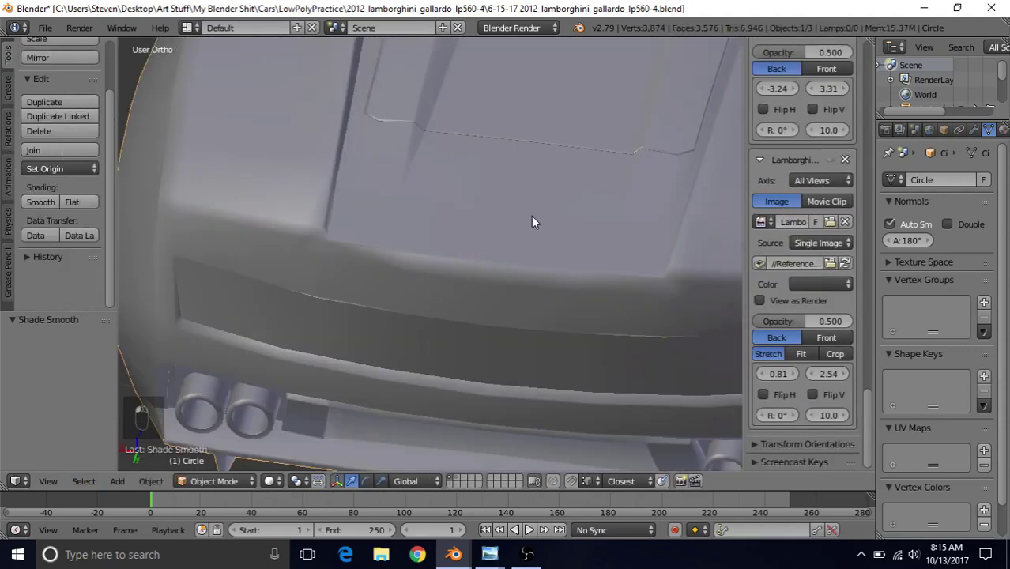
key(Tab)
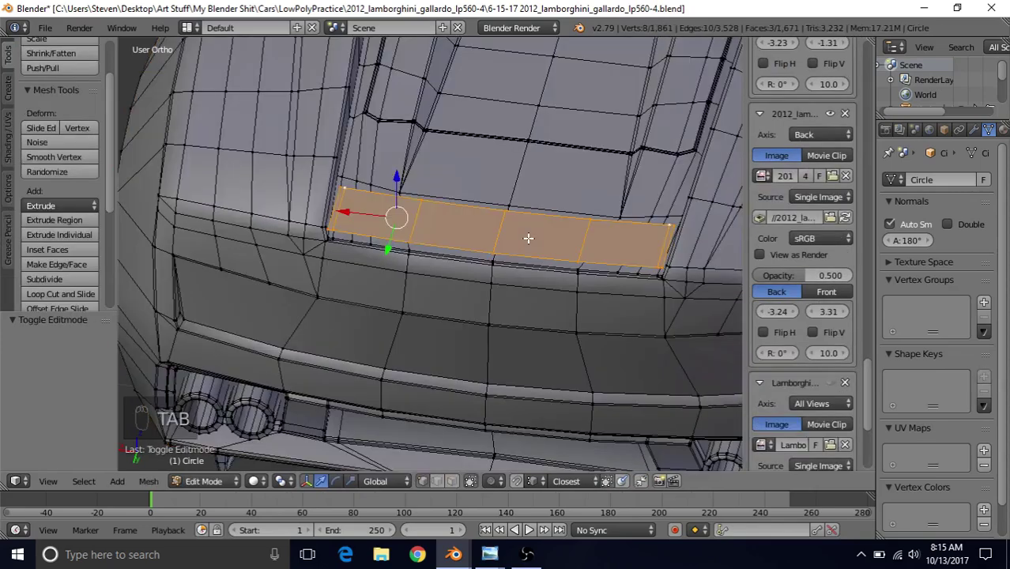
Step: Move the strip's outer front corner vertex about 0.020 along X toward the recess side wall
middle_drag(519, 233, 459, 215)
scroll(461, 214, up, 5)
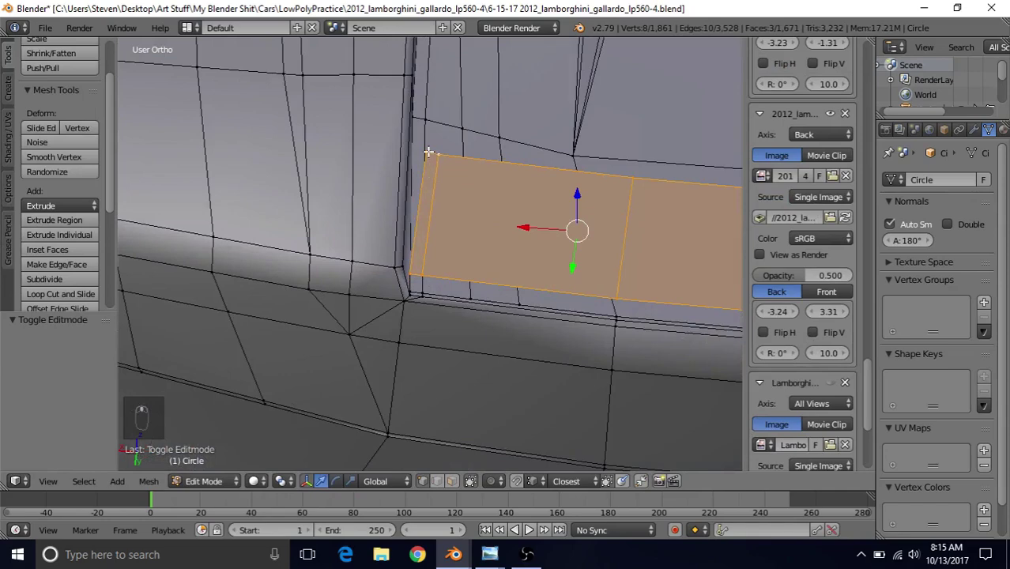
right_click(428, 152)
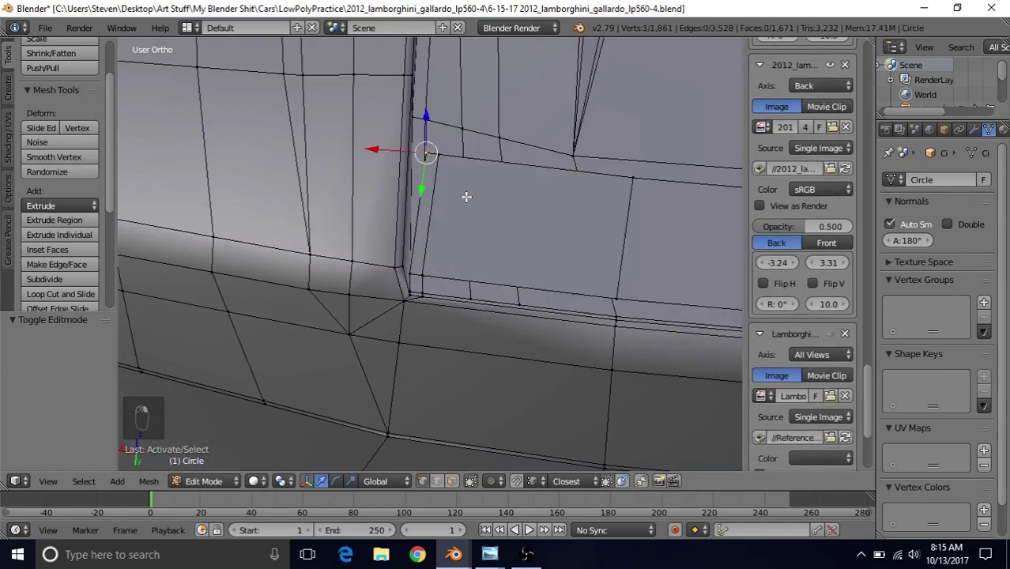
key(KP_7)
key(z)
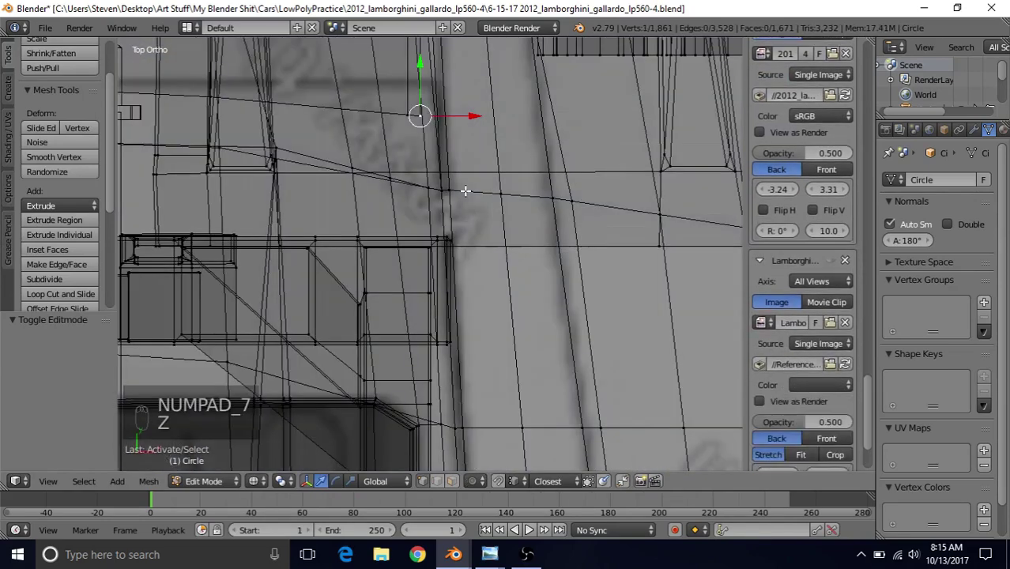
shift+scroll(472, 294, up, 3)
key(g)
key(x)
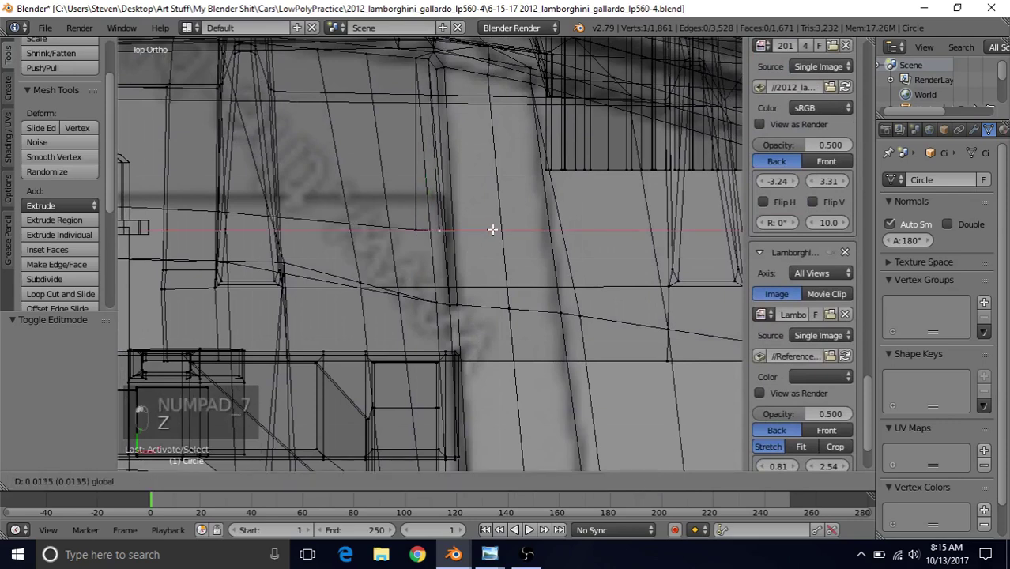
click(498, 229)
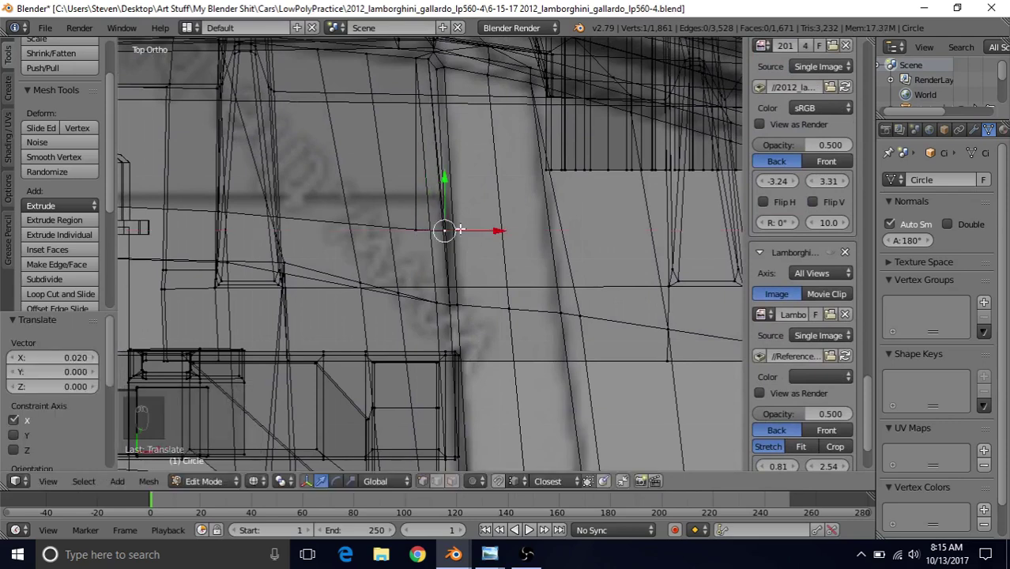
Step: Move the front-edge vertex beside the strip's outer corner about 0.016 along X
right_click(421, 229)
key(g)
key(x)
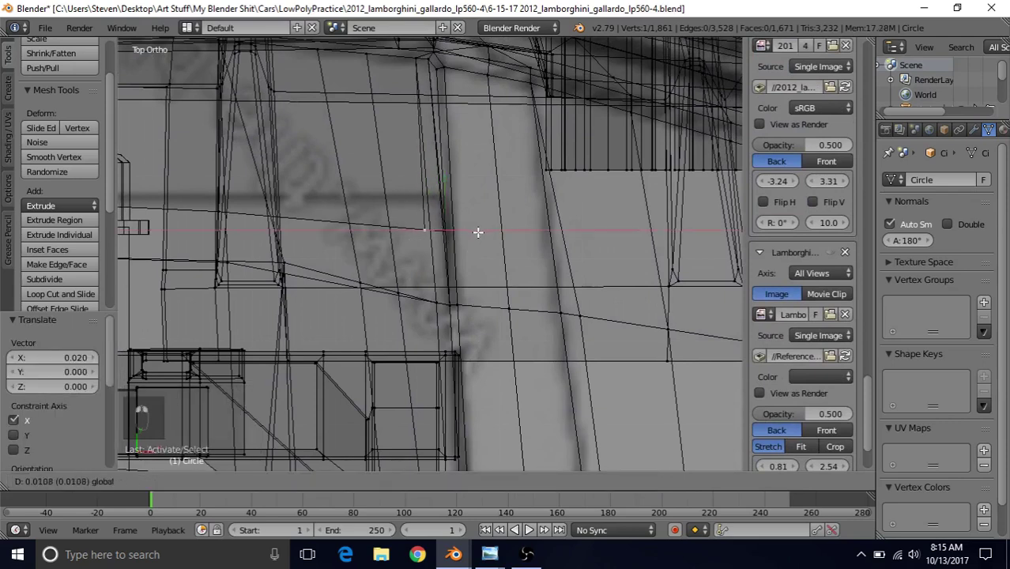
click(481, 231)
scroll(442, 231, down, 5)
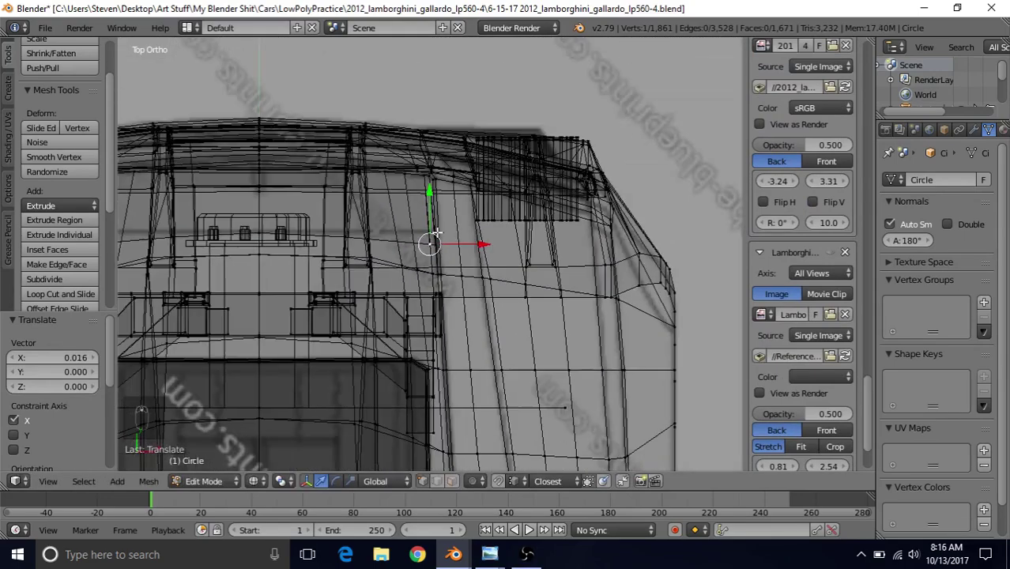
Step: Select the two outermost rear vertices of the strip and move them 0.011 along X and -0.011 along Y
middle_drag(395, 214, 501, 194)
scroll(389, 210, up, 5)
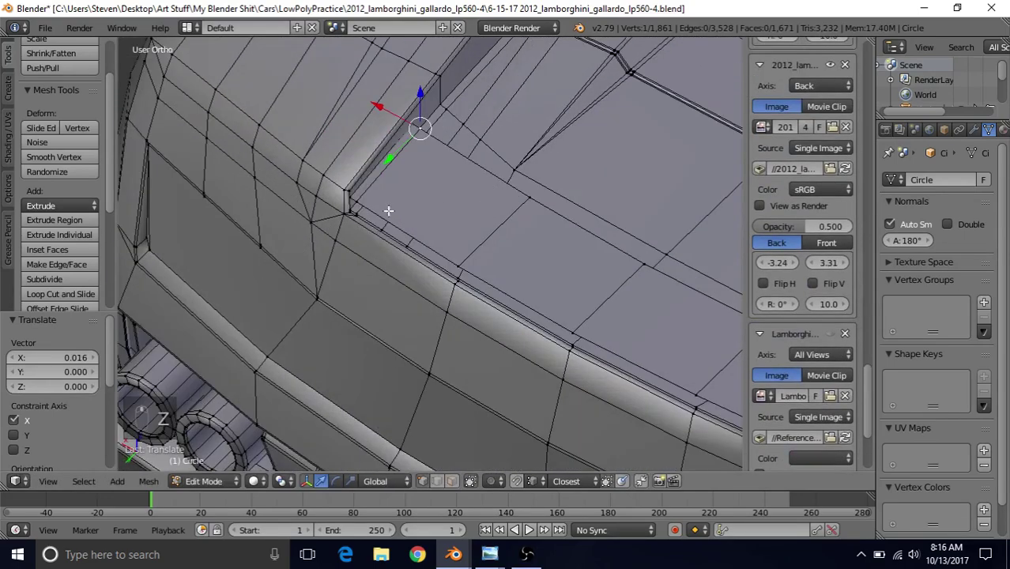
right_click(361, 232)
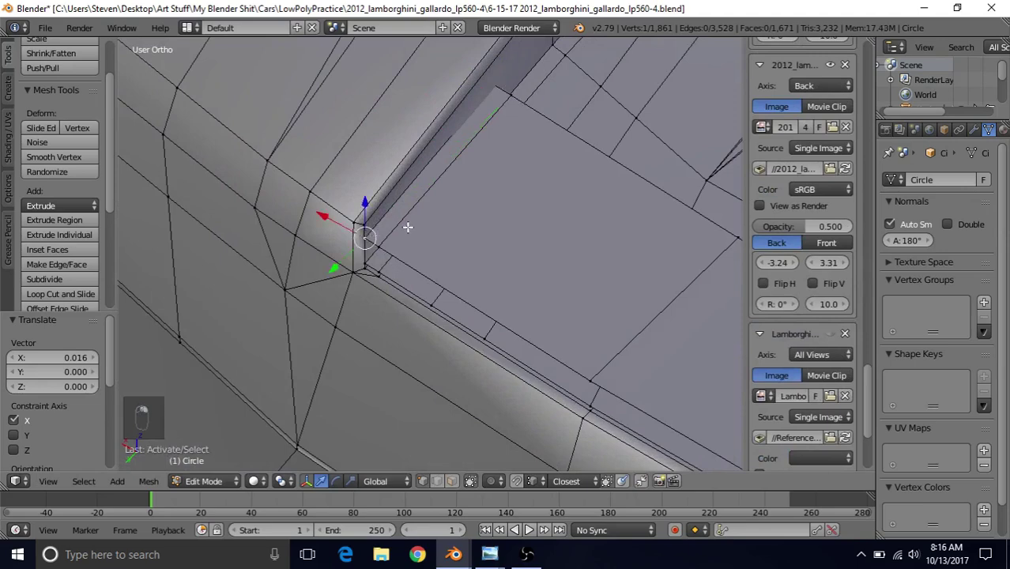
middle_drag(408, 225, 476, 191)
key(KP_Decimal)
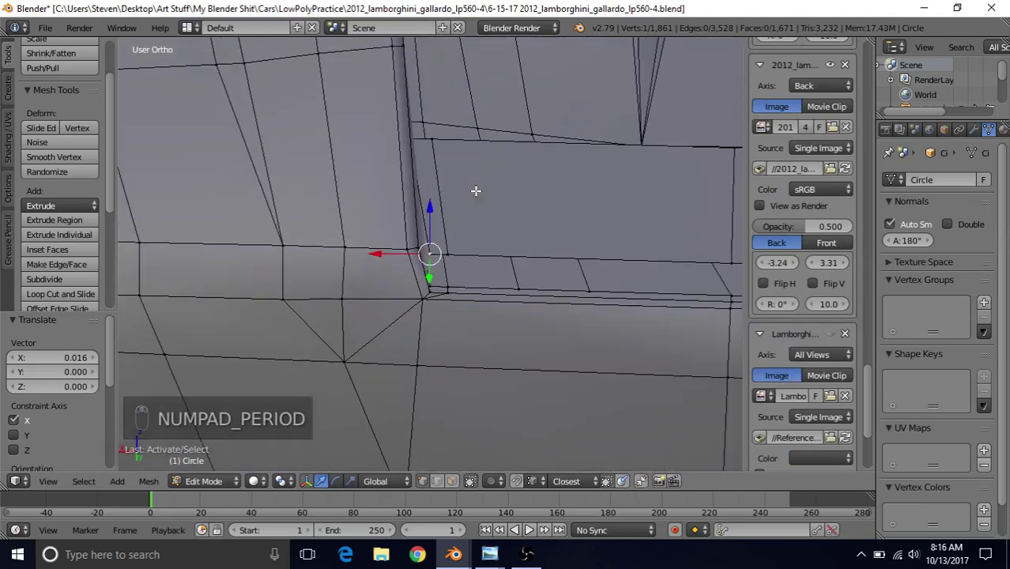
shift+right_click(452, 249)
drag(392, 254, 380, 253)
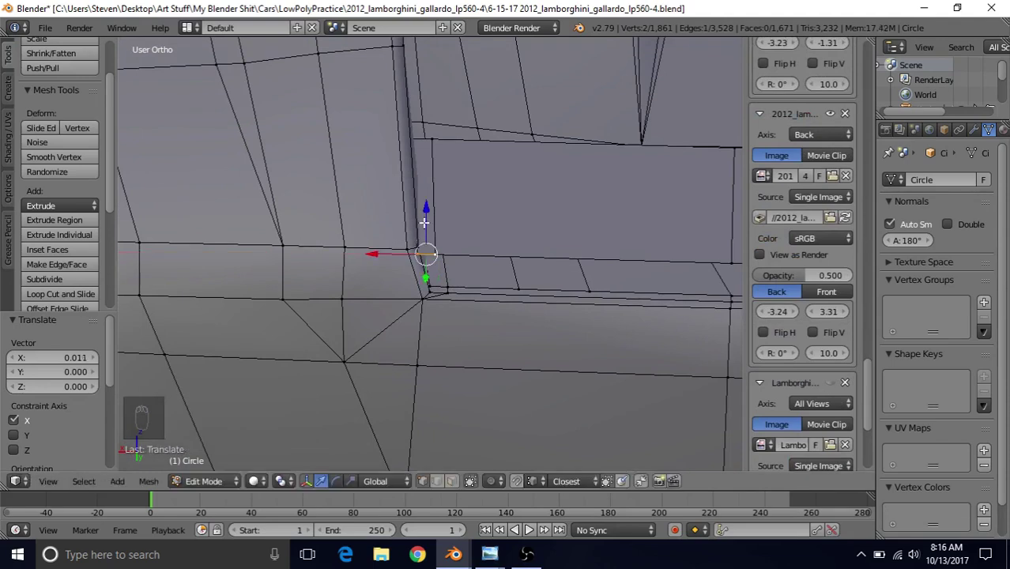
drag(425, 277, 424, 272)
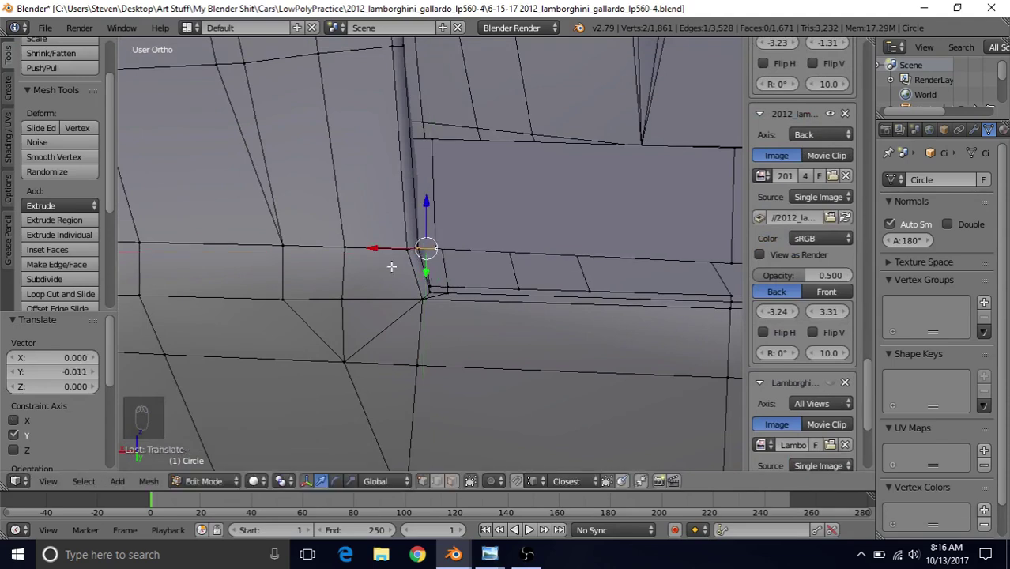
Step: Compare the model's rear deck with the Lamborghini_Gallardo_LP560-4_back1 photo in Windows Photo Viewer, then return to Blender
scroll(435, 296, down, 6)
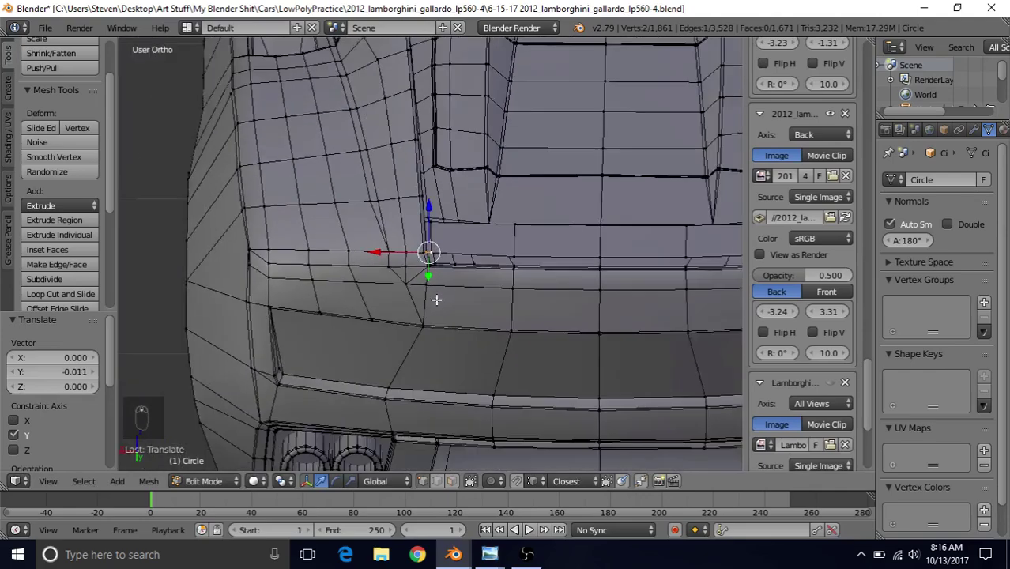
middle_drag(498, 235, 480, 521)
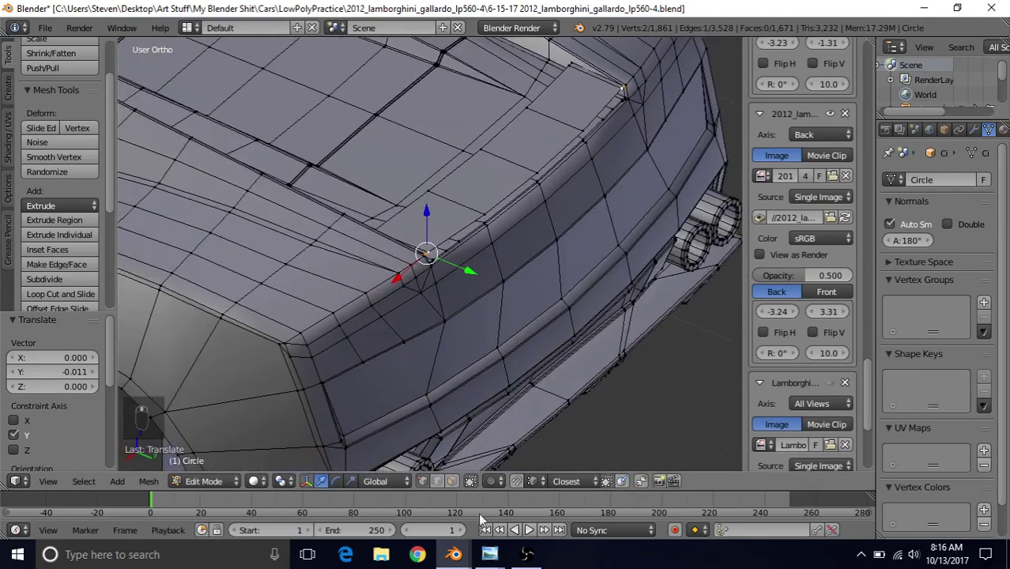
click(491, 554)
mouse_move(529, 495)
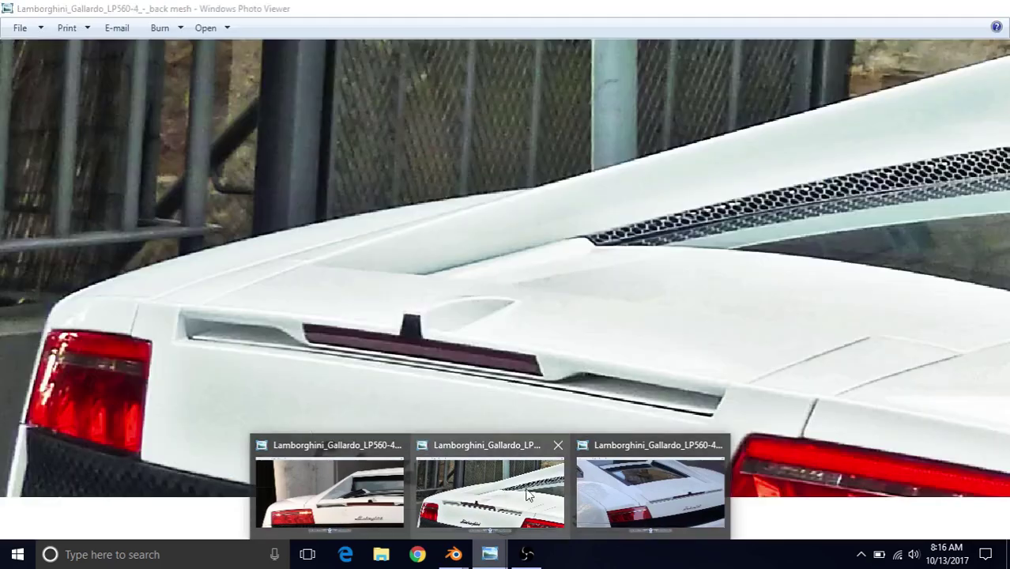
click(651, 492)
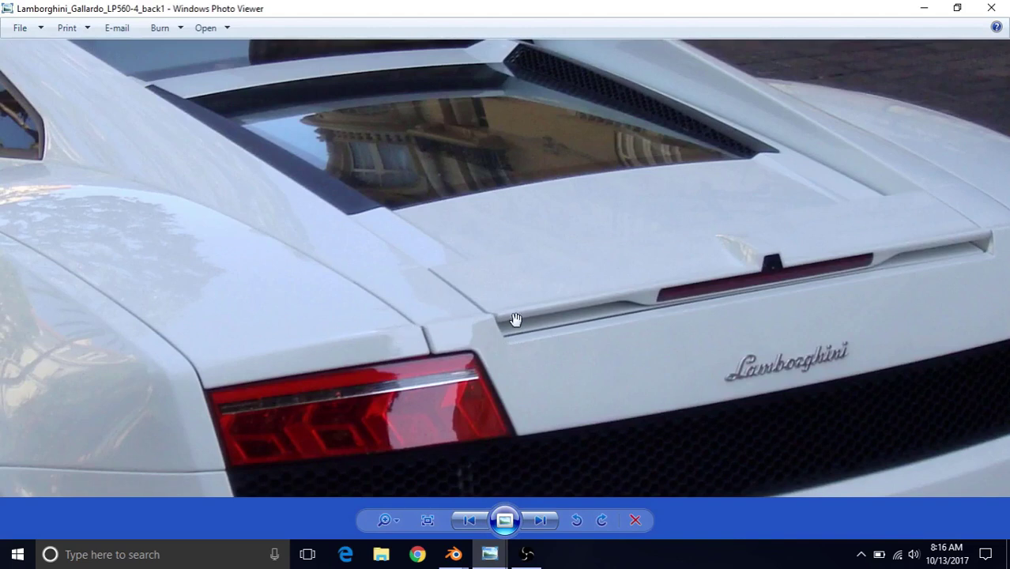
mouse_move(454, 555)
click(522, 482)
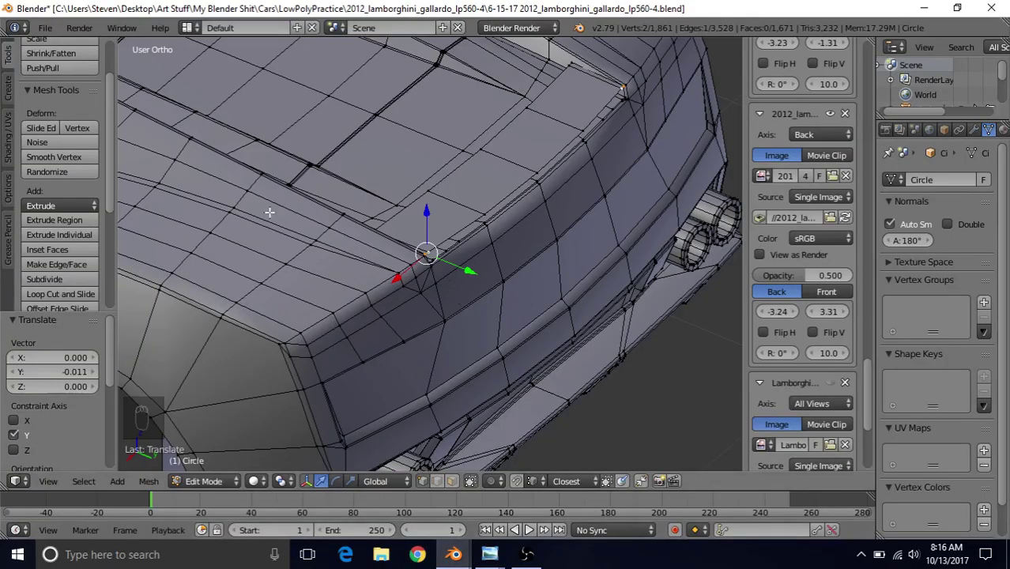
mouse_move(490, 555)
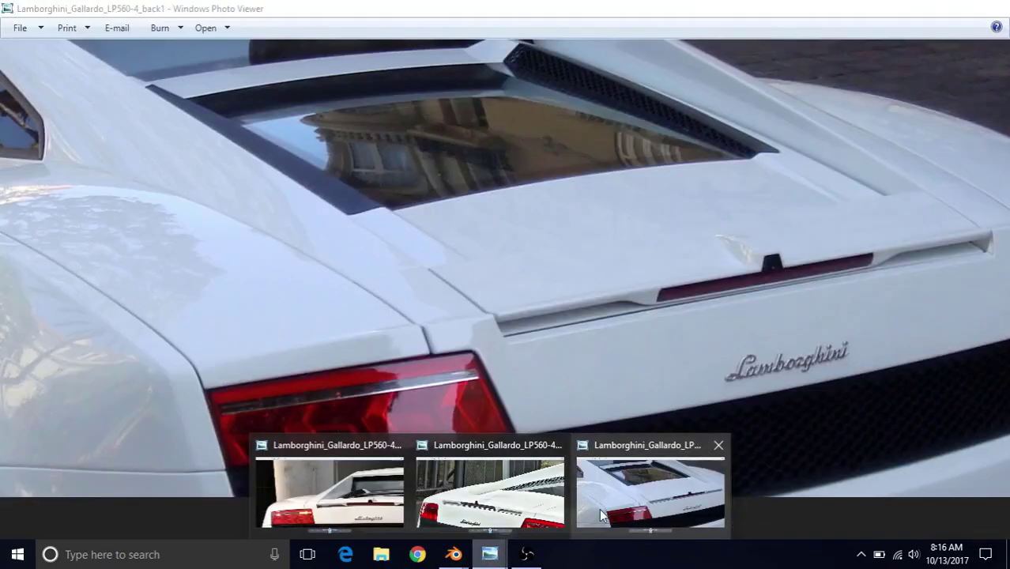
click(602, 516)
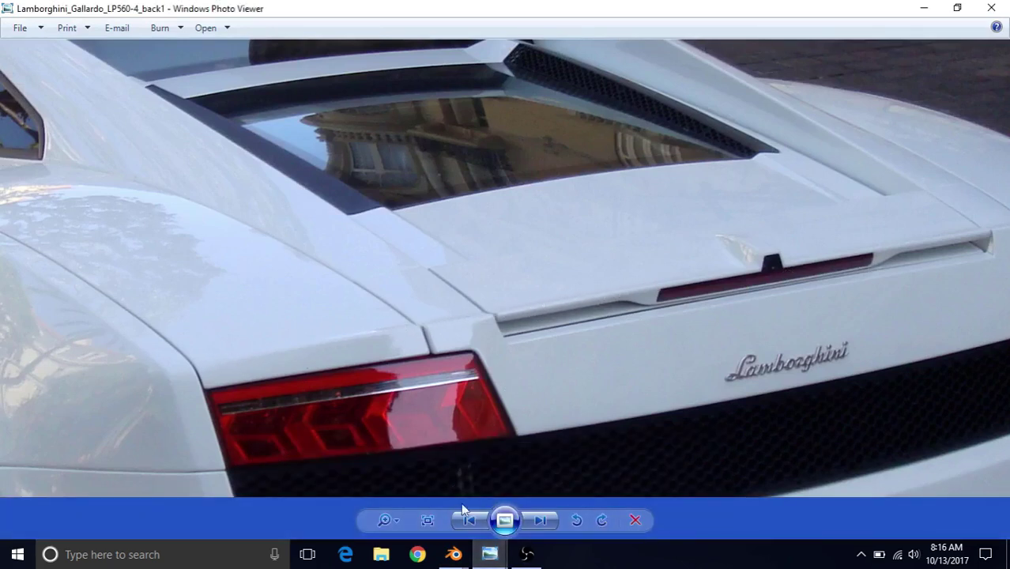
click(514, 498)
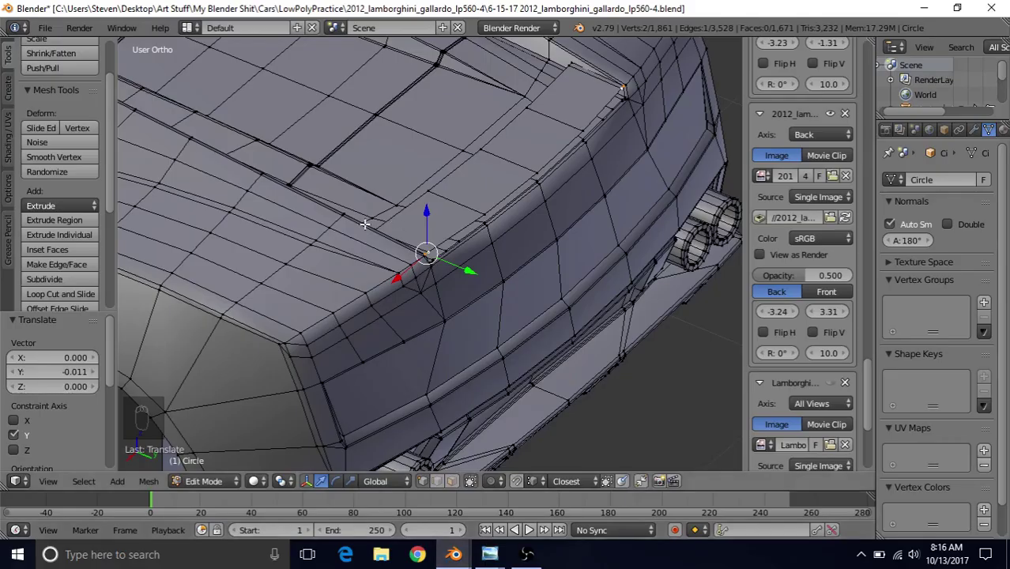
Step: Add two evenly spaced loop cuts across the rear fender top and down the car's side without sliding them
key(ctrl+r)
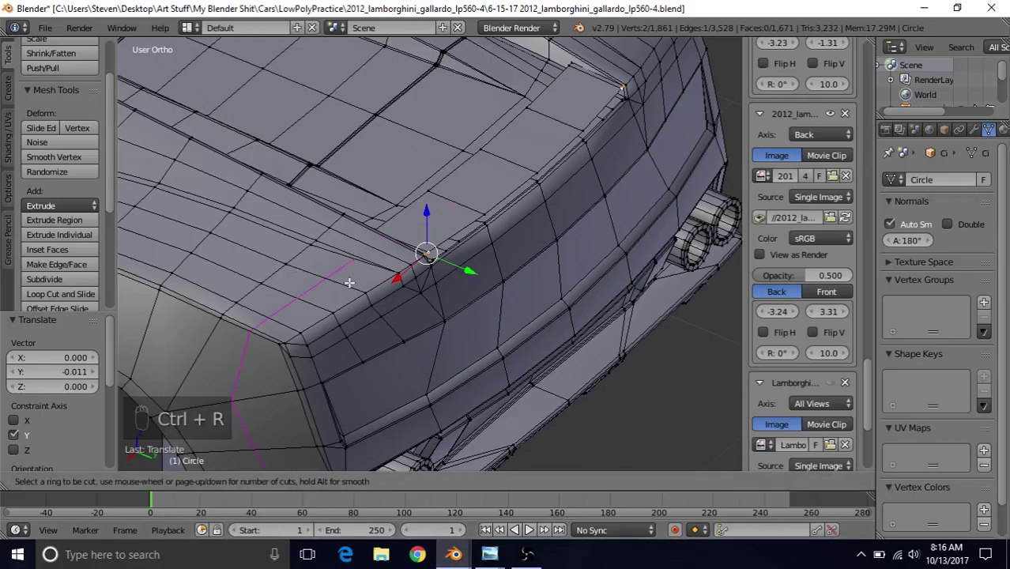
scroll(321, 275, up, 1)
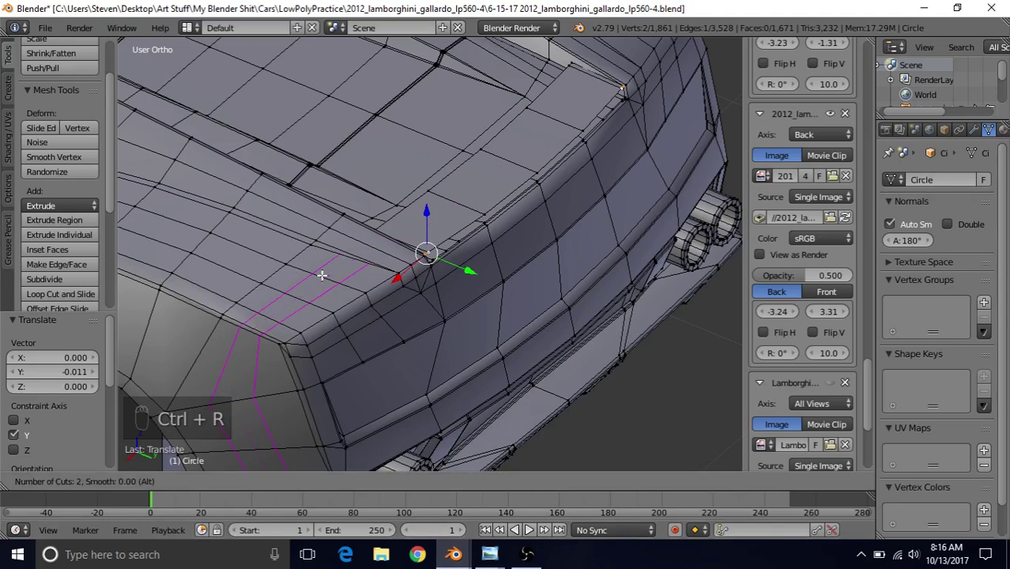
click(321, 275)
right_click(322, 275)
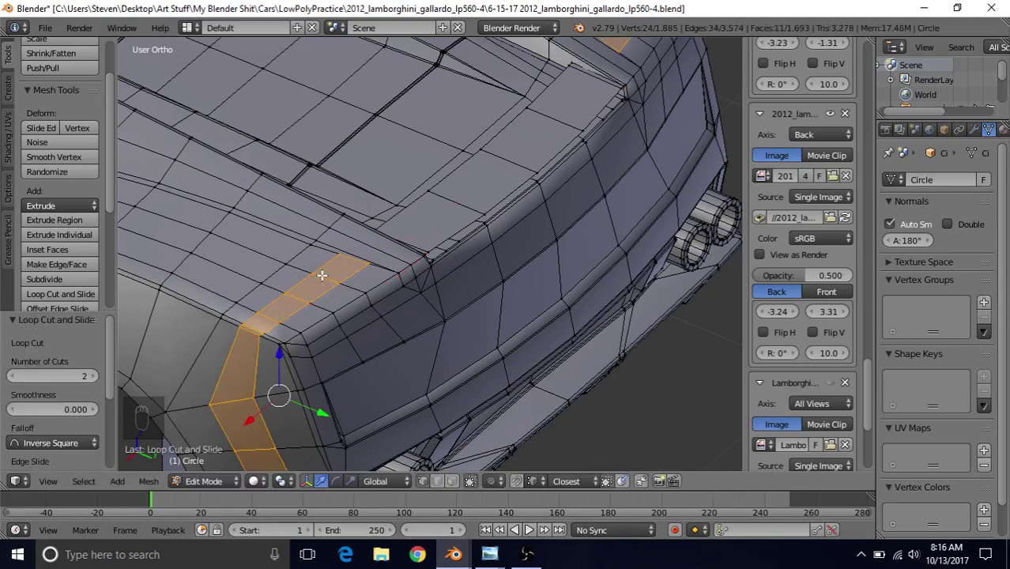
Step: Add two evenly spaced loop cuts through the faces between the fender cuts and the strip's outer side, without sliding them
shift+middle_drag(398, 310, 399, 348)
key(ctrl+r)
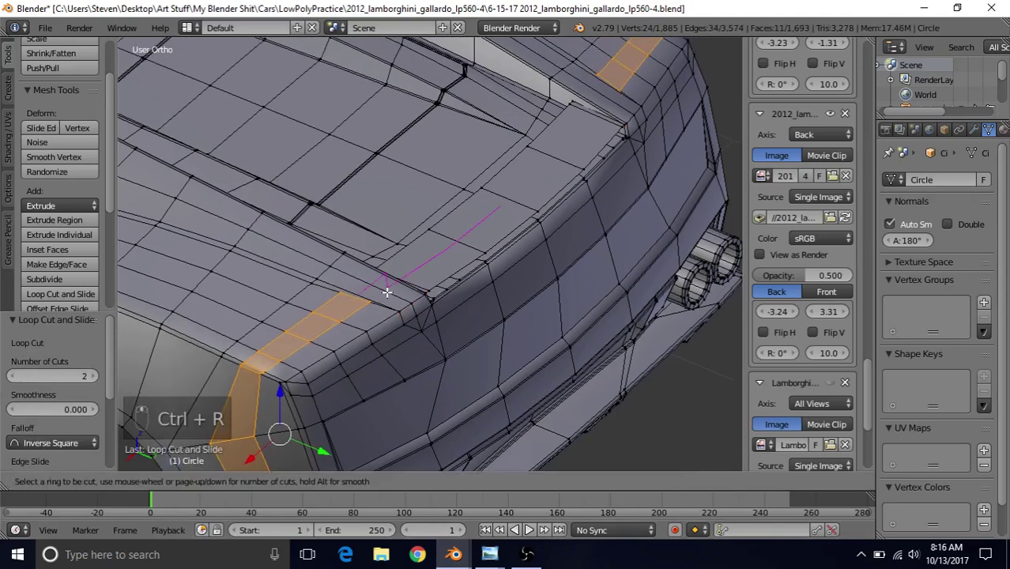
scroll(390, 287, up, 1)
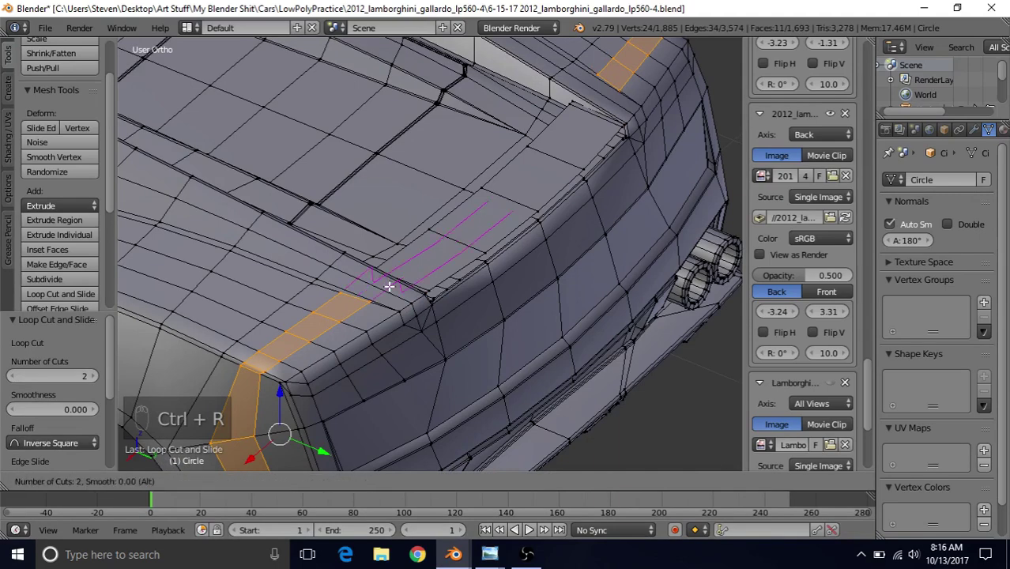
click(389, 287)
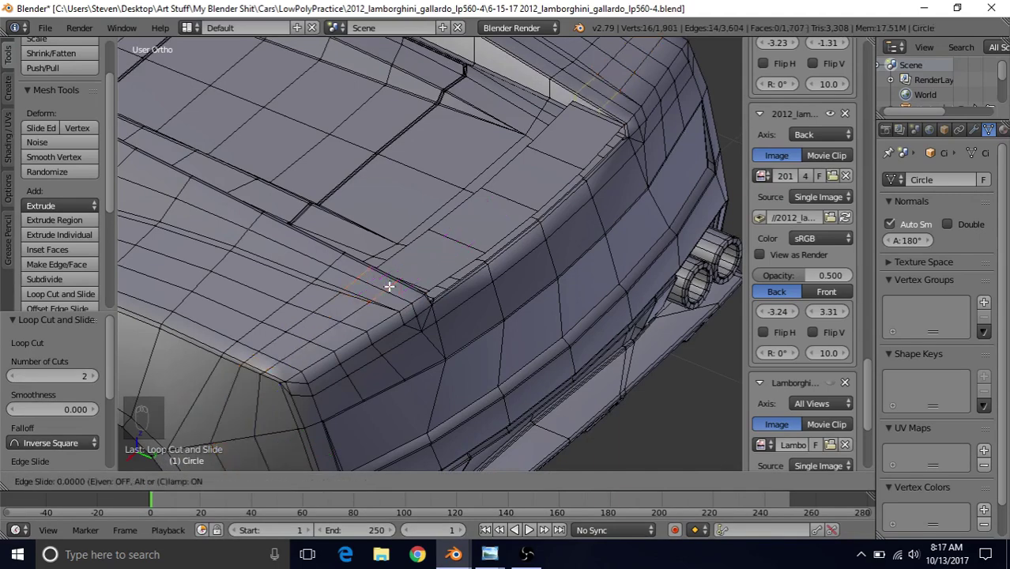
click(387, 283)
Step: Connect the two pairs of neighbouring vertices where the fender cuts meet the new cuts near the strip's outer corner
scroll(508, 388, up, 6)
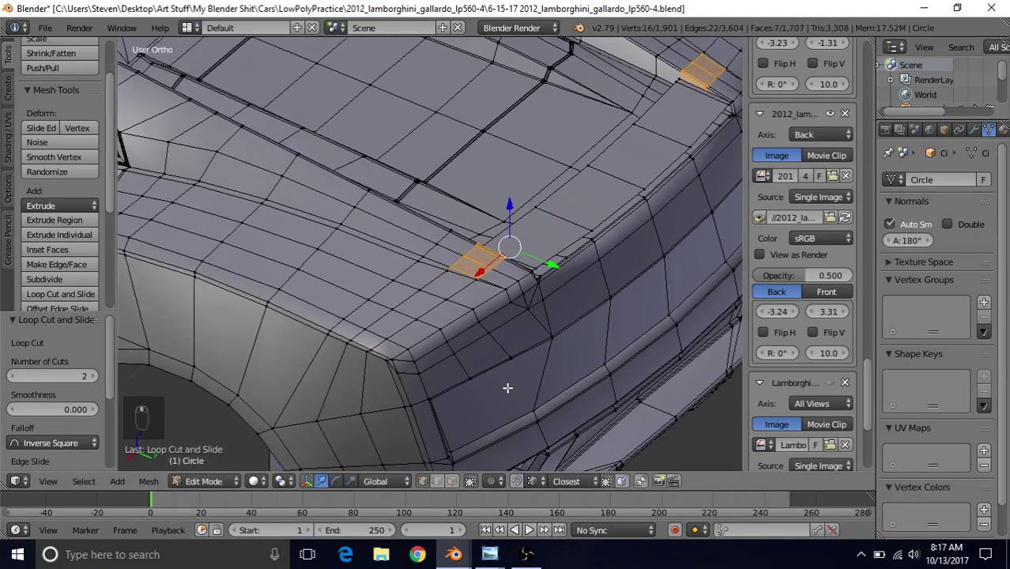
right_click(486, 308)
shift+right_click(484, 311)
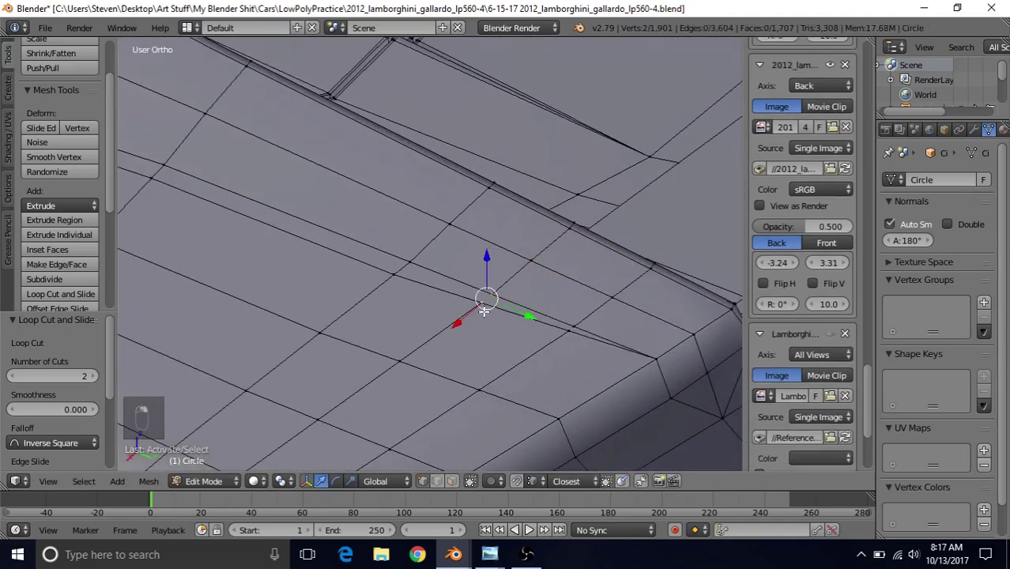
key(j)
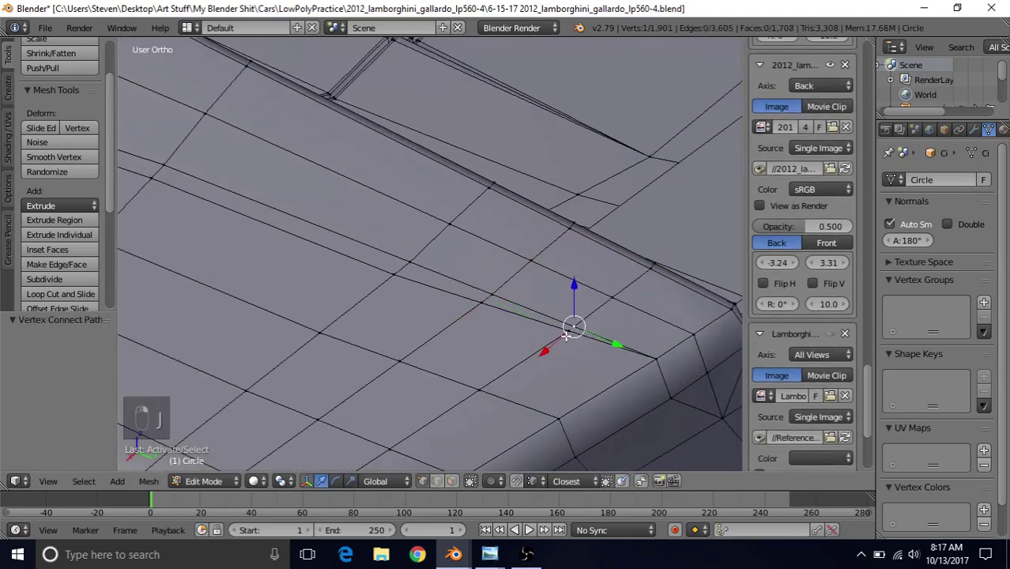
key(j)
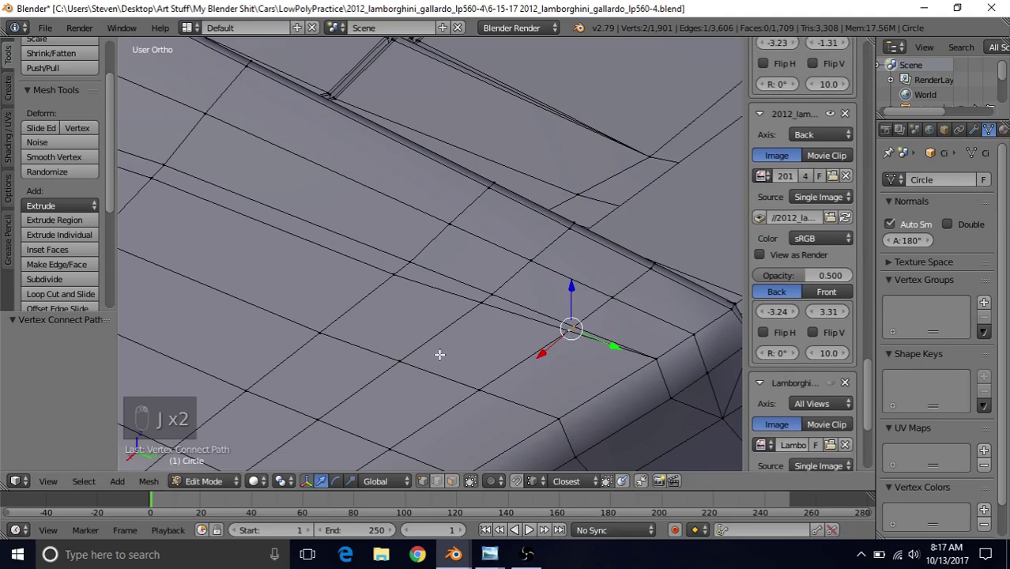
Step: Edge-slide the rearmost new fender loop toward the rear edge with a factor of -0.864, with Even and Flipped on
scroll(440, 354, down, 6)
middle_drag(456, 289, 445, 273)
alt+right_click(428, 295)
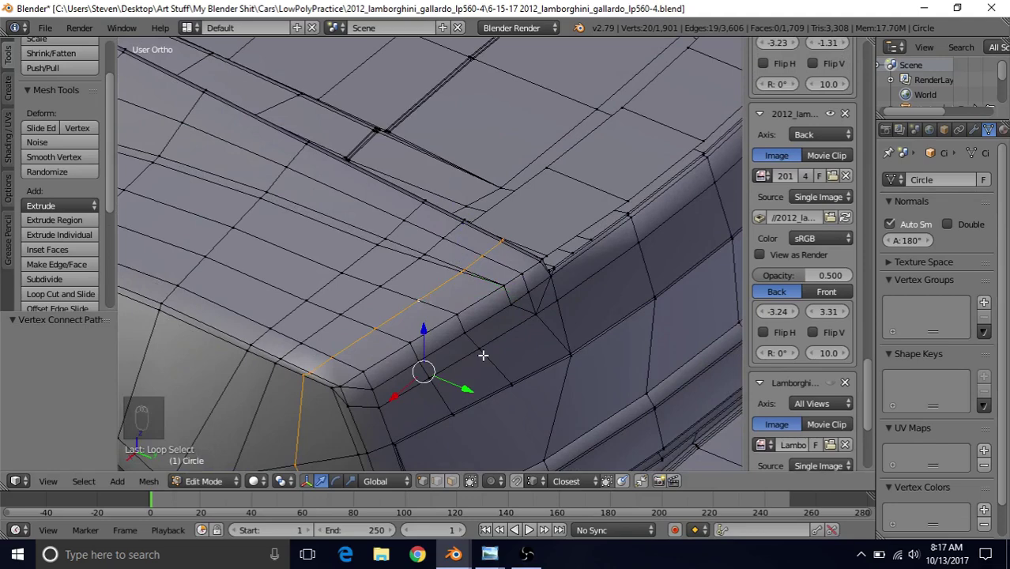
key(KP_7)
shift+middle_drag(472, 244, 447, 298)
key(q)
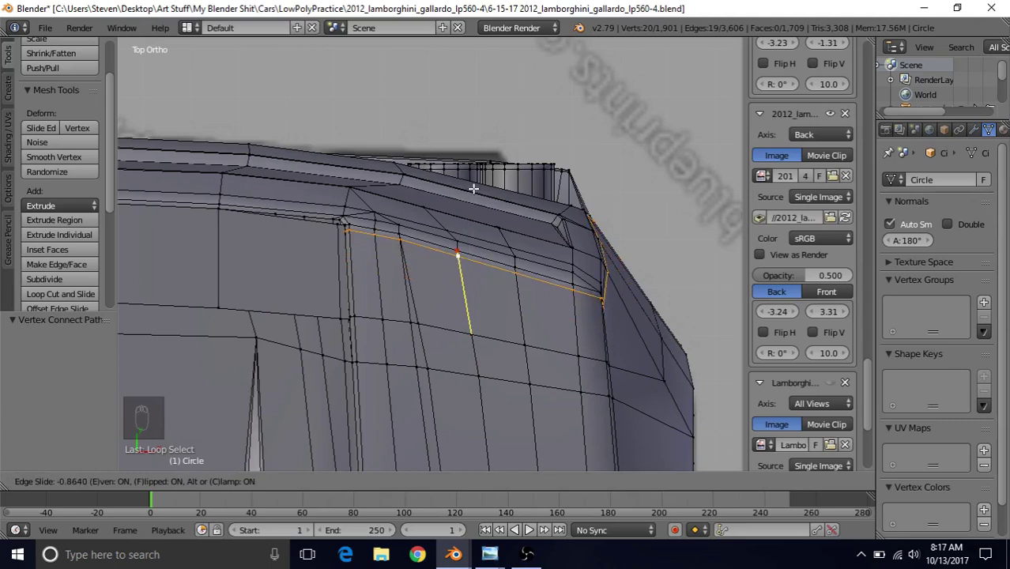
click(473, 188)
Step: Edge-slide the second fender loop toward the rear edge with a factor of -0.777, with Even and Flipped on
alt+right_click(495, 336)
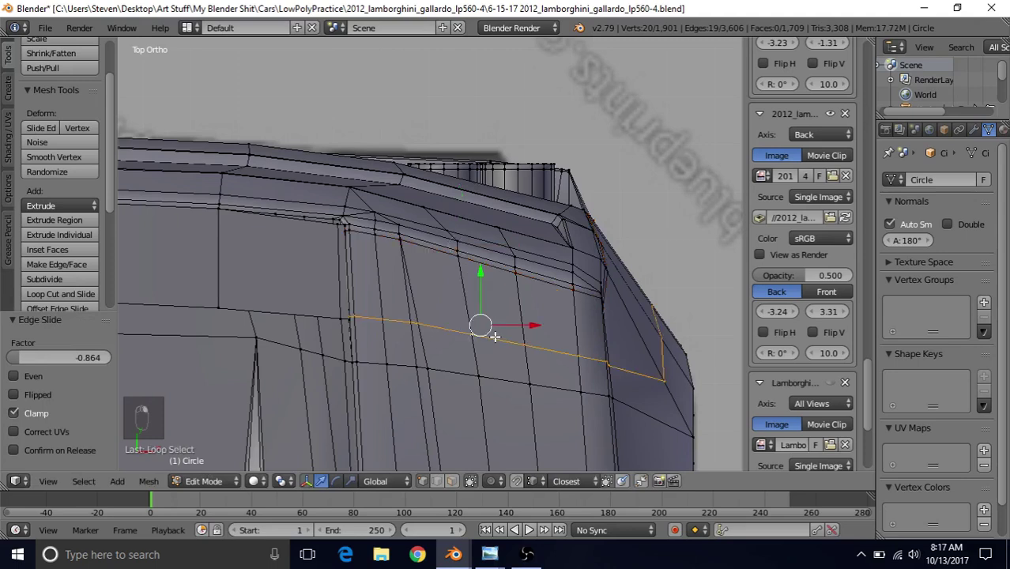
key(g)
key(g)
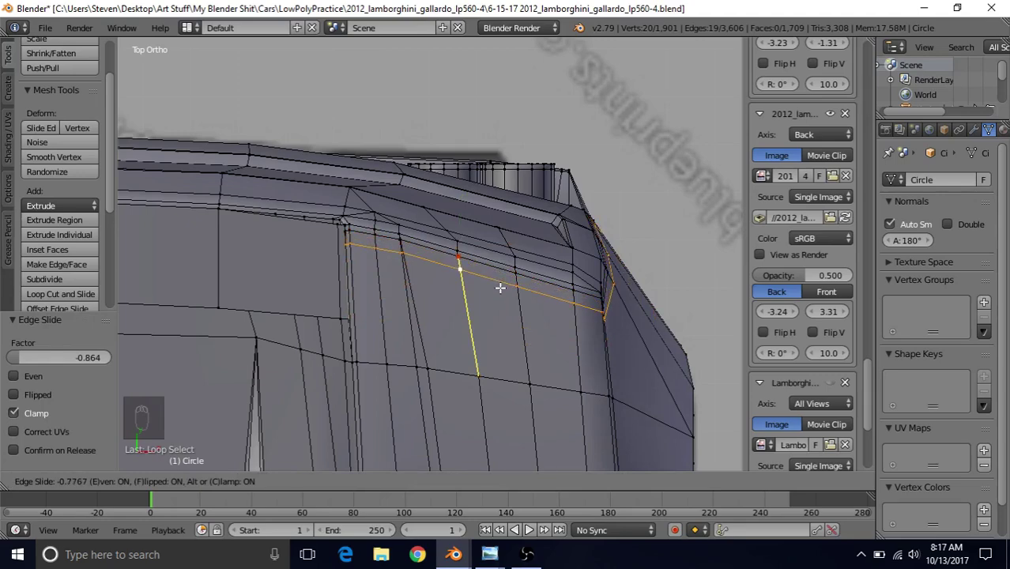
click(501, 288)
Step: Merge two pairs of vertices at the fender's rear outer corner, each at the last selected vertex
middle_drag(502, 352, 337, 220)
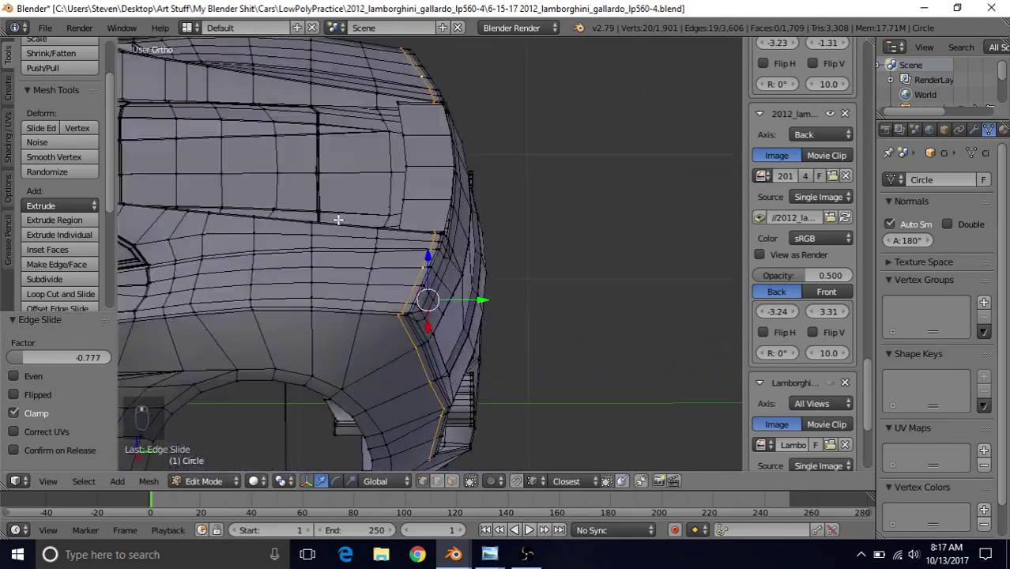
scroll(337, 220, up, 5)
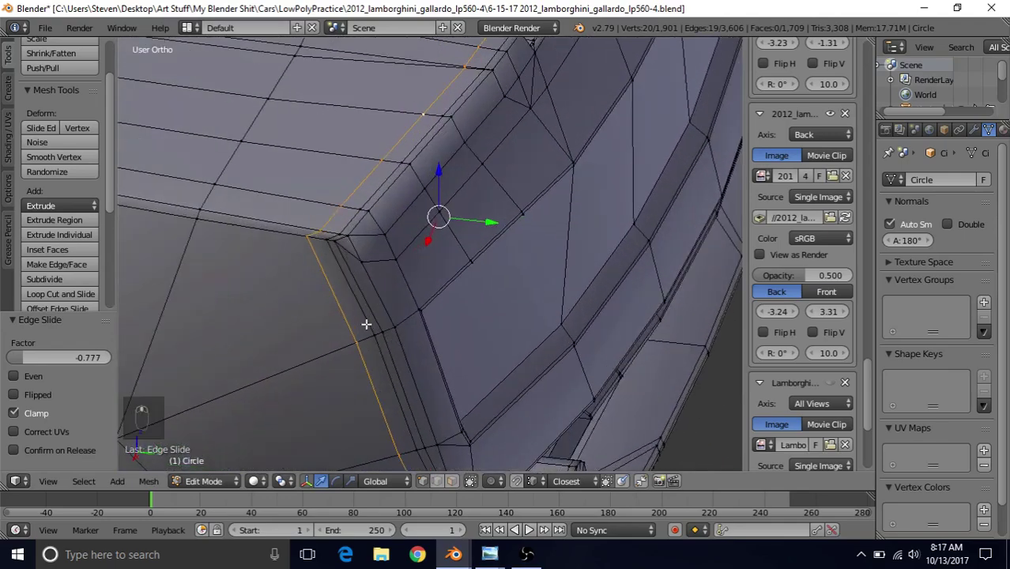
middle_drag(375, 329, 395, 303)
right_click(360, 306)
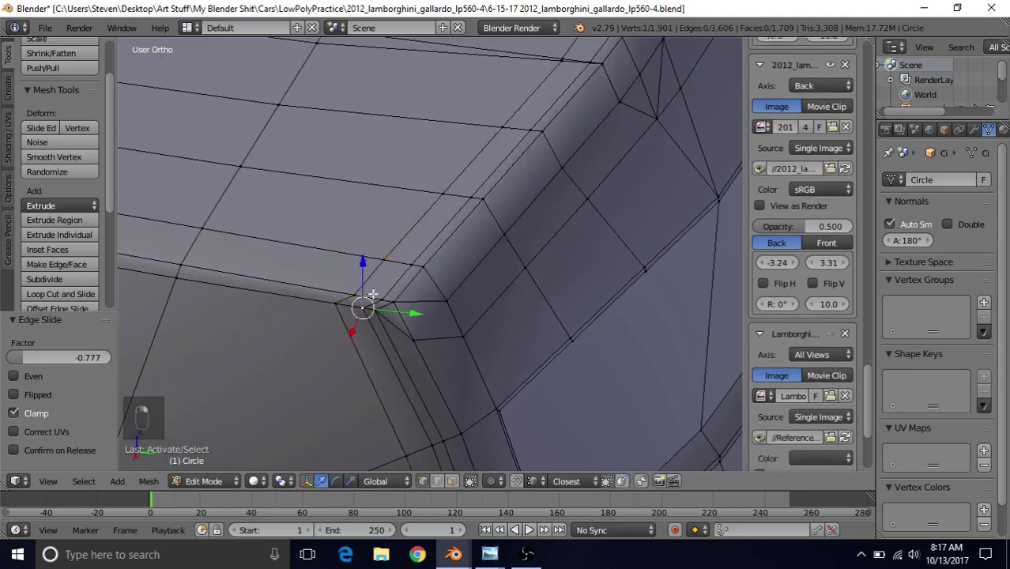
shift+right_click(375, 309)
key(alt+m)
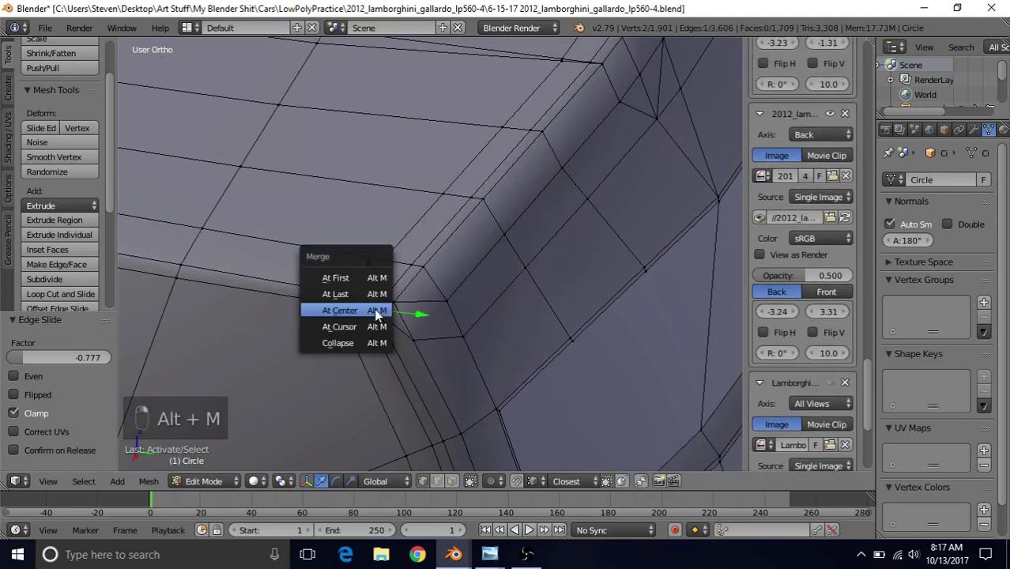
click(374, 309)
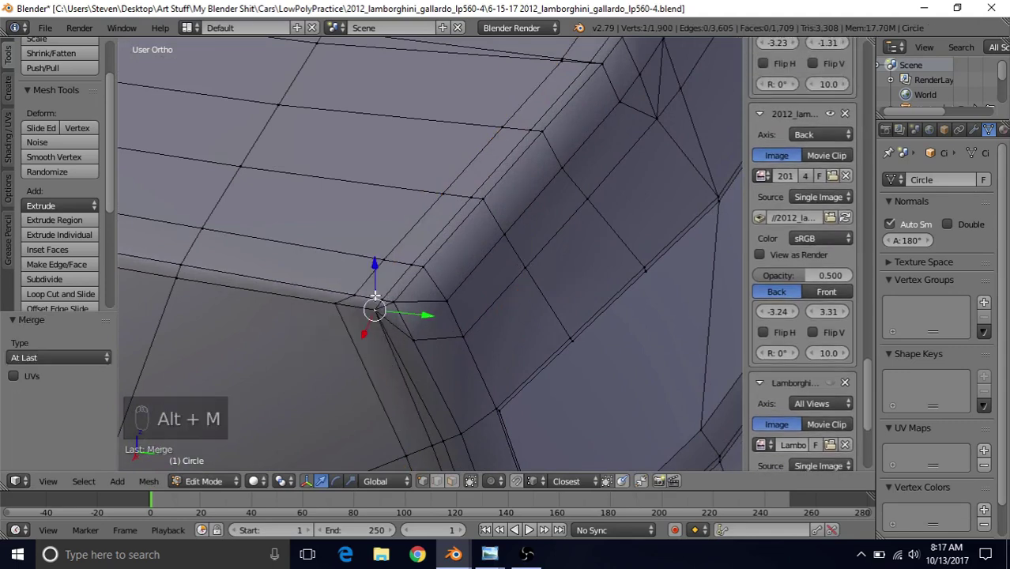
right_click(328, 300)
shift+right_click(387, 304)
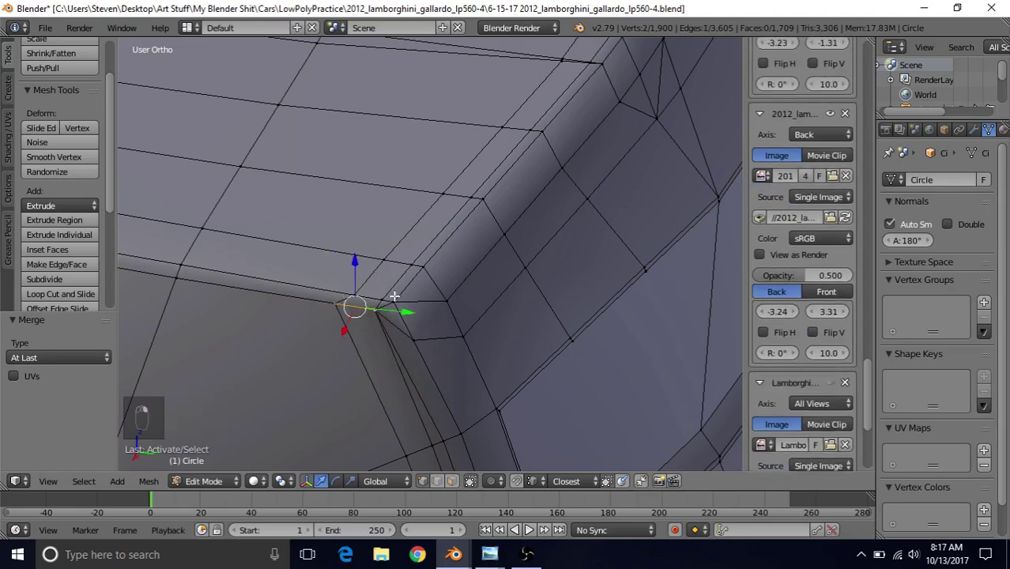
key(alt+m)
click(396, 301)
Step: Dissolve the two extra edge loops running down the car's side from the fender's rear corner
middle_drag(388, 361, 356, 234)
alt+right_click(370, 214)
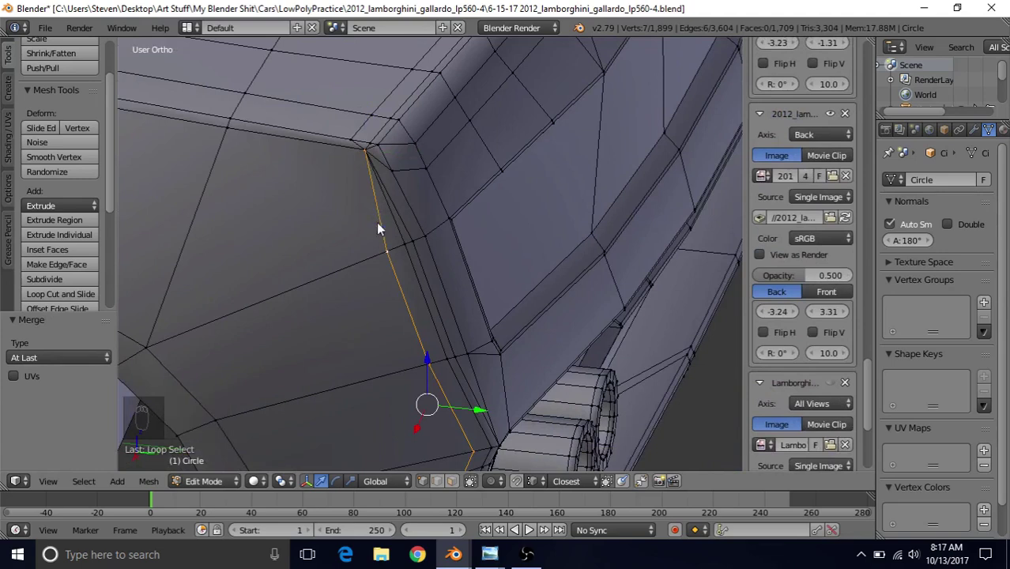
key(Delete)
click(377, 223)
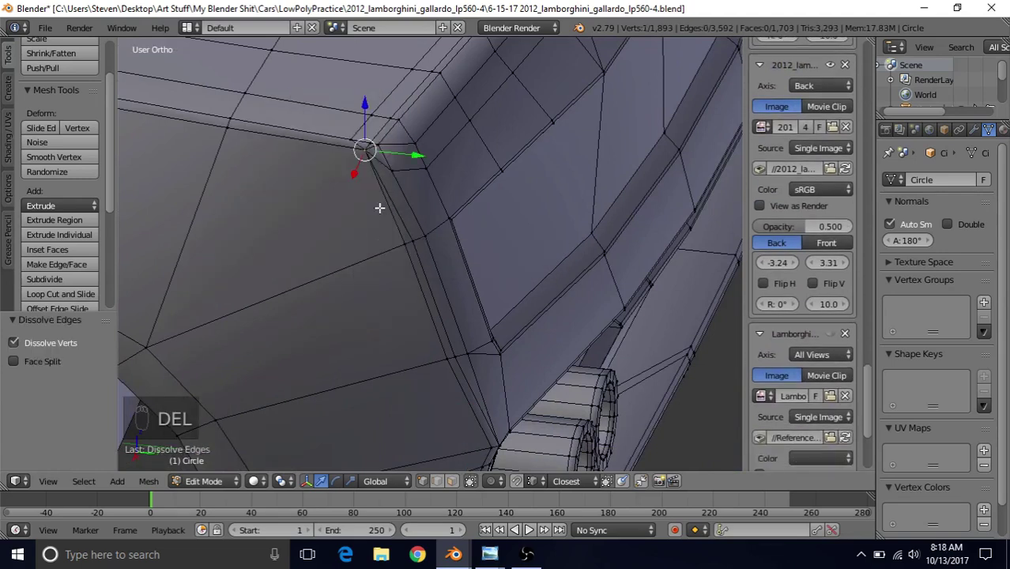
alt+right_click(388, 216)
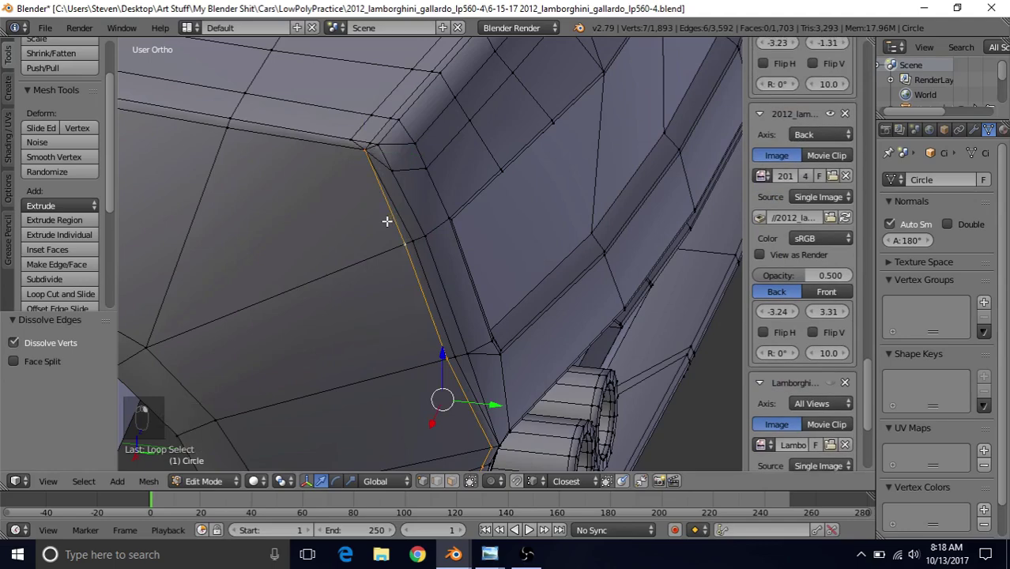
key(Delete)
click(386, 221)
Step: Inspect the car's rear quarter in Object Mode and the mesh around the strip's outer corner in Edit Mode
scroll(379, 316, down, 5)
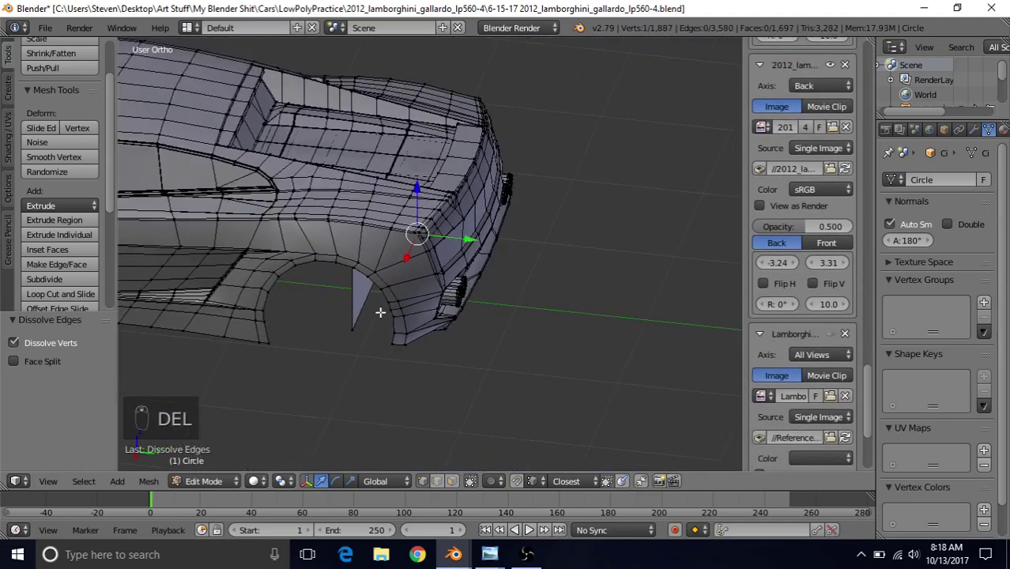
key(Tab)
middle_drag(380, 313, 390, 277)
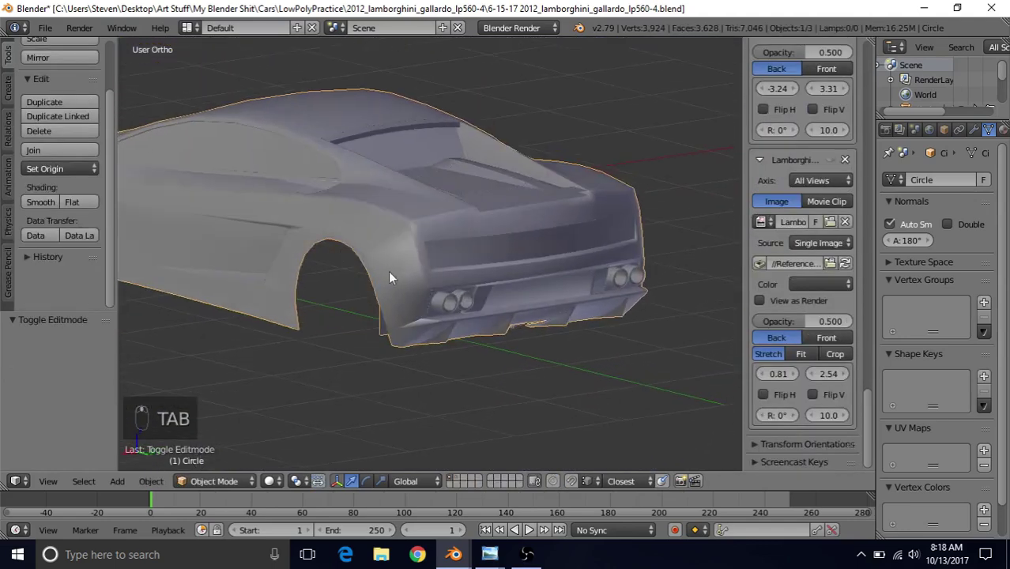
key(Tab)
scroll(411, 296, up, 4)
middle_drag(427, 305, 490, 328)
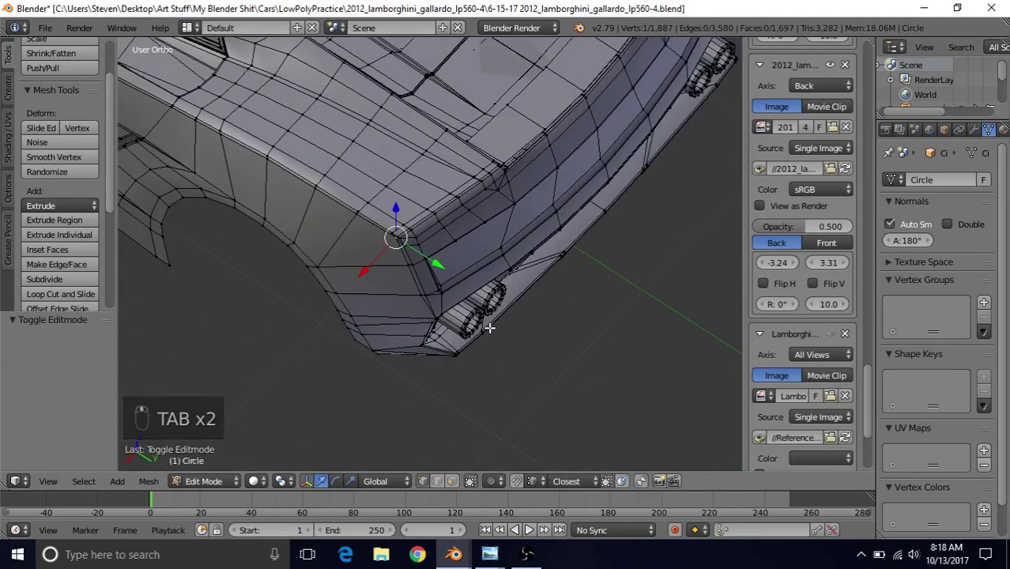
middle_drag(477, 253, 398, 323)
scroll(420, 266, up, 6)
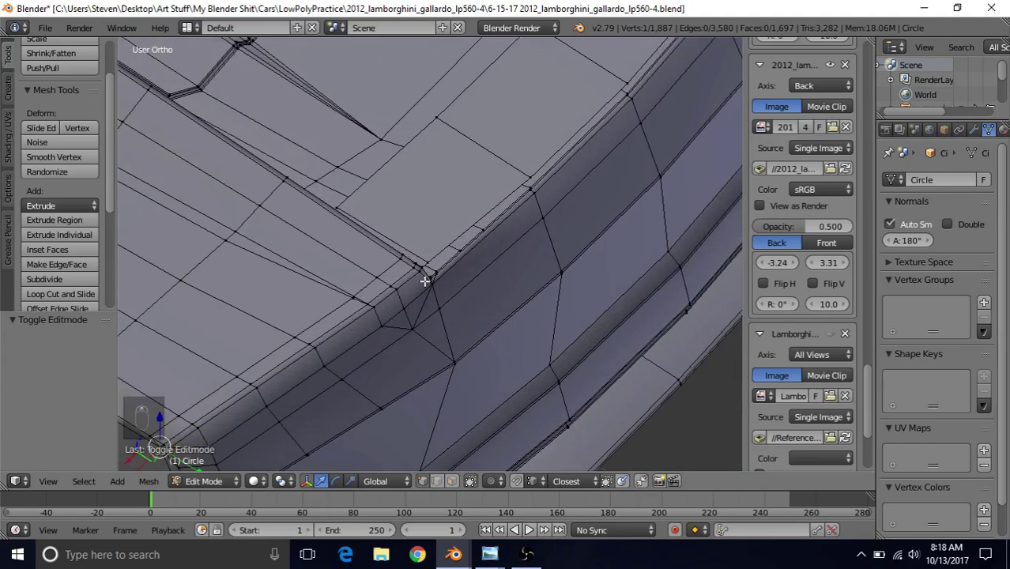
middle_drag(426, 280, 397, 340)
middle_drag(469, 285, 467, 298)
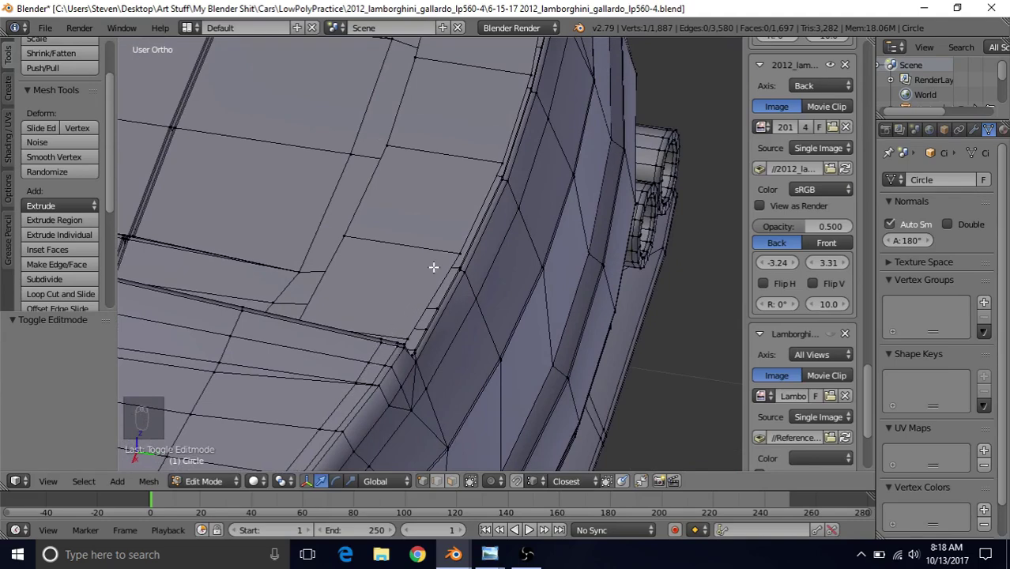
Step: In top view, move the vertex at the strip's rear outer corner 0.010 along Y
key(KP_7)
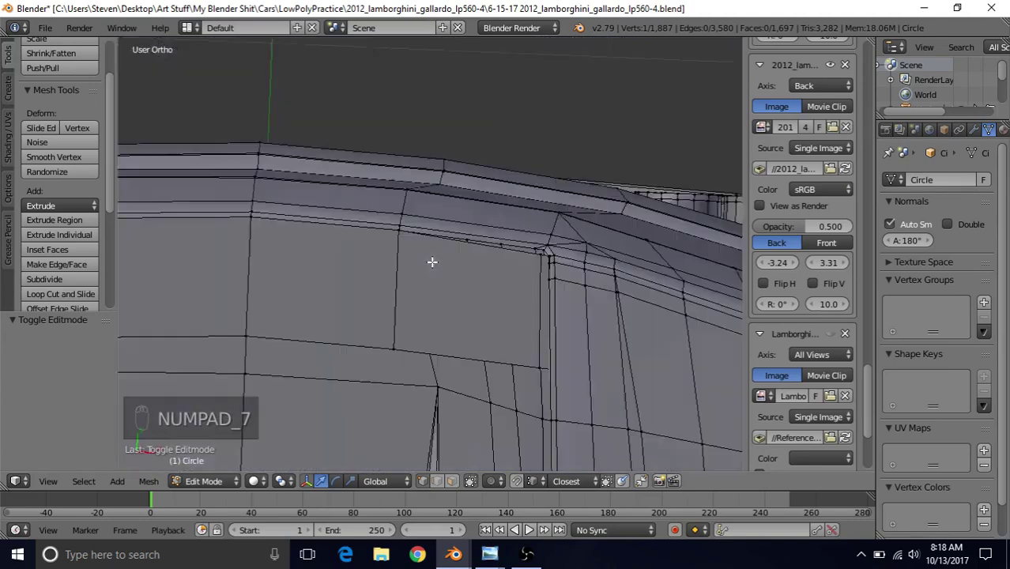
scroll(427, 266, up, 1)
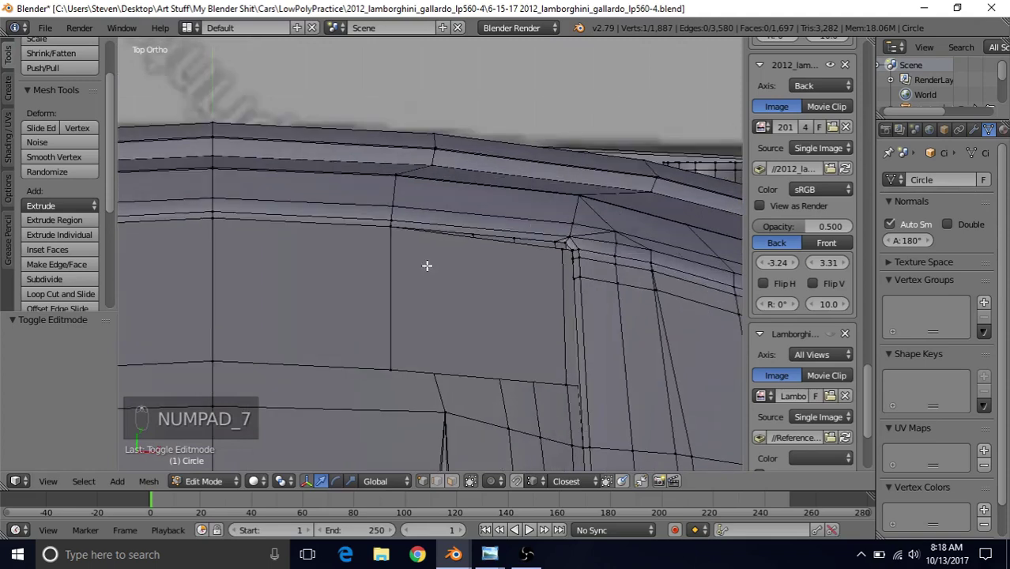
right_click(560, 247)
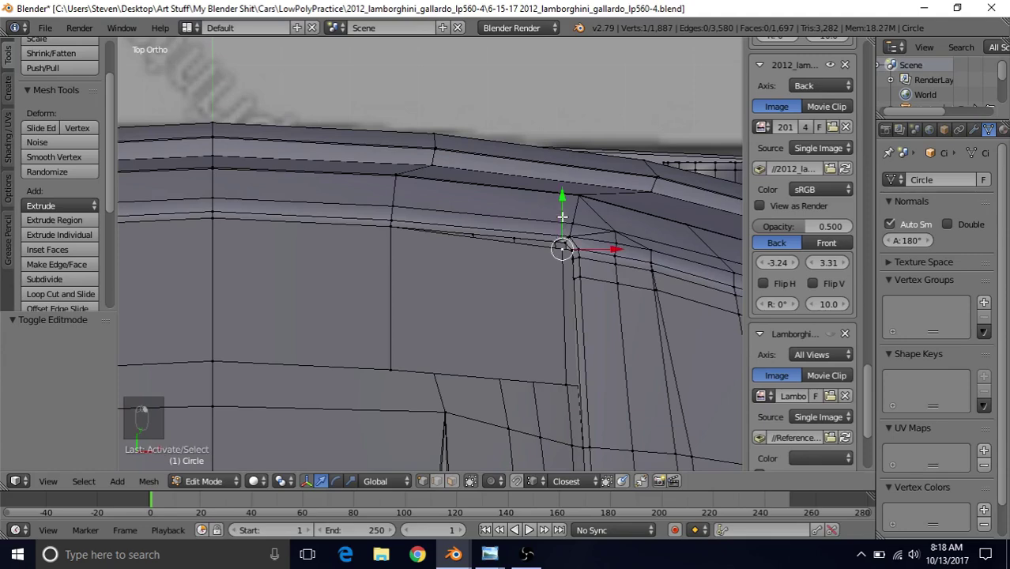
key(g)
key(y)
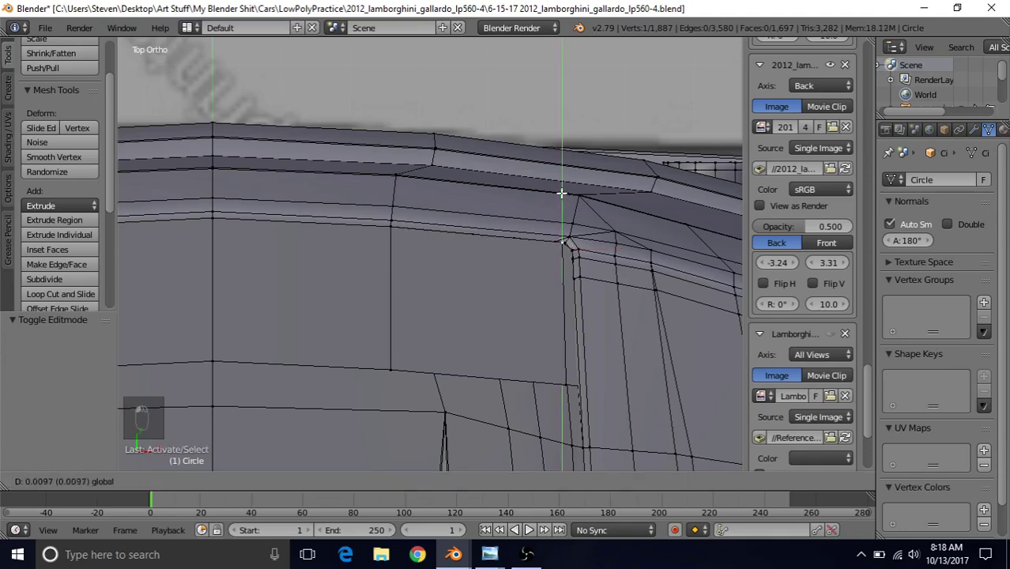
click(562, 193)
scroll(463, 301, down, 3)
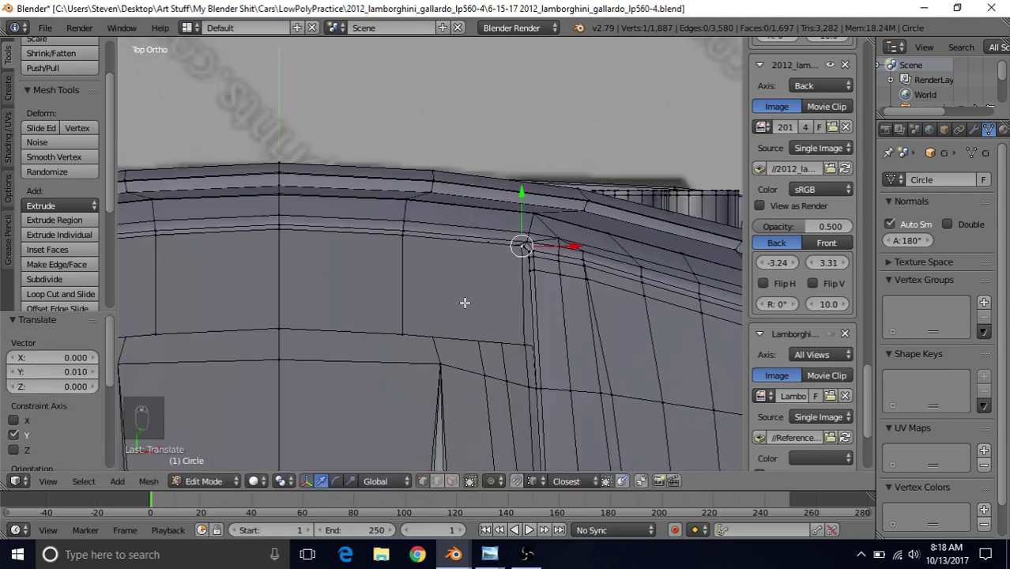
scroll(489, 255, up, 3)
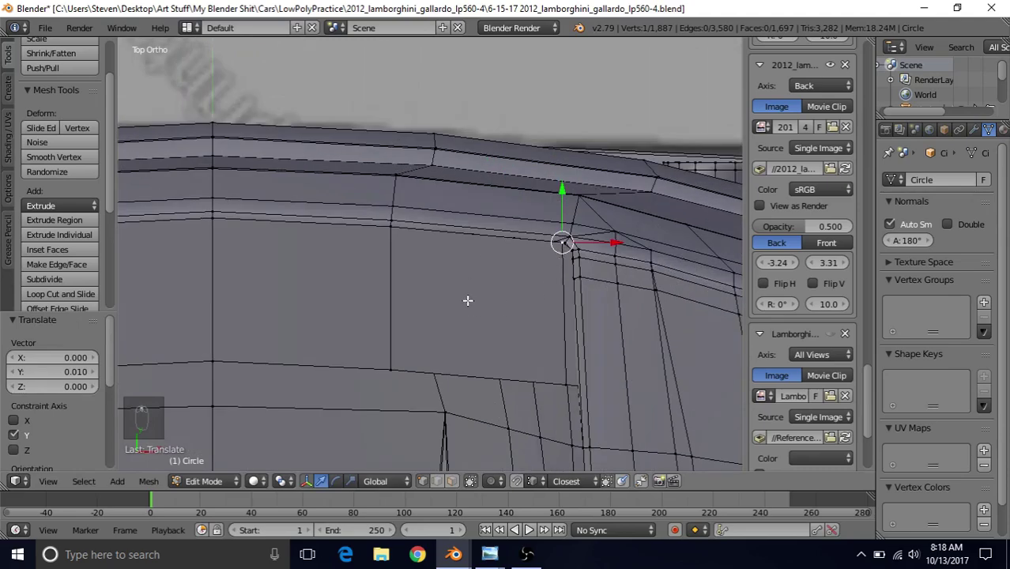
Step: Add two evenly spaced loop cuts along the length of the spoiler strip without sliding them
key(ctrl+r)
scroll(393, 272, up, 1)
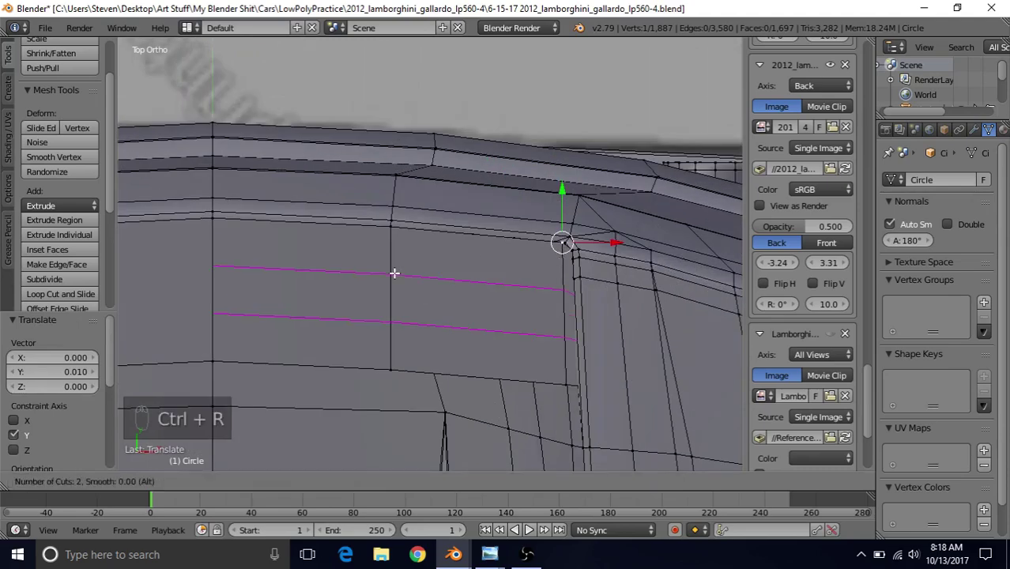
click(394, 272)
click(394, 273)
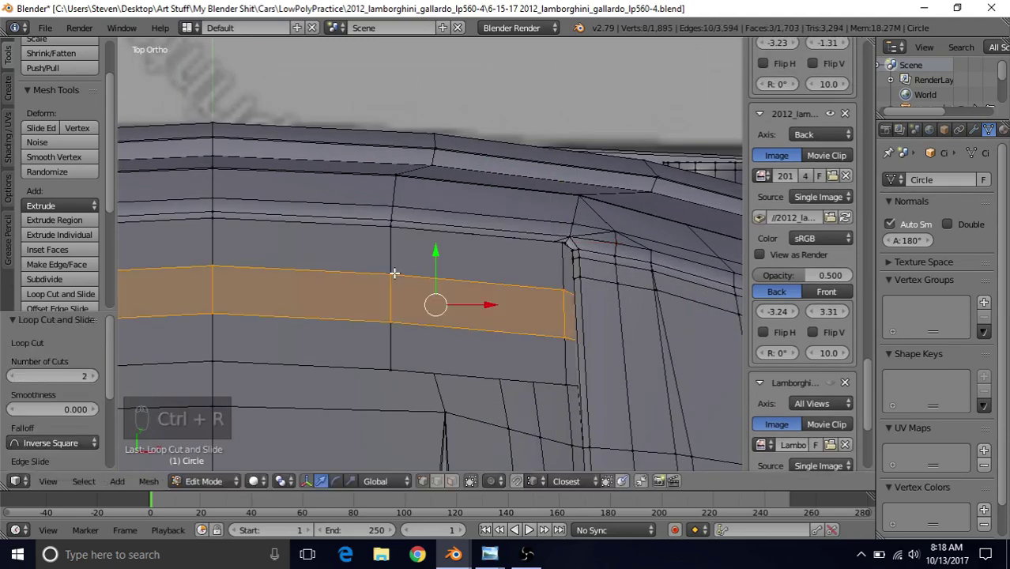
Step: Edge-slide the spoiler strip's rearmost new loop toward its rear edge with Even enabled, to a factor of 0.800
alt+right_click(363, 273)
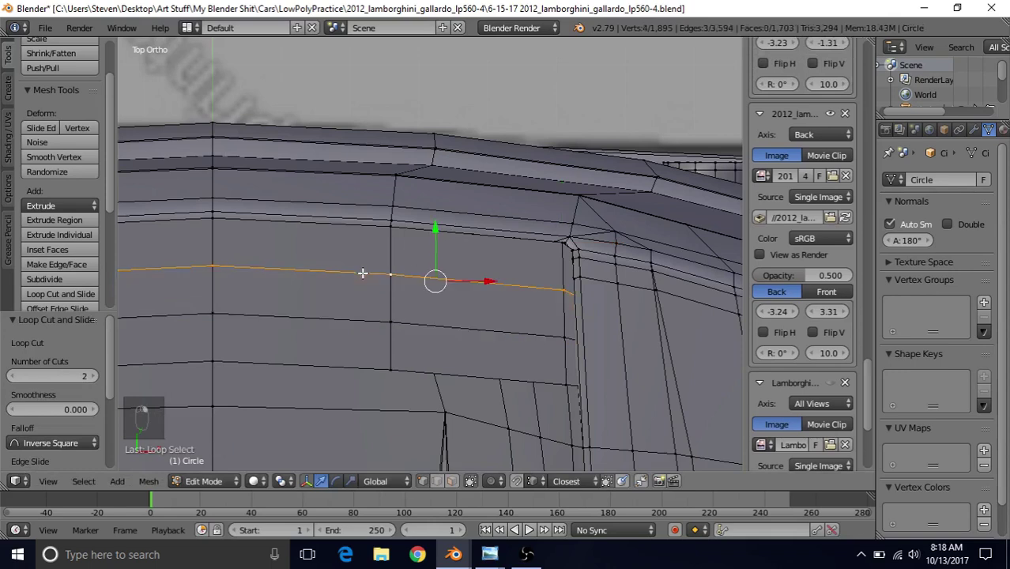
key(g)
key(g)
key(e)
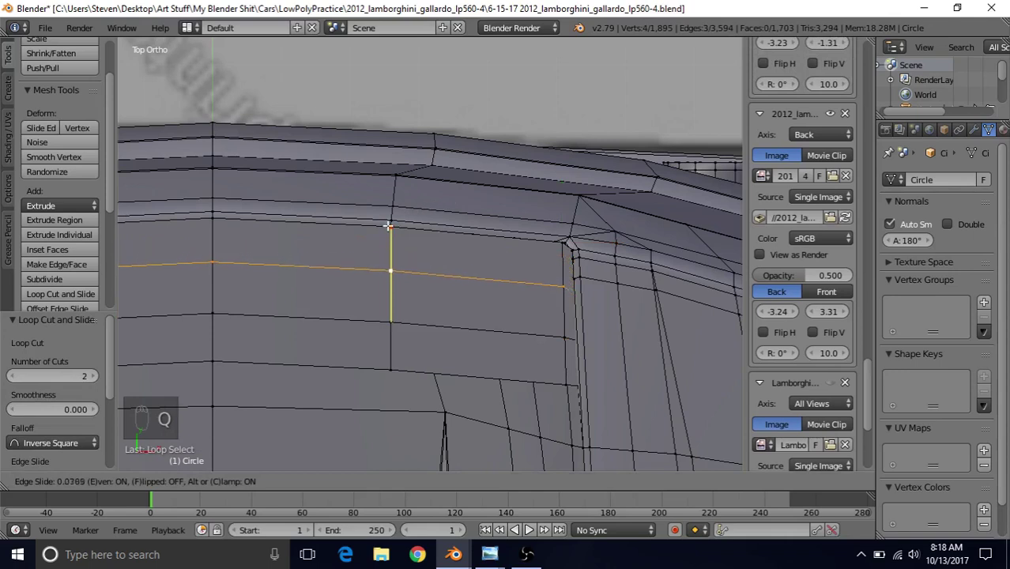
click(432, 188)
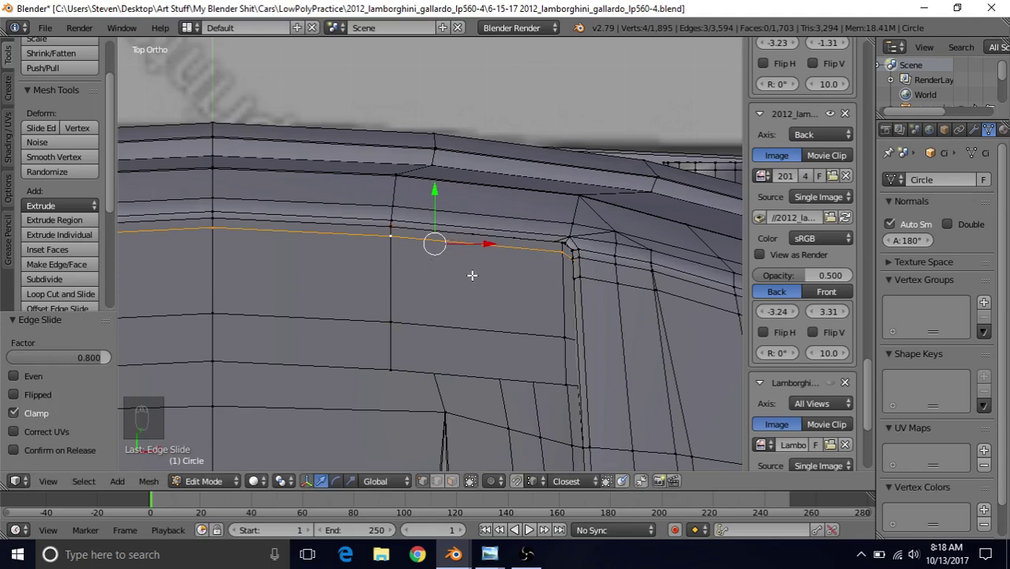
Step: Edge-slide the strip's other new loop toward the rear edge to a factor of about 0.692
alt+click(424, 325)
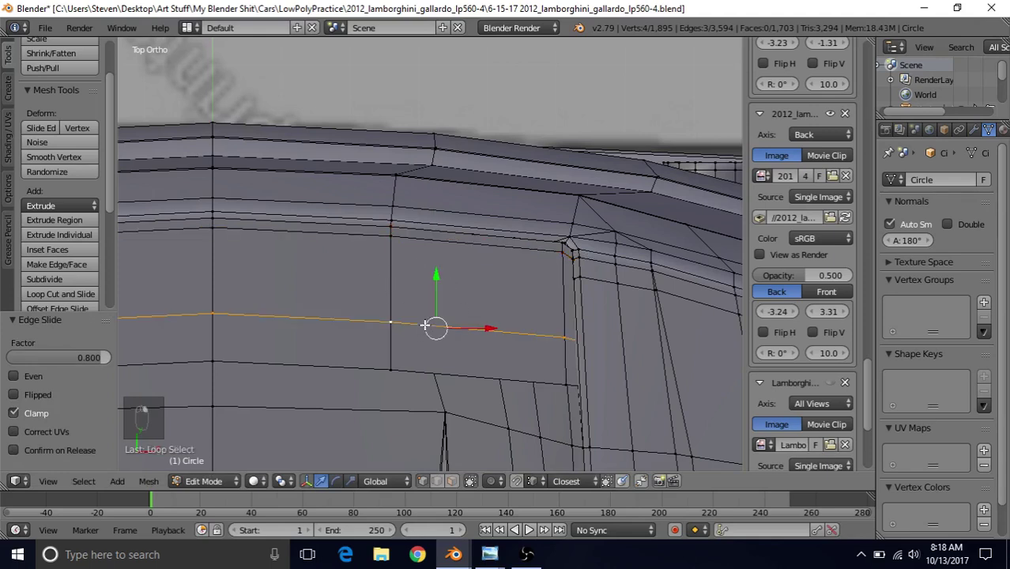
key(q)
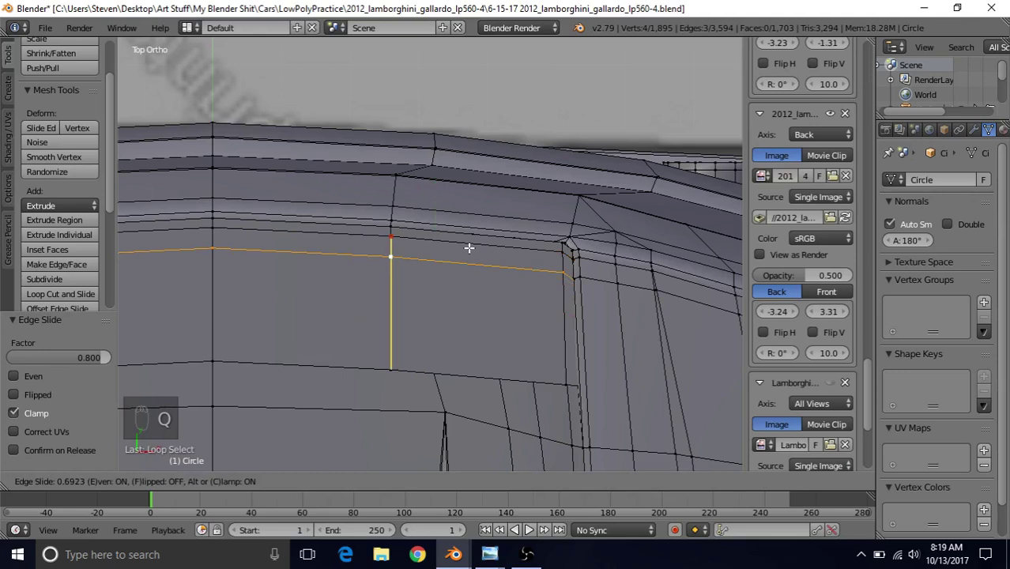
click(469, 248)
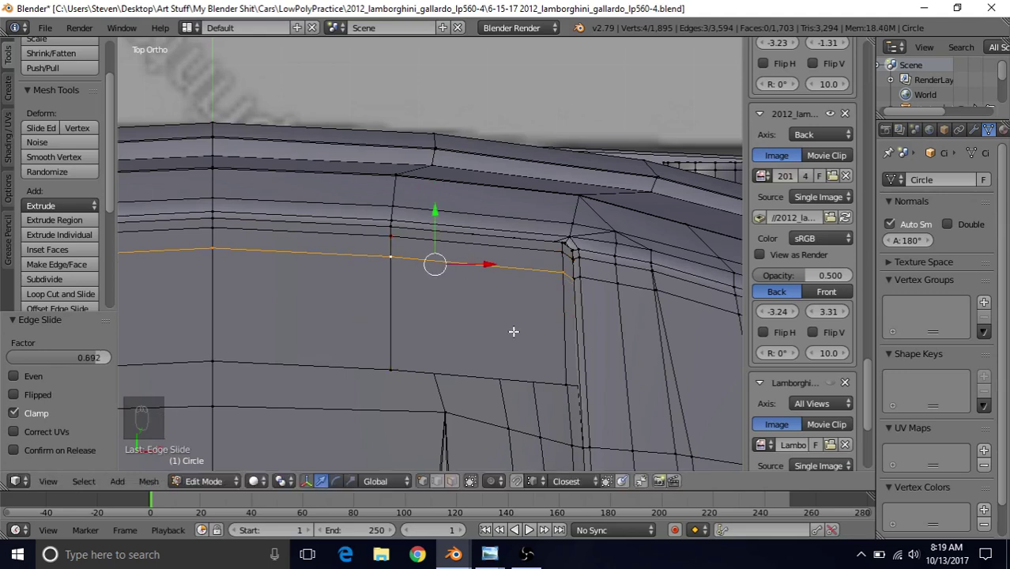
Step: Select the edge loop running inside the car's rear edge and deselect its end vertices at the fender's outer corner
scroll(513, 332, down, 2)
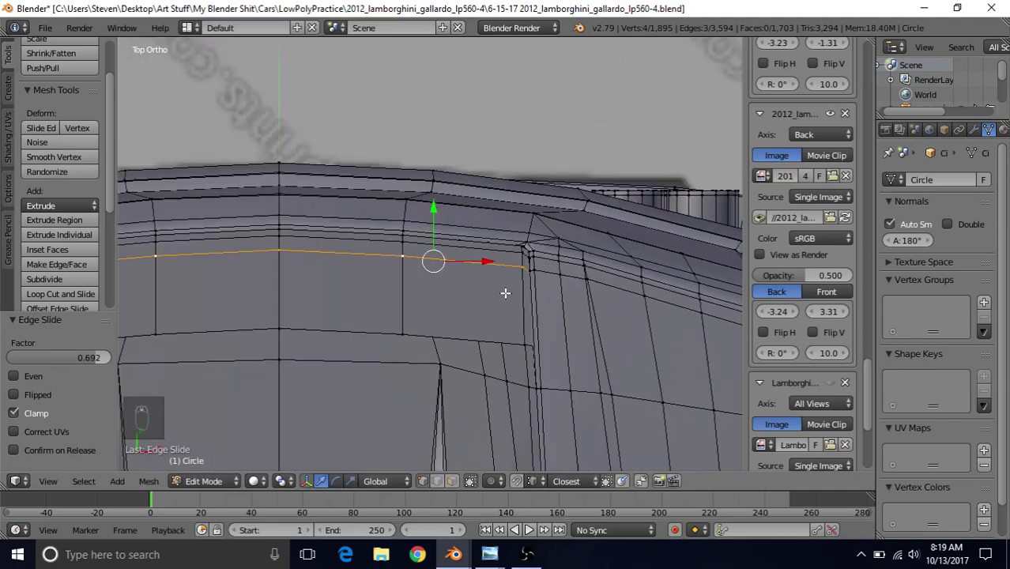
middle_drag(505, 293, 376, 235)
shift+middle_drag(375, 298, 435, 240)
middle_drag(423, 317, 473, 225)
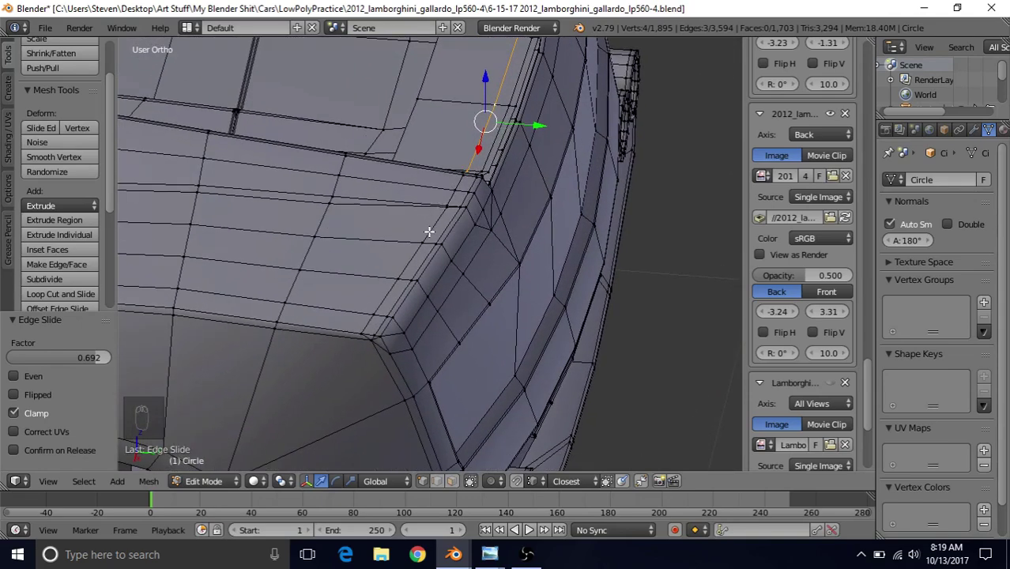
alt+right_click(428, 232)
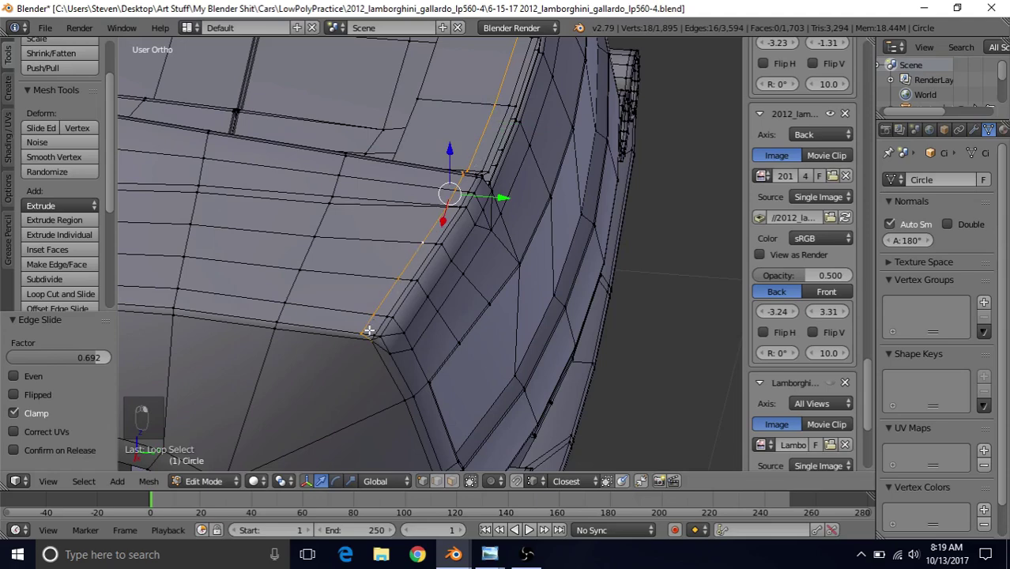
middle_drag(444, 331, 477, 260)
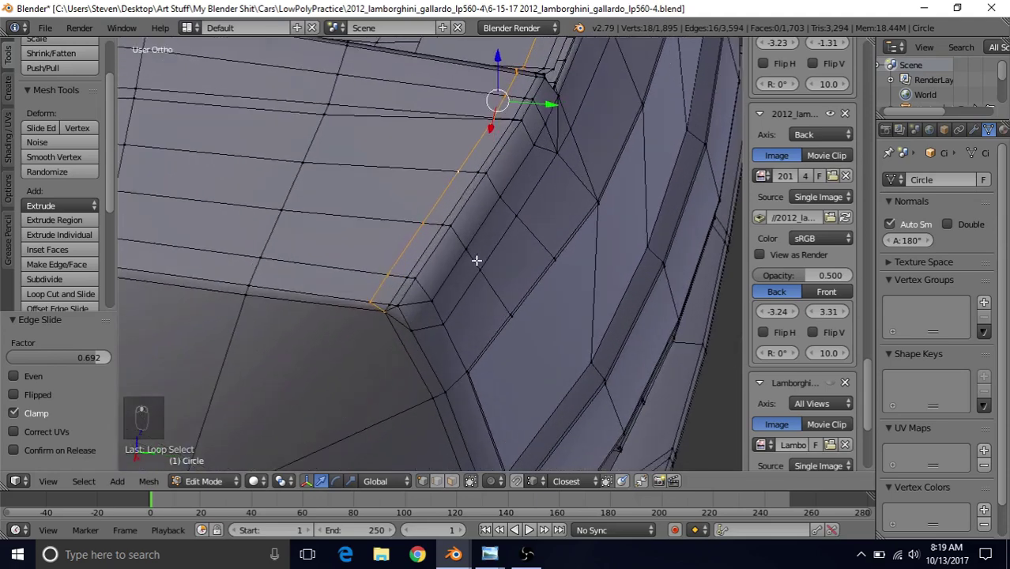
key(c)
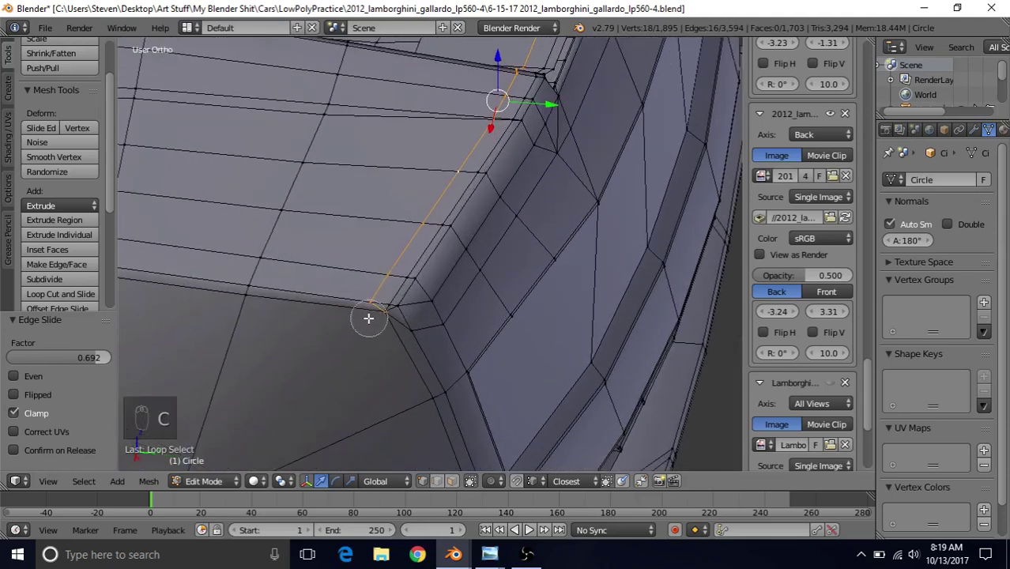
middle_click(373, 308)
right_click(410, 279)
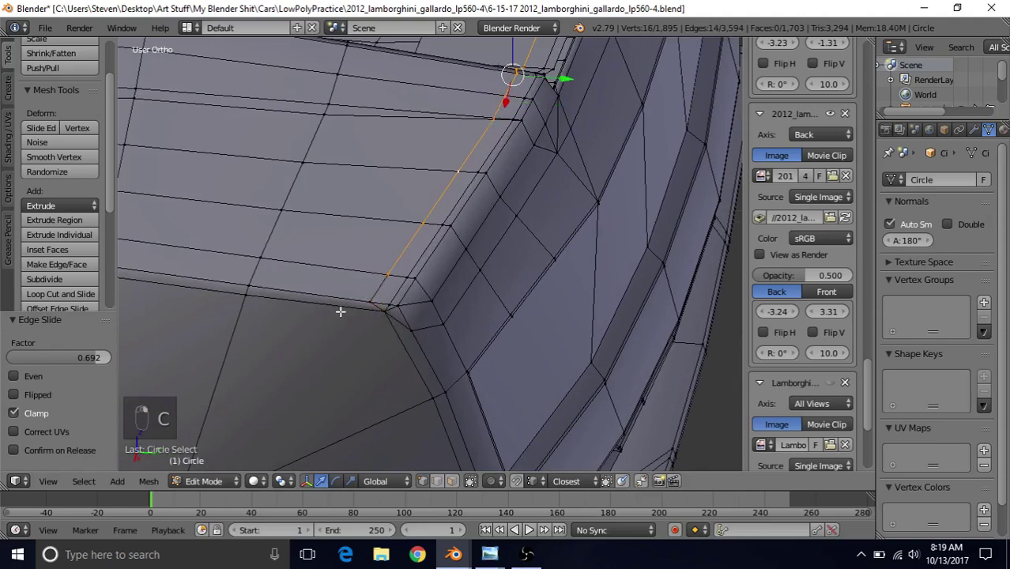
Step: In wireframe display, circle-deselect the loop's lower run of vertices beneath the strip, keeping only the upper run selected
key(c)
middle_drag(383, 315, 412, 315)
key(z)
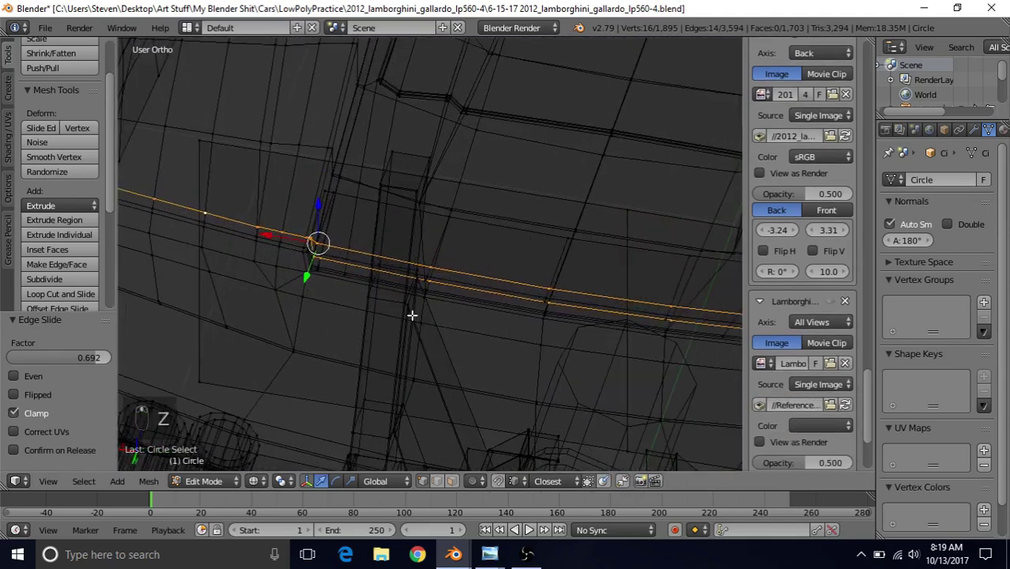
key(c)
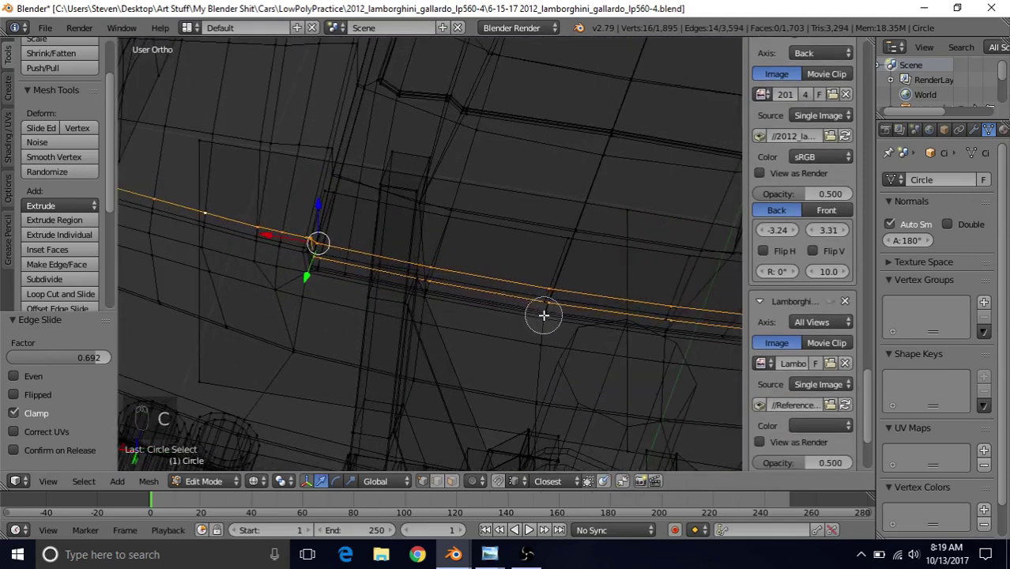
right_click(544, 315)
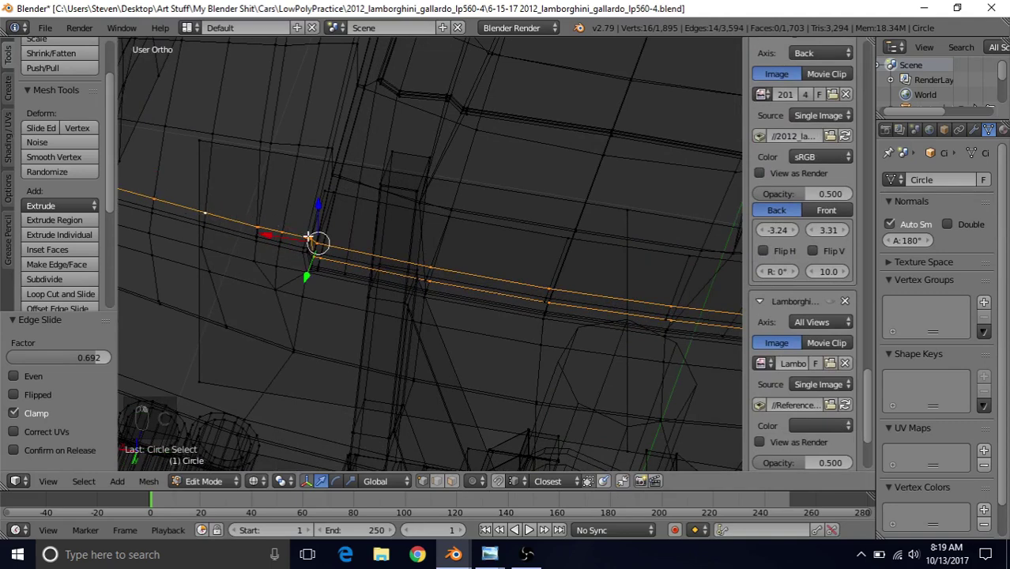
key(c)
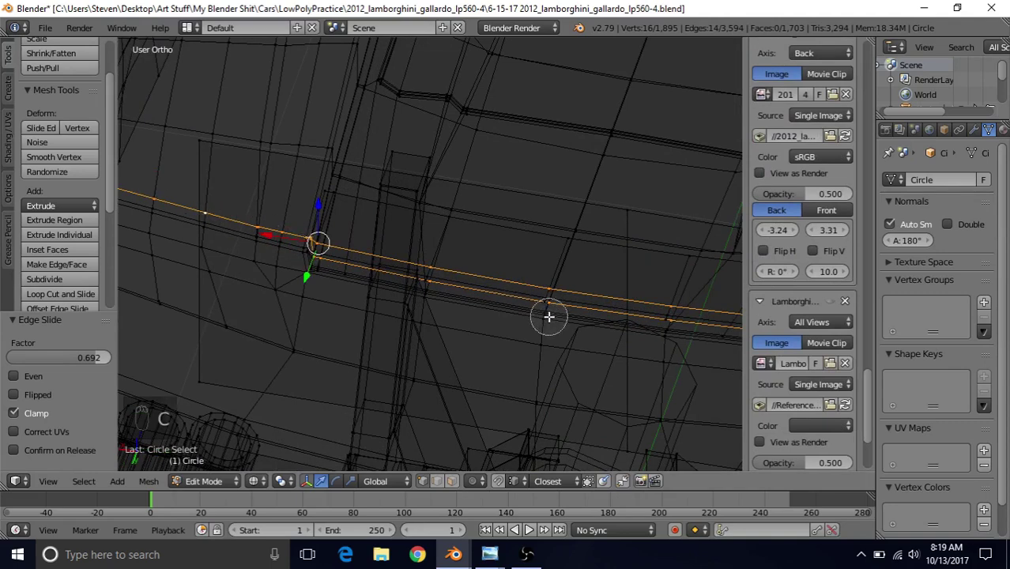
mouse_move(548, 316)
middle_down()
mouse_move(435, 294)
mouse_move(336, 298)
mouse_move(320, 269)
middle_up()
right_click(320, 269)
key(z)
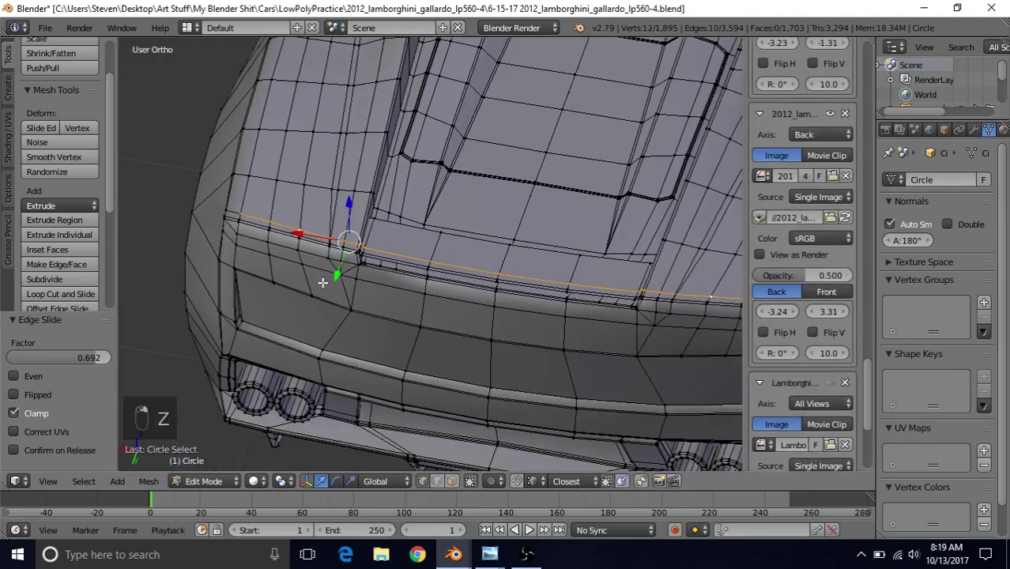
Step: Check the remaining loop selection in wireframe and solid display, and lower the loop 0.010 along Z
key(z)
middle_drag(333, 271, 428, 312)
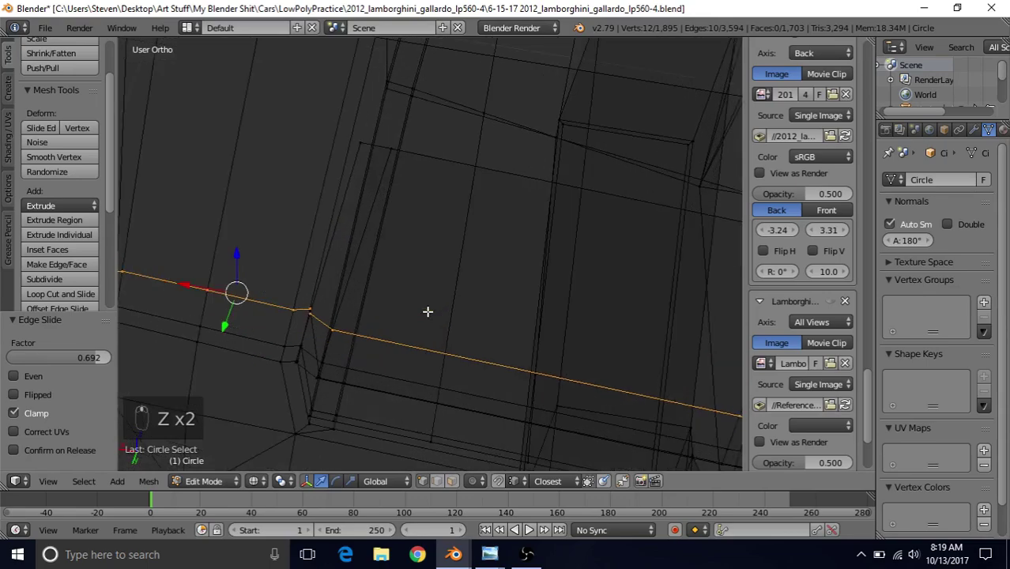
scroll(487, 343, down, 2)
key(z)
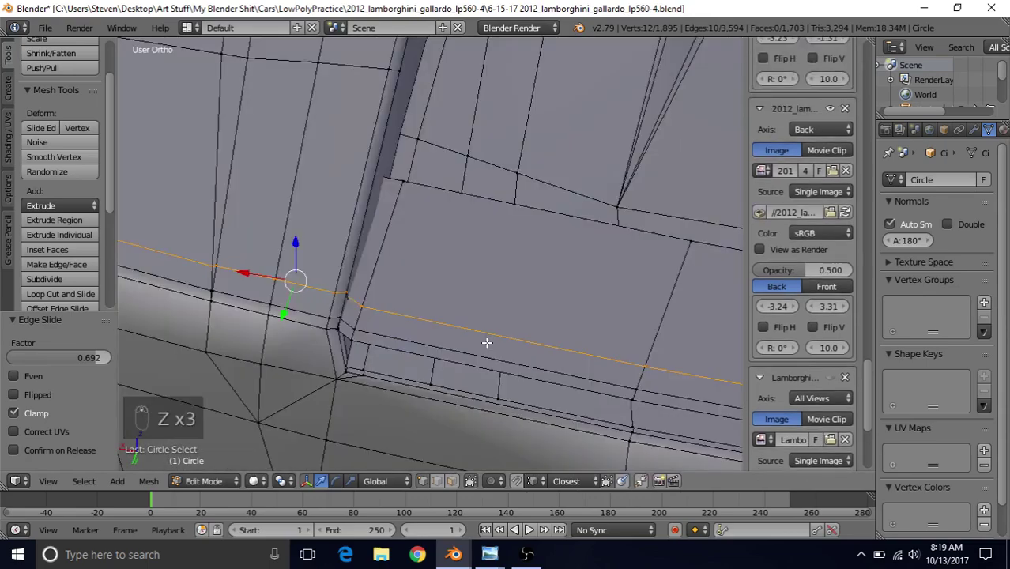
scroll(487, 342, down, 3)
scroll(345, 291, down, 3)
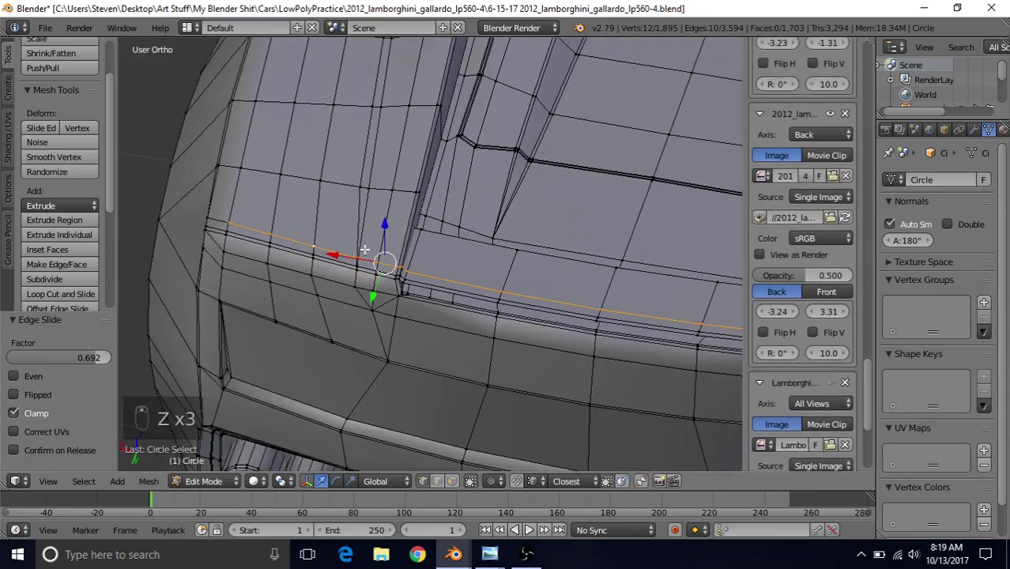
middle_drag(365, 249, 478, 308)
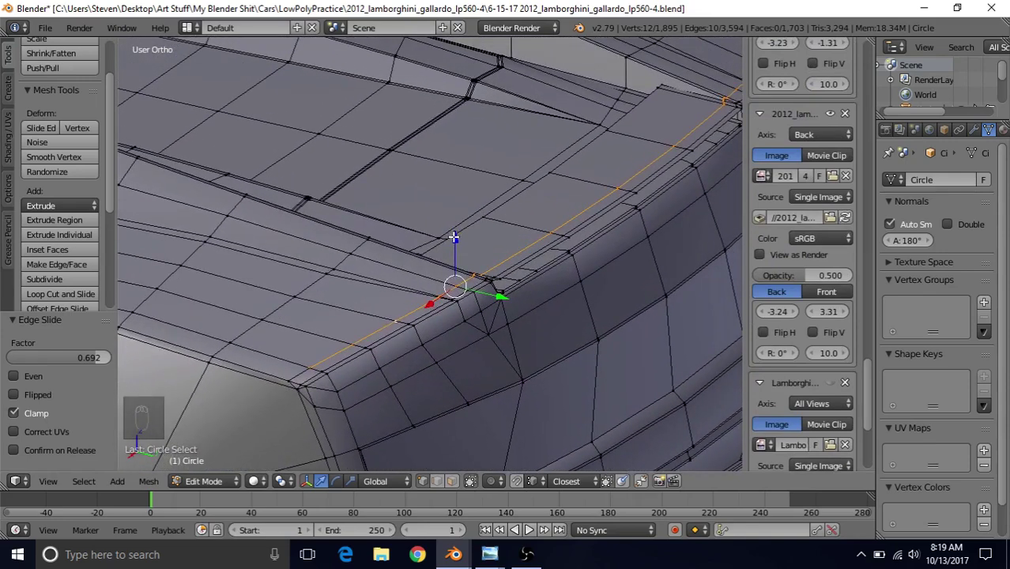
key(g)
key(z)
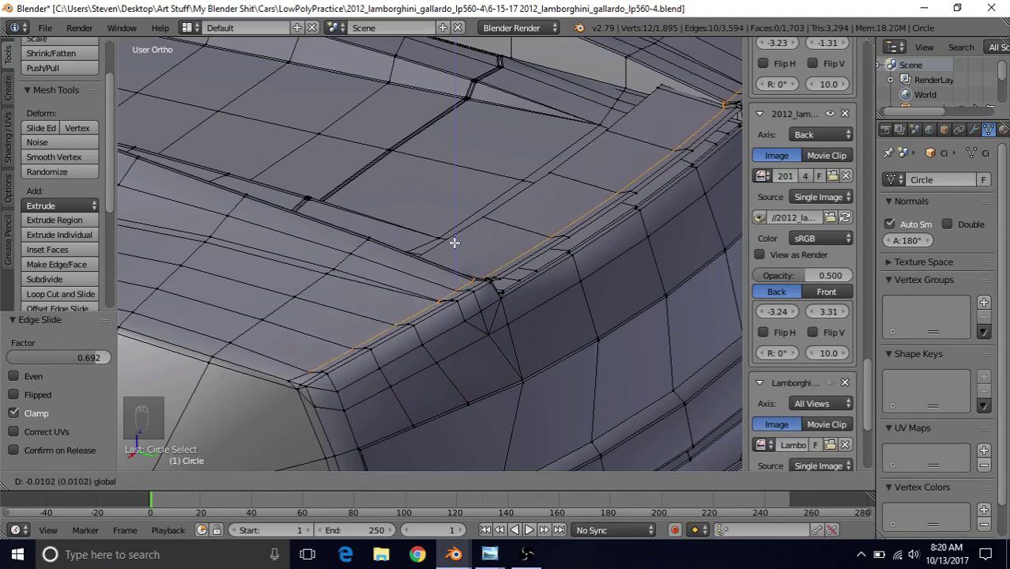
click(454, 243)
Step: Check the rear edge's shading in Object Mode and raise the same loop 0.003 along Z in Edit Mode
key(Tab)
mouse_move(453, 242)
middle_down()
mouse_move(562, 225)
mouse_move(466, 241)
middle_up()
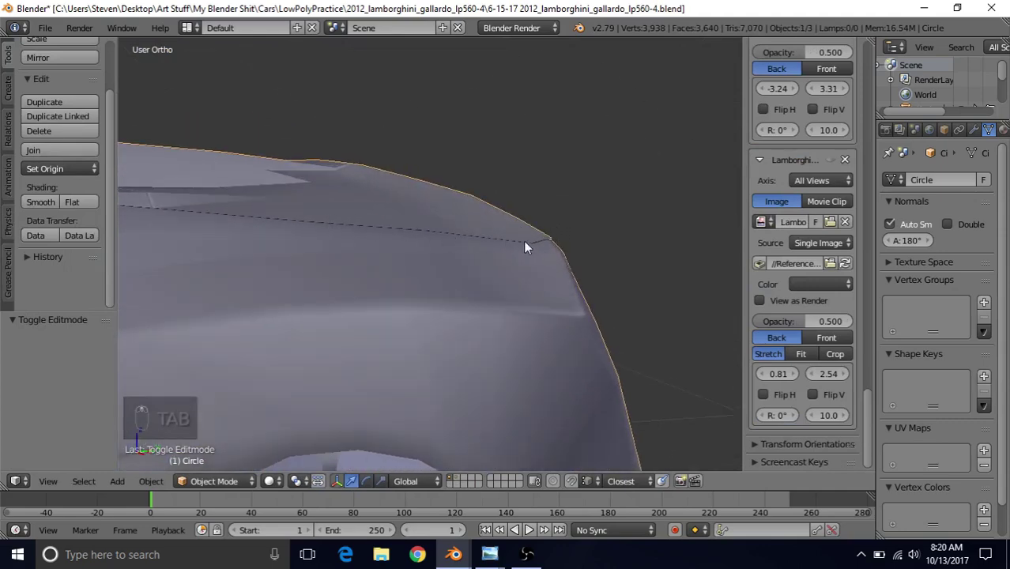
key(Tab)
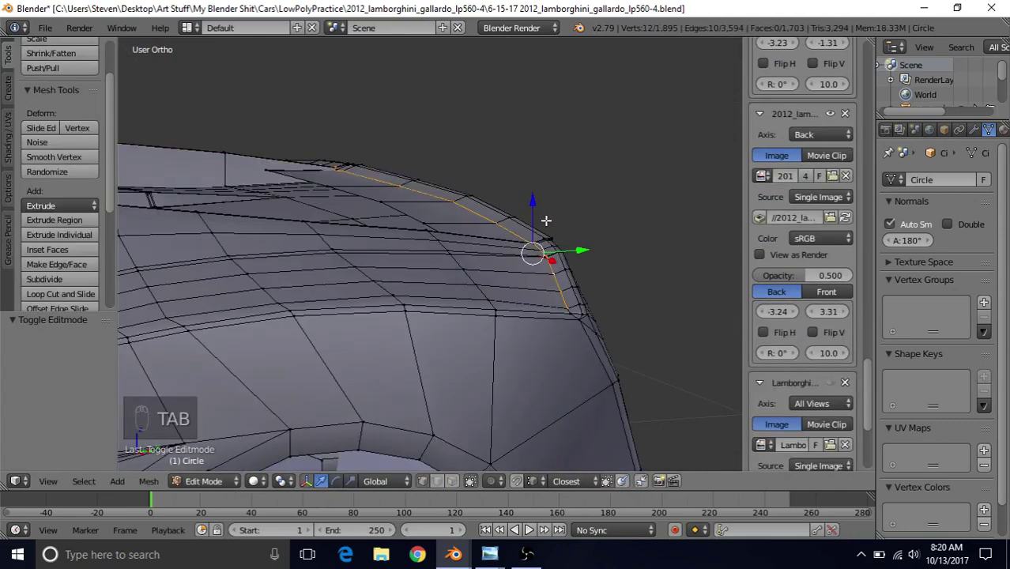
key(g)
key(z)
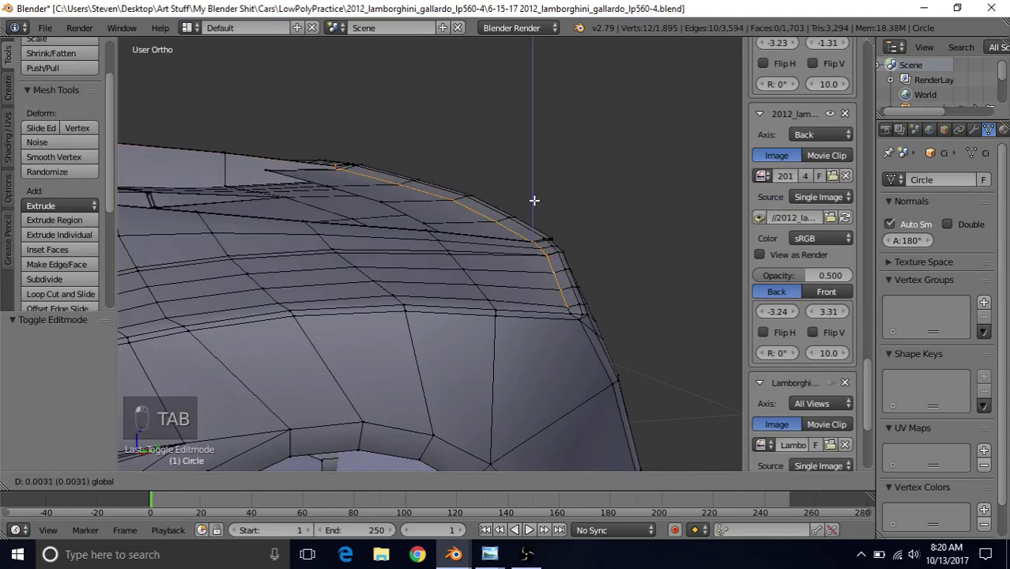
click(535, 201)
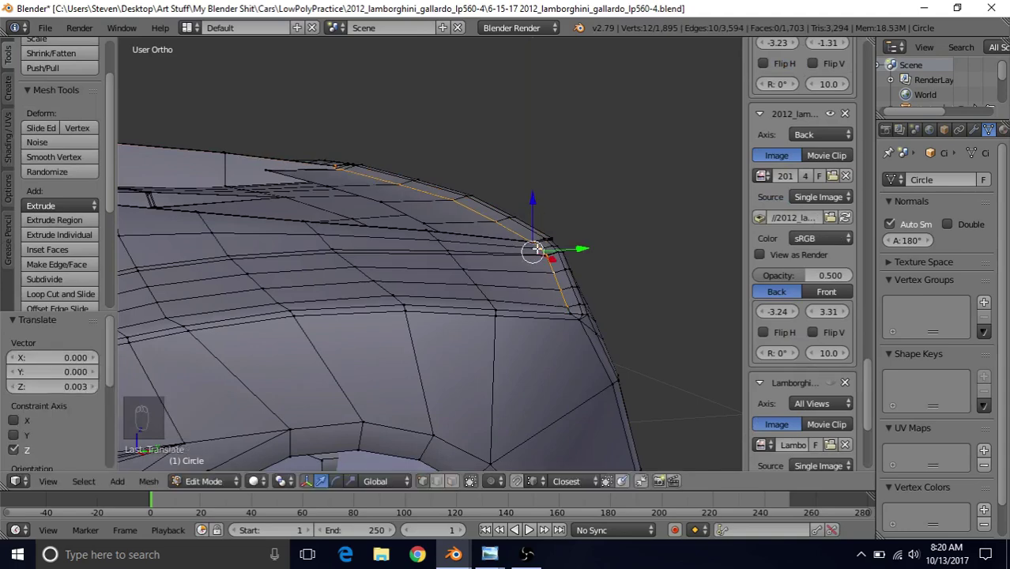
Step: Raise the single vertex at the loop's outer fender end about 0.001 along Z
shift+middle_drag(537, 249, 462, 237)
right_click(503, 286)
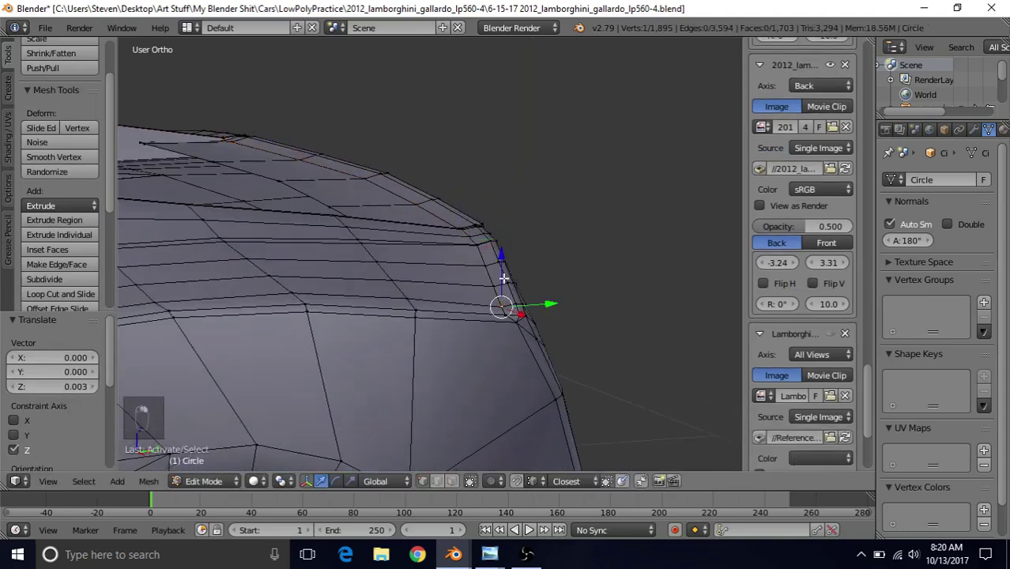
key(g)
key(z)
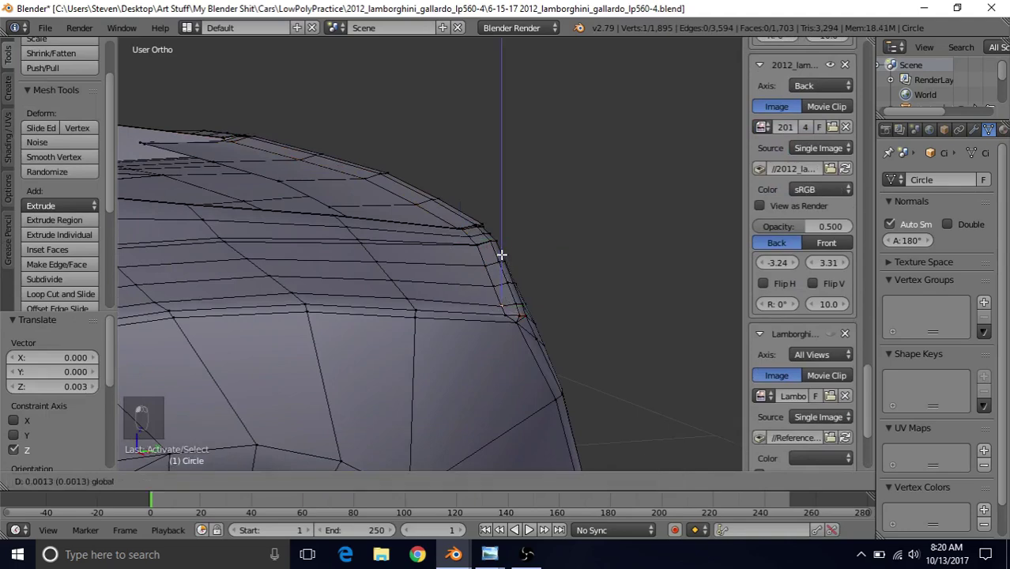
click(502, 254)
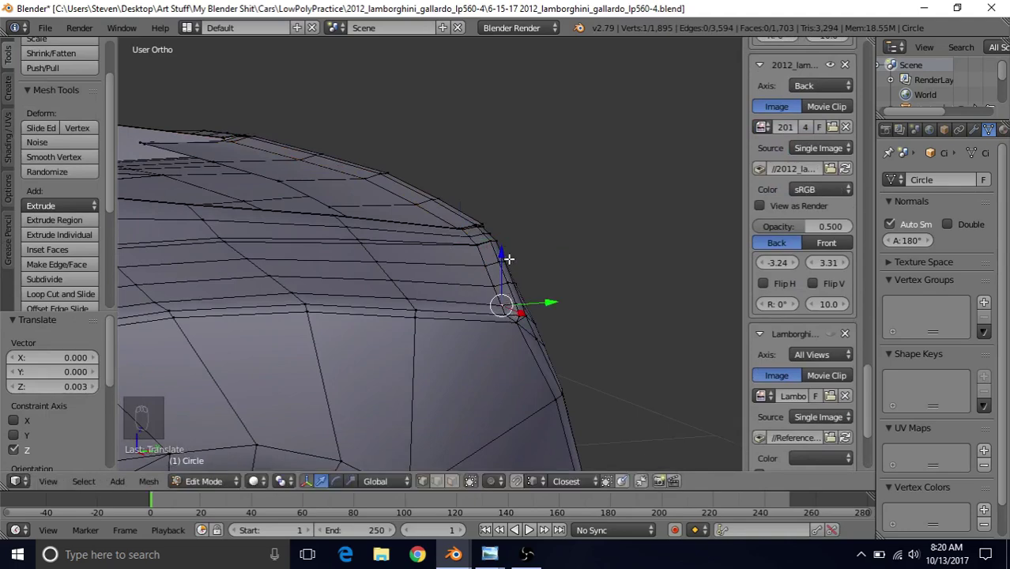
Step: Raise the edge loop along the spoiler strip's front edge about 0.021 along Z, plus a slight extra nudge
middle_drag(501, 261, 506, 240)
key(Tab)
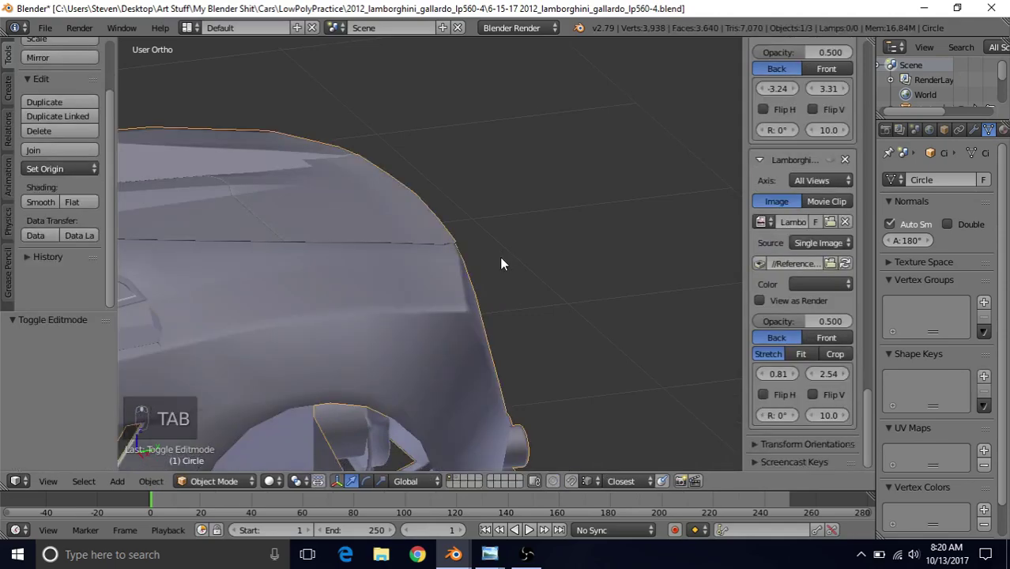
middle_drag(499, 256, 403, 160)
key(Tab)
alt+right_click(542, 123)
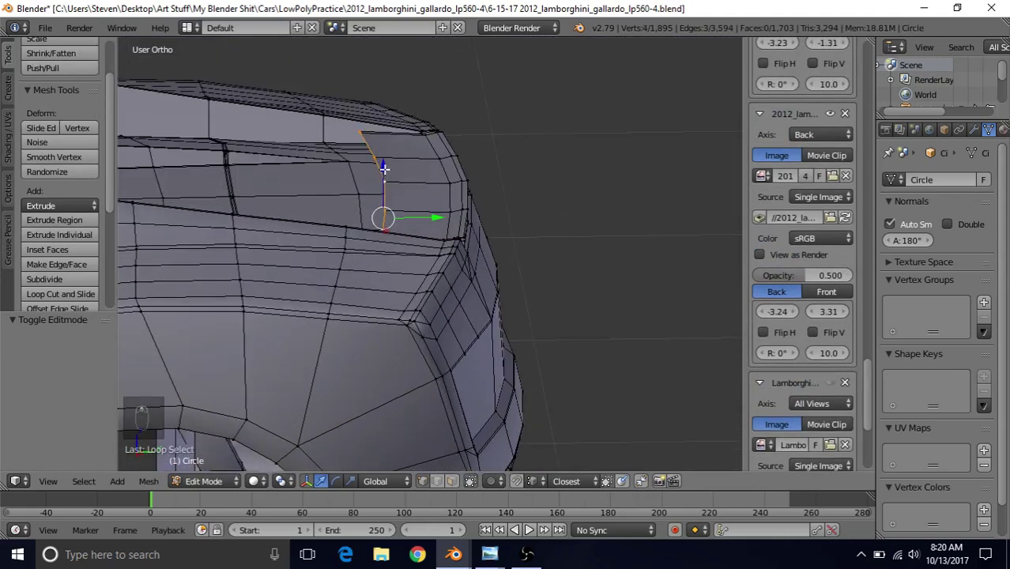
drag(384, 168, 384, 158)
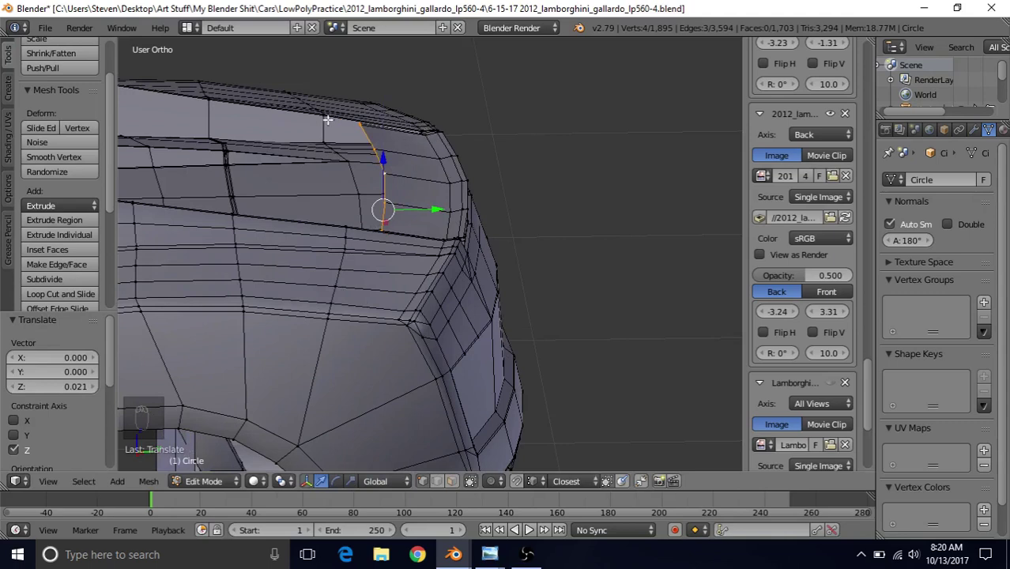
drag(385, 158, 385, 156)
Step: Inspect the spoiler strip's outer corner and the car's rear shading in Object Mode
key(Tab)
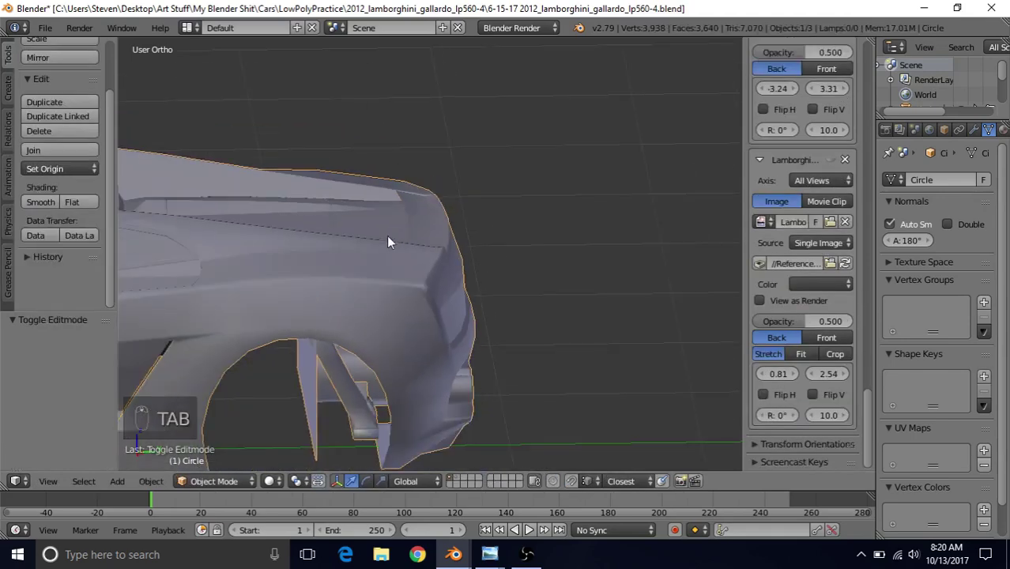
middle_drag(386, 236, 205, 220)
scroll(302, 257, up, 8)
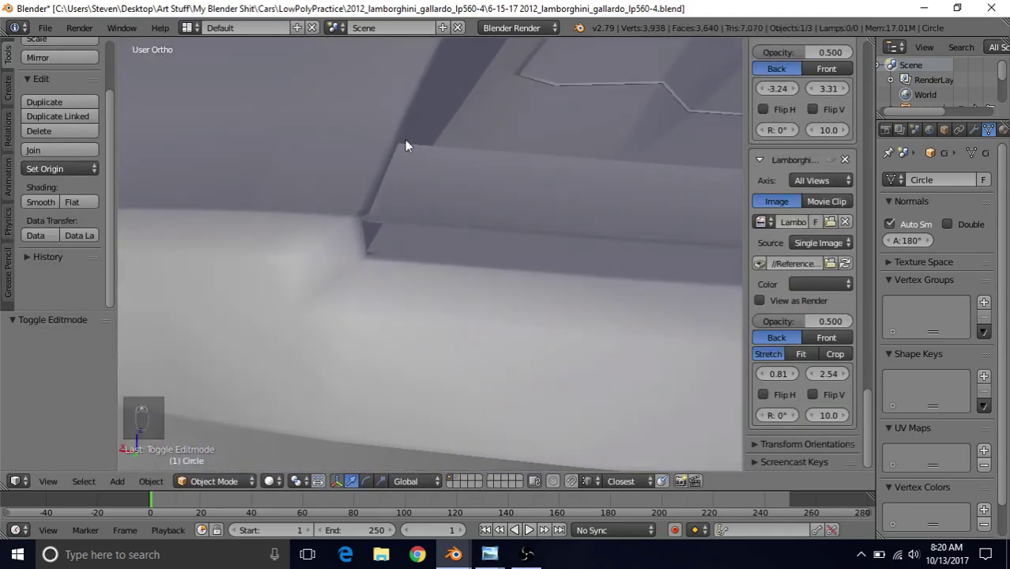
middle_drag(410, 209, 344, 241)
scroll(343, 241, down, 5)
middle_drag(388, 198, 428, 199)
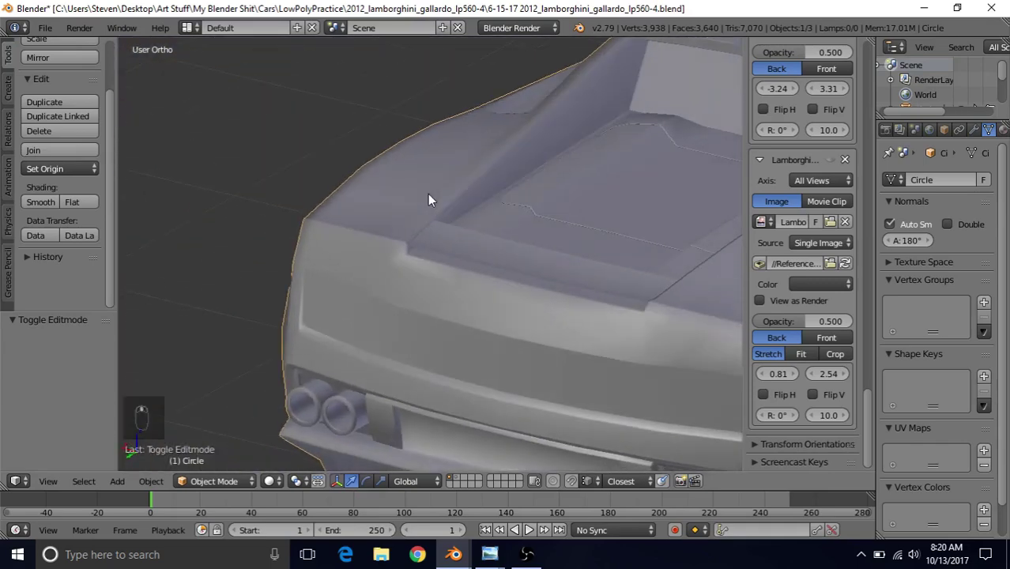
Step: Save the car's blend file and switch to Windows Photo Viewer to examine the rear spoiler in the "white back1" reference photo
click(44, 28)
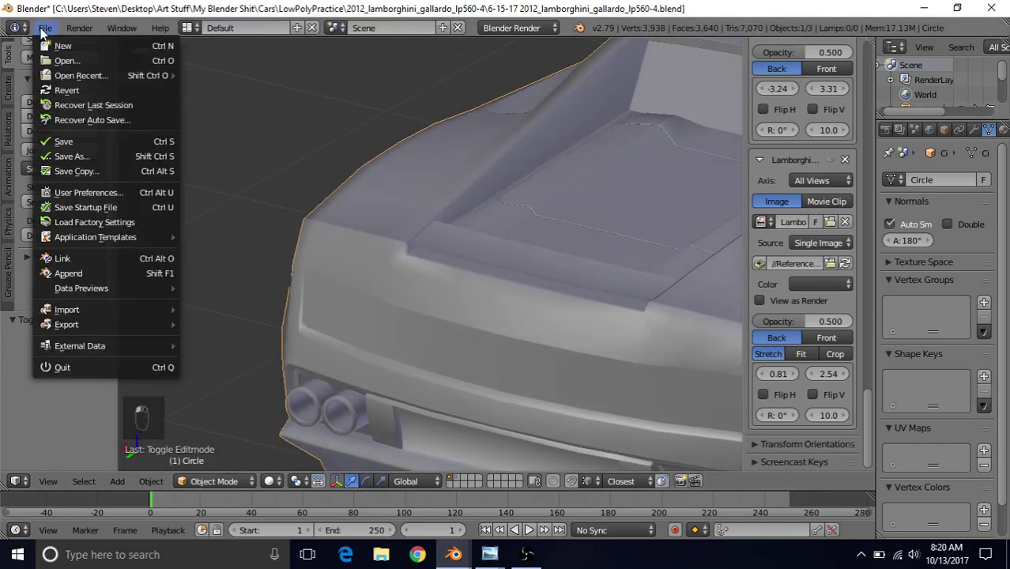
click(60, 141)
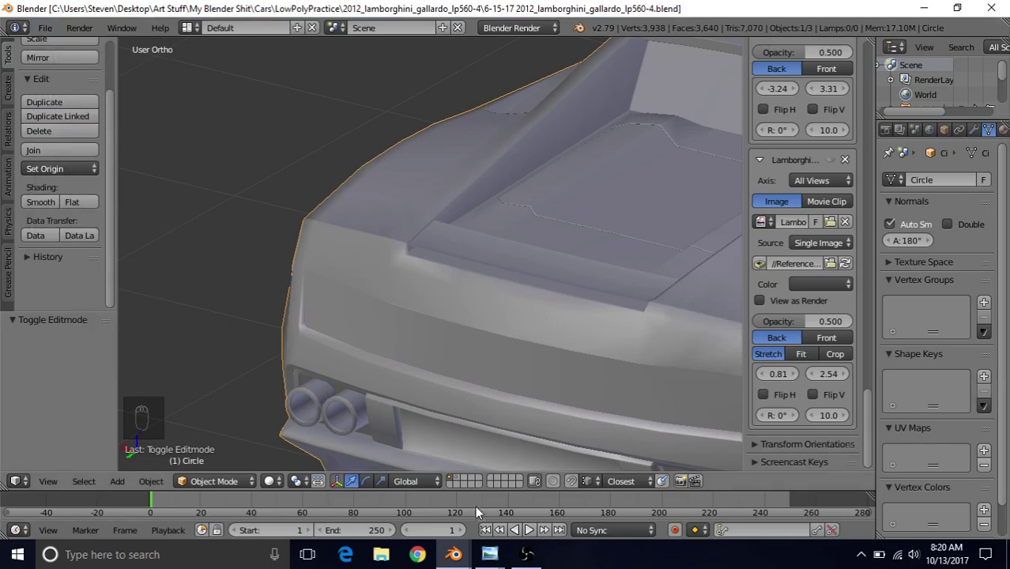
mouse_move(490, 554)
mouse_move(594, 496)
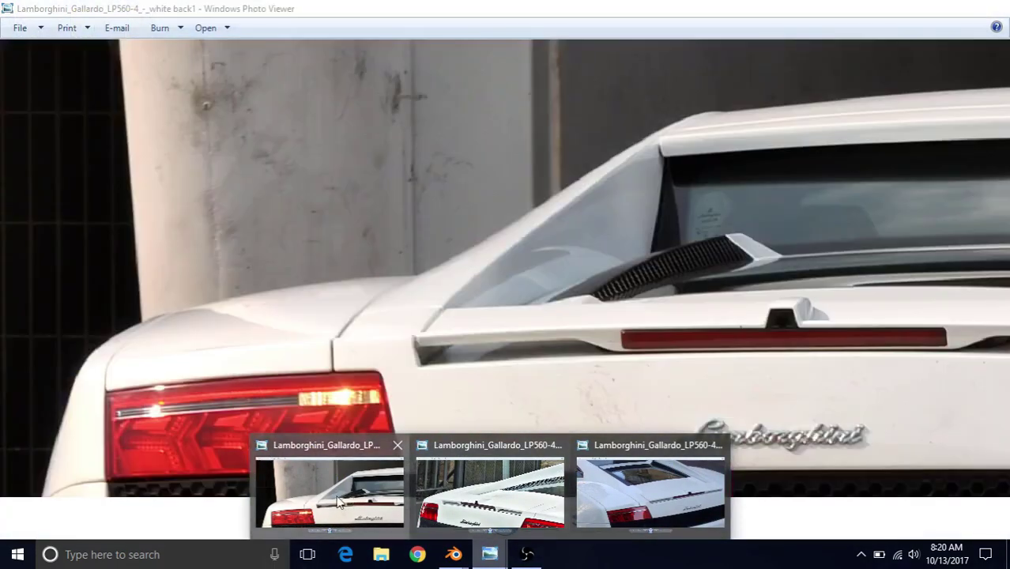
click(330, 492)
scroll(394, 361, up, 1)
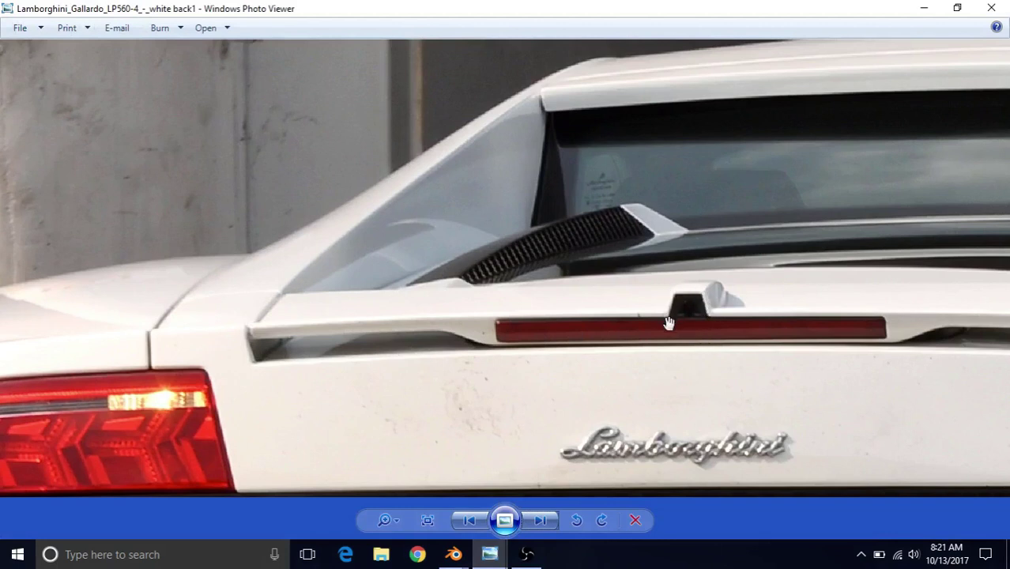
Step: Switch back to Blender and cut an edge loop across the spoiler strip in Edit Mode, slid close to the car's centre line
mouse_move(454, 554)
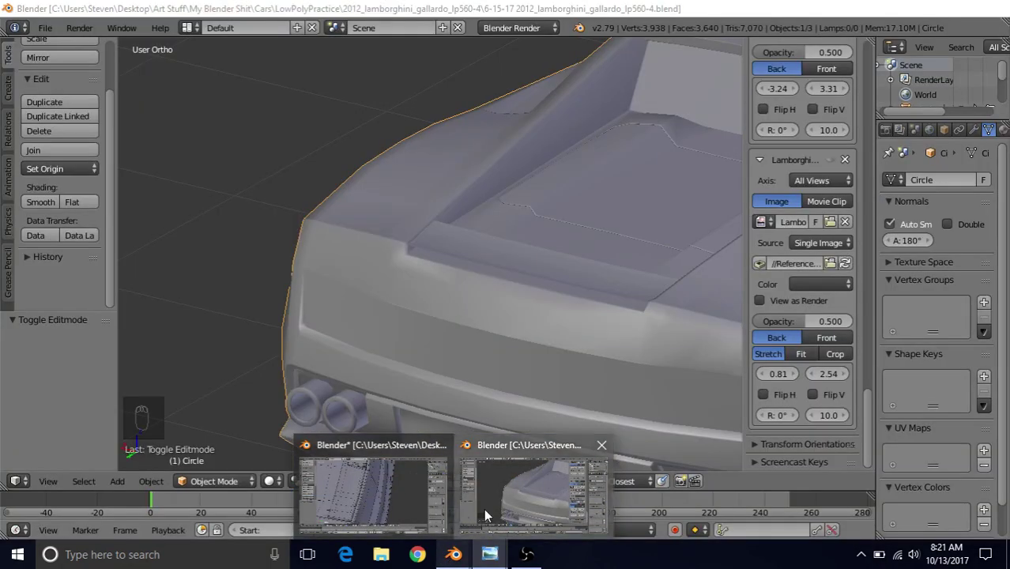
click(484, 509)
key(Tab)
middle_drag(484, 323, 444, 340)
scroll(444, 340, up, 4)
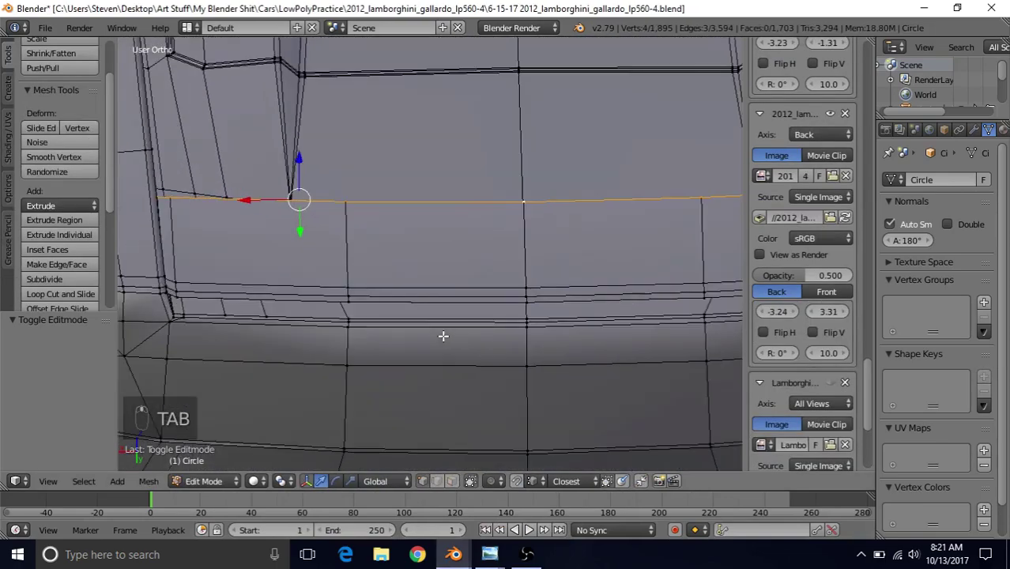
key(ctrl+r)
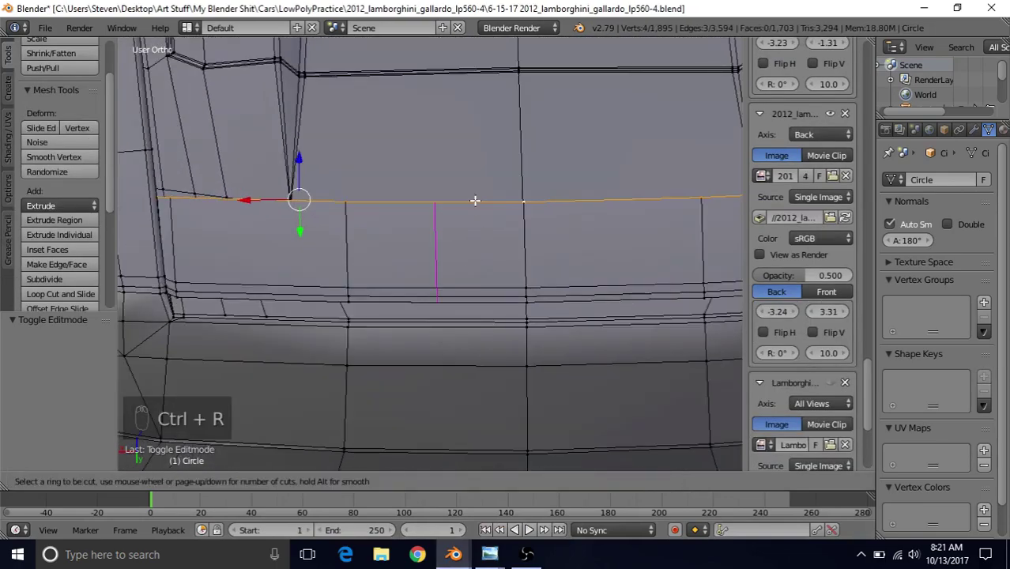
scroll(474, 200, up, 1)
click(475, 200)
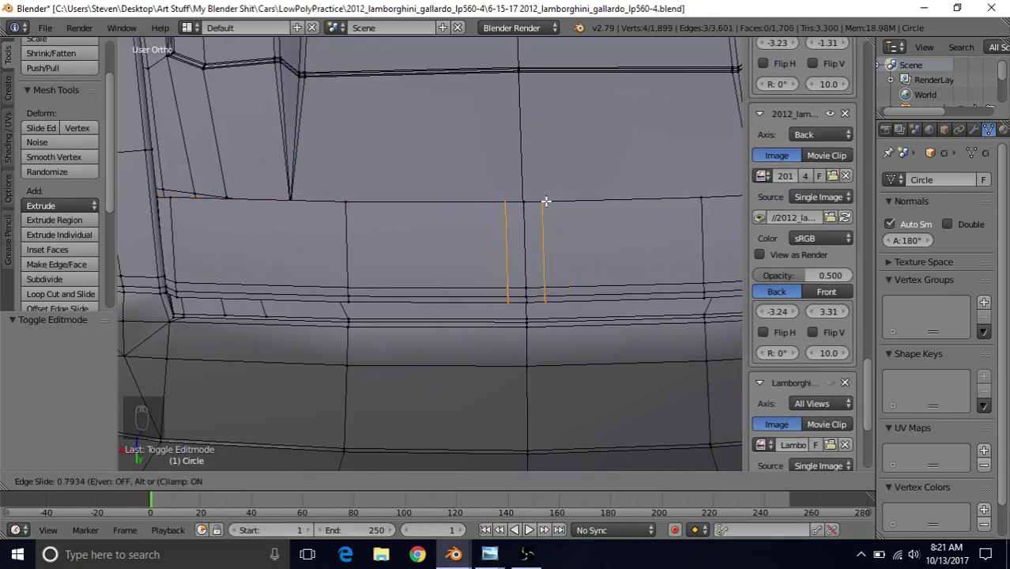
click(544, 202)
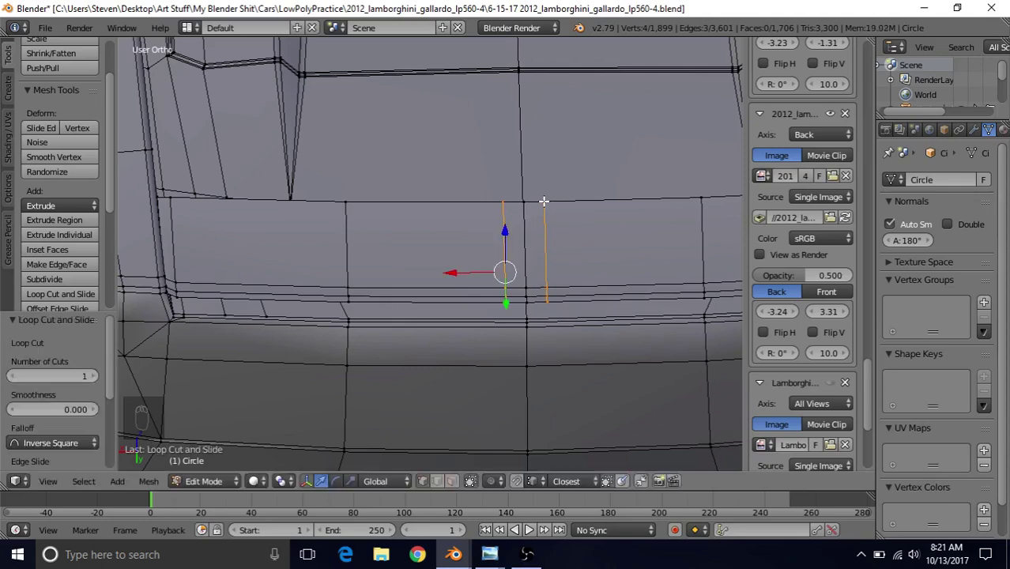
Step: Compare the new loop with the back-view reference in wireframe and edge-slide it to the dark housing's side, factor about -0.00013
key(ctrl+KP_1)
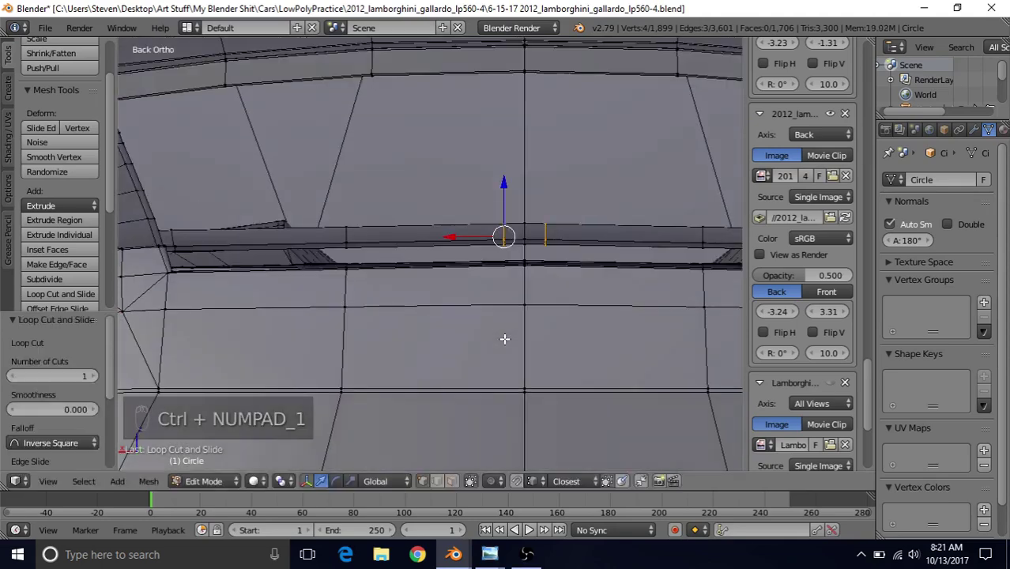
key(z)
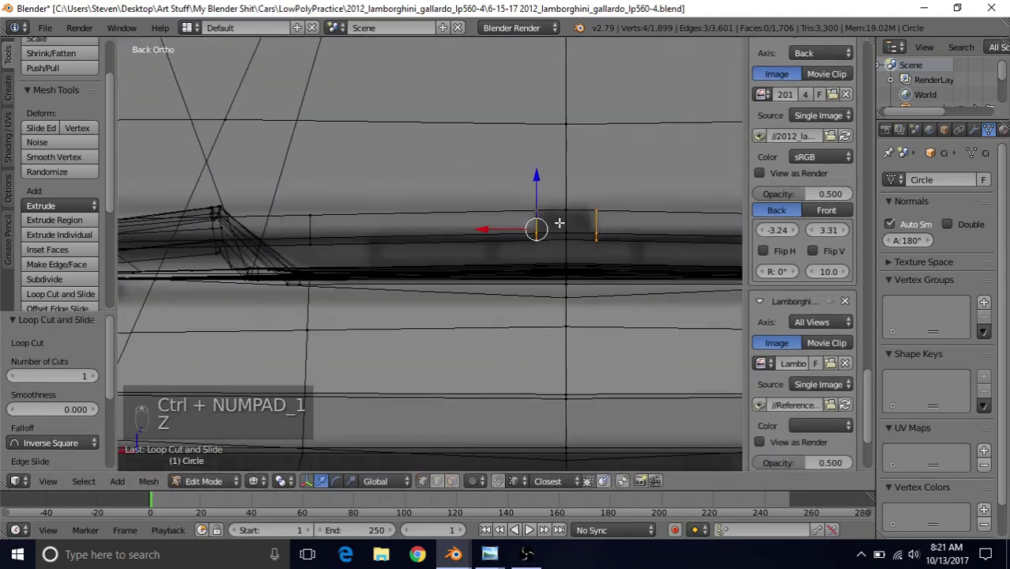
key(q)
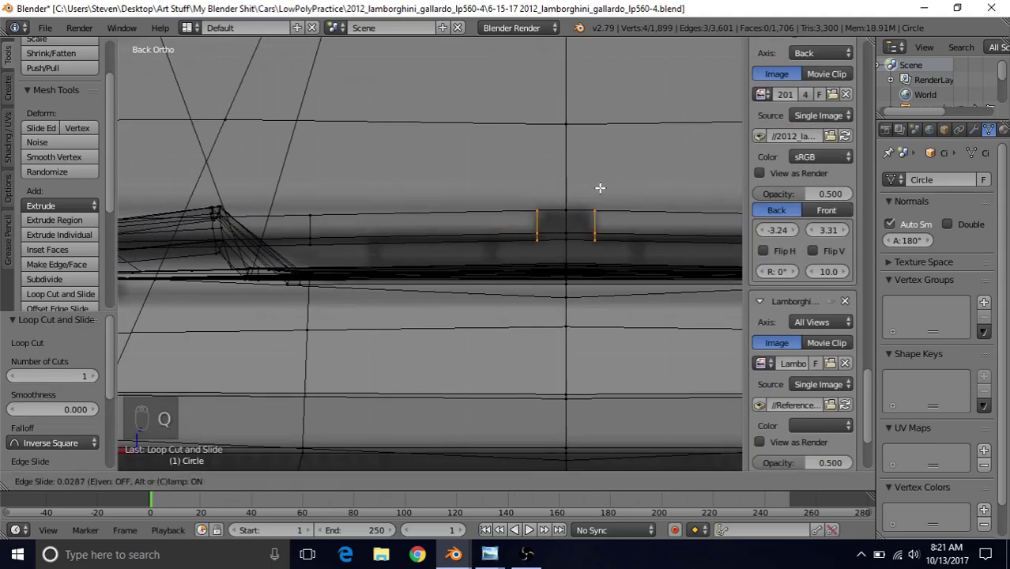
click(600, 187)
key(z)
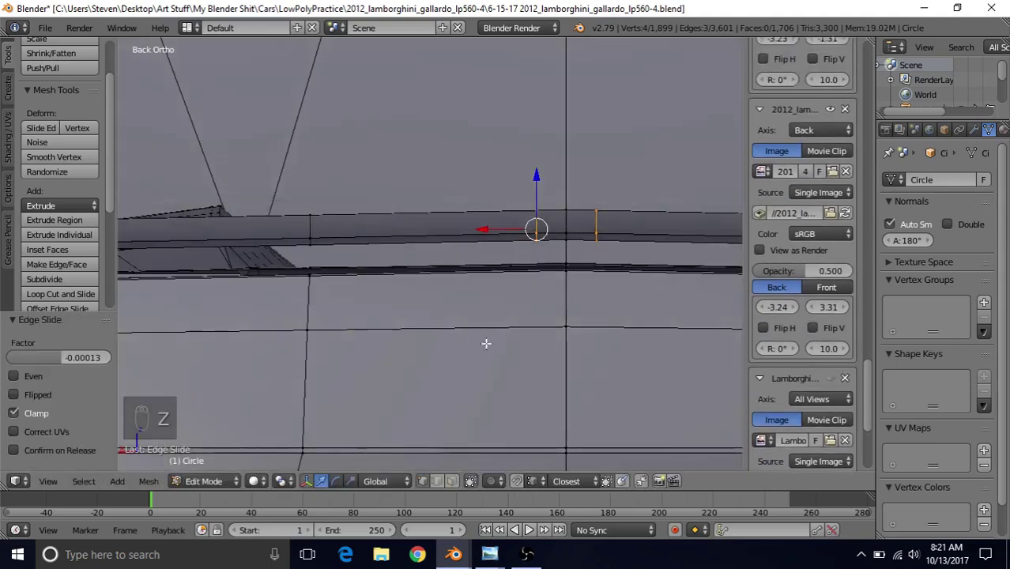
middle_drag(484, 343, 467, 363)
scroll(467, 363, up, 4)
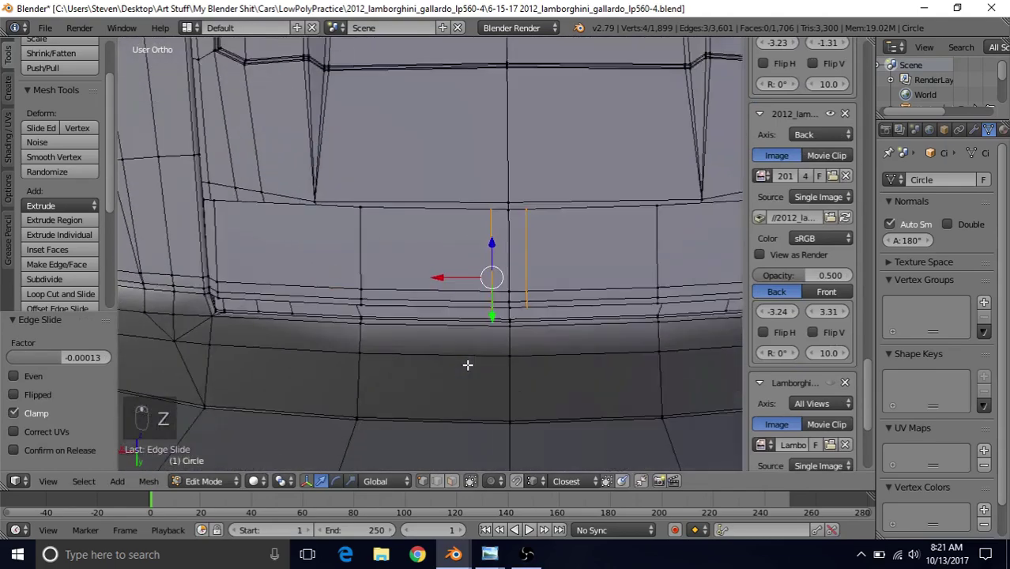
Step: Switch to Windows Photo Viewer and examine the raised camera housing on the spoiler in the "white back1" and "back mesh" photos
mouse_move(489, 555)
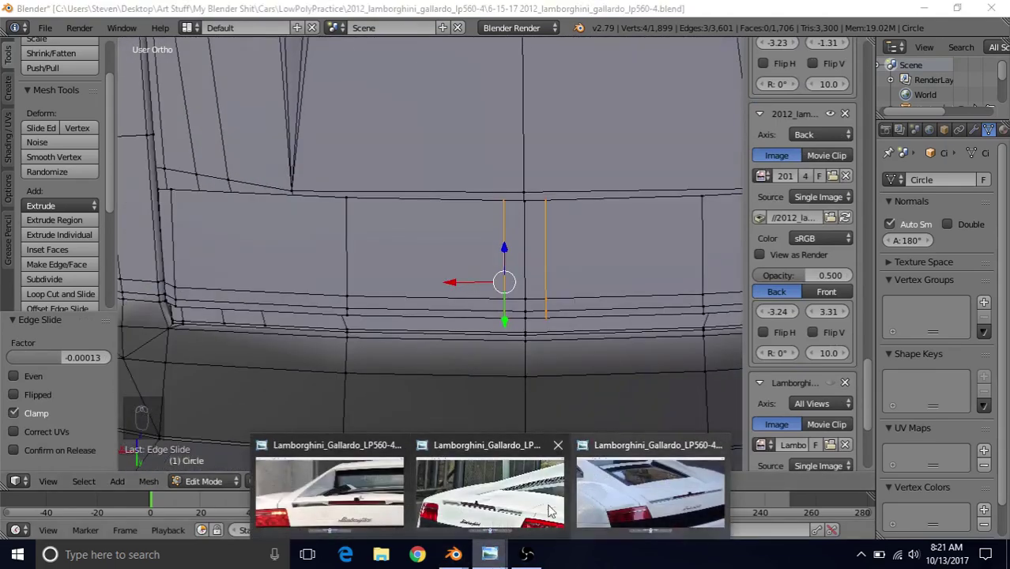
click(546, 524)
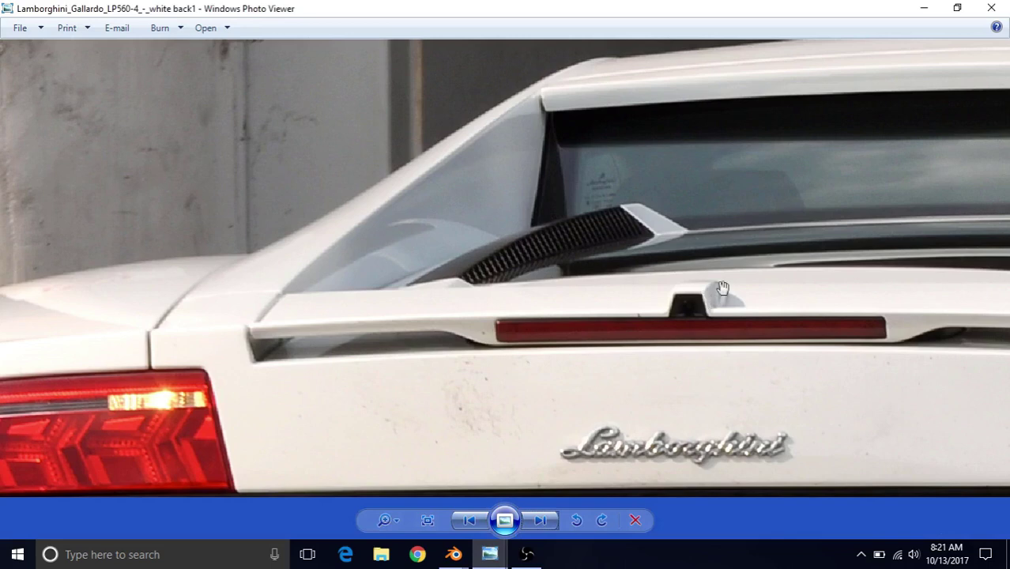
mouse_move(493, 555)
click(528, 514)
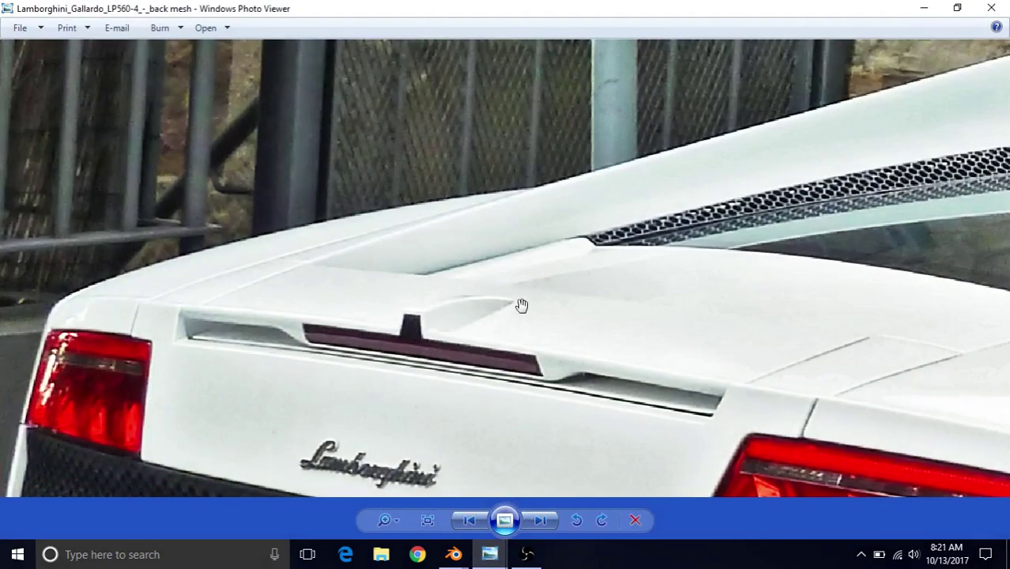
Step: Switch back to Blender and slide the new loop's vertex nearest the strip's front edge toward the centre line by about 0.391
mouse_move(454, 554)
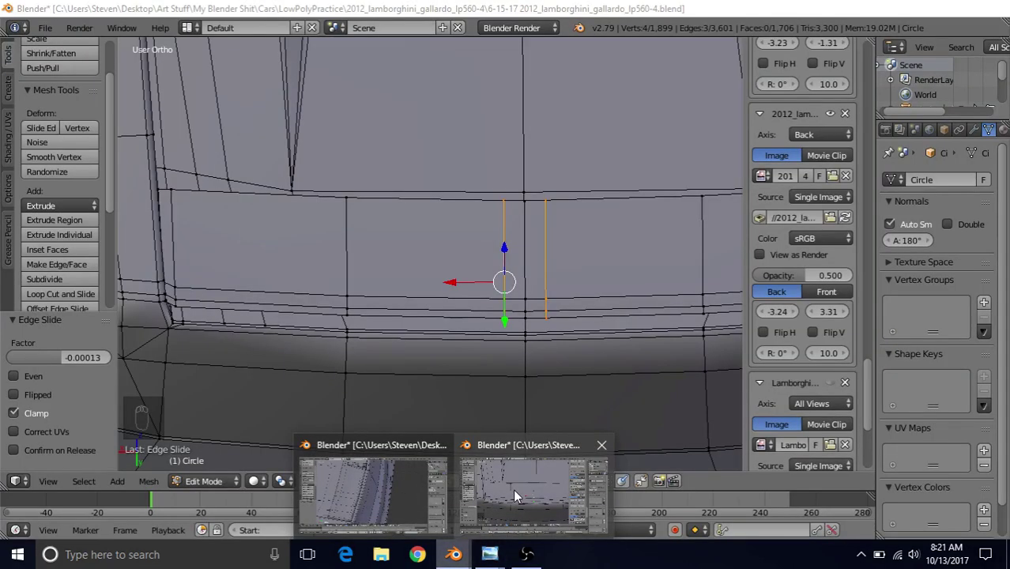
click(513, 488)
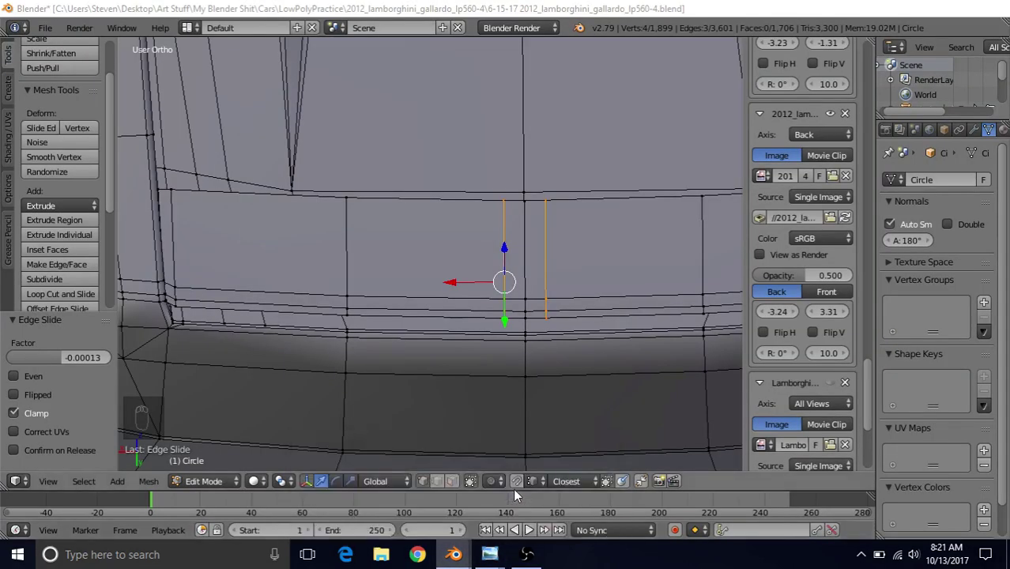
right_click(504, 202)
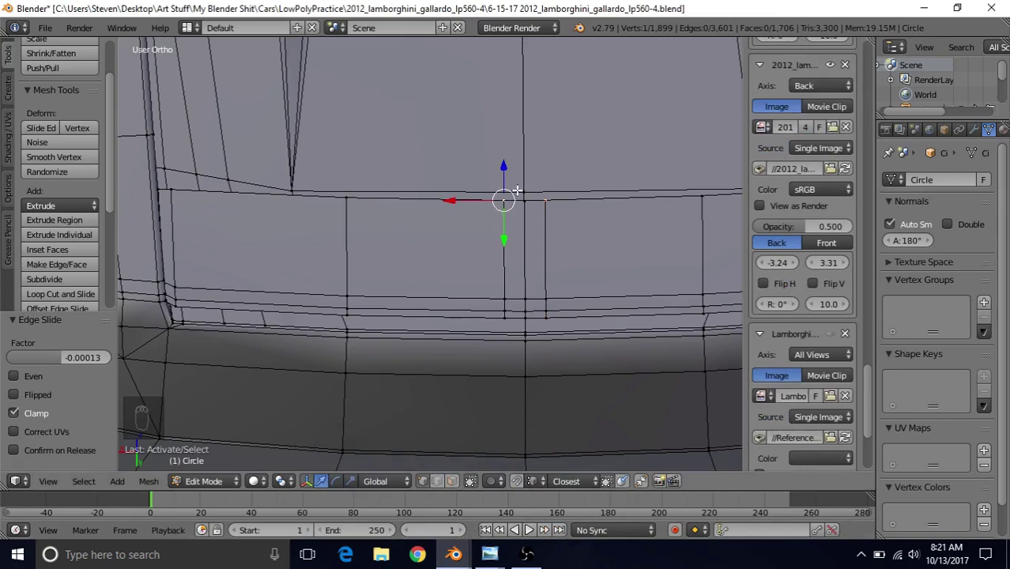
key(g)
key(g)
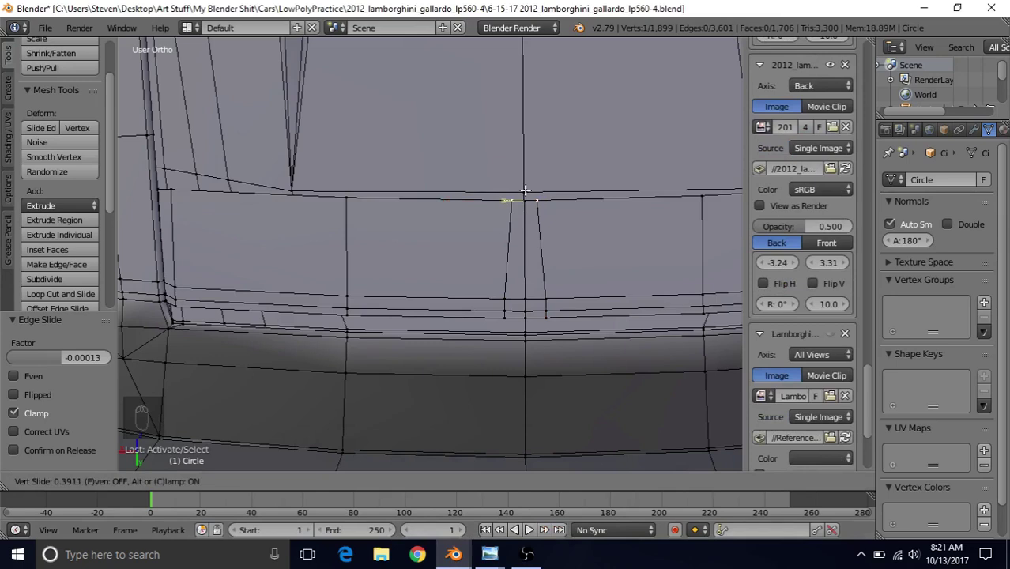
click(525, 191)
Step: Slide the same loop's vertex near the strip's rear edge toward the centre line by about 0.071
right_click(487, 285)
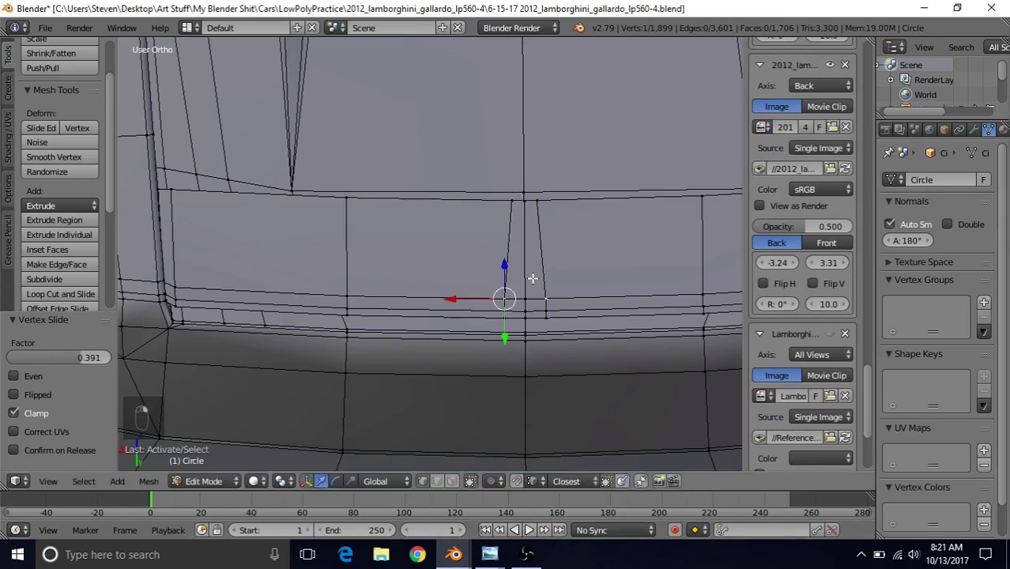
key(g)
key(g)
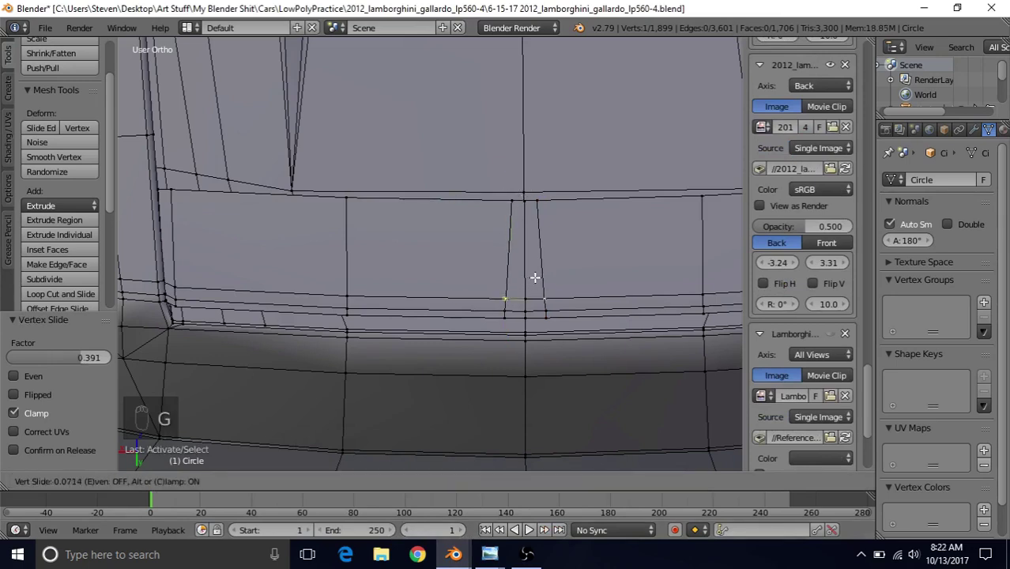
click(535, 277)
Step: Inspect the tapered loop on the spoiler strip, then switch to Photo Viewer and compare the housing in the "white back1" and "back1" photos
scroll(496, 325, down, 3)
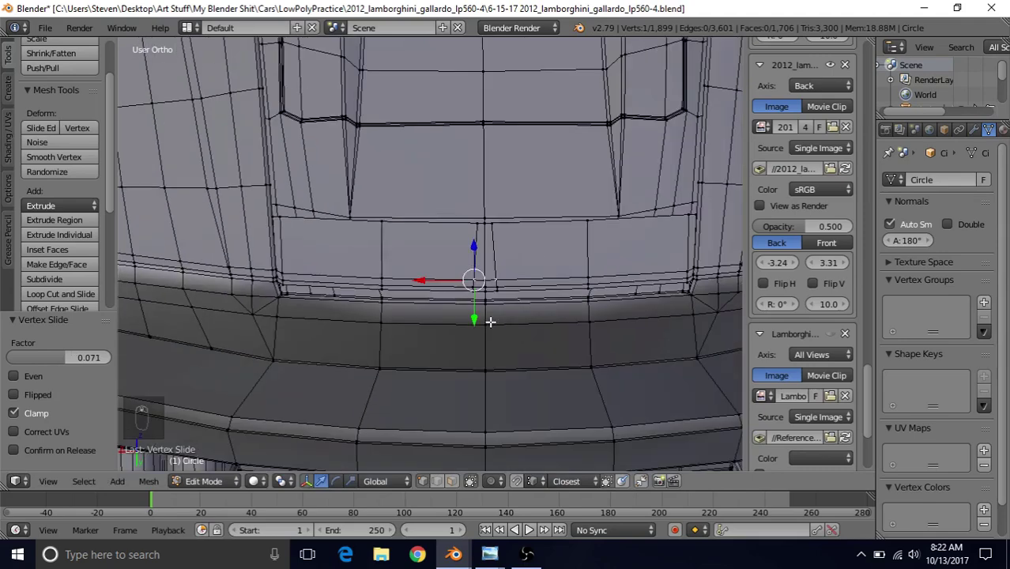
middle_drag(446, 233, 462, 193)
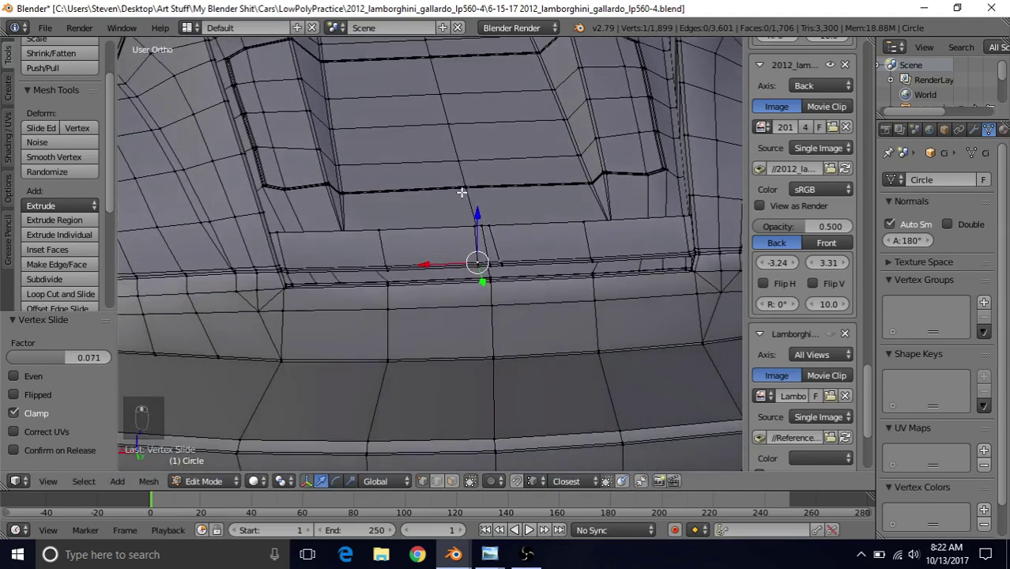
middle_drag(471, 260, 470, 261)
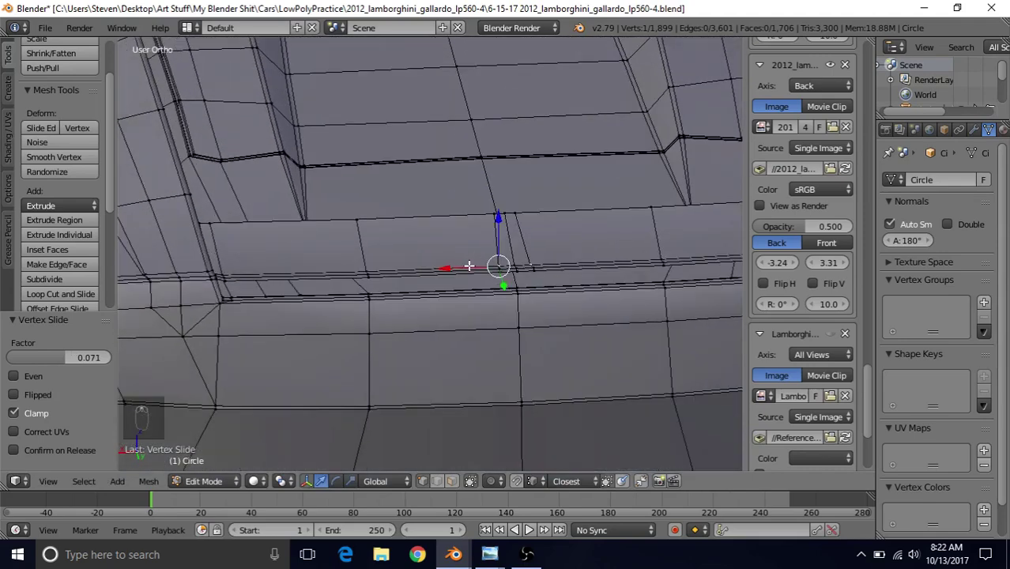
mouse_move(489, 554)
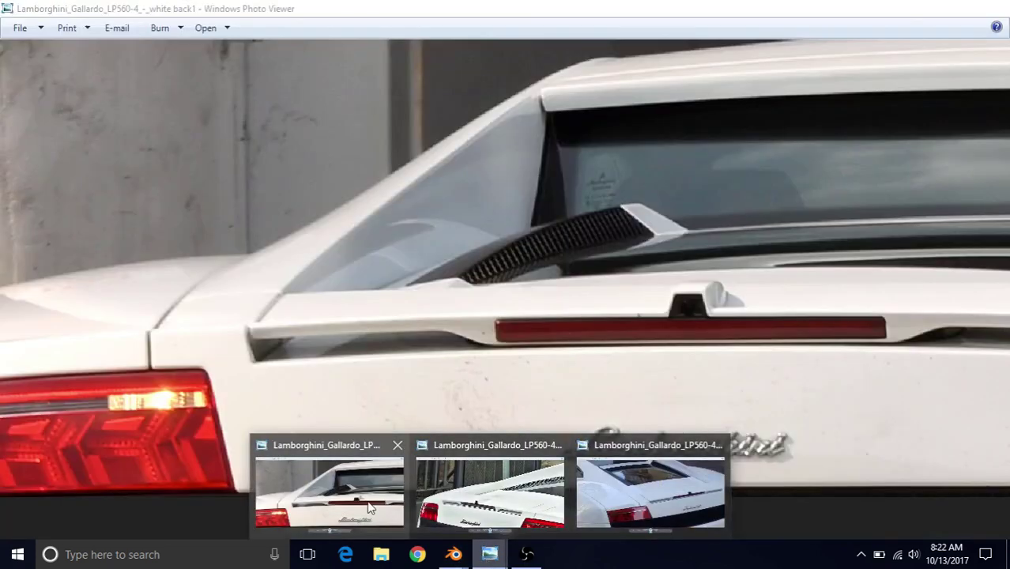
click(370, 504)
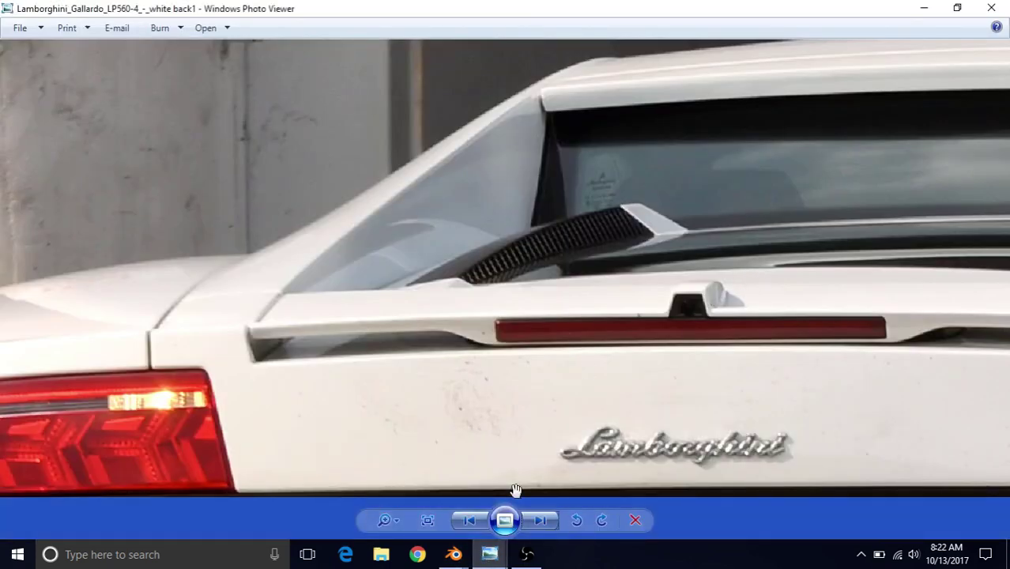
mouse_move(489, 554)
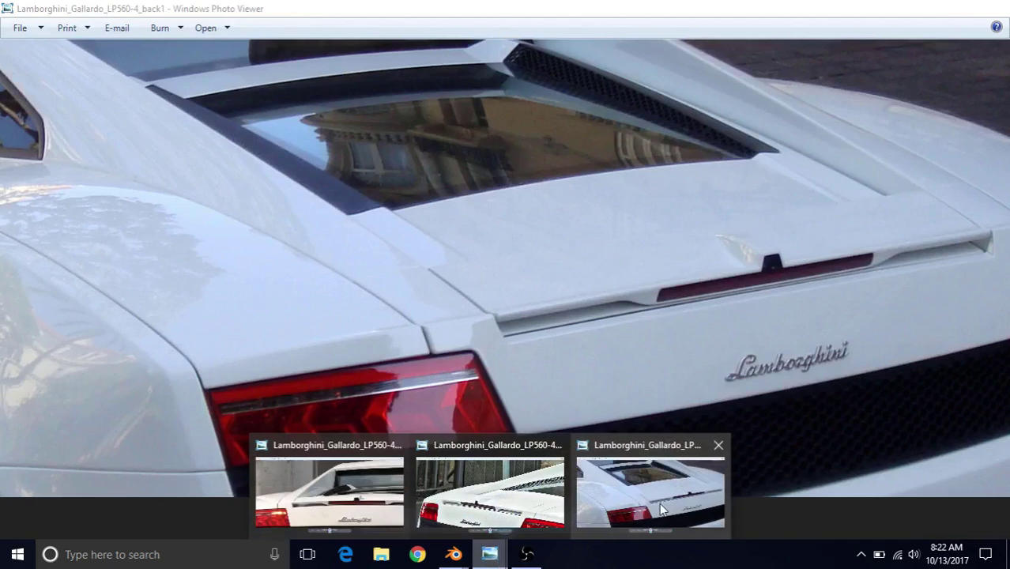
click(650, 490)
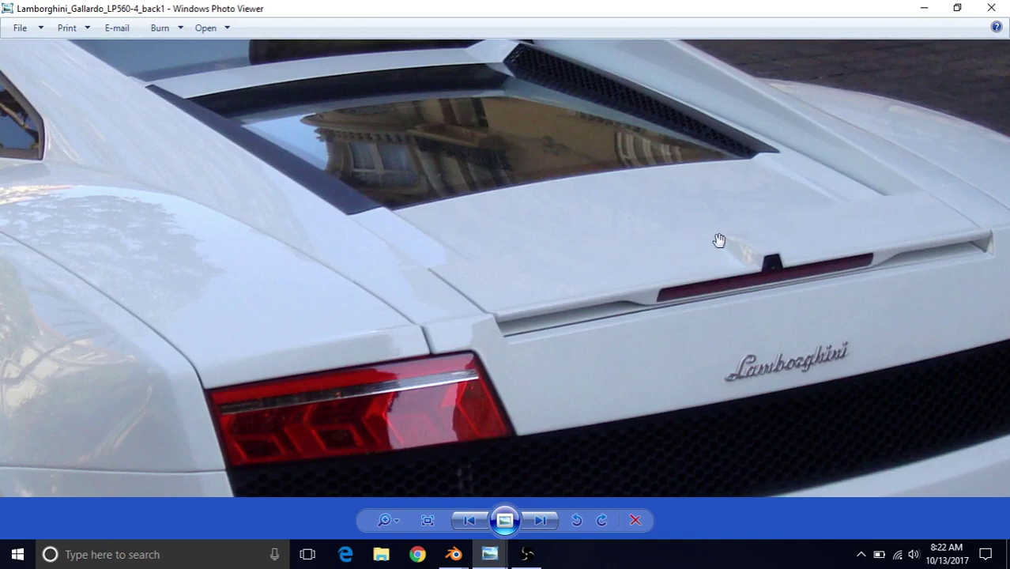
Step: Switch back to Blender and cut a lengthwise edge loop along the spoiler strip, slid about -0.48 toward its front edge
mouse_move(453, 554)
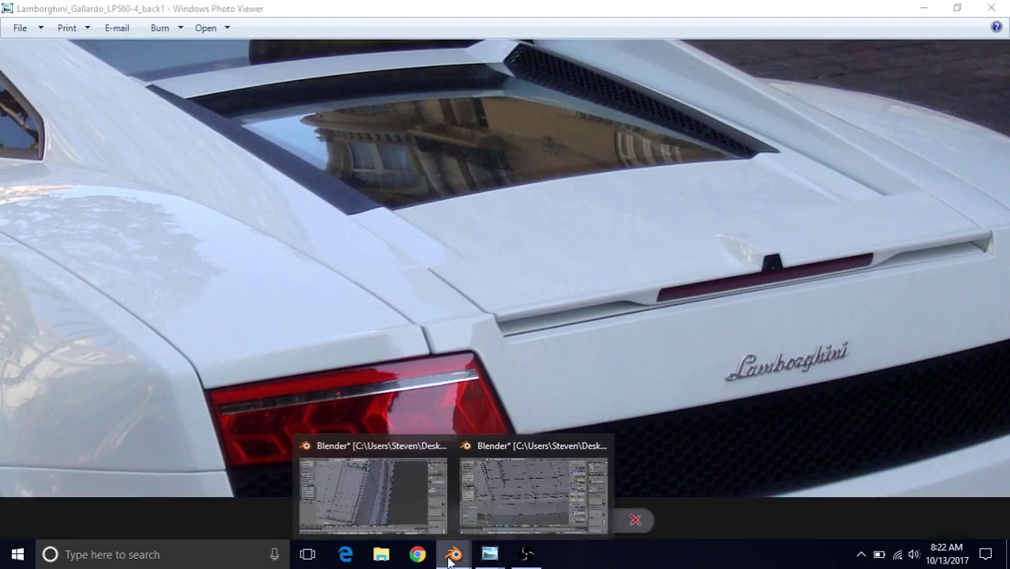
click(495, 523)
key(ctrl+r)
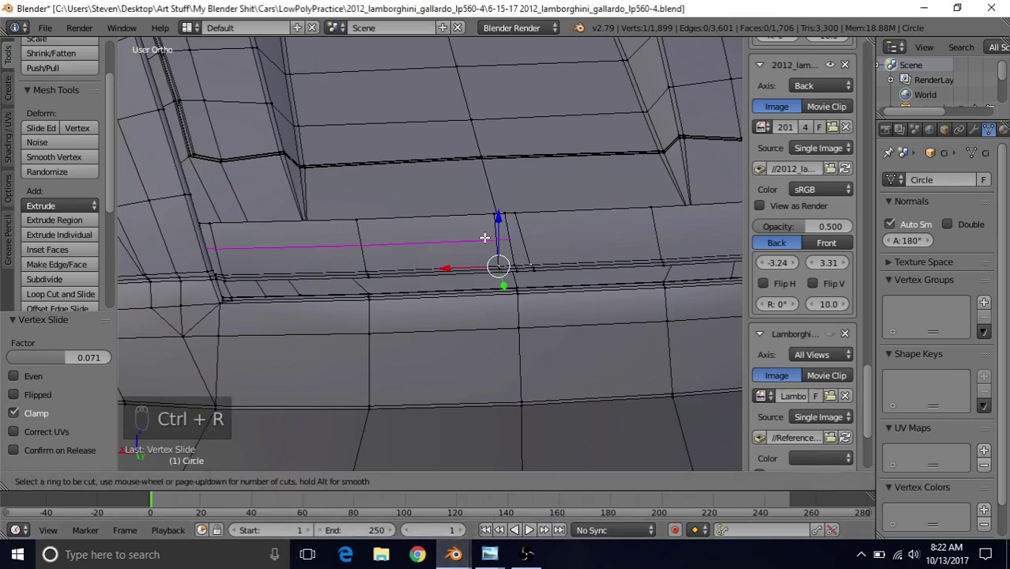
click(485, 237)
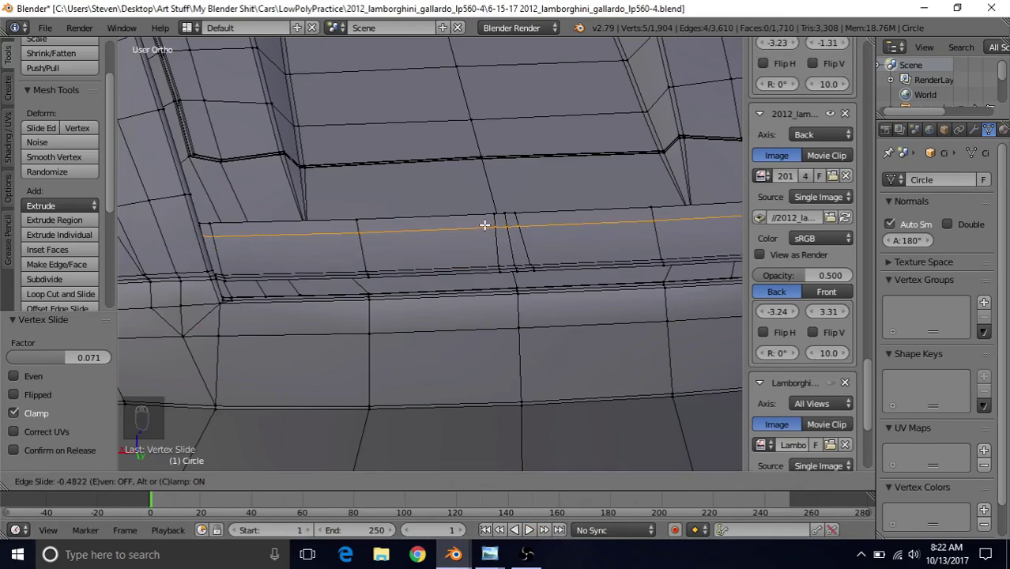
click(484, 225)
Step: Edge-slide the lengthwise loop along the spoiler strip by a factor of about -0.069
middle_drag(484, 255, 485, 303)
key(g)
key(g)
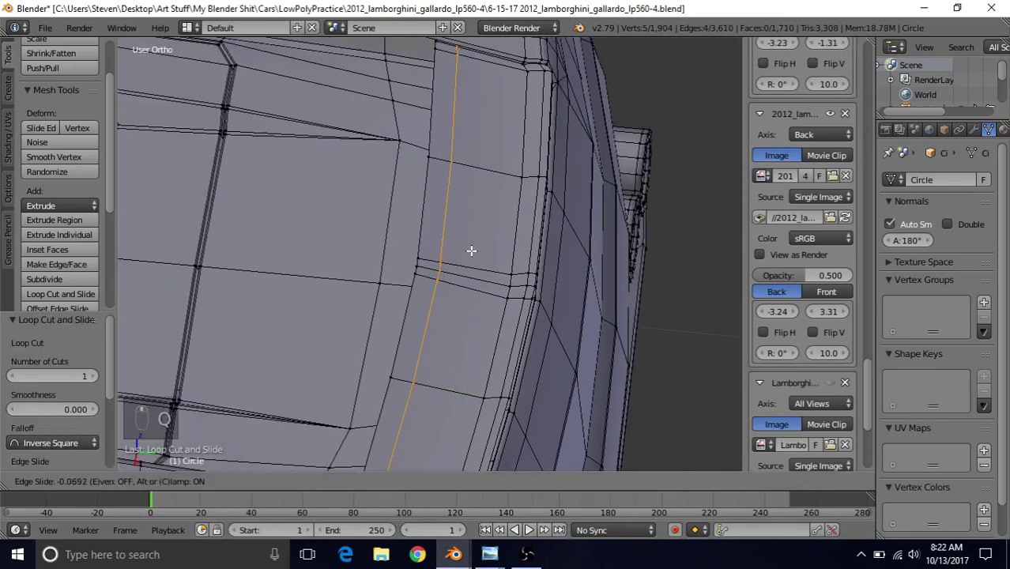
click(469, 251)
Step: Slide the housing loop's vertex on the spoiler strip's front edge outward from the centre line by about 0.085
scroll(454, 270, up, 2)
right_click(408, 282)
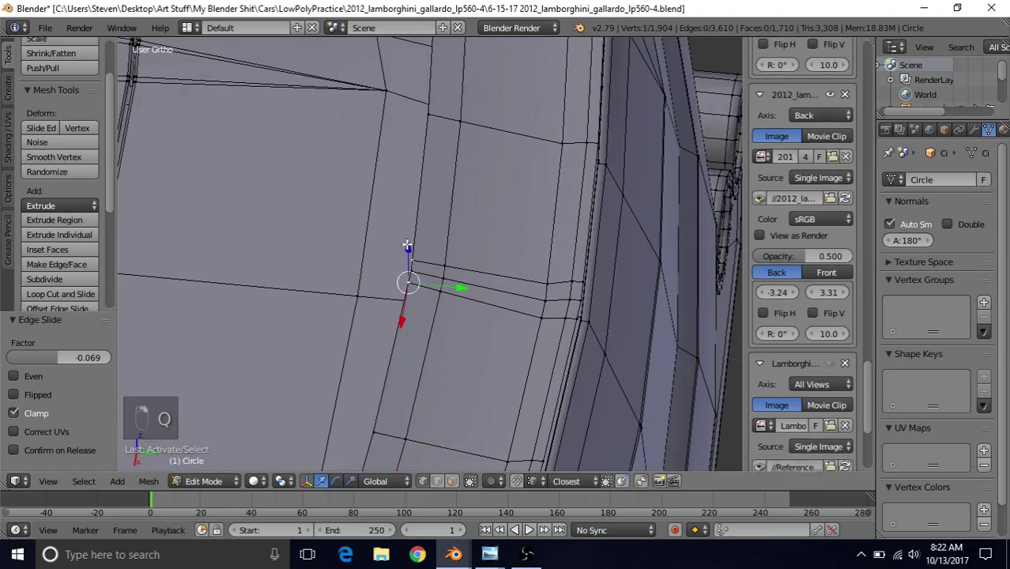
key(g)
right_click(397, 344)
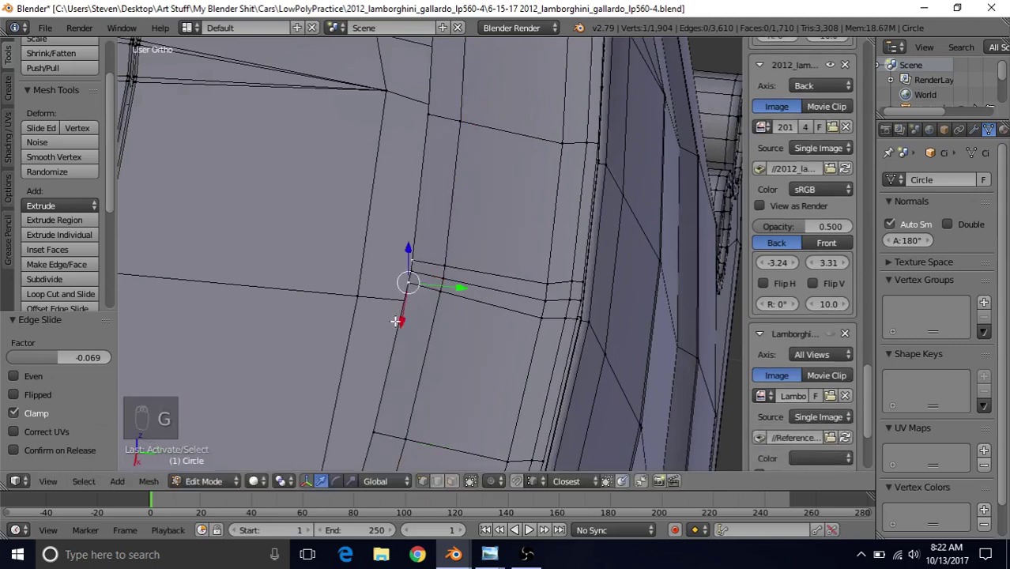
key(g)
key(g)
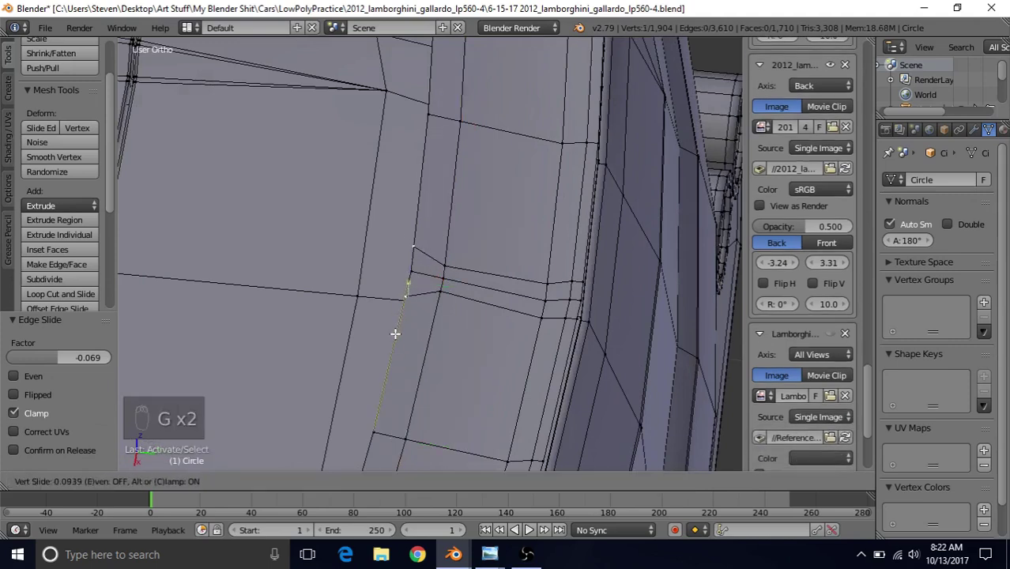
click(395, 333)
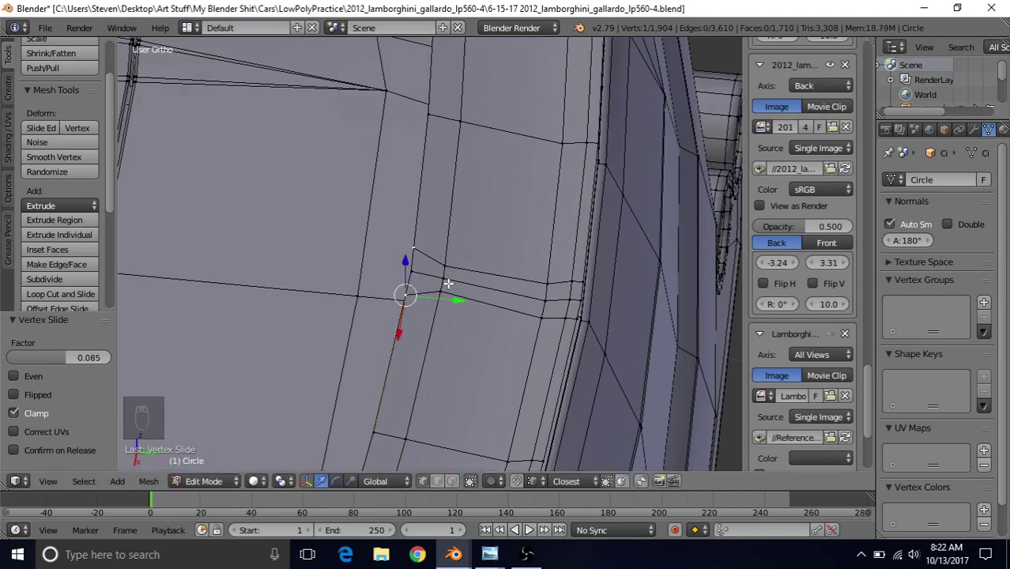
Step: Slide the housing loop's vertex on the lengthwise loop toward the centre line by about 0.129, and save the file
key(g)
key(g)
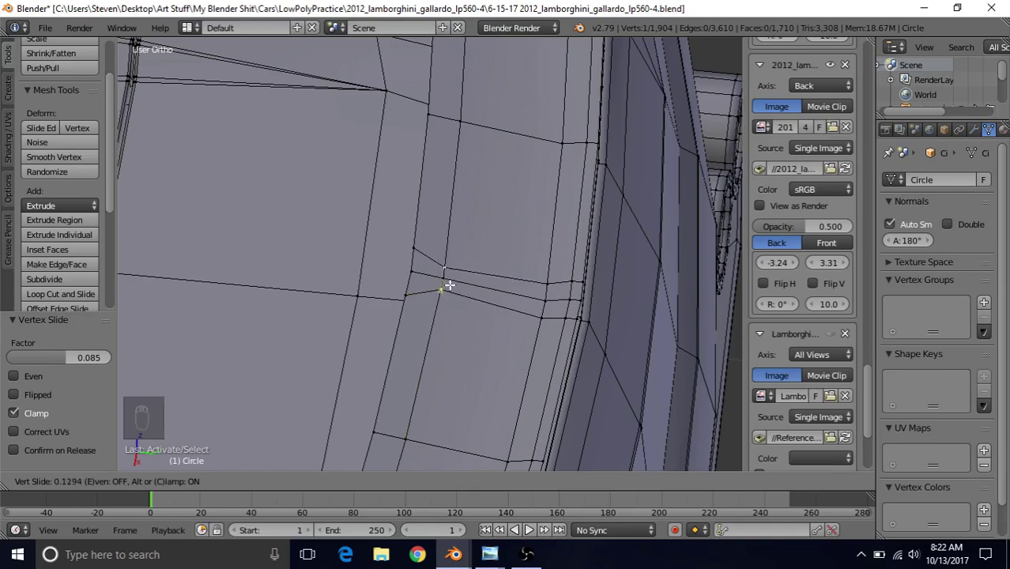
click(449, 285)
middle_drag(449, 286, 448, 338)
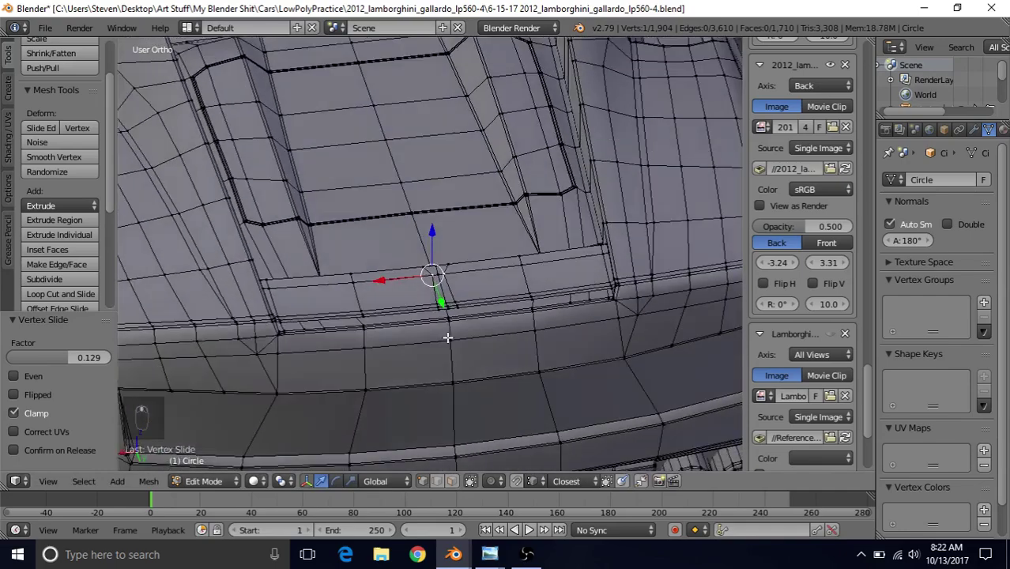
scroll(448, 337, up, 2)
middle_drag(451, 375, 421, 350)
scroll(189, 90, up, 2)
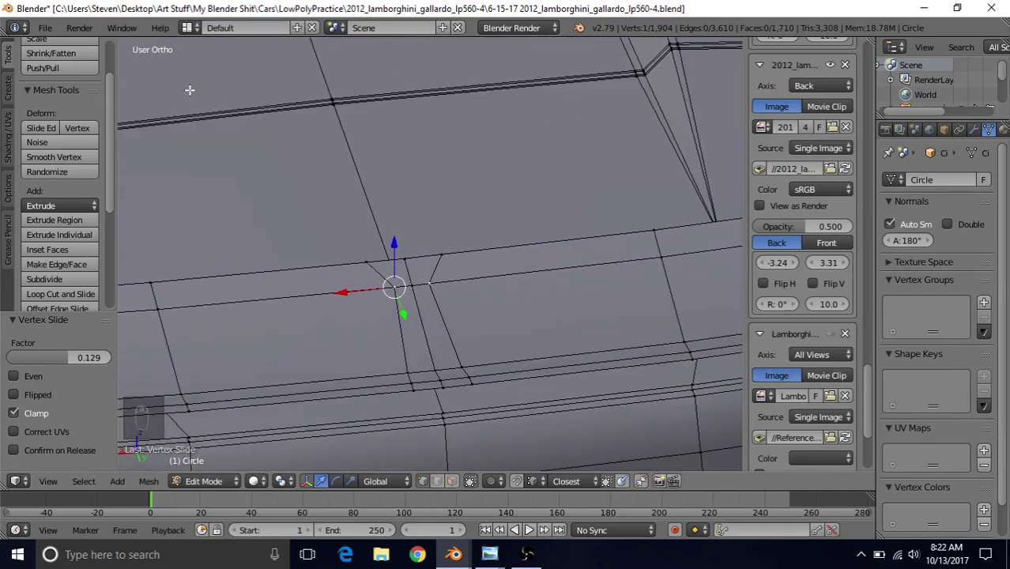
click(45, 27)
click(63, 141)
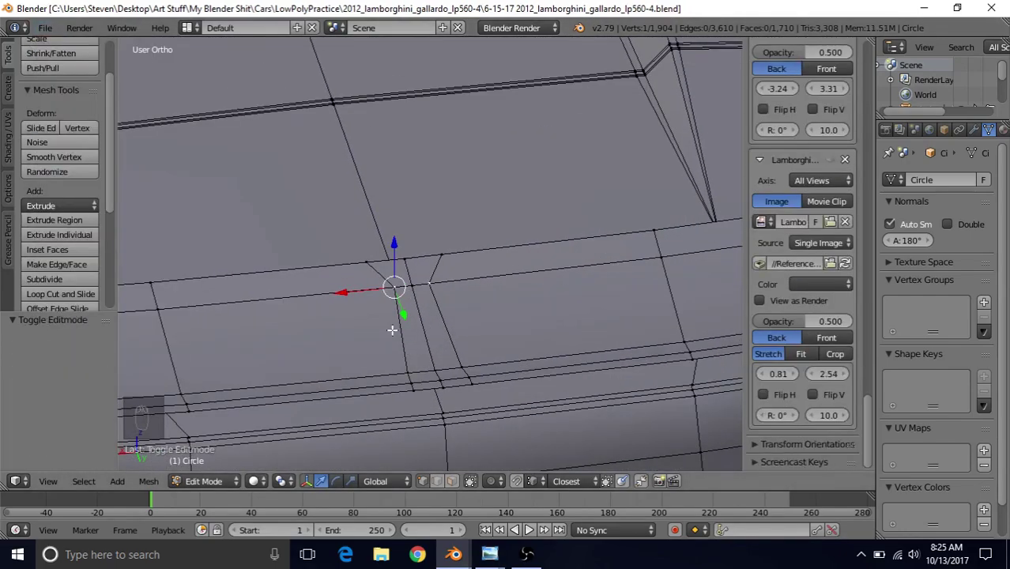
Step: Select the lengthwise edge loop just inside the rear fender's edge and circle-deselect its vertices at the outer corner
middle_drag(427, 337, 566, 311)
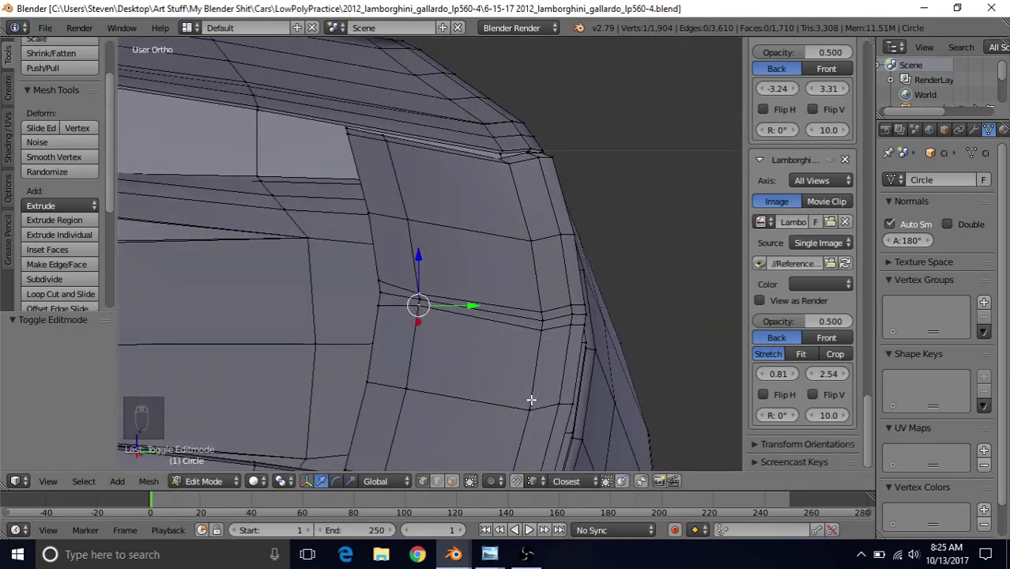
middle_drag(532, 401, 483, 238)
alt+right_click(455, 357)
scroll(453, 356, down, 2)
scroll(454, 295, up, 3)
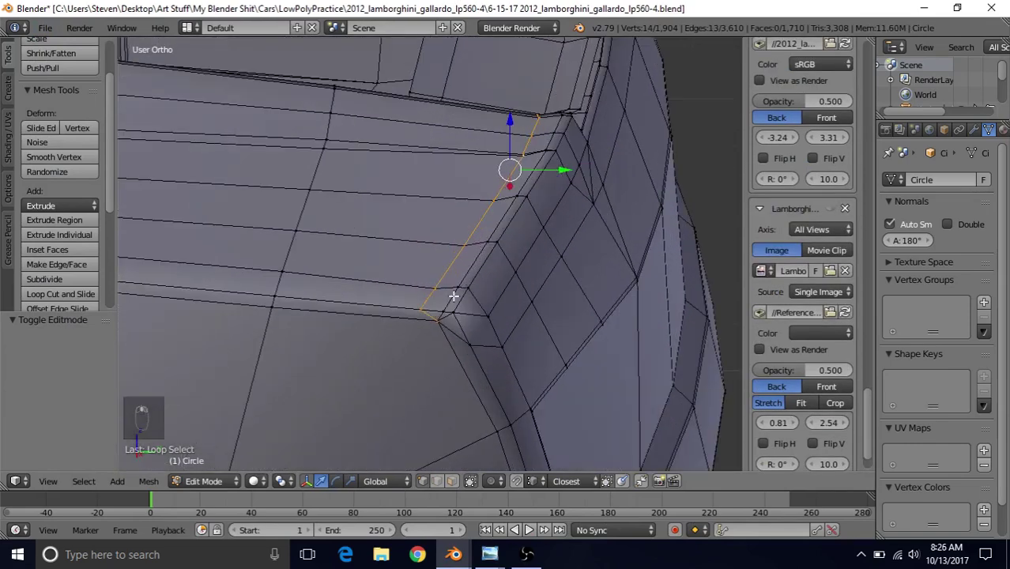
key(c)
middle_drag(421, 311, 436, 330)
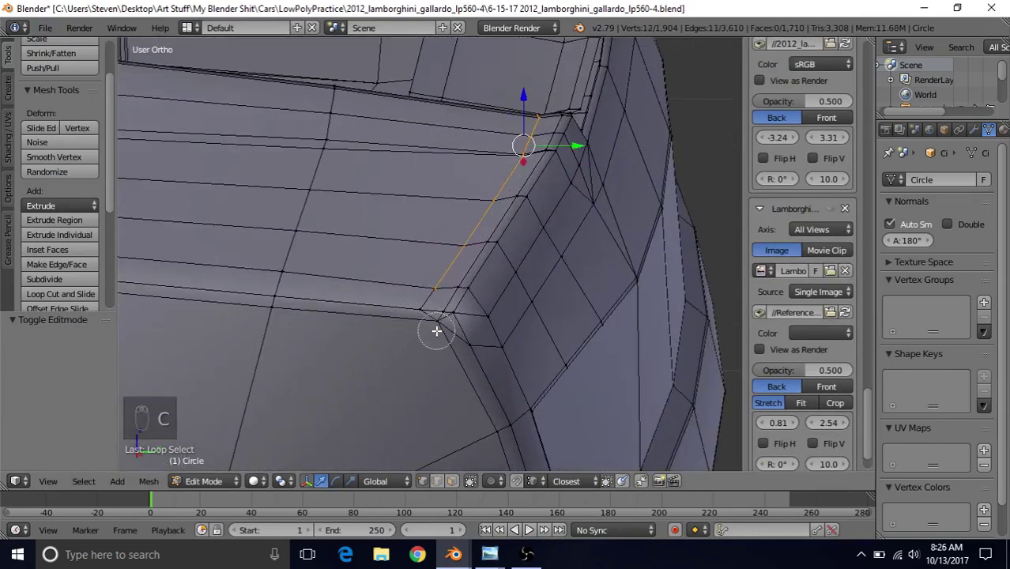
key(Escape)
Step: In wireframe, circle-deselect the loop's hidden vertices below the spoiler strip, keeping only its fender section, and restore solid shading
middle_drag(532, 284, 516, 332)
key(z)
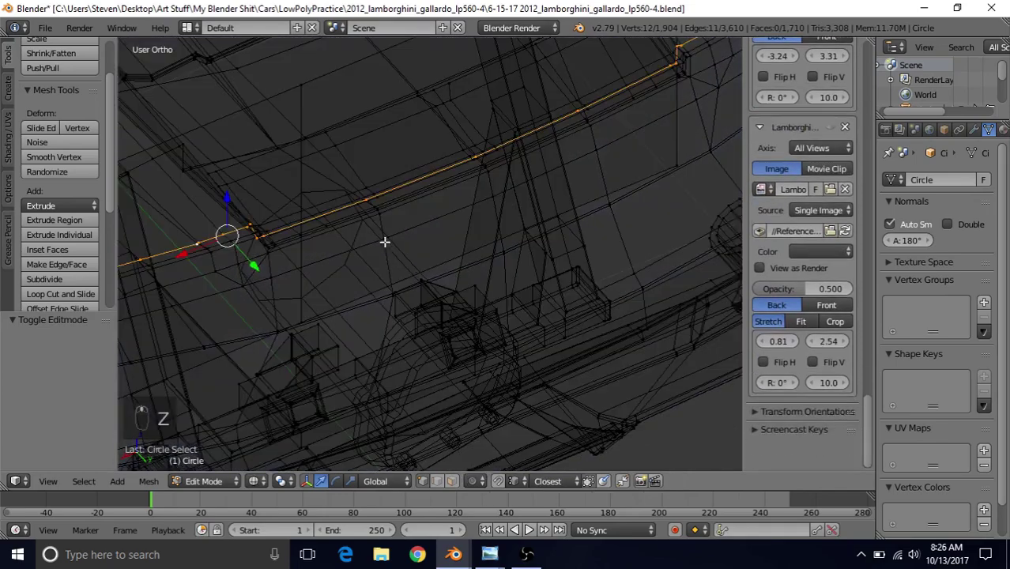
middle_drag(385, 242, 388, 219)
key(c)
middle_drag(513, 177, 372, 214)
right_click(351, 220)
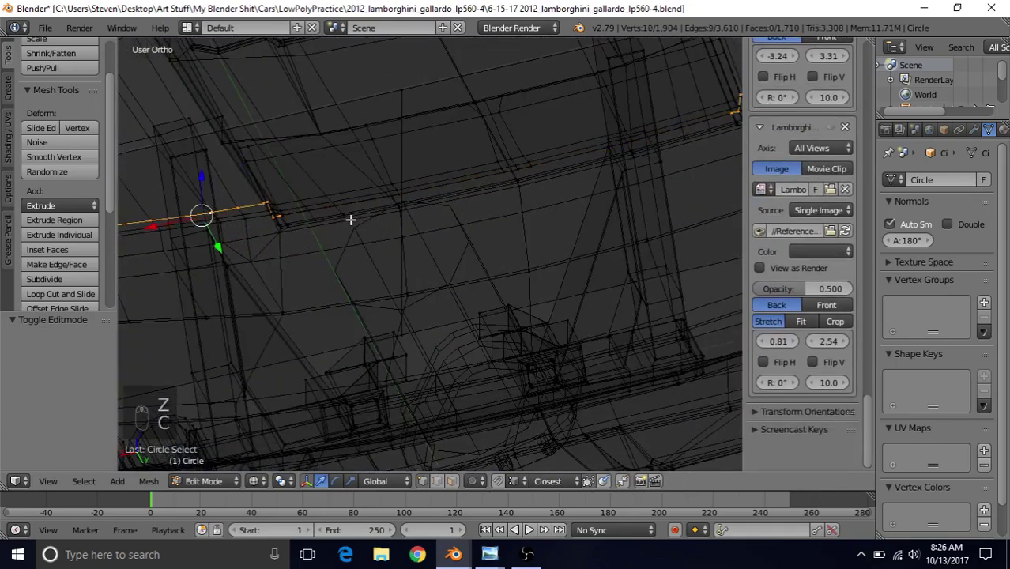
key(c)
mouse_move(286, 233)
middle_down()
mouse_move(408, 184)
mouse_move(550, 262)
mouse_move(514, 232)
middle_up()
right_click(279, 230)
key(z)
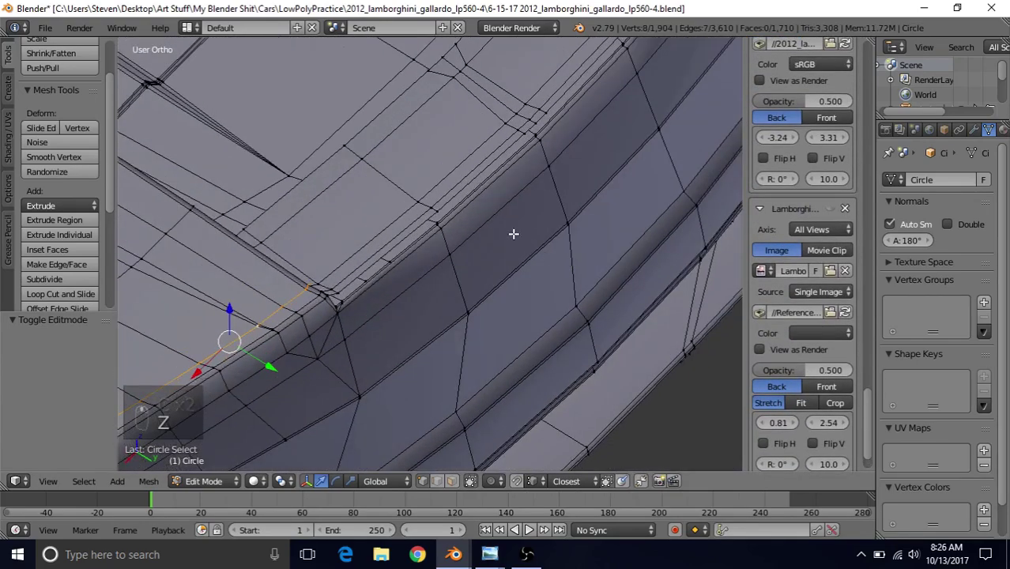
Step: Add the spoiler strip's rear lengthwise loop to the selection, edge-slide both by about -0.24, and check the result outside Edit Mode
alt+shift+right_click(438, 188)
middle_drag(332, 271, 436, 249)
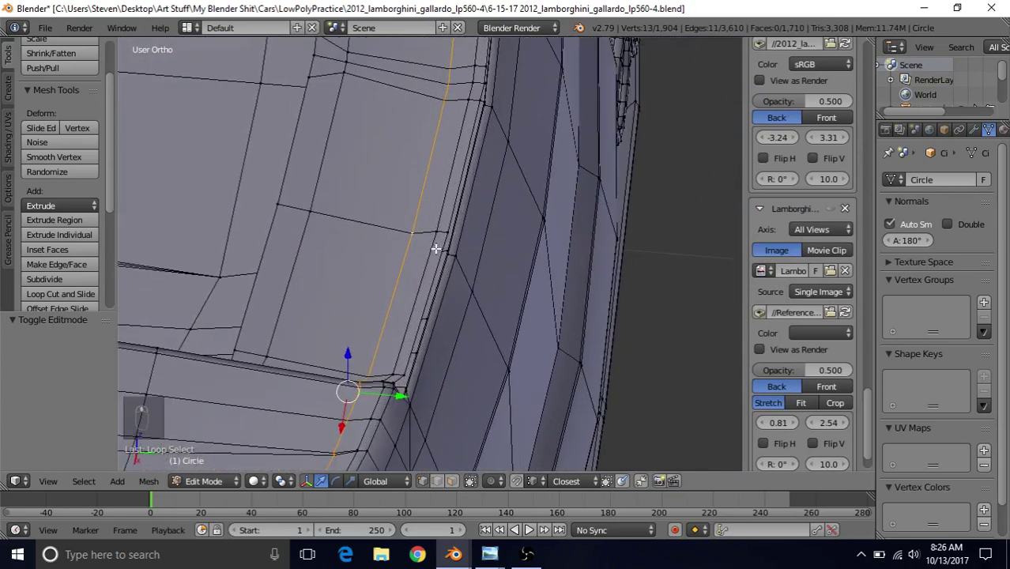
key(q)
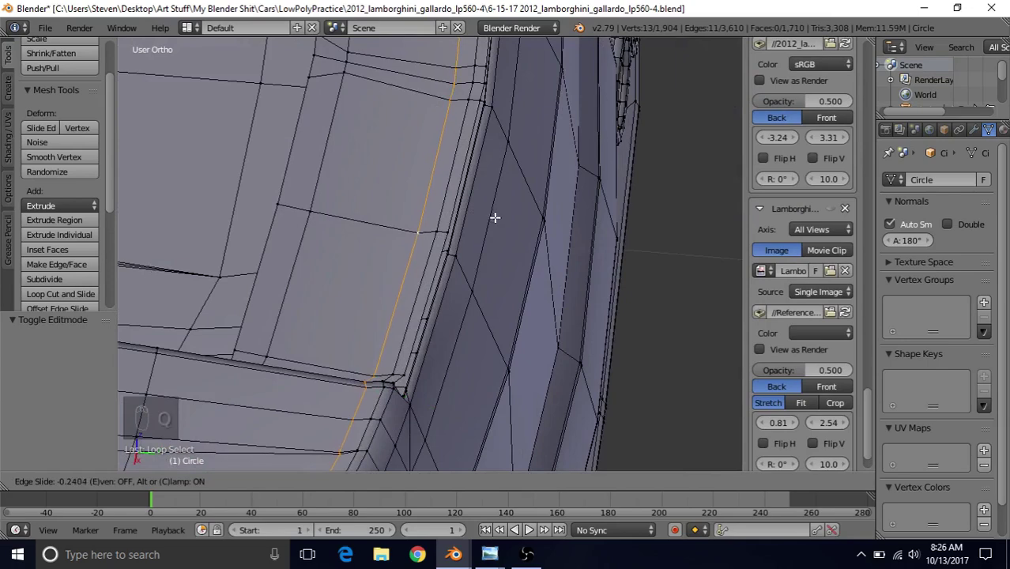
click(495, 217)
middle_drag(460, 267, 317, 248)
key(Tab)
key(Tab)
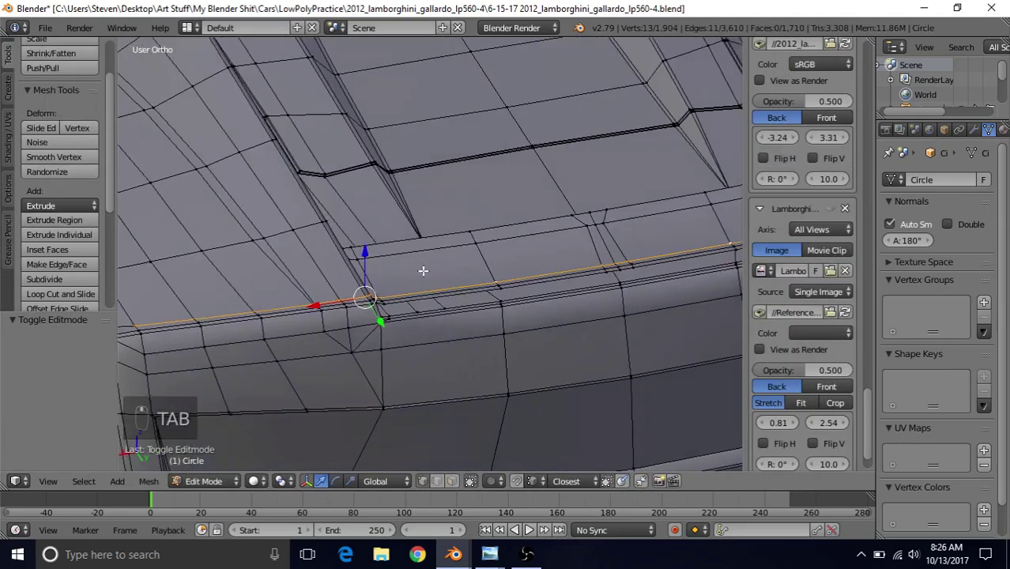
Step: Examine the centre of the spoiler strip, then switch to Photo Viewer and check the housing in the "white back1" photo
middle_drag(423, 271, 364, 221)
middle_drag(578, 265, 476, 367)
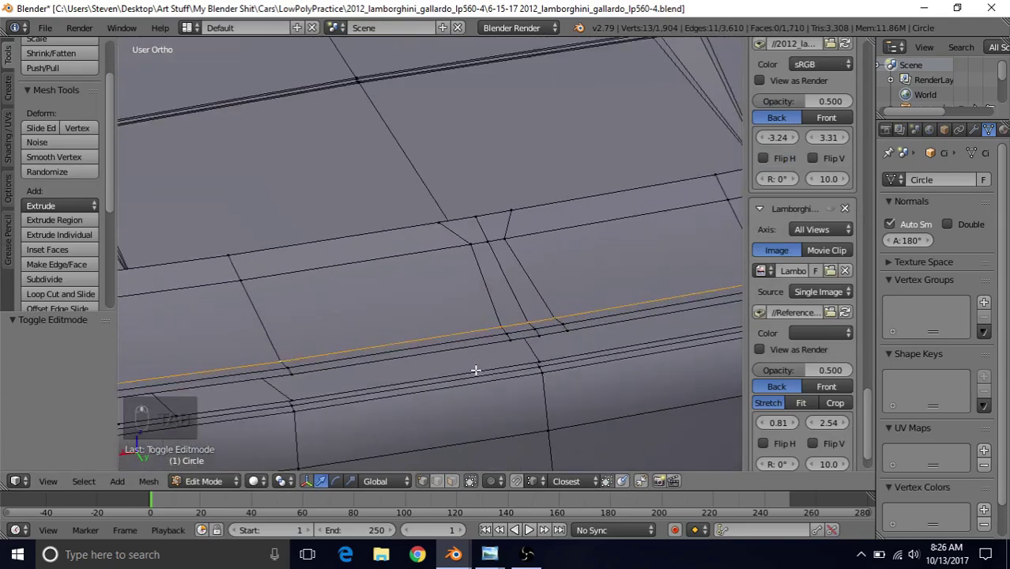
mouse_move(489, 554)
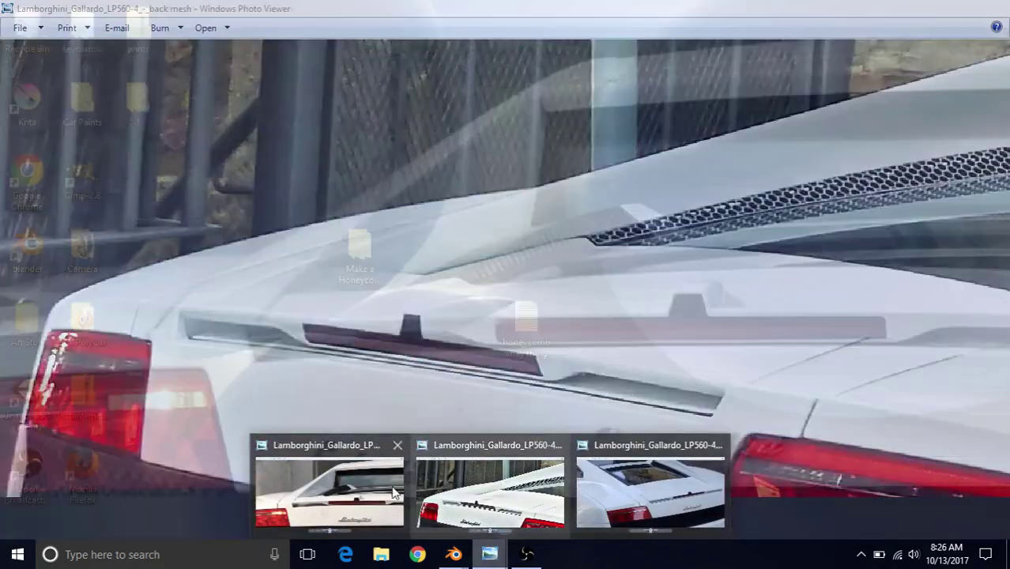
click(490, 495)
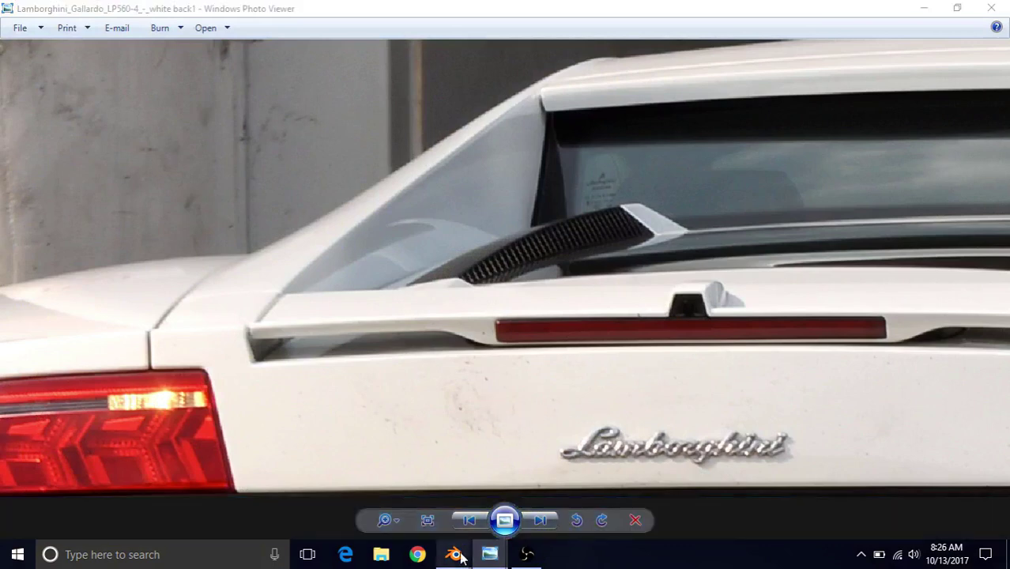
Step: Switch back to Blender, select the narrow faces at the spoiler strip's centre, and extrude them upward by 0.030 along Z
mouse_move(453, 554)
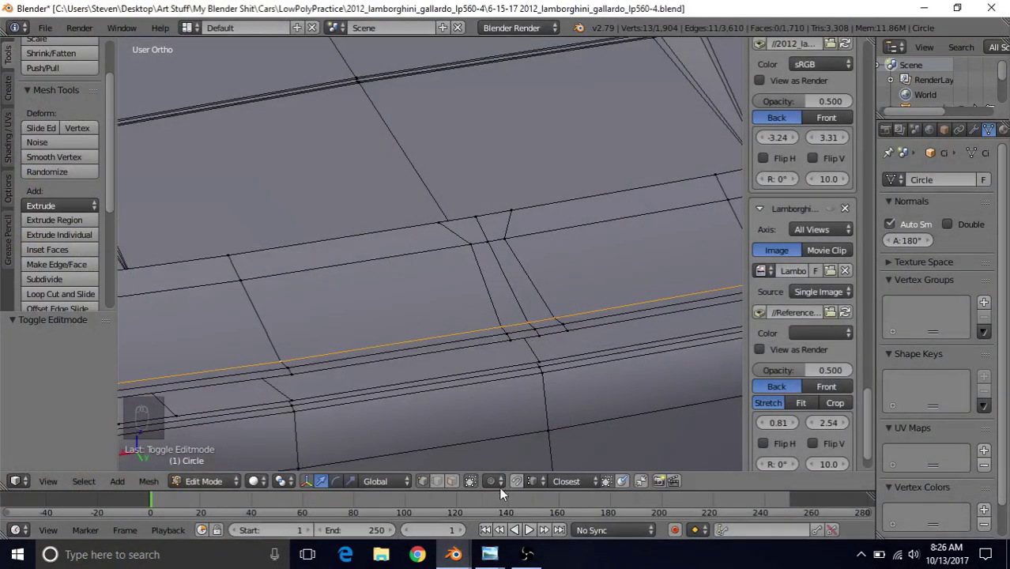
click(456, 481)
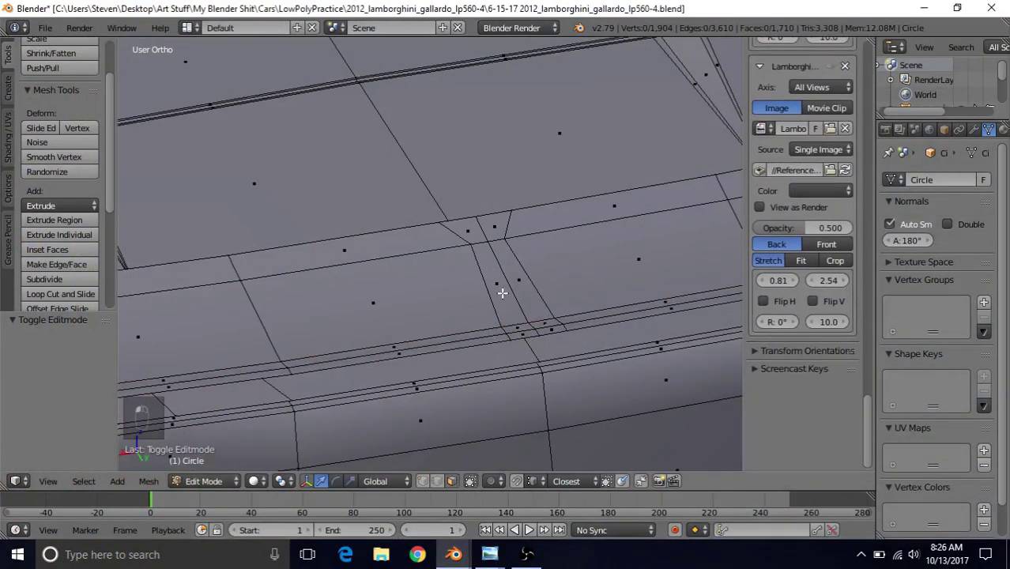
right_click(521, 333)
shift+right_click(514, 292)
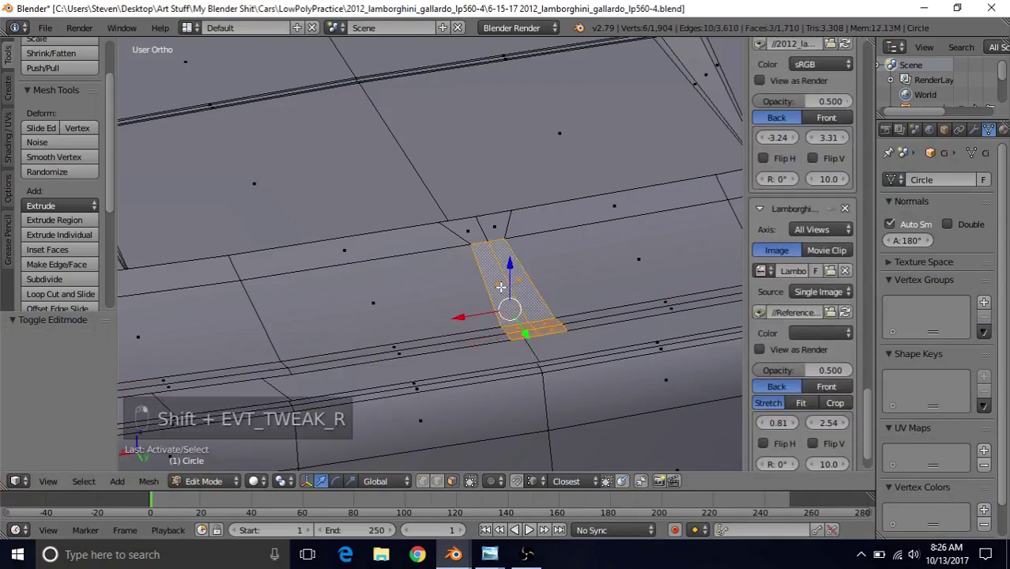
key(e)
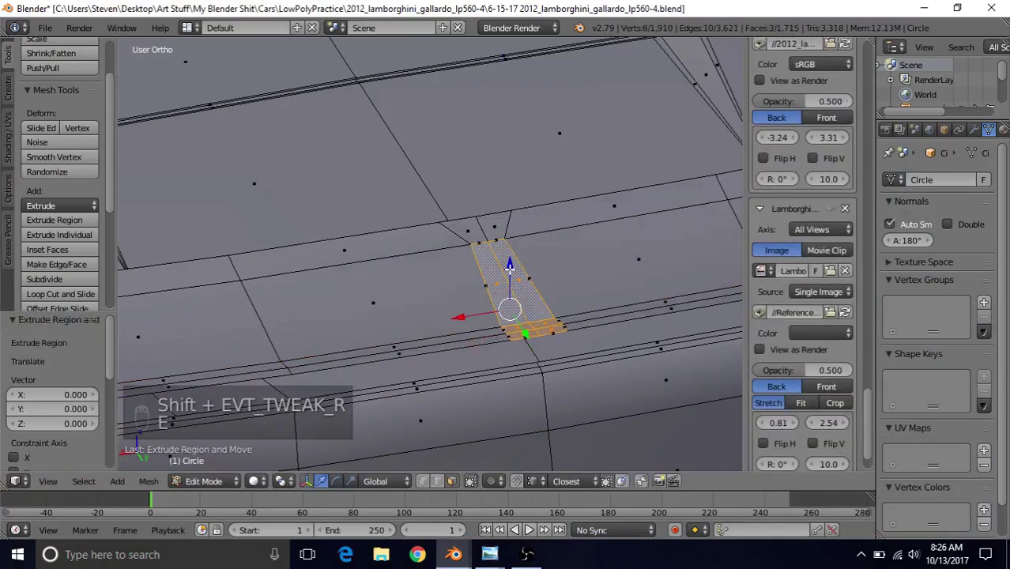
click(507, 248)
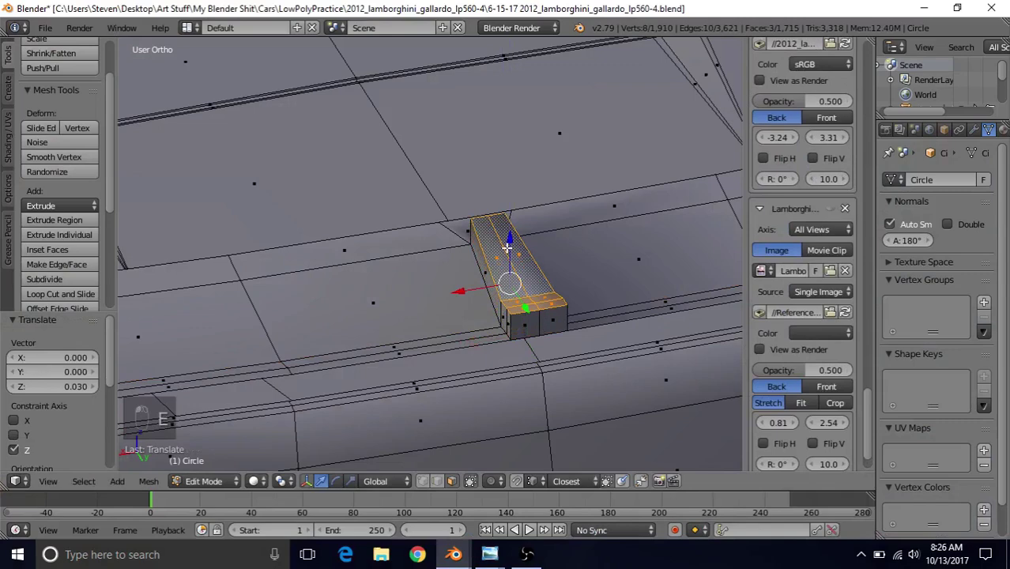
Step: Raise the extruded housing's top faces by another 0.007 along Z, using the wireframe back view
key(ctrl+KP_1)
shift+middle_drag(499, 266, 472, 226)
scroll(472, 226, up, 1)
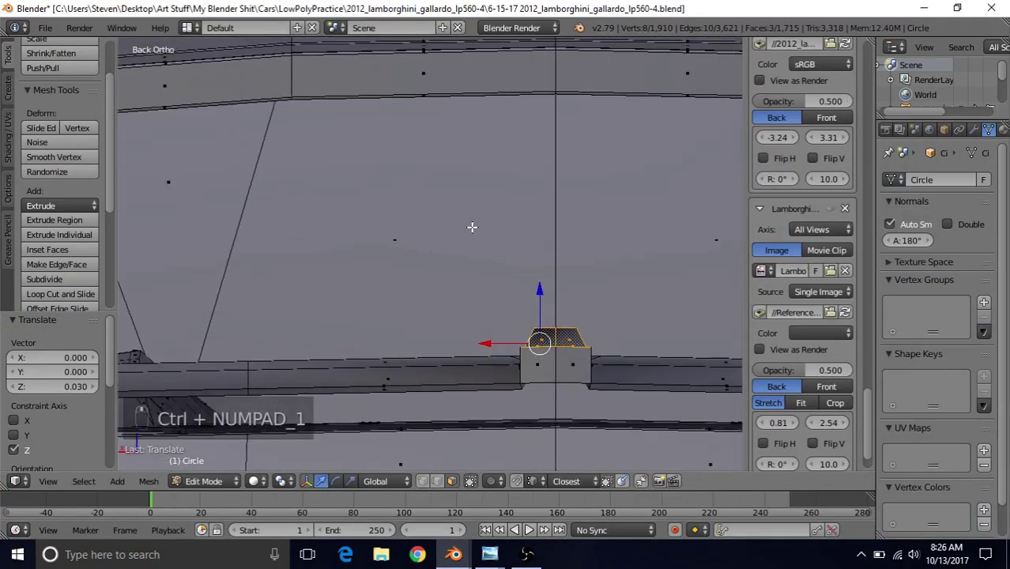
key(z)
mouse_move(541, 291)
mouse_down()
mouse_move(537, 272)
mouse_move(539, 281)
mouse_up()
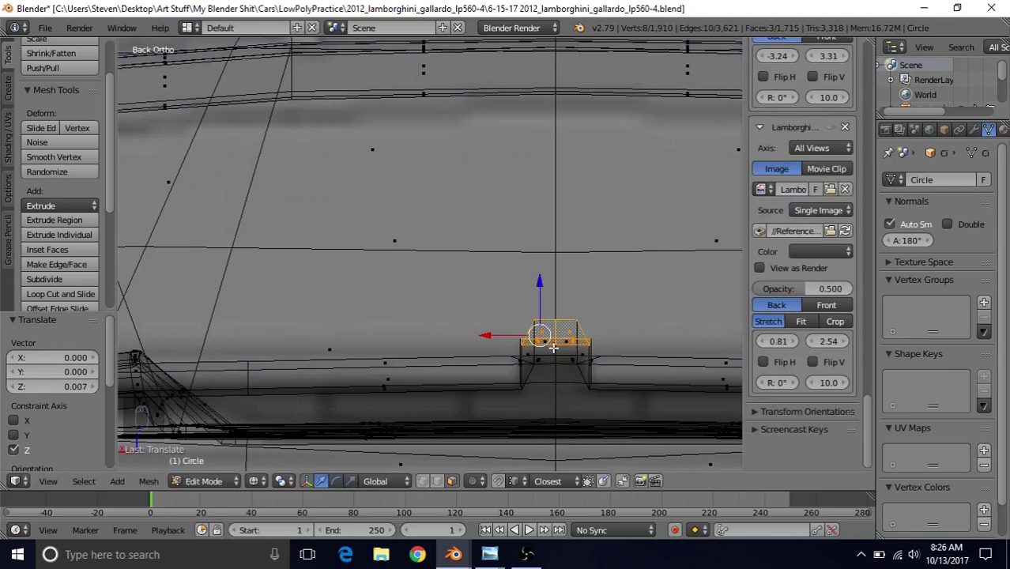
key(z)
mouse_move(569, 368)
middle_down()
mouse_move(542, 349)
mouse_move(568, 351)
mouse_move(425, 307)
mouse_move(584, 254)
mouse_move(471, 422)
middle_up()
Step: Merge the housing's front outer top vertex into the base vertex directly below it, using At Last
click(425, 481)
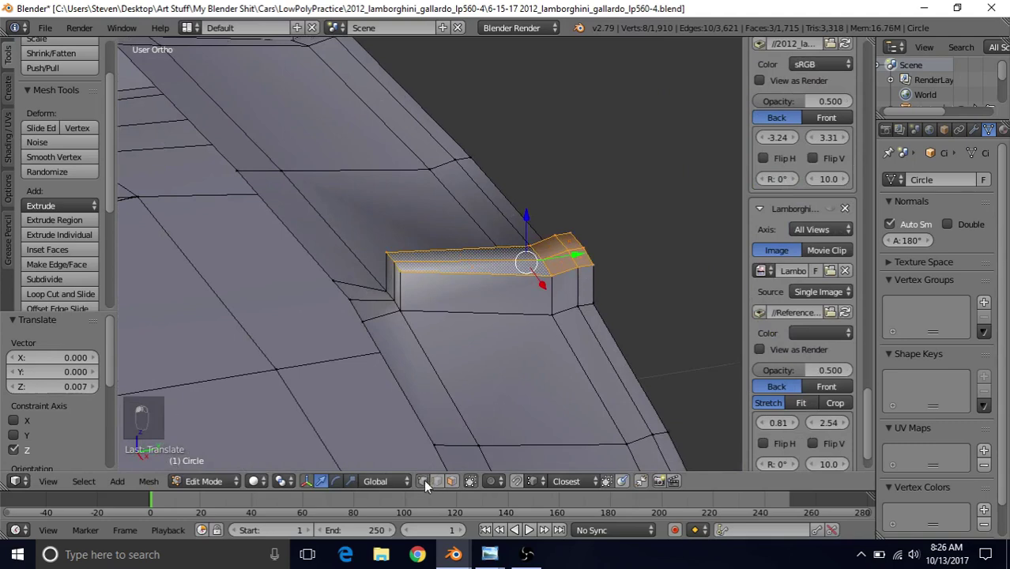
right_click(401, 268)
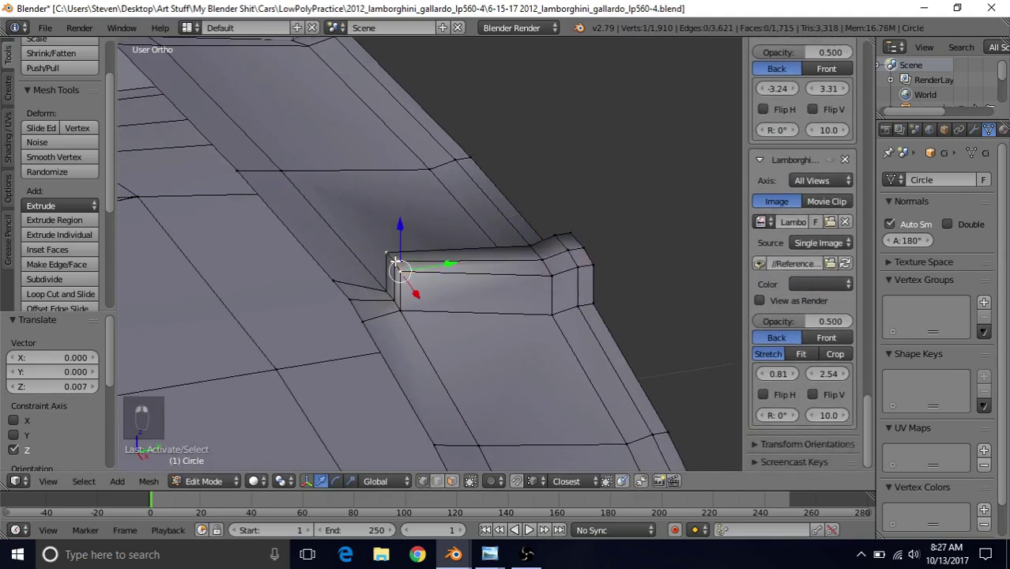
shift+right_click(406, 309)
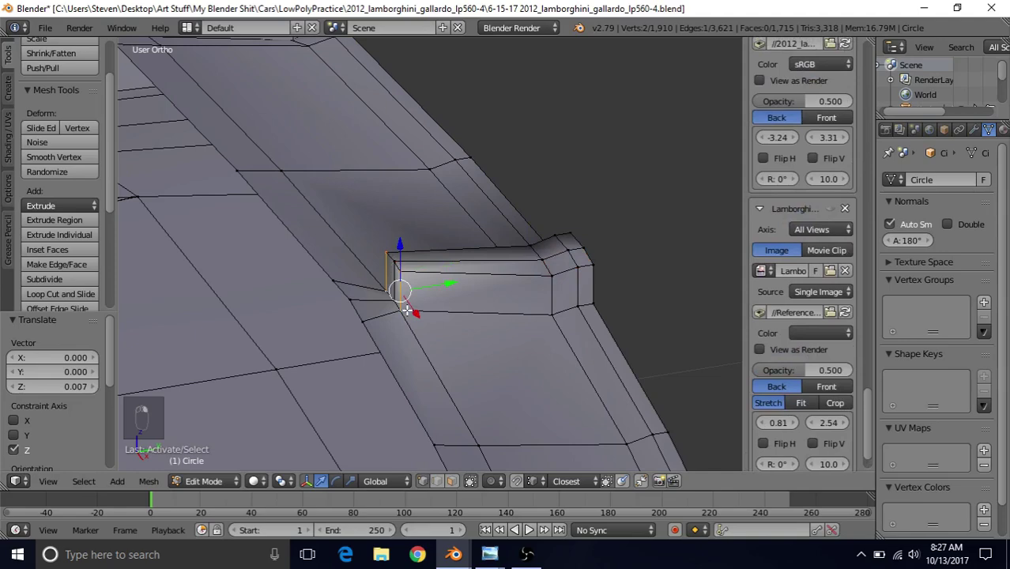
key(alt+m)
click(406, 309)
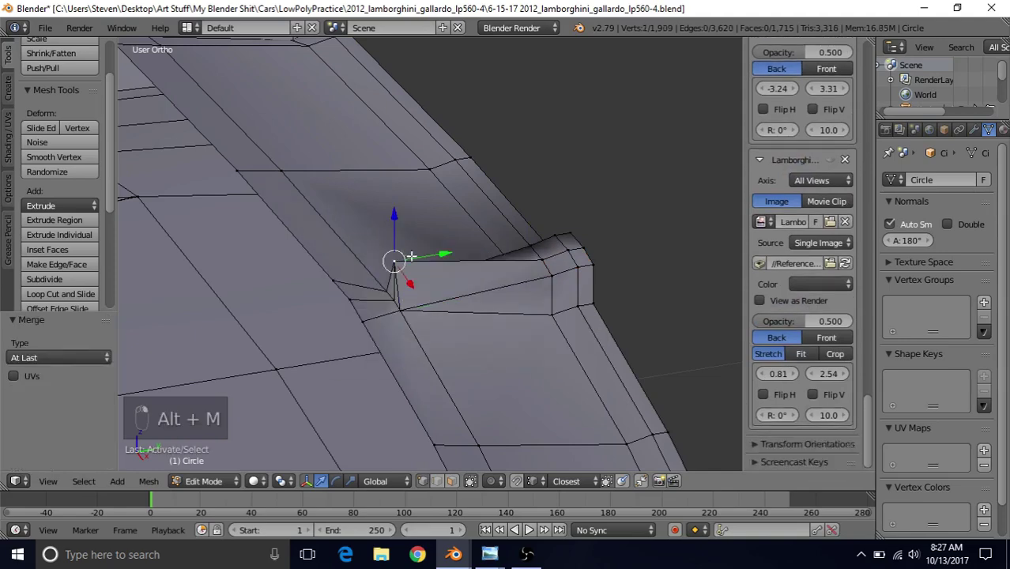
Step: Merge the housing's front centre top vertex into the base vertex below it at last, tapering the front down to the strip
middle_drag(411, 257, 460, 280)
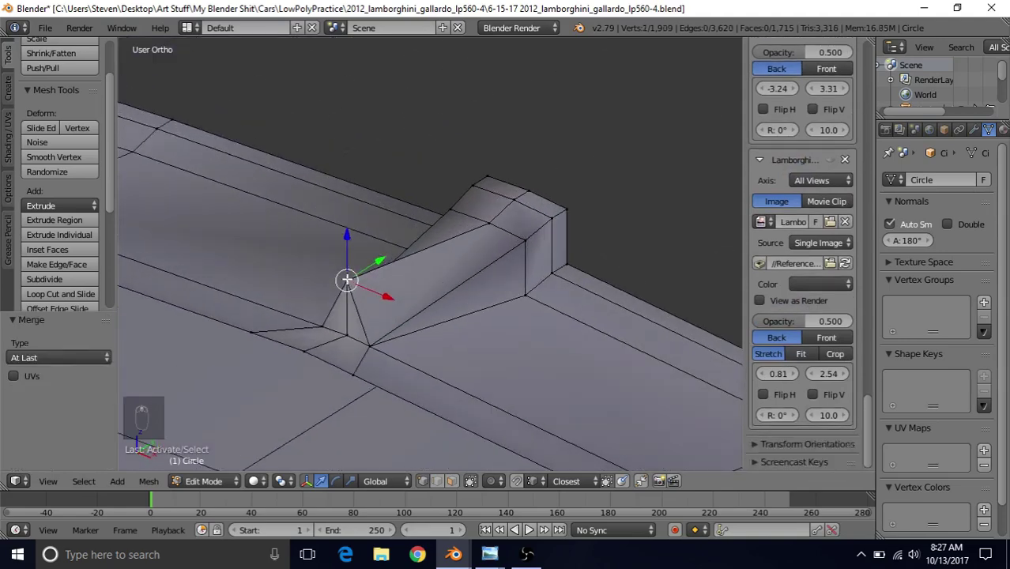
shift+right_click(351, 336)
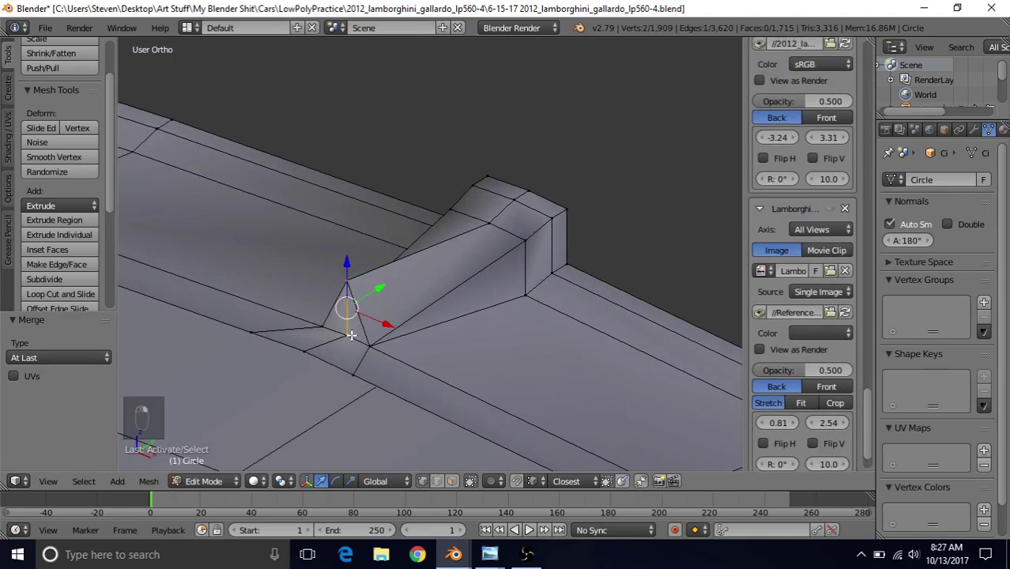
key(alt+m)
click(353, 338)
Step: Raise the cross edge at the front of the camera housing's flat top by 0.003 along Z
middle_drag(357, 330, 391, 231)
shift+middle_drag(521, 289, 410, 240)
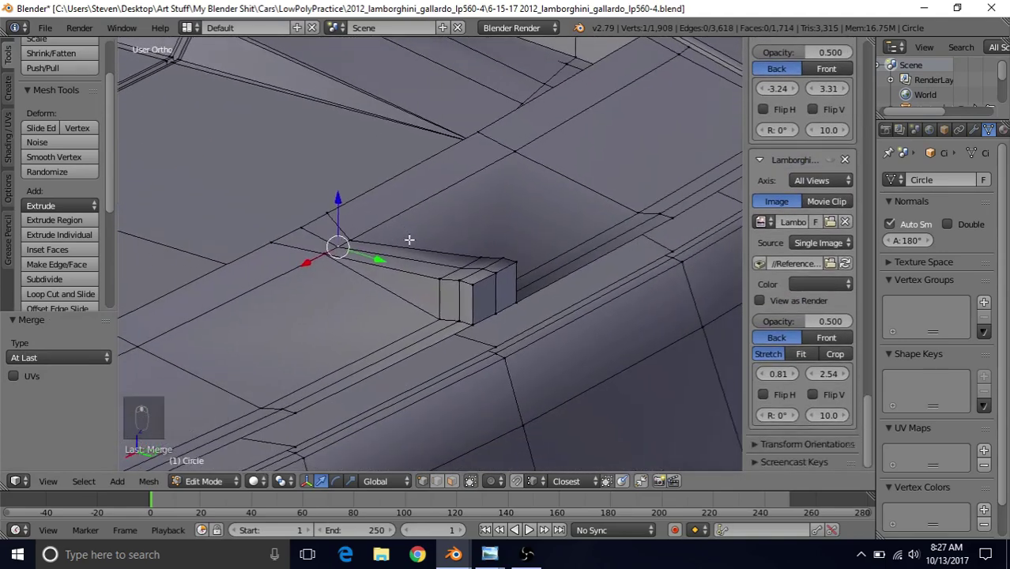
shift+right_click(431, 277)
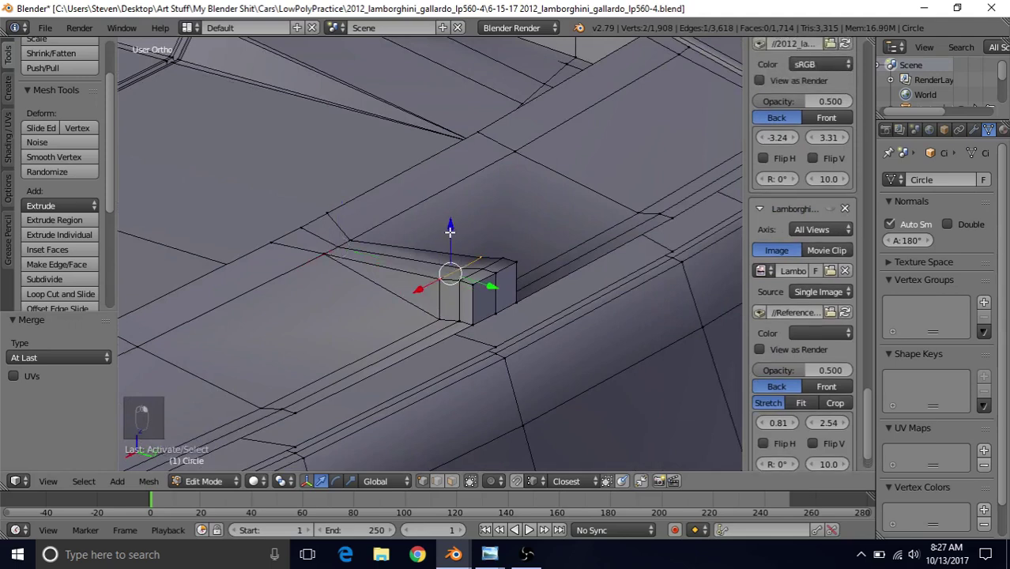
drag(450, 227, 448, 224)
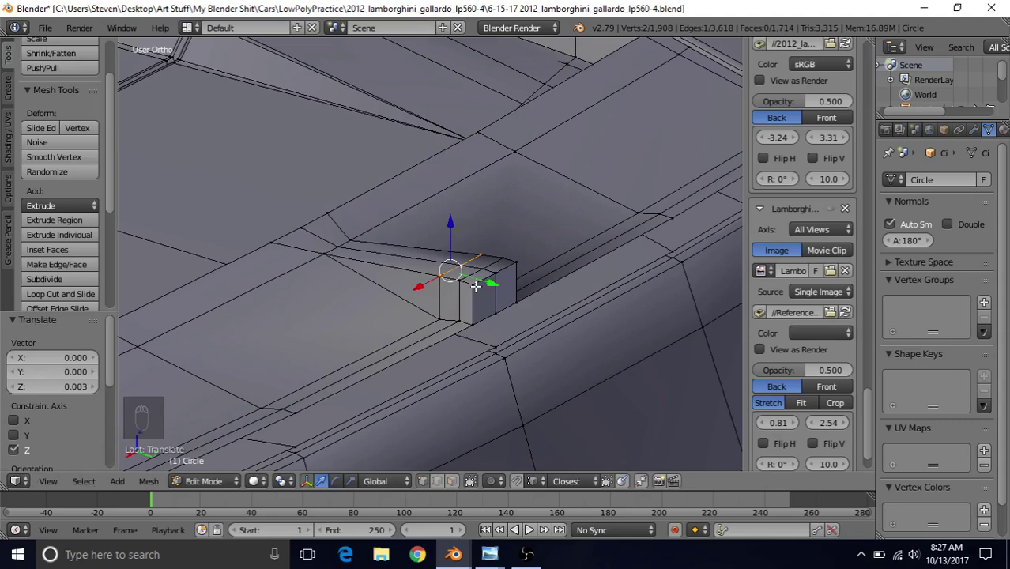
Step: Select the three vertices along the housing's outer top side and move them inward by -0.007 along X
shift+right_click(445, 278)
middle_drag(462, 286, 404, 281)
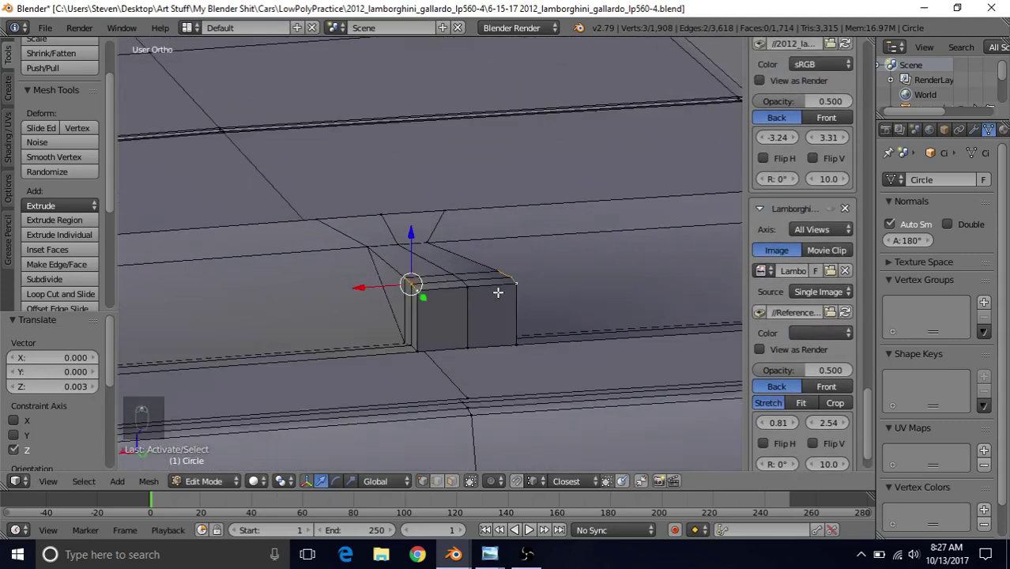
key(g)
key(x)
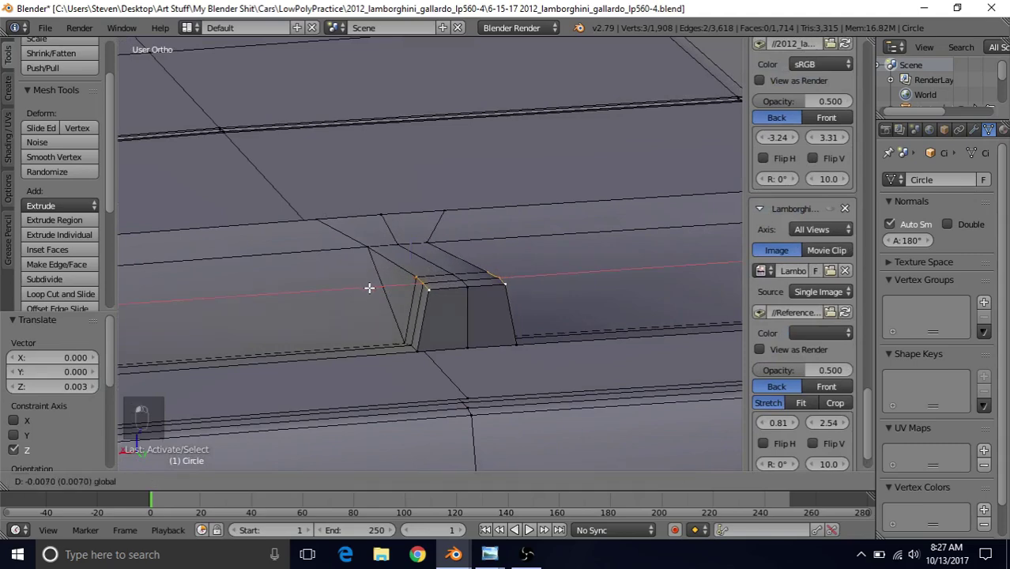
click(370, 289)
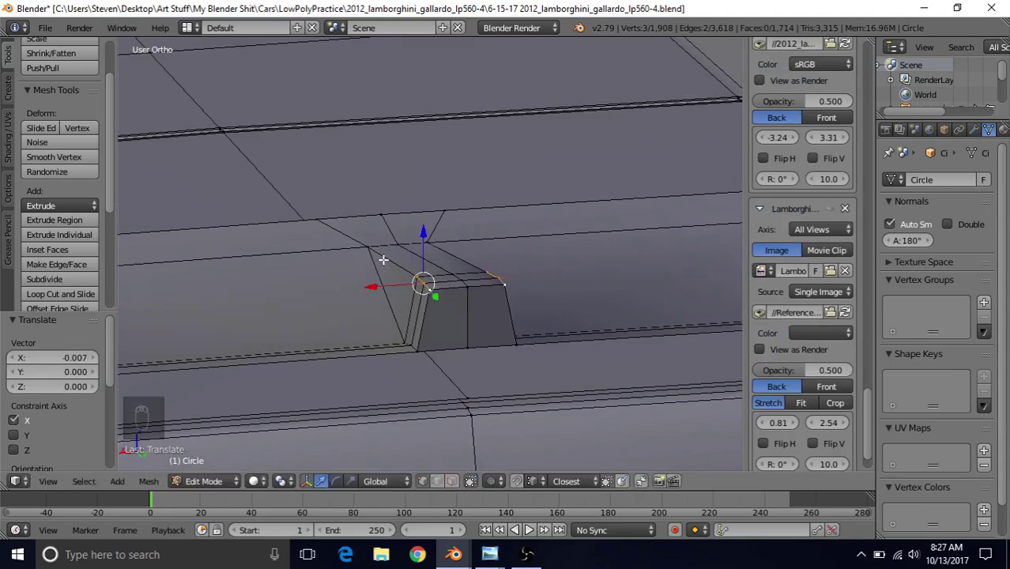
Step: Nudge the housing's outer top vertices another -0.001 inward along X, using the wireframe back view
key(ctrl+KP_1)
key(z)
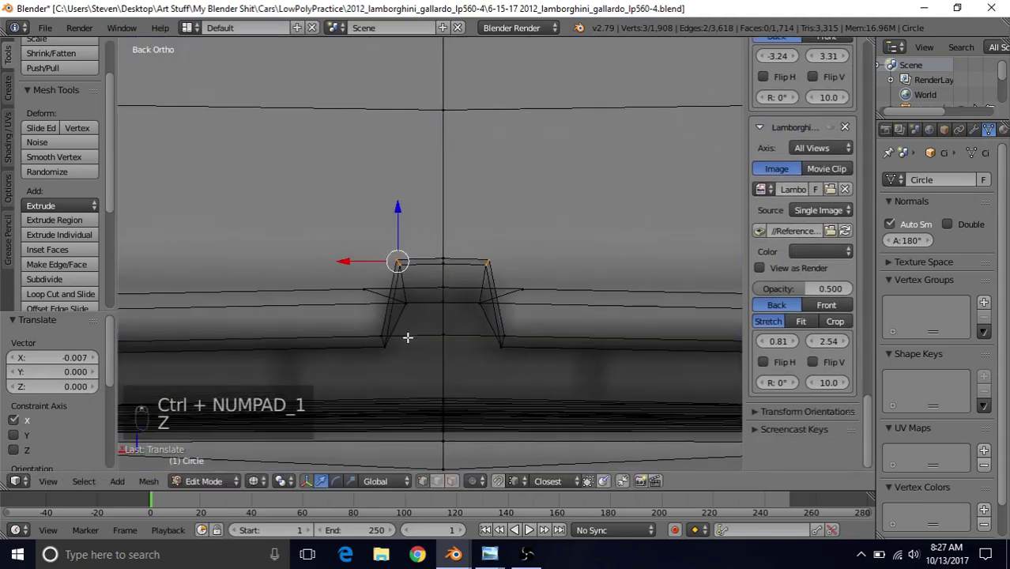
key(g)
key(x)
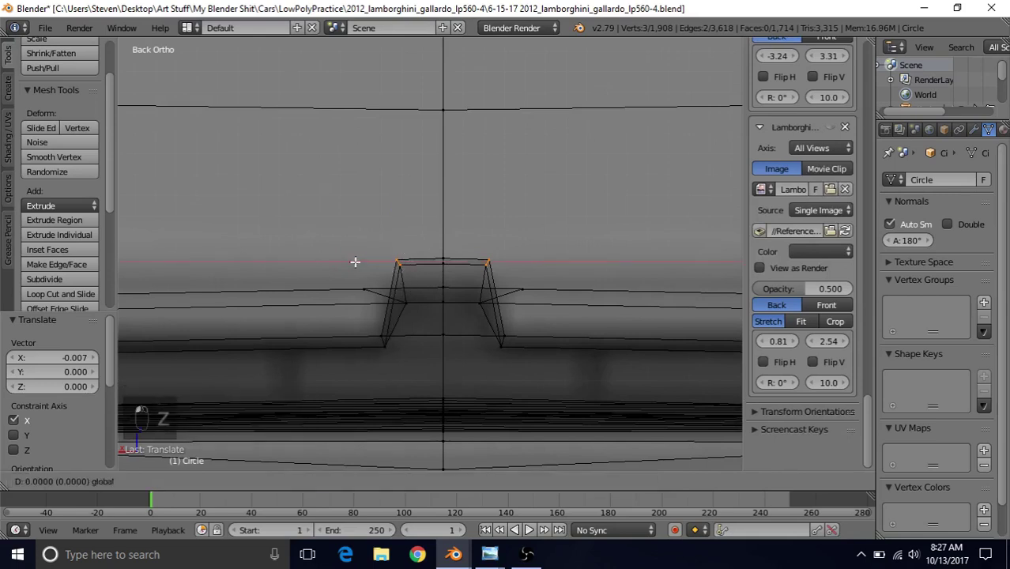
click(359, 261)
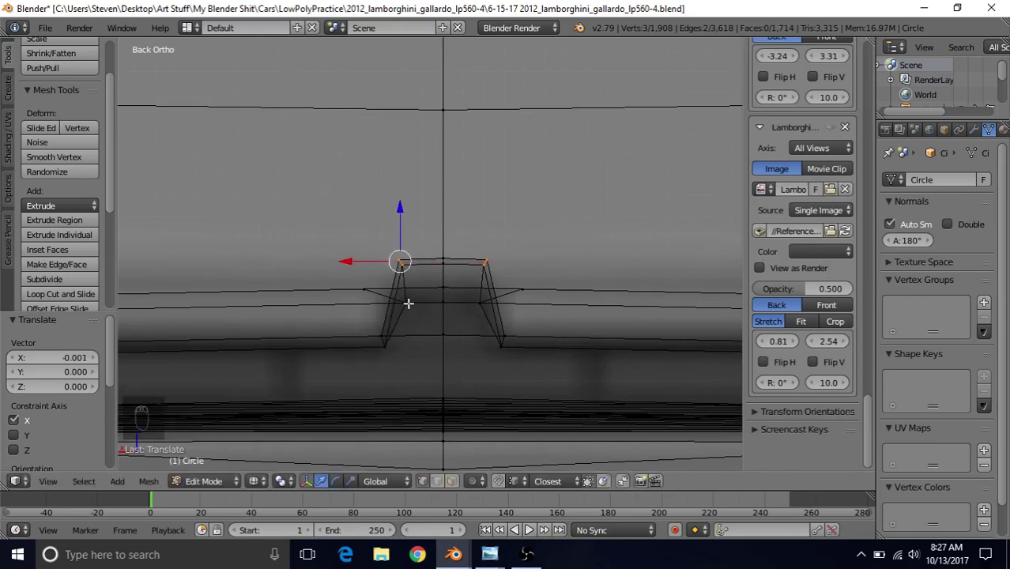
key(g)
key(x)
click(350, 264)
key(z)
middle_drag(382, 274, 470, 261)
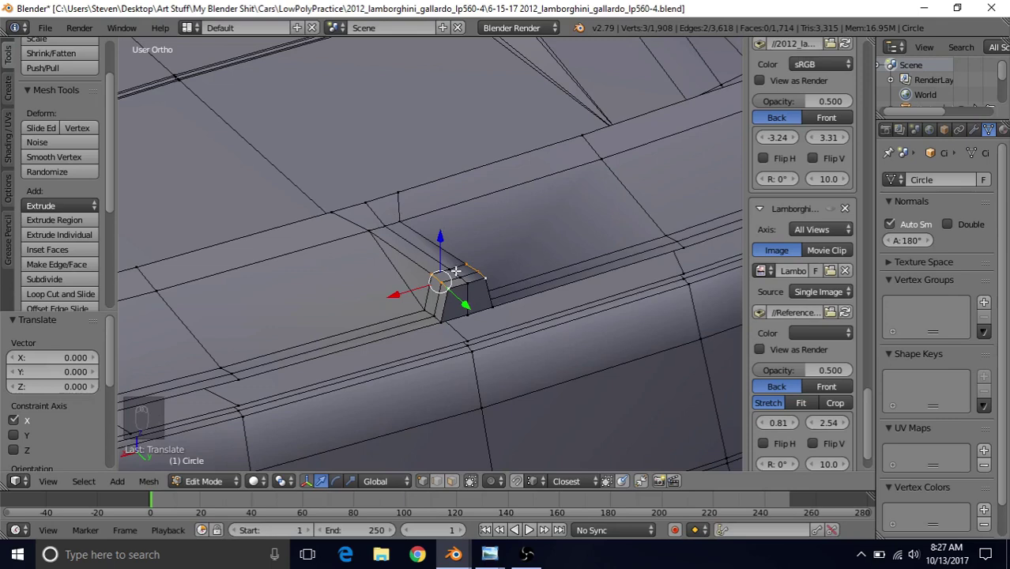
Step: Select the parallel long edges of the narrow strip beside the housing and subdivide them with one cut
click(441, 482)
right_click(388, 321)
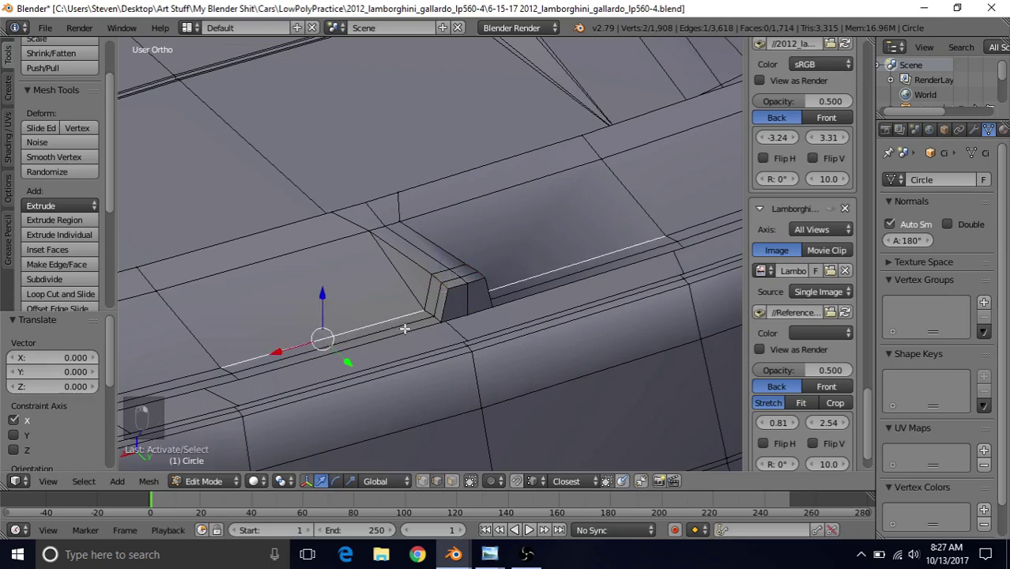
shift+right_click(404, 327)
shift+right_click(403, 324)
shift+right_click(405, 322)
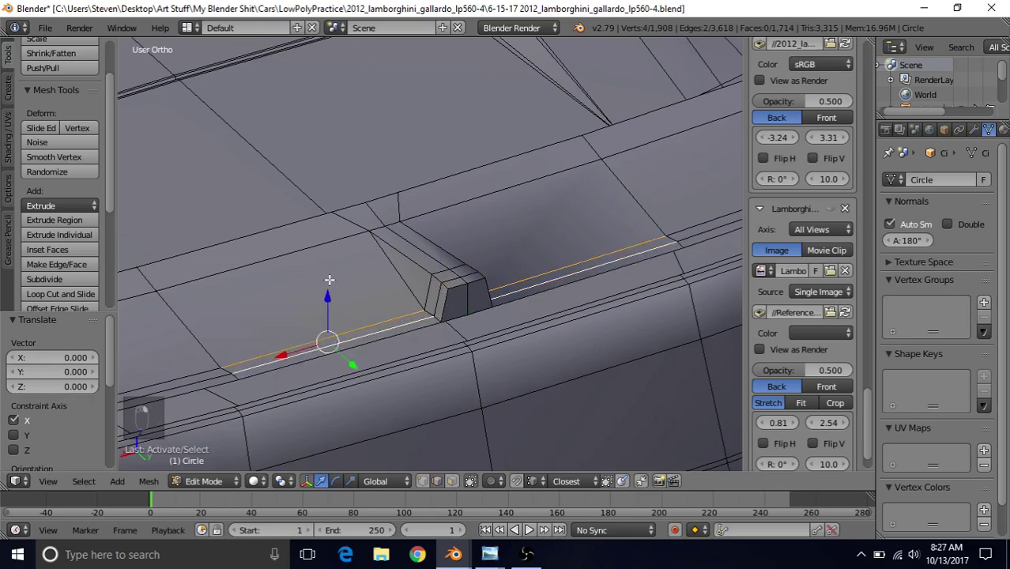
click(62, 279)
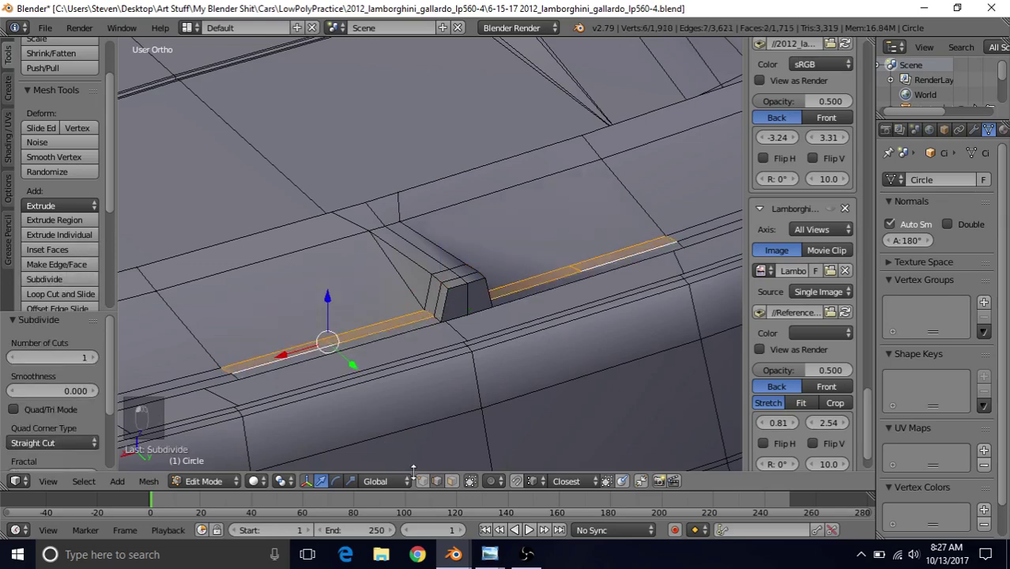
Step: Select the new short cross edge on the narrow strip and edge-slide it toward the housing by a factor of 0.970
scroll(353, 380, up, 2)
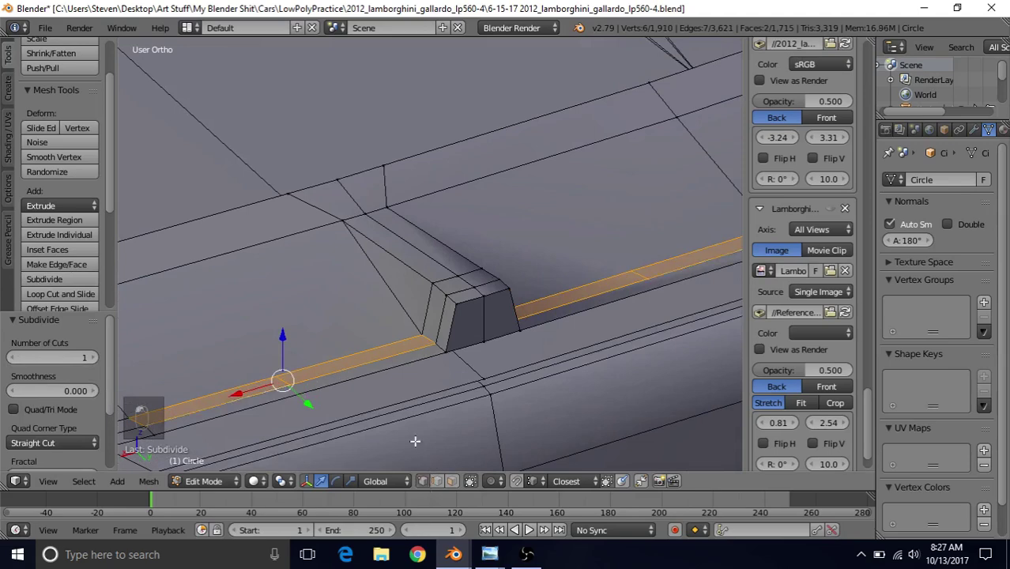
scroll(349, 340, down, 2)
alt+right_click(344, 354)
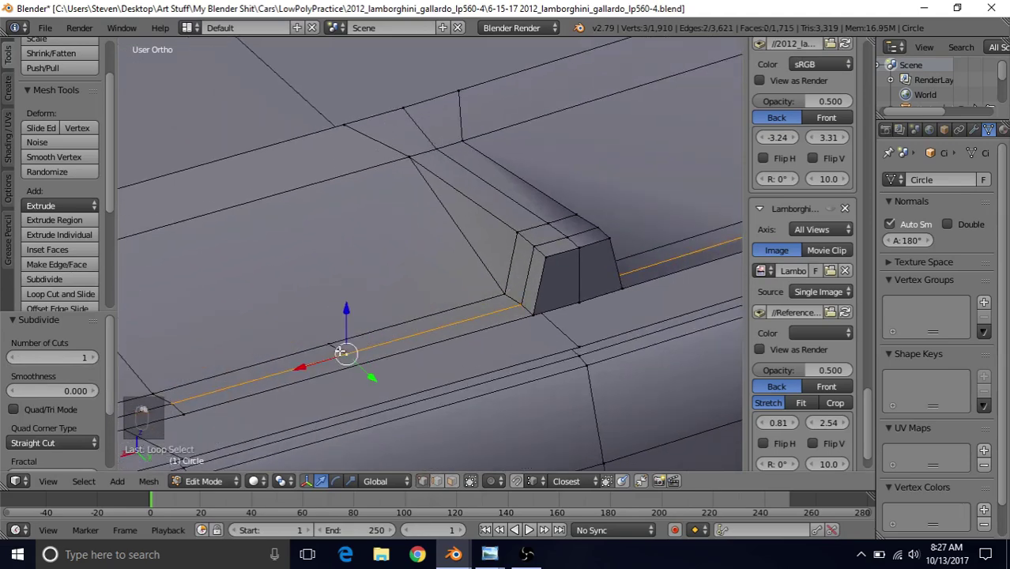
right_click(337, 347)
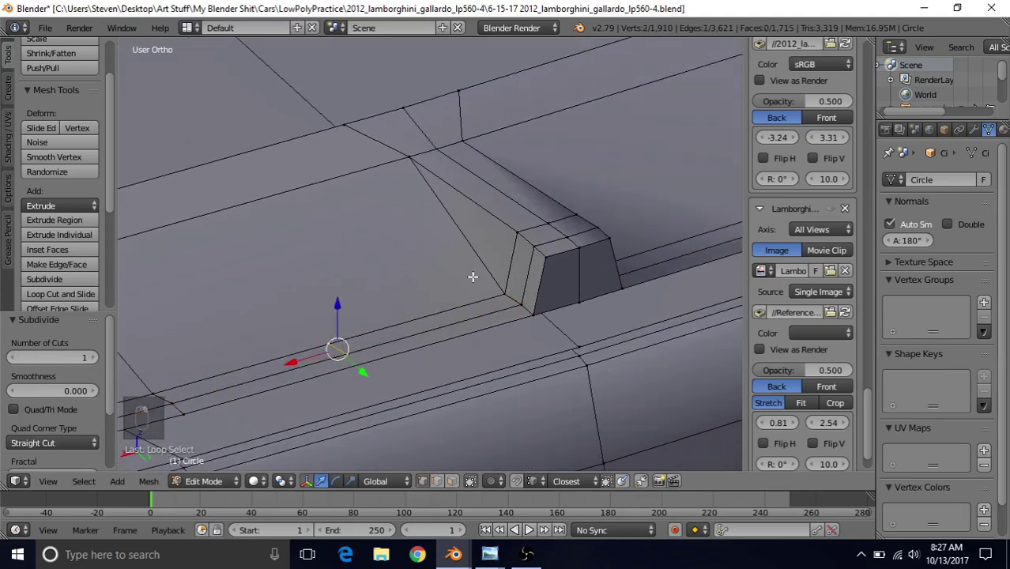
key(g)
key(g)
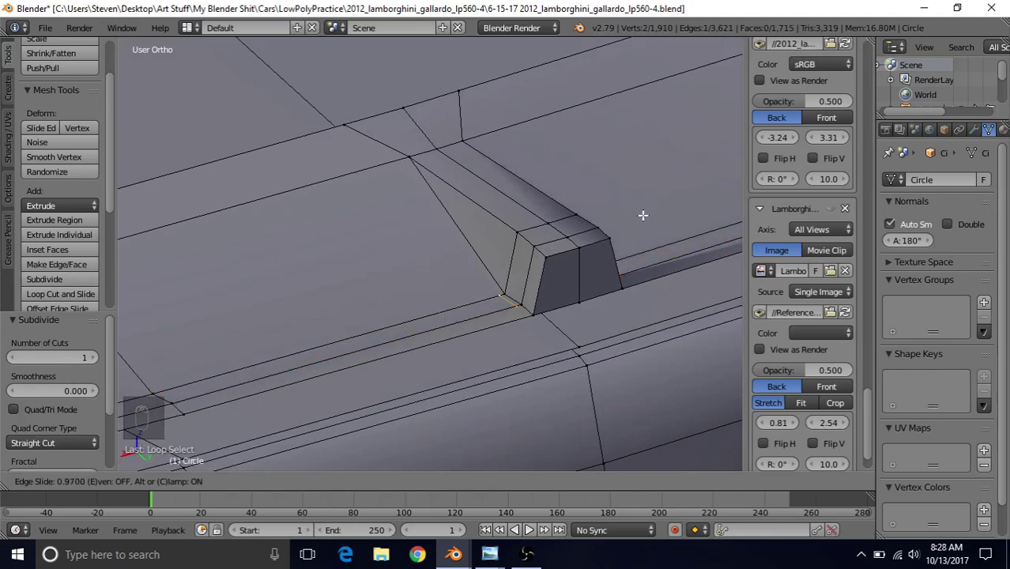
click(643, 217)
Step: Connect the slid edge's vertices to the housing's rear base corner and to the front corner where the taper begins
middle_drag(577, 255, 506, 298)
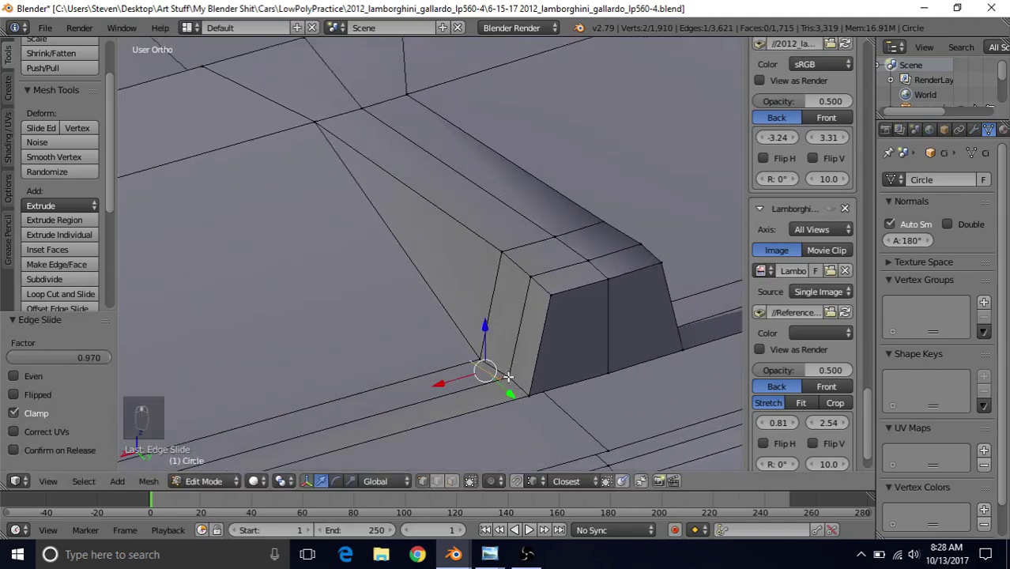
right_click(534, 399)
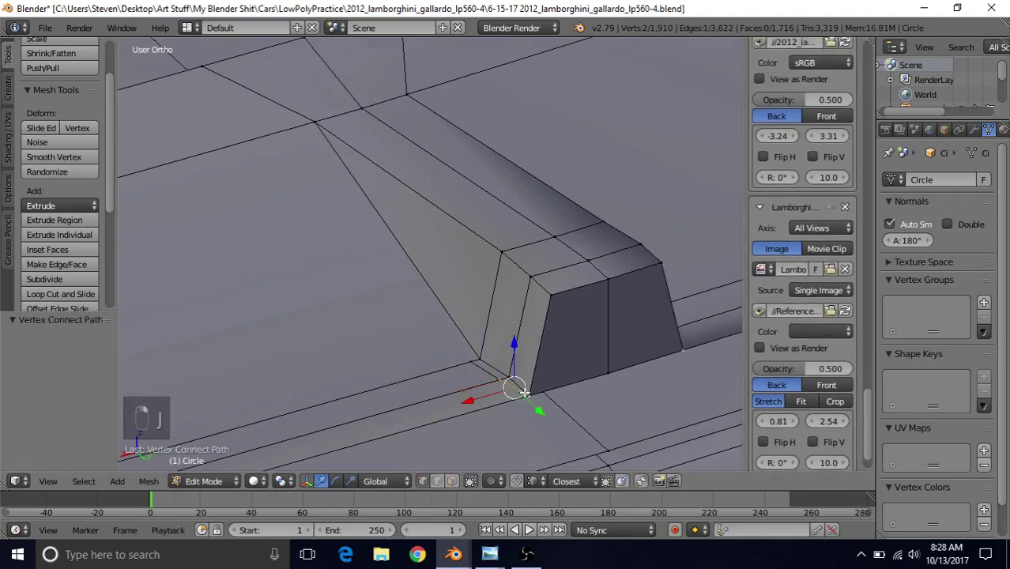
shift+right_click(471, 361)
key(j)
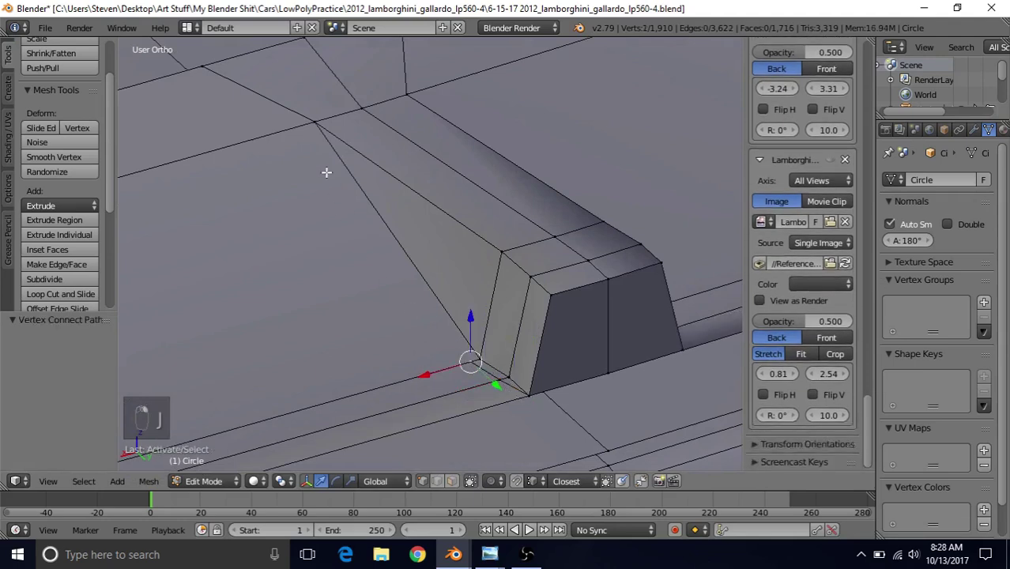
shift+right_click(314, 125)
key(j)
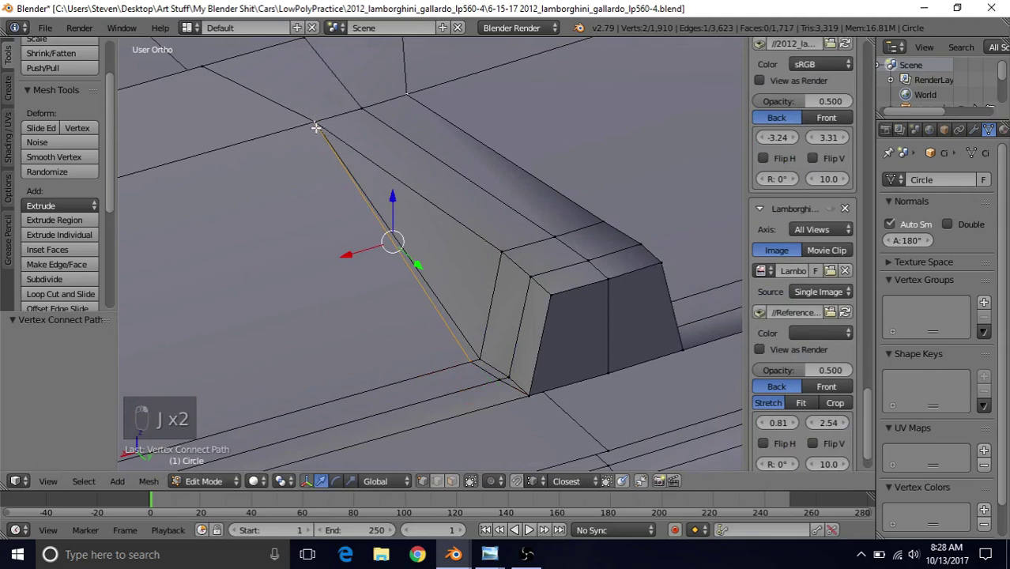
Step: Return to Object Mode, inspect the housing from behind, and apply smooth shading to the body mesh
key(Tab)
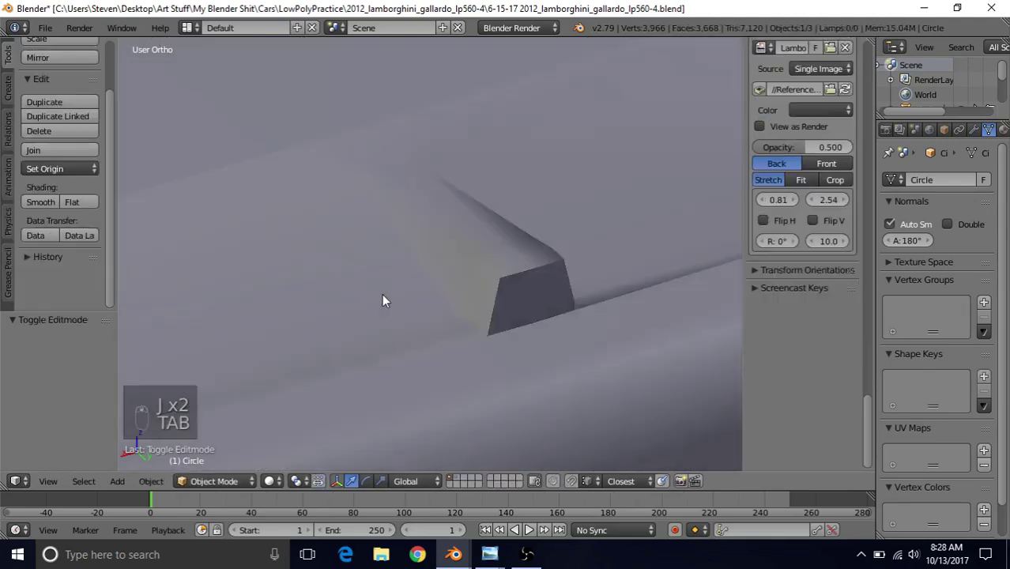
middle_drag(384, 298, 431, 287)
mouse_move(513, 253)
middle_down()
mouse_move(382, 255)
mouse_move(497, 239)
mouse_move(455, 244)
mouse_move(462, 313)
middle_up()
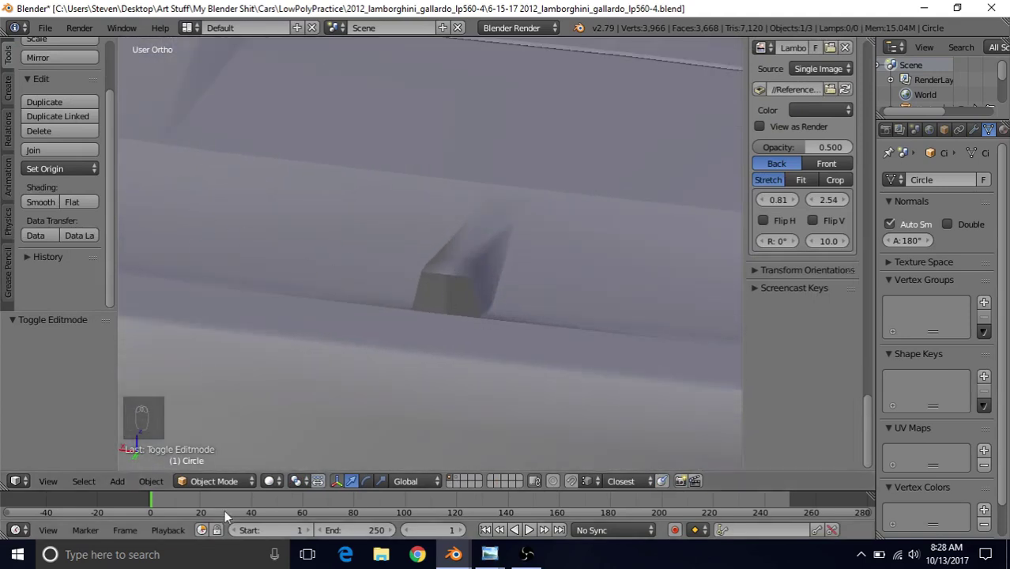
click(41, 202)
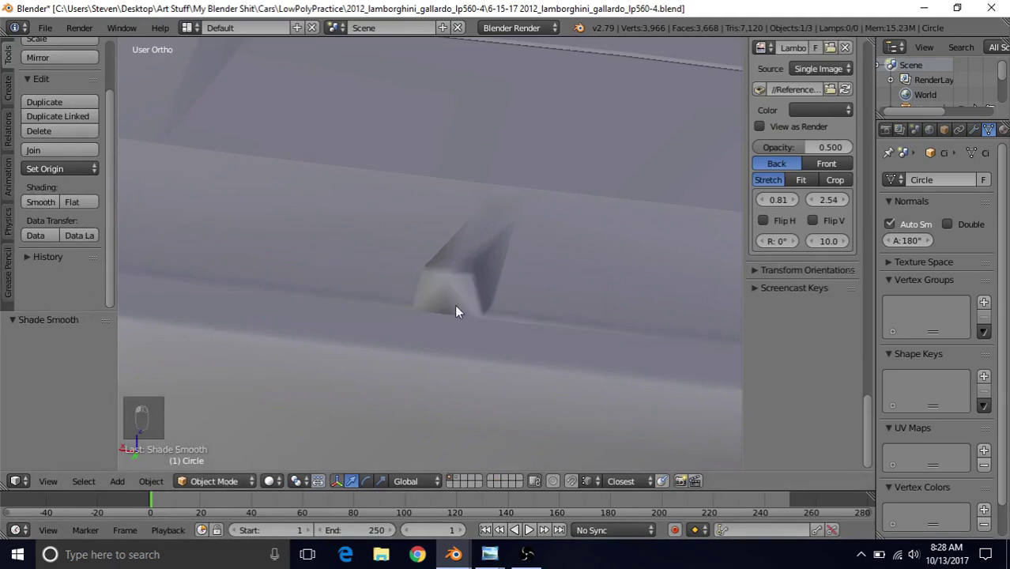
scroll(450, 313, down, 2)
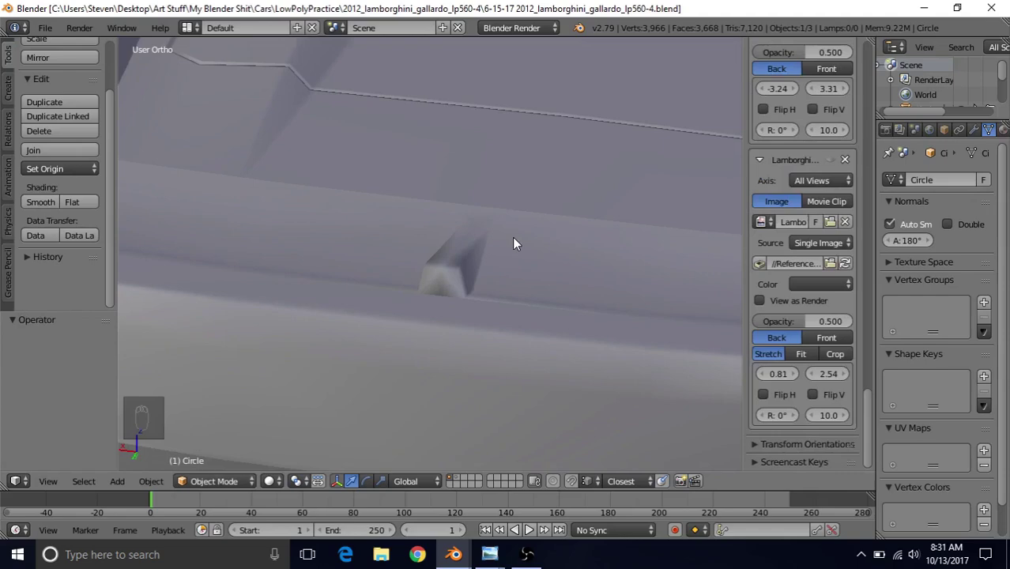
Step: Enter Edit Mode with vertex selection and select the horizontal edge loop running under the housing along the spoiler strip's rear edge
key(Tab)
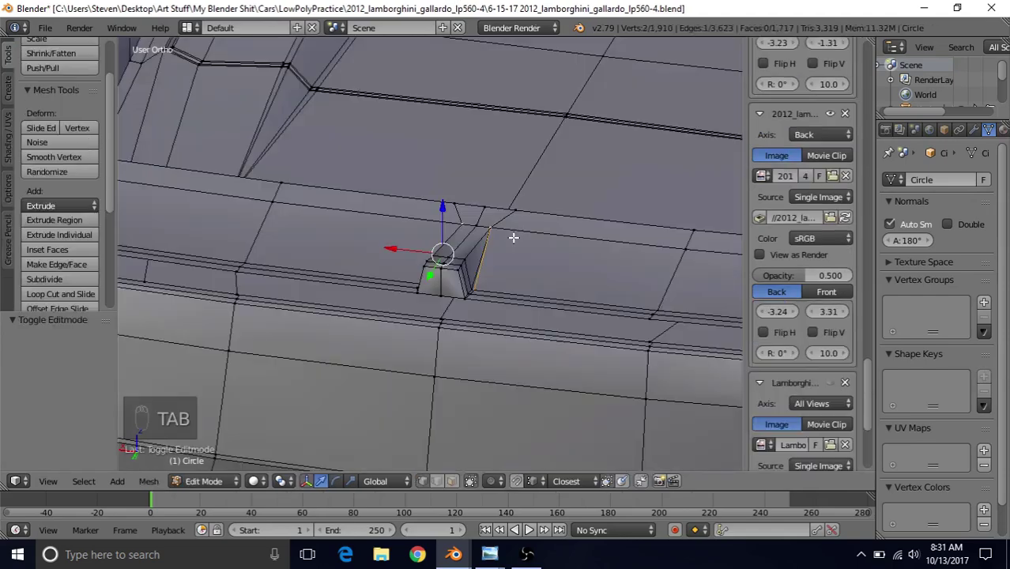
click(452, 481)
middle_drag(433, 293, 462, 293)
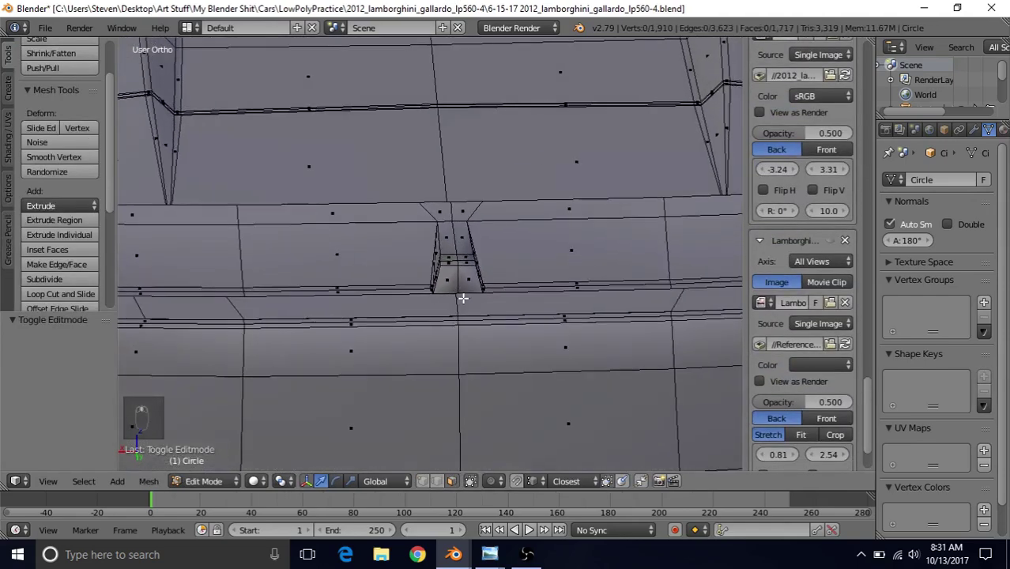
click(422, 481)
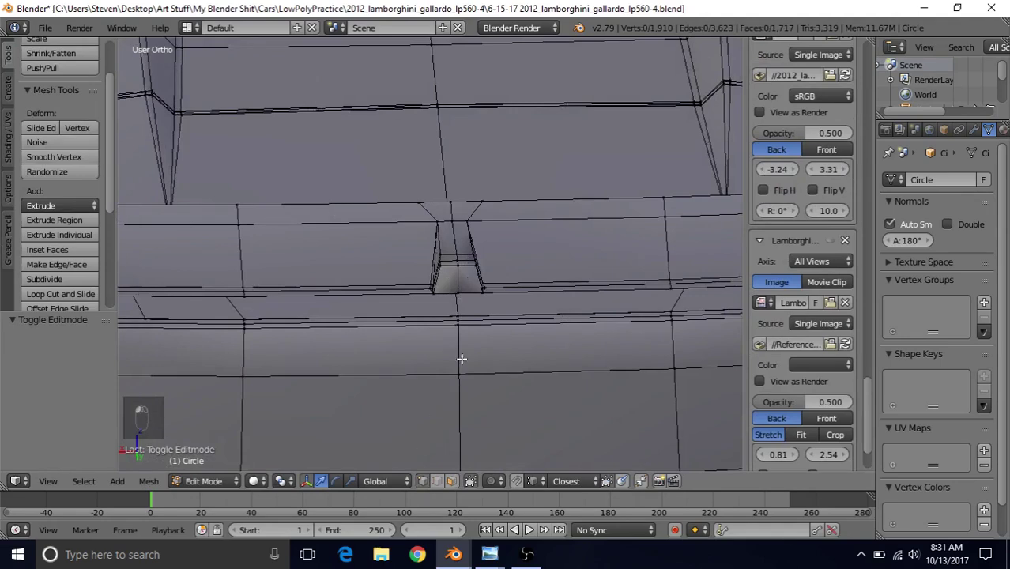
middle_drag(463, 334, 506, 324)
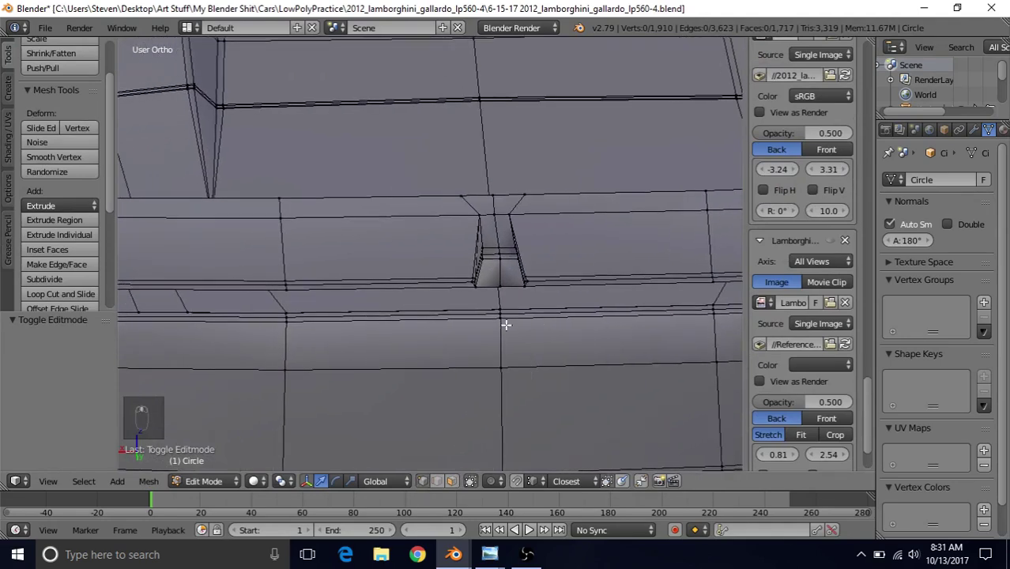
alt+right_click(386, 288)
Step: Switch to Windows Photo Viewer to examine the brake light below the camera housing in the white back1 photo, and return to Blender
mouse_move(489, 556)
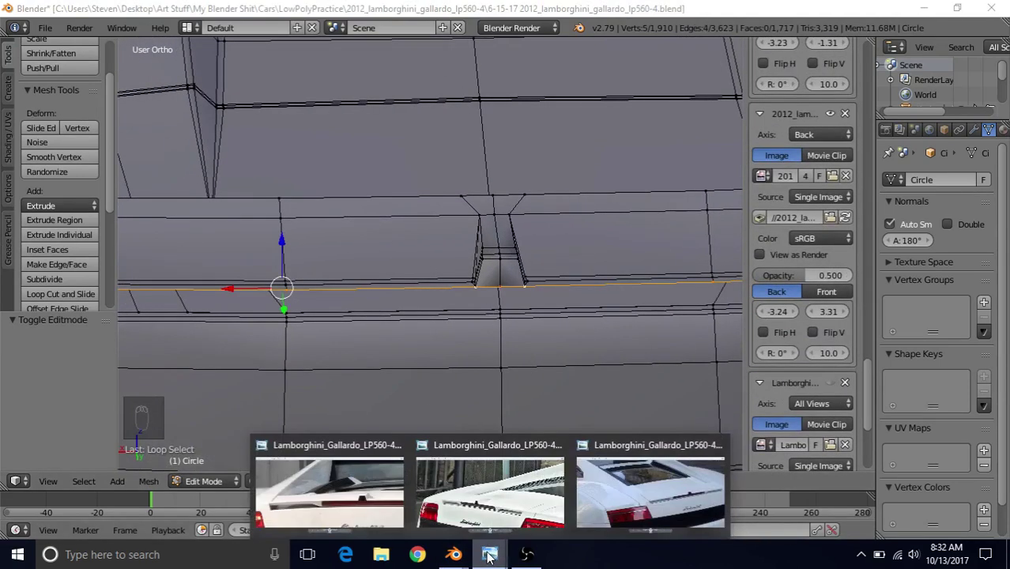
click(471, 508)
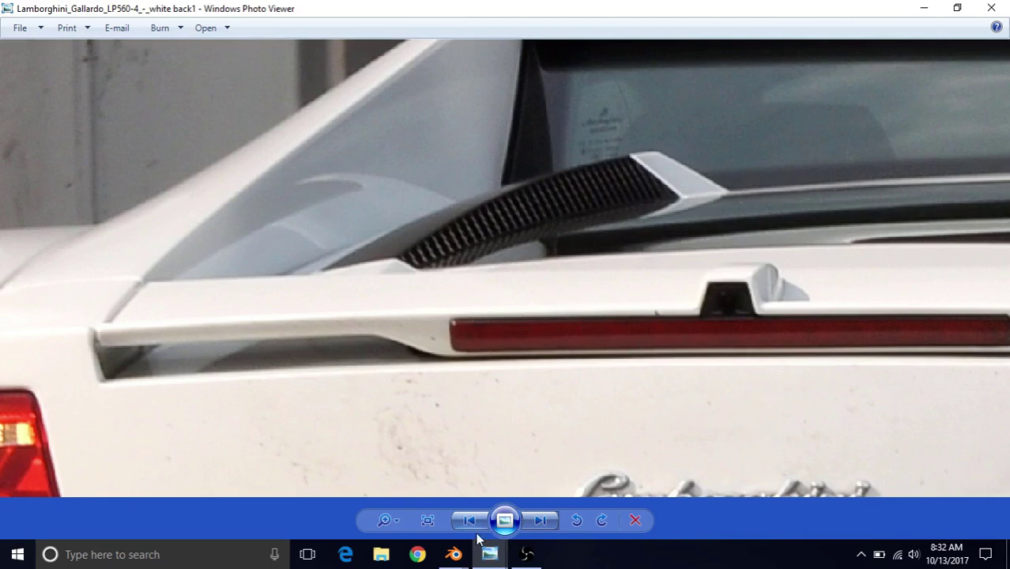
click(457, 558)
click(523, 505)
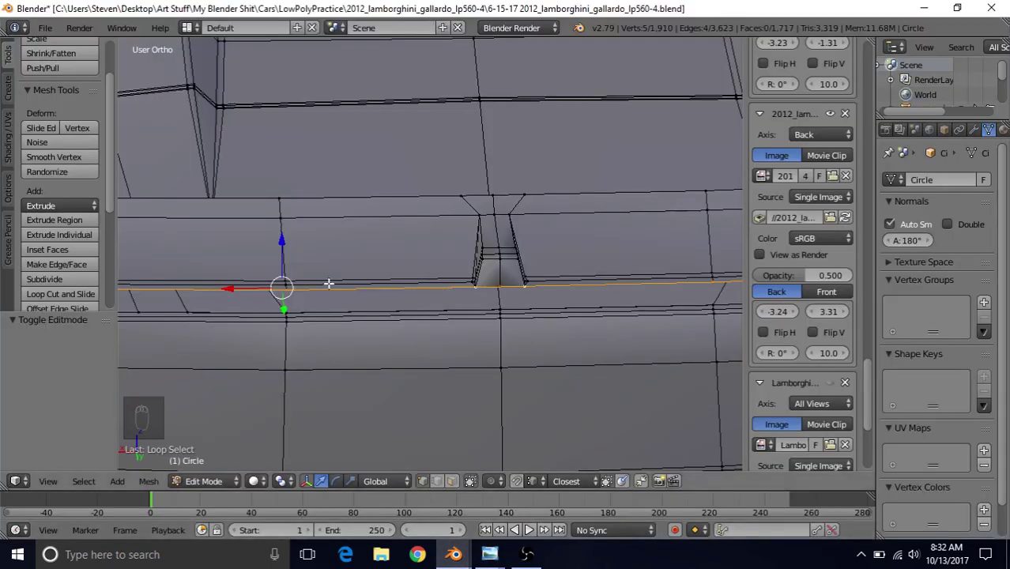
Step: Extrude the selected rear edge loop of the spoiler strip and move it down by 0.007 along Z
shift+middle_drag(439, 294, 492, 276)
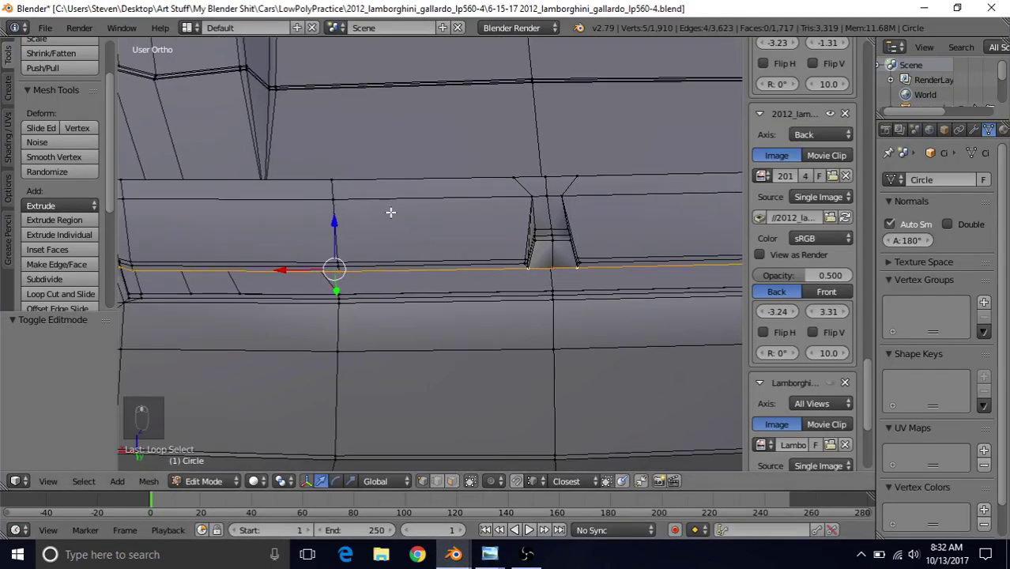
key(e)
drag(334, 216, 334, 225)
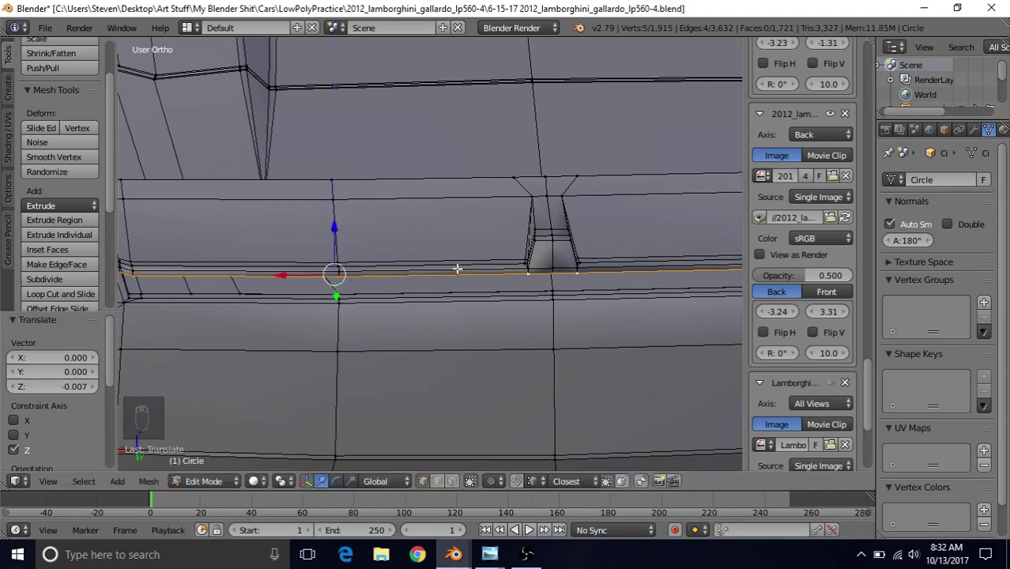
middle_drag(467, 269, 483, 252)
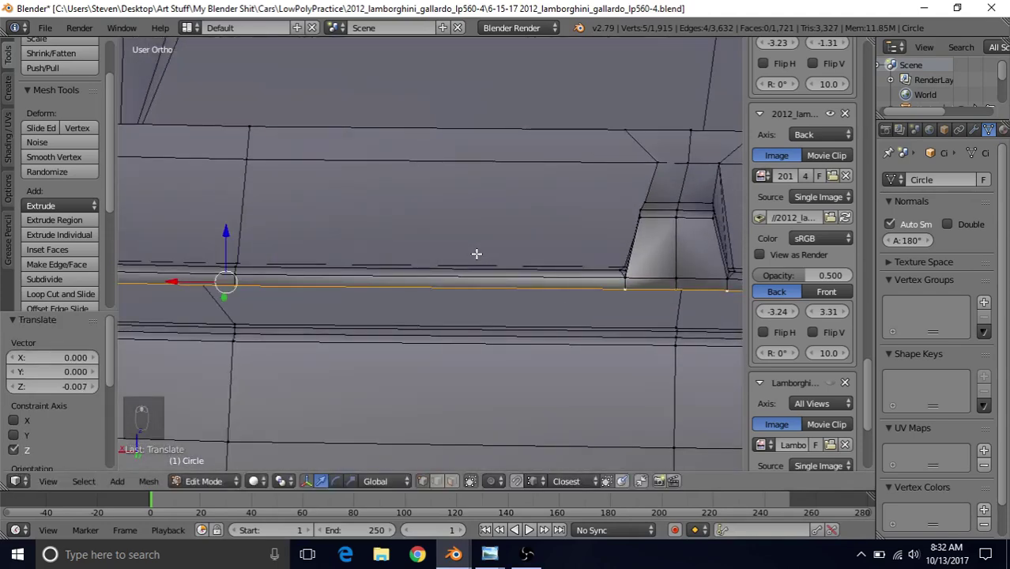
Step: Recheck the camera housing's rear face in the white back1 photo in Windows Photo Viewer, and return to the working Blender file
scroll(603, 305, down, 2)
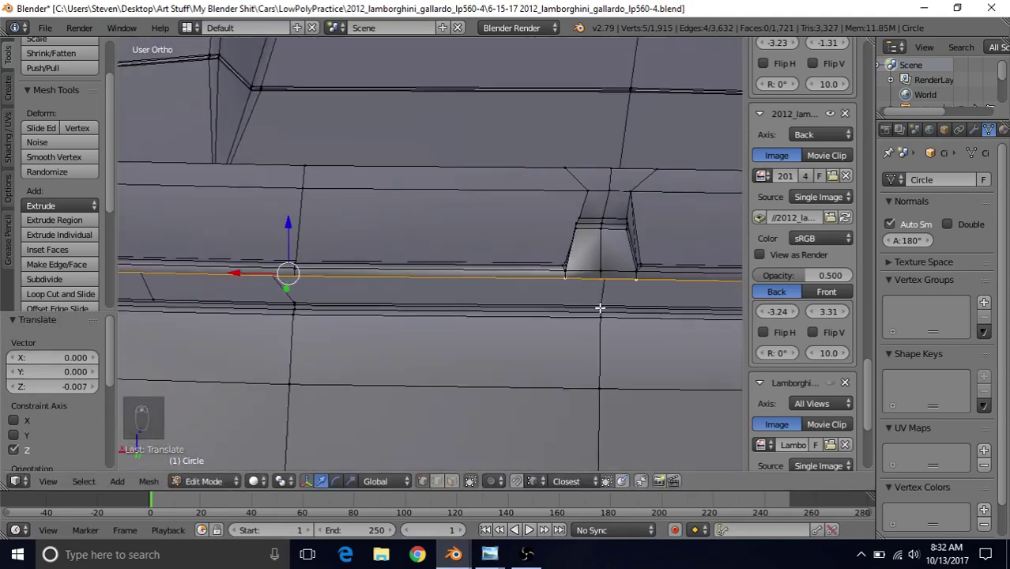
shift+middle_drag(582, 296, 462, 317)
scroll(469, 366, up, 2)
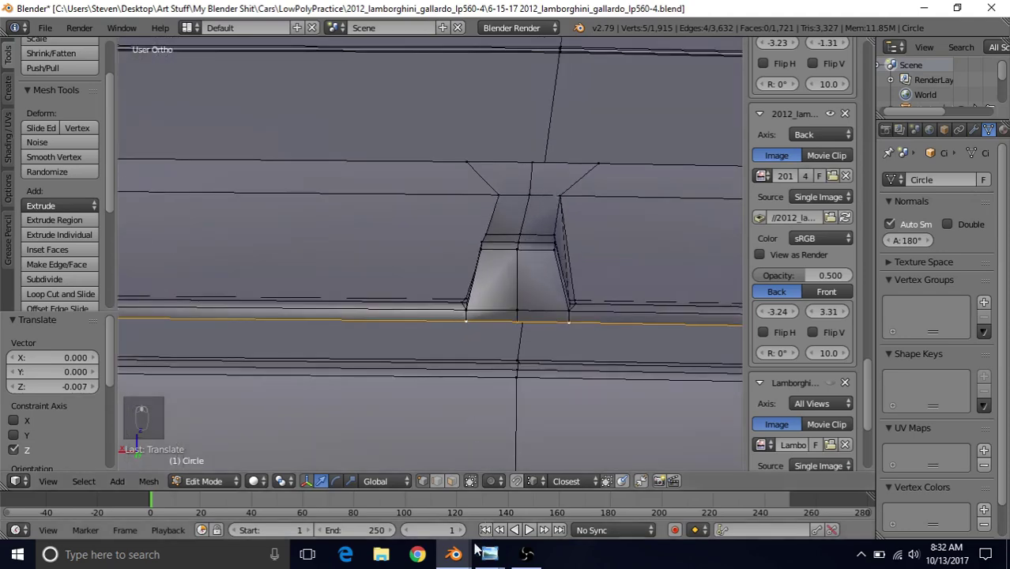
mouse_move(489, 554)
click(364, 528)
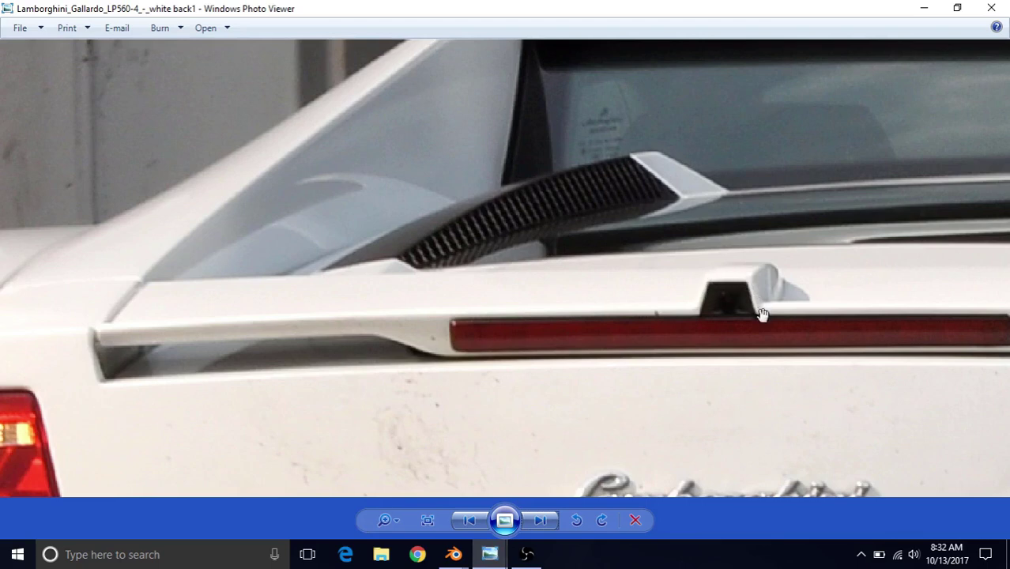
click(453, 554)
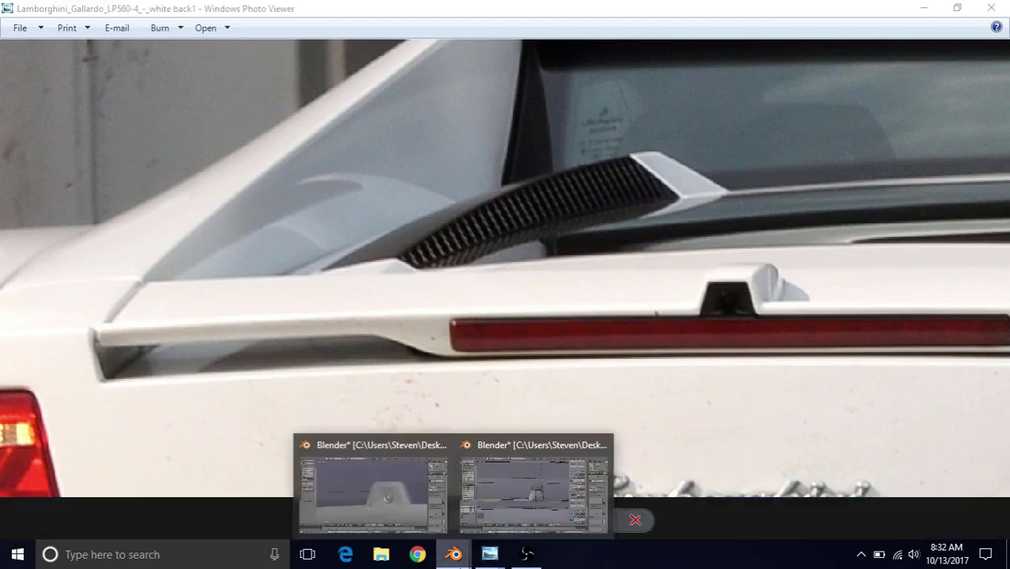
click(500, 506)
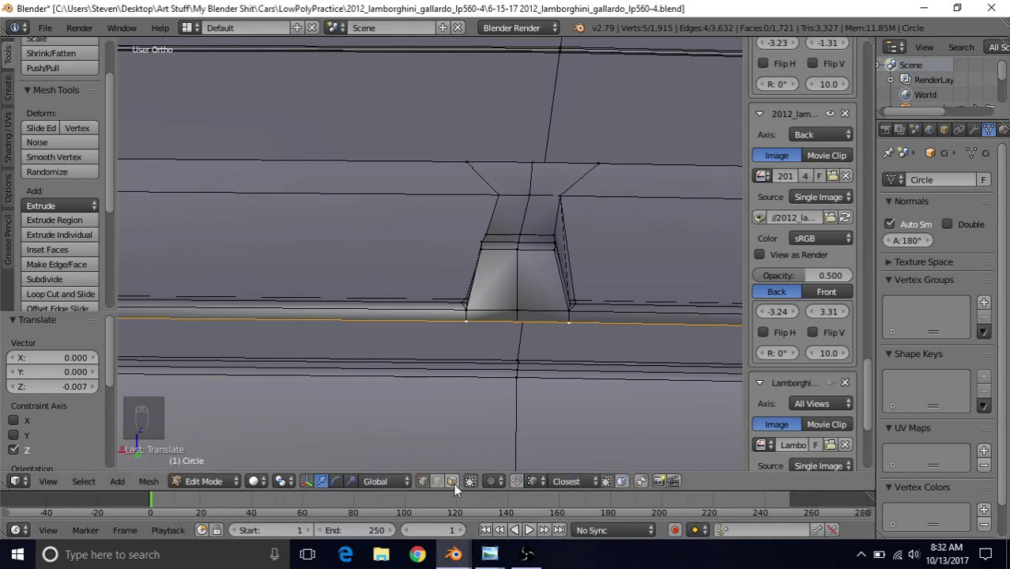
Step: Select the camera housing's rear faces in face mode and inset them with a thickness of 0.0073 and Boundary off
right_click(508, 287)
shift+right_click(499, 313)
shift+middle_drag(499, 313, 463, 305)
scroll(463, 306, up, 1)
scroll(464, 304, up, 2)
key(i)
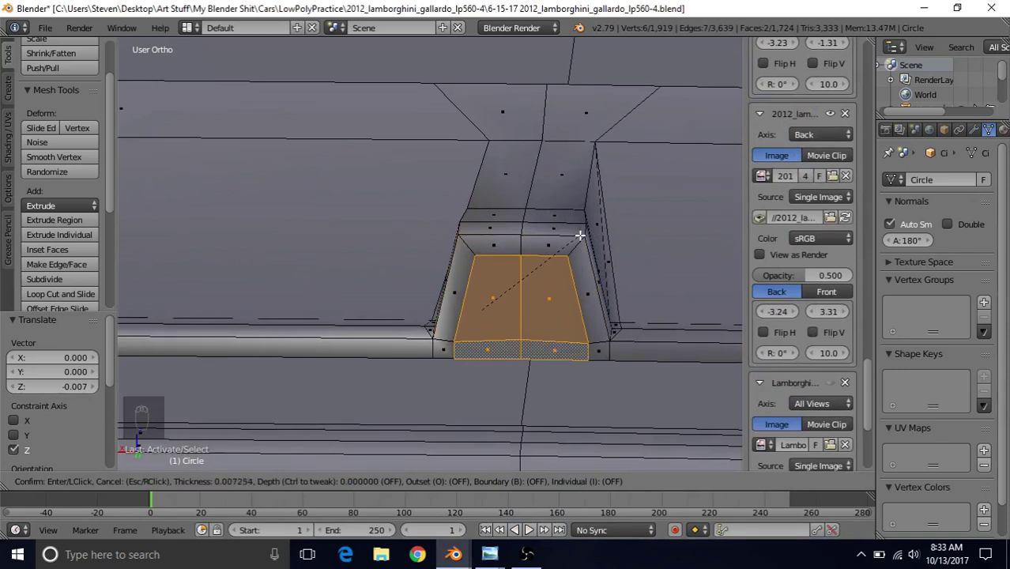
click(580, 236)
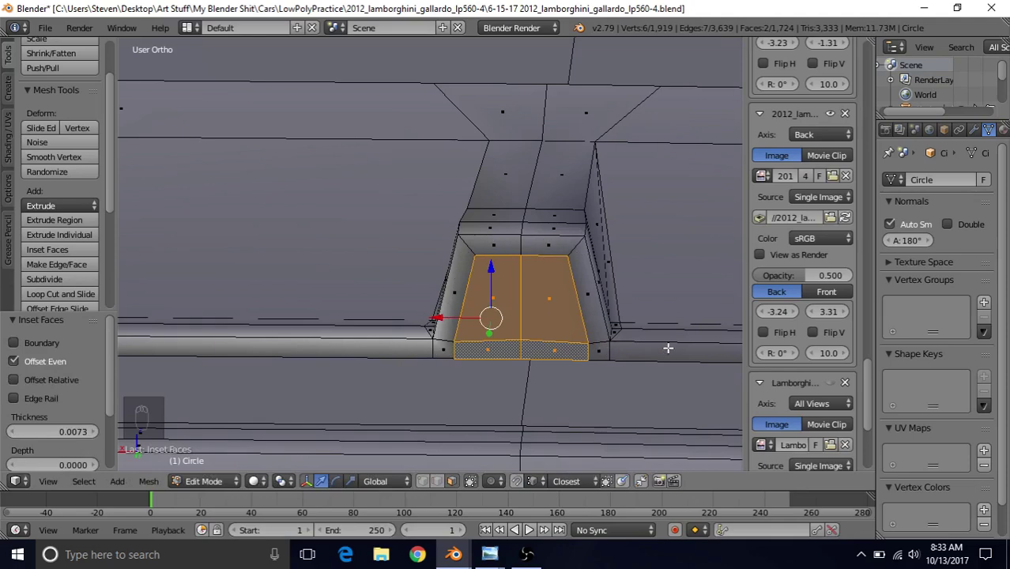
Step: Return to Object Mode and study the camera recess and brake light up close in the white back1 photo
key(Tab)
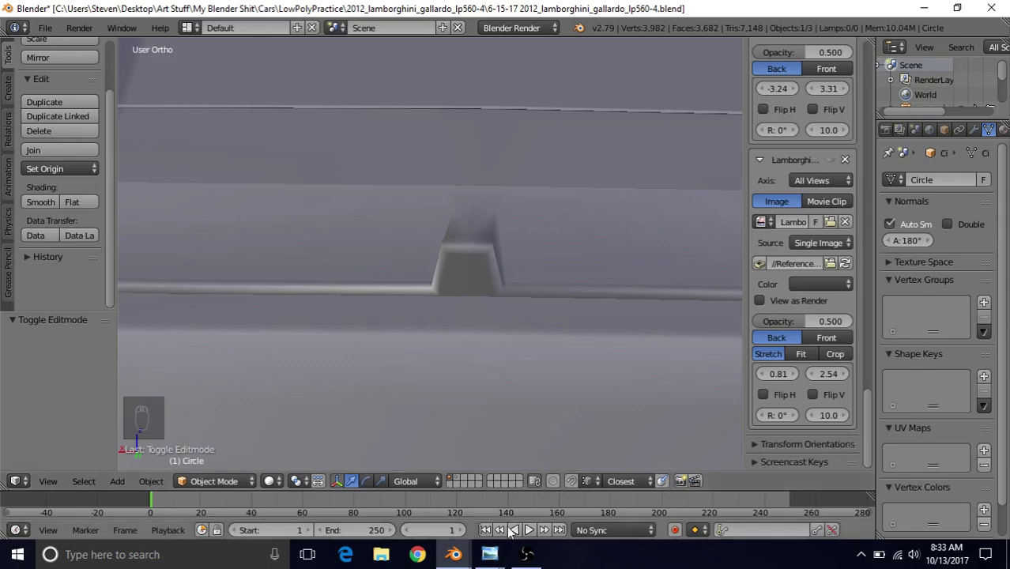
mouse_move(490, 554)
click(332, 483)
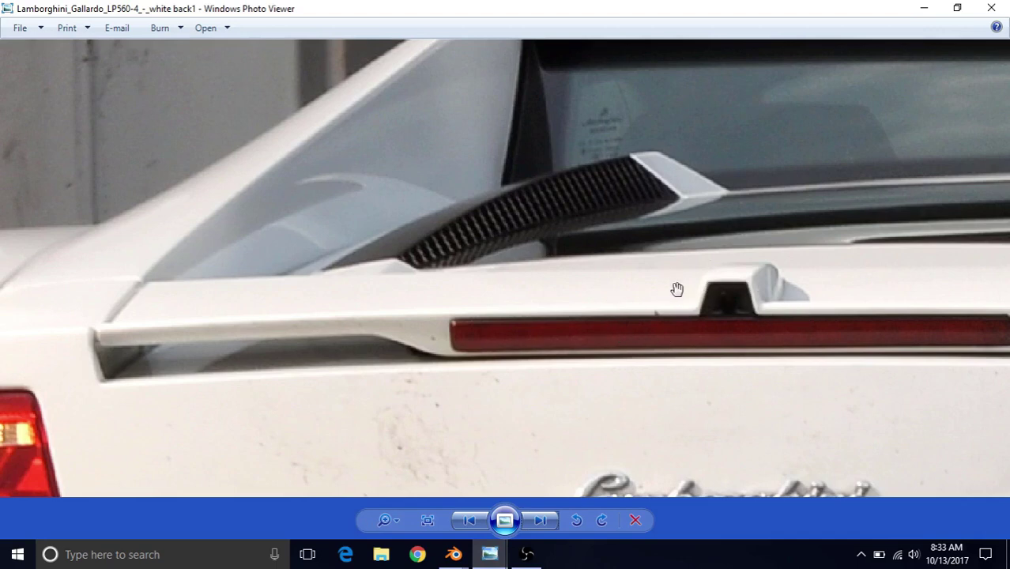
drag(727, 307, 716, 303)
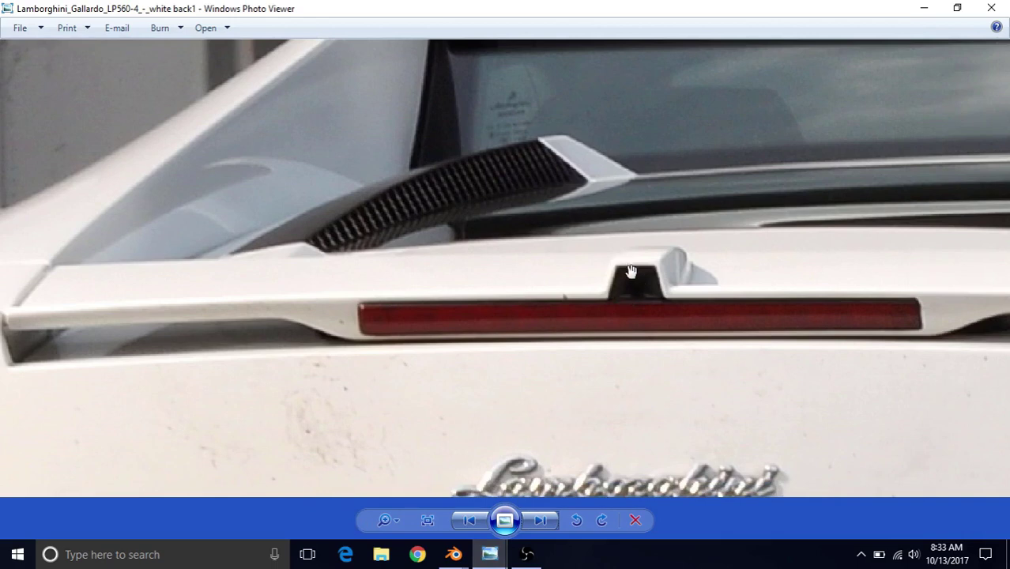
scroll(630, 269, up, 2)
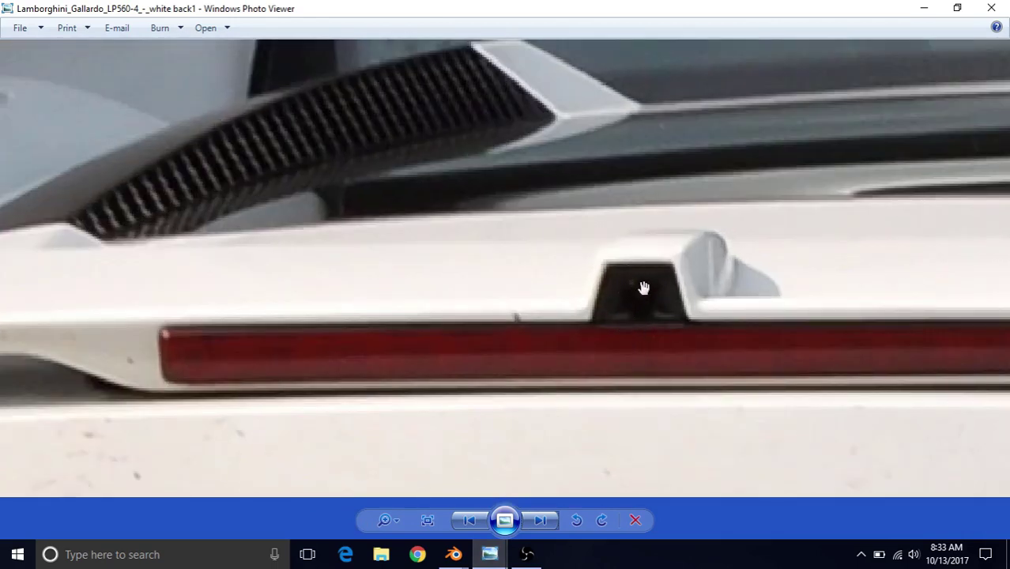
scroll(539, 329, down, 1)
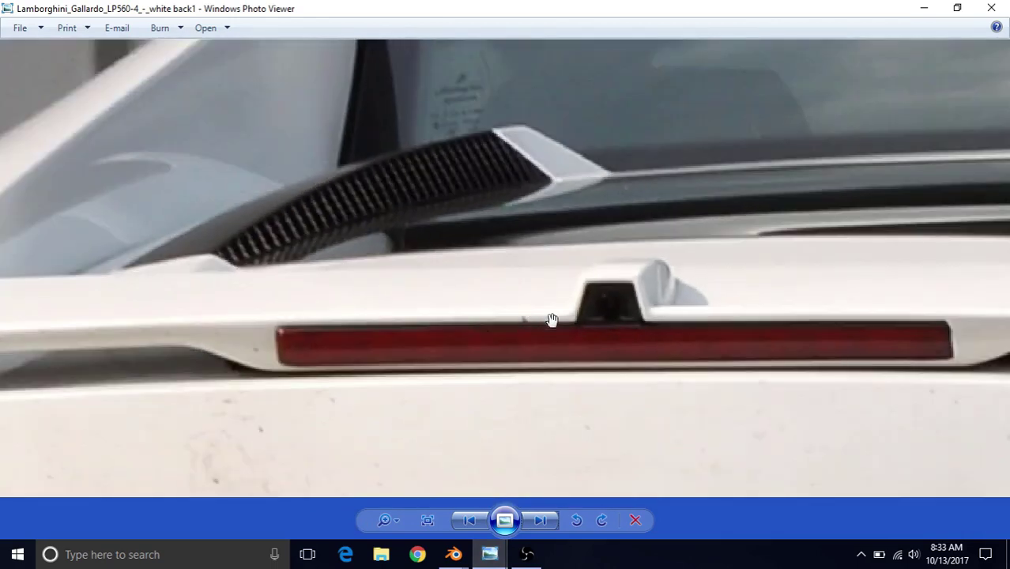
scroll(550, 321, down, 1)
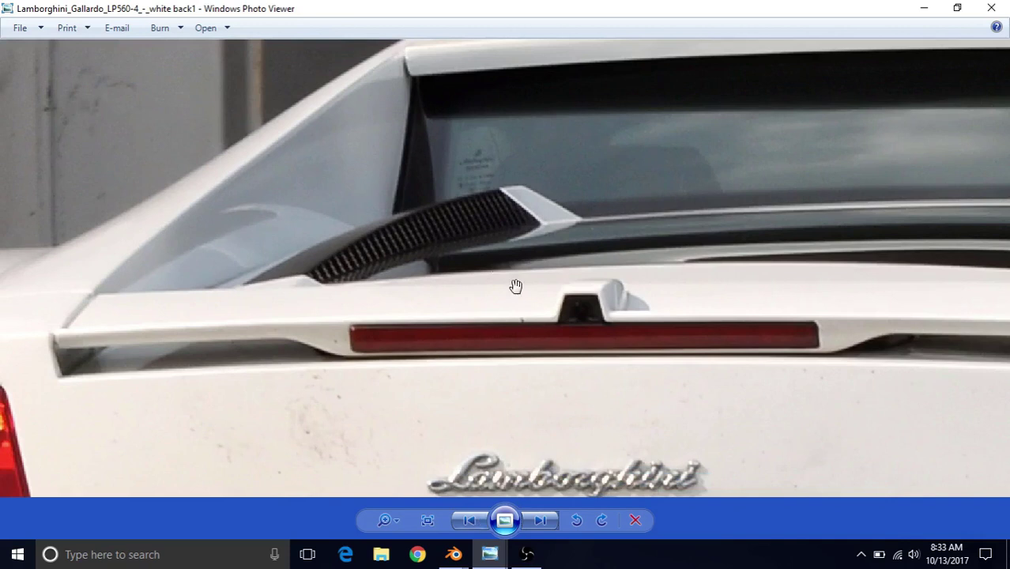
click(455, 554)
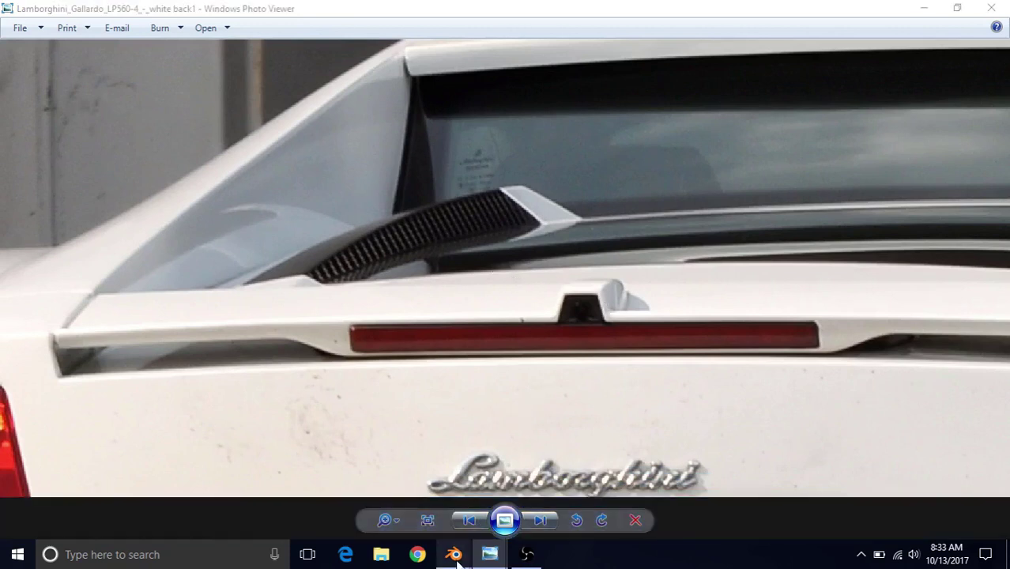
Step: Examine the finished camera housing and lens in the "practice19 back fin and backup camera" Blender file, and return to the working file
middle_drag(587, 309, 639, 234)
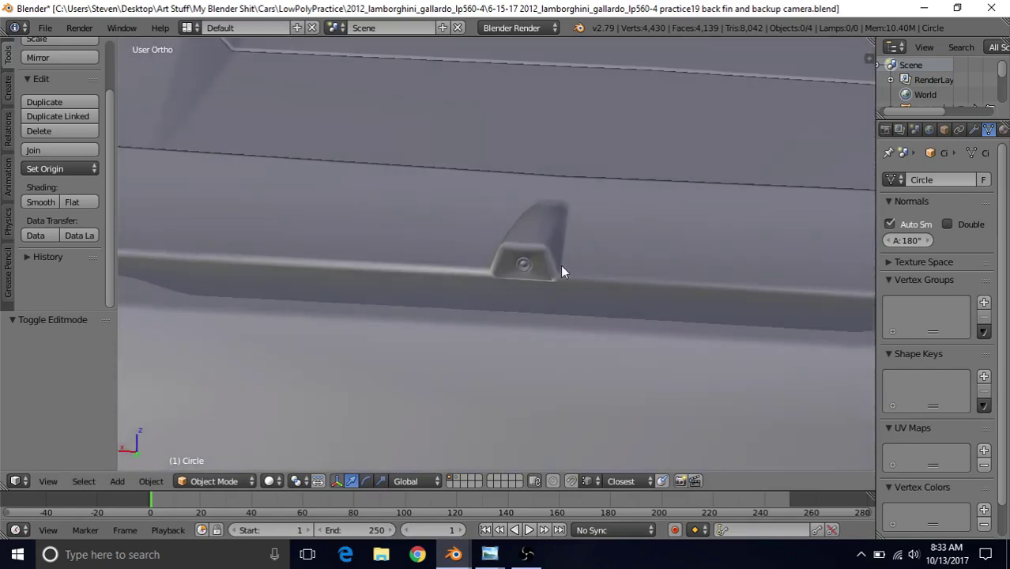
scroll(562, 272, up, 2)
middle_drag(551, 286, 518, 232)
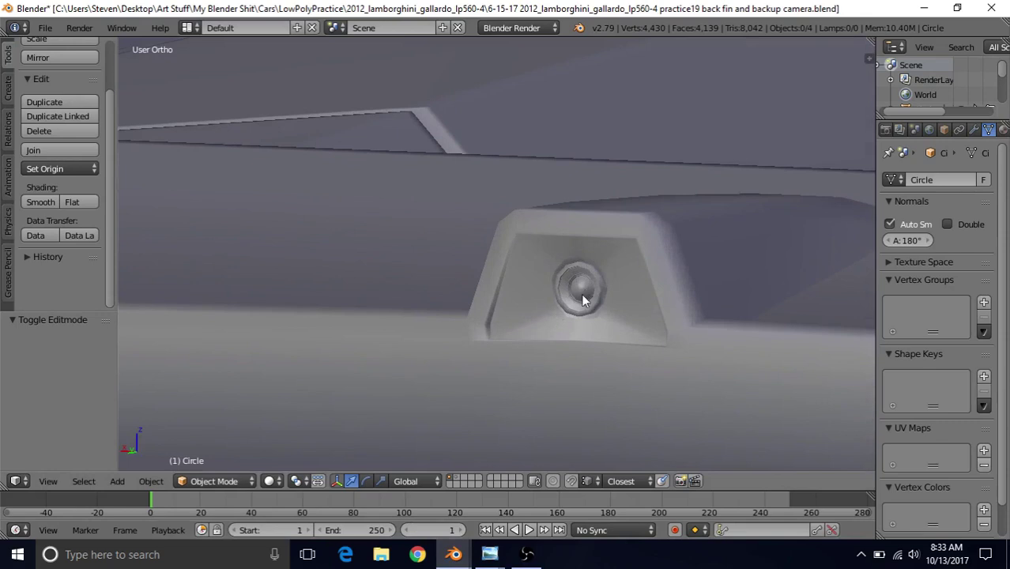
scroll(581, 297, down, 1)
middle_drag(581, 297, 512, 280)
scroll(512, 279, up, 2)
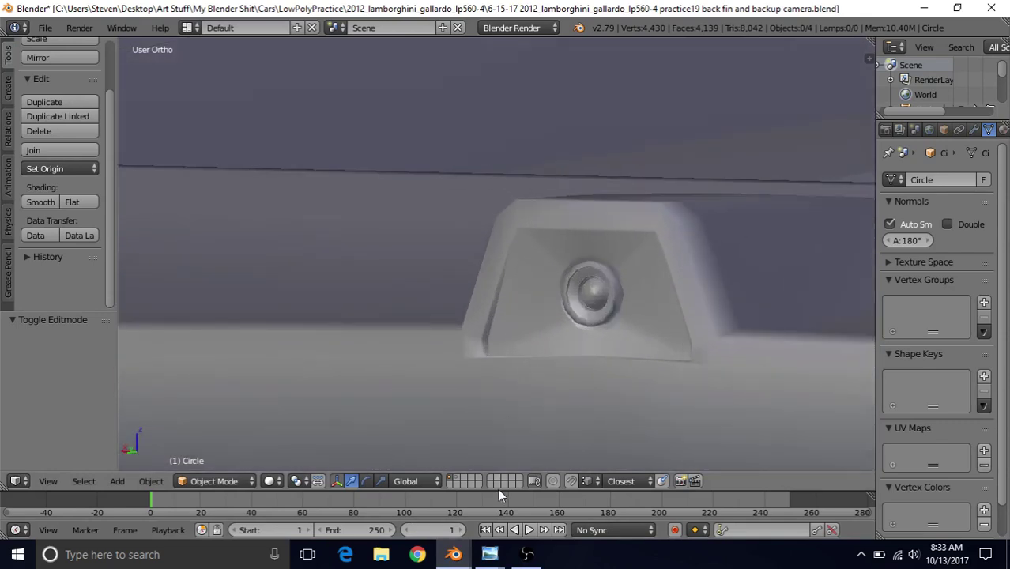
mouse_move(490, 555)
click(500, 517)
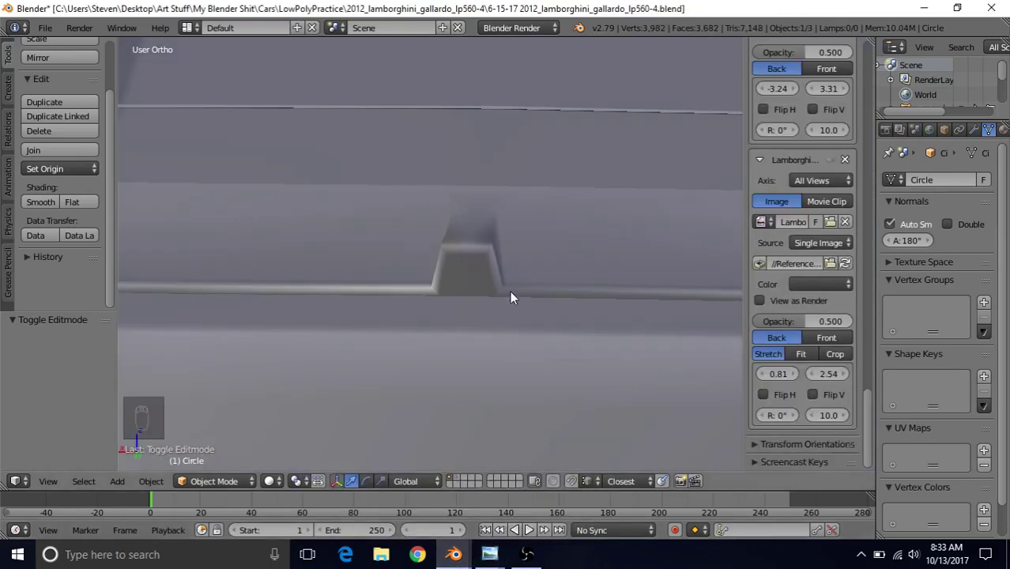
Step: Enter Edit Mode and inset the housing's inner rear faces again by 0.0005 with Boundary off
key(Tab)
scroll(507, 288, up, 2)
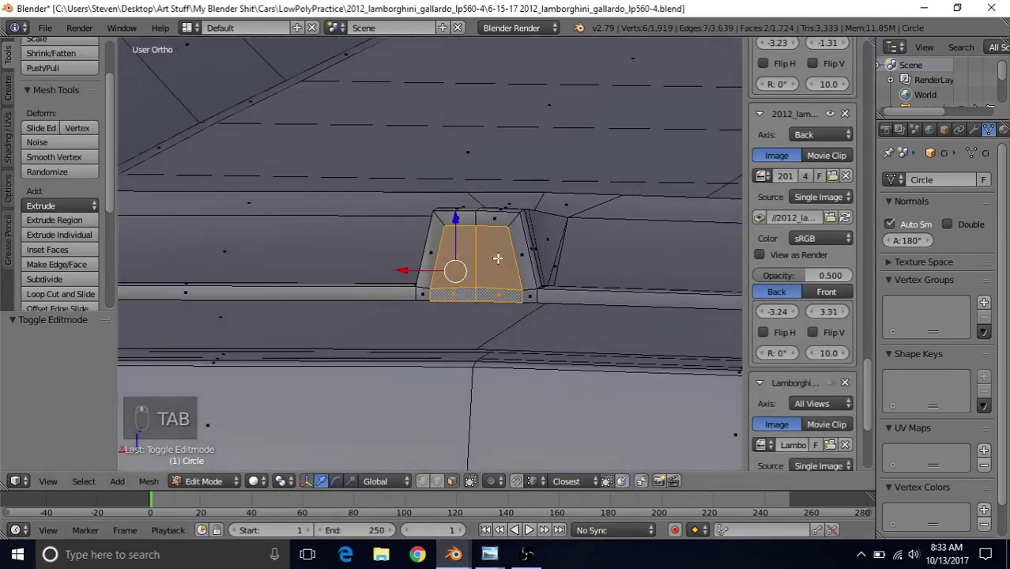
scroll(498, 258, up, 3)
key(i)
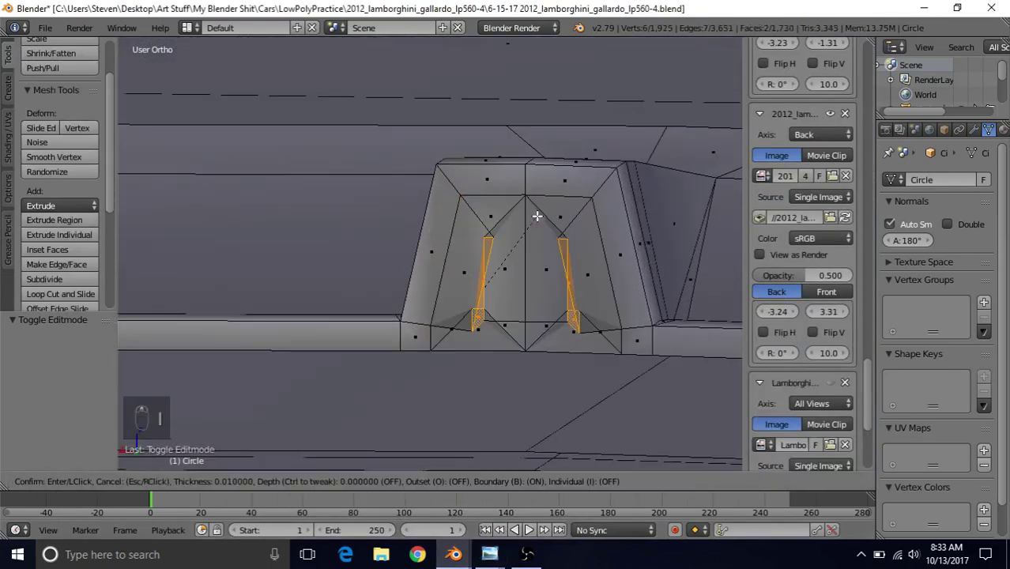
key(b)
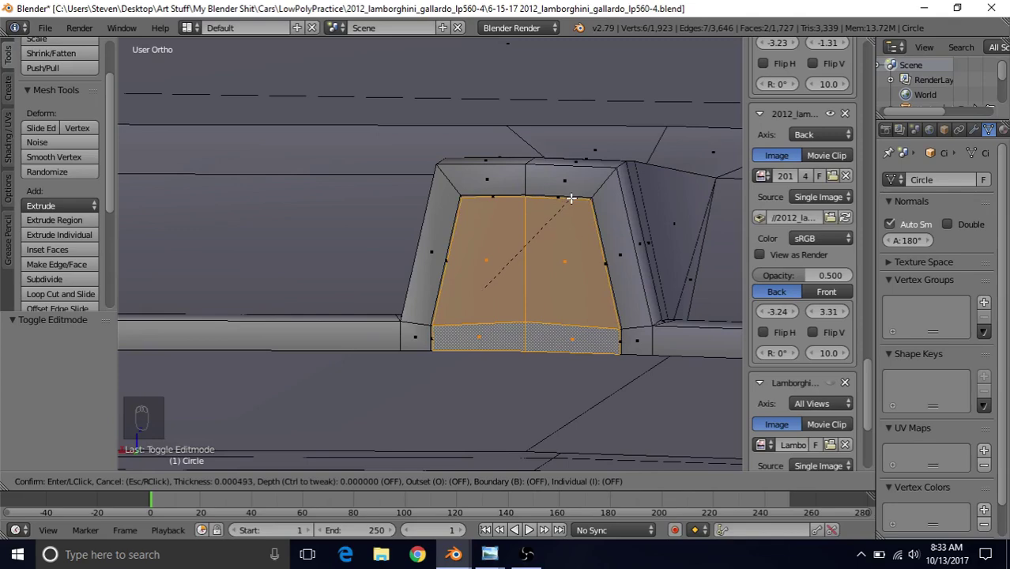
click(571, 201)
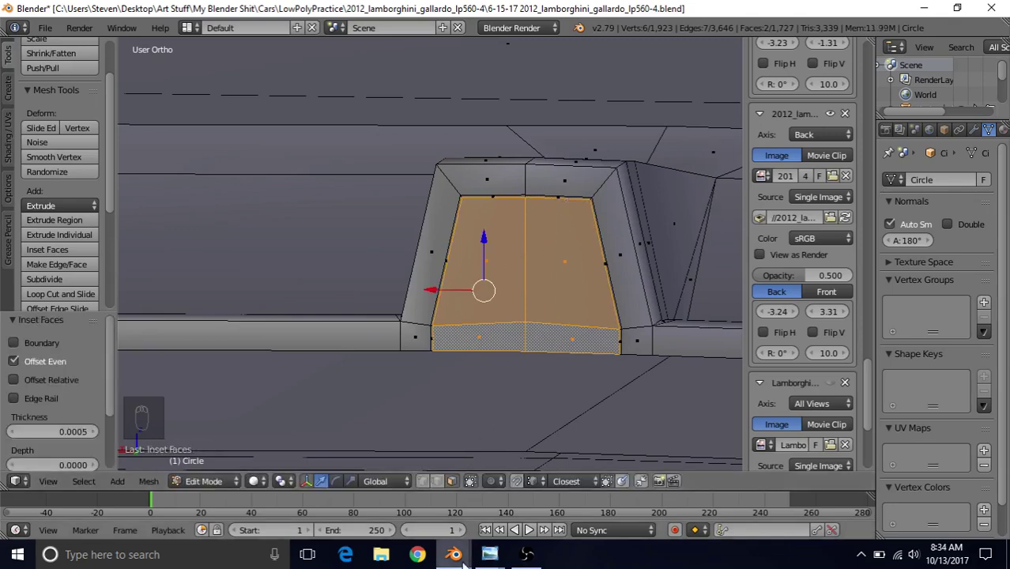
Step: Inspect the wireframe around the camera recess in the practice19 reference file, and return to the working file
mouse_move(453, 555)
click(406, 512)
key(Tab)
scroll(512, 315, up, 1)
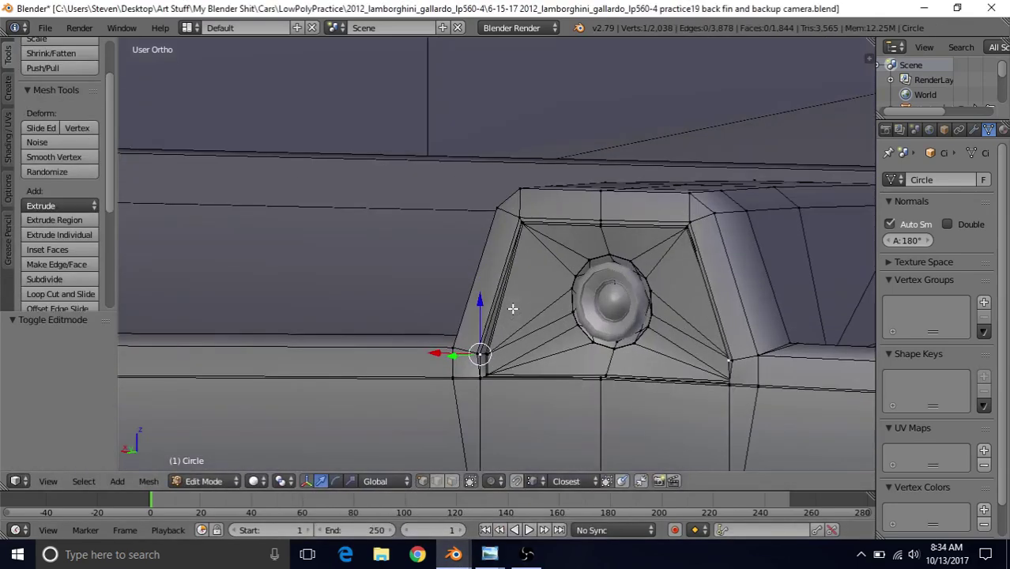
key(Tab)
click(453, 554)
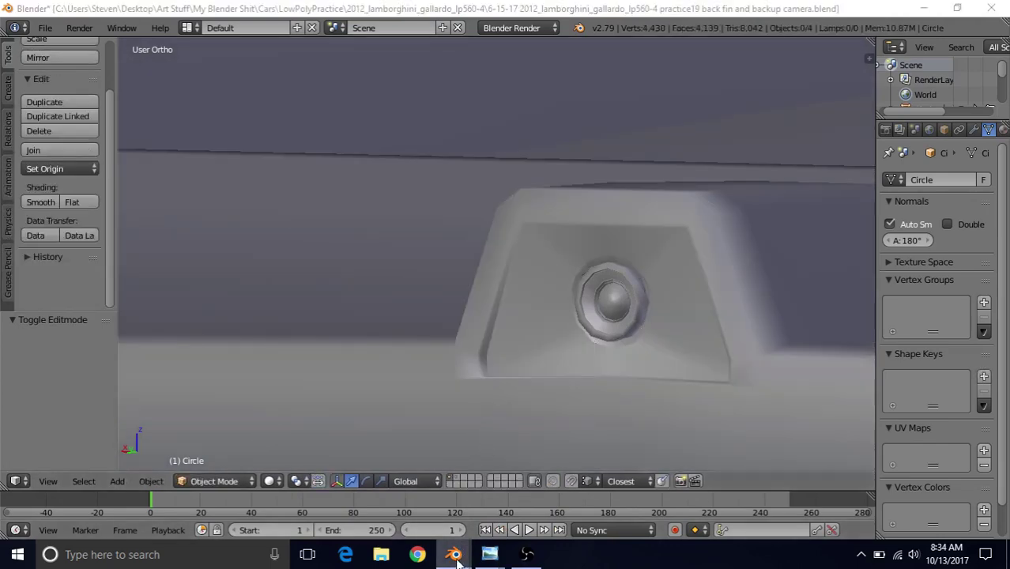
click(538, 490)
Step: Merge the two close vertices at the lower corner of the housing's thin inset border using At Last
scroll(439, 408, up, 3)
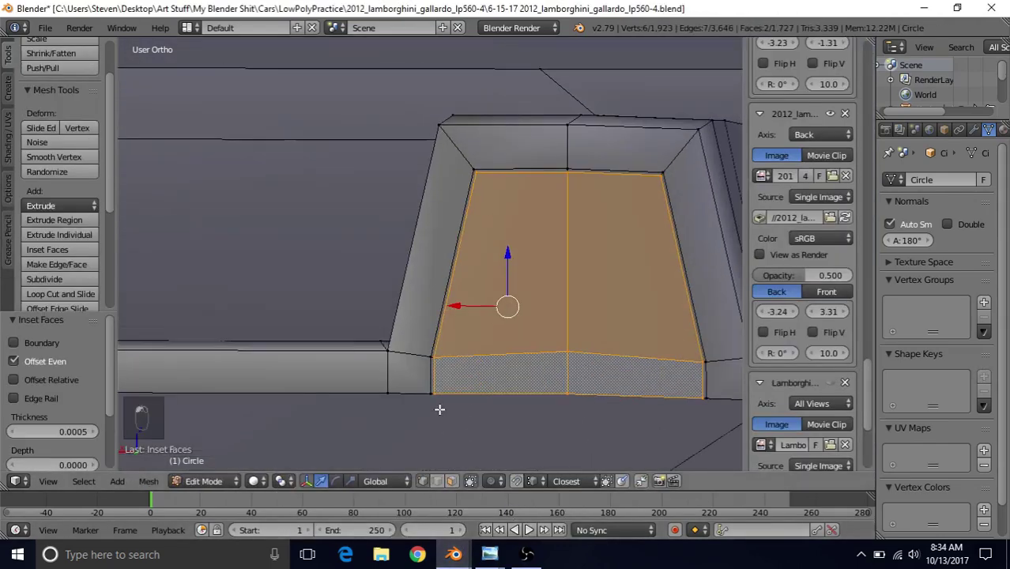
right_click(332, 367)
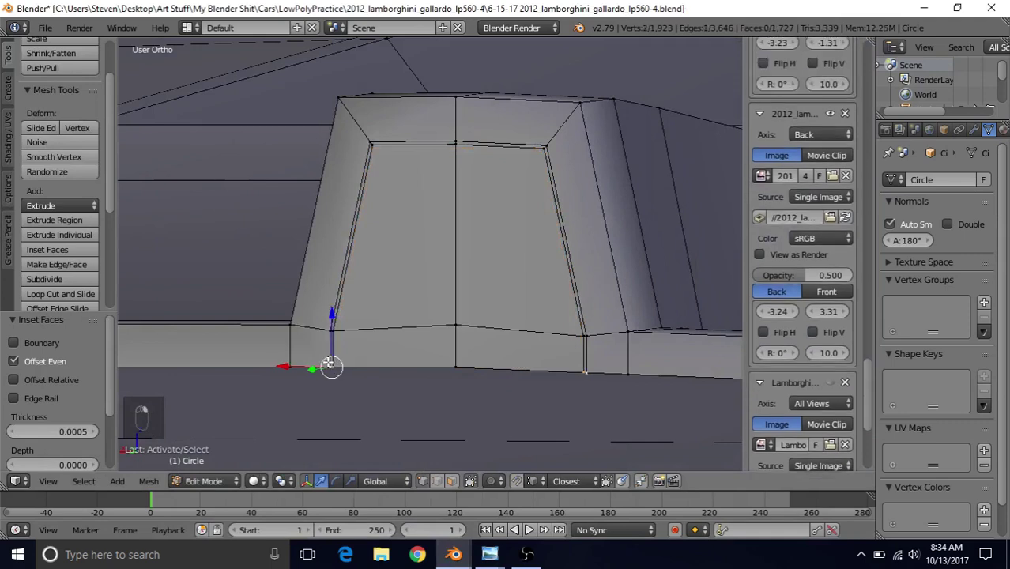
key(alt+m)
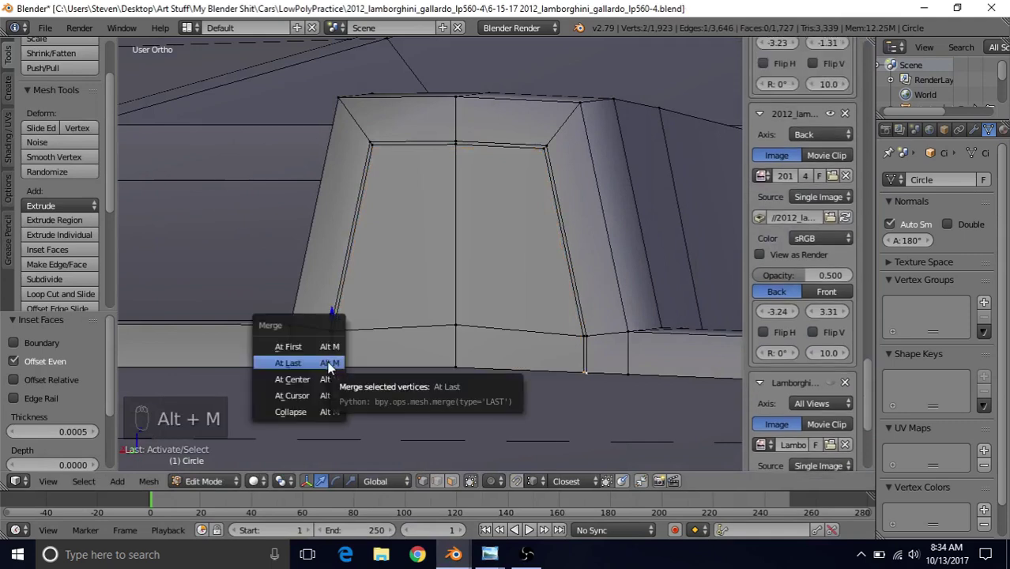
click(330, 364)
middle_drag(409, 313, 391, 328)
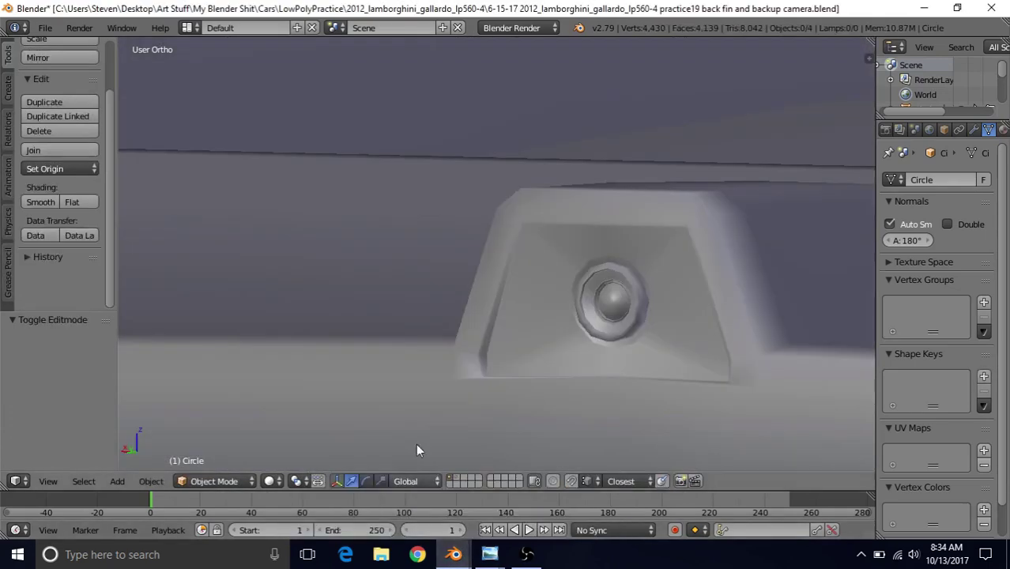
Step: Examine the recess's lower corner vertices in Edit Mode in the practice19 file, and return to the working file
key(Tab)
right_click(484, 353)
scroll(486, 358, up, 3)
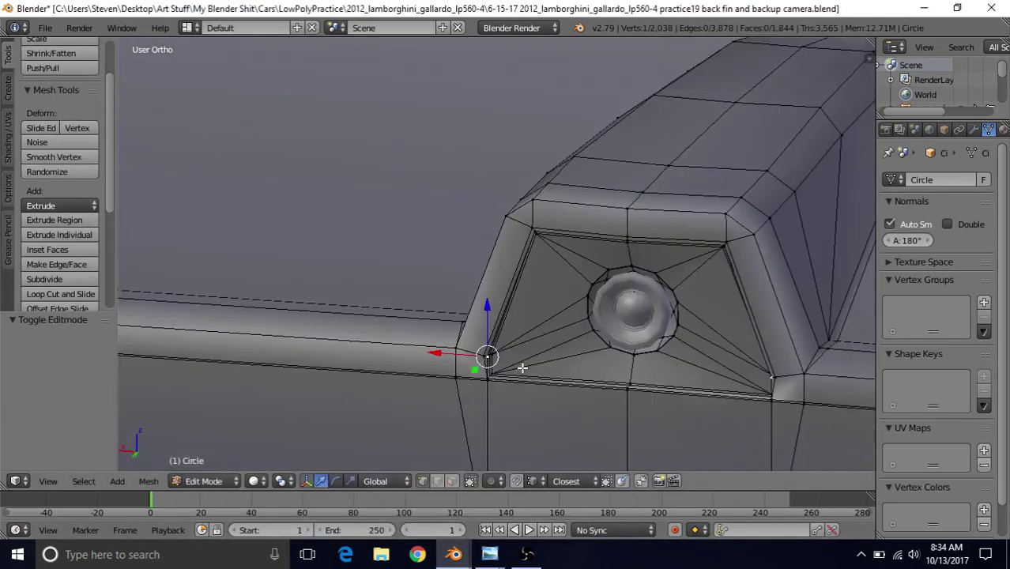
middle_drag(518, 361, 499, 349)
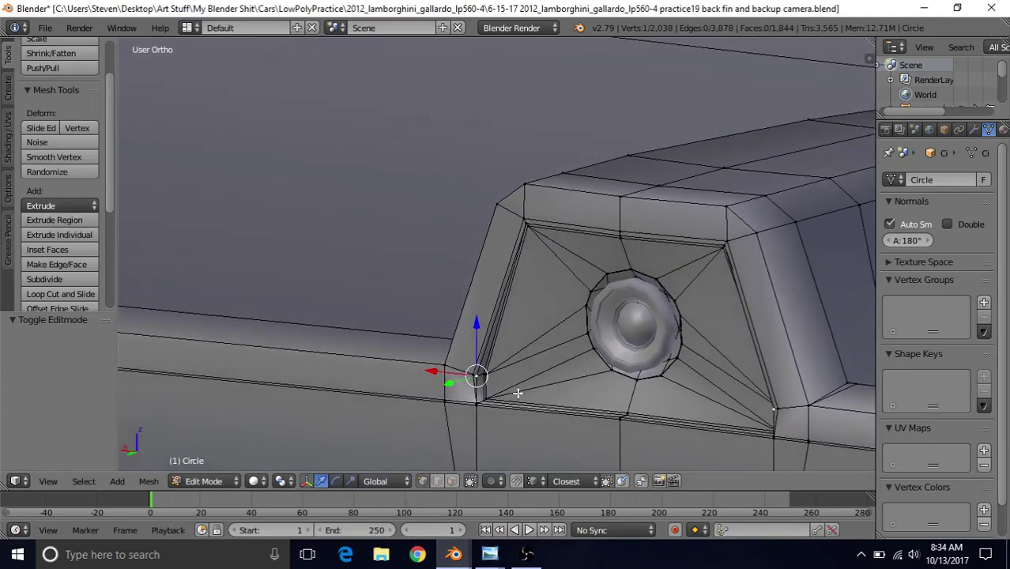
mouse_move(453, 554)
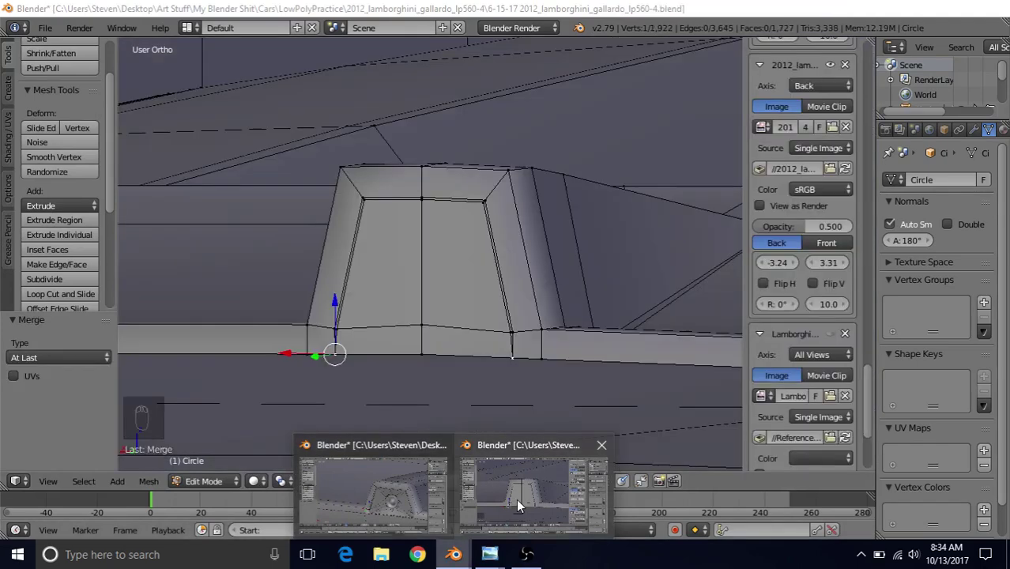
click(517, 499)
Step: Extrude the camera housing's inner rear faces, including the lower strip, and move the extrusion -0.004 along the Y axis
click(451, 481)
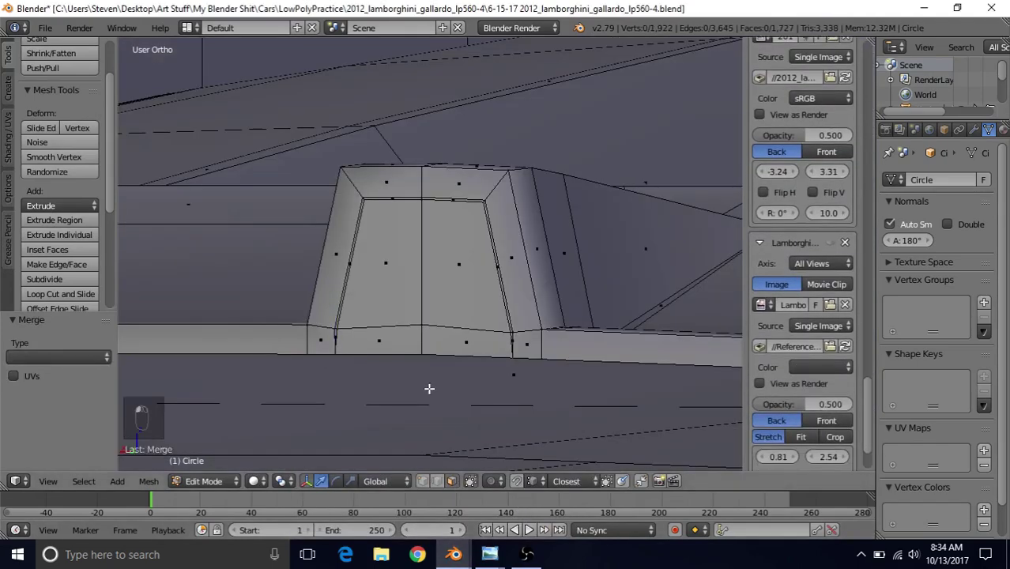
right_click(379, 340)
shift+right_click(401, 285)
shift+middle_drag(401, 284, 434, 322)
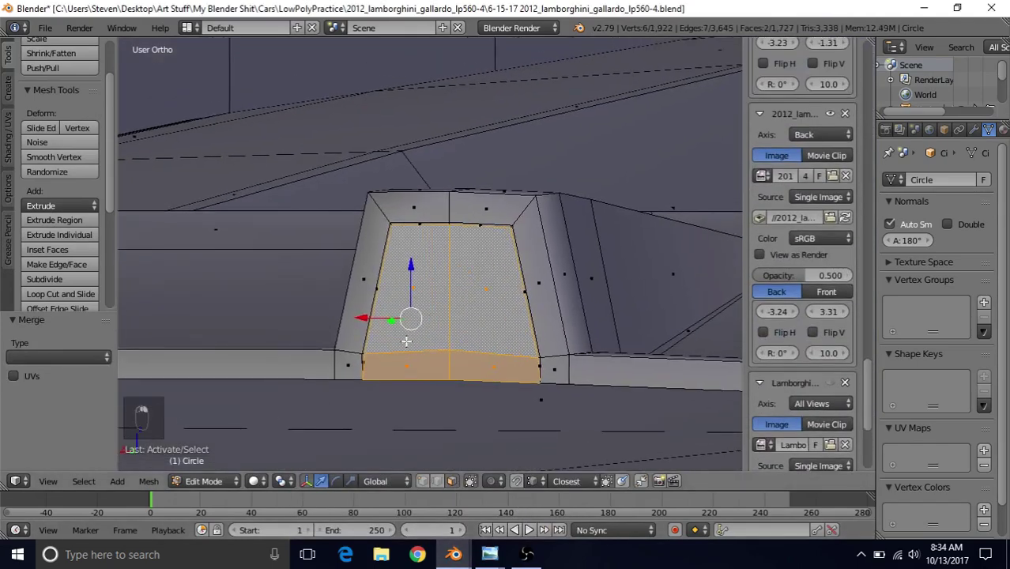
key(e)
middle_drag(406, 286, 375, 314)
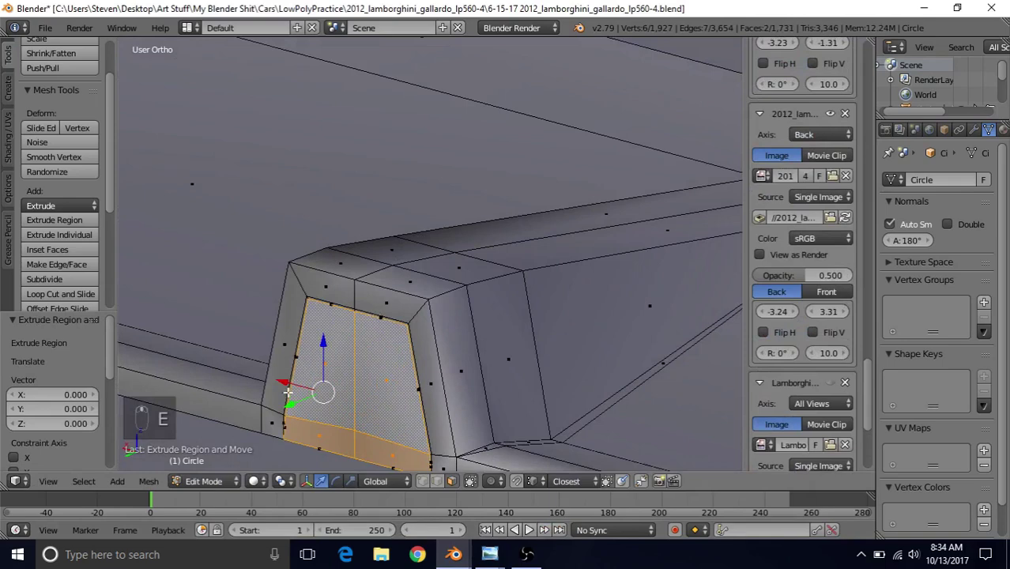
key(e)
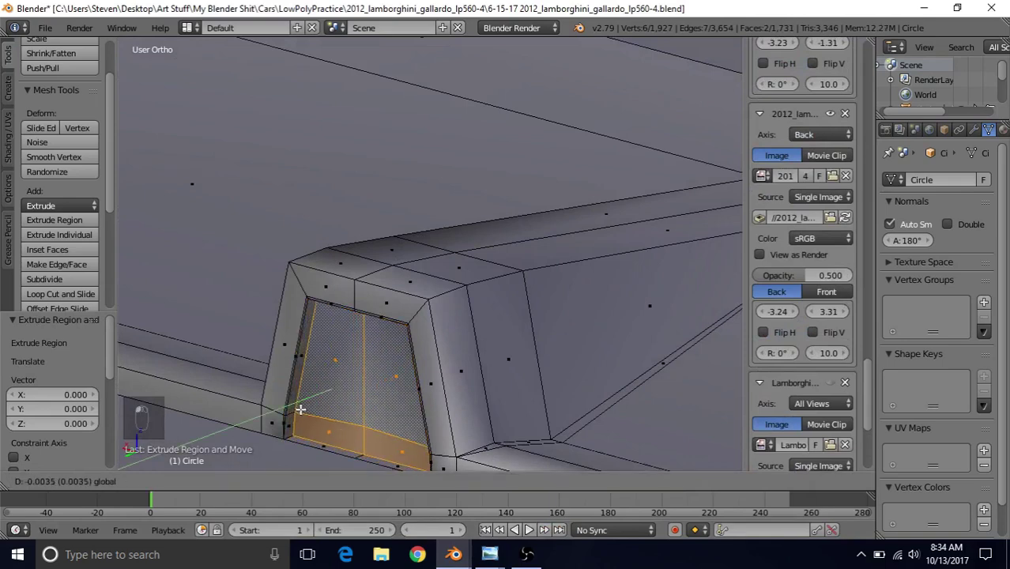
click(300, 408)
middle_drag(302, 387, 361, 303)
middle_drag(405, 255, 438, 415)
click(452, 481)
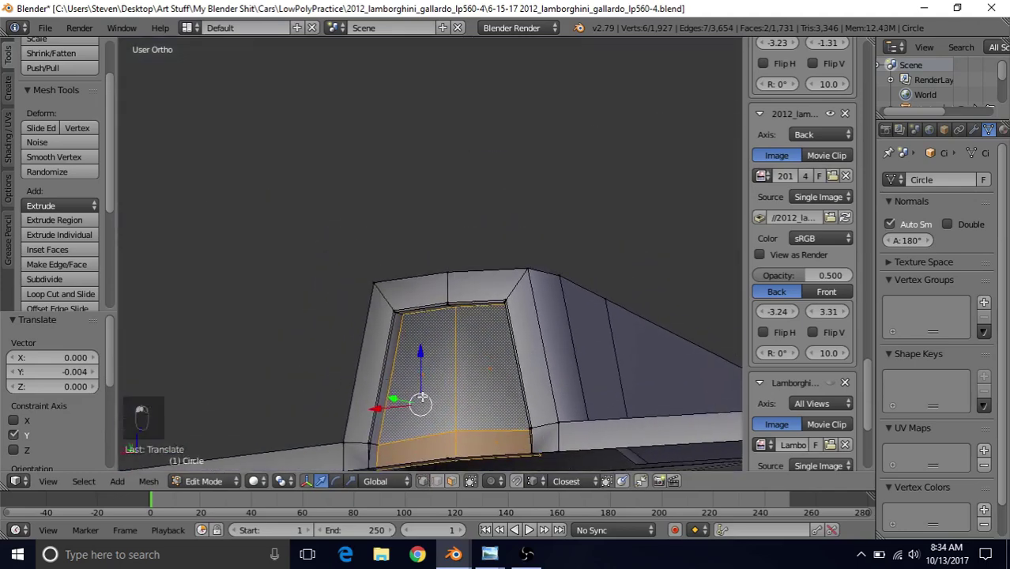
shift+middle_drag(401, 336, 398, 304)
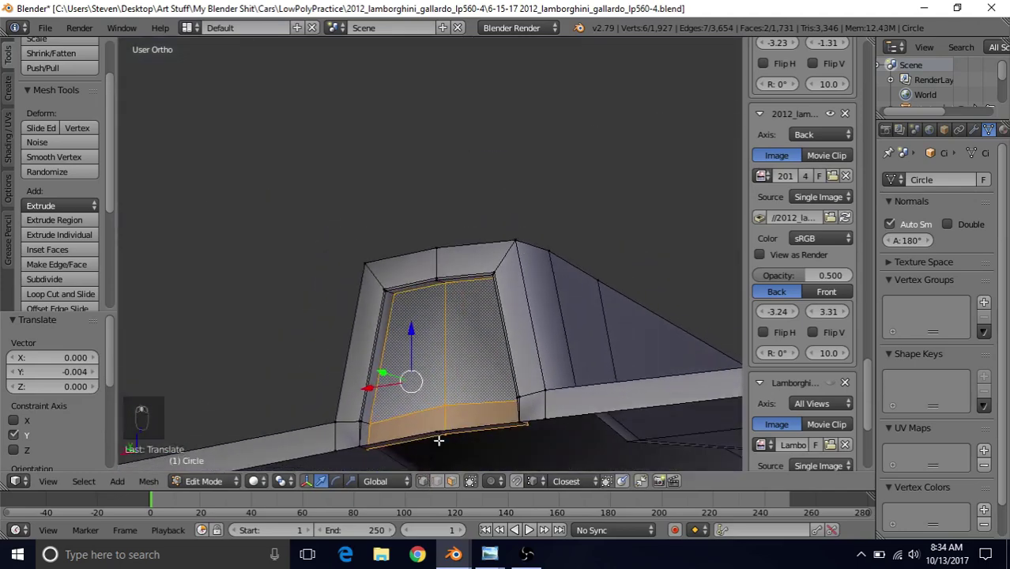
Step: Merge the recess's upper corner and upper middle inner vertices into the adjacent thin border vertices using At Last
key(1)
right_click(396, 313)
scroll(402, 321, up, 3)
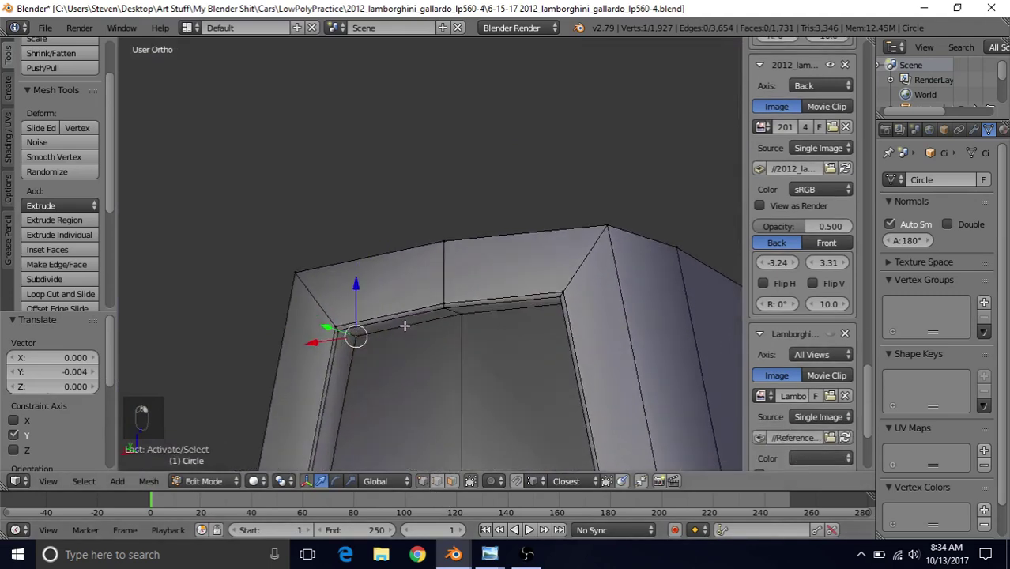
shift+right_click(346, 333)
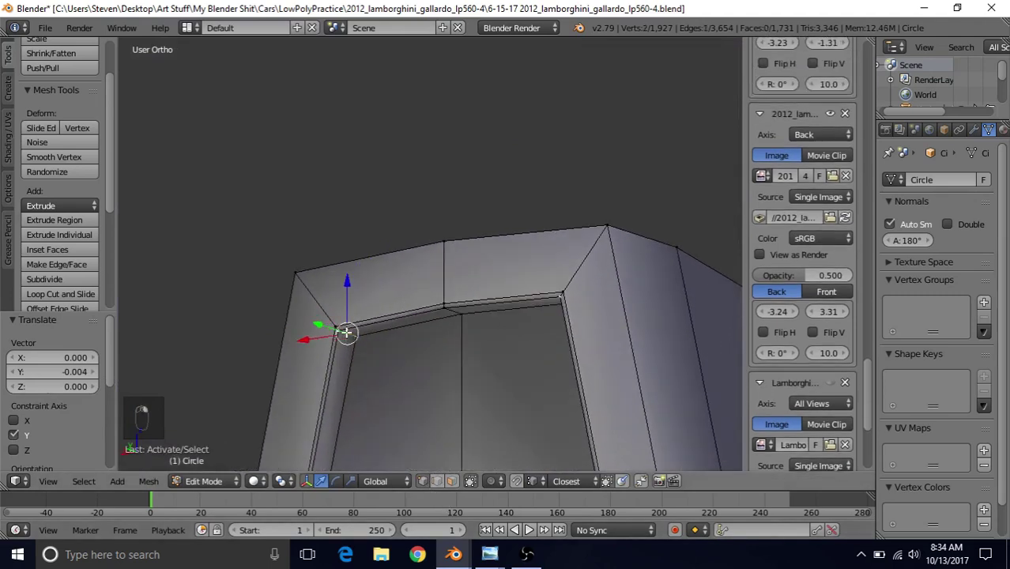
key(alt+m)
click(342, 332)
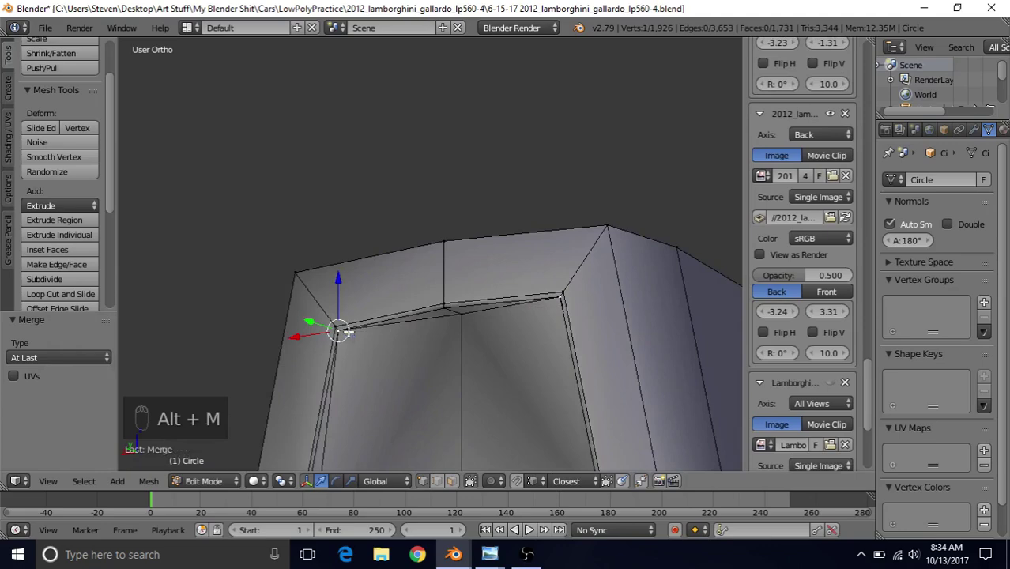
right_click(461, 315)
shift+right_click(447, 310)
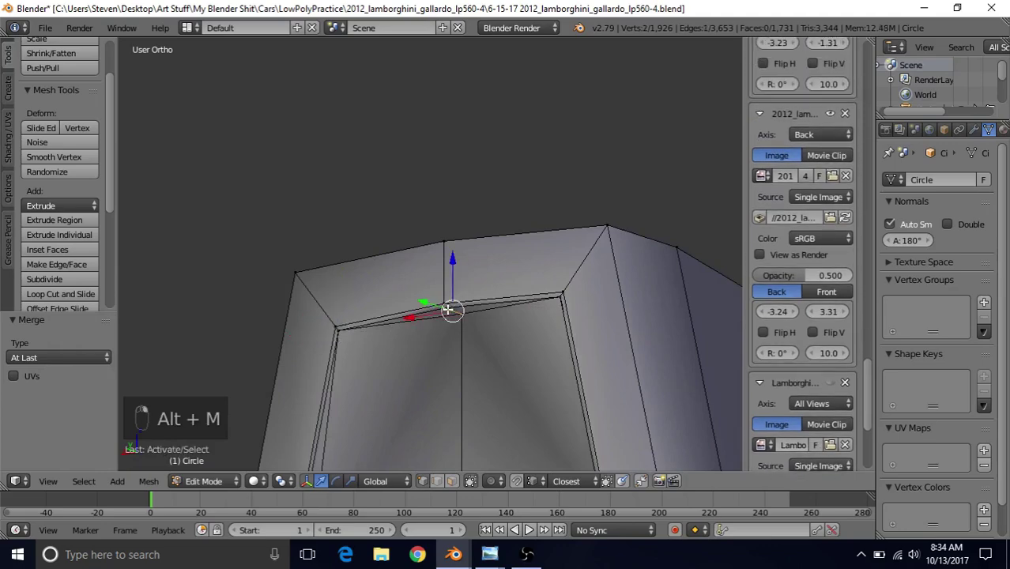
key(alt+m)
click(444, 309)
Step: Check the recessed camera housing's shading in Object Mode, and return to Edit Mode
middle_drag(444, 310, 419, 338)
key(Tab)
scroll(411, 392, up, 5)
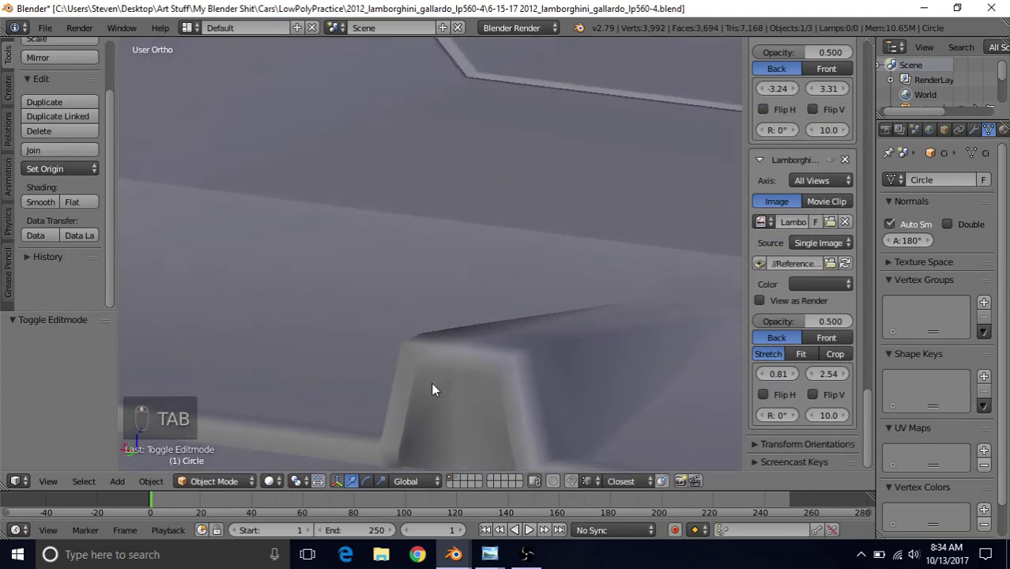
scroll(431, 388, down, 2)
key(Tab)
Step: Compare the recess's lower corner and border wireframe in the practice19 file with the working file
mouse_move(454, 554)
click(564, 498)
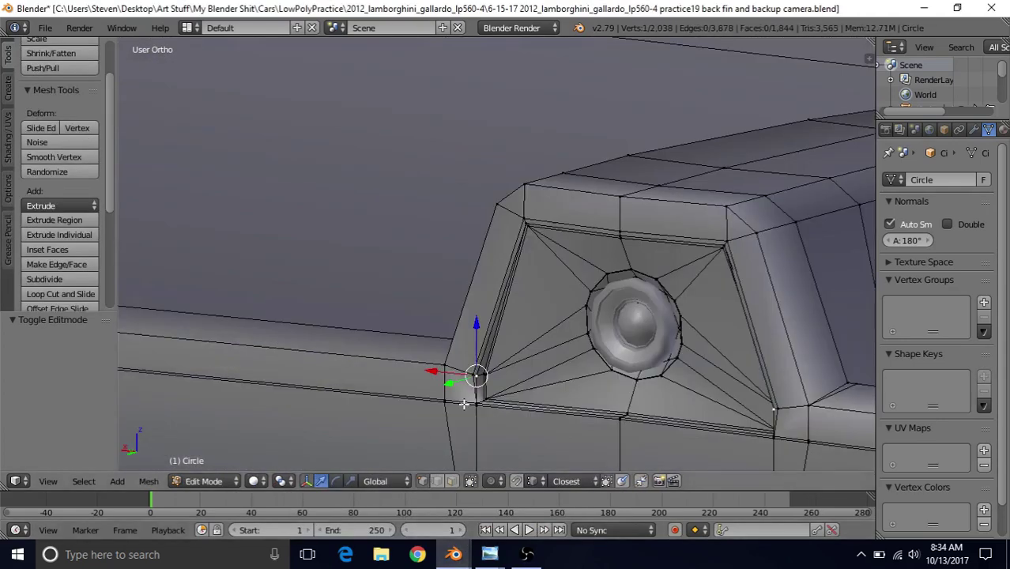
middle_drag(472, 356, 468, 354)
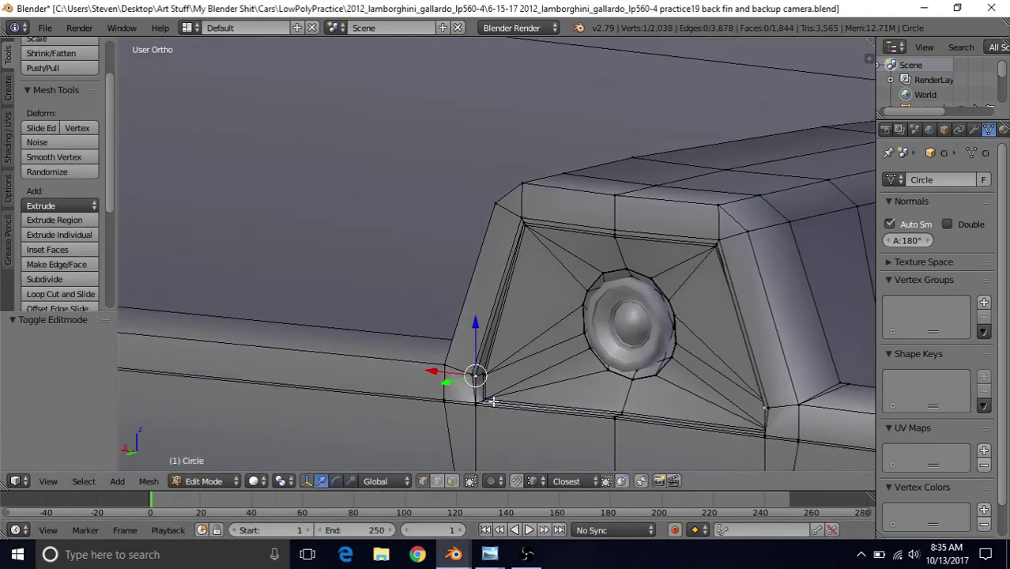
mouse_move(454, 554)
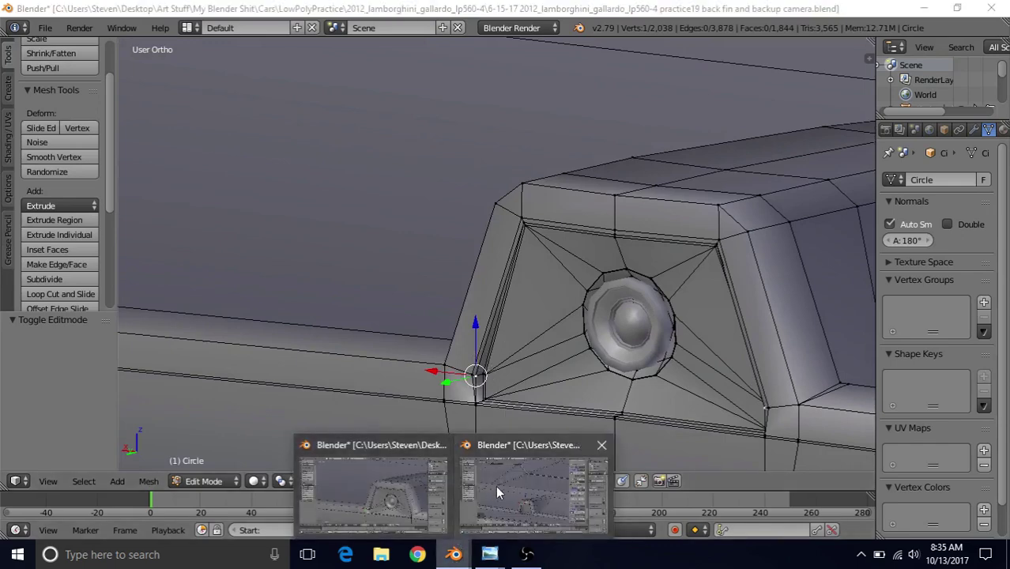
click(496, 486)
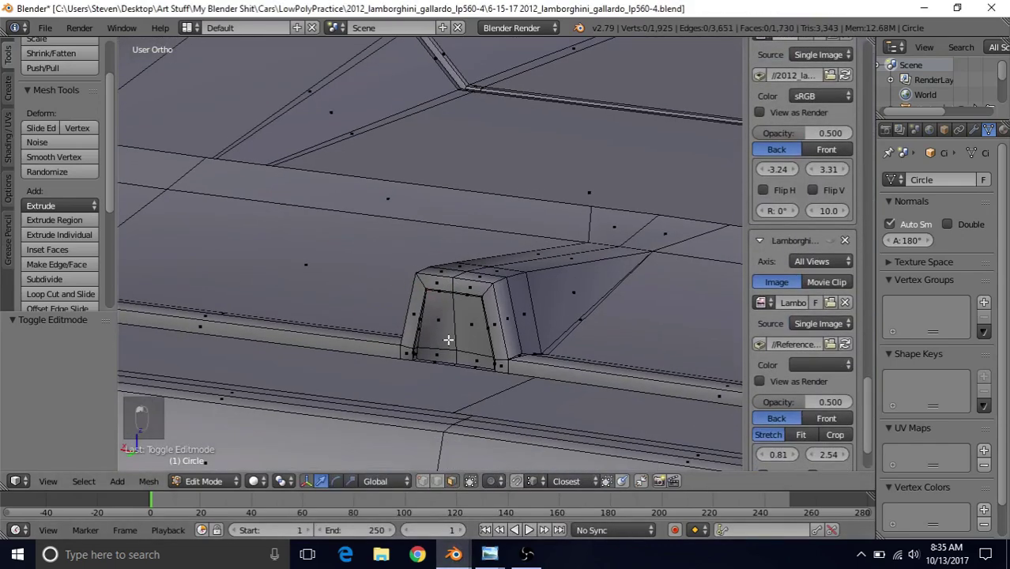
mouse_move(448, 546)
click(409, 499)
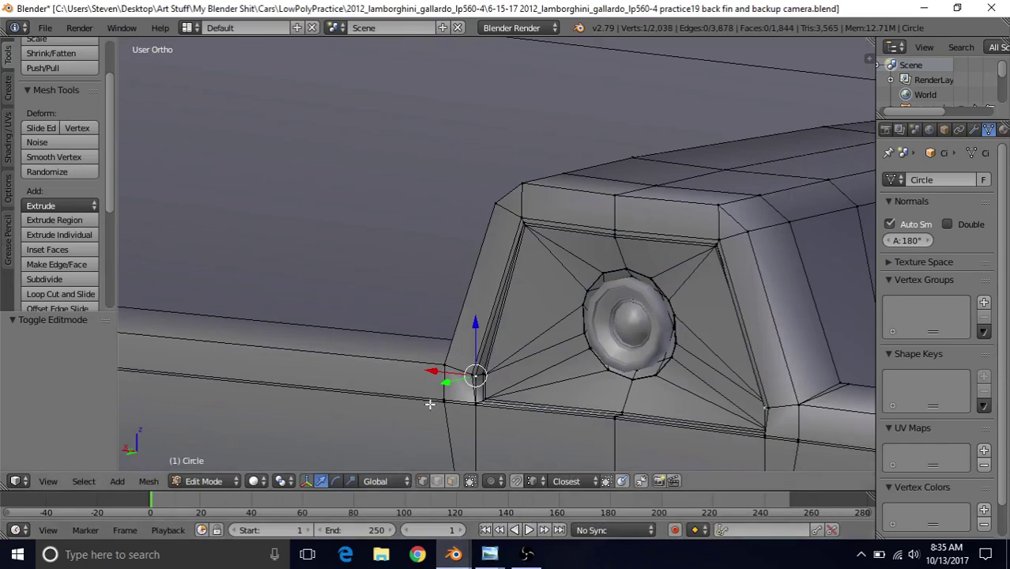
middle_drag(429, 405, 453, 404)
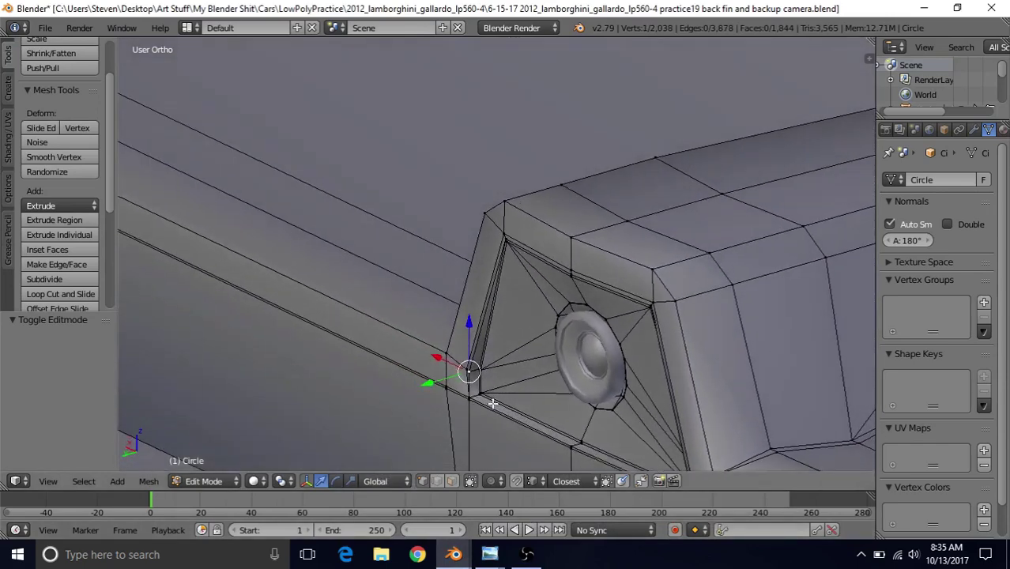
mouse_move(454, 554)
click(484, 511)
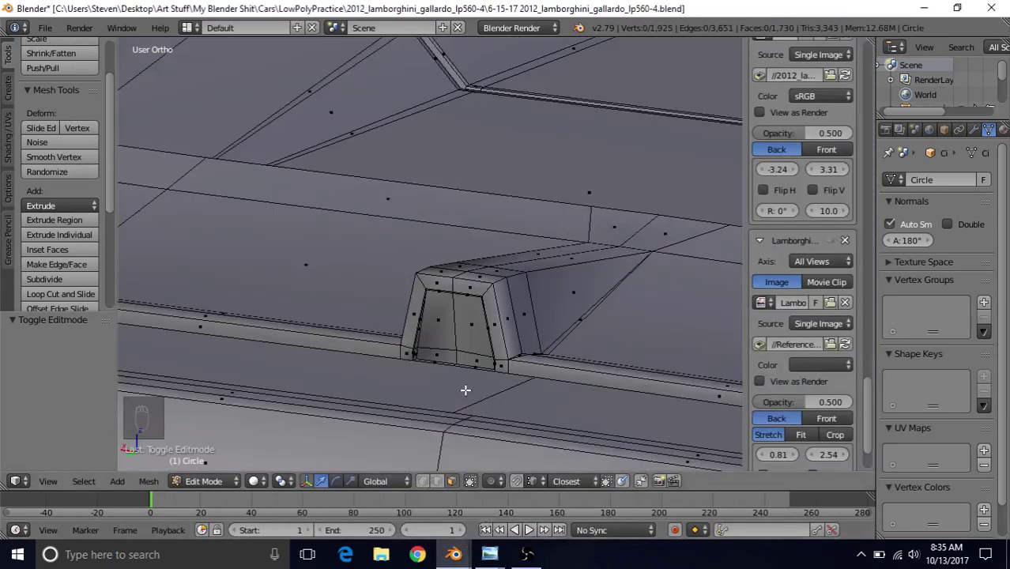
Step: Select the housing's recessed rear faces and inset them by 0.0001 with Boundary off
middle_drag(431, 363, 445, 360)
scroll(444, 360, up, 2)
click(446, 362)
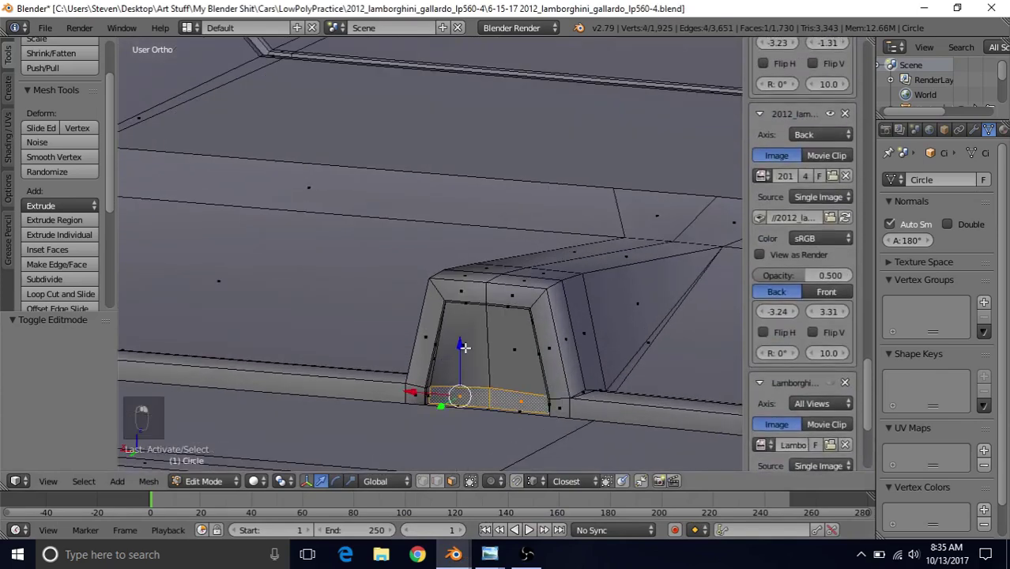
shift+click(460, 371)
scroll(460, 371, up, 5)
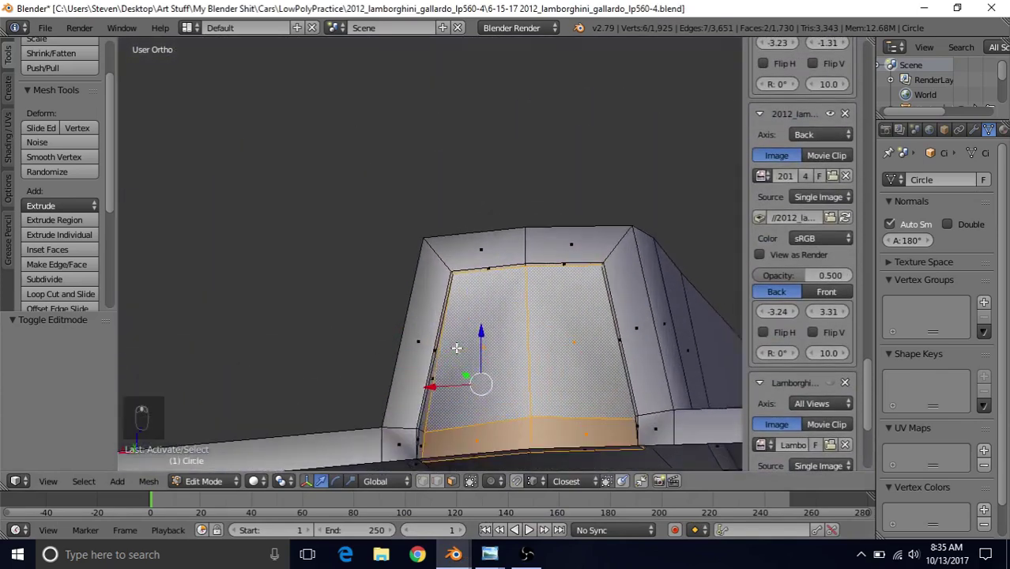
scroll(580, 324, down, 1)
key(i)
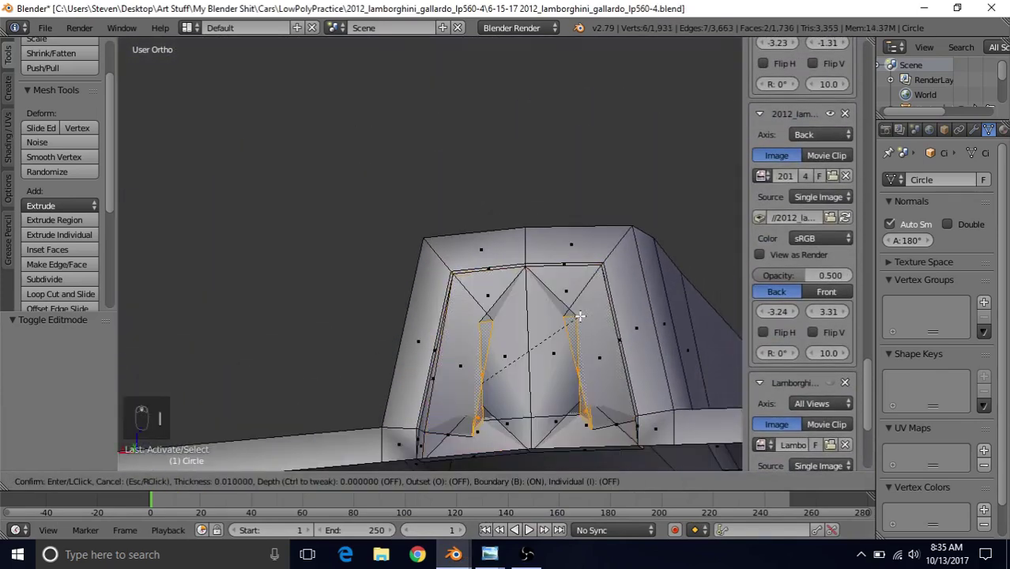
key(b)
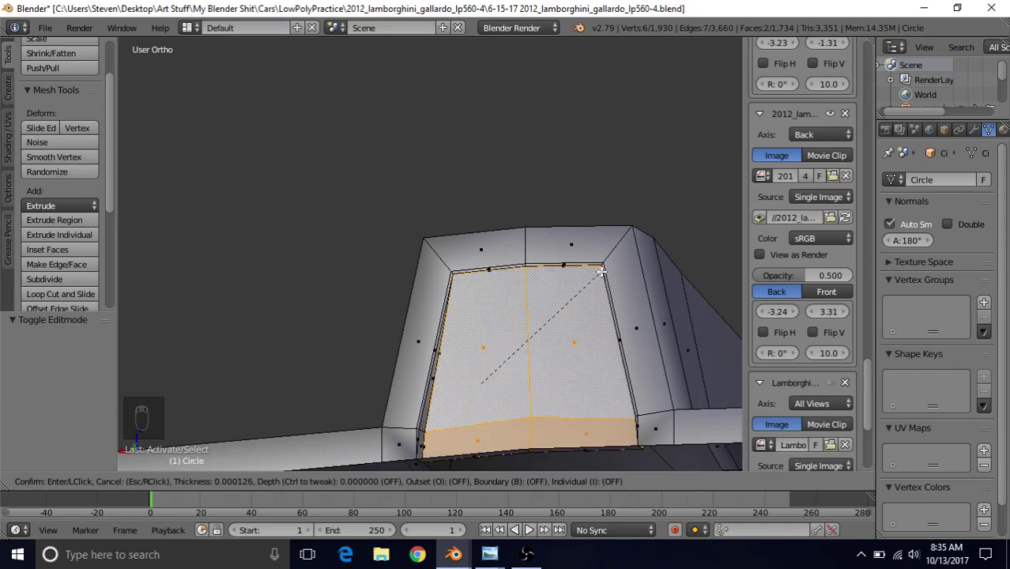
click(601, 271)
Step: Examine the faces surrounding the round camera in the practice19 file from the side, and return to the working file
mouse_move(450, 552)
click(437, 506)
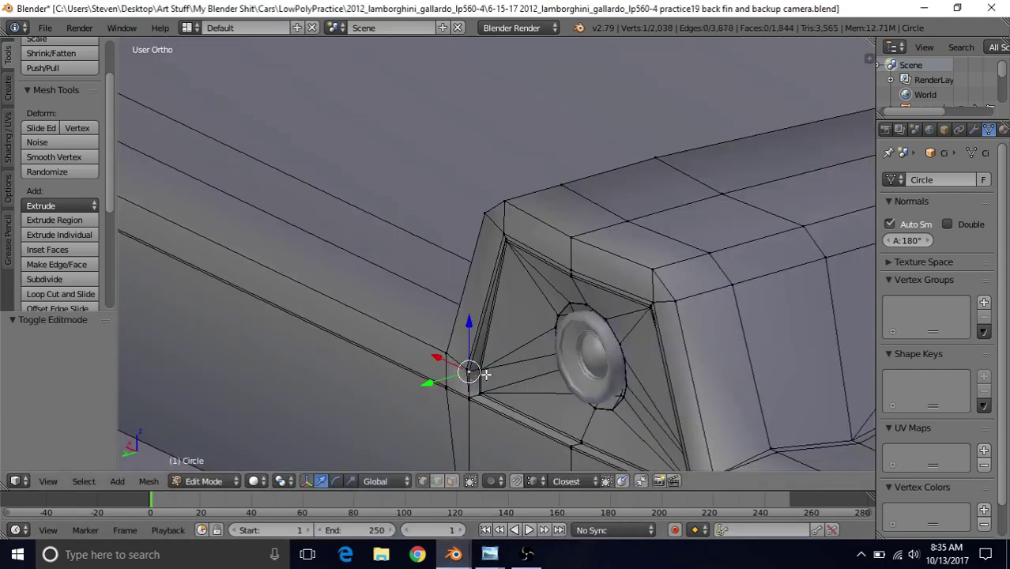
middle_drag(494, 375, 520, 261)
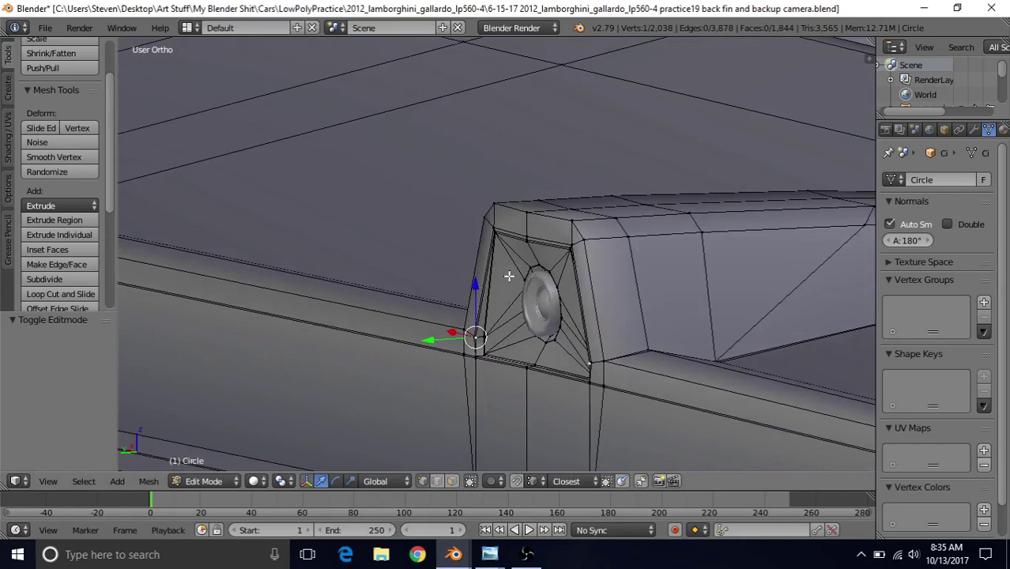
mouse_move(452, 553)
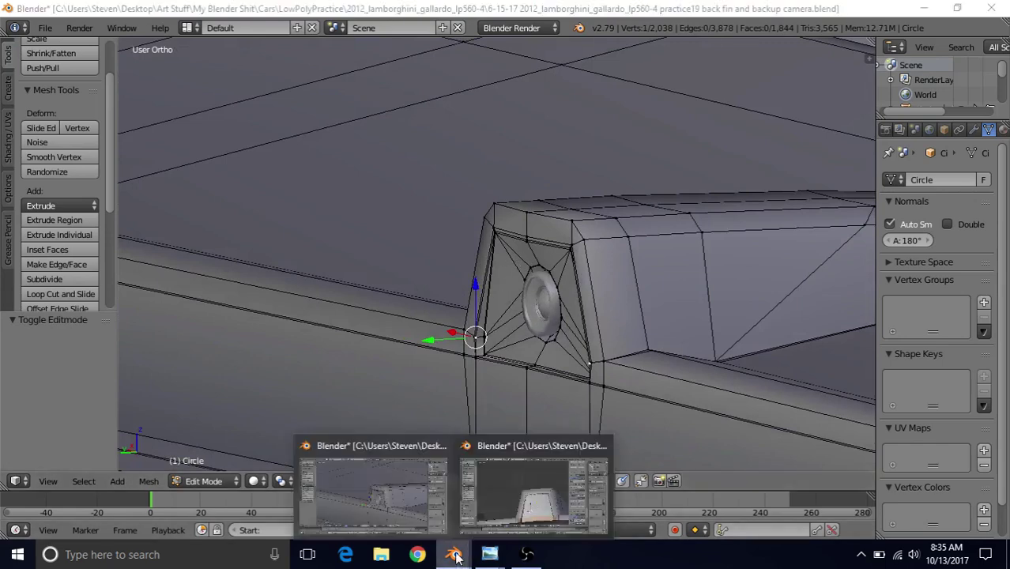
click(521, 501)
Step: Inset the recessed rear faces again by 0.003 with Boundary off
shift+middle_drag(484, 341, 453, 332)
scroll(521, 344, up, 2)
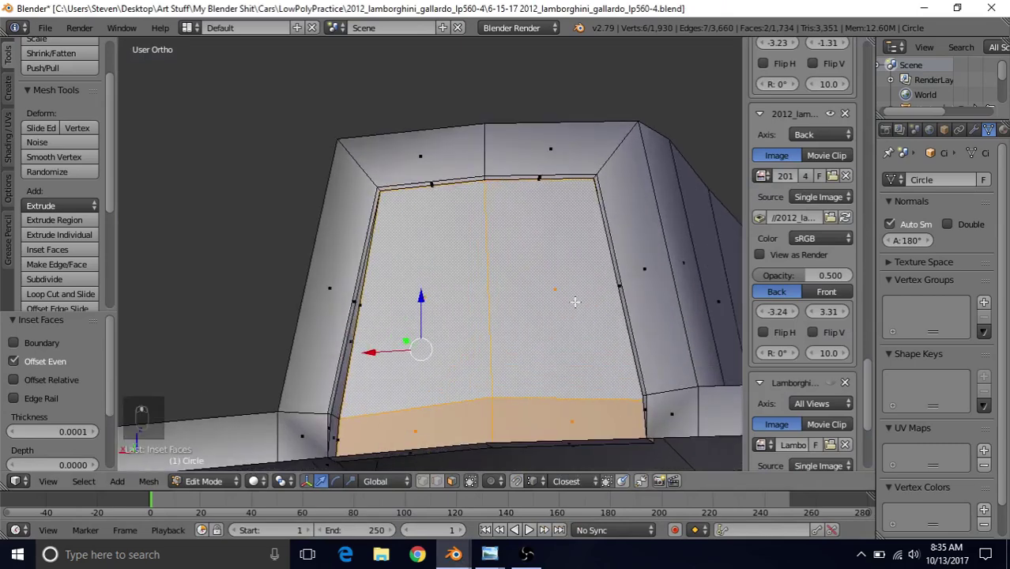
key(i)
key(b)
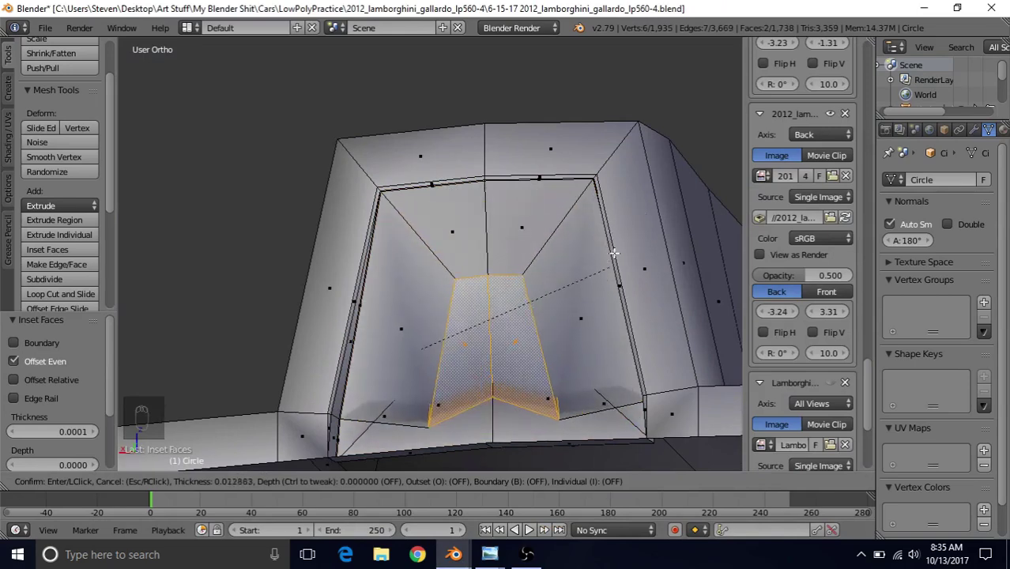
click(638, 171)
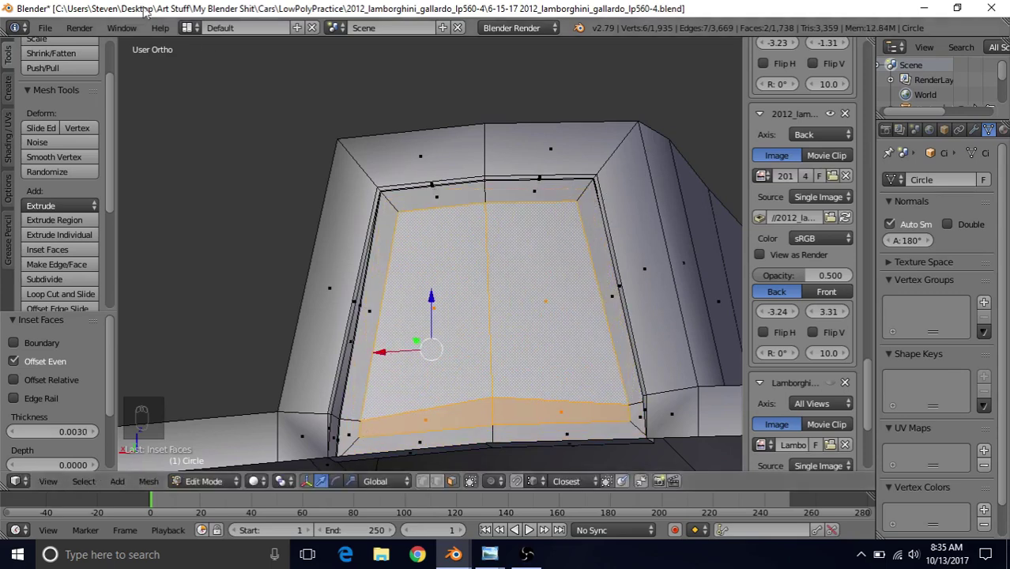
Step: Search the add-ons in User Preferences for "loop", enable Mesh: LoopTools, and close the preferences
click(45, 28)
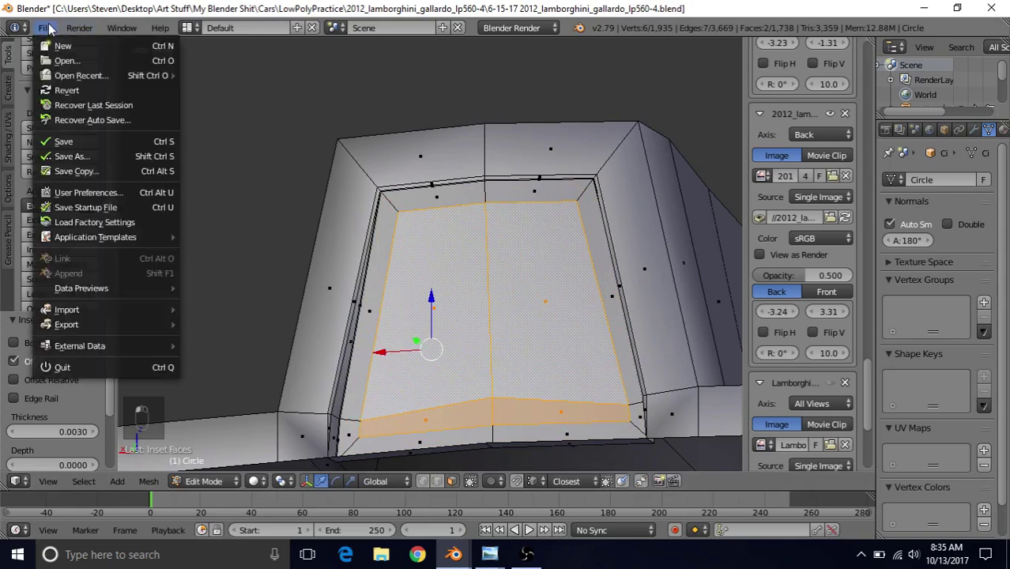
click(79, 192)
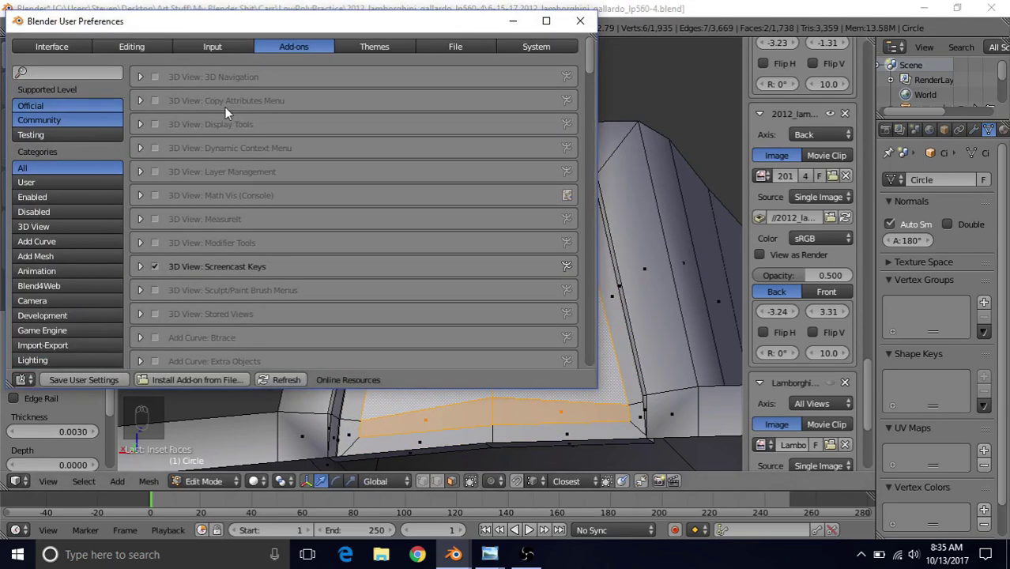
click(78, 72)
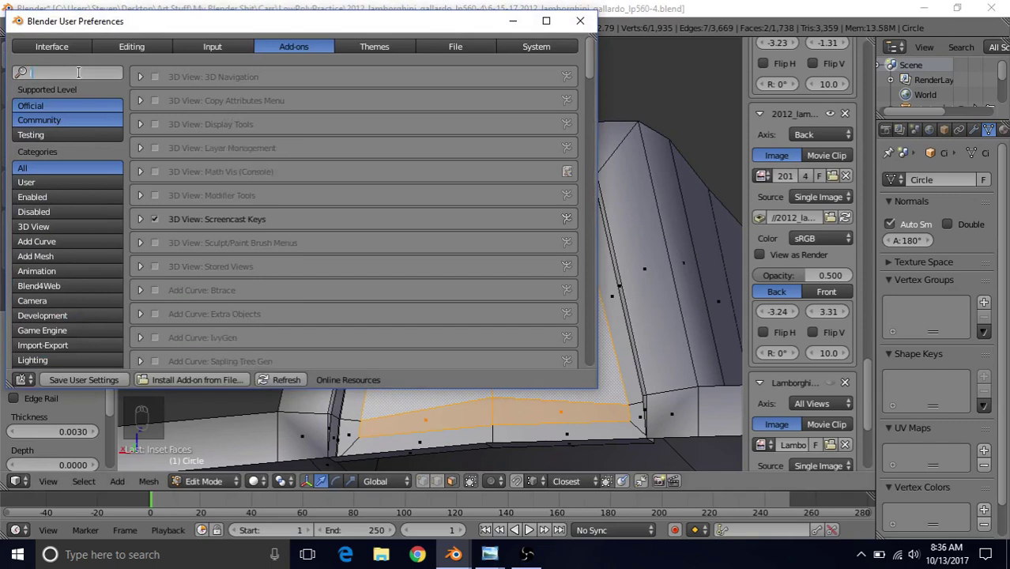
text(loop)
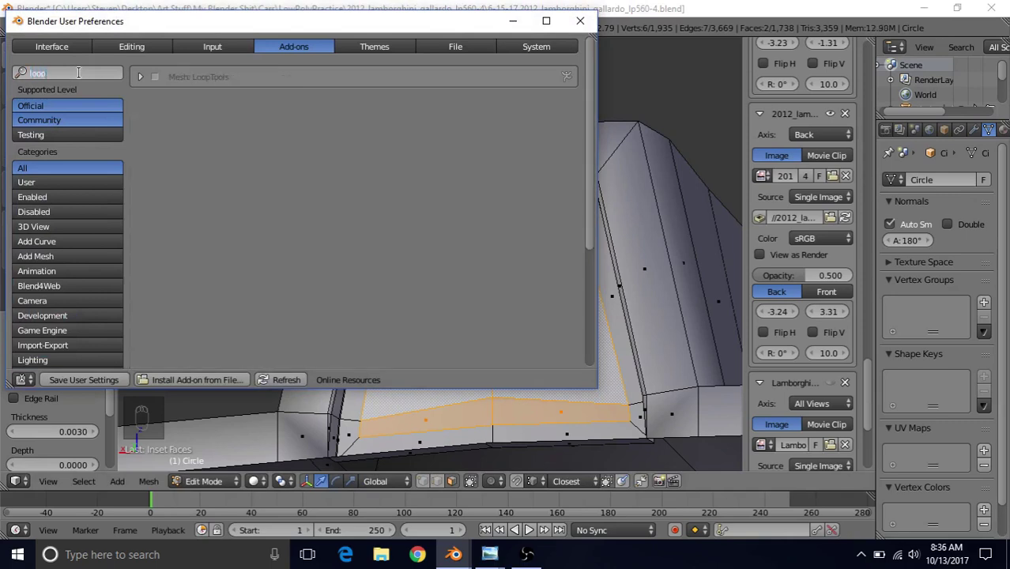
click(154, 77)
click(580, 21)
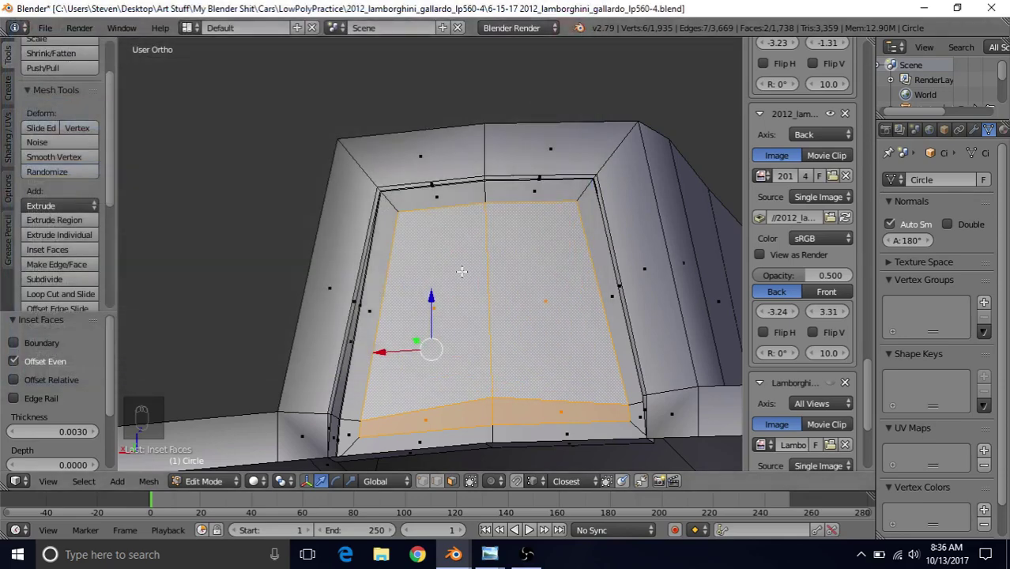
Step: Shape the selected inset faces into a circle with the LoopTools Circle operation
key(w)
mouse_move(439, 163)
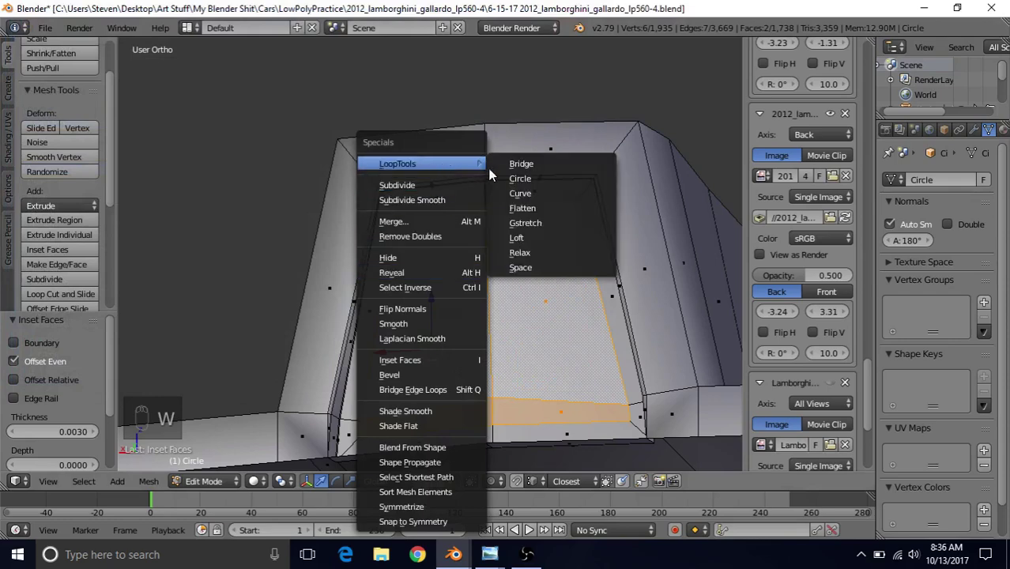
click(552, 181)
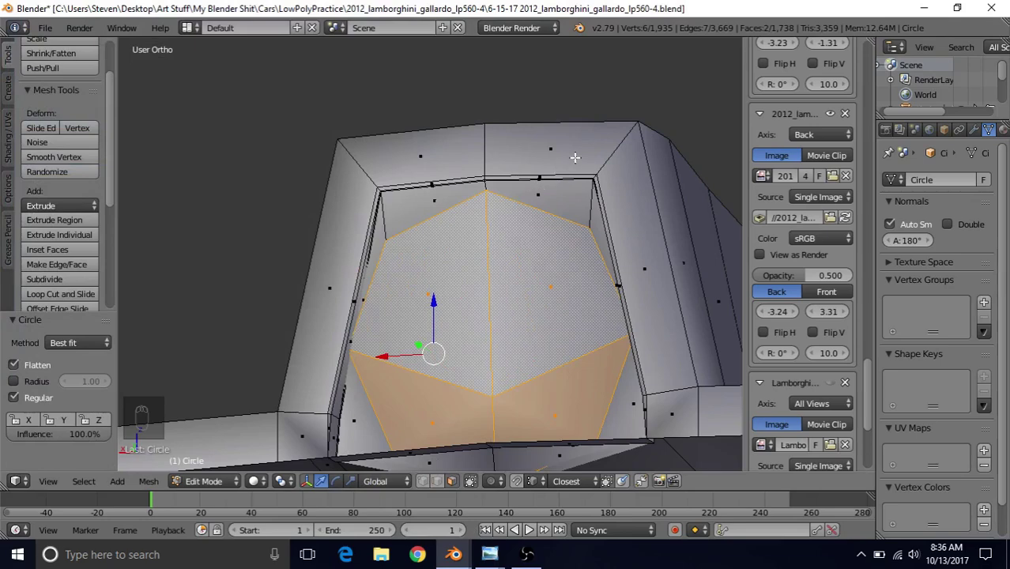
Step: Scale the selected circular camera faces down to about 0.386 and re-round them with LoopTools Circle
key(s)
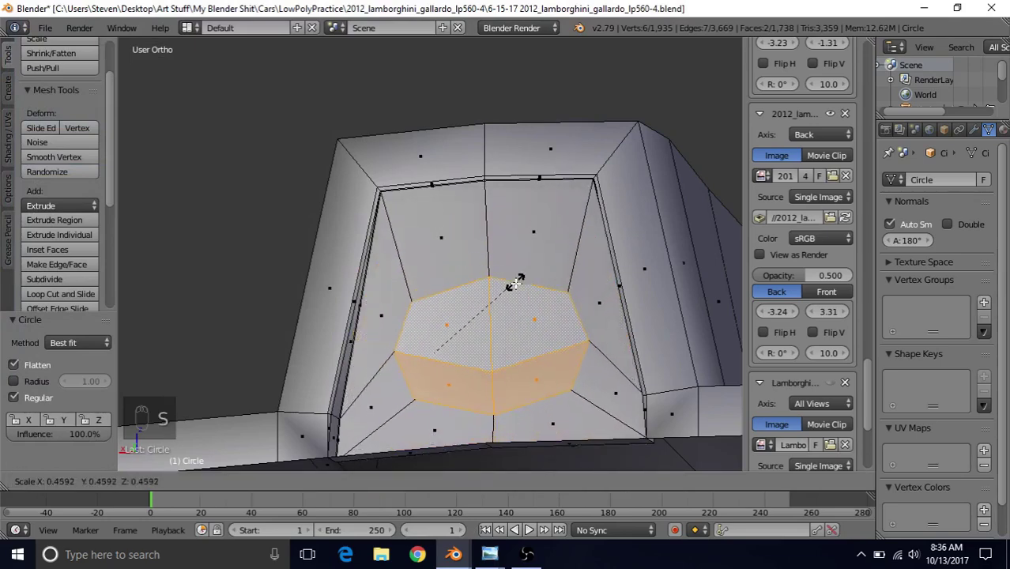
click(509, 294)
key(w)
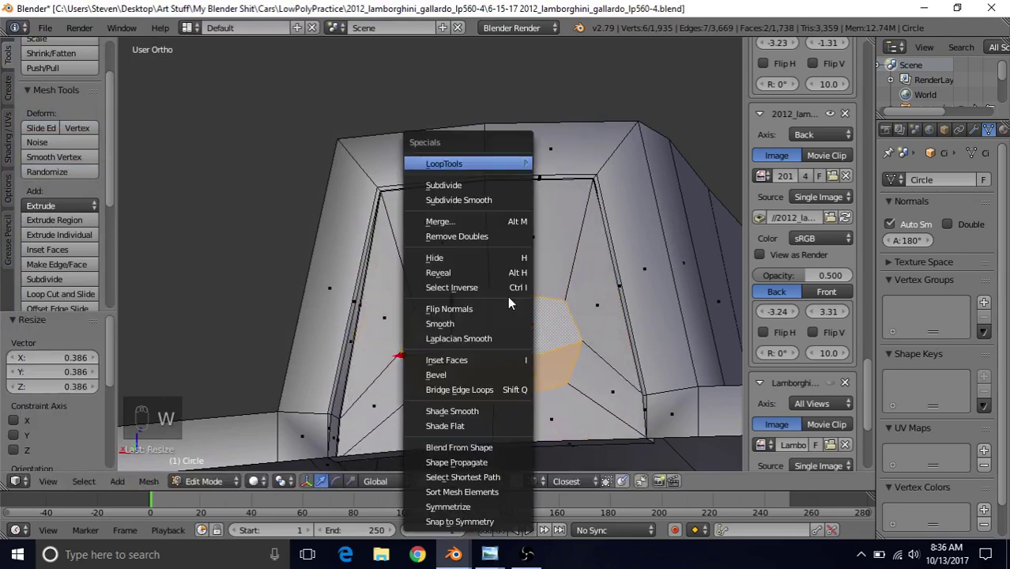
mouse_move(485, 166)
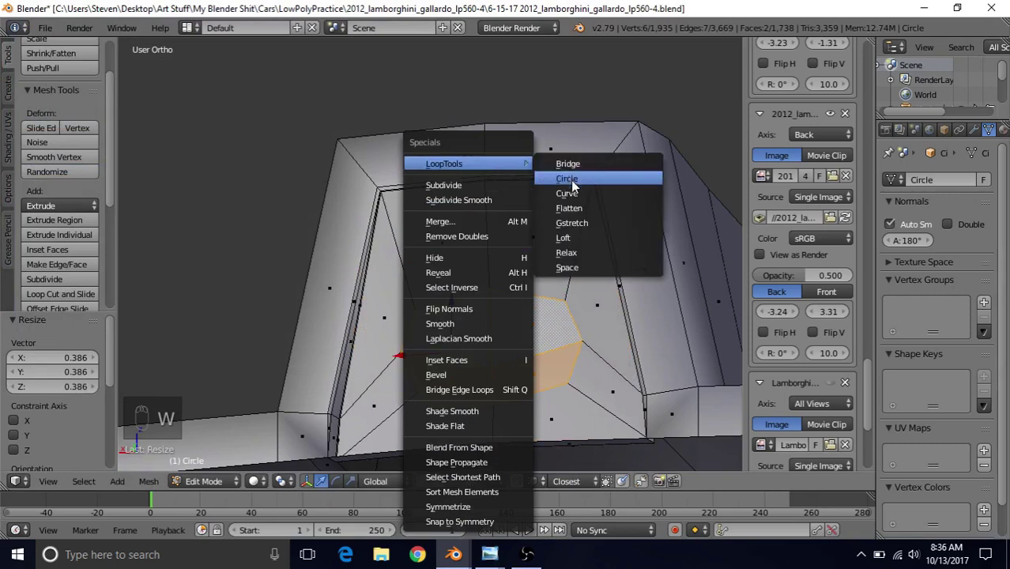
click(569, 181)
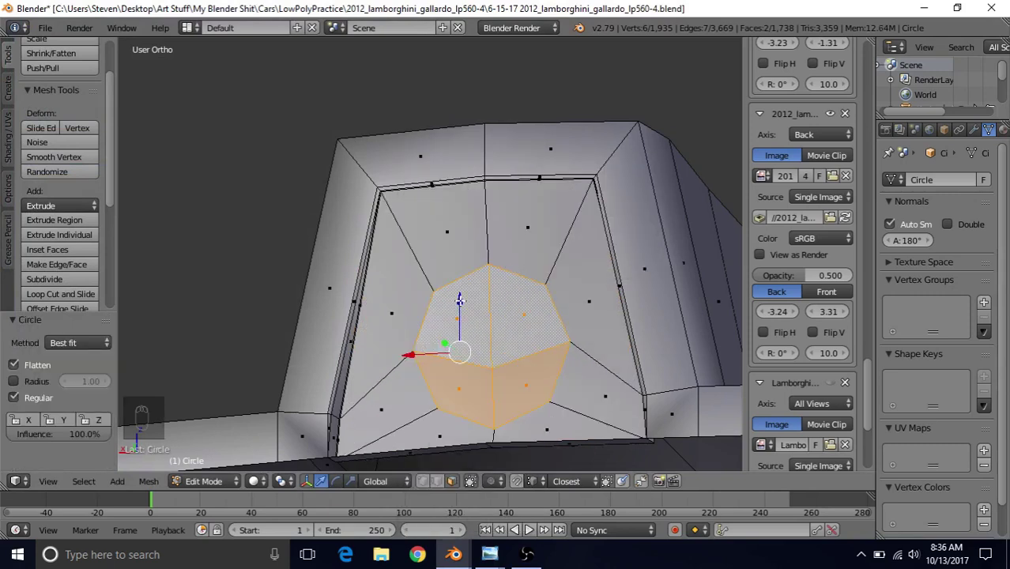
Step: Raise the circular faces by about 0.003 along Z and compare their placement with the camera in the practice19 file
drag(461, 301, 460, 276)
scroll(459, 308, down, 2)
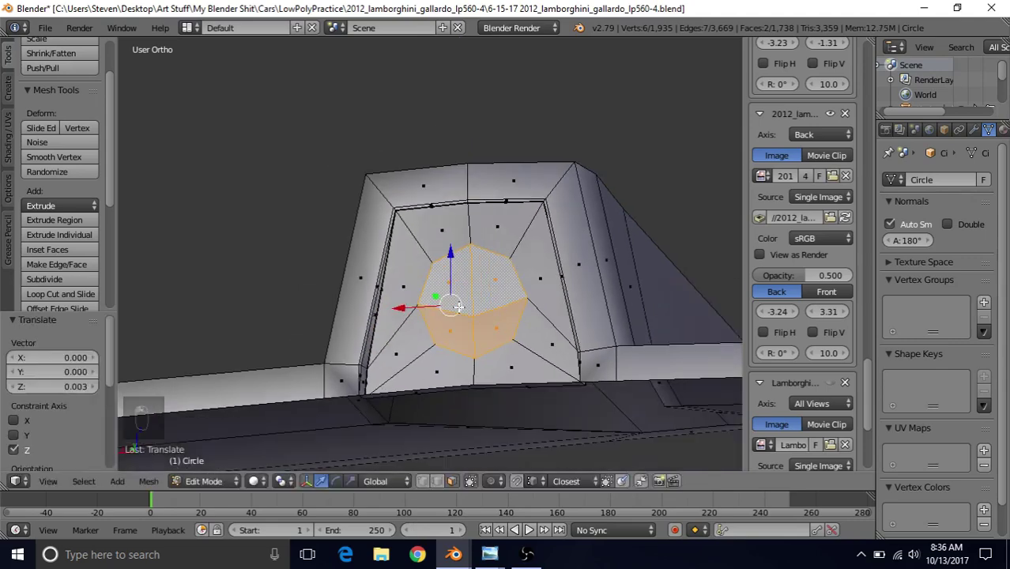
middle_drag(458, 308, 476, 299)
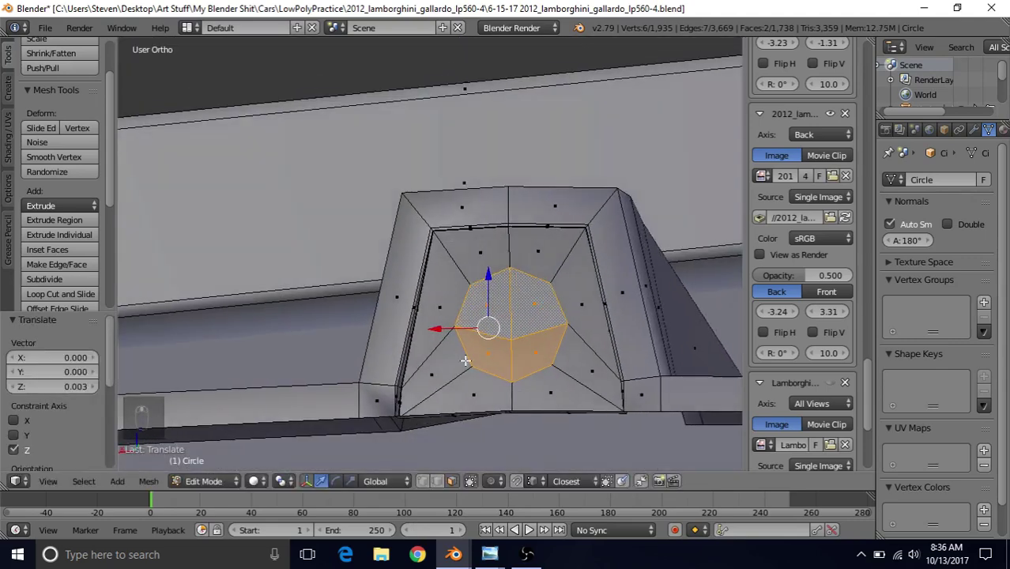
mouse_move(455, 555)
click(418, 506)
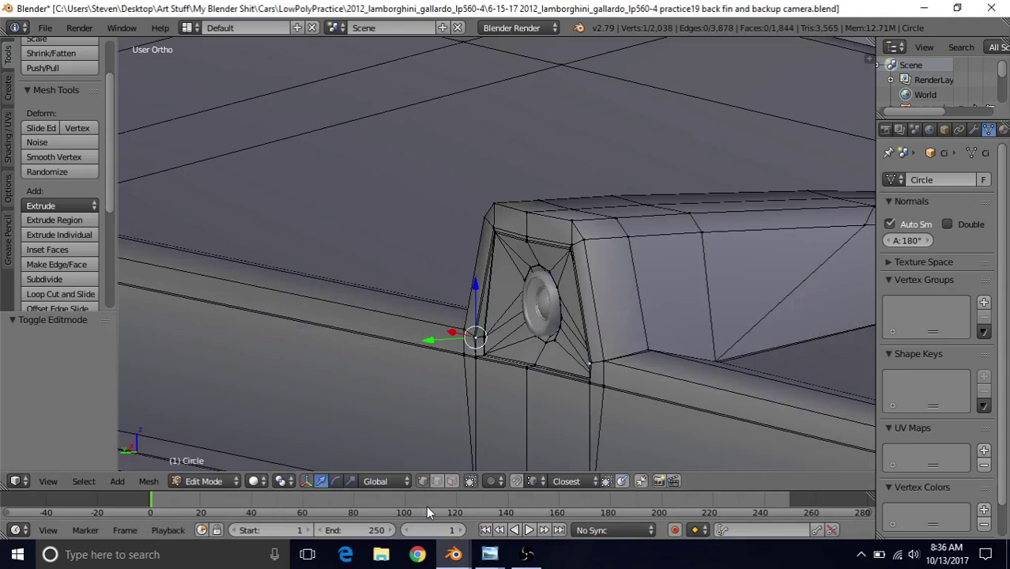
click(455, 555)
click(478, 505)
middle_drag(512, 323, 543, 282)
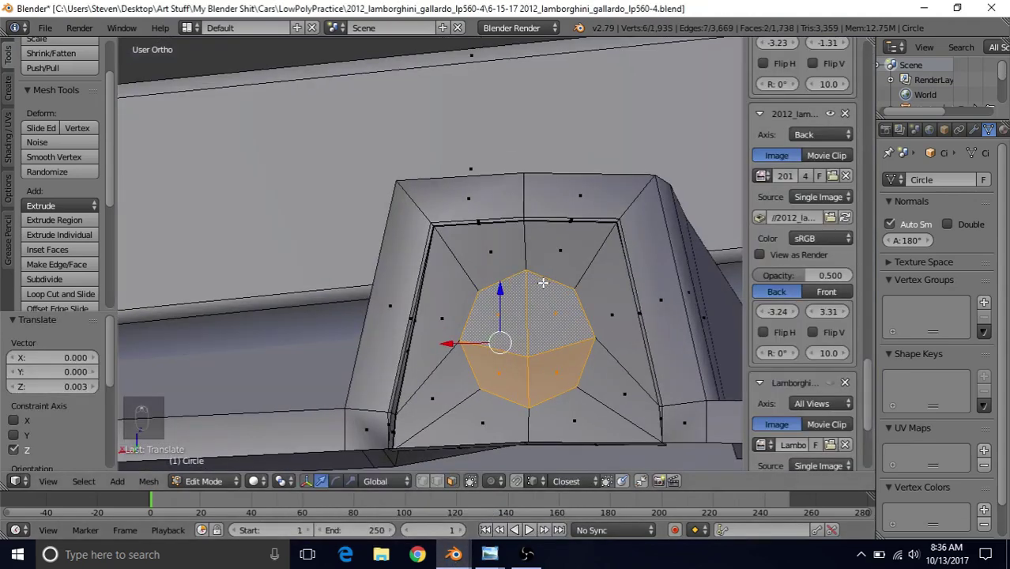
Step: Shrink the circular camera faces to about 0.861 of their size and reapply LoopTools Circle
key(s)
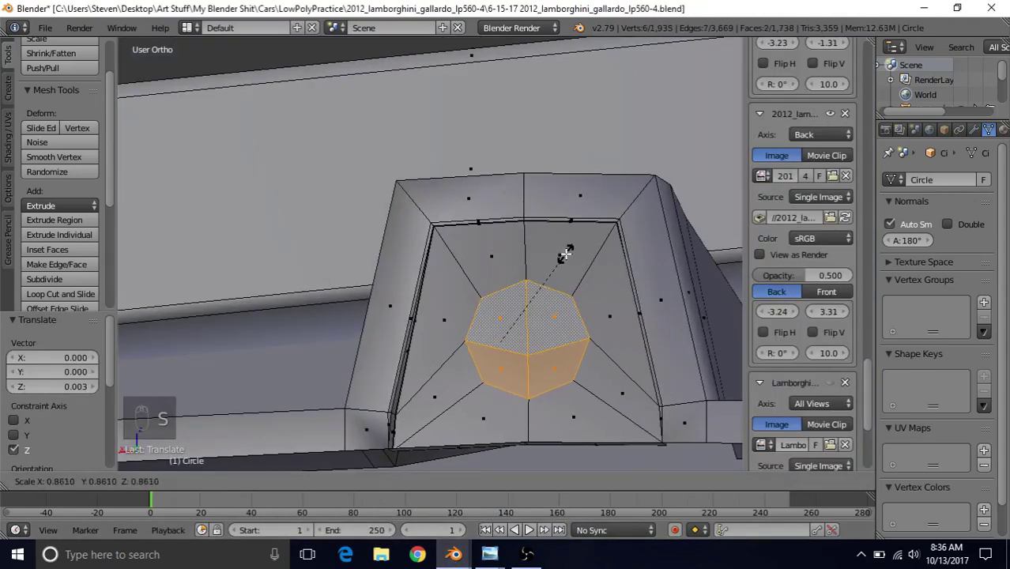
click(567, 253)
key(s)
click(578, 232)
key(w)
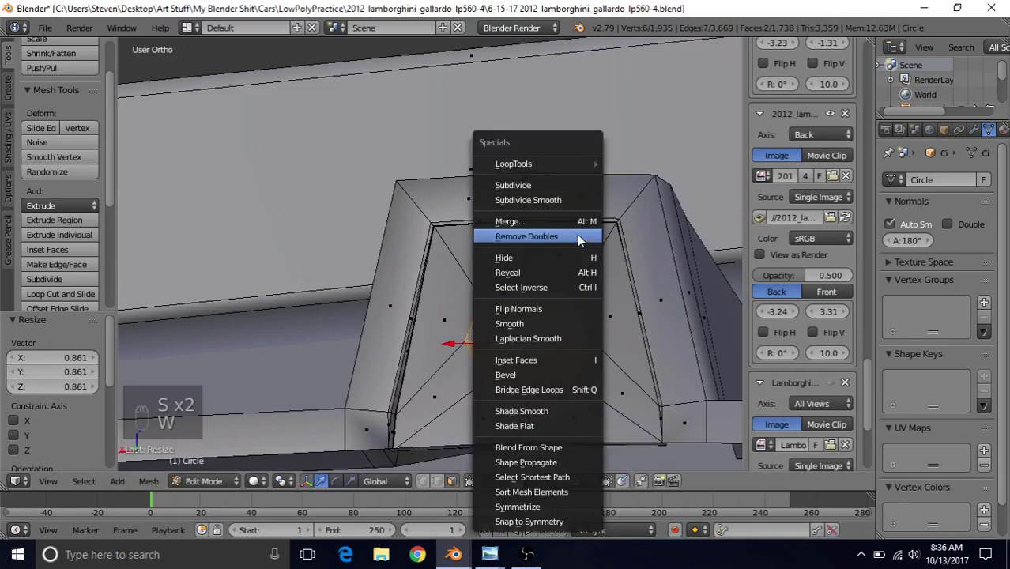
mouse_move(533, 165)
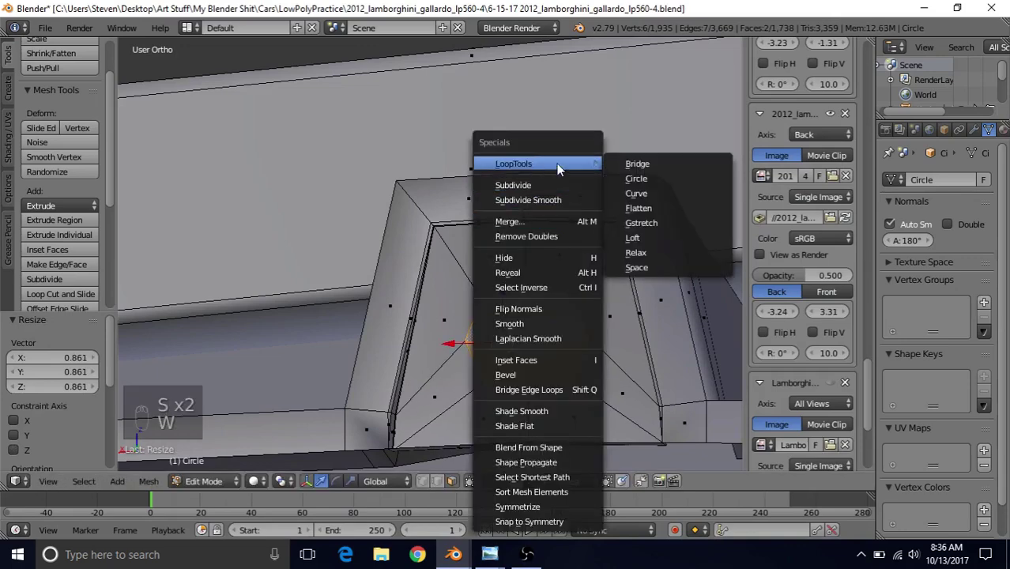
click(632, 180)
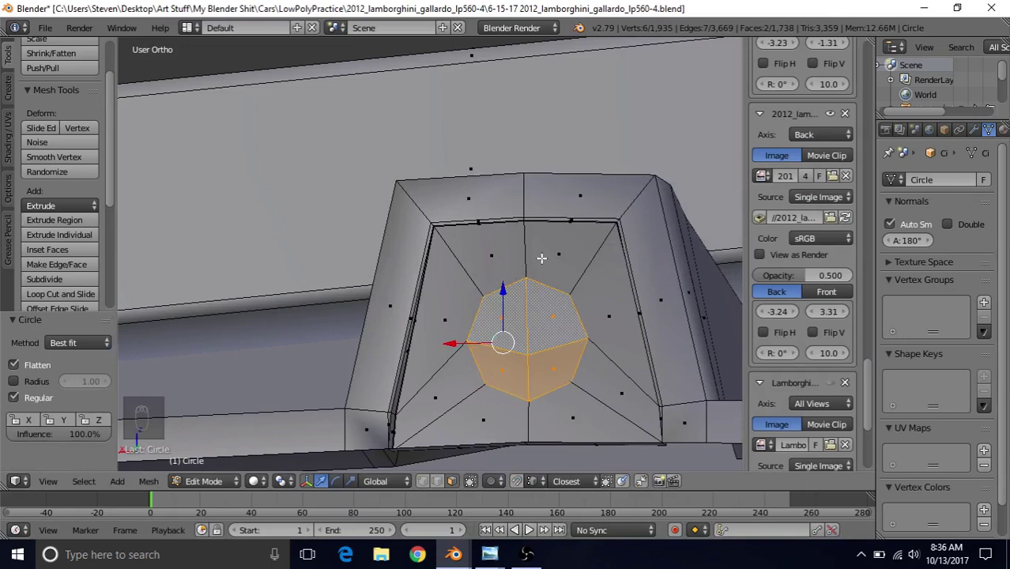
Step: Raise the circular faces by about 0.0005 along Z and push them about 0.0038 into the housing along Y
drag(503, 290, 501, 285)
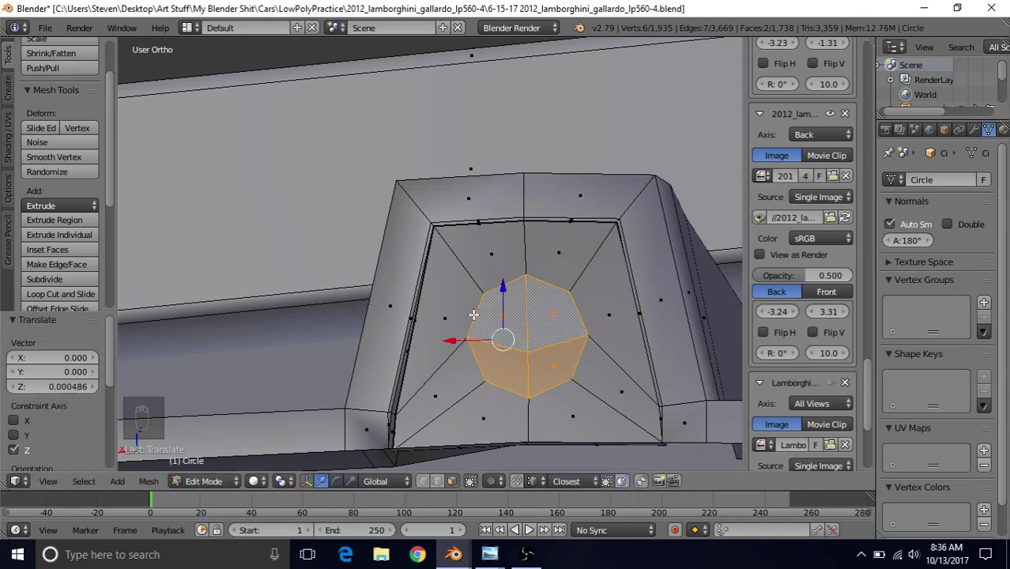
scroll(473, 314, down, 2)
middle_drag(479, 311, 426, 339)
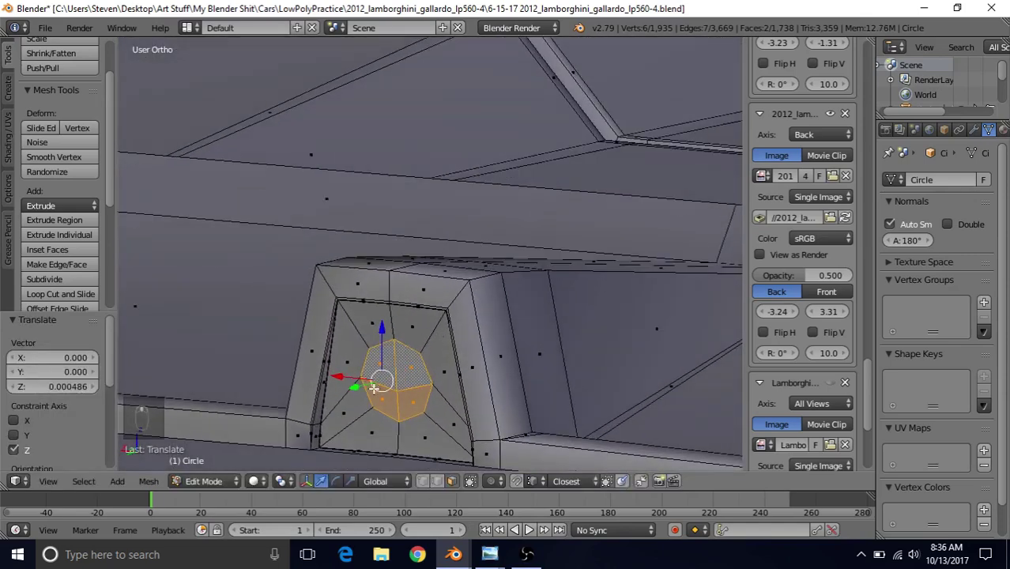
middle_drag(374, 387, 519, 264)
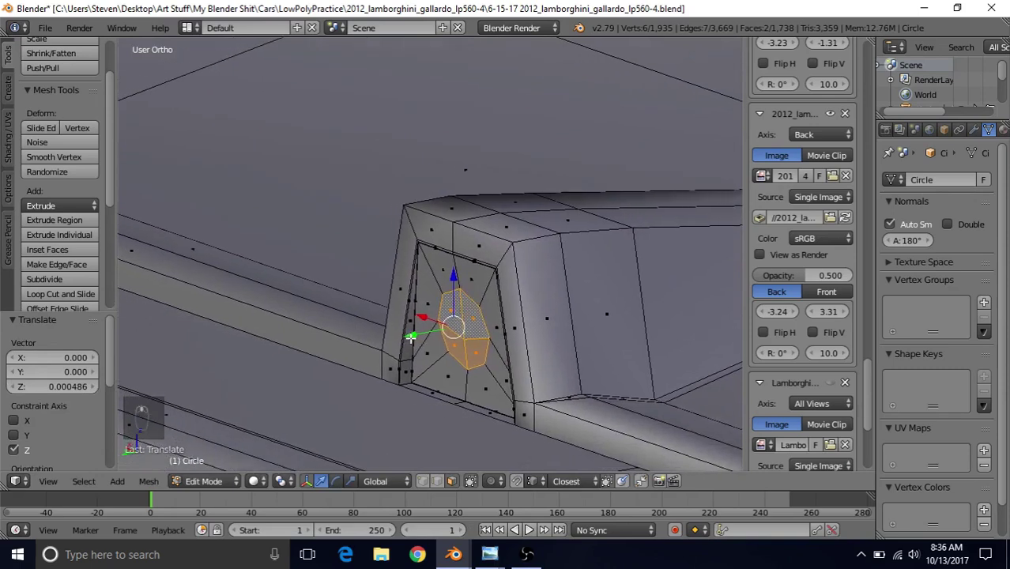
drag(411, 338, 422, 337)
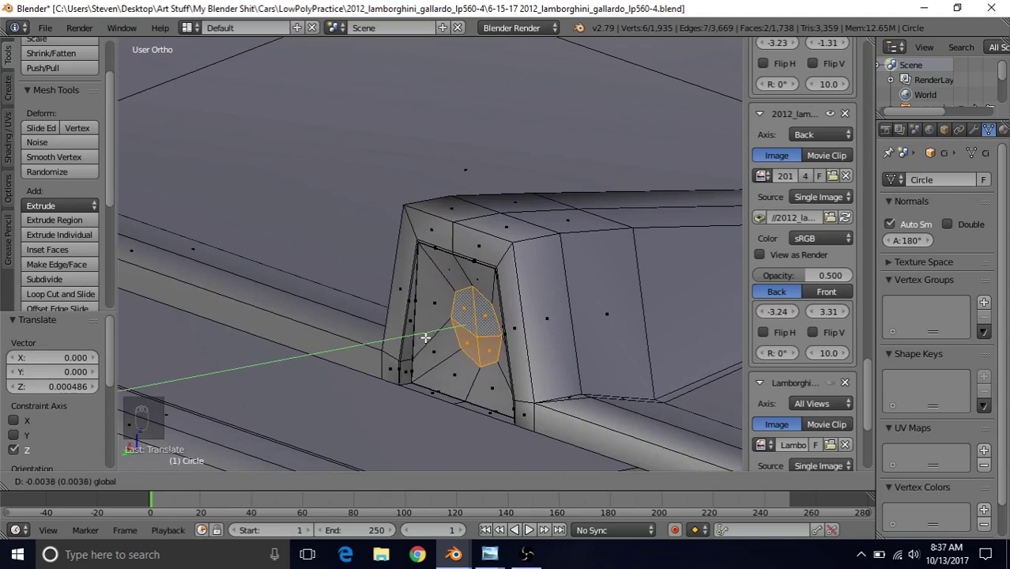
click(425, 338)
Step: Inset the circular camera faces by about 0.0002 with Boundary off, and inset them again by about 0.0028
key(Tab)
middle_drag(442, 325, 465, 292)
key(Tab)
scroll(465, 291, up, 3)
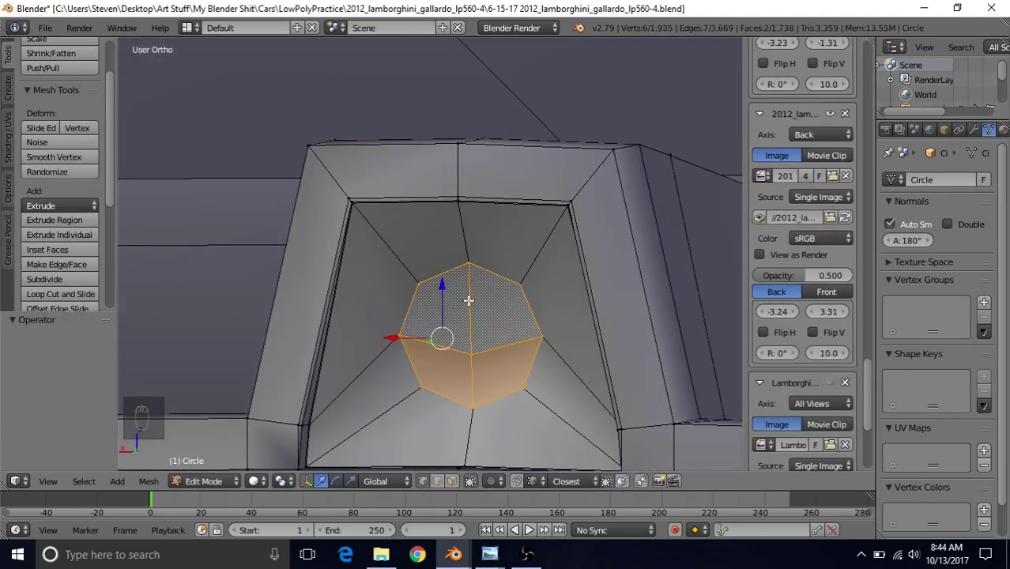
key(i)
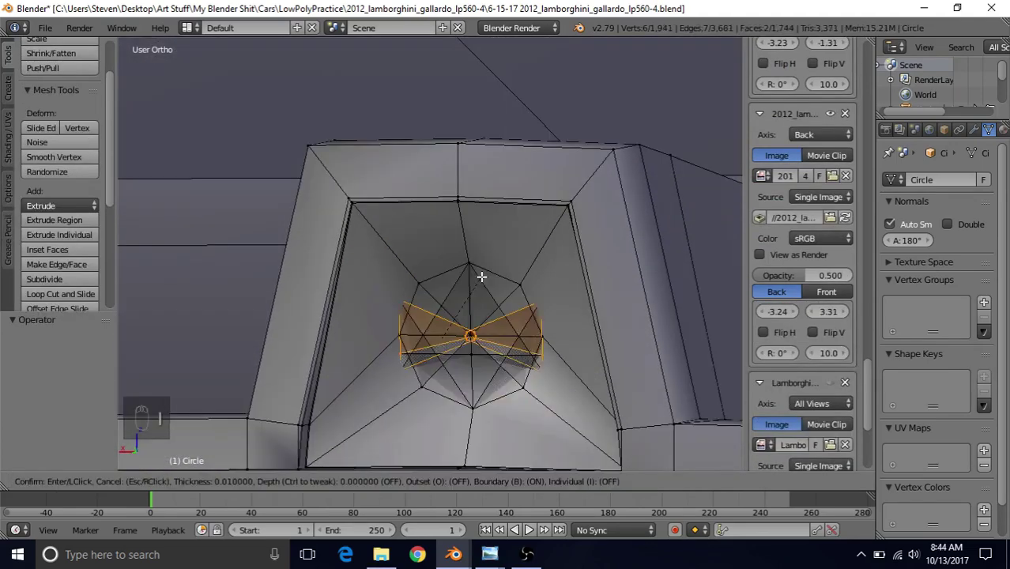
key(b)
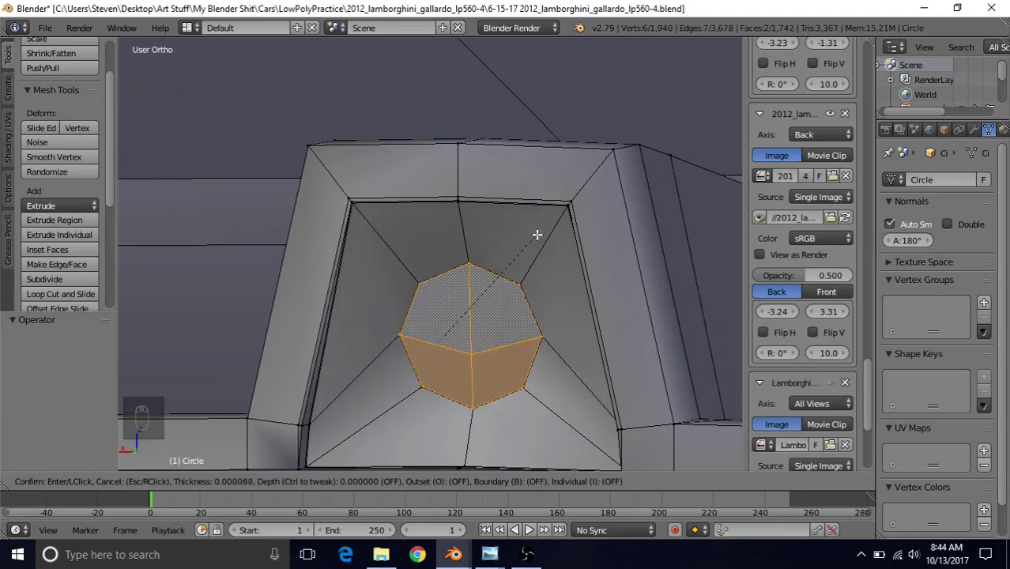
click(534, 241)
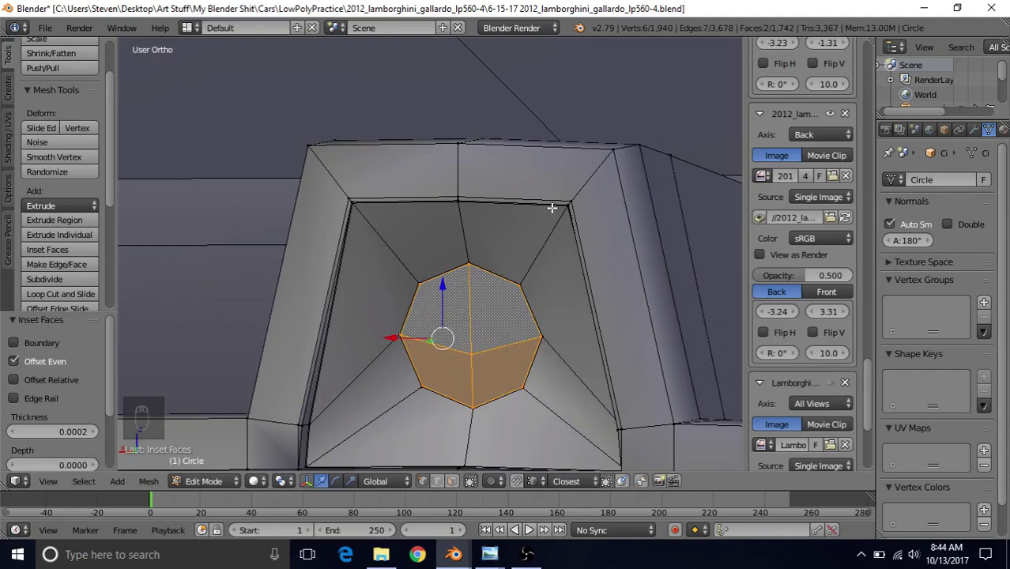
key(i)
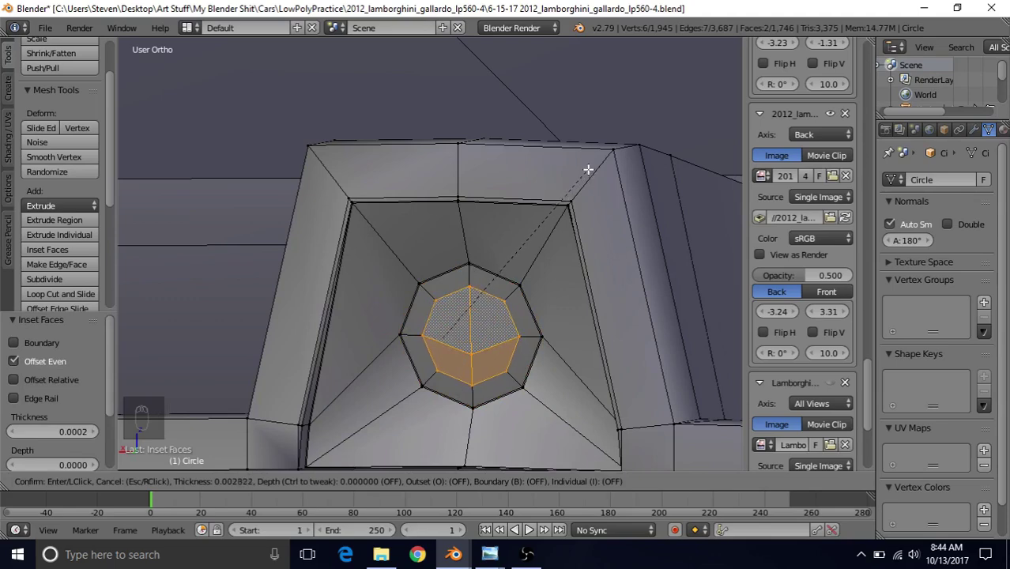
click(588, 169)
Step: Push the innermost circular faces deeper into the housing along Y and inspect the camera's shading in Object Mode
middle_drag(508, 270, 442, 311)
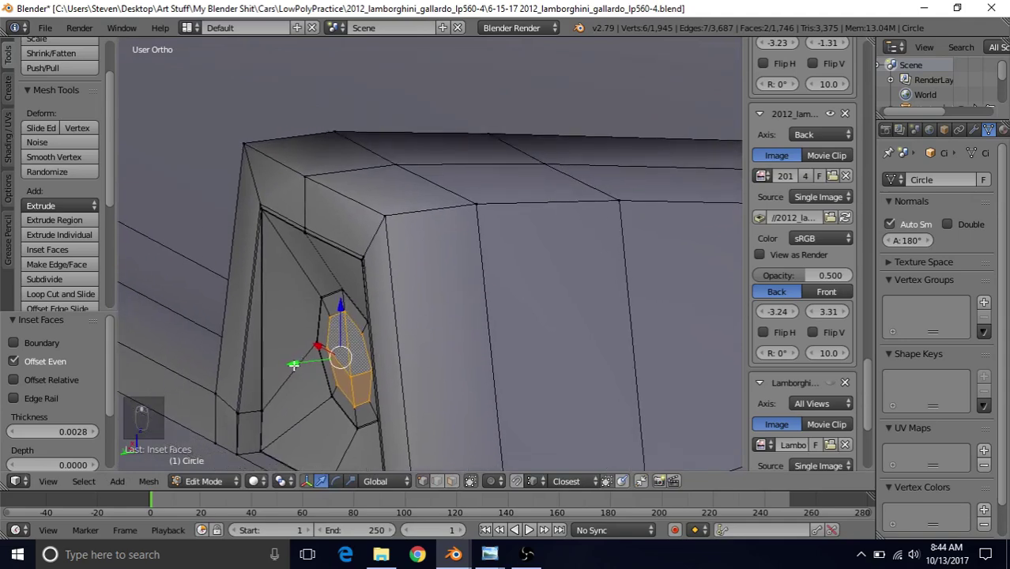
drag(293, 365, 372, 422)
key(Tab)
middle_drag(373, 421, 545, 267)
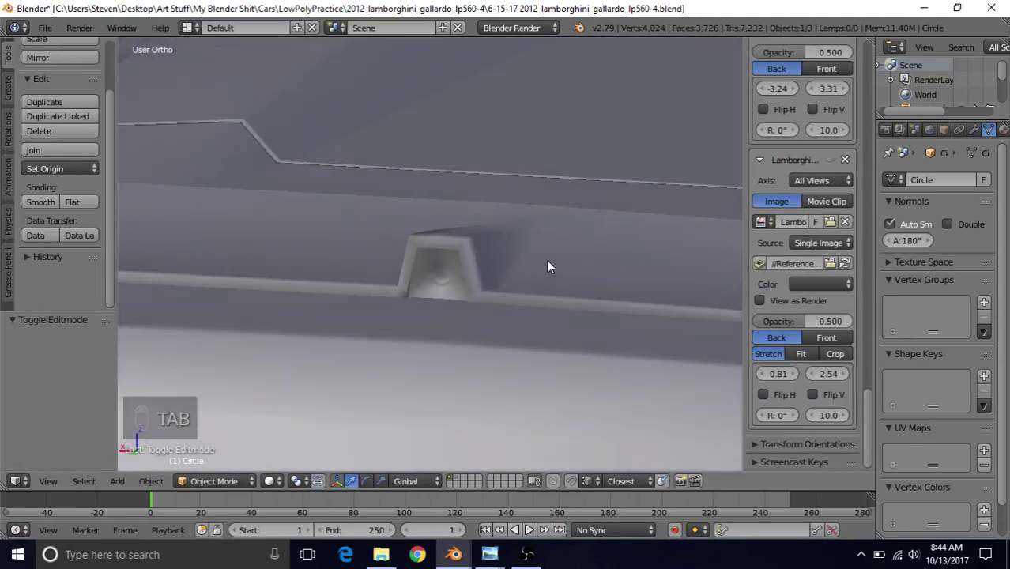
scroll(546, 267, up, 2)
scroll(431, 286, up, 2)
scroll(468, 344, down, 2)
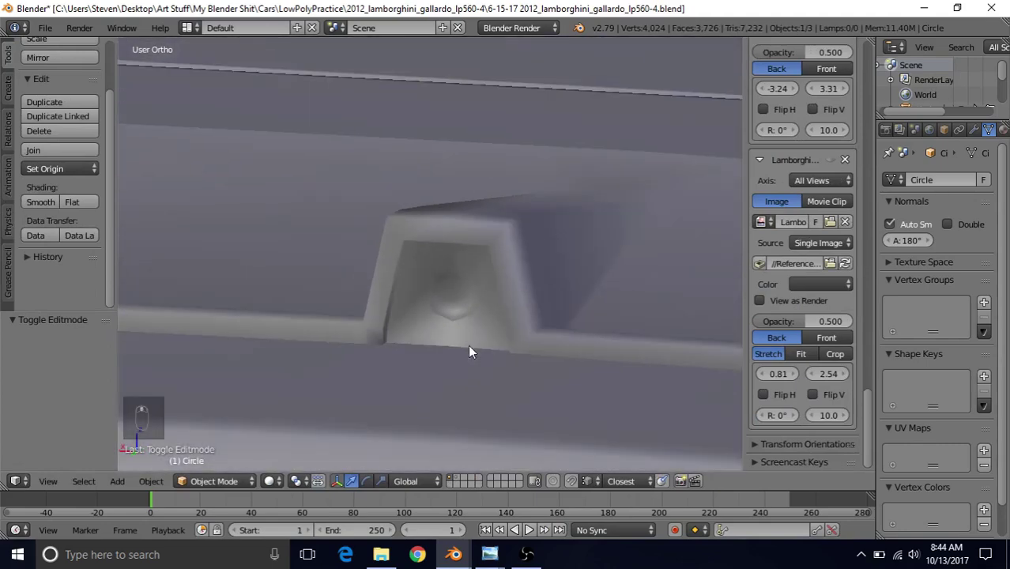
middle_drag(468, 344, 587, 319)
scroll(448, 308, up, 3)
scroll(442, 340, down, 4)
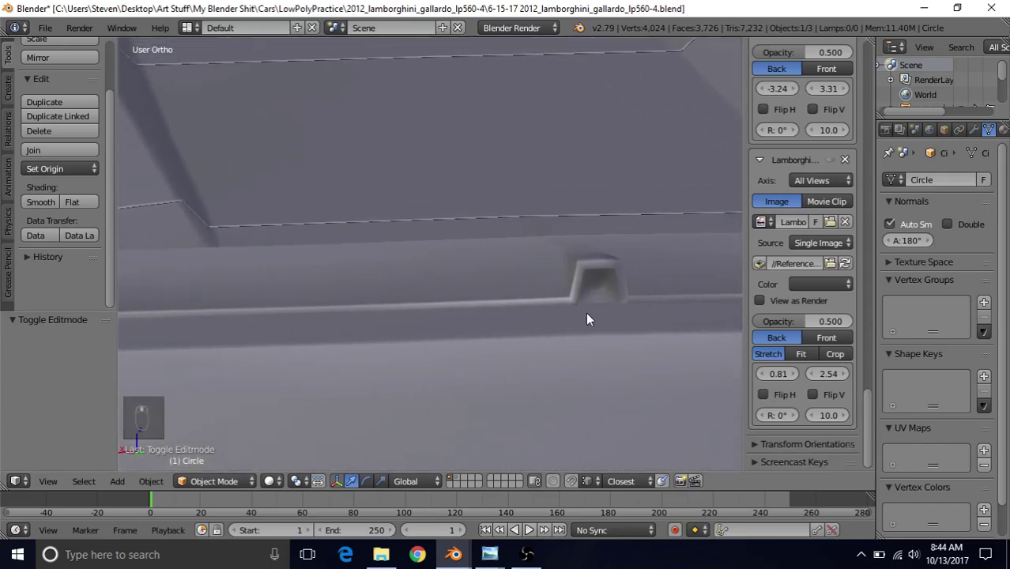
Step: Examine the rear edge strip below and beside the camera housing in the practice19 file, and return to the working file
mouse_move(453, 554)
click(534, 506)
scroll(415, 371, down, 3)
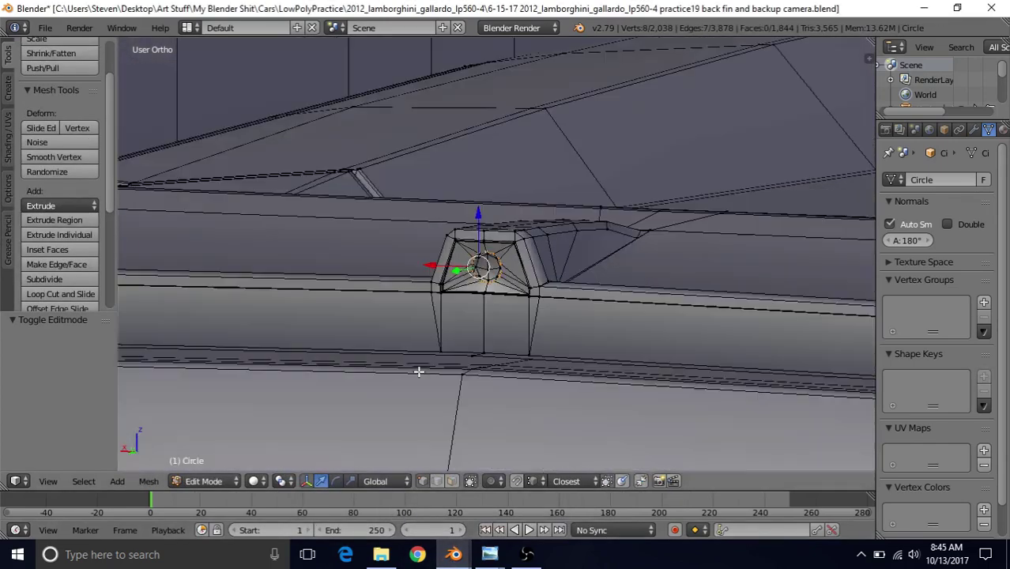
middle_drag(423, 345, 645, 322)
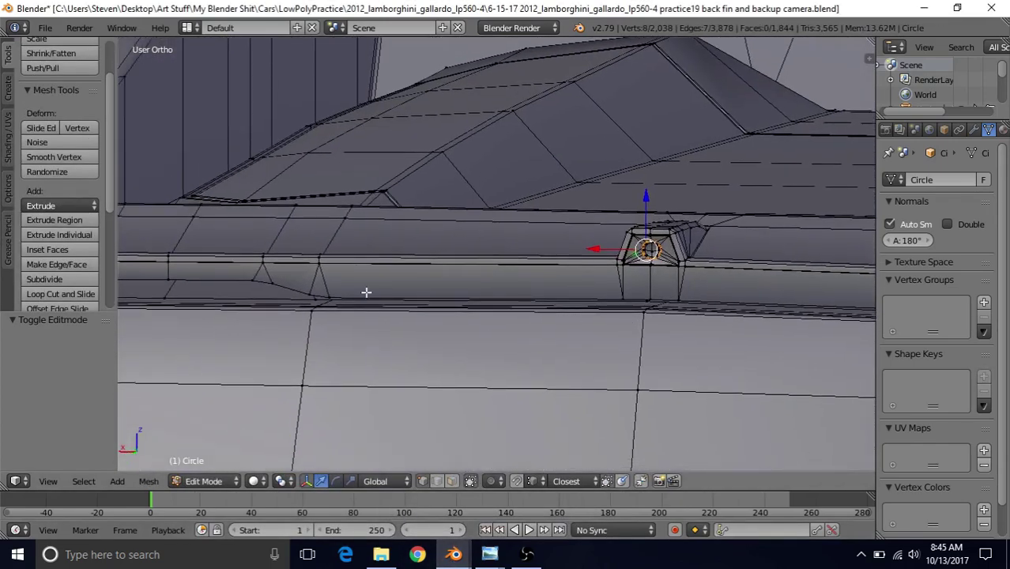
mouse_move(345, 324)
middle_down()
mouse_move(394, 327)
mouse_move(354, 316)
middle_up()
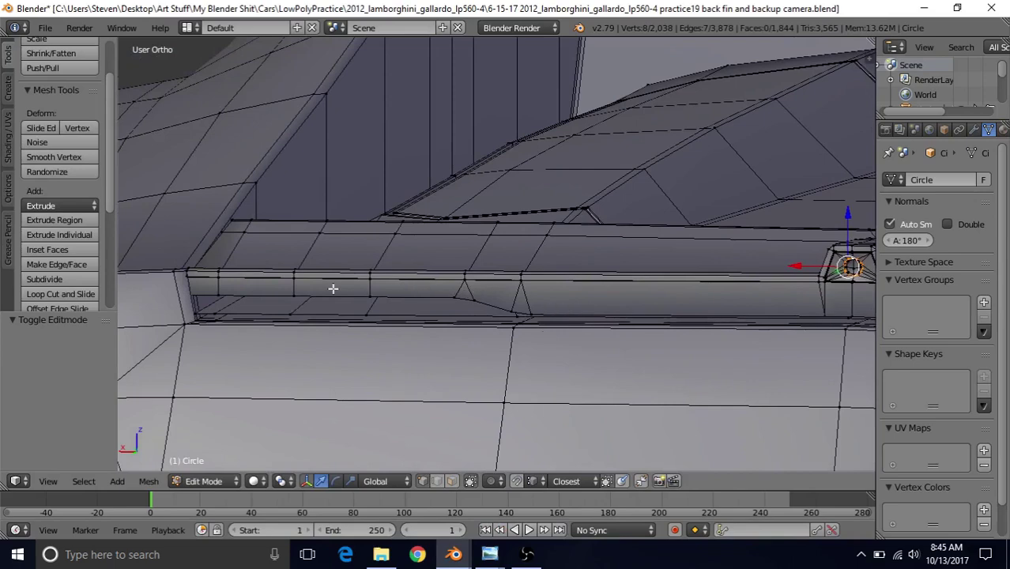
middle_drag(617, 296, 492, 388)
mouse_move(454, 554)
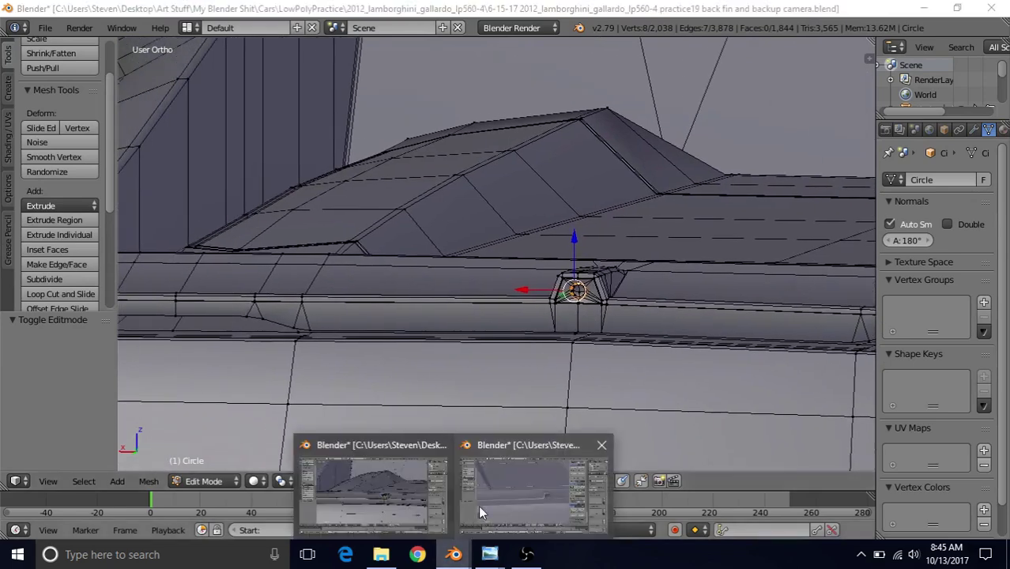
click(479, 511)
Step: Extrude the rear edge loop running beneath the camera housing and lower the new edges by 0.015 along Z
key(Tab)
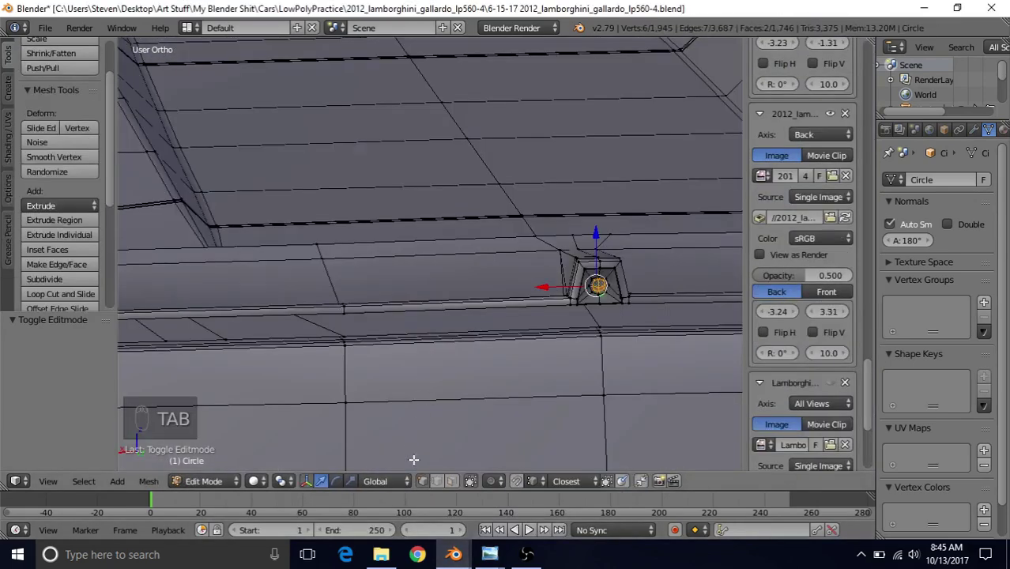
scroll(424, 388, down, 2)
alt+right_click(401, 290)
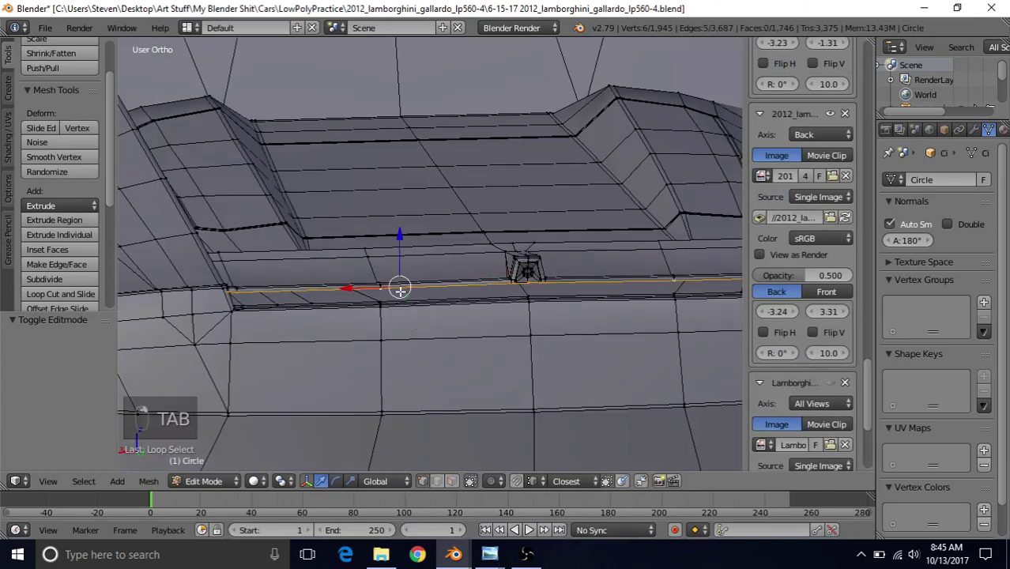
scroll(380, 346, up, 4)
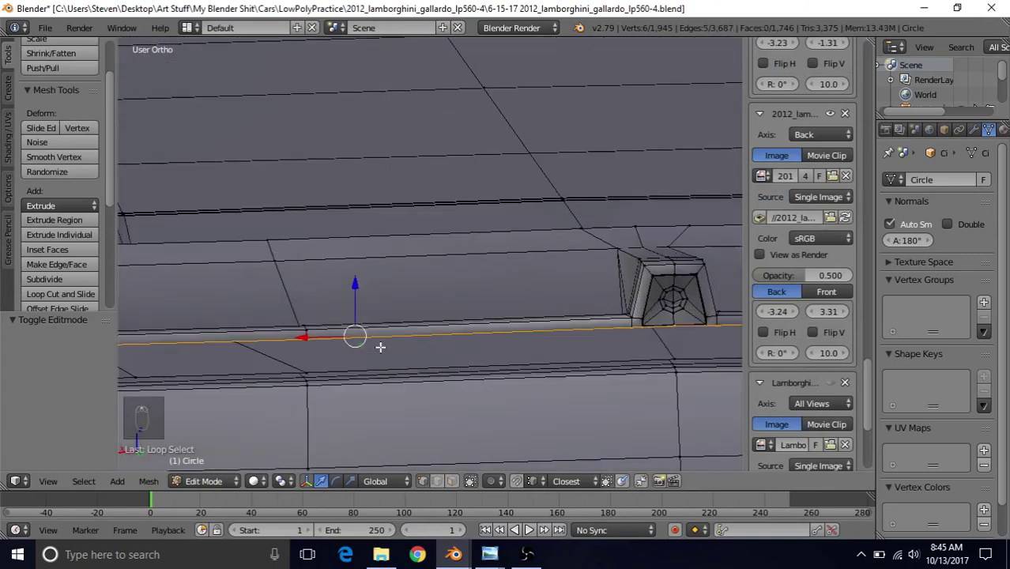
key(e)
right_click(473, 341)
scroll(404, 322, down, 1)
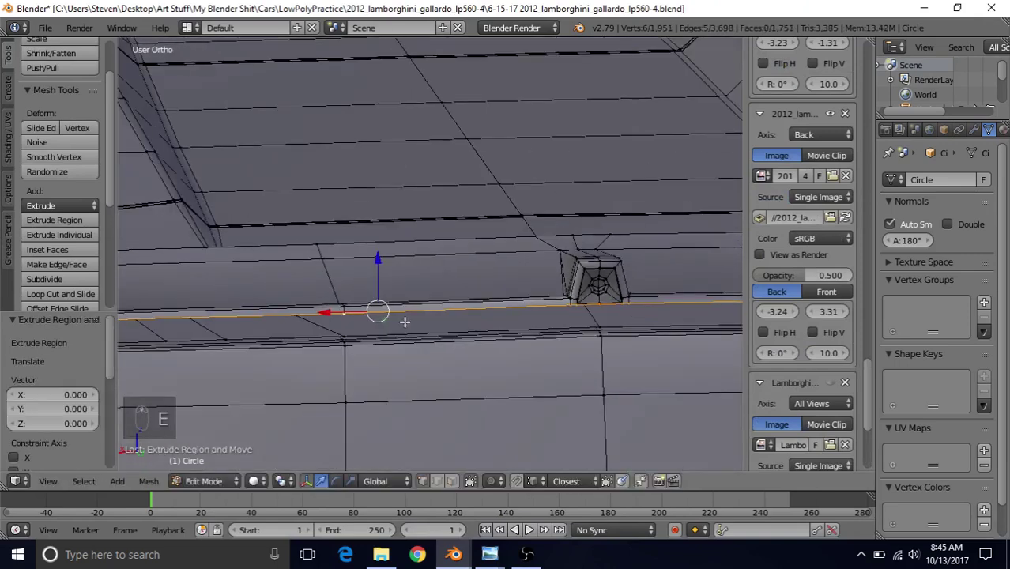
drag(380, 258, 379, 274)
scroll(380, 273, down, 3)
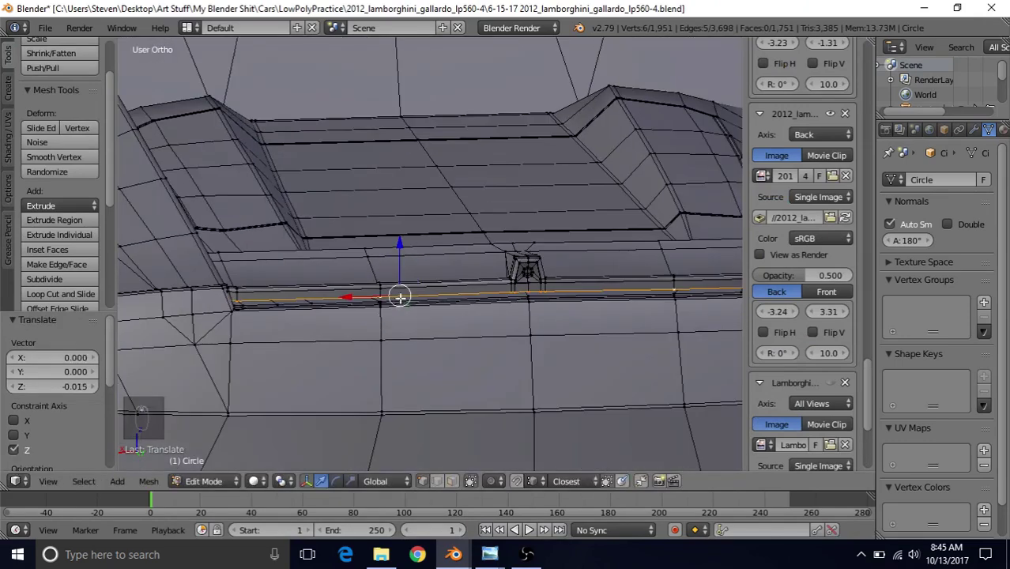
scroll(424, 244, up, 2)
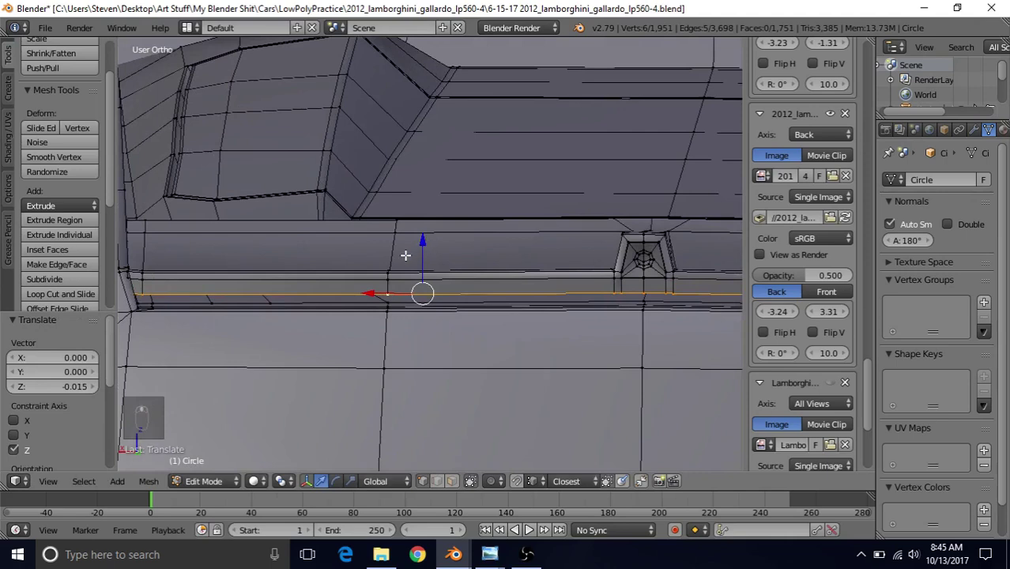
Step: Examine the rear spoiler, brake light strip and camera in the white back1 reference photo, and return to the working Blender file
shift+middle_drag(405, 256, 446, 267)
drag(455, 251, 455, 249)
mouse_move(489, 554)
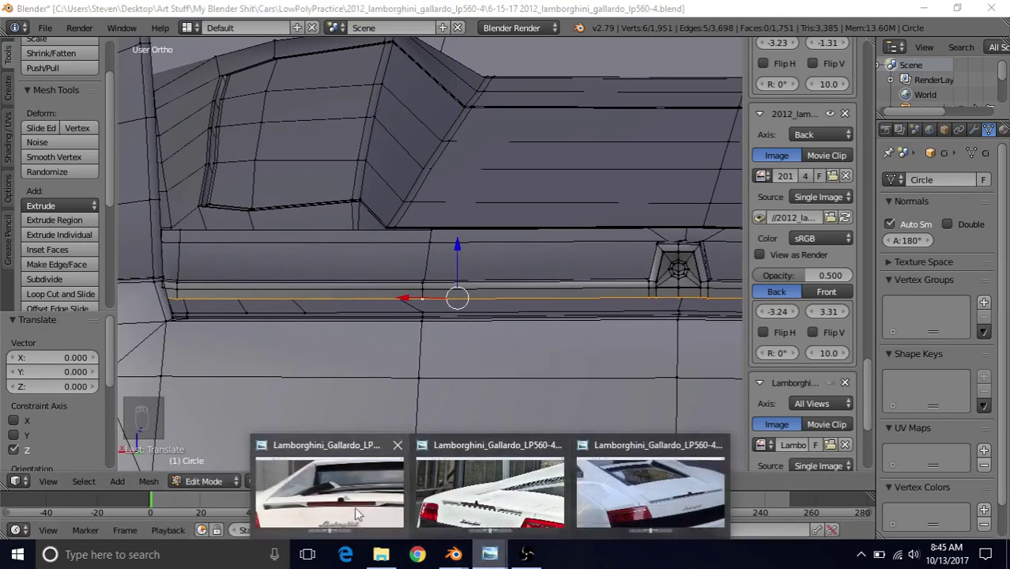
click(490, 498)
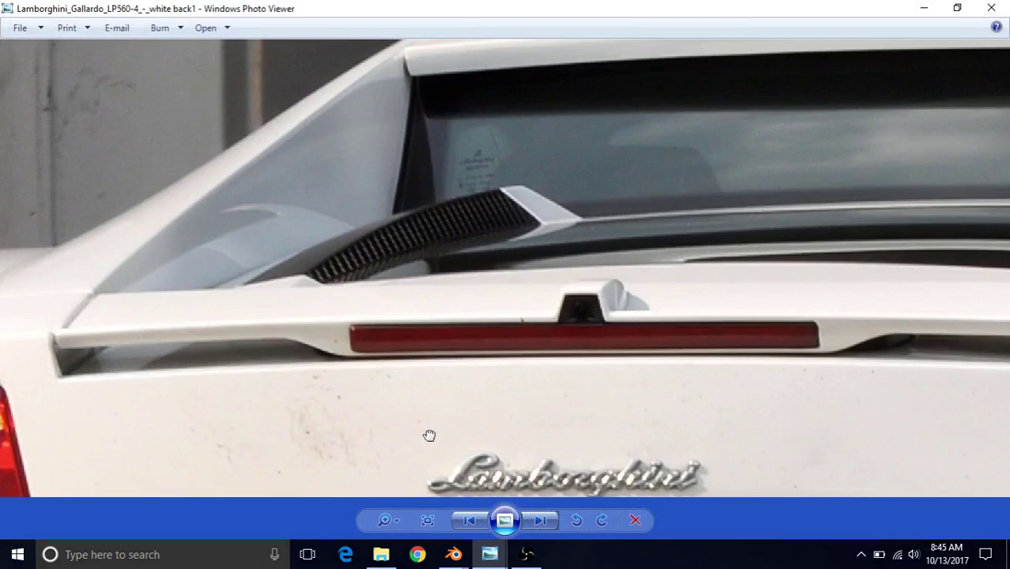
scroll(429, 435, down, 3)
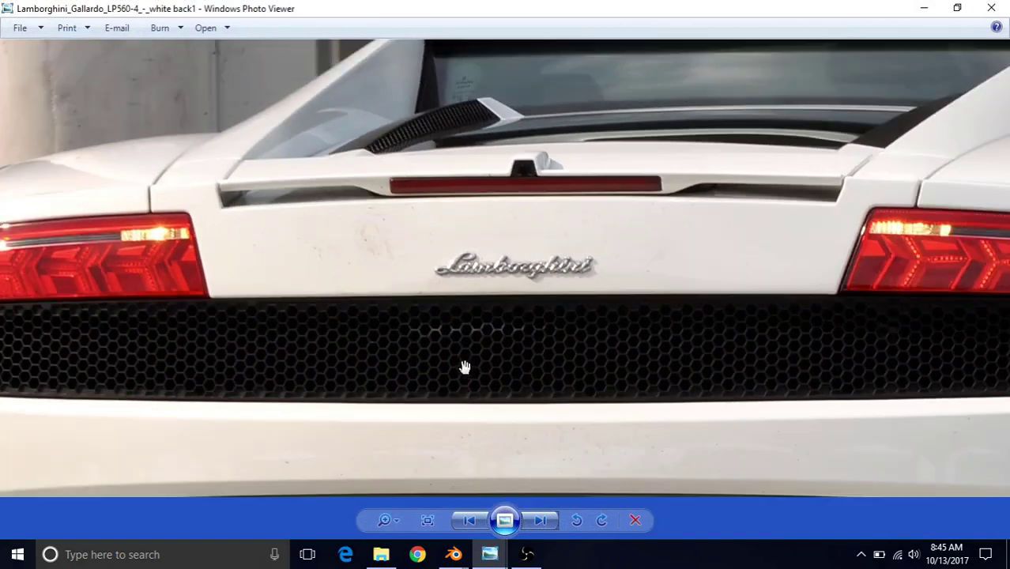
scroll(466, 330, down, 3)
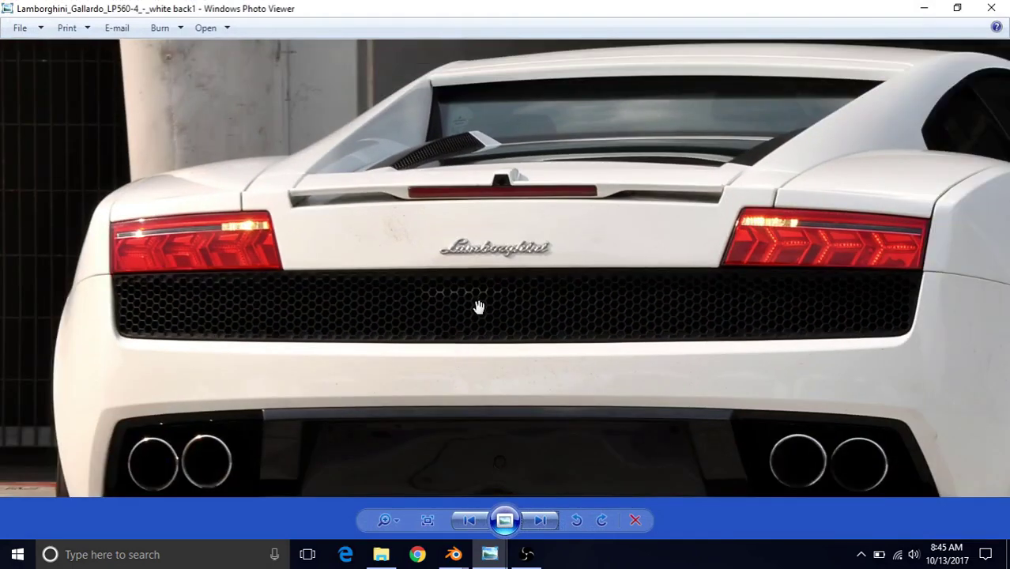
scroll(475, 308, down, 2)
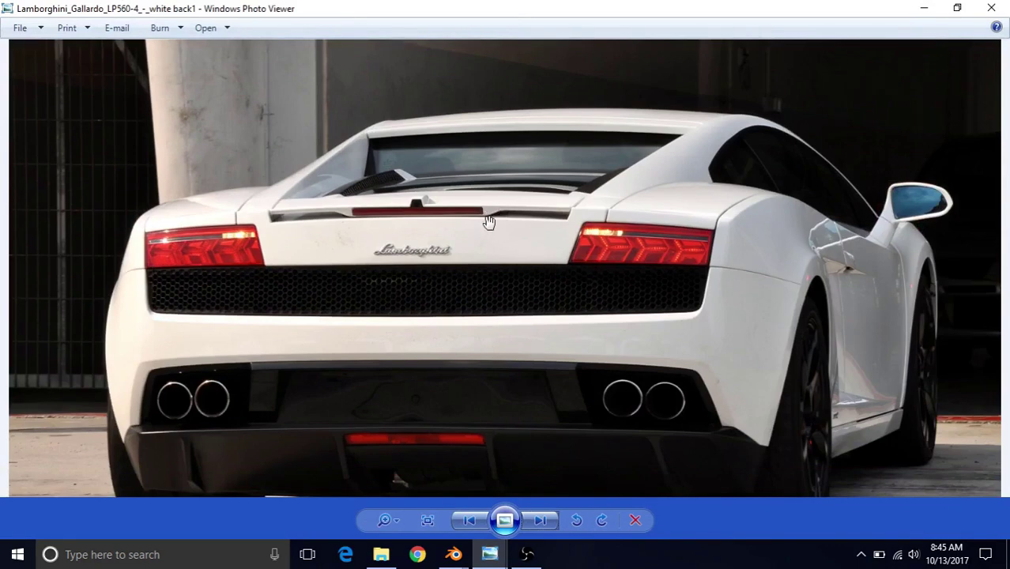
scroll(449, 306, up, 4)
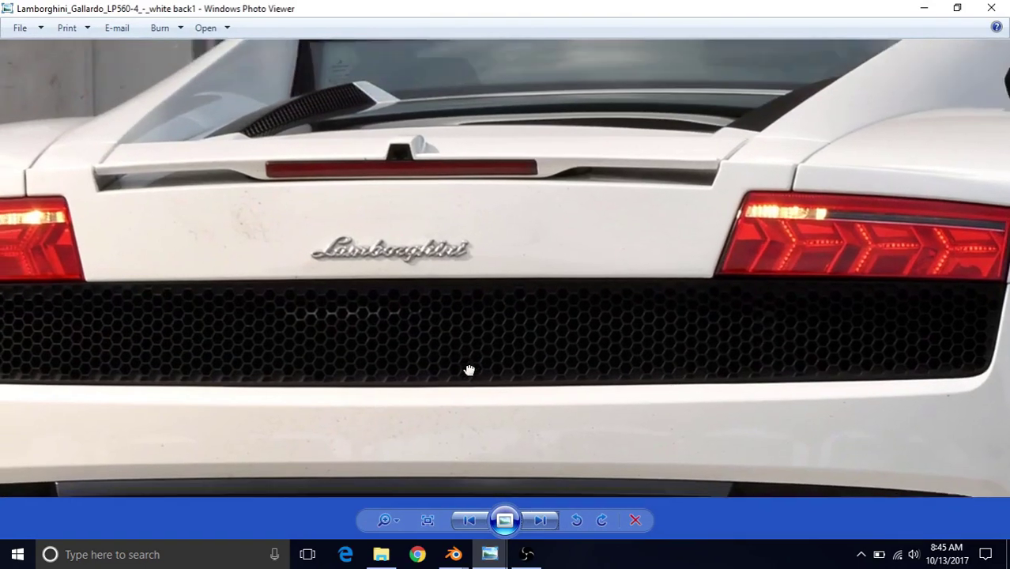
drag(454, 325, 470, 378)
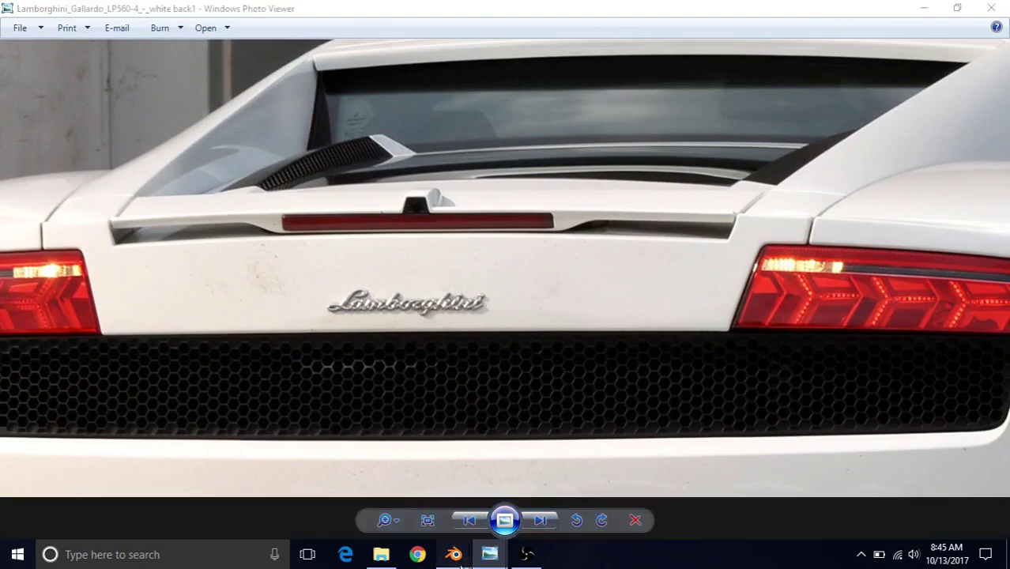
mouse_move(453, 555)
click(507, 506)
Step: Add one loop cut across the rear edge strip beside the camera housing, slid by about 0.66 toward the vent's lower corner
scroll(422, 376, down, 2)
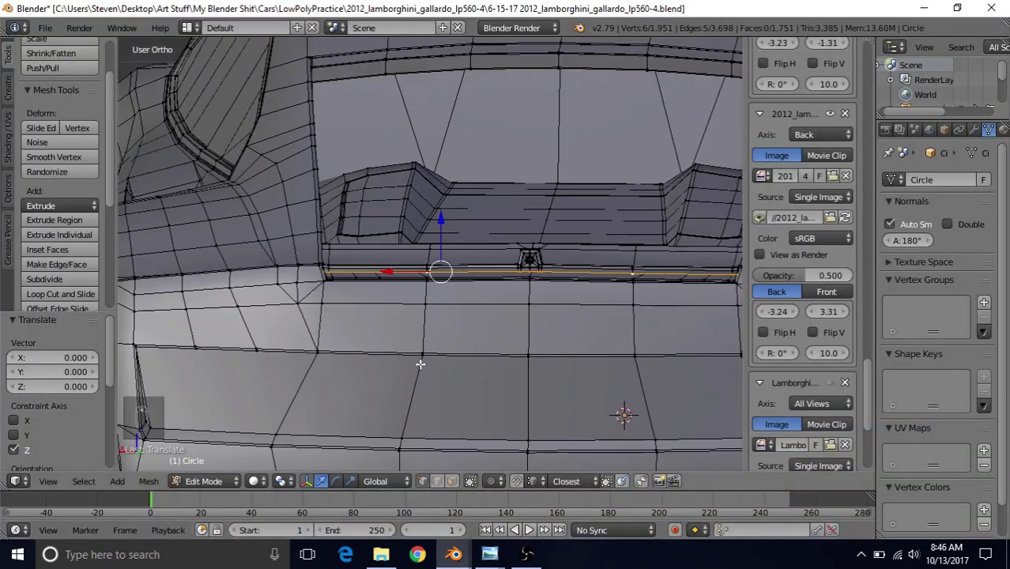
scroll(421, 357, down, 4)
shift+scroll(442, 348, down, 2)
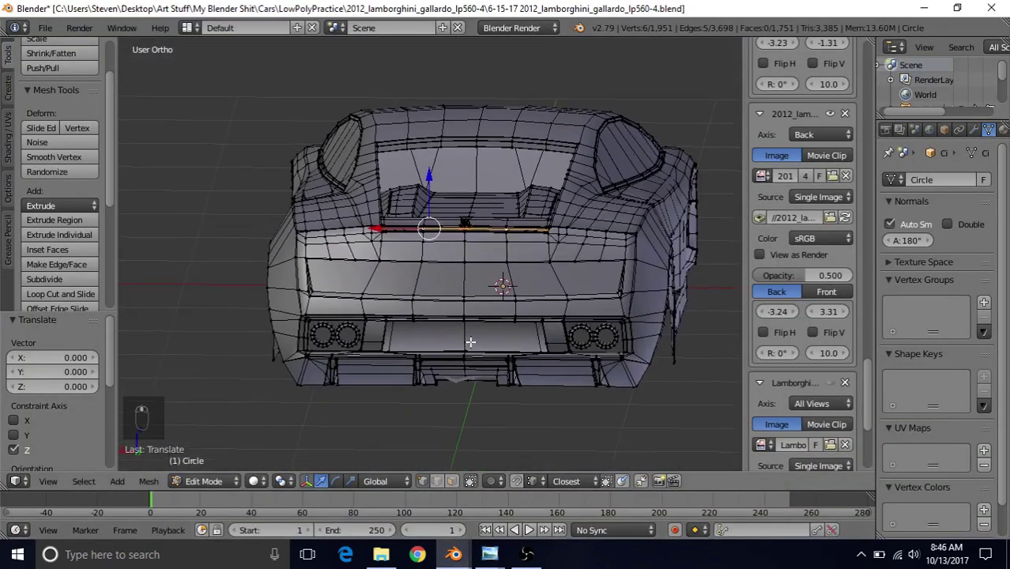
scroll(511, 377, up, 2)
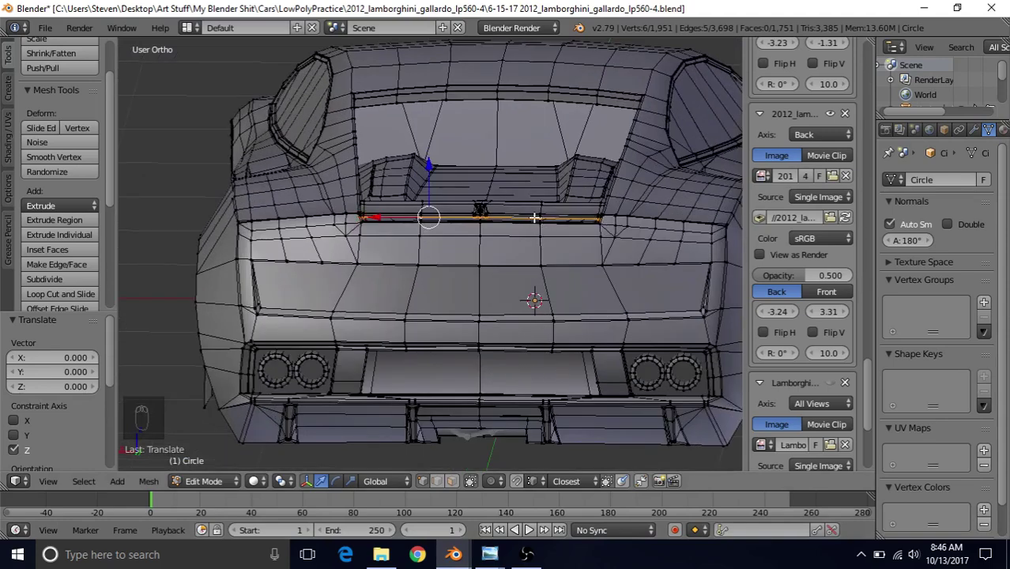
scroll(474, 328, up, 5)
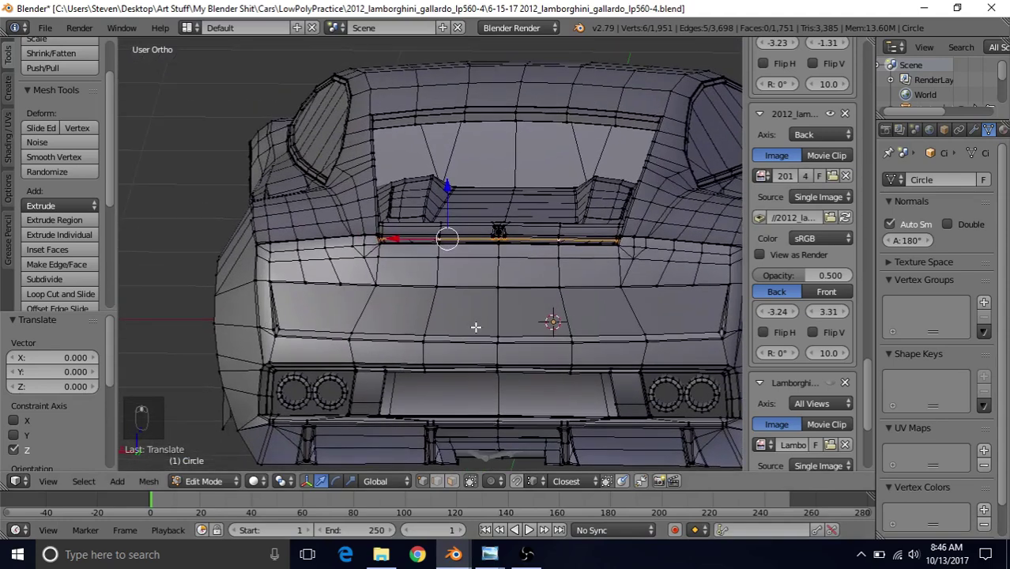
shift+scroll(435, 370, up, 2)
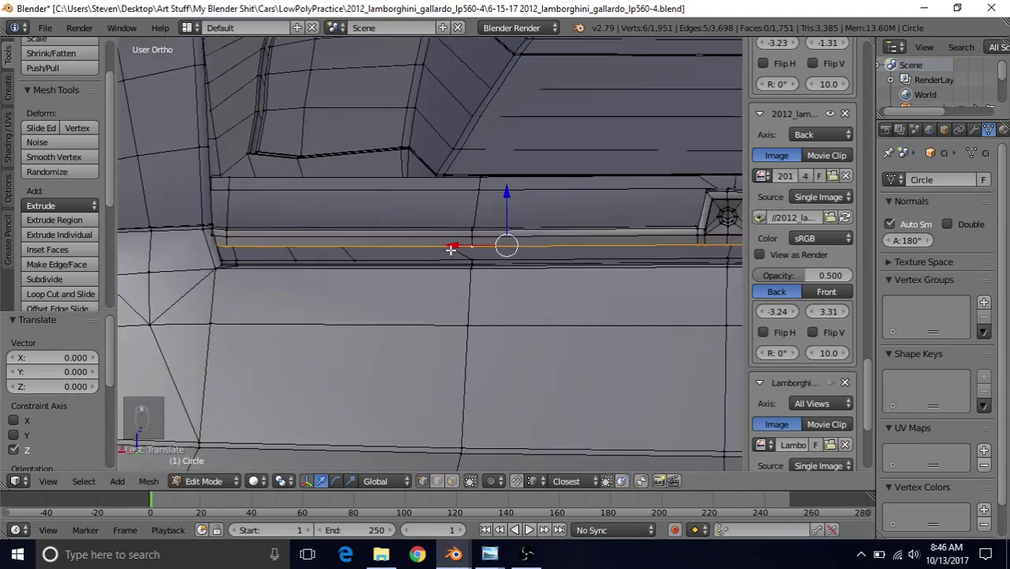
key(ctrl+r)
click(432, 186)
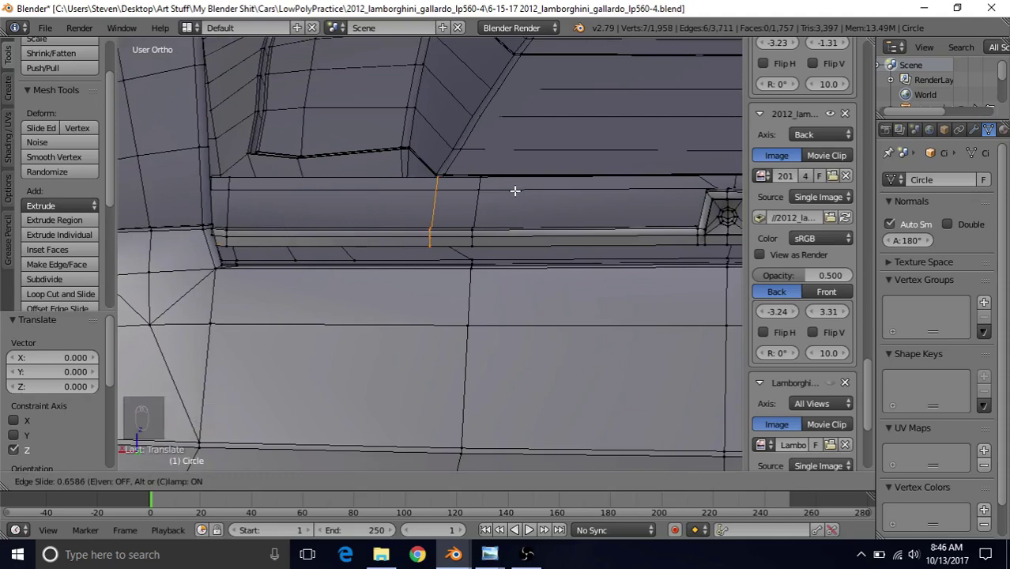
click(515, 190)
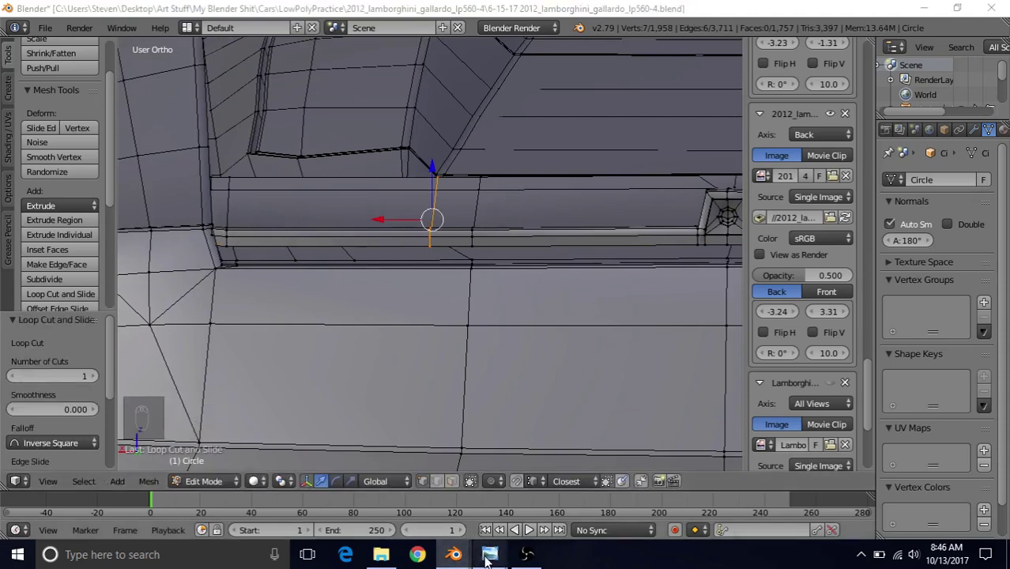
Step: Compare the rear edge's stepped profile in the white back1 photo and the practice19 file, and return to the working file
mouse_move(489, 555)
click(357, 523)
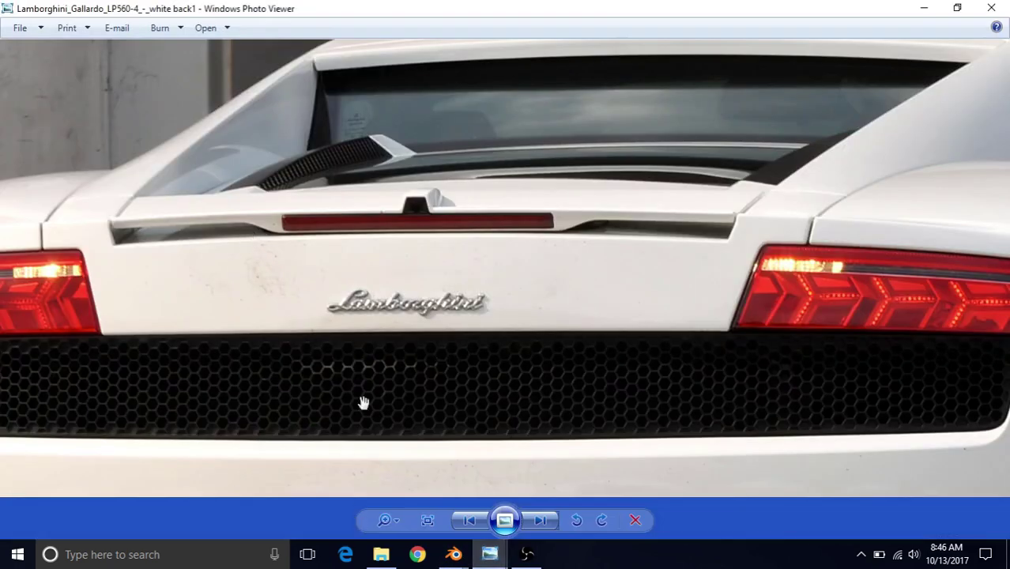
mouse_move(456, 556)
click(404, 500)
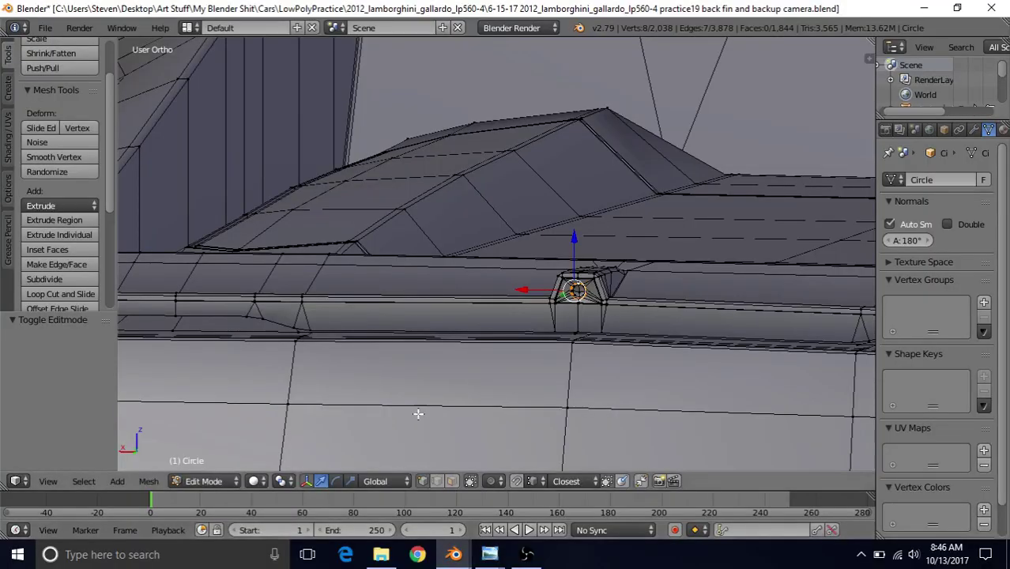
click(502, 491)
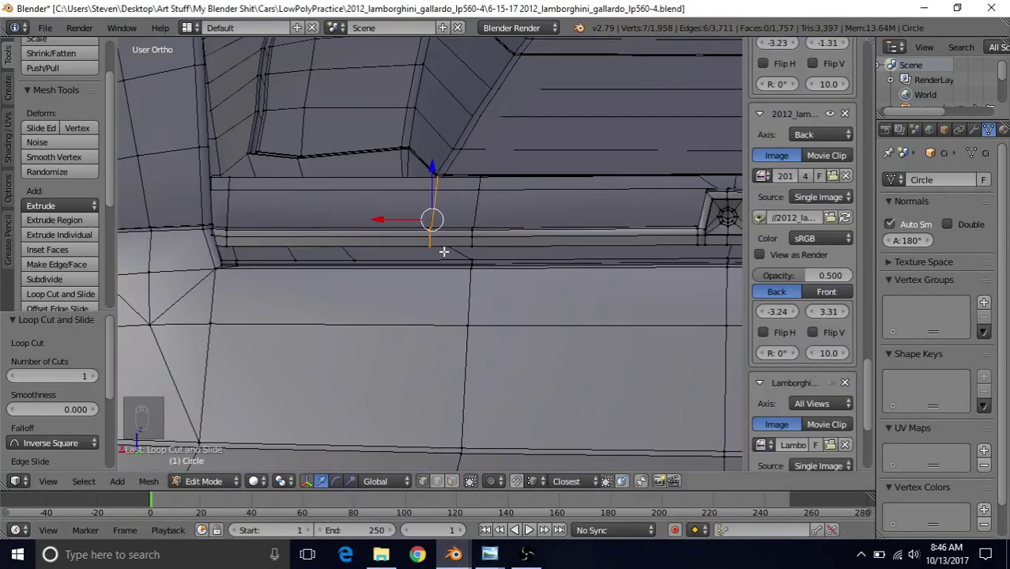
Step: Select the bottom vertices of the rear edge's central section beneath the camera housing and lower them by 0.017 along Z
shift+middle_drag(509, 277, 361, 255)
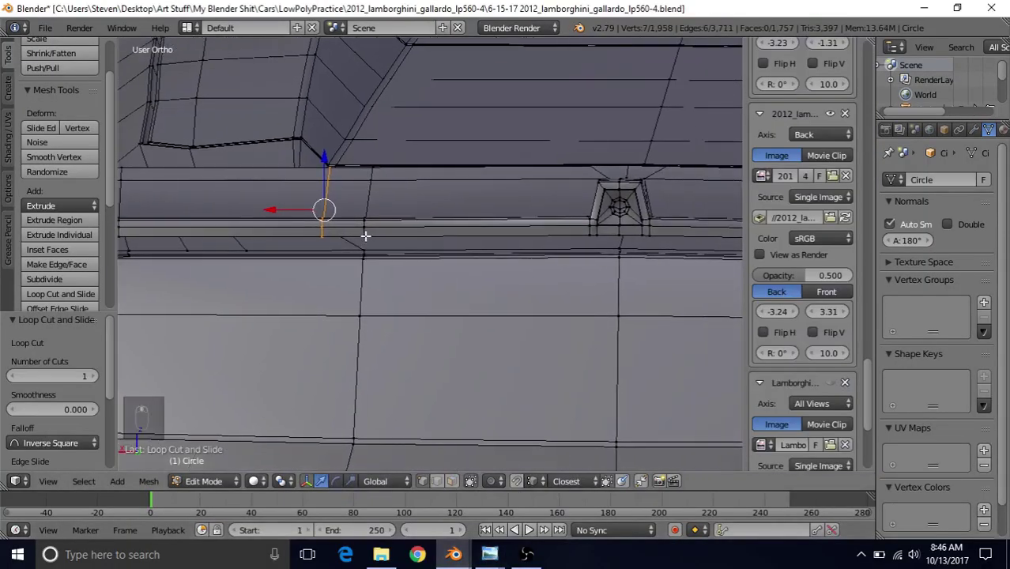
right_click(365, 235)
shift+right_click(594, 235)
shift+right_click(605, 234)
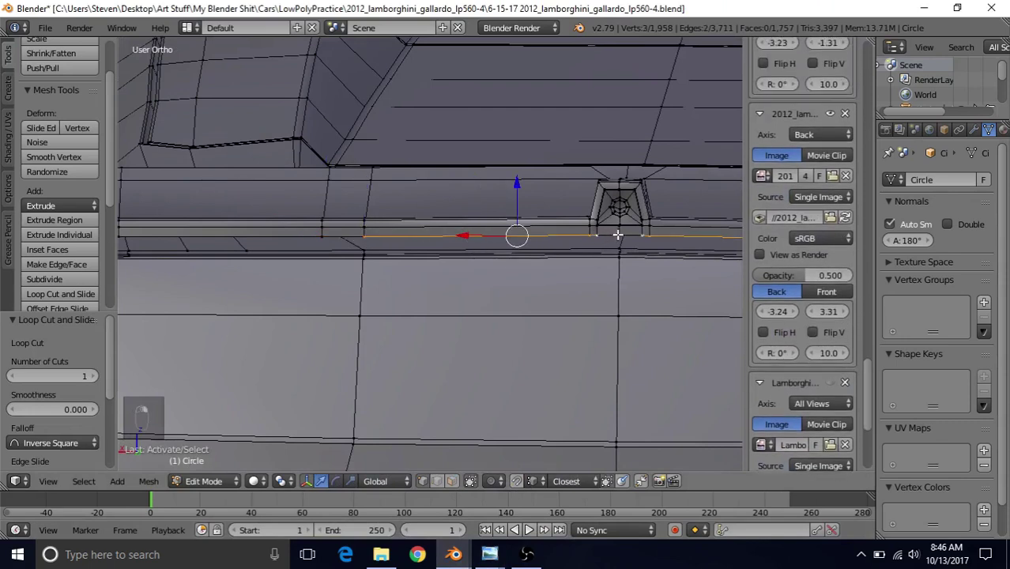
shift+right_click(619, 235)
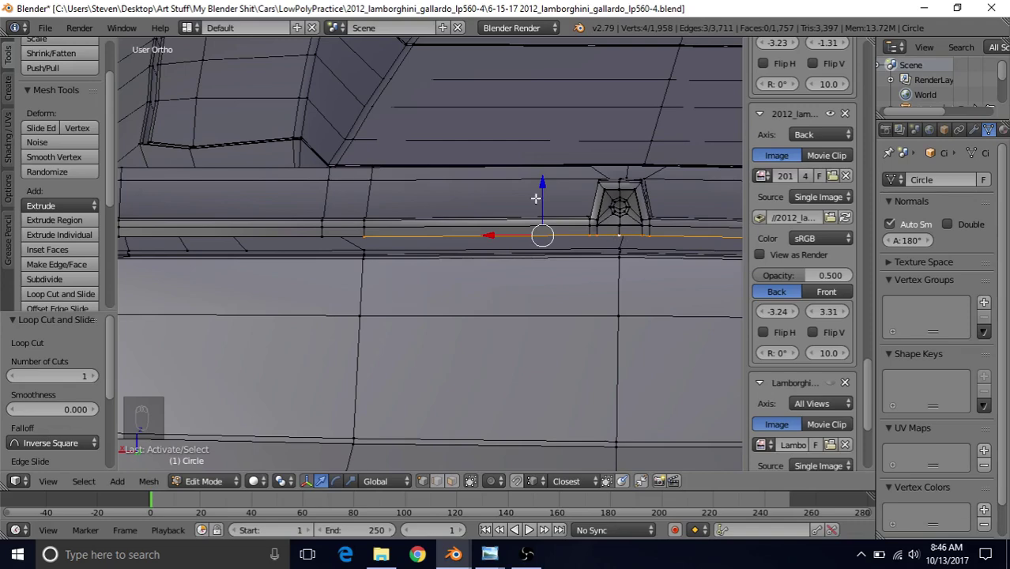
drag(543, 187, 543, 215)
Step: Raise the central section's lower edge by 0.005 along Z, and again by about 0.0004
middle_drag(543, 257, 402, 280)
scroll(402, 280, up, 1)
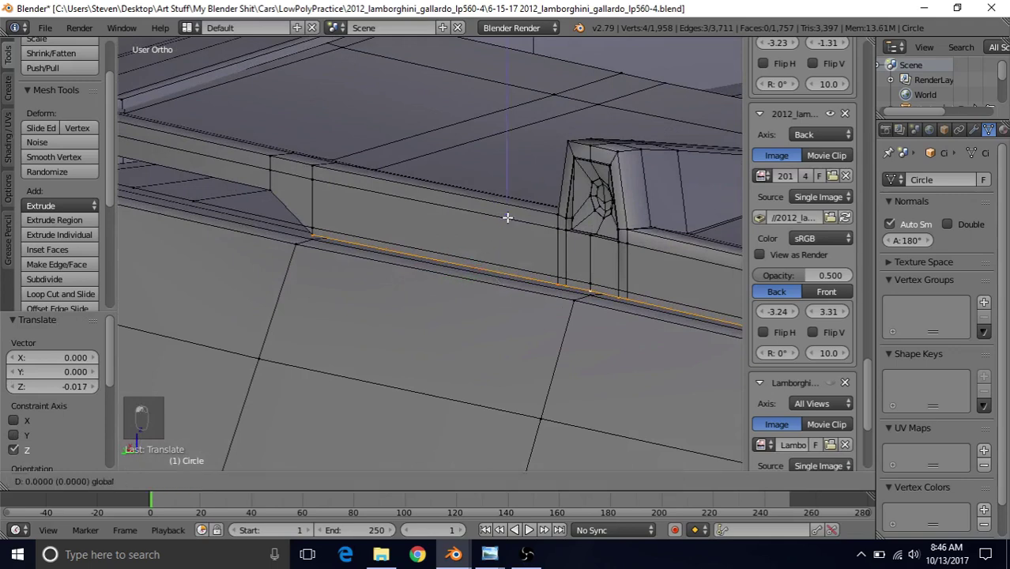
key(g)
key(z)
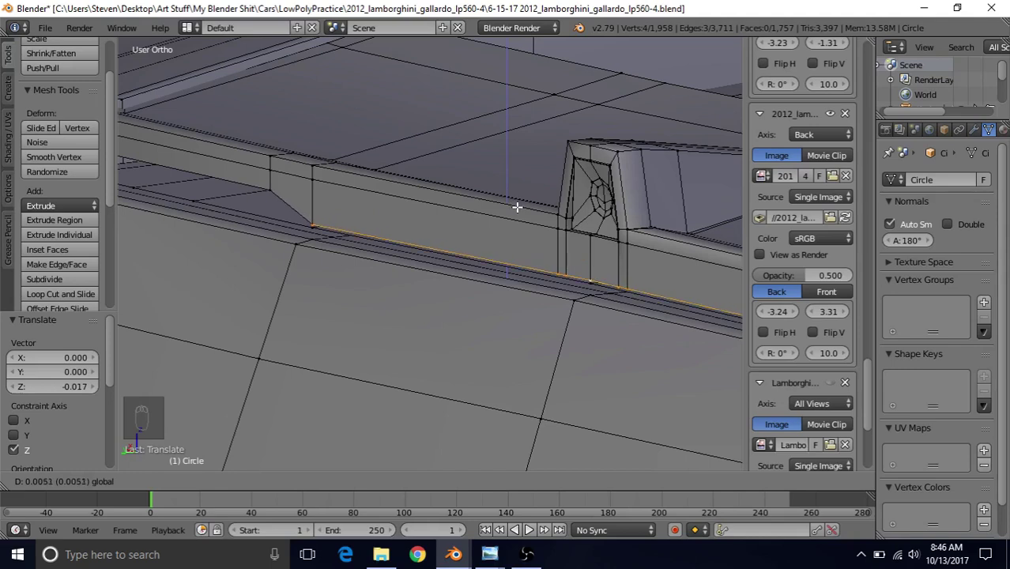
click(516, 207)
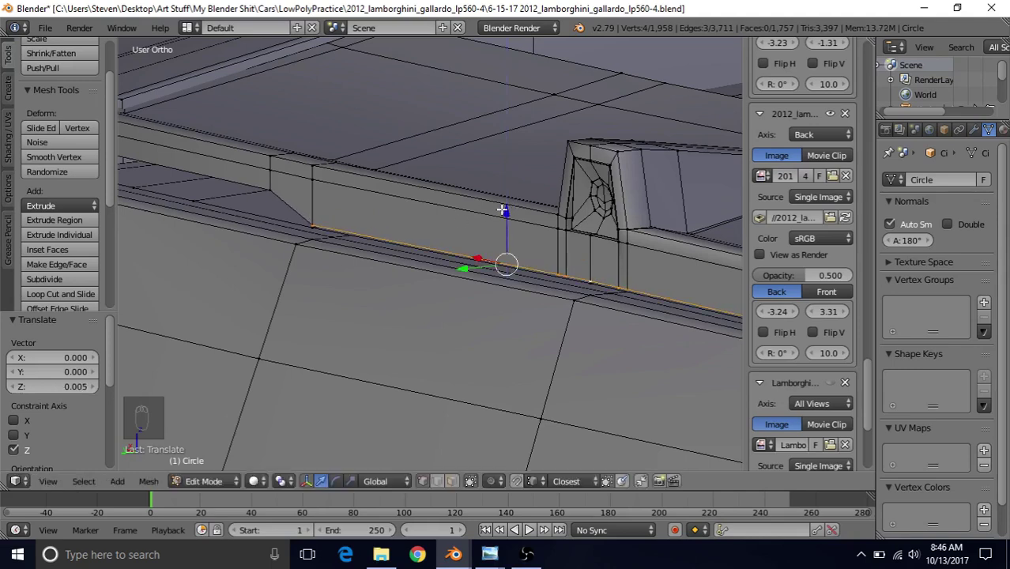
key(g)
key(z)
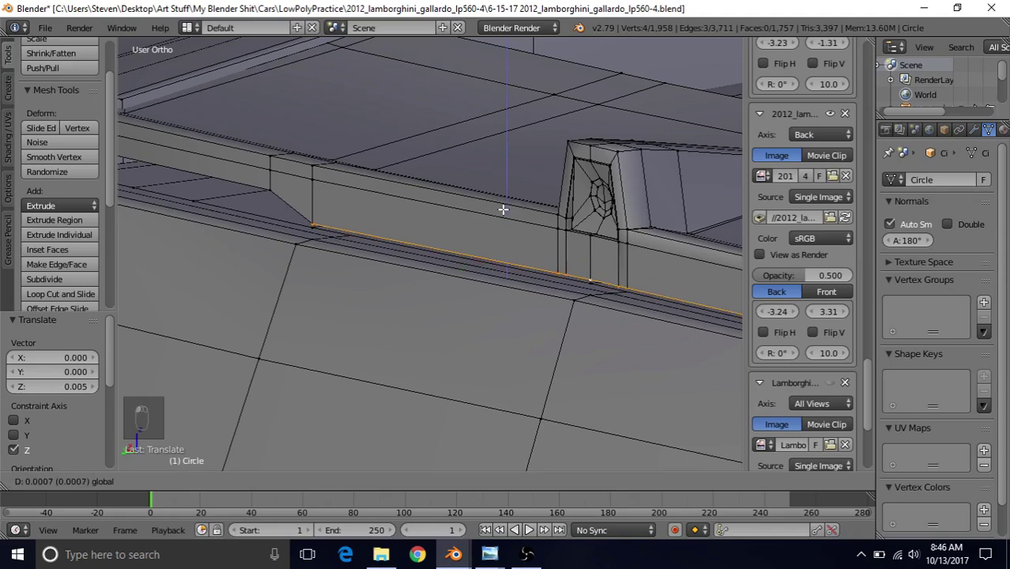
click(504, 209)
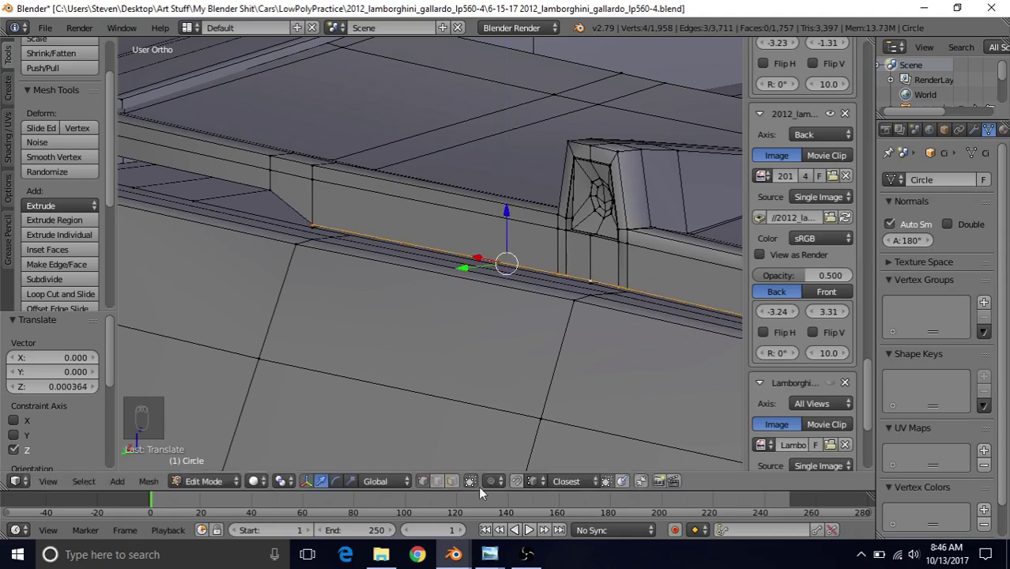
Step: Check the shape of the brake light section in the white back1 reference photo and return to the working file
mouse_move(490, 555)
click(648, 486)
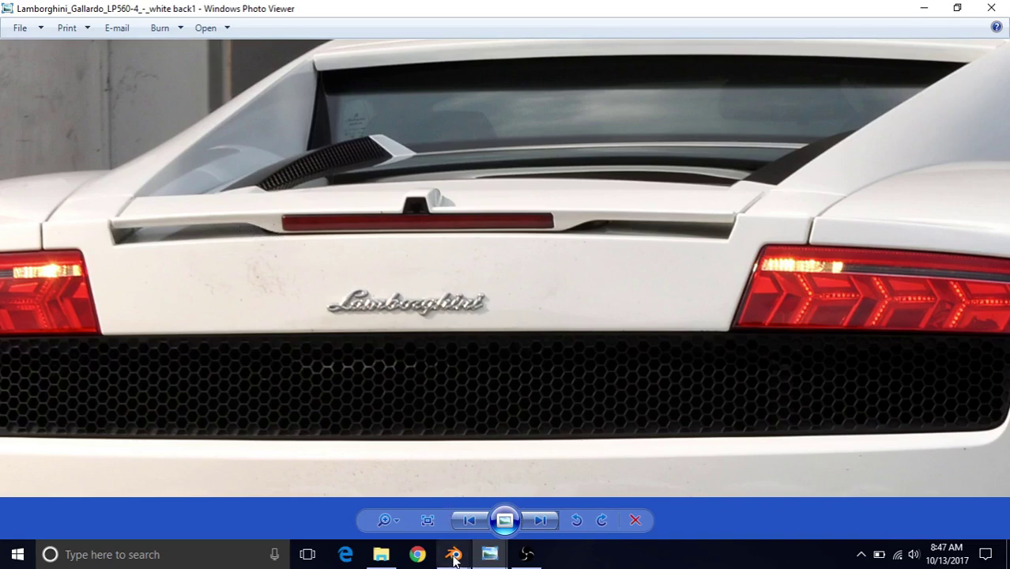
mouse_move(454, 554)
click(487, 509)
Step: Bevel the two end vertices of the slanted lower edge beside the central section by 0.007 with one segment, vertices only
middle_drag(389, 327, 422, 325)
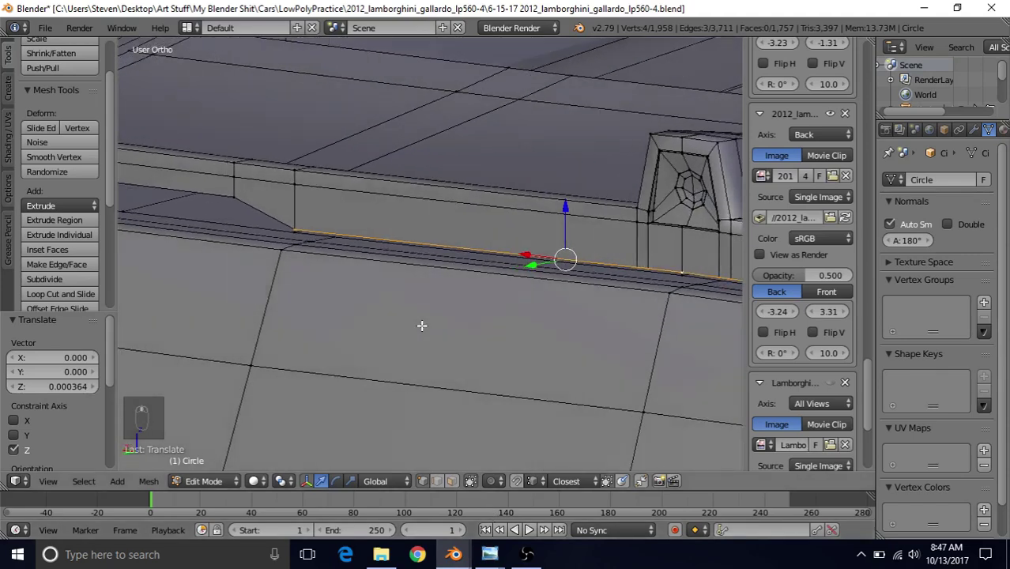
right_click(247, 212)
middle_drag(280, 294, 332, 275)
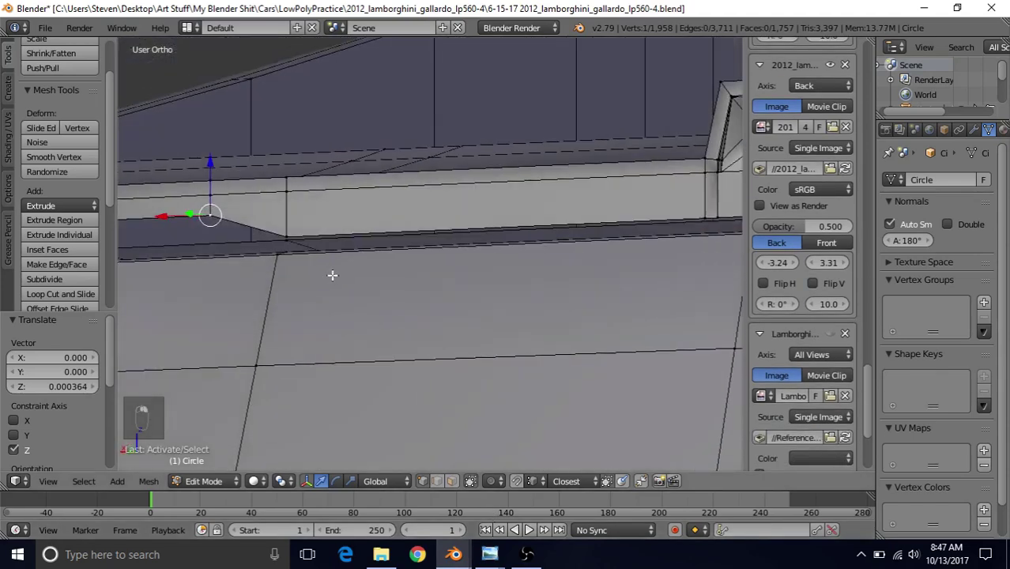
shift+right_click(286, 227)
scroll(333, 249, down, 2)
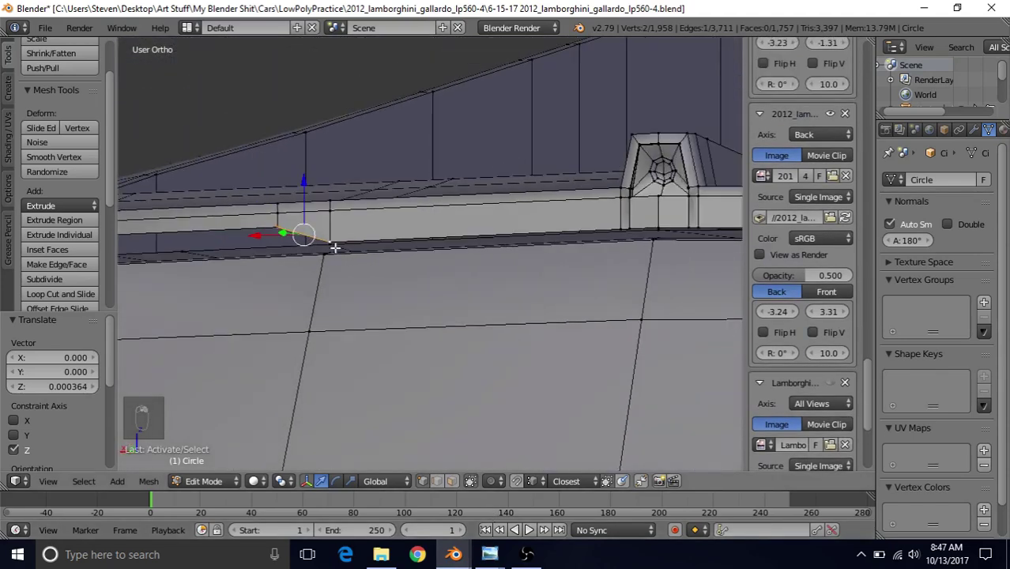
middle_drag(347, 256, 371, 282)
scroll(372, 282, up, 2)
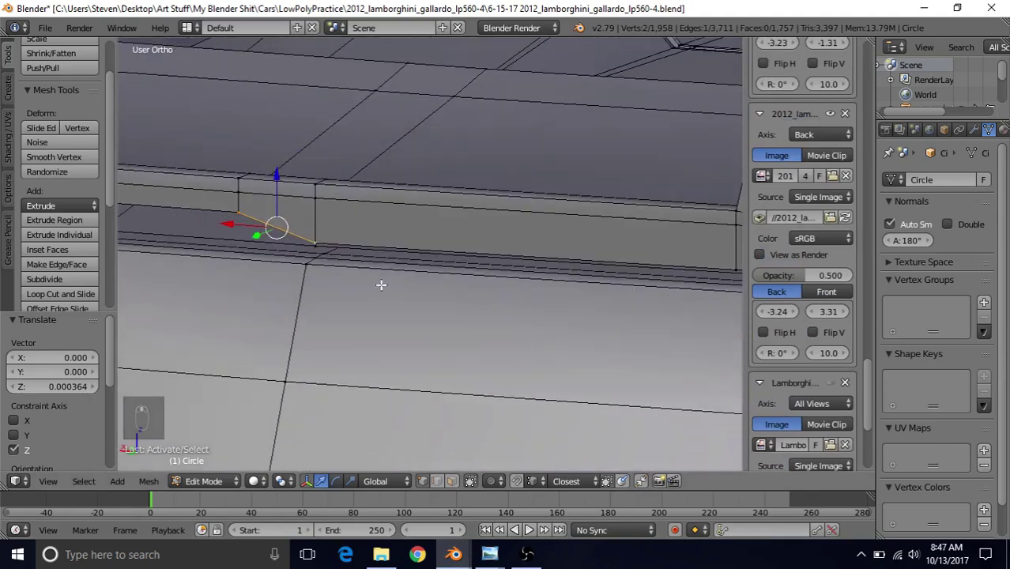
key(ctrl+shift+b)
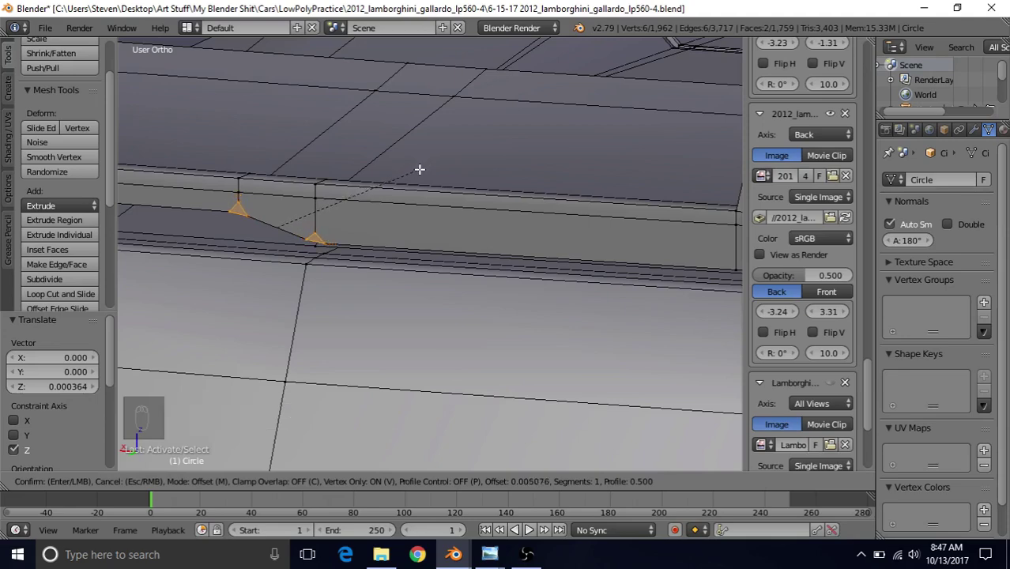
click(421, 164)
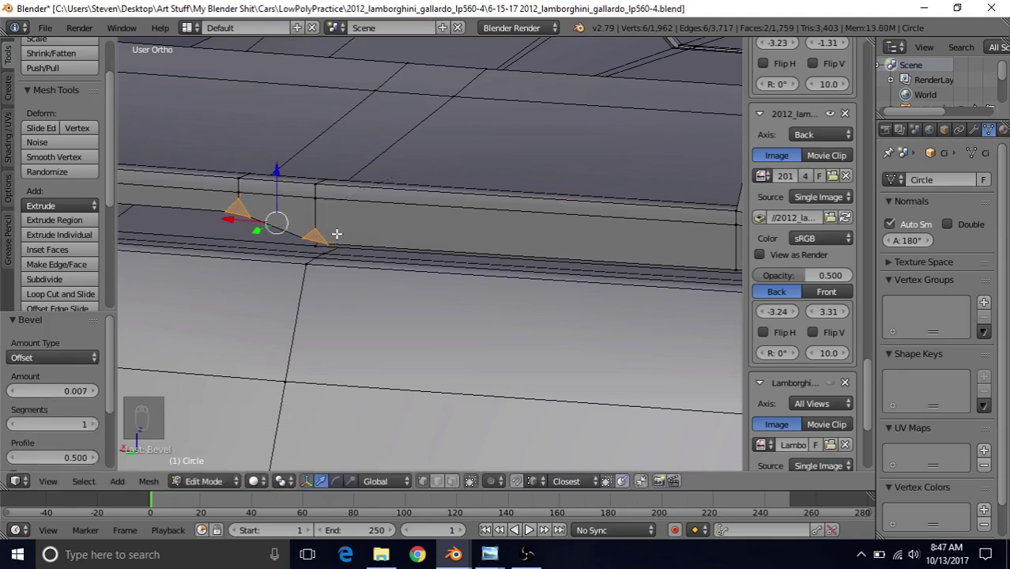
Step: Merge the upper tip vertex of each bevelled corner into the vertex directly above it, using At Last
middle_drag(334, 232, 342, 293)
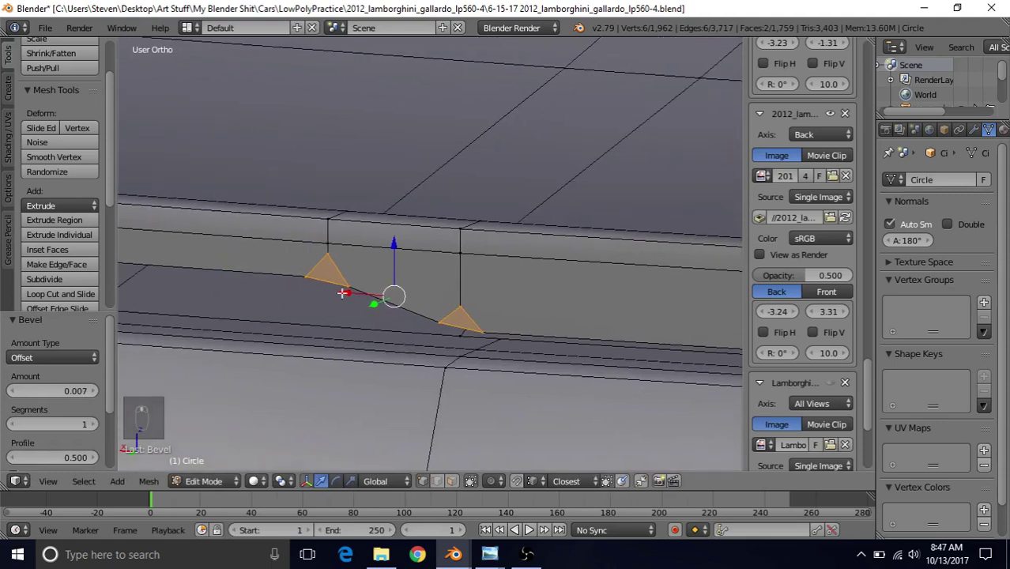
right_click(332, 253)
shift+right_click(331, 244)
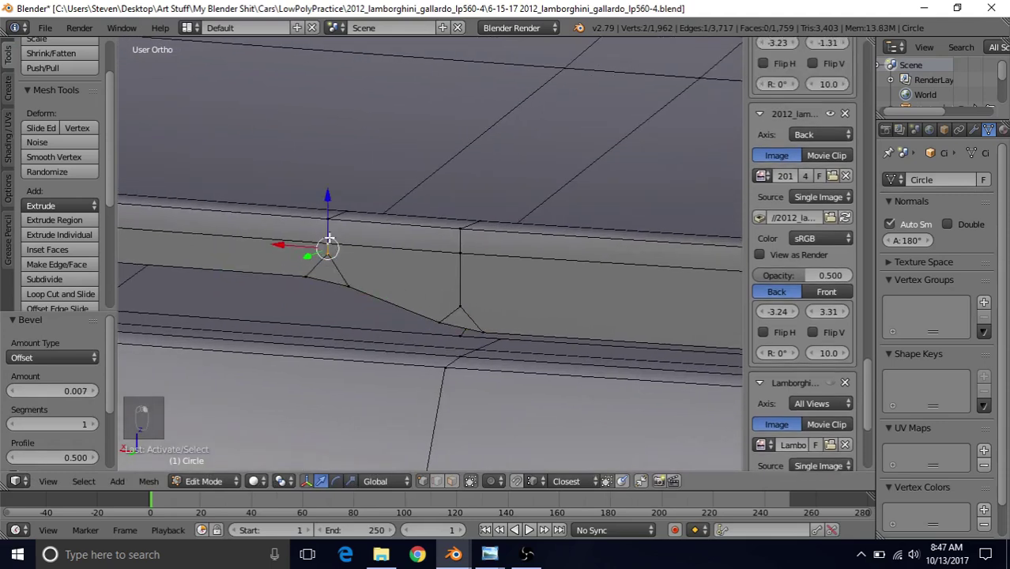
key(alt+m)
click(329, 238)
right_click(460, 307)
shift+right_click(462, 253)
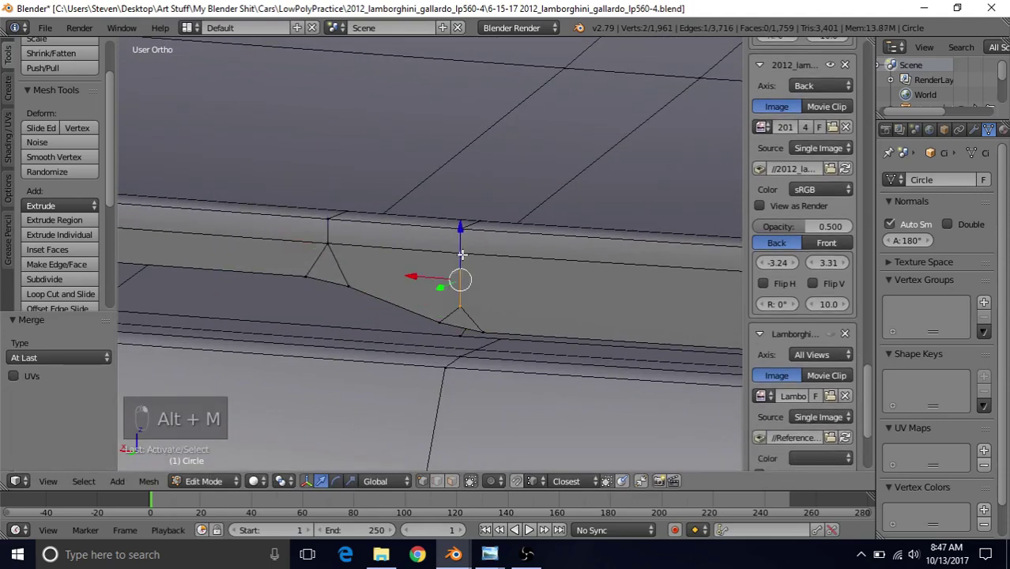
key(alt+m)
click(462, 255)
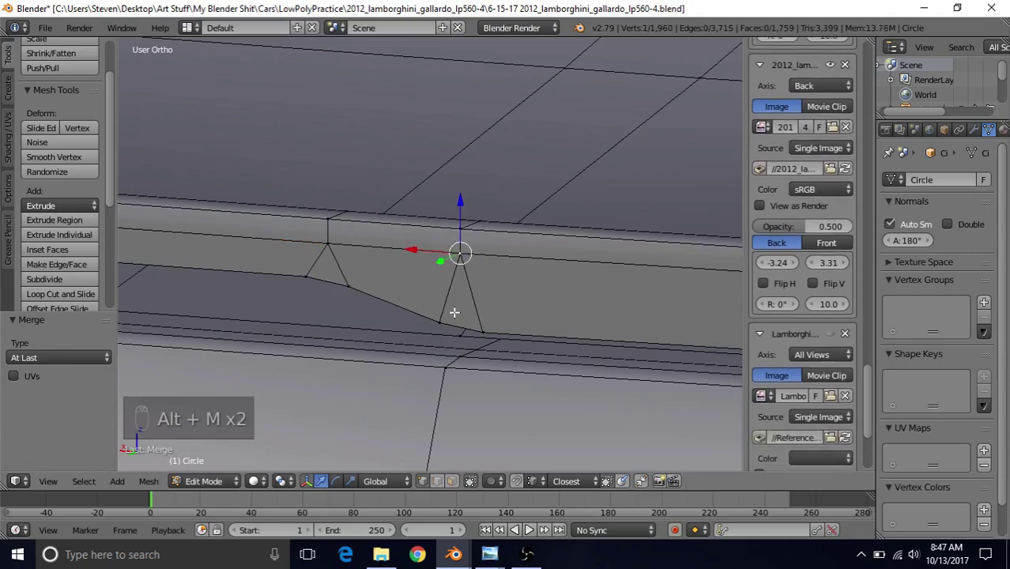
Step: Inspect the smoothed brake light slope and the car's rear in Object Mode, and save the file
scroll(452, 320, down, 3)
middle_drag(453, 320, 446, 333)
key(Tab)
scroll(443, 315, up, 3)
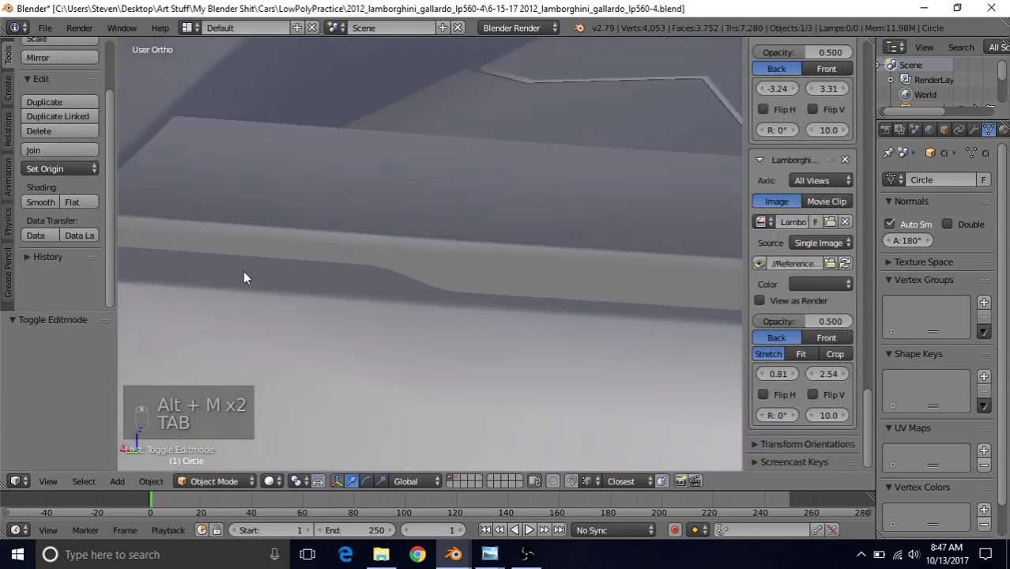
scroll(246, 270, down, 2)
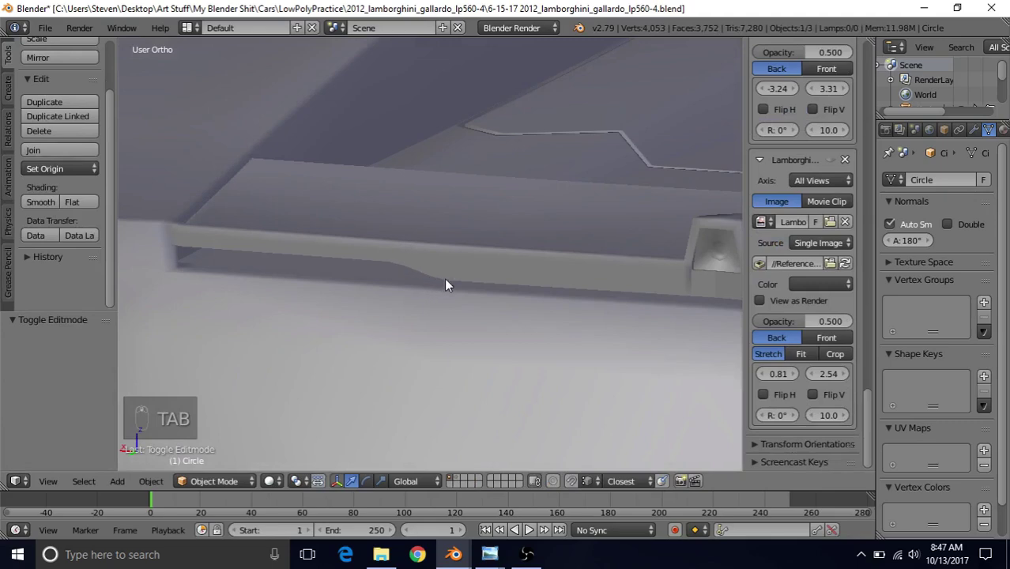
scroll(550, 317, down, 3)
middle_drag(428, 282, 473, 314)
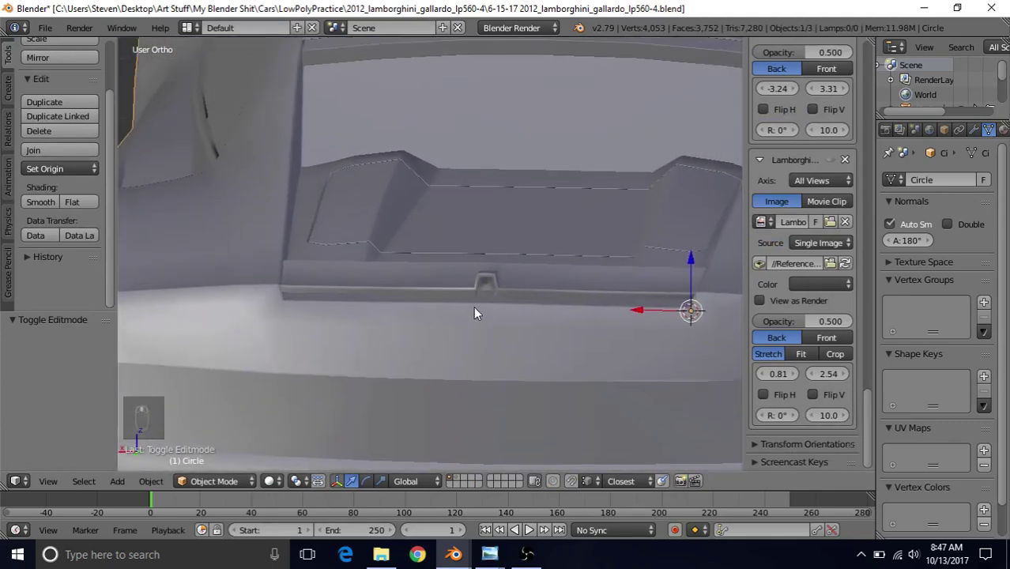
click(46, 28)
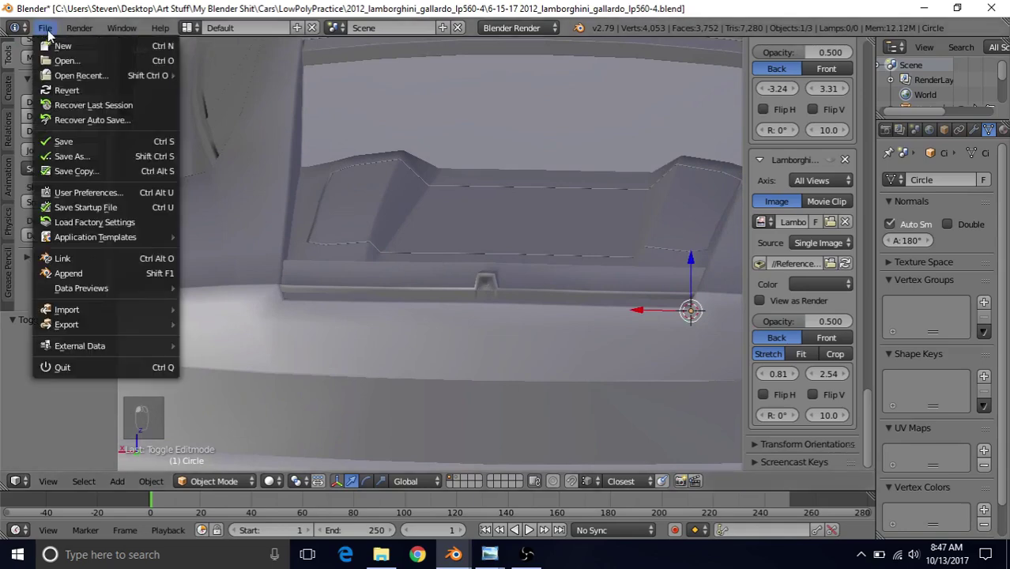
click(54, 140)
Step: Extrude the long inner edge loop of the rear edge piece and lower it by 0.015 along Z
middle_drag(319, 247, 370, 301)
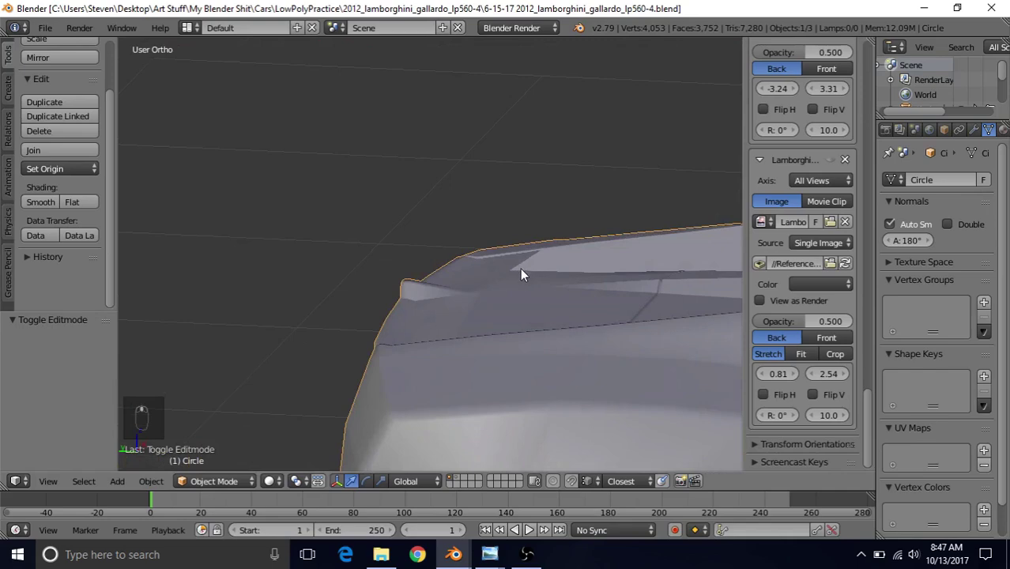
key(Tab)
middle_drag(494, 316, 466, 323)
alt+right_click(502, 298)
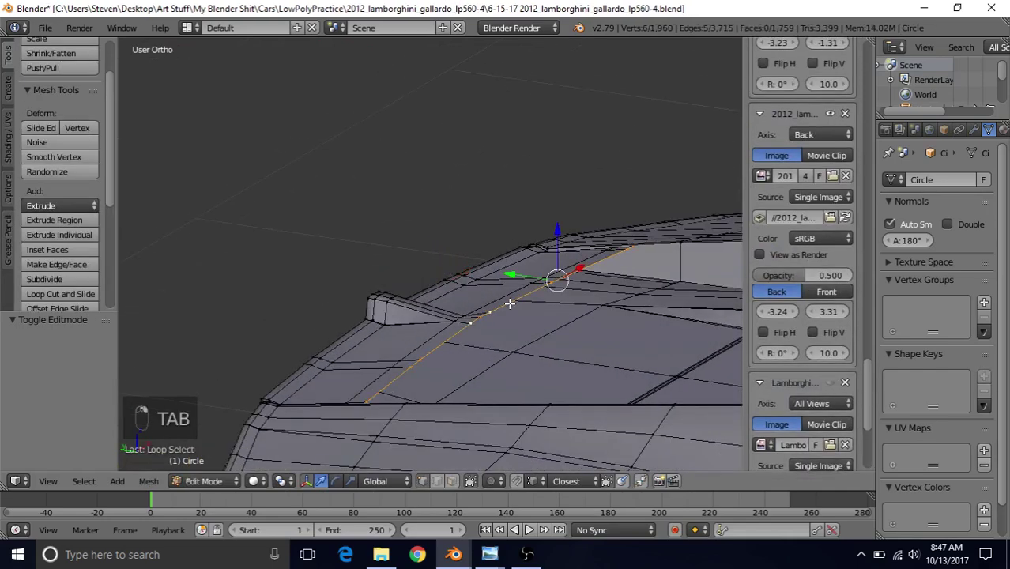
key(e)
right_click(514, 337)
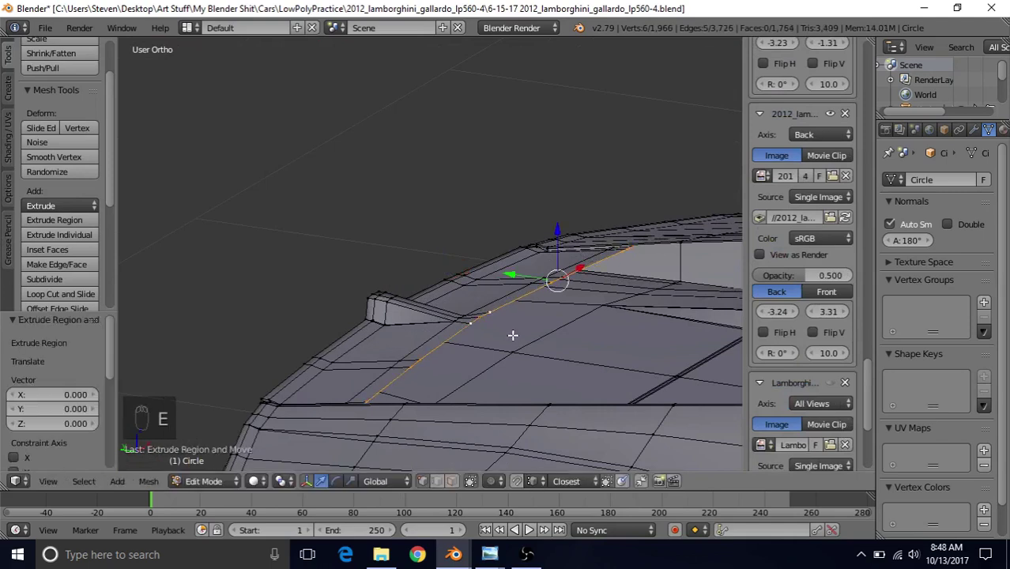
drag(556, 229, 559, 237)
scroll(519, 307, down, 2)
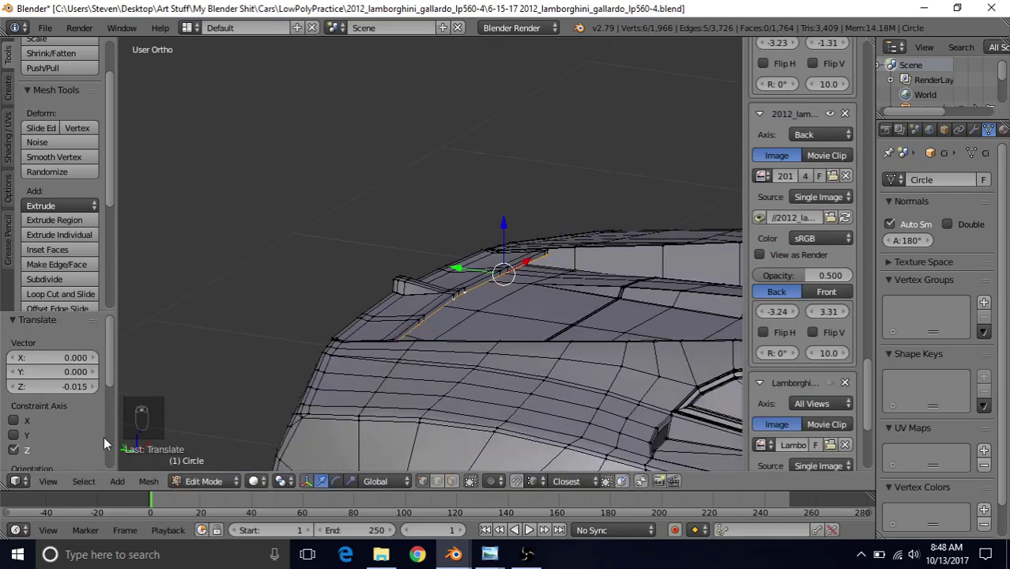
Step: Select everything linked to the extruded edge and hide the rest of the mesh to isolate the rear edge piece
click(83, 481)
click(115, 225)
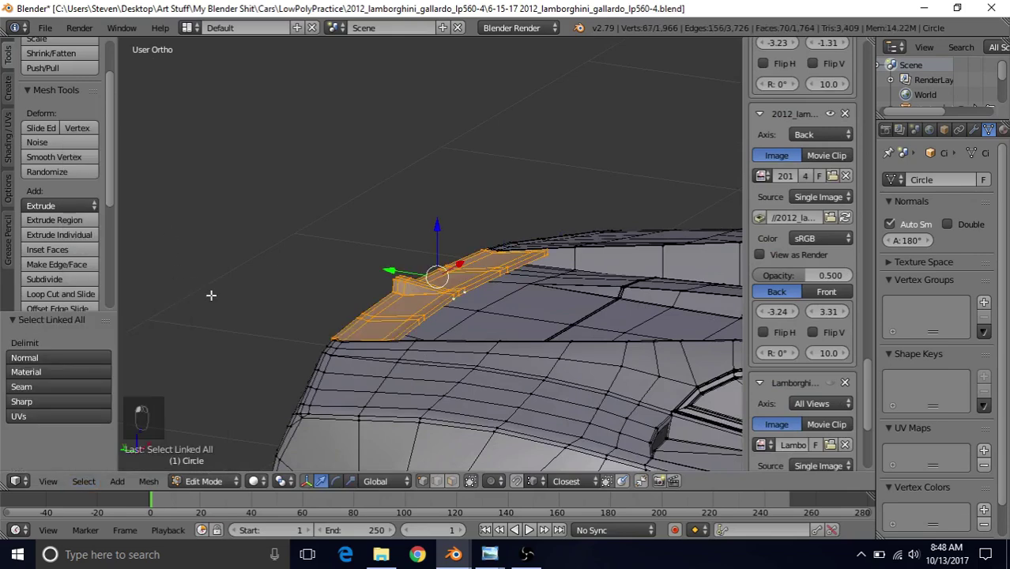
key(shift+h)
middle_drag(386, 296, 330, 239)
key(a)
Step: Fill a narrow face across the open underside at the rear edge piece's end, joining its four corner vertices
middle_drag(514, 295, 437, 362)
right_click(493, 412)
key(KP_Decimal)
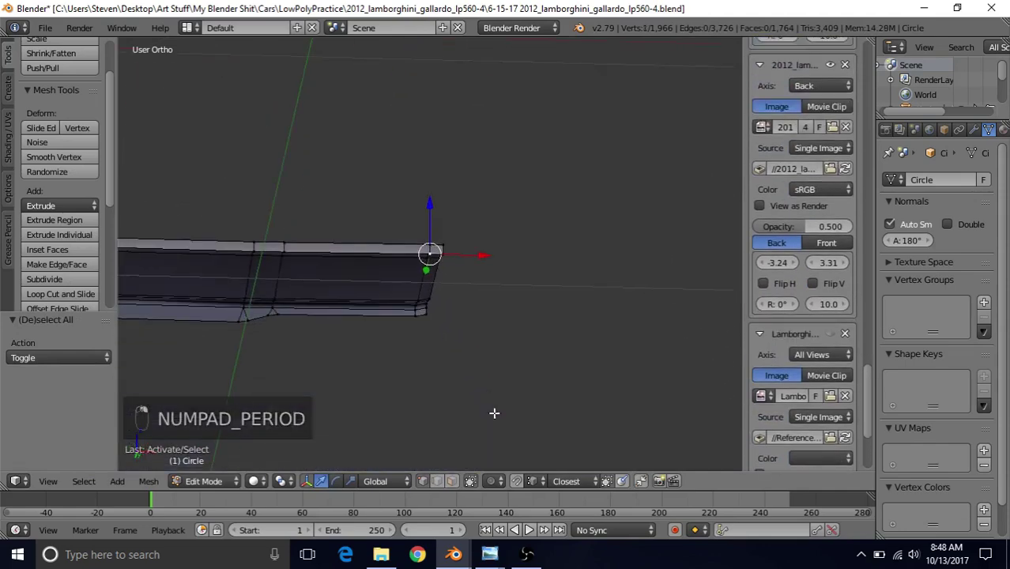
middle_drag(420, 252, 400, 283)
shift+right_click(423, 363)
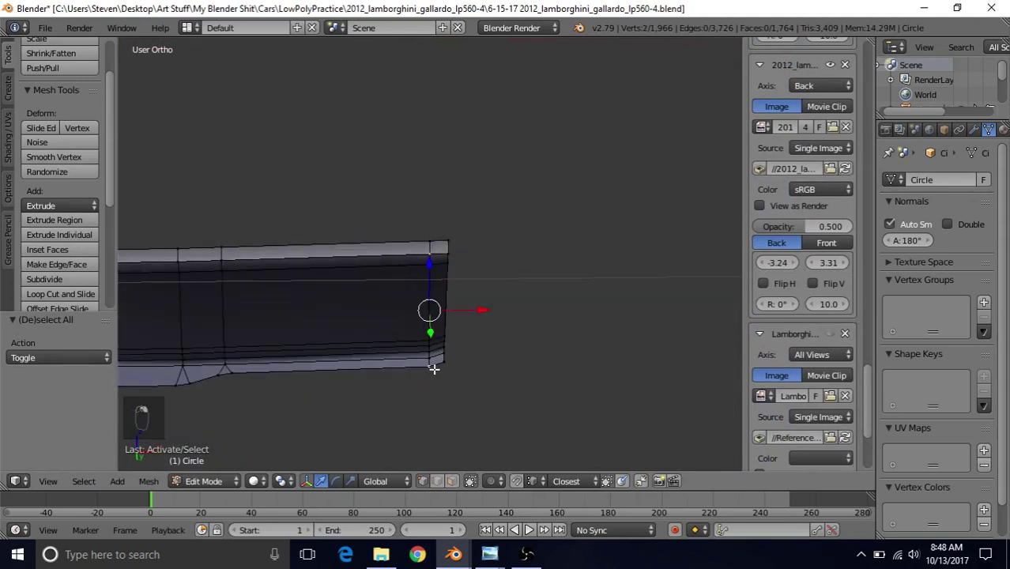
shift+right_click(435, 367)
shift+right_click(447, 255)
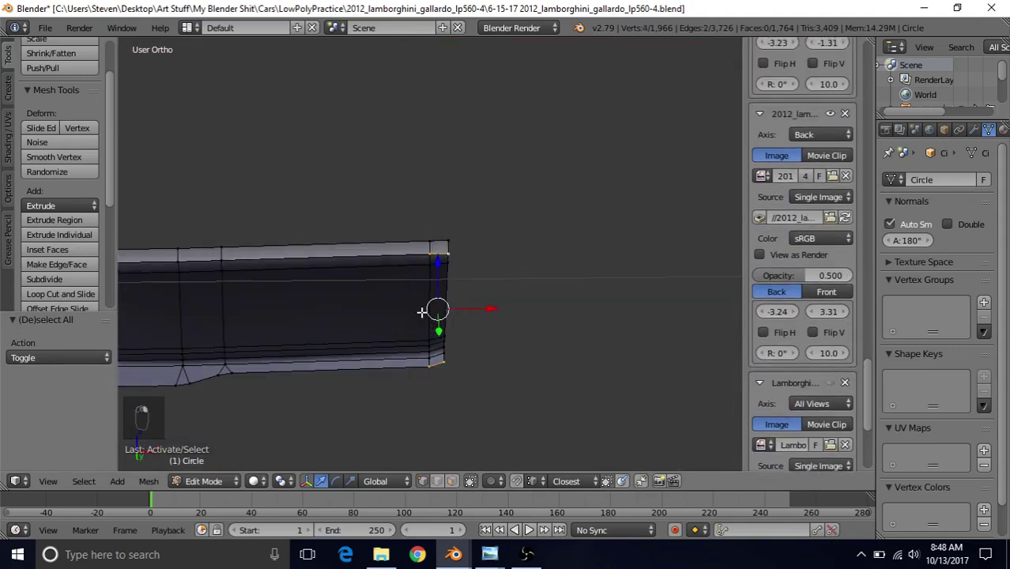
key(f)
Step: Fill the underside from the narrow end face to the slope's bevelled corner, and add a triangular face at that corner
right_click(429, 252)
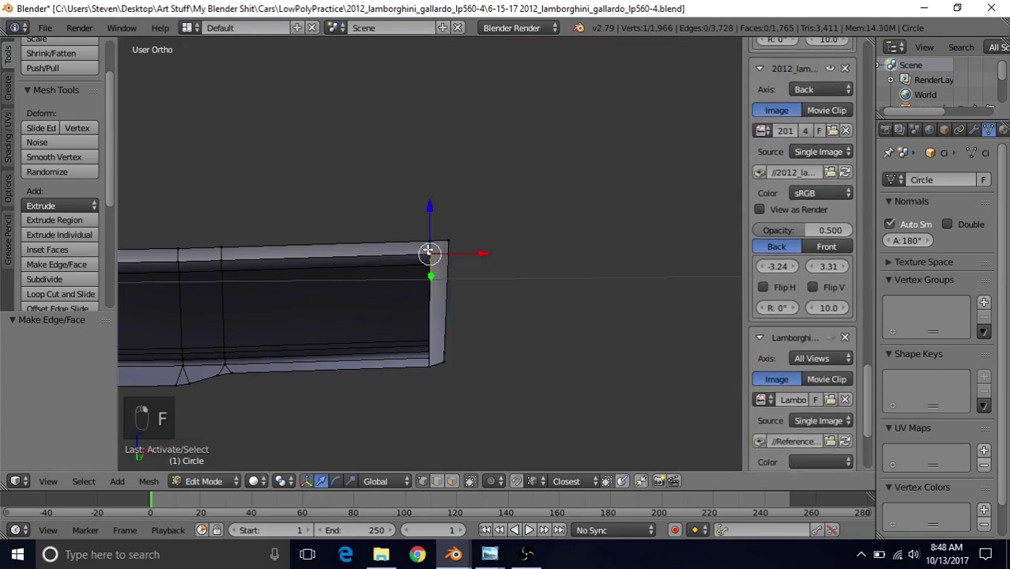
shift+right_click(433, 370)
shift+middle_drag(328, 322, 420, 348)
key(f)
shift+right_click(400, 381)
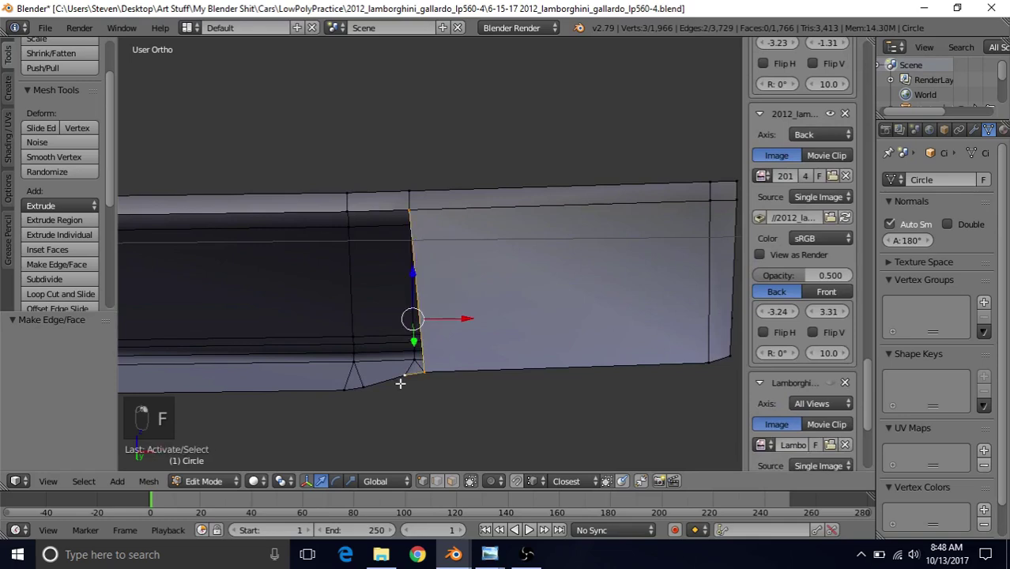
key(f)
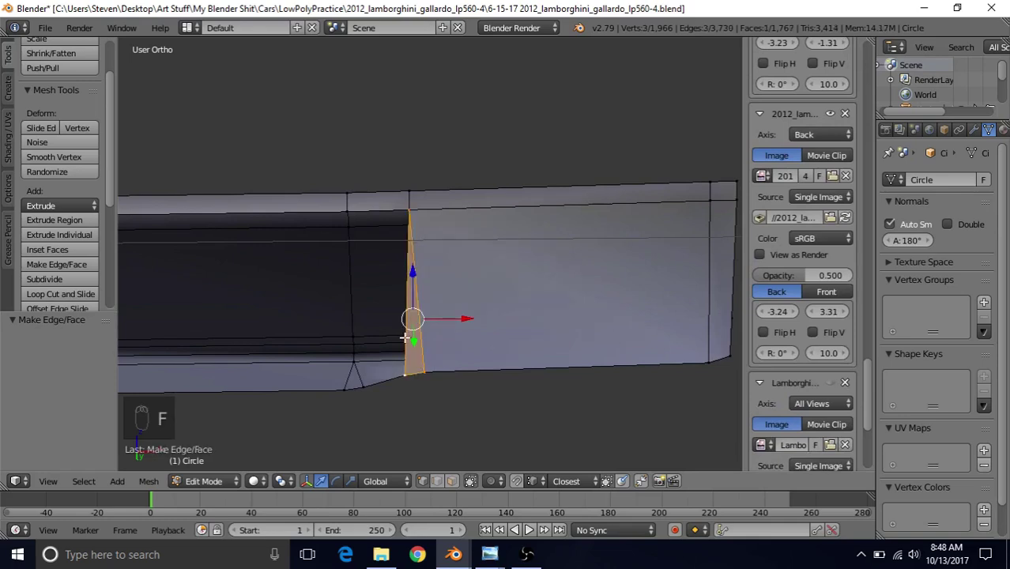
Step: Select the two end vertices of the triangular face's open edge to continue filling the underside
right_click(403, 373)
shift+right_click(411, 203)
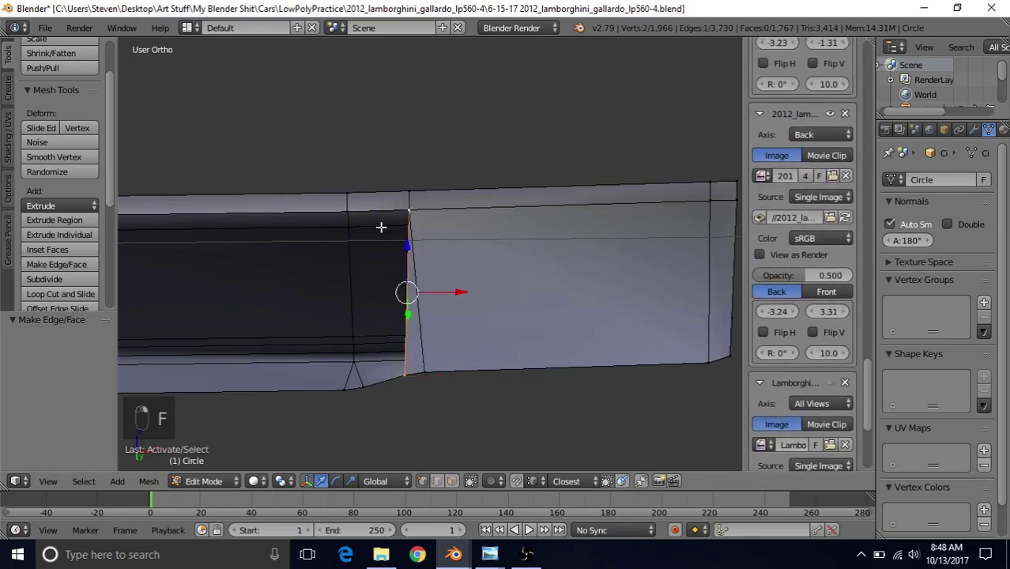
Step: Fill the next underside face and the narrow triangle beside the notch in the fin's lower edge
key(f)
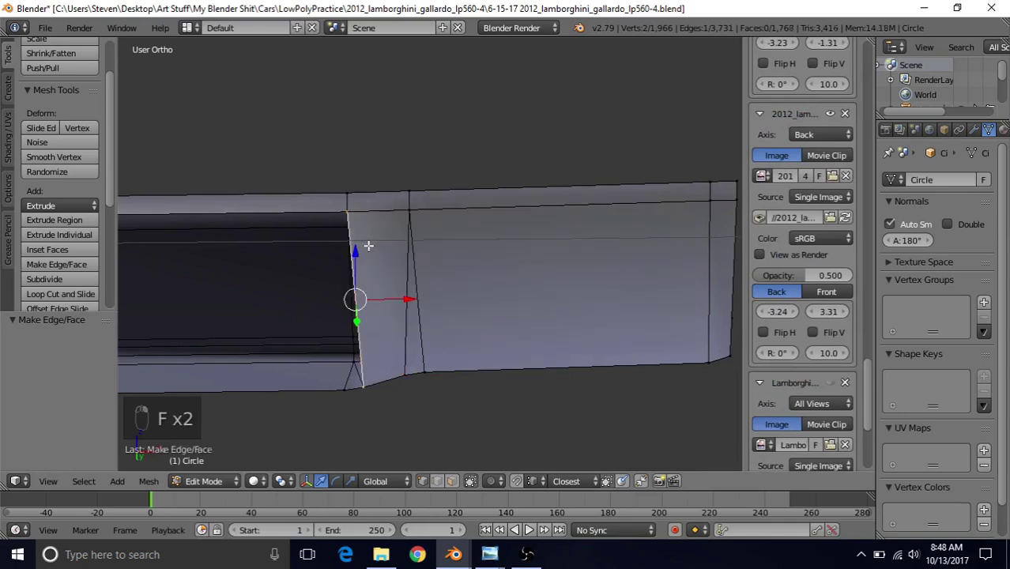
shift+right_click(336, 398)
shift+middle_drag(379, 325, 425, 306)
key(f)
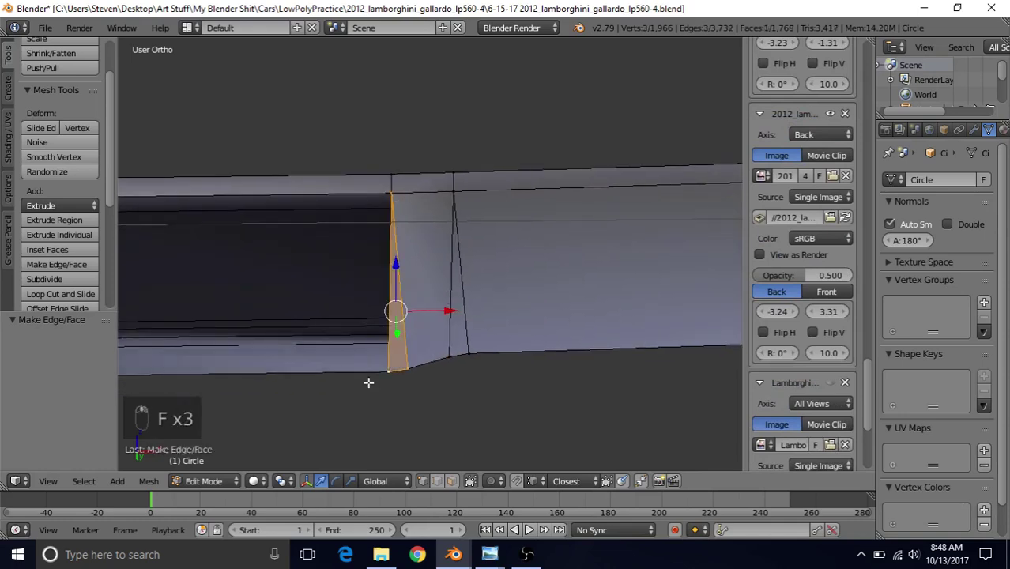
Step: Fill the long underside face running from the notch triangle to the camera housing at the fin's centre
shift+middle_drag(351, 341, 503, 338)
right_click(521, 393)
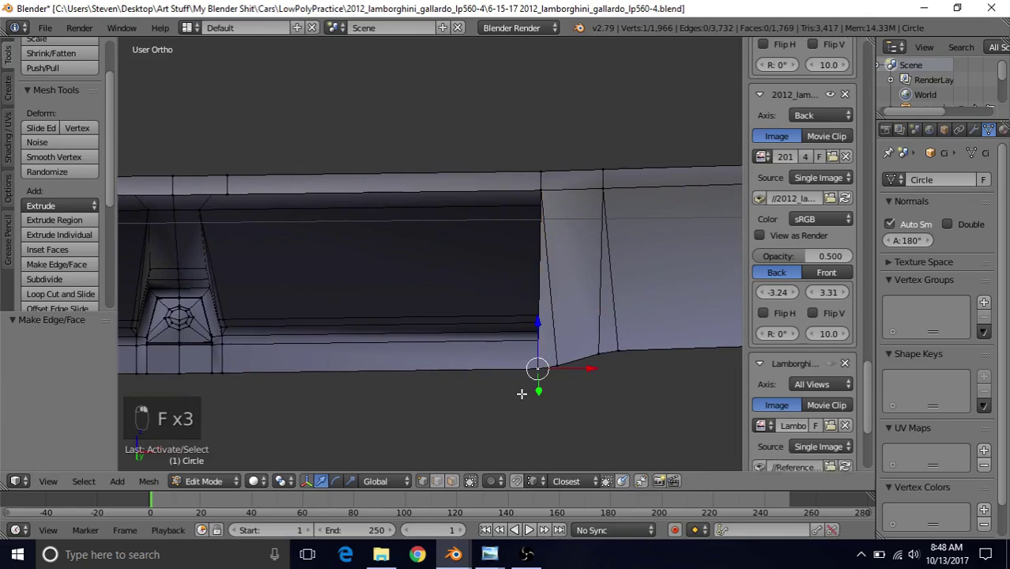
shift+right_click(545, 196)
shift+middle_drag(430, 261, 545, 259)
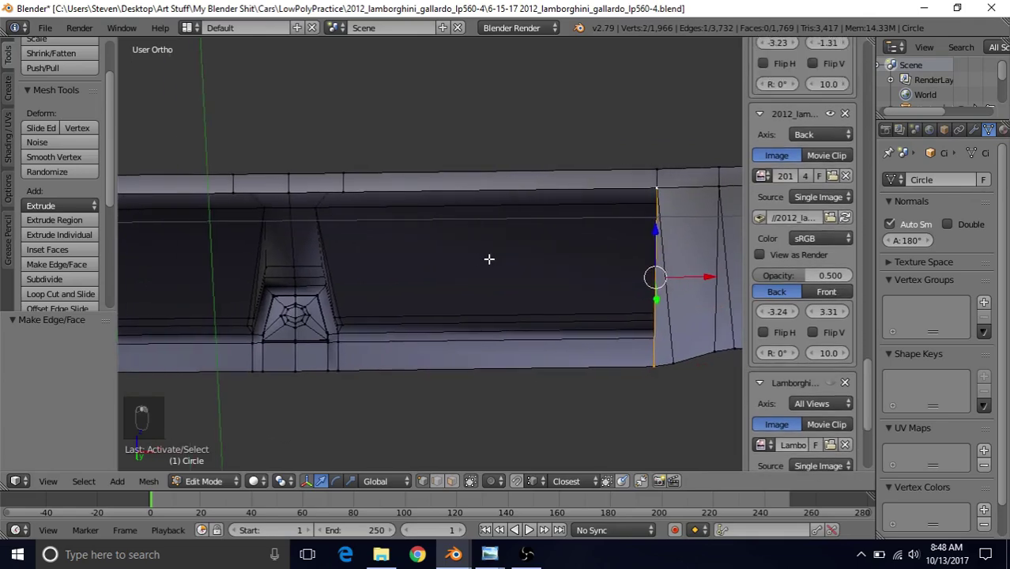
middle_drag(468, 265, 458, 301)
key(f)
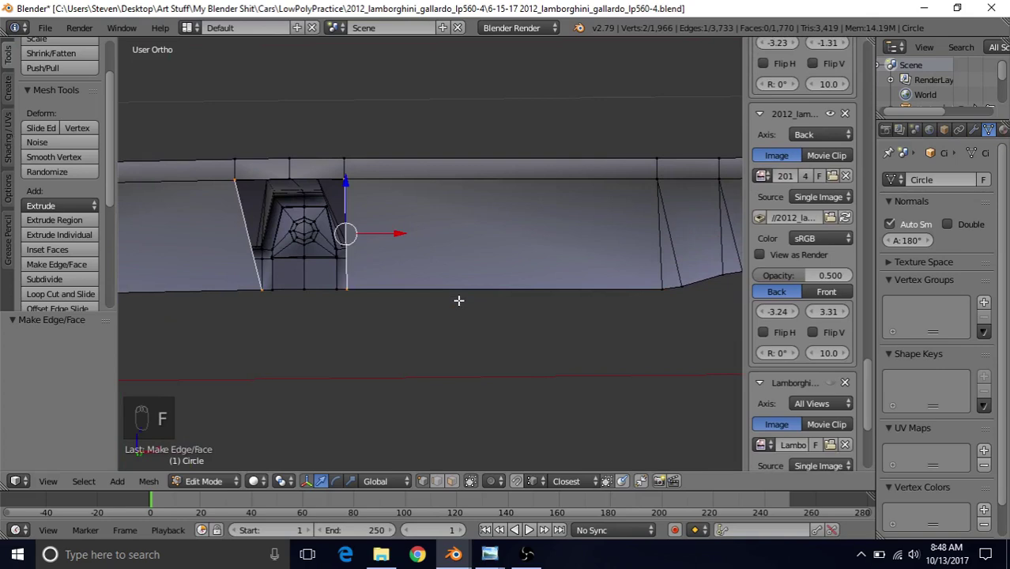
Step: Merge the inner bottom corner vertex of the camera housing into the outer one using At Last, using the other Blender file as reference
right_click(340, 294)
middle_drag(340, 294, 546, 286)
scroll(476, 296, up, 2)
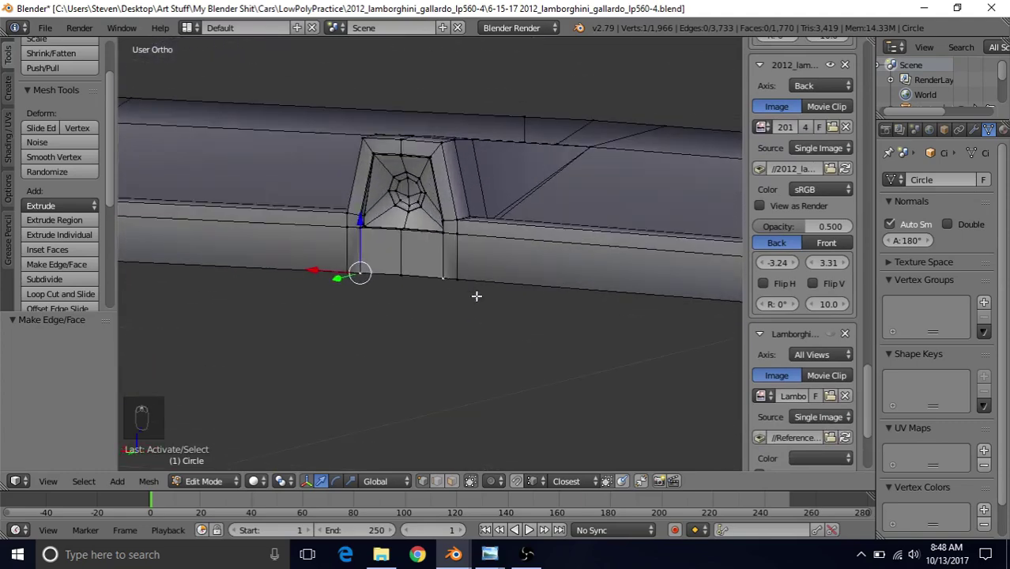
mouse_move(455, 556)
click(417, 519)
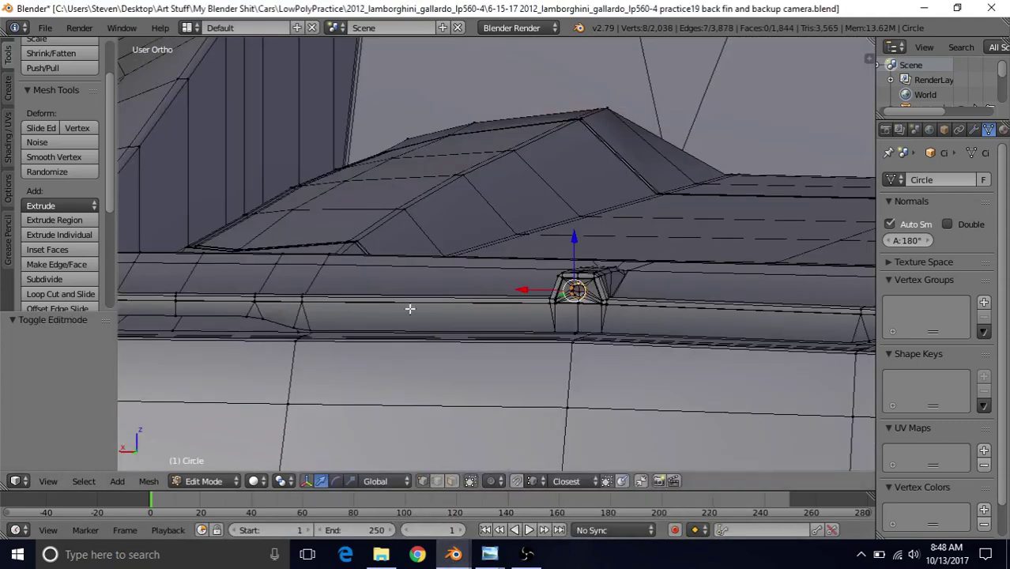
middle_drag(409, 308, 508, 319)
mouse_move(455, 556)
click(488, 516)
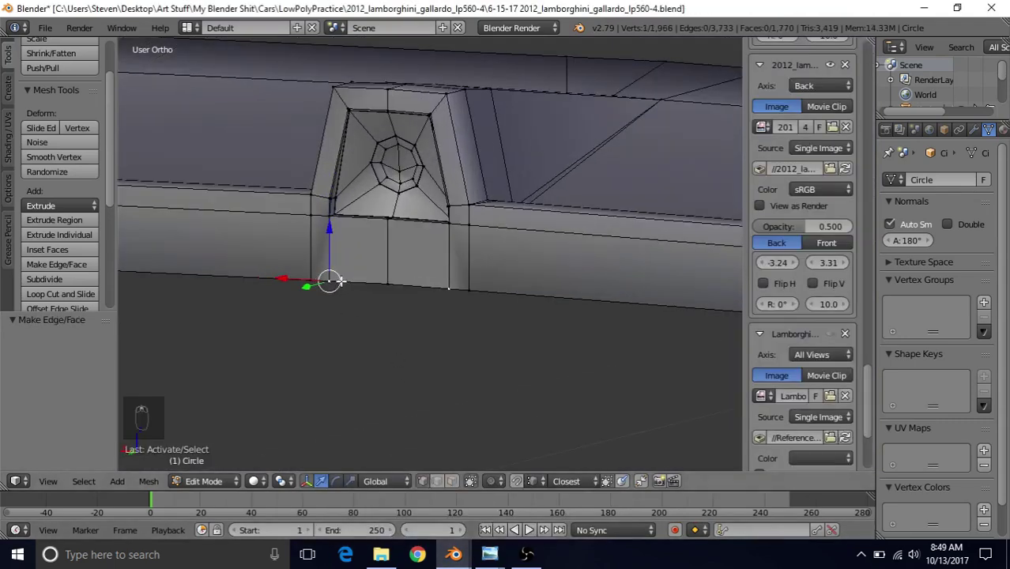
shift+right_click(305, 279)
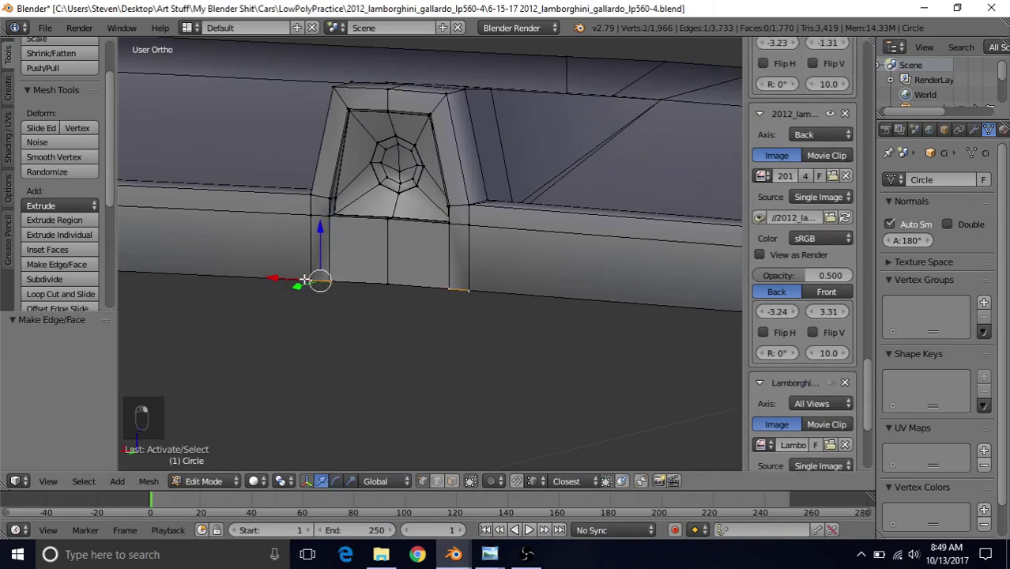
key(alt+m)
click(306, 280)
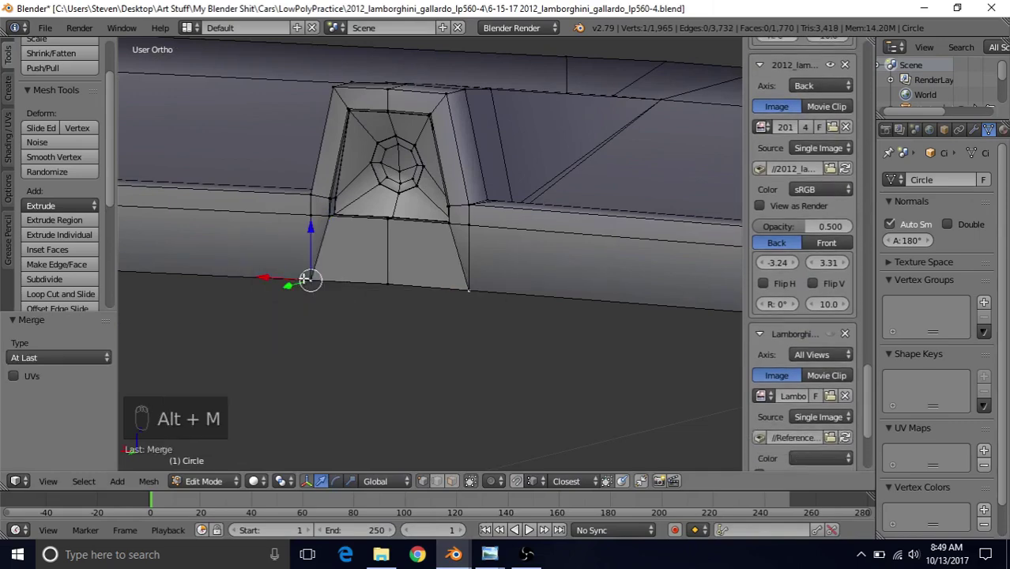
Step: Close the underside gap beneath the camera housing with faces between its lower edge and the fin's front edge
scroll(305, 287, down, 2)
middle_drag(304, 286, 433, 347)
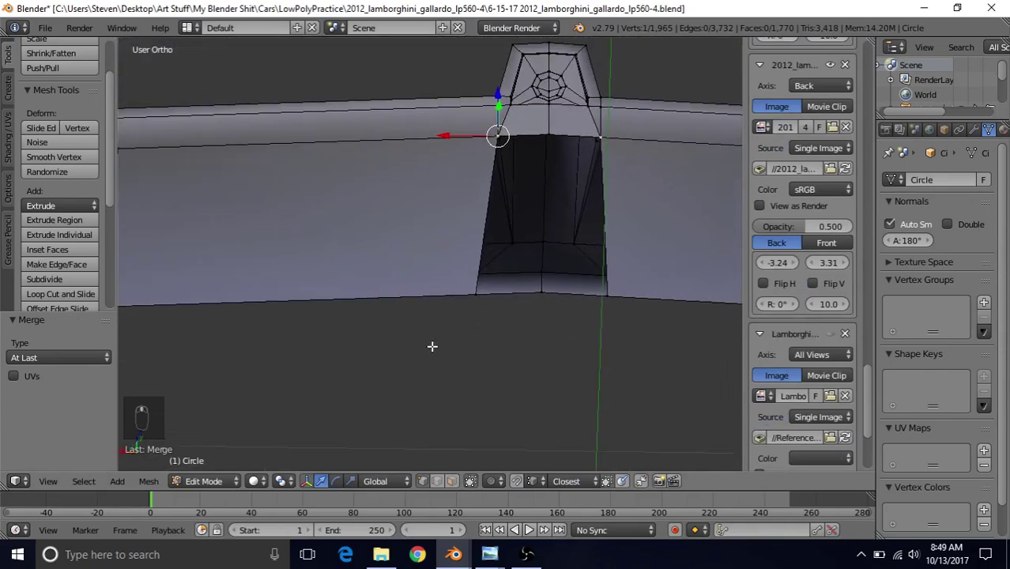
shift+click(478, 296)
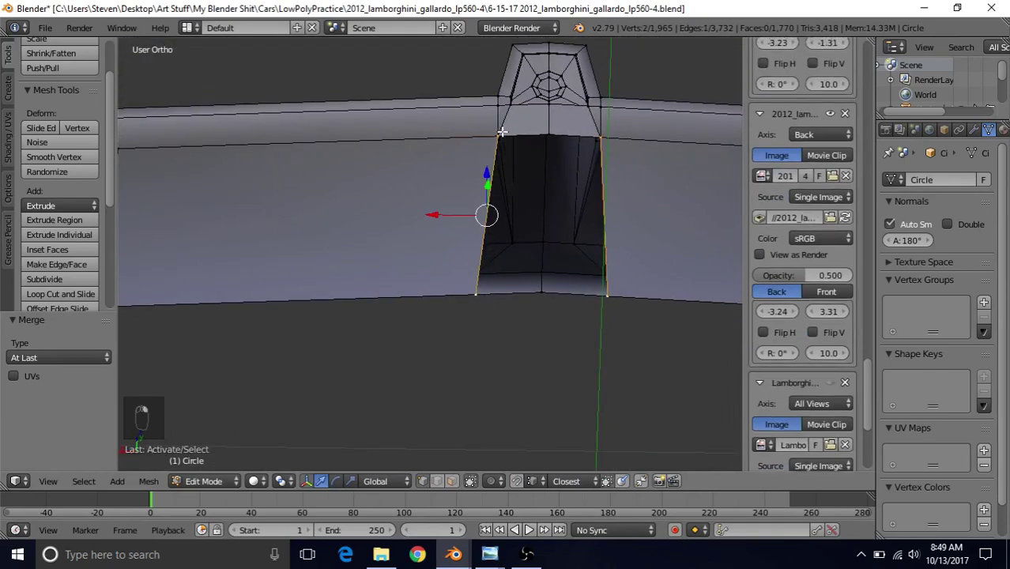
key(f)
middle_drag(478, 322, 463, 281)
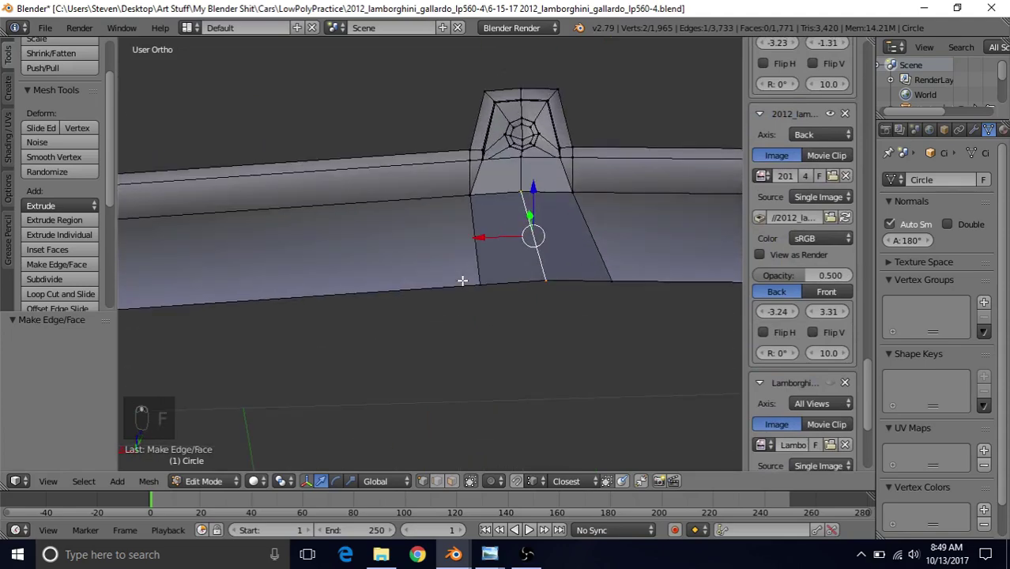
Step: Recalculate the normals of the entire visible fin mesh and check it in wireframe
key(a)
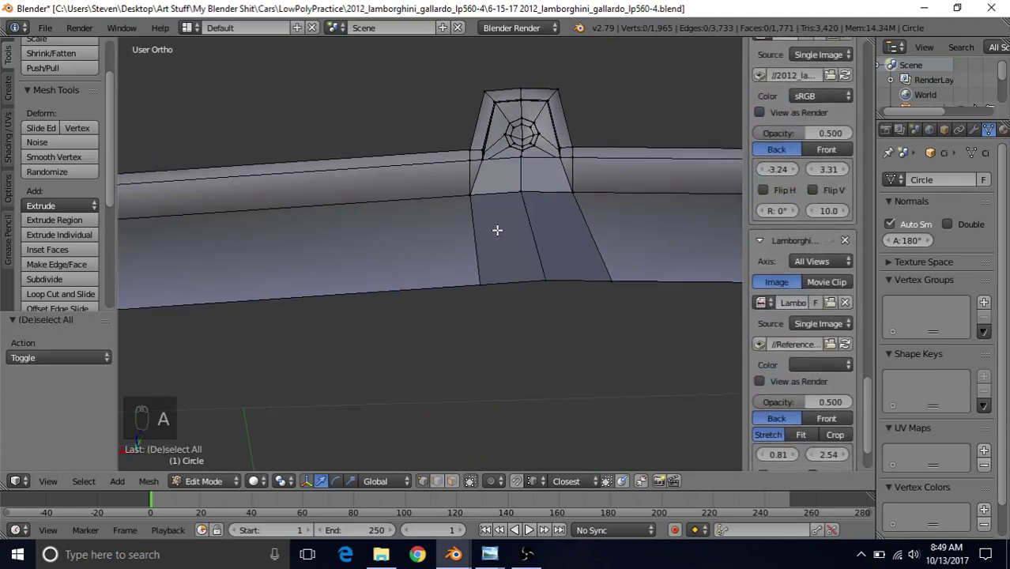
key(a)
key(a)
key(ctrl+n)
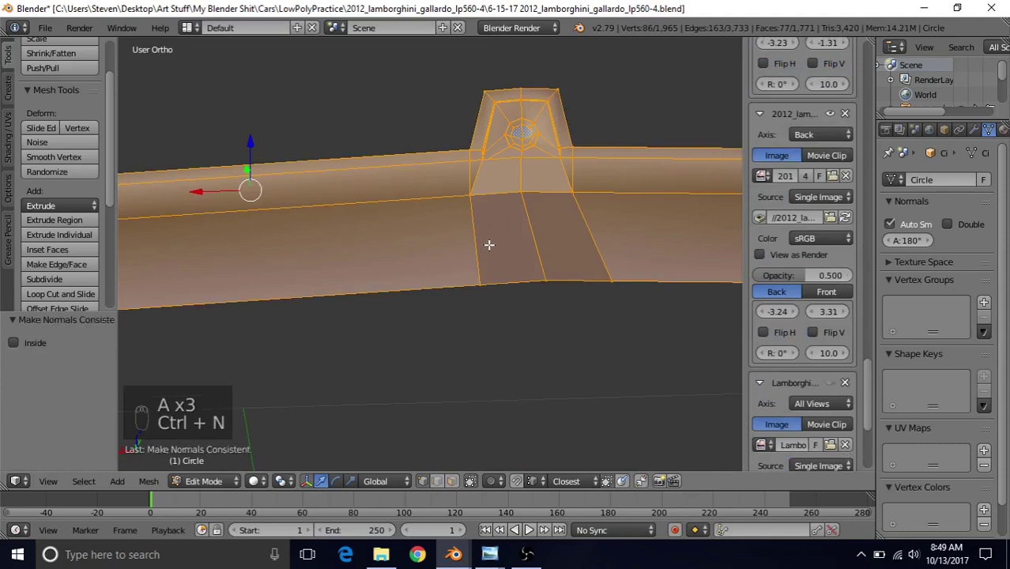
key(Tab)
key(Tab)
key(z)
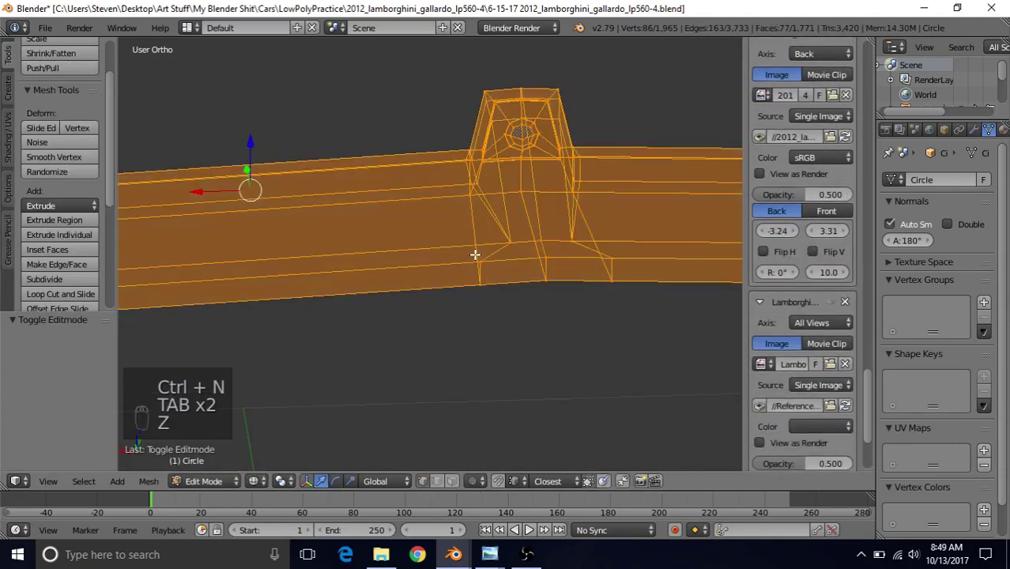
key(z)
key(a)
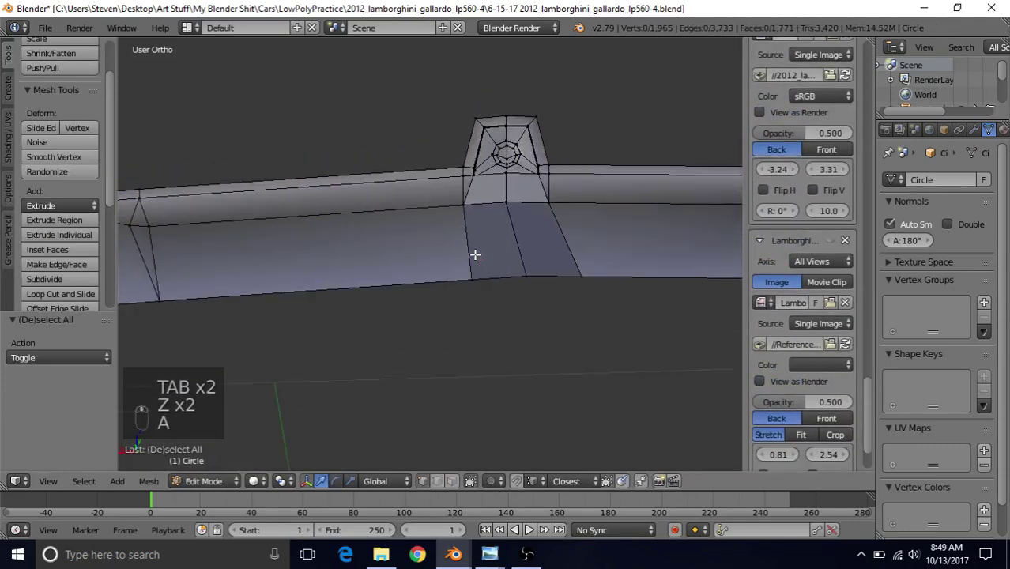
Step: Apply smooth shading to the object and inspect the fin and camera housing on the car
key(Tab)
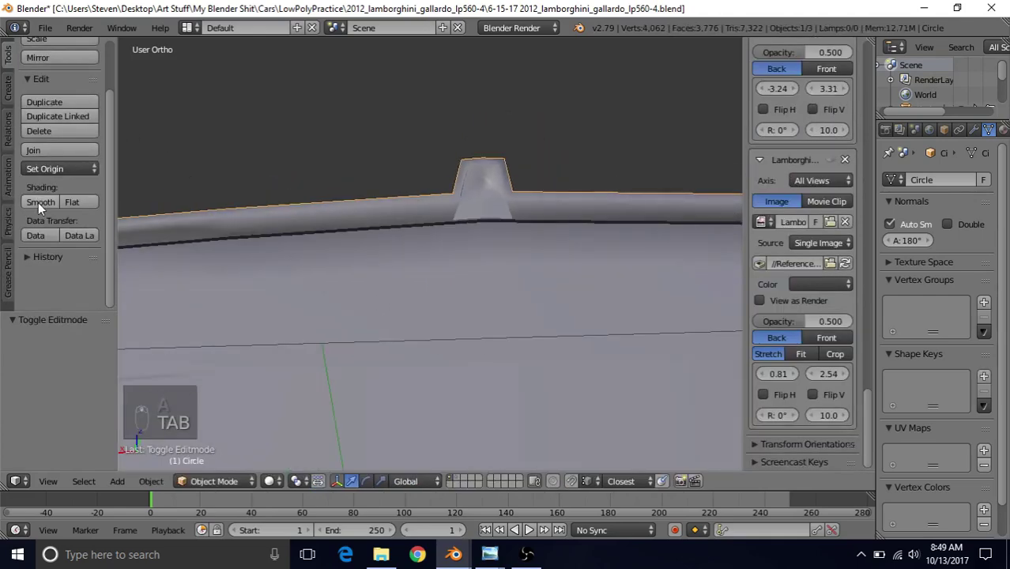
click(40, 202)
key(Tab)
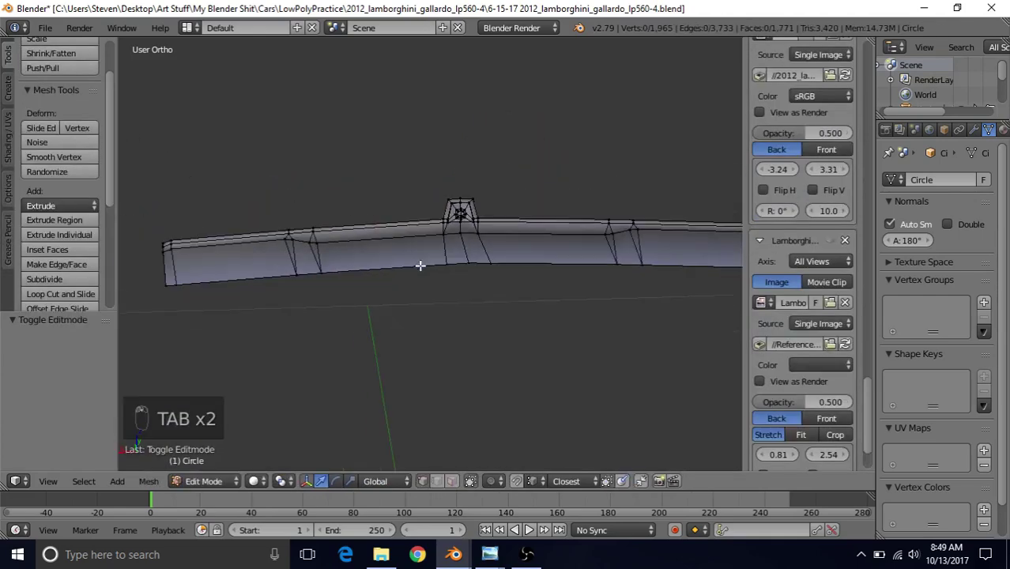
middle_drag(420, 265, 421, 293)
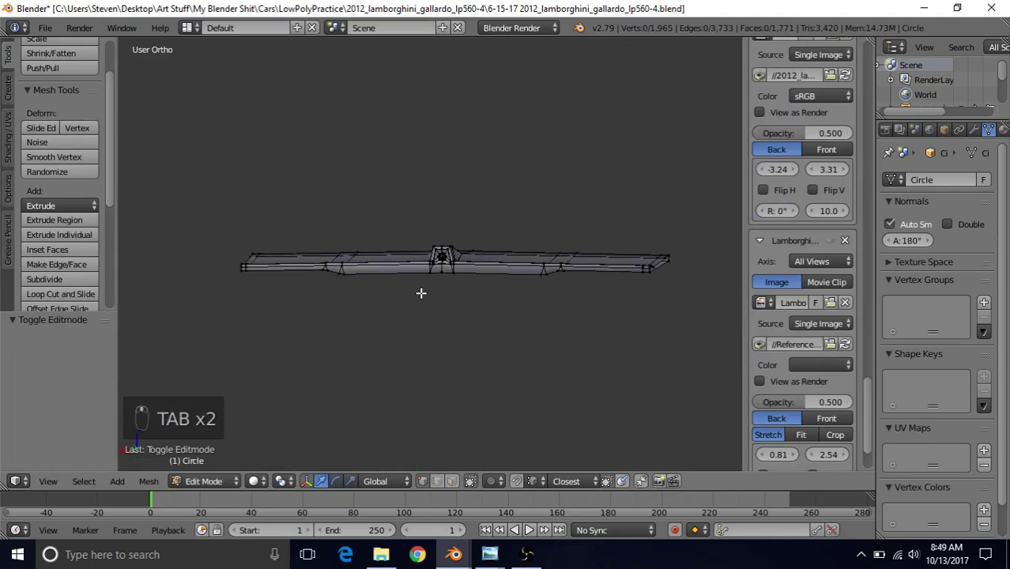
scroll(421, 293, up, 4)
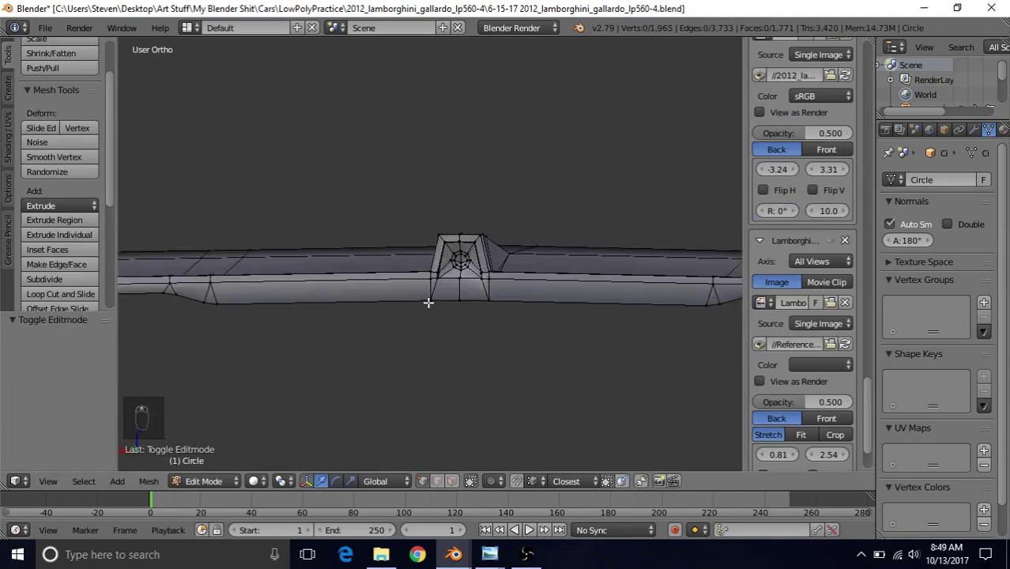
key(Tab)
scroll(427, 303, up, 2)
middle_drag(428, 299, 447, 326)
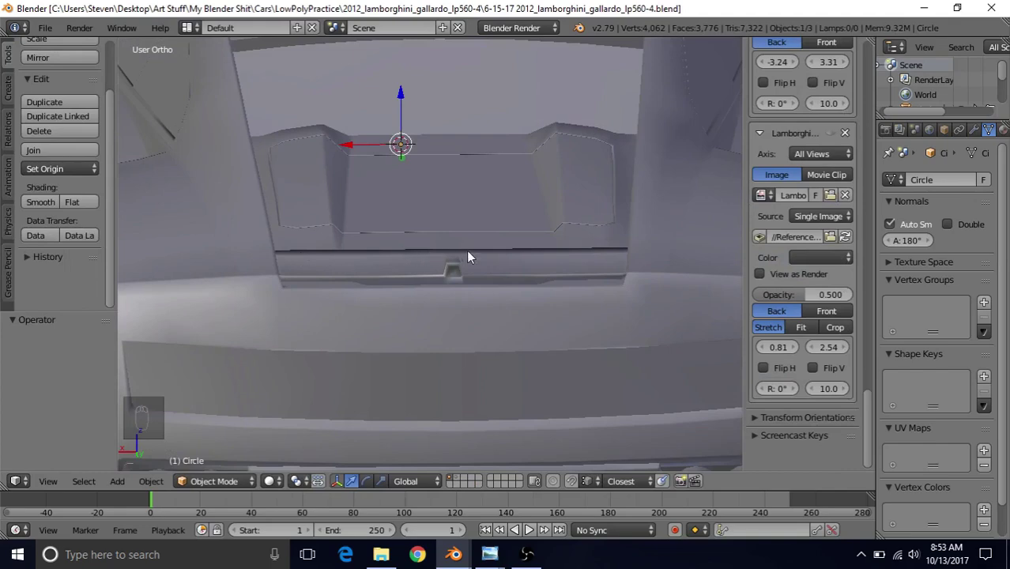
Step: Circle-select all the crosswise edges on the fin's underside and subdivide them with one cut
key(Tab)
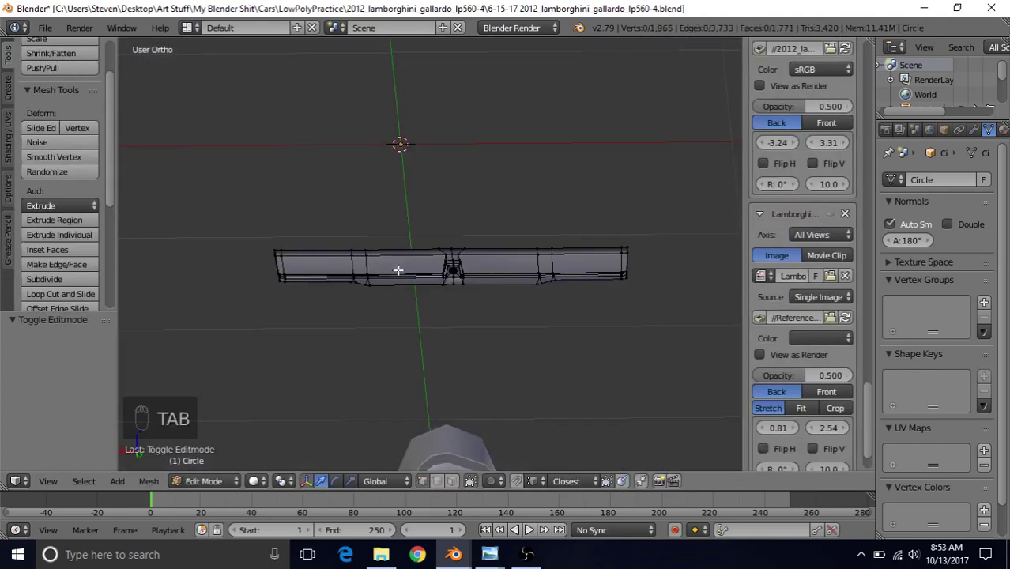
middle_drag(397, 269, 487, 268)
scroll(492, 295, up, 2)
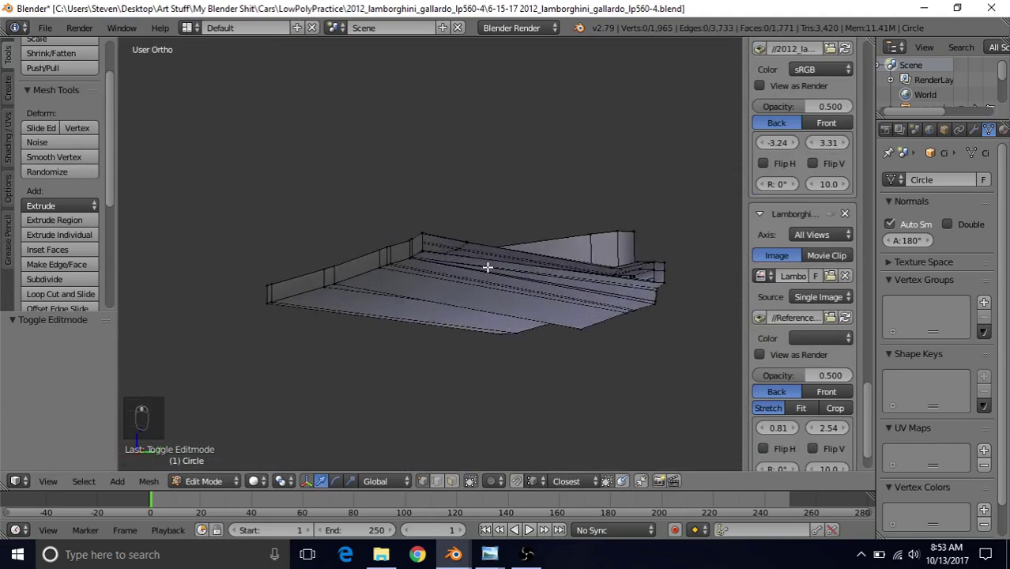
scroll(498, 226, up, 4)
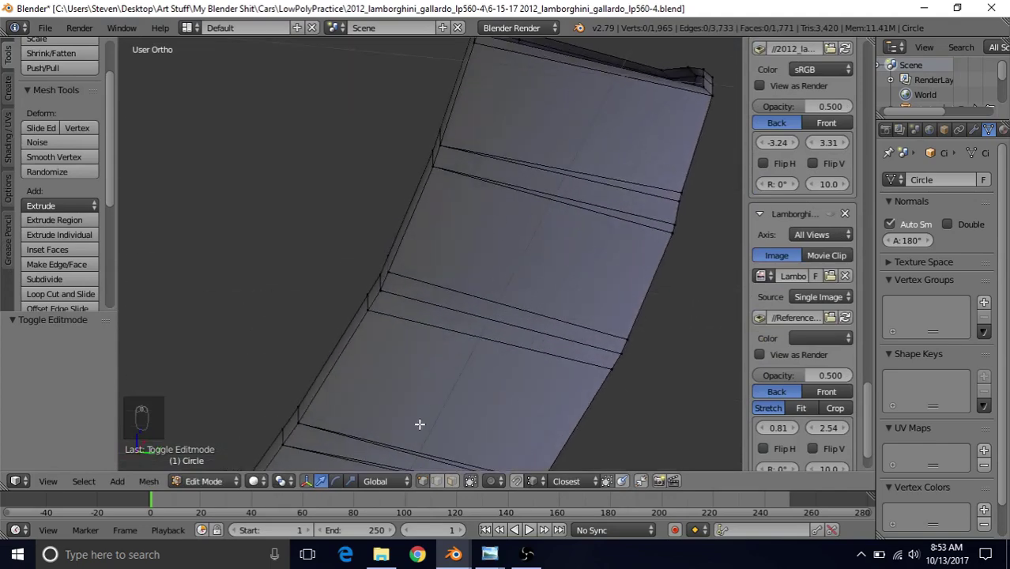
middle_drag(424, 354, 415, 390)
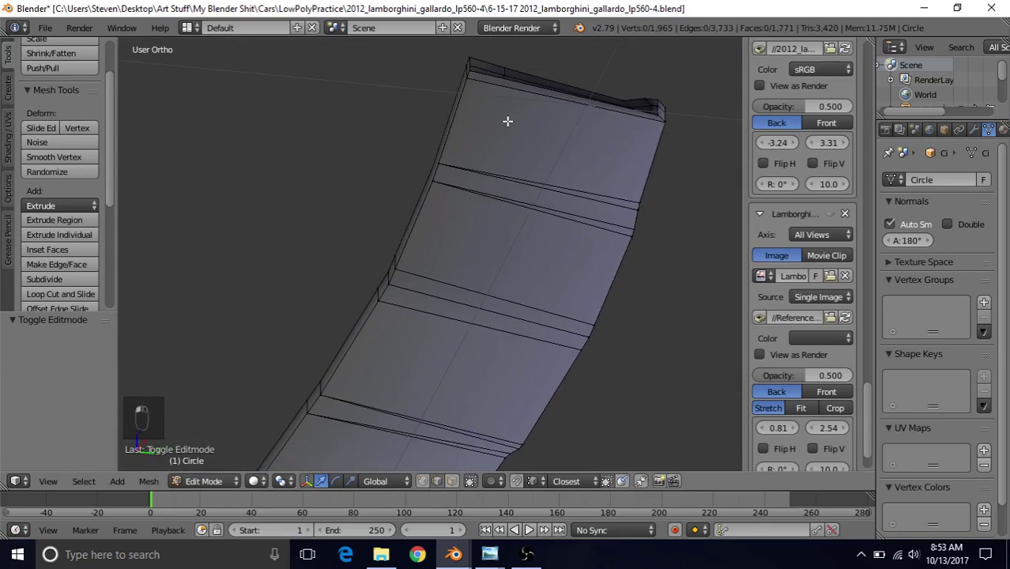
middle_drag(510, 163, 543, 158)
right_click(579, 136)
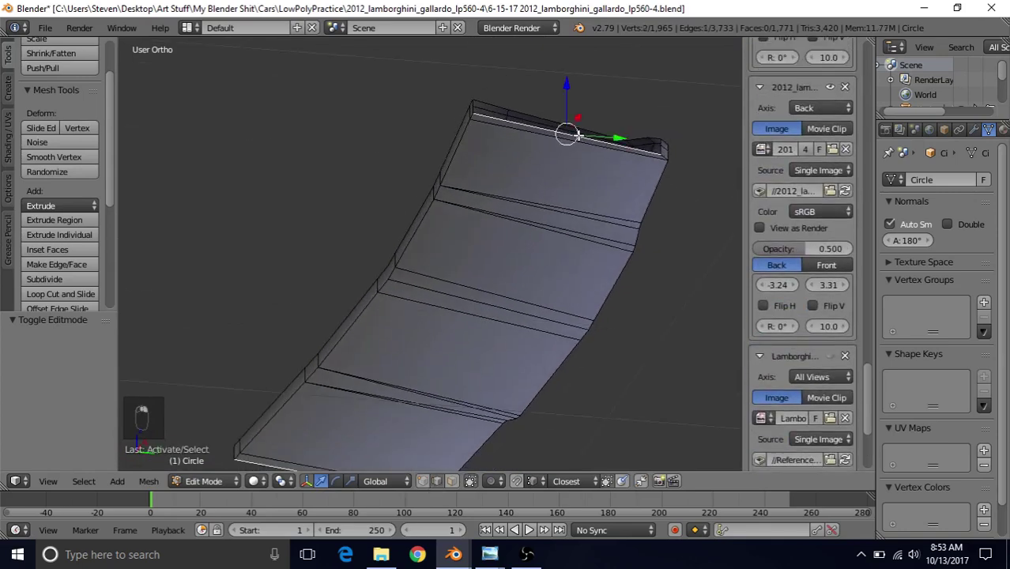
key(c)
drag(546, 199, 421, 379)
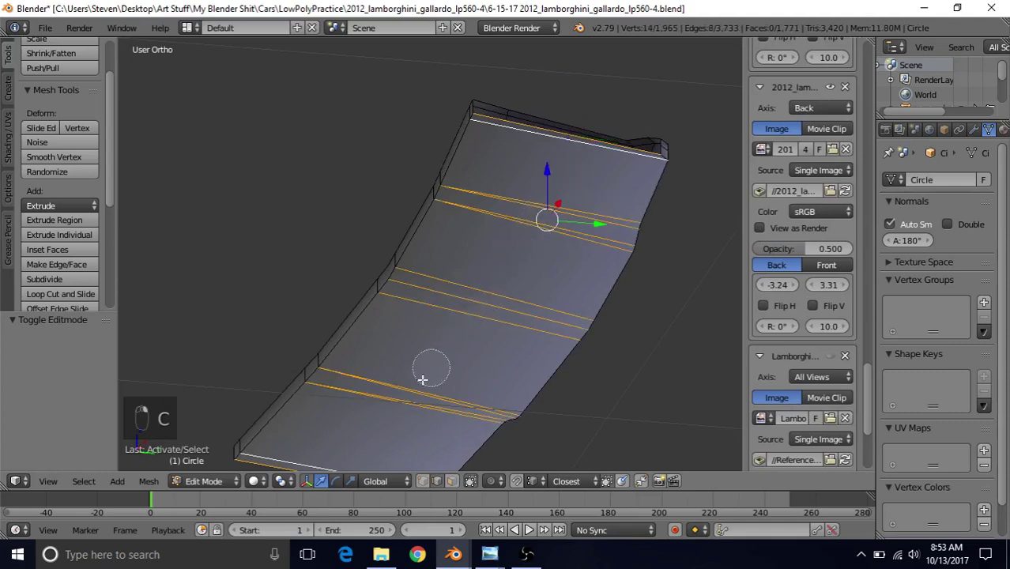
right_click(397, 408)
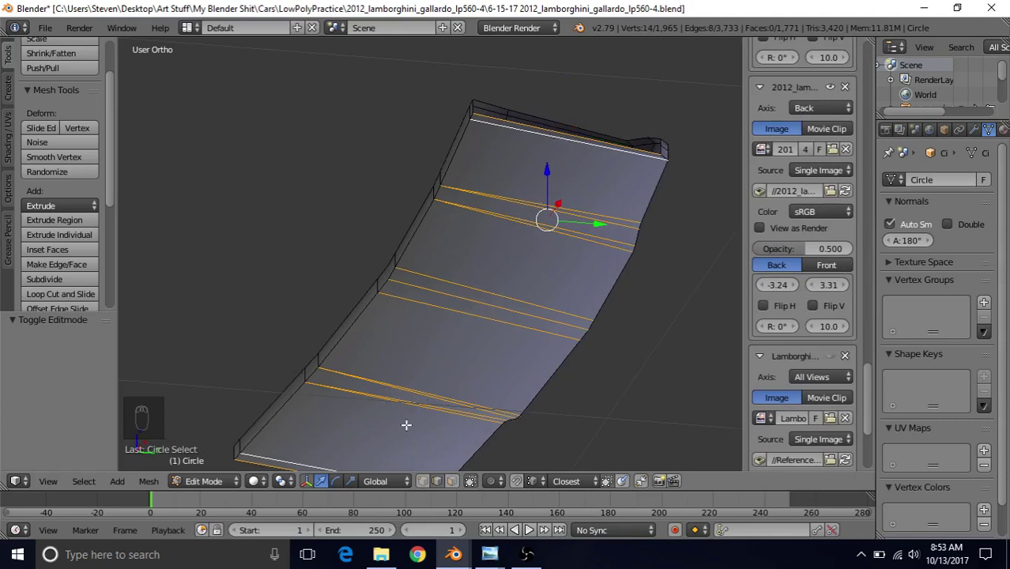
click(43, 279)
Step: Fill the first side face on the fin's outer end from four vertices at the corner opposite the camera edge
middle_drag(554, 180, 538, 218)
middle_drag(487, 250, 578, 275)
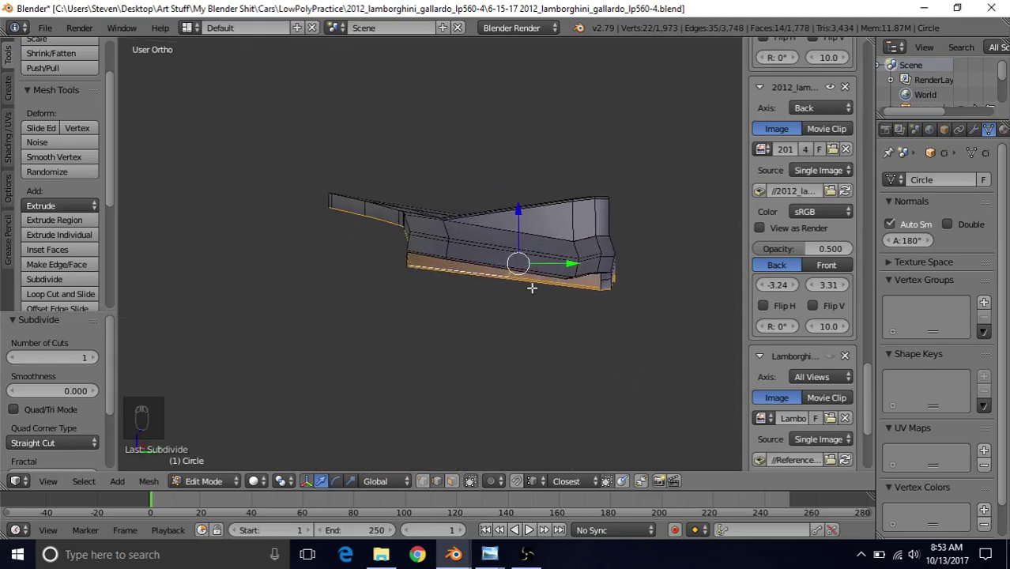
scroll(455, 367, up, 4)
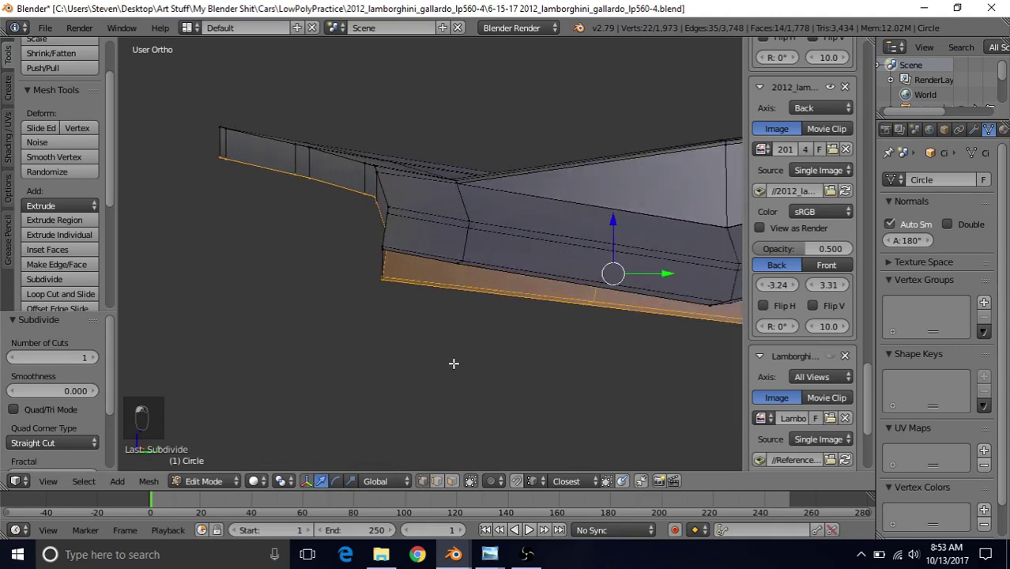
right_click(375, 261)
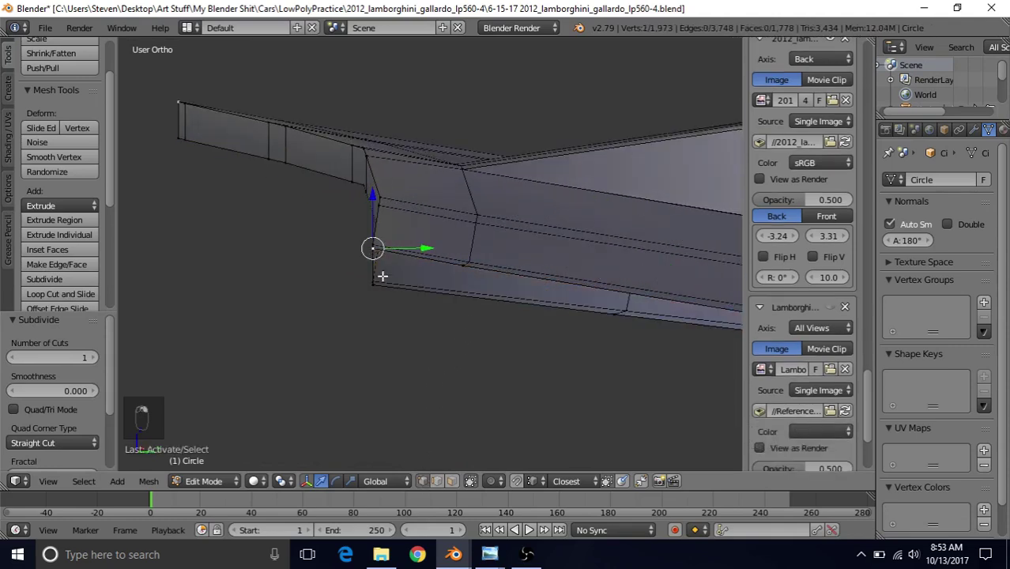
shift+right_click(463, 270)
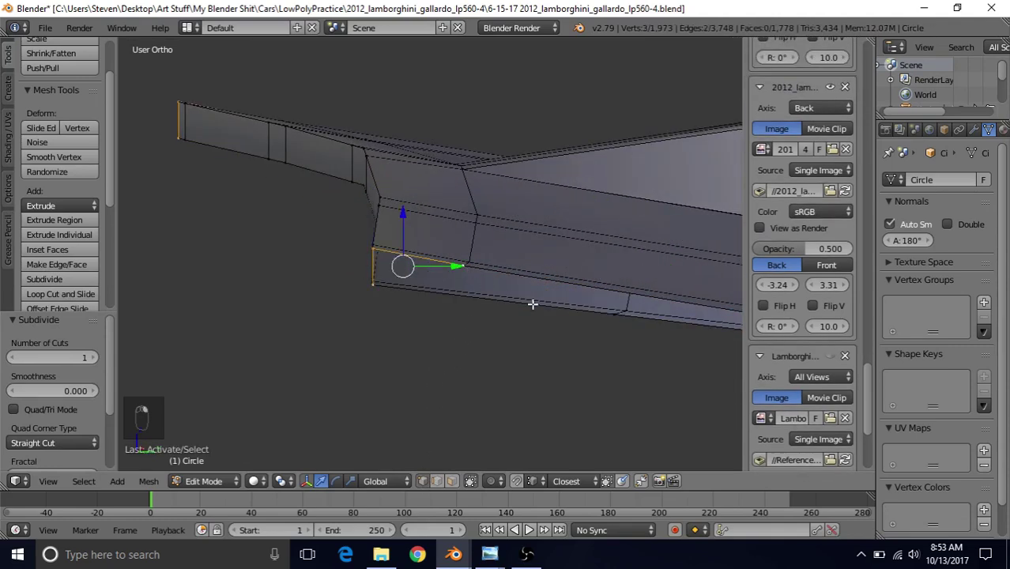
shift+right_click(615, 320)
middle_drag(489, 267, 536, 242)
key(KP_Decimal)
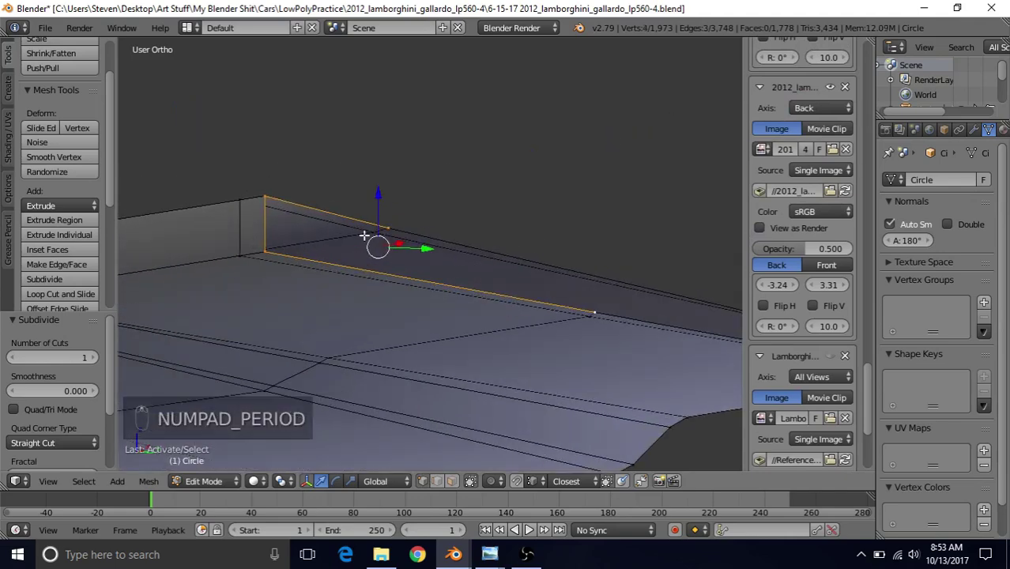
middle_drag(491, 336, 496, 284)
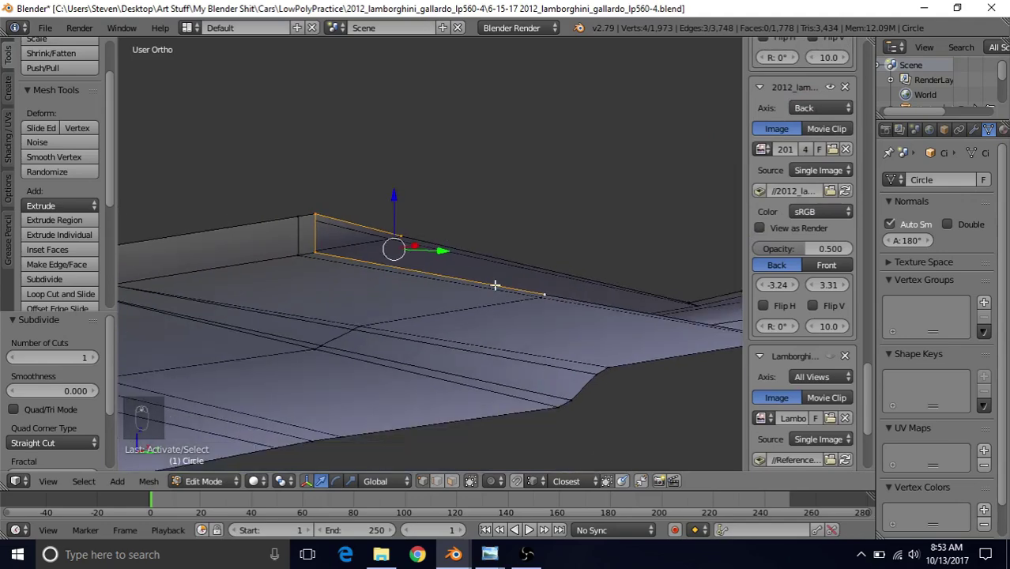
key(f)
middle_drag(518, 251, 490, 300)
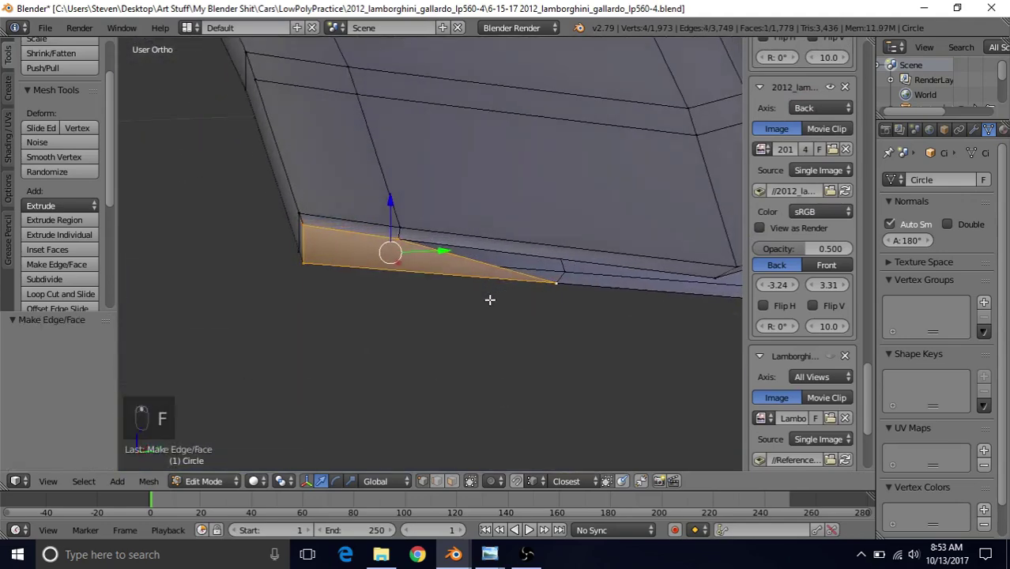
Step: Fill the long middle gap of the fin's outer end with a four-vertex face reaching the lower corner
right_click(401, 250)
shift+right_click(551, 286)
middle_drag(551, 286, 379, 241)
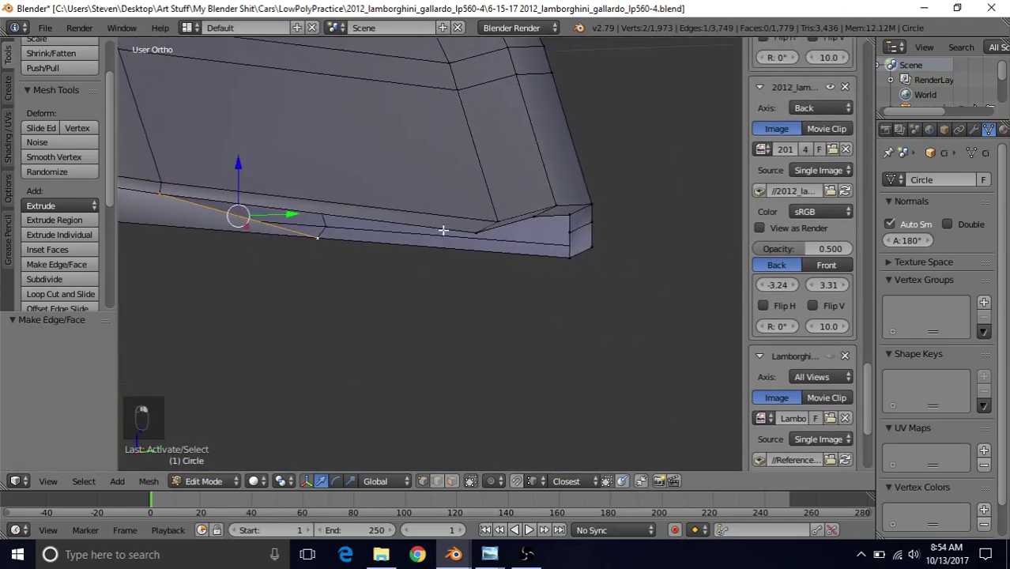
shift+right_click(473, 232)
shift+right_click(569, 259)
middle_drag(561, 273, 442, 248)
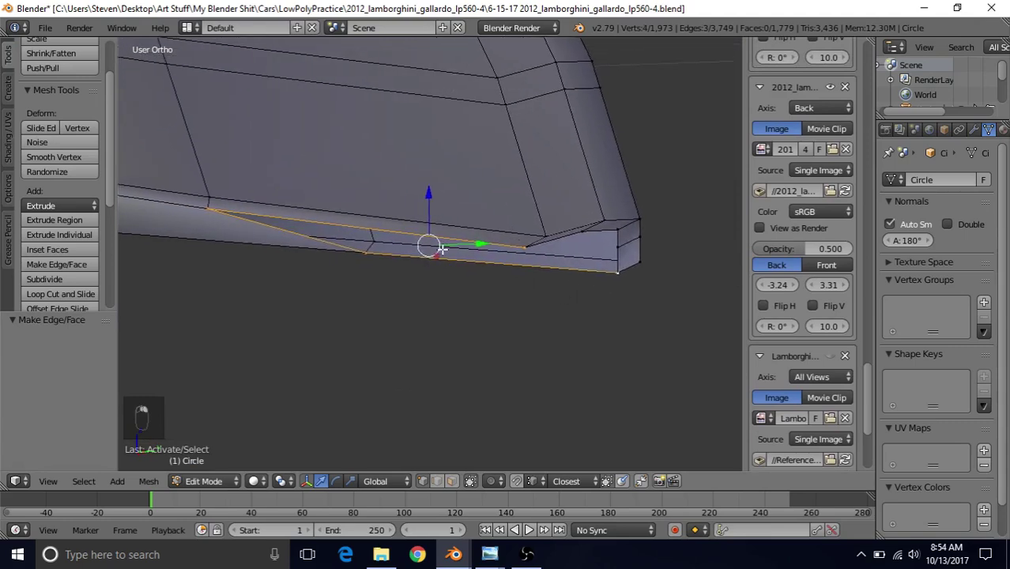
key(f)
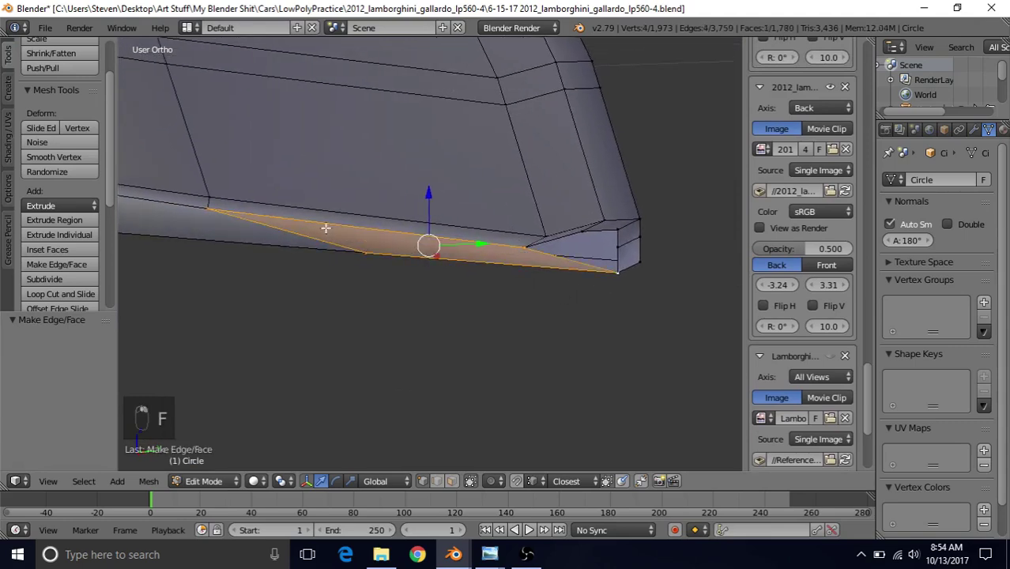
Step: Close the remaining gap at the outer end's rear corner with a triangular face and a four-vertex face
right_click(530, 247)
shift+right_click(617, 271)
shift+right_click(616, 248)
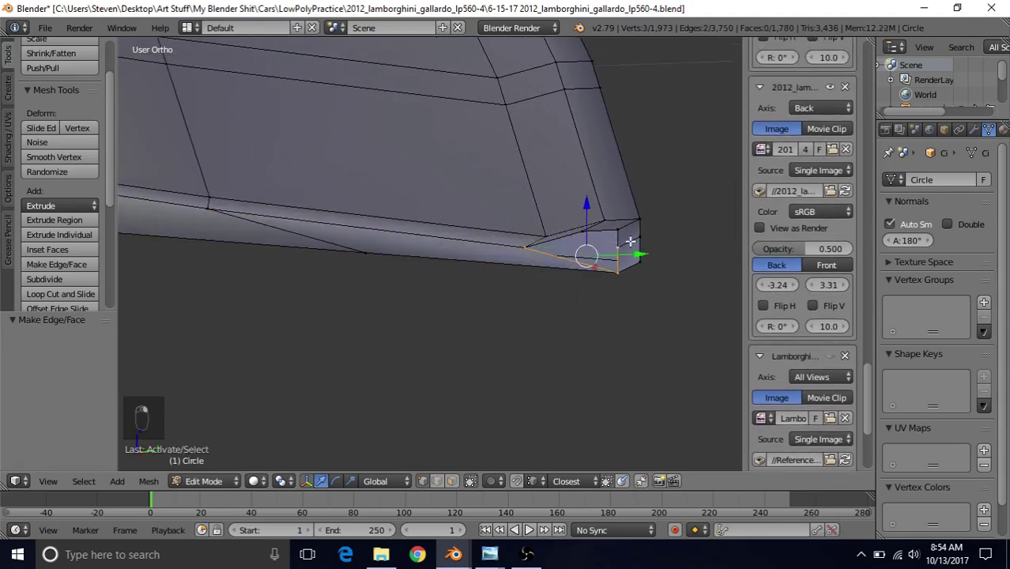
key(f)
right_click(621, 247)
shift+right_click(529, 249)
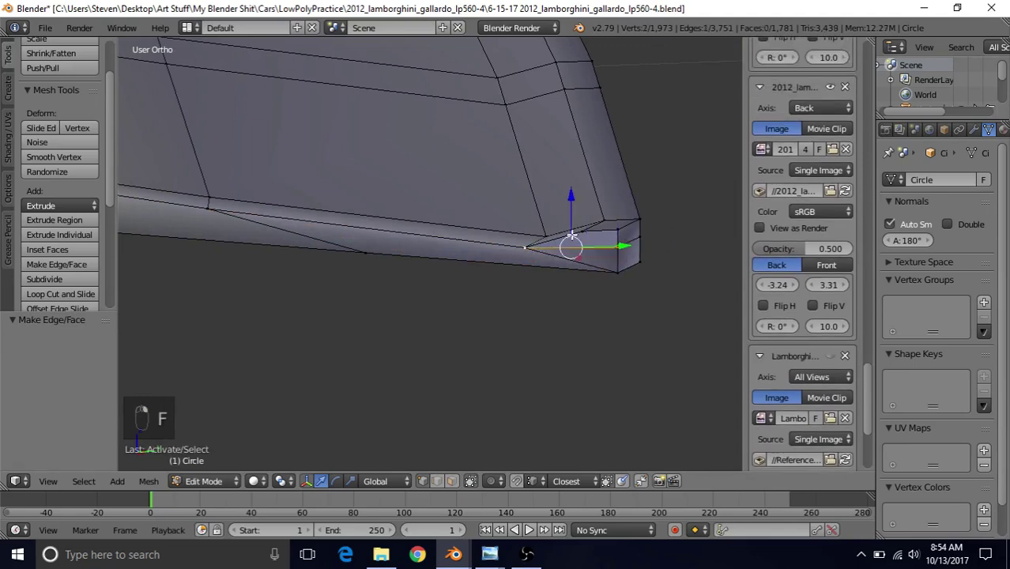
shift+right_click(587, 234)
shift+right_click(622, 231)
key(f)
middle_drag(460, 310, 549, 268)
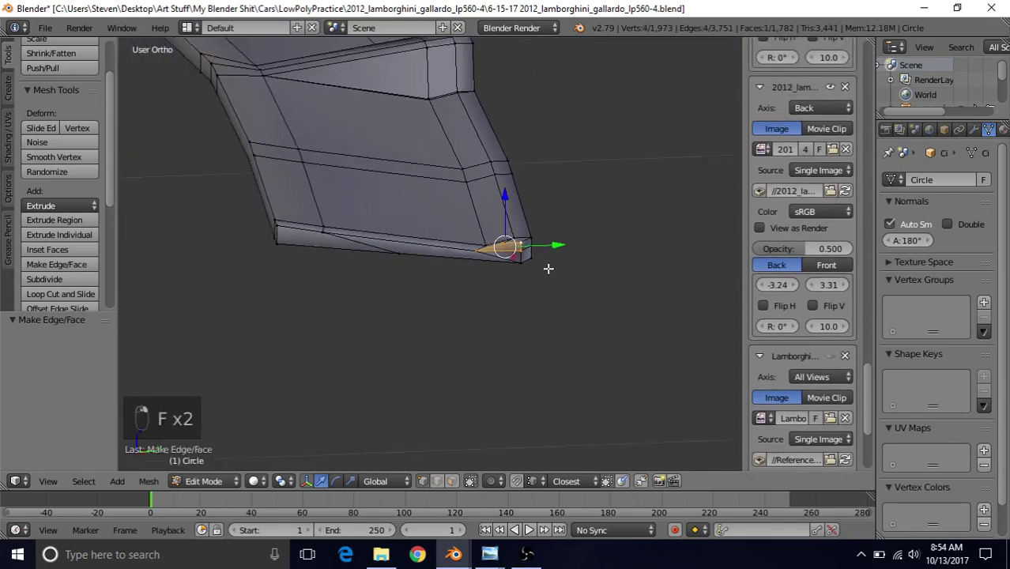
Step: Add a loop cut along the outer section's long edge opposite the camera, slid to about -0.80 with Even and Flipped on
key(Tab)
middle_drag(433, 258, 476, 219)
key(Tab)
key(ctrl+r)
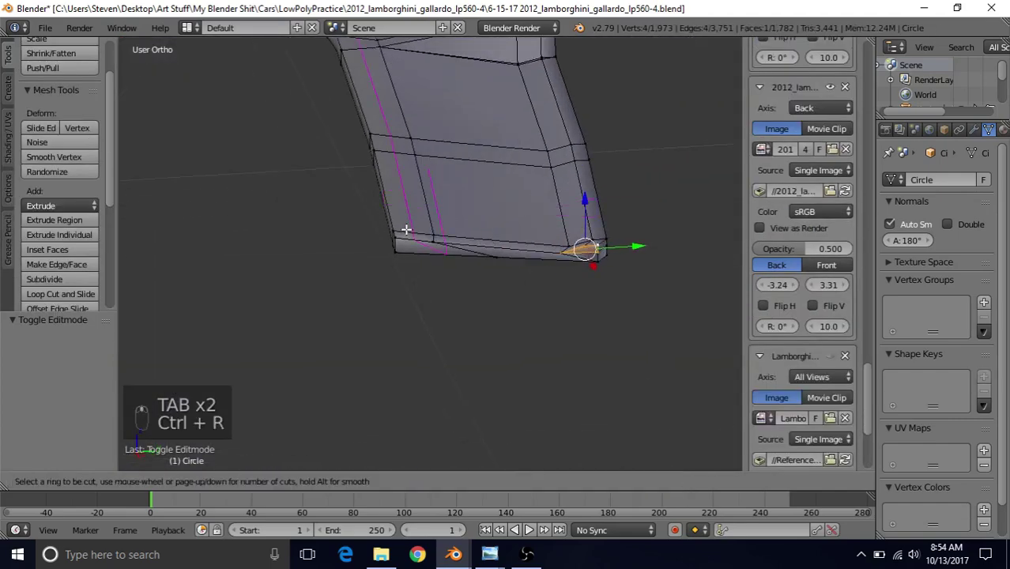
click(406, 229)
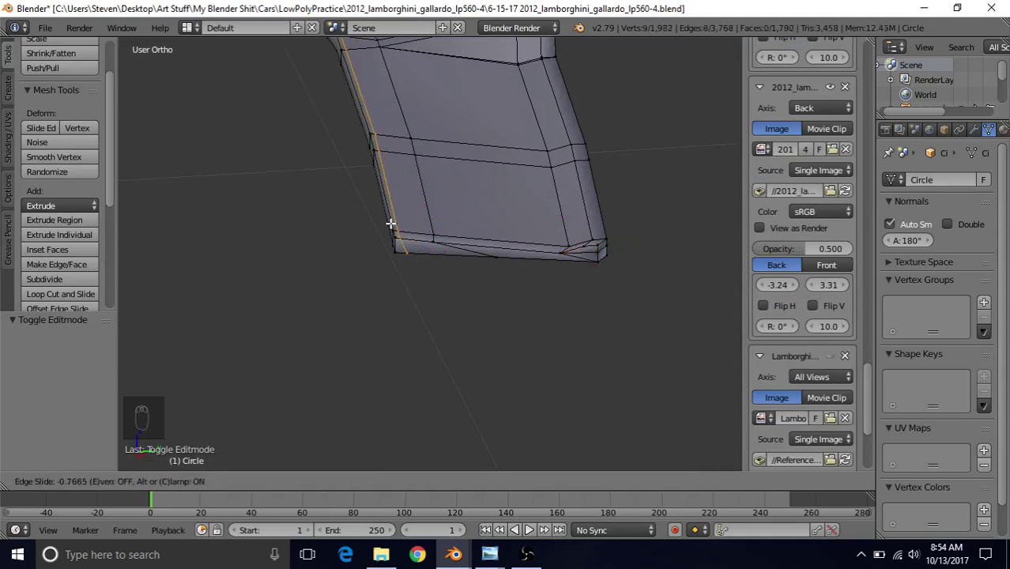
key(e)
key(f)
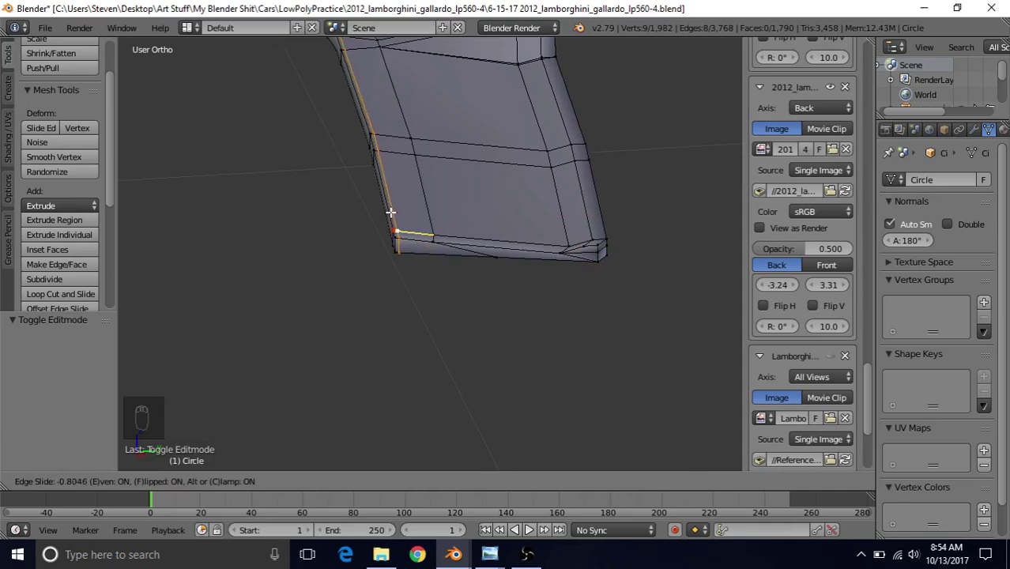
click(391, 212)
Step: Add a loop cut along the same long edge on the underside's next section, slid to about -0.95 with Even and Flipped on
middle_drag(390, 212, 442, 143)
shift+middle_drag(386, 255, 419, 198)
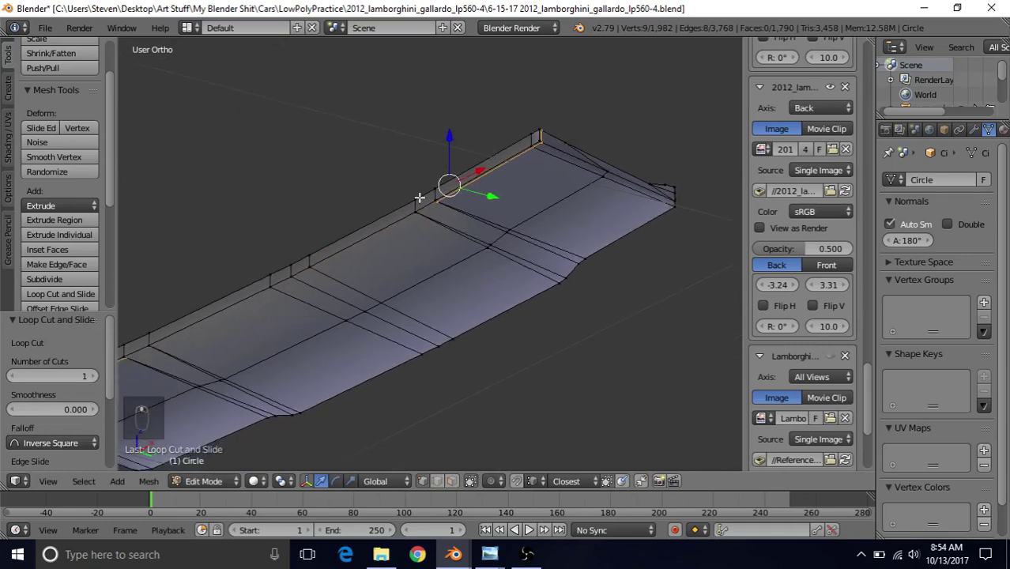
scroll(391, 243, up, 5)
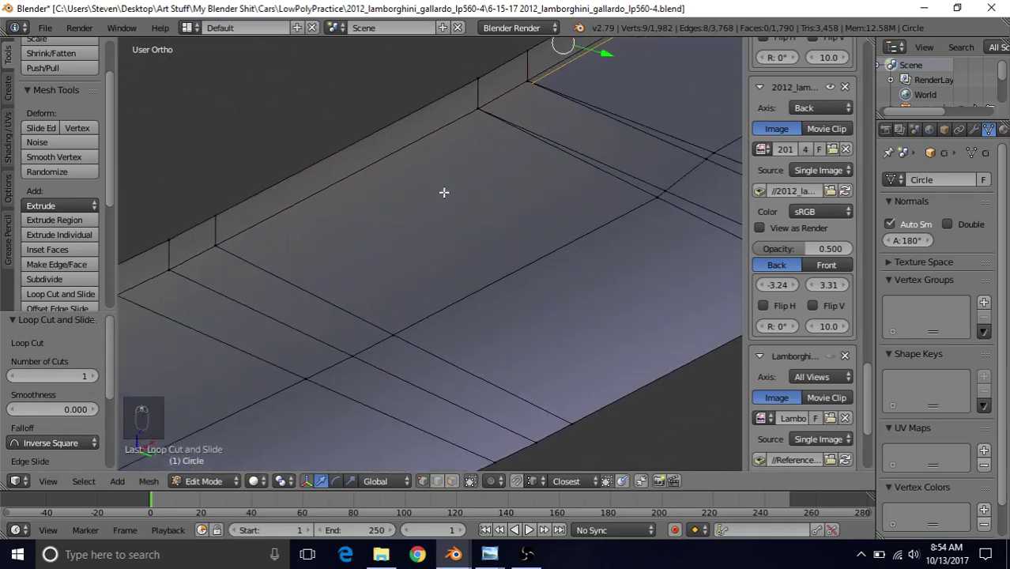
key(ctrl+r)
click(513, 138)
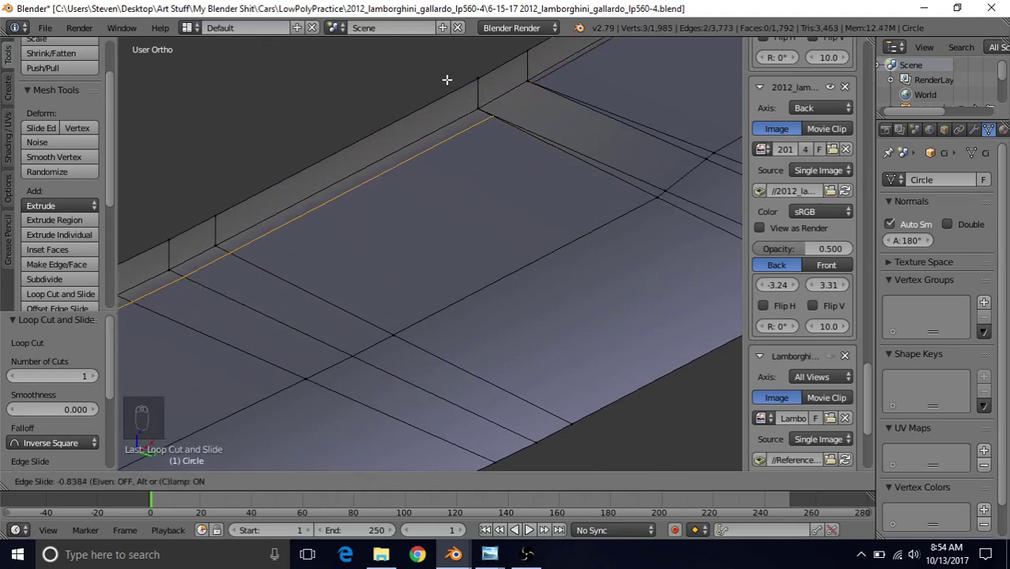
key(e)
key(f)
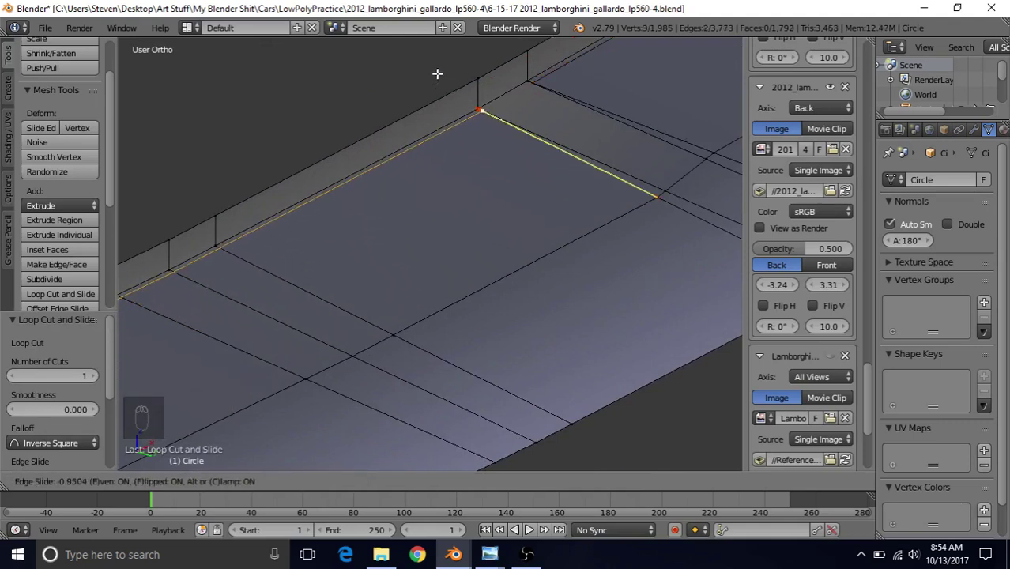
click(437, 74)
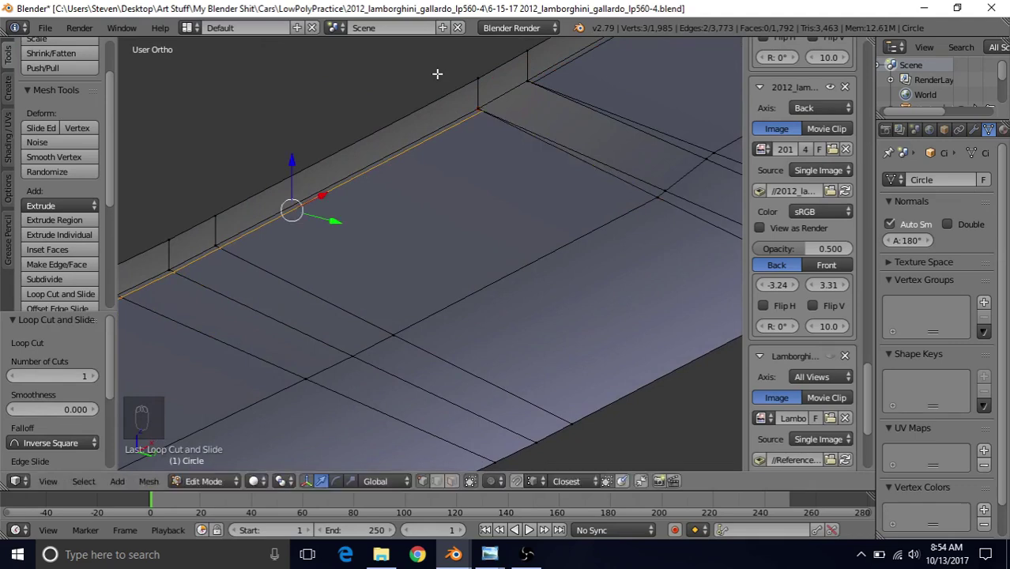
Step: Connect the ends of the two new underside cuts across the narrow strip between them
right_click(488, 110)
key(KP_Decimal)
shift+right_click(579, 122)
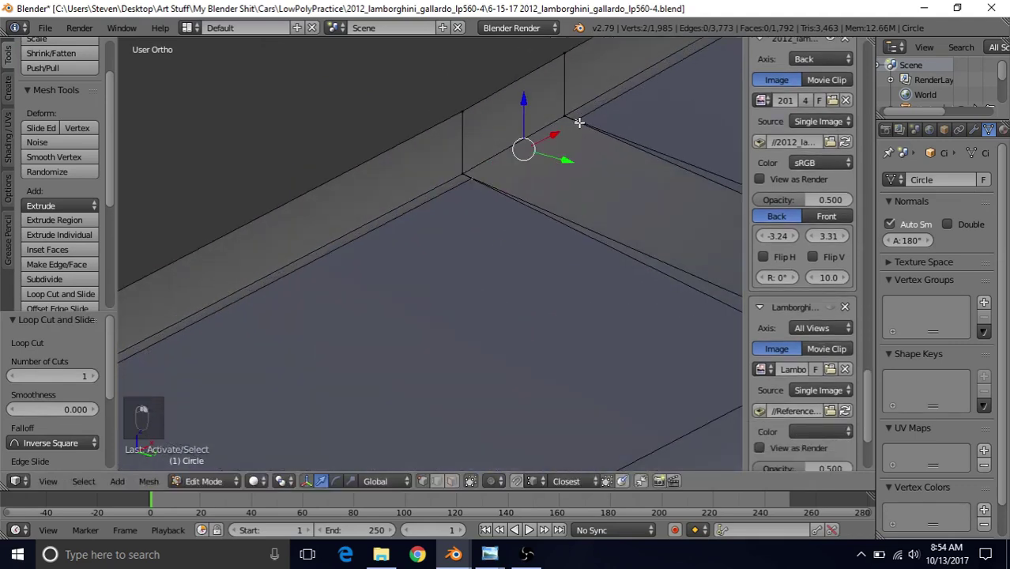
key(j)
Step: Inspect the smooth-shaded fin, its outer end and the camera housing against the car body
key(Tab)
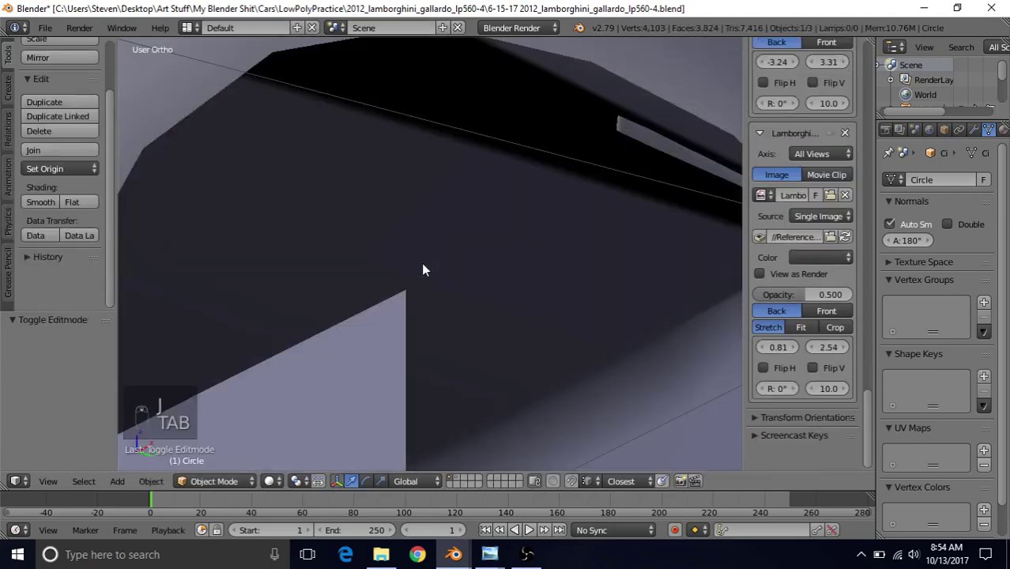
middle_drag(419, 271, 618, 309)
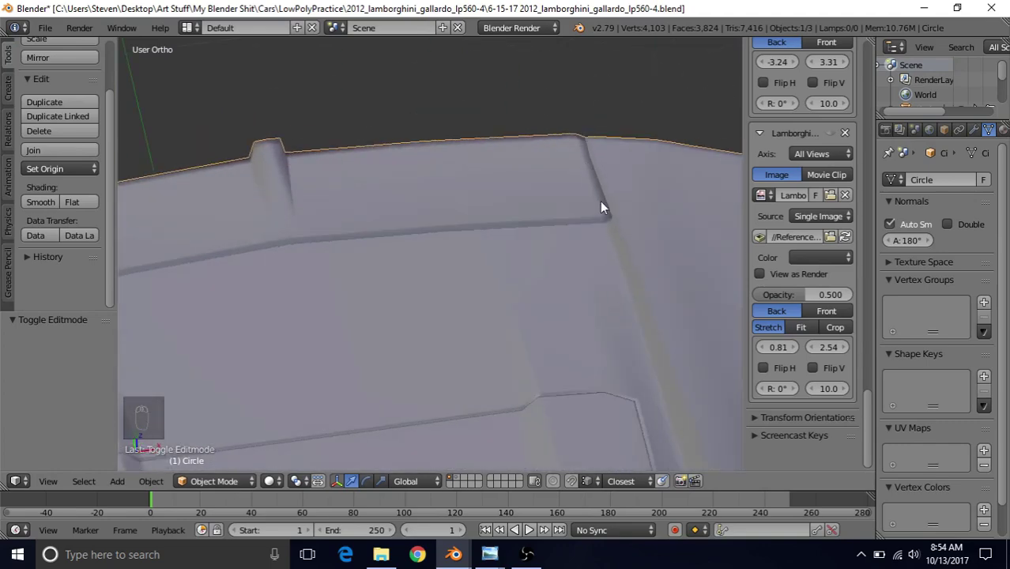
key(Tab)
middle_drag(609, 226, 431, 230)
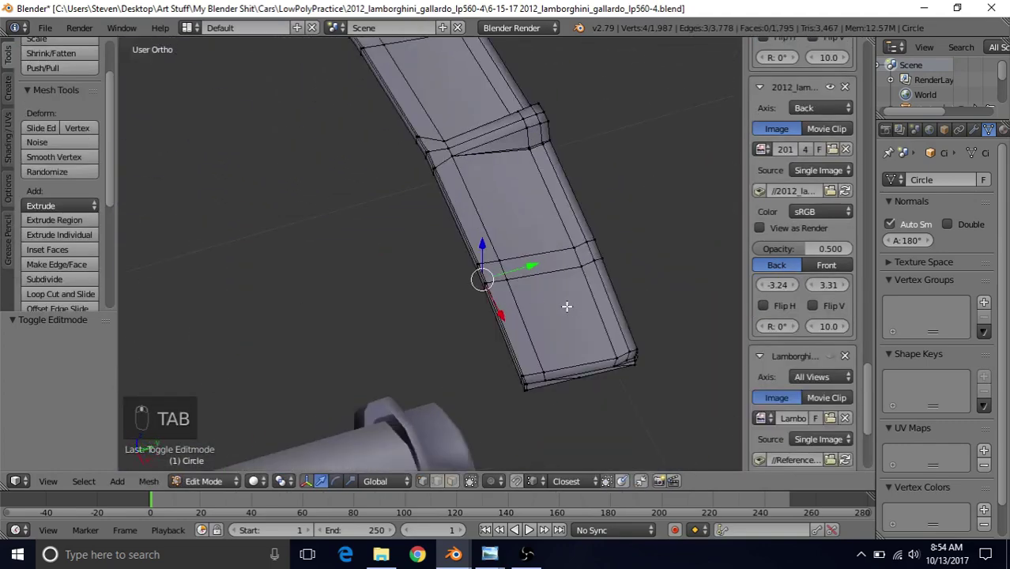
middle_drag(567, 306, 501, 169)
key(Tab)
scroll(388, 216, up, 5)
middle_drag(388, 216, 366, 243)
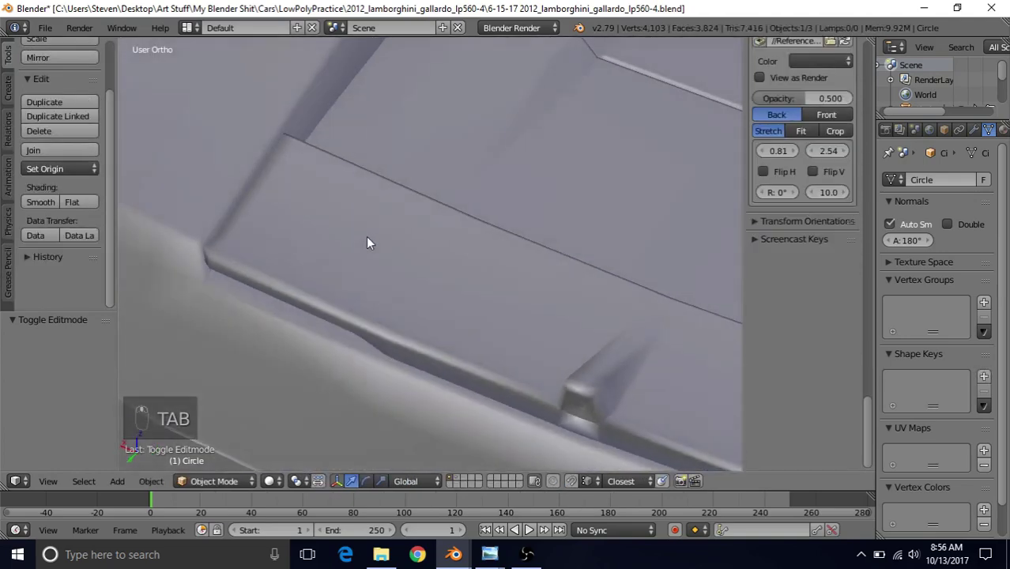
Step: Add a loop cut around the fin close to its outer end, slid to about -0.55 toward the end face
key(Tab)
scroll(327, 189, down, 5)
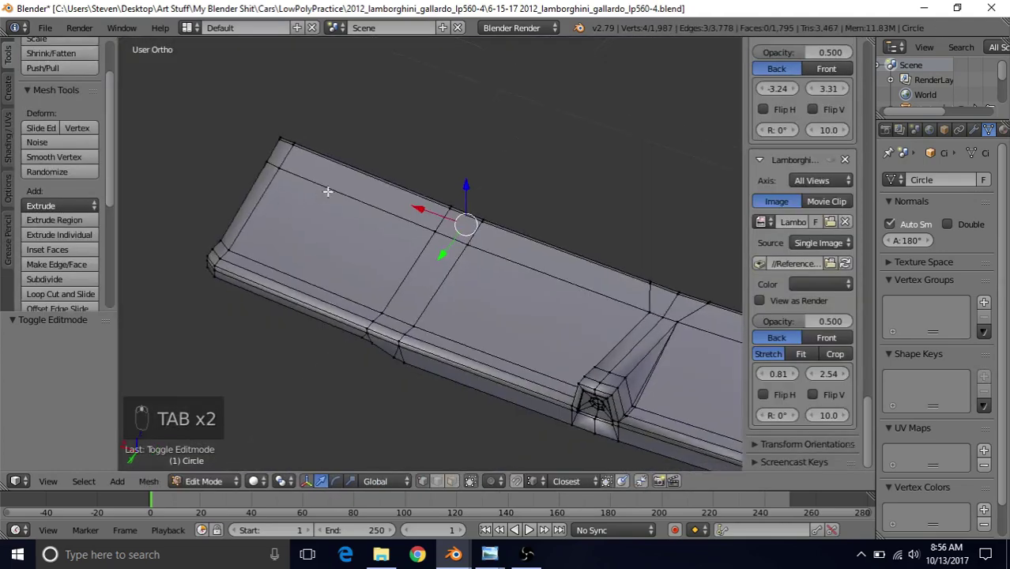
middle_drag(327, 190, 417, 193)
key(ctrl+r)
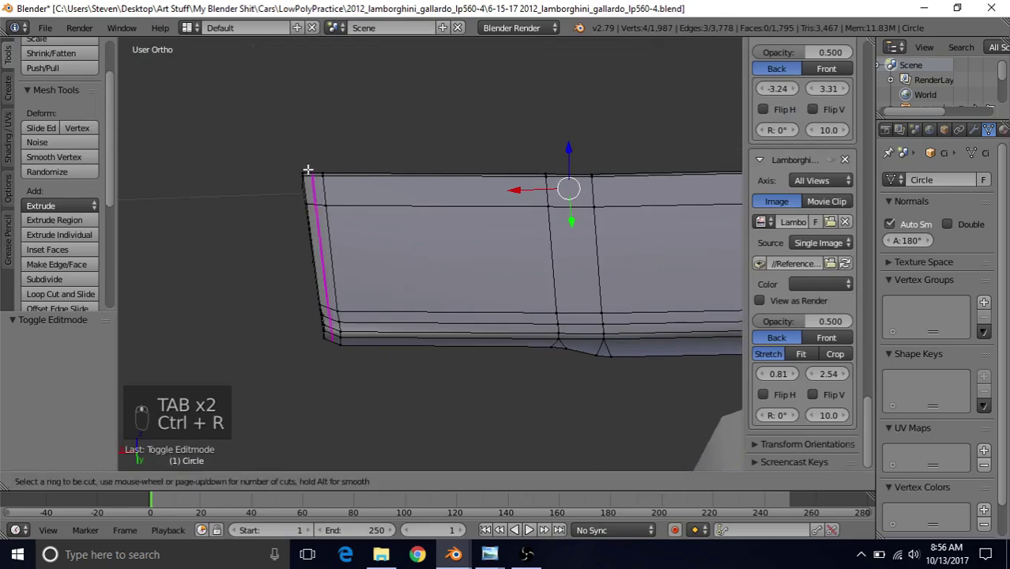
click(306, 169)
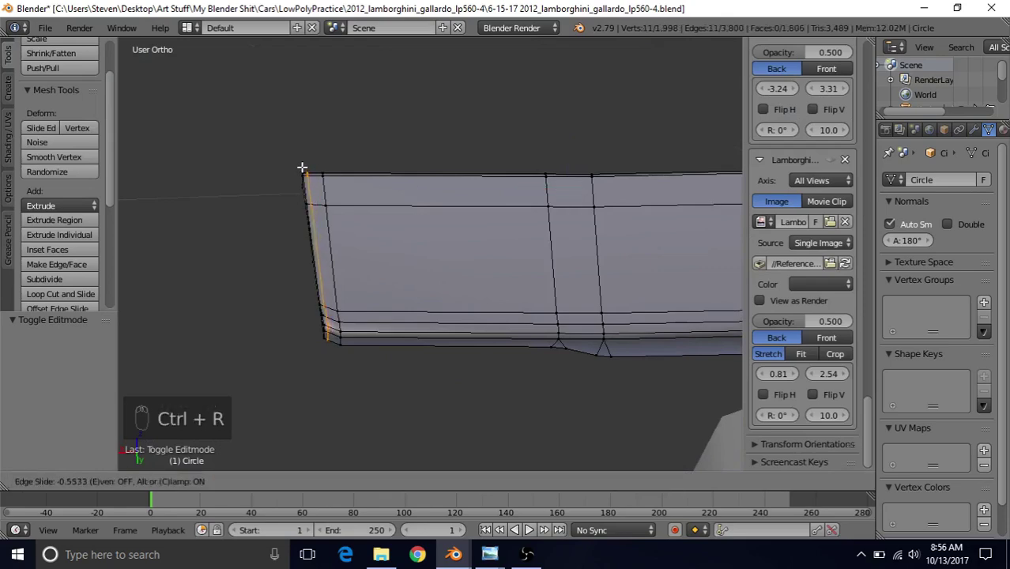
click(301, 168)
middle_drag(302, 167, 514, 244)
key(Tab)
key(Tab)
key(Tab)
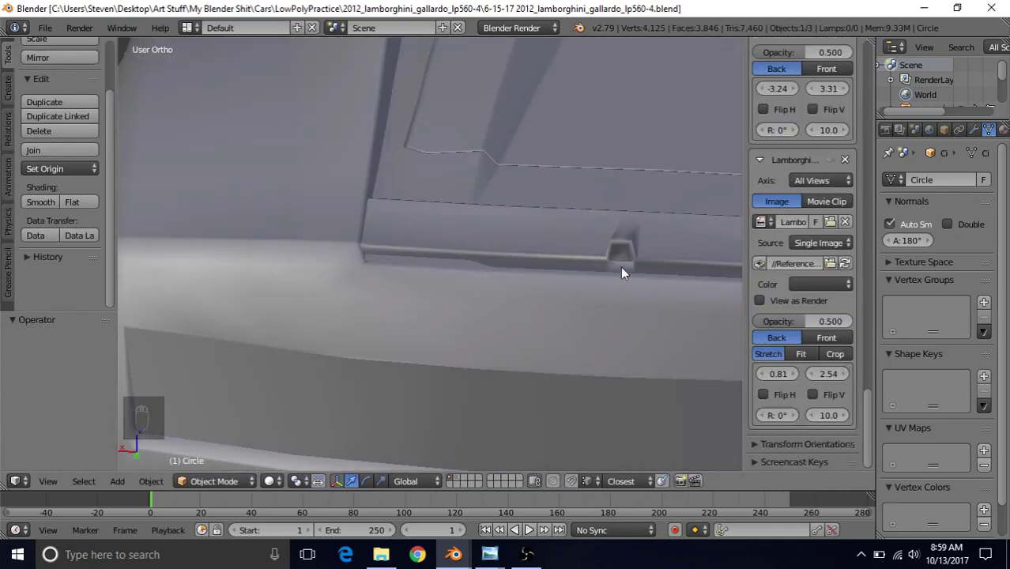
Step: Add two evenly spaced loop cuts along the lower lip face between the camera housing and the stepped transition
key(Tab)
middle_drag(587, 286, 460, 288)
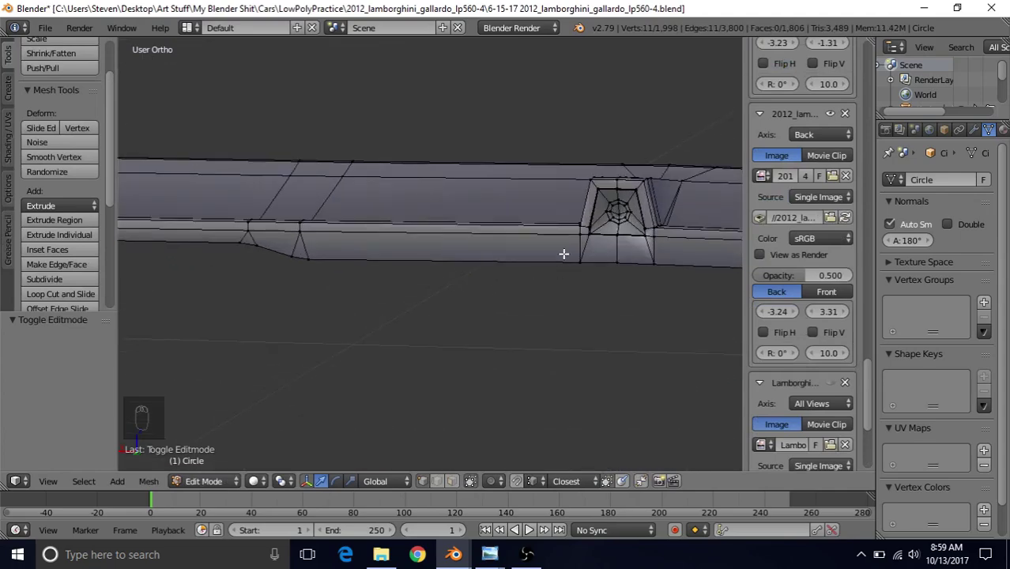
key(ctrl+r)
scroll(578, 247, up, 1)
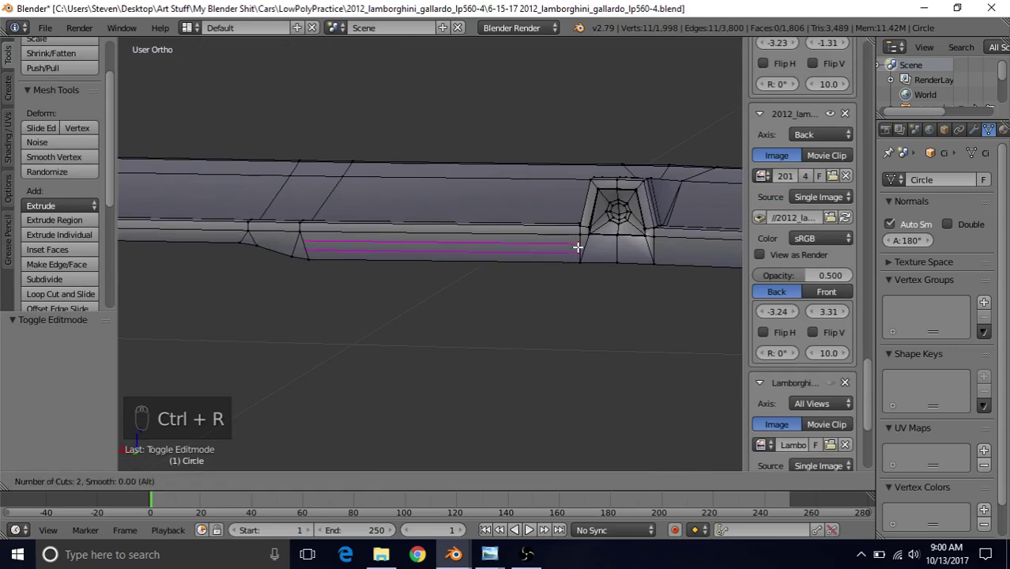
click(578, 247)
right_click(578, 247)
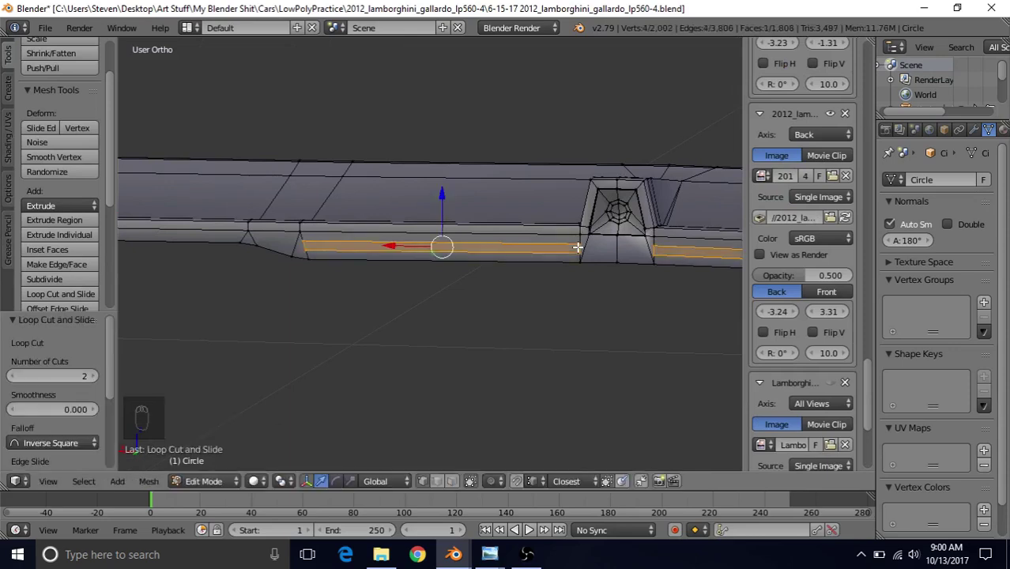
Step: Add two evenly spaced loop cuts along the lower lip face between the stepped transition and the fin's outer end
shift+middle_drag(359, 236, 556, 268)
key(ctrl+r)
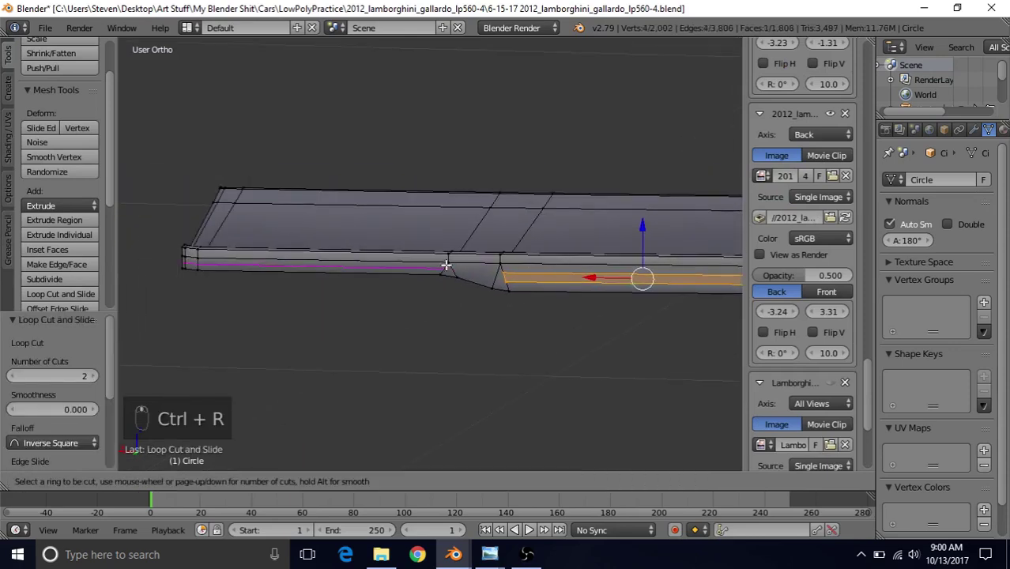
scroll(445, 266, up, 1)
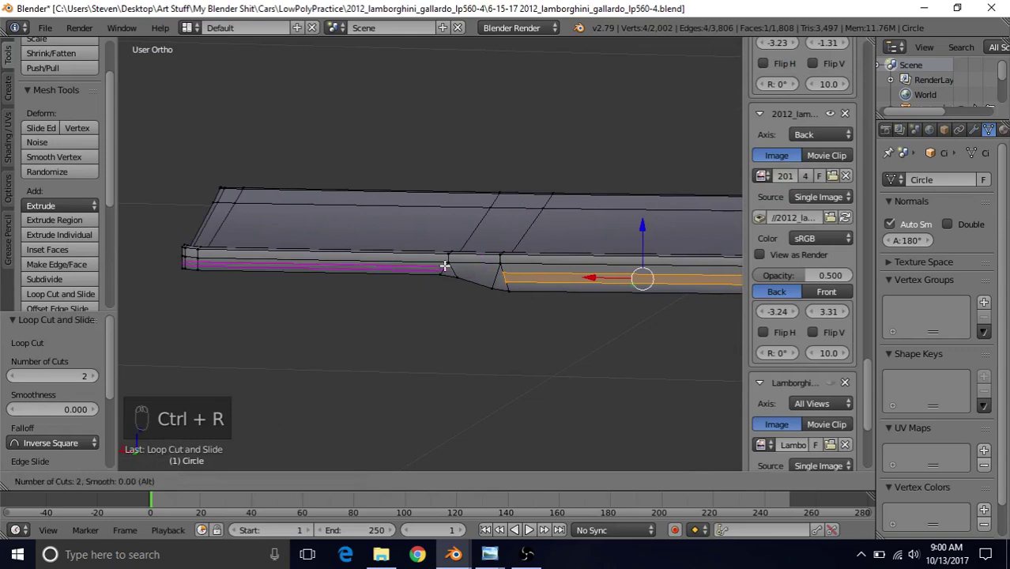
click(445, 267)
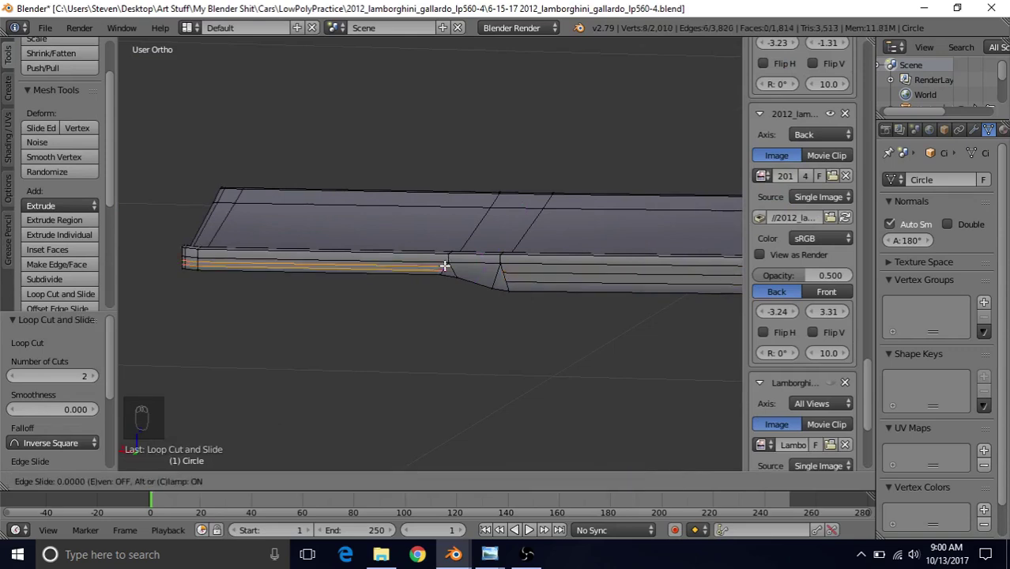
right_click(446, 265)
Step: Connect the ends of both lip cuts across the stepped transition with two new edges
scroll(448, 265, up, 3)
right_click(461, 276)
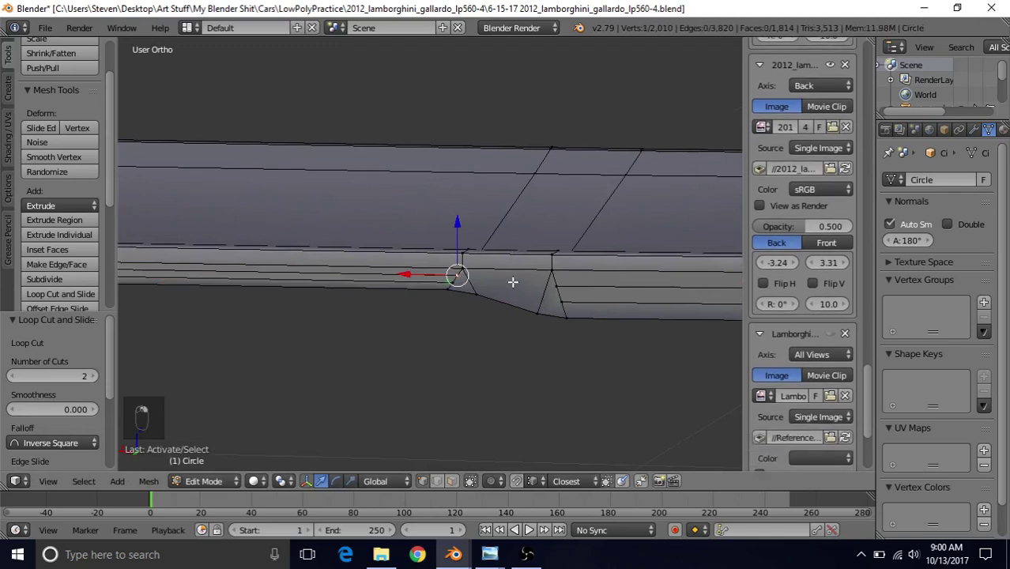
shift+right_click(559, 285)
key(j)
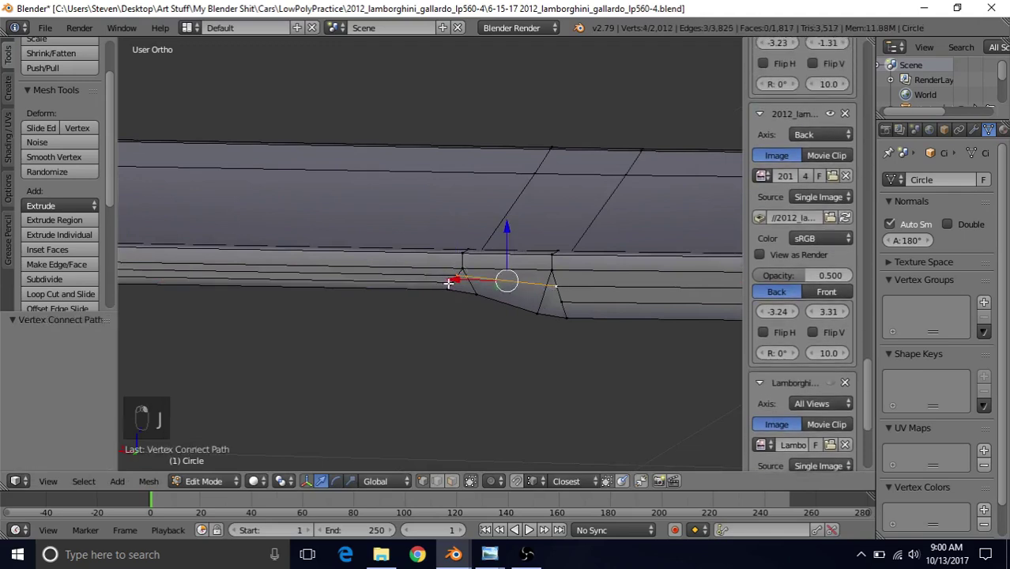
right_click(441, 275)
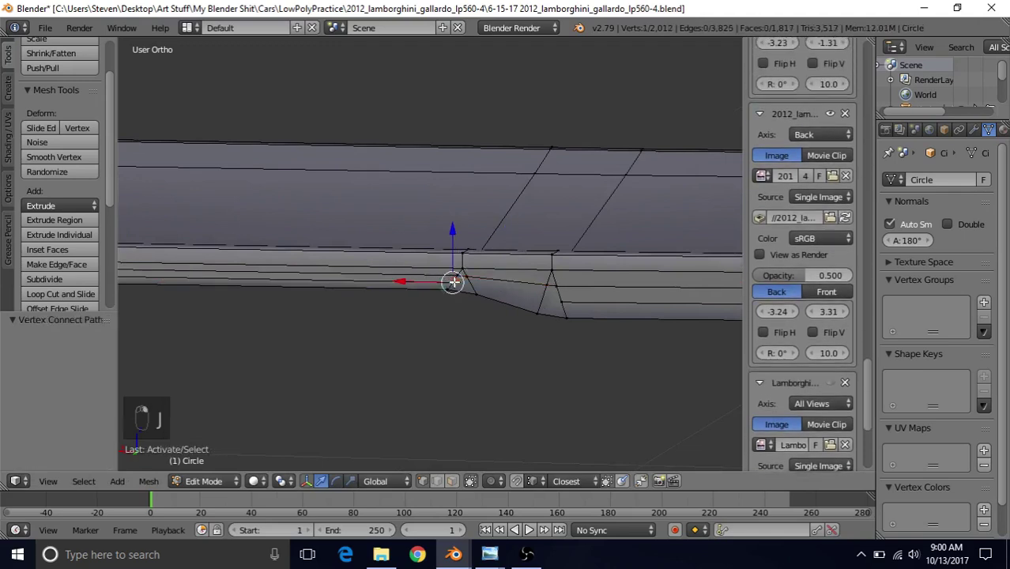
shift+right_click(558, 301)
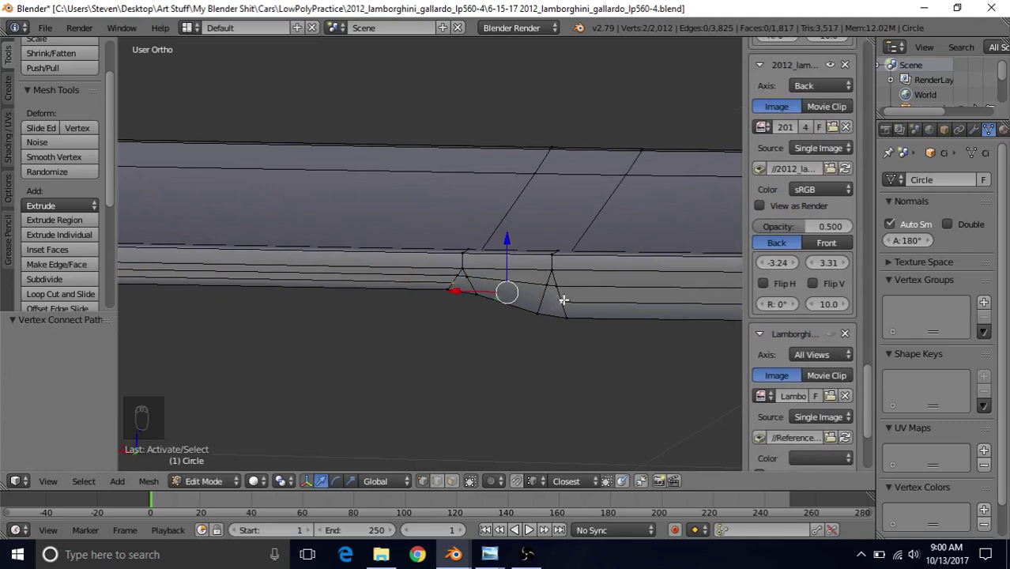
key(j)
Step: Merge at center the two pairs of neighbouring vertices on the outer side of the stepped transition
scroll(478, 283, up, 1)
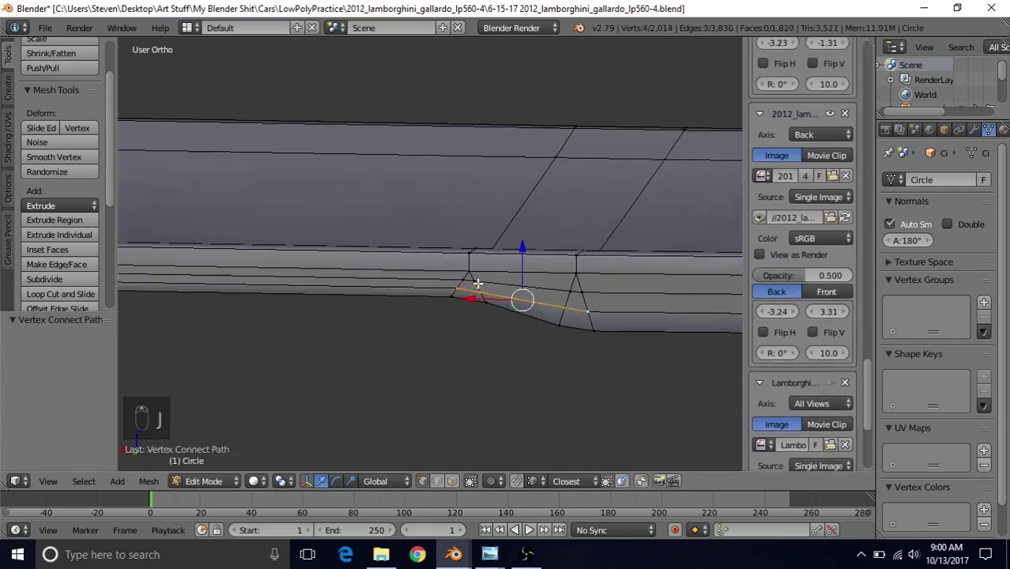
right_click(472, 280)
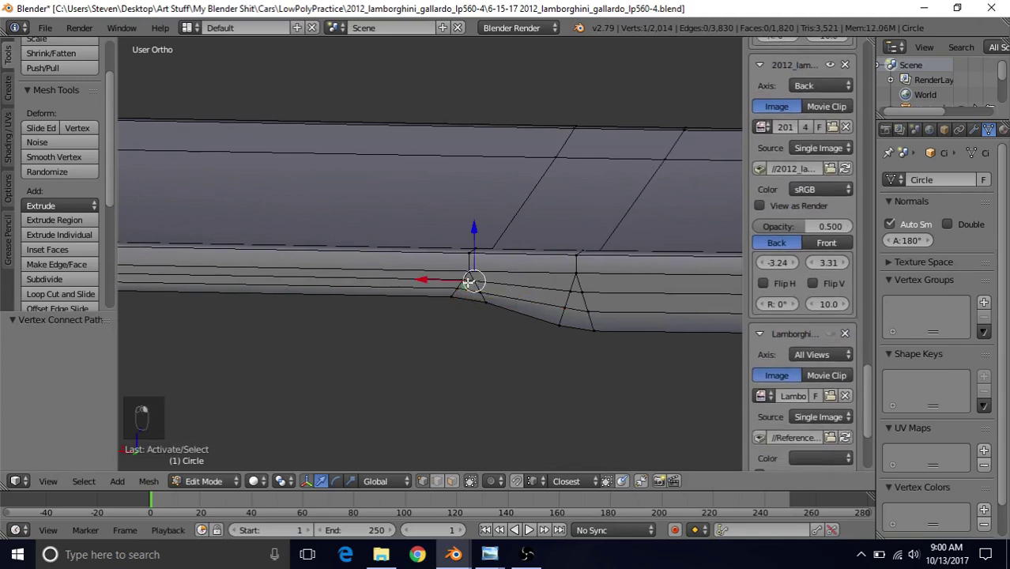
key(alt+m)
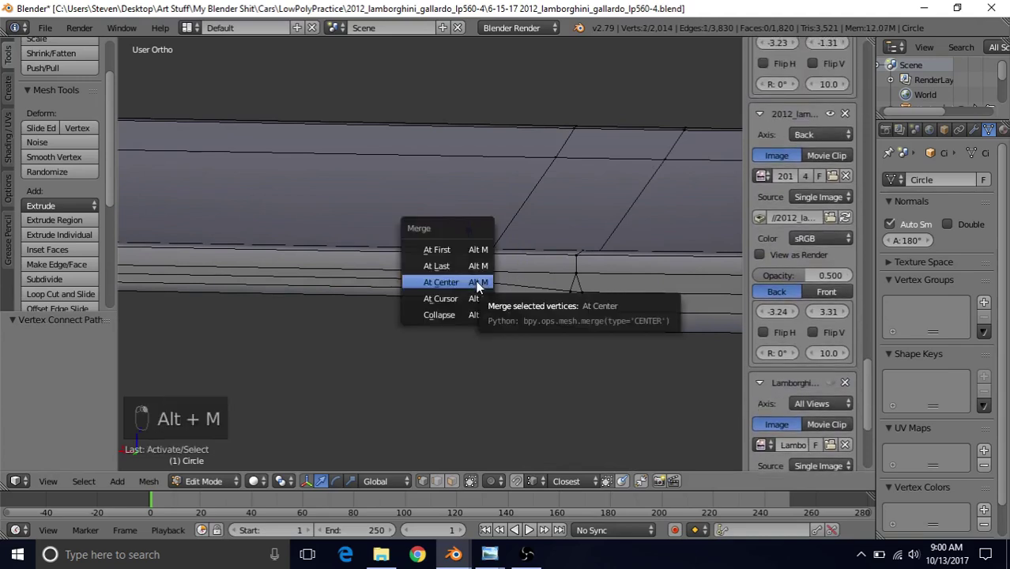
click(468, 283)
shift+right_click(459, 287)
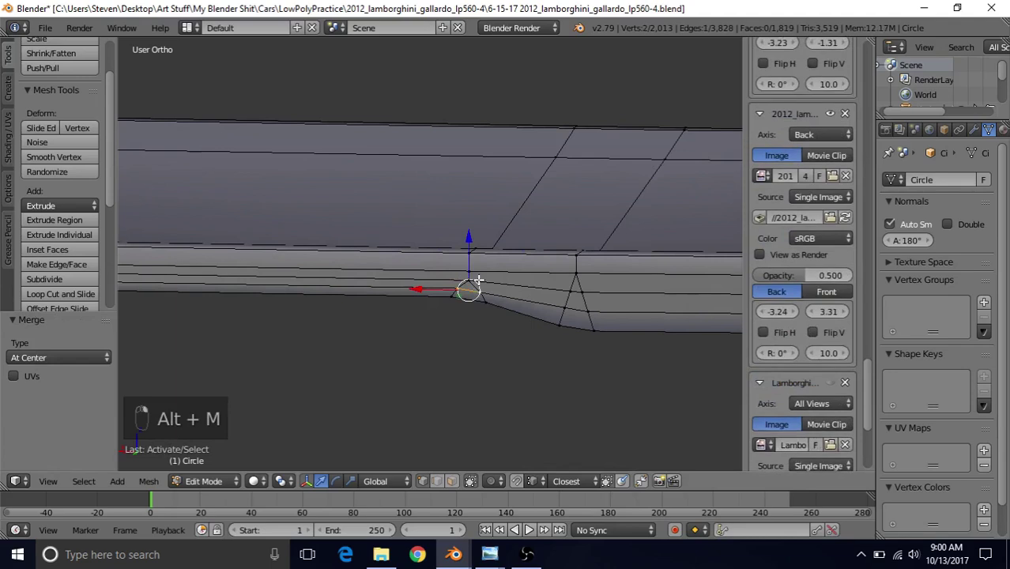
key(shift+r)
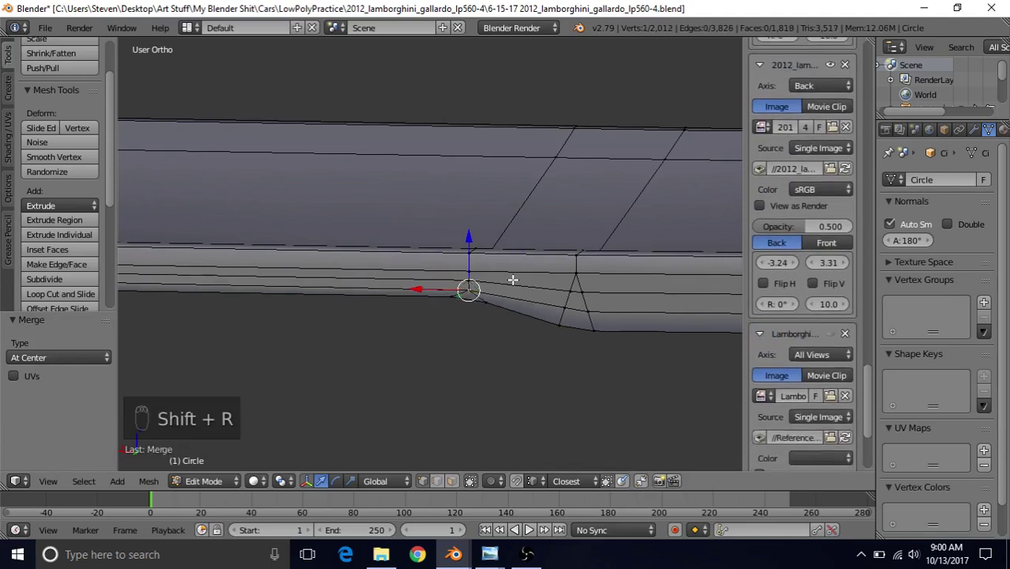
Step: Merge at center the two pairs of neighbouring vertices on the inner side of the stepped transition
shift+right_click(577, 295)
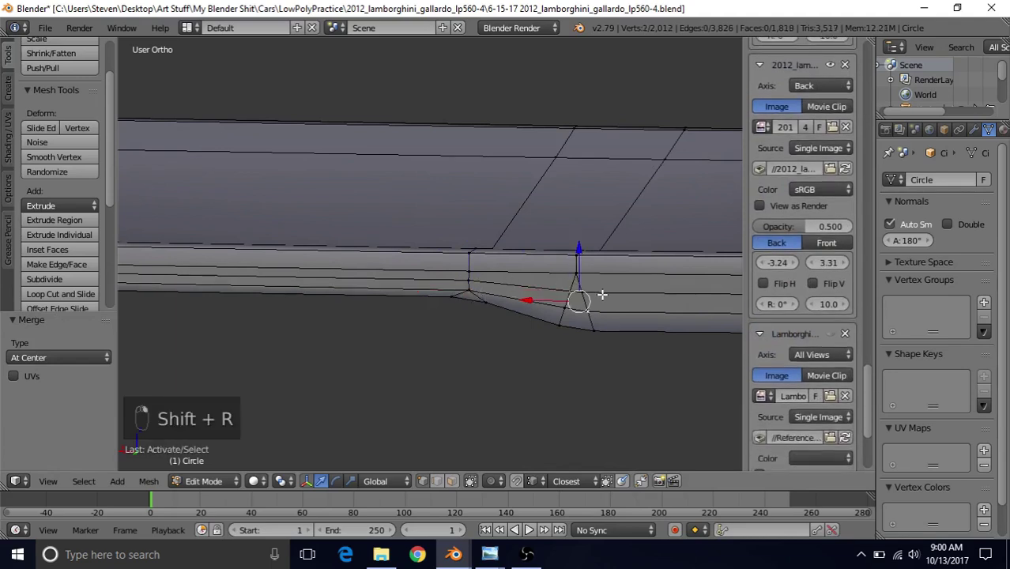
key(shift+r)
right_click(590, 312)
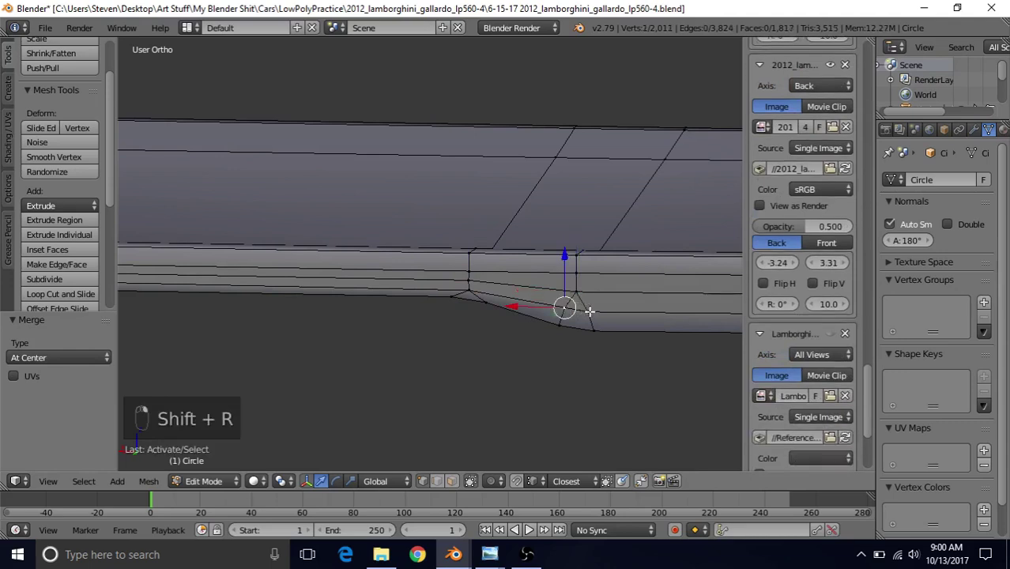
shift+right_click(590, 312)
key(shift+r)
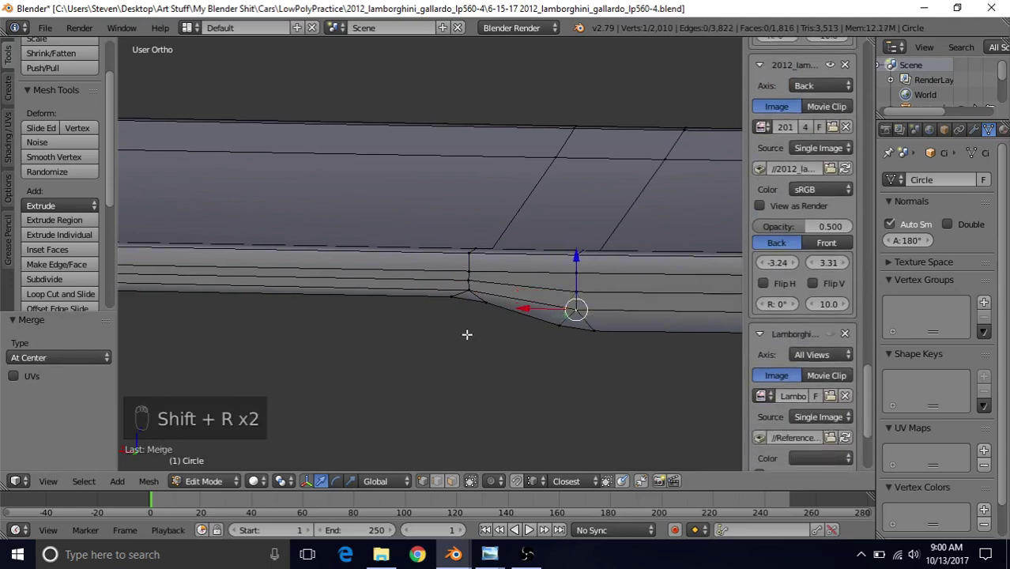
Step: Examine how the upper lip edge loop runs from the fin's outer end to the camera housing
scroll(467, 334, down, 3)
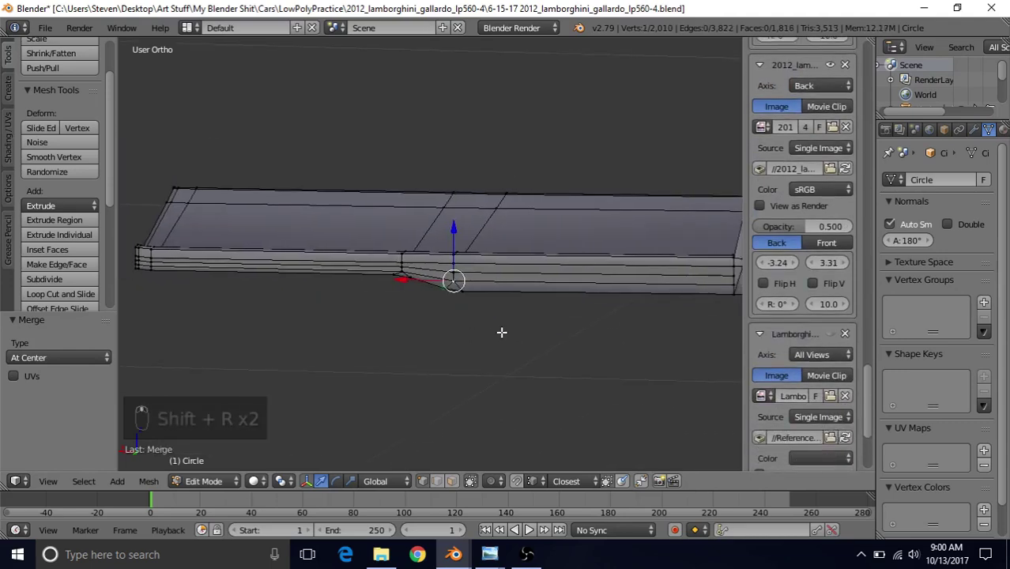
scroll(533, 333, up, 3)
scroll(541, 317, down, 3)
shift+middle_drag(541, 317, 534, 312)
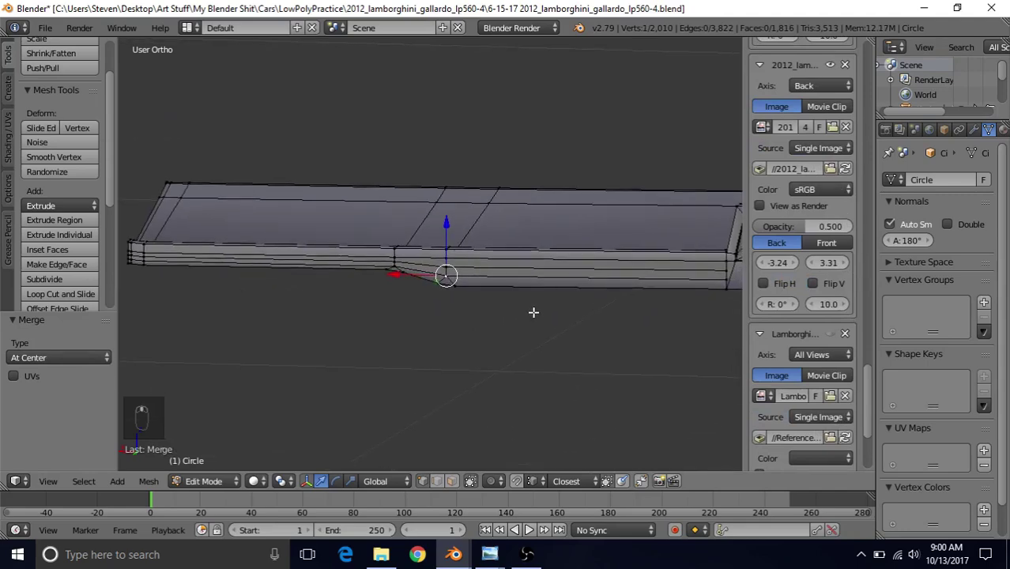
alt+click(467, 269)
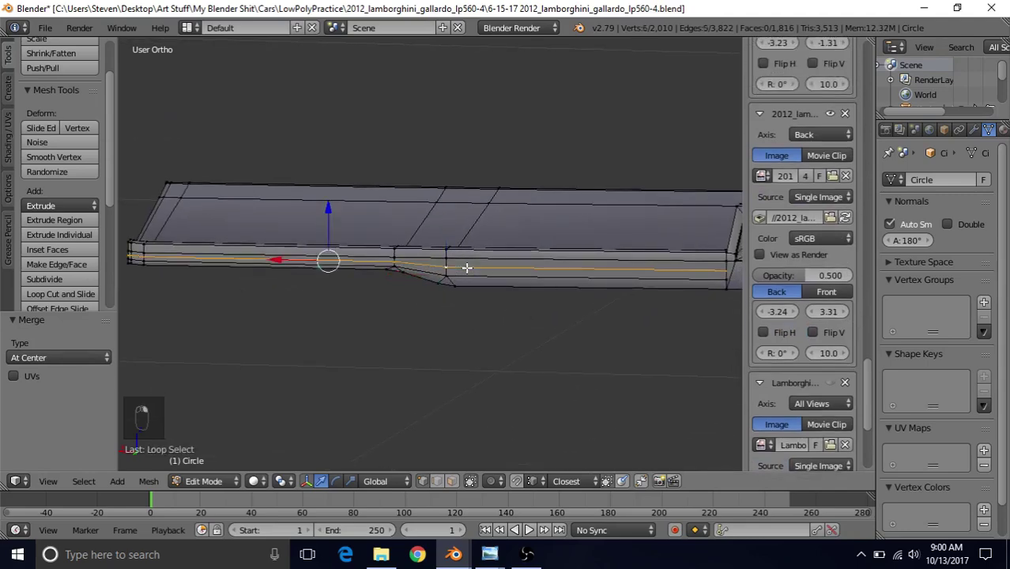
middle_drag(550, 302, 346, 306)
scroll(573, 309, up, 2)
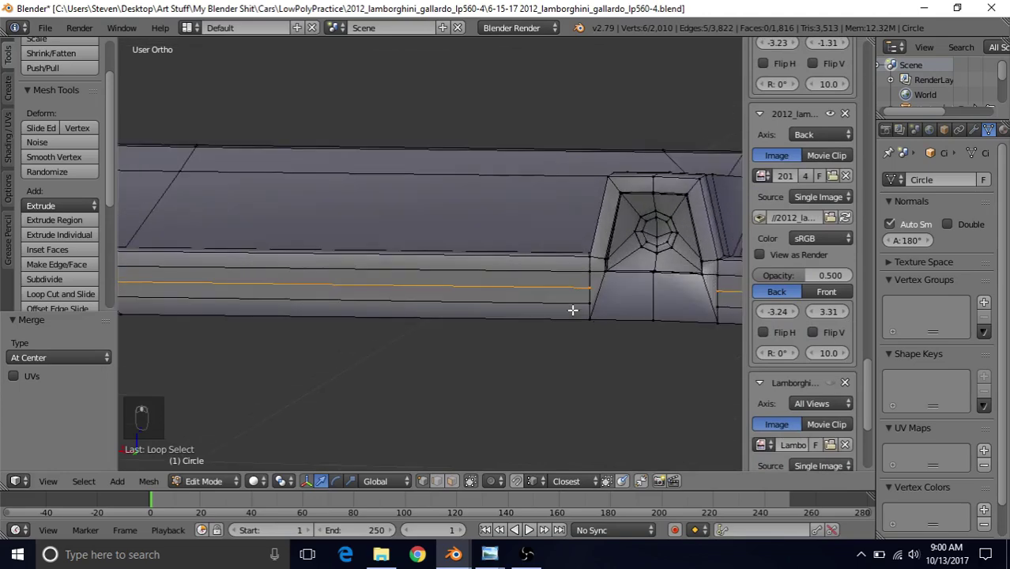
shift+middle_drag(550, 310, 438, 311)
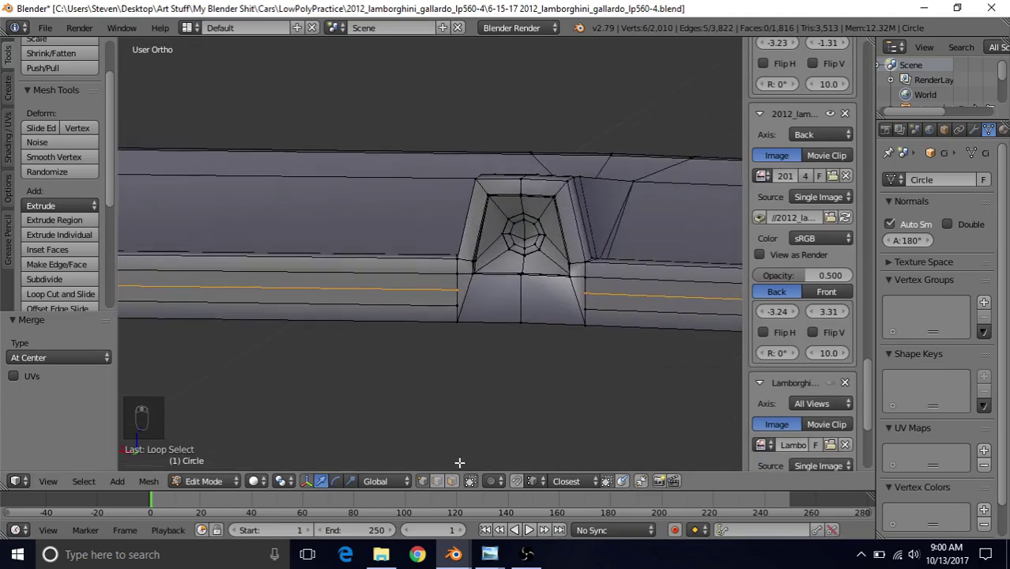
Step: Subdivide the vertical centre edge below the camera recess with two cuts
scroll(483, 369, up, 2)
right_click(573, 323)
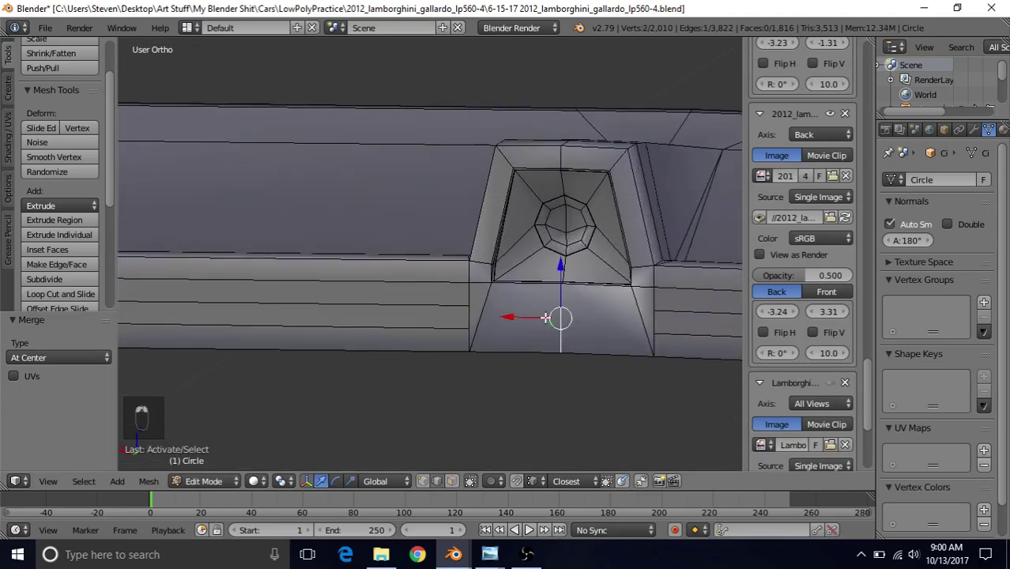
click(87, 279)
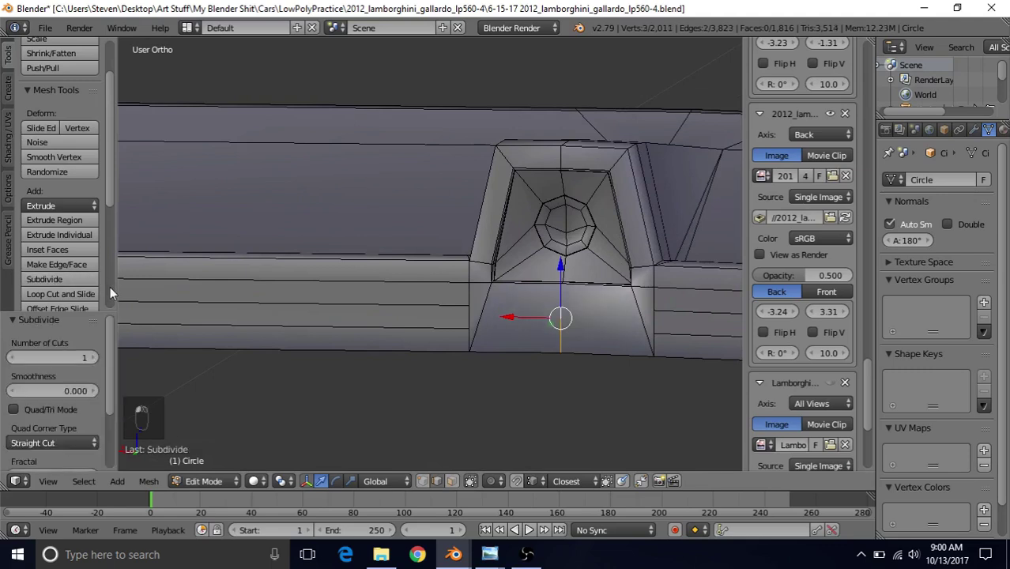
click(94, 357)
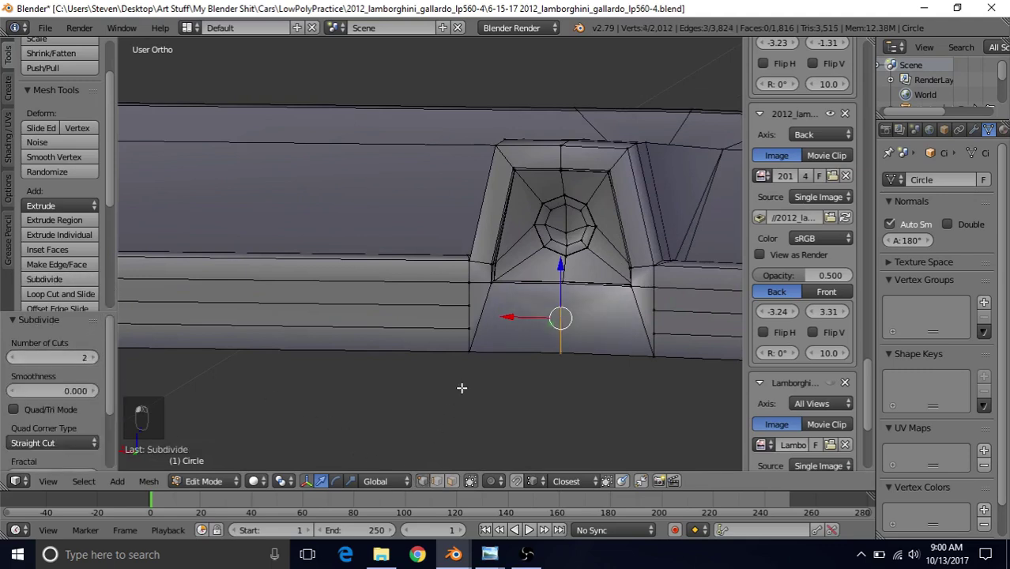
Step: Connect both lip cuts across the face below the camera recess through the two new vertices on its centre edge
scroll(447, 425, up, 1)
right_click(468, 344)
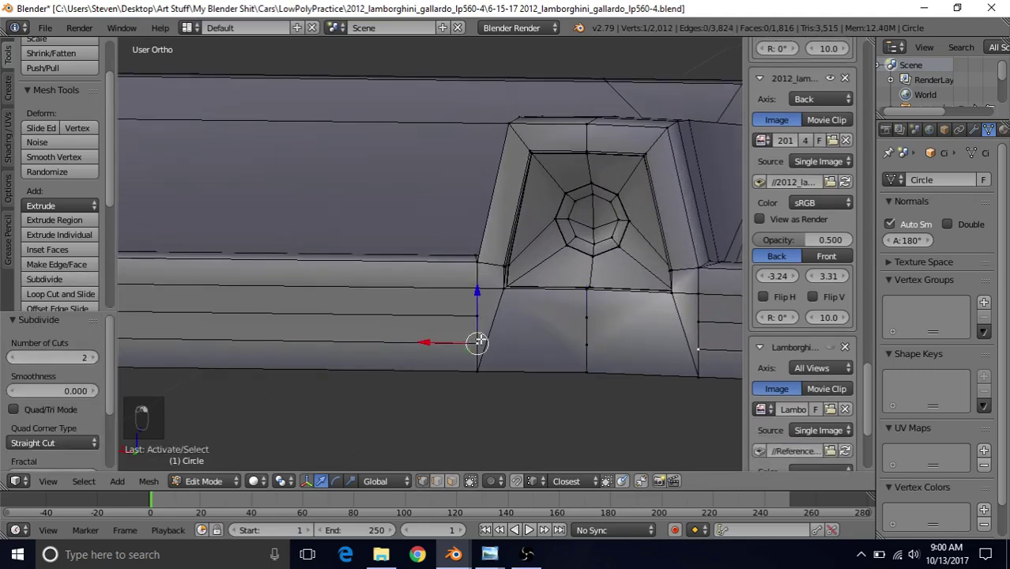
shift+right_click(574, 338)
key(j)
right_click(479, 317)
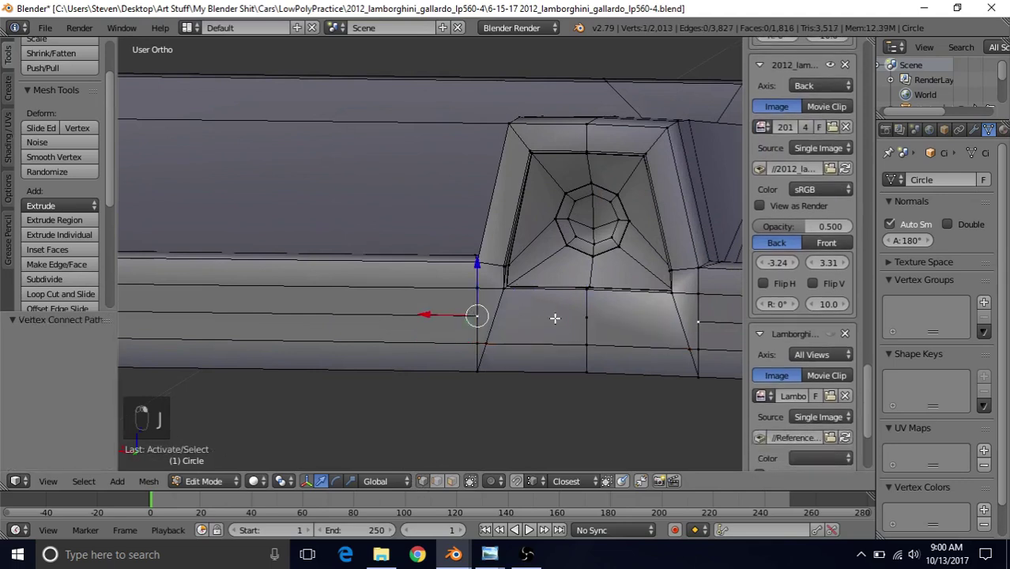
shift+right_click(585, 317)
key(j)
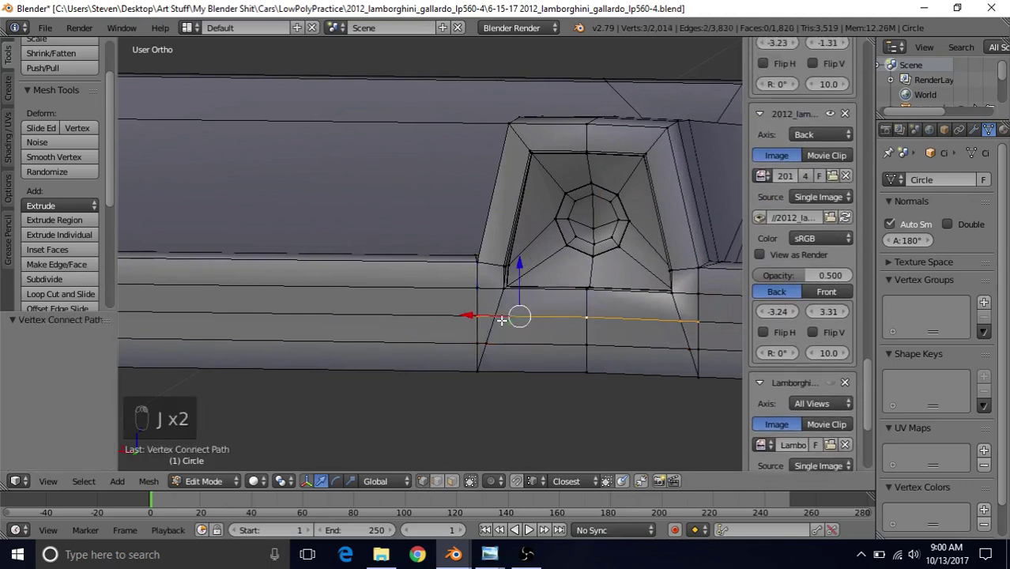
Step: Slide the upper lip edge loop with Even on, about 0.77 toward the lip's upper edge, and check the shading
alt+right_click(407, 319)
scroll(406, 318, down, 4)
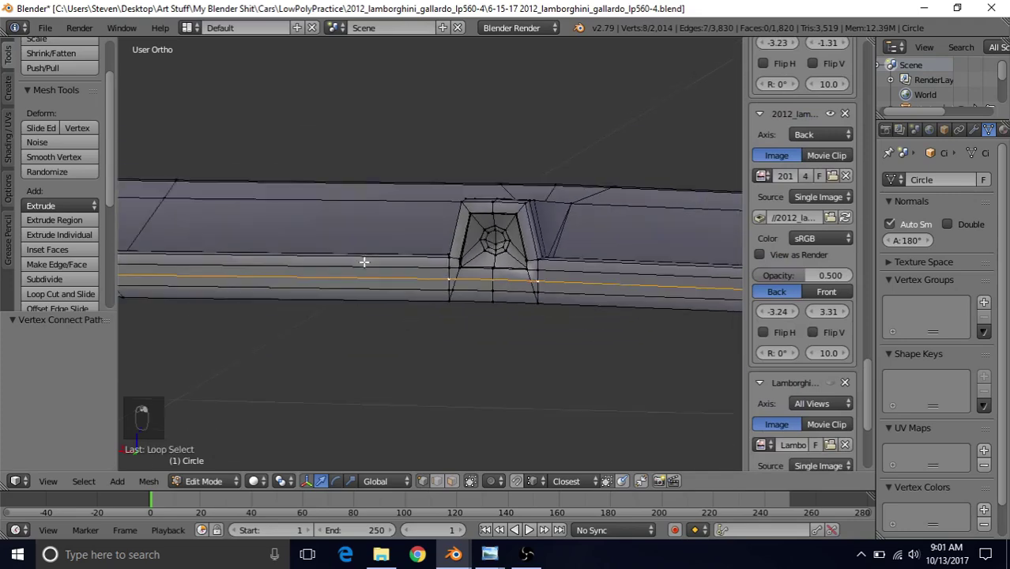
middle_drag(365, 264, 407, 259)
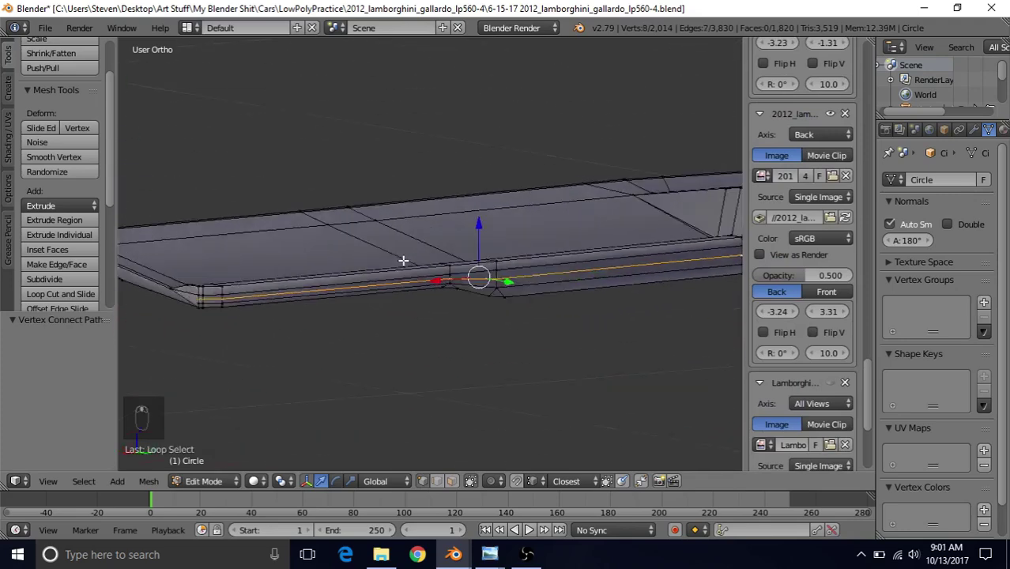
scroll(491, 279, up, 5)
key(q)
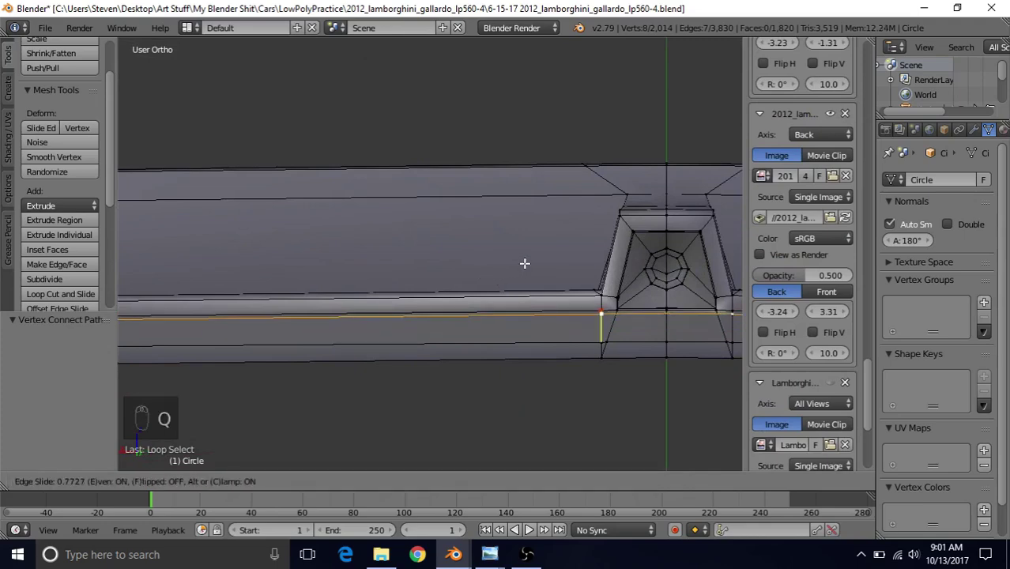
click(514, 310)
key(Tab)
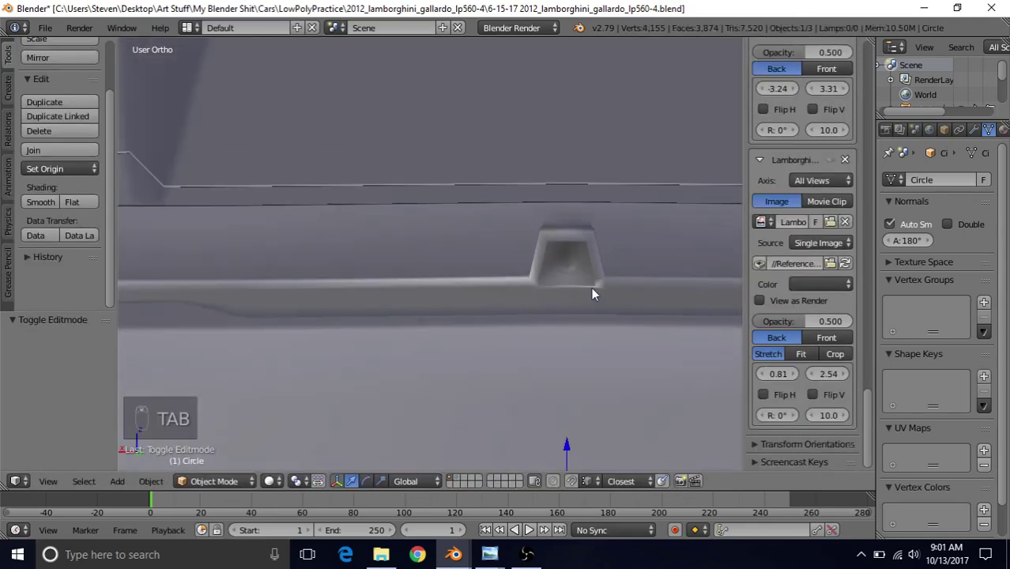
key(Tab)
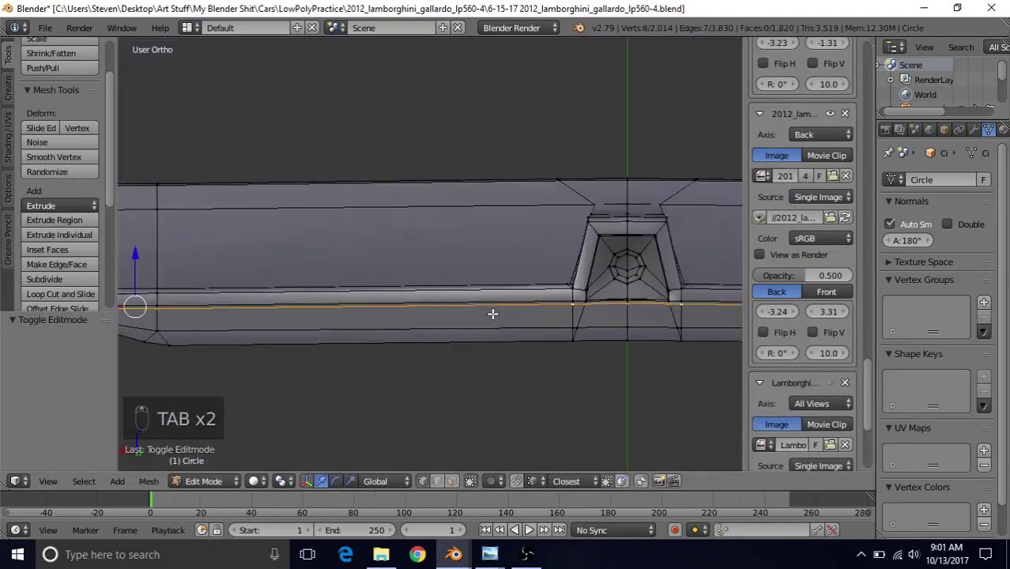
Step: Slide the lower lip edge loop toward the lip's bottom edge by a factor of -0.7
alt+right_click(377, 346)
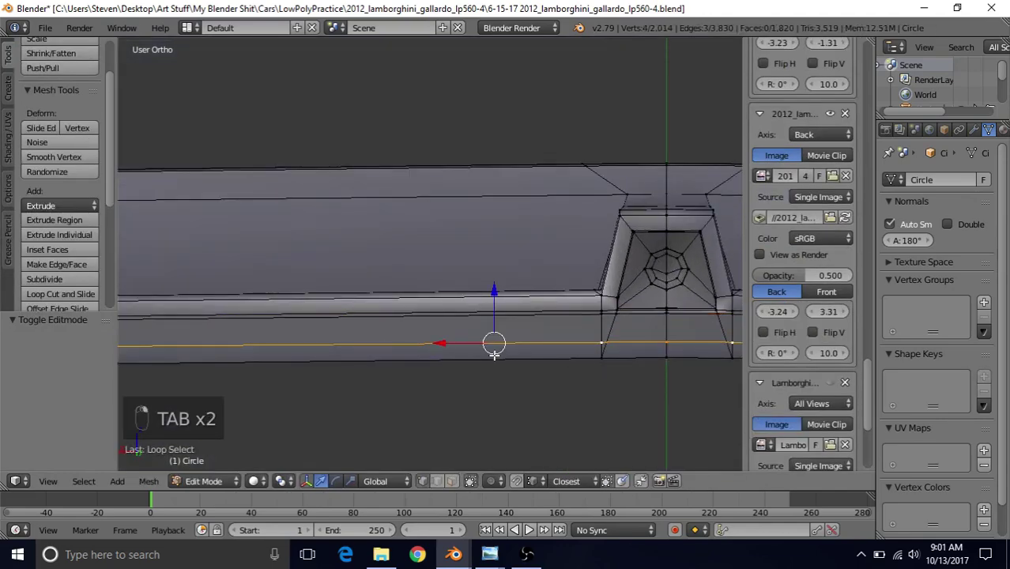
shift+middle_drag(494, 348, 496, 325)
key(q)
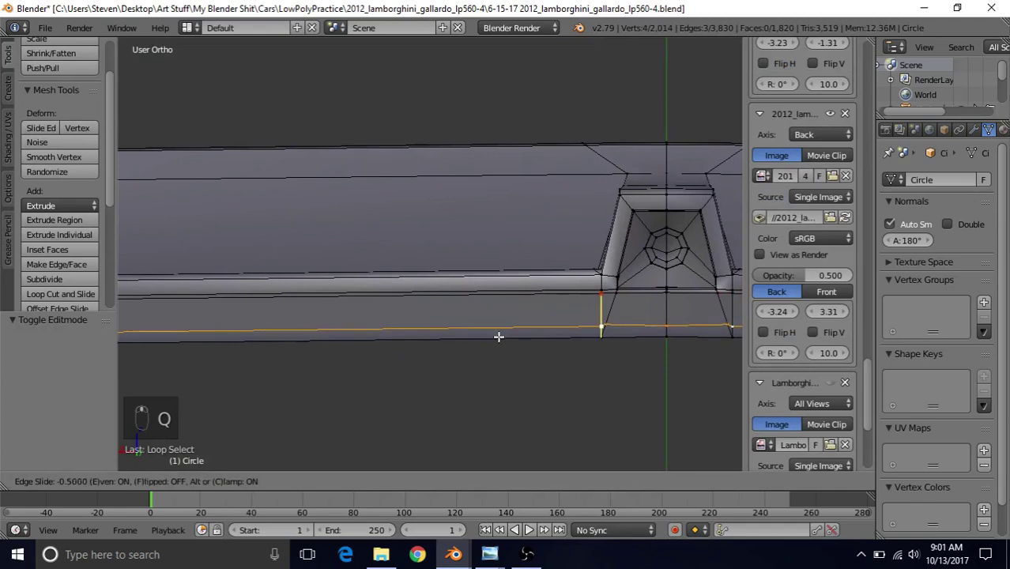
click(500, 337)
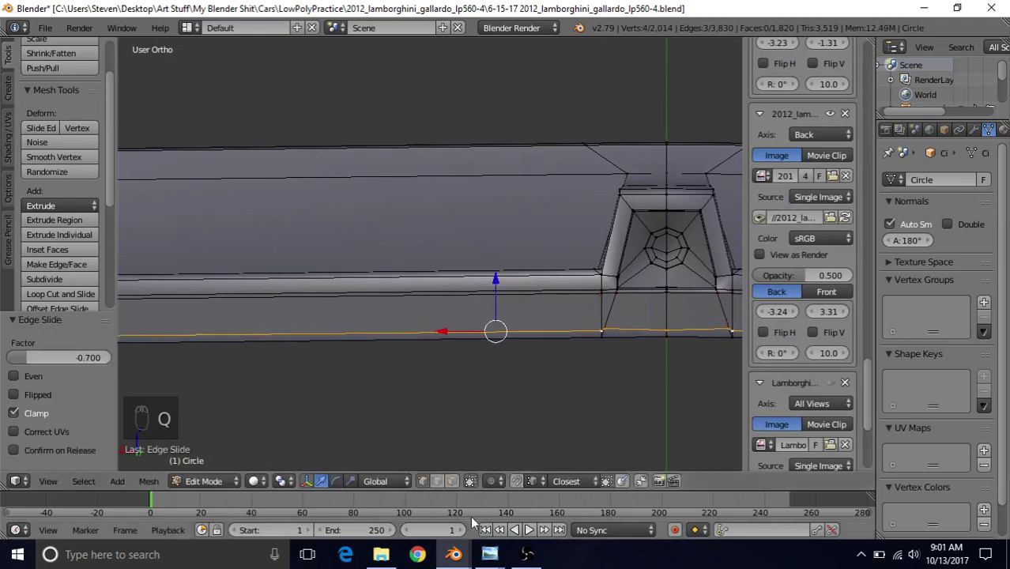
Step: Compare the fin's lower lip with the white car's rear reference photo, and check the lip's smooth shading in Object Mode
click(489, 557)
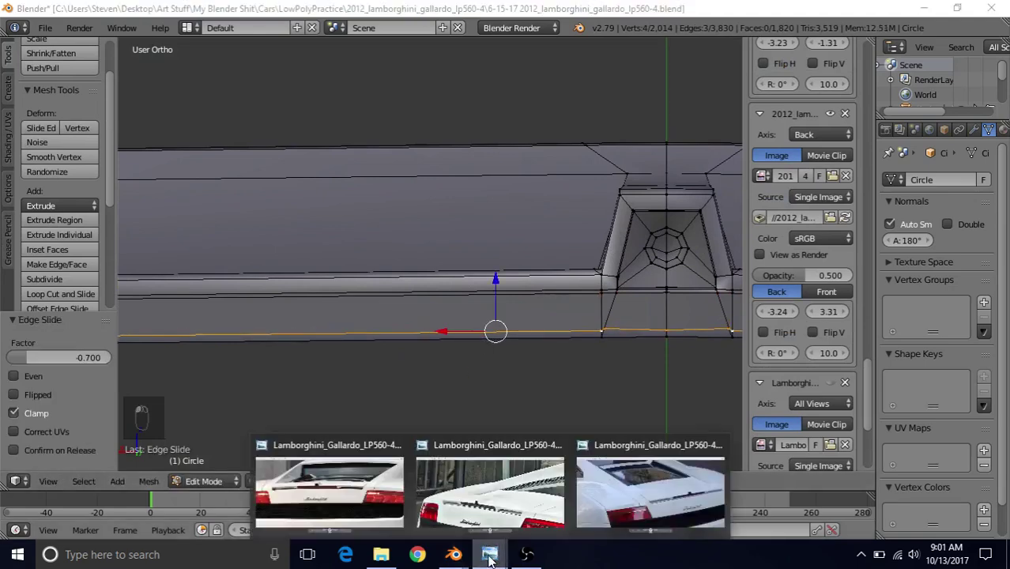
click(329, 490)
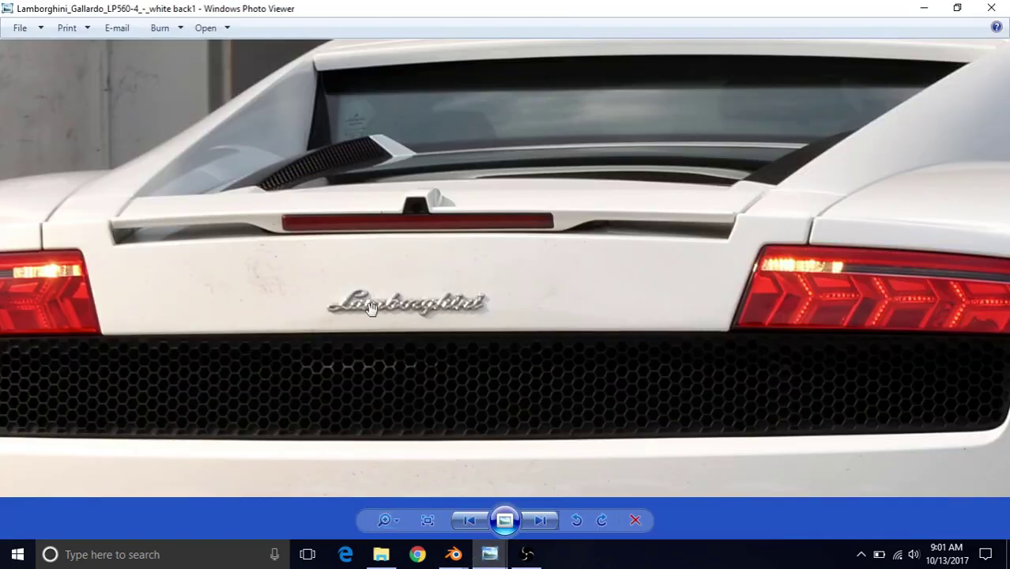
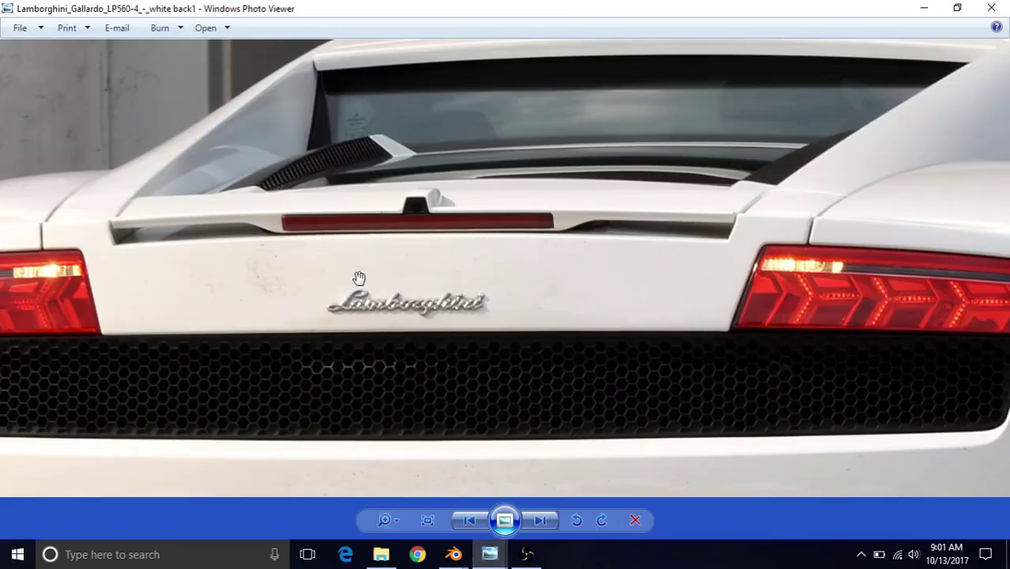
mouse_move(454, 553)
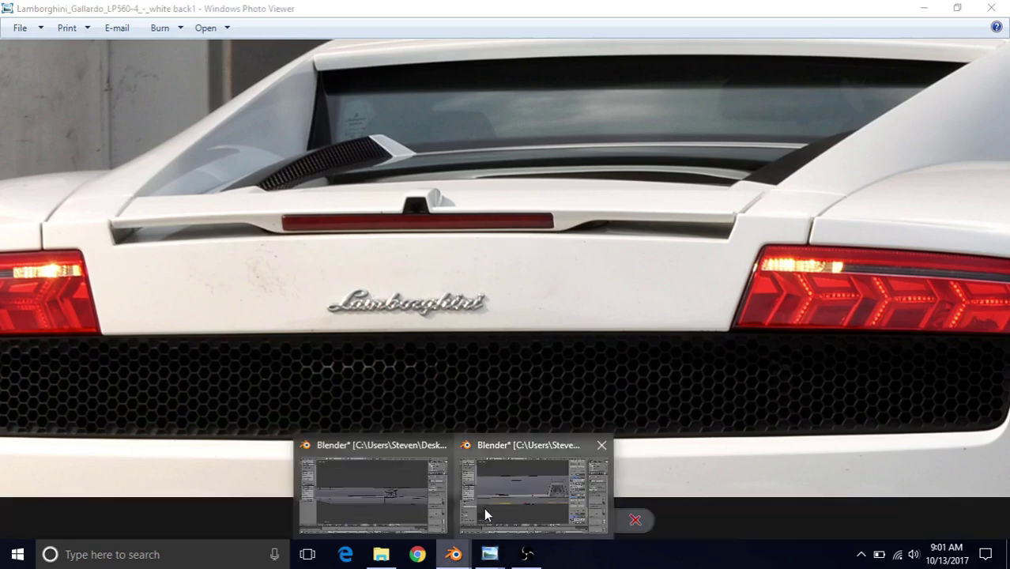
click(485, 507)
scroll(339, 379, down, 4)
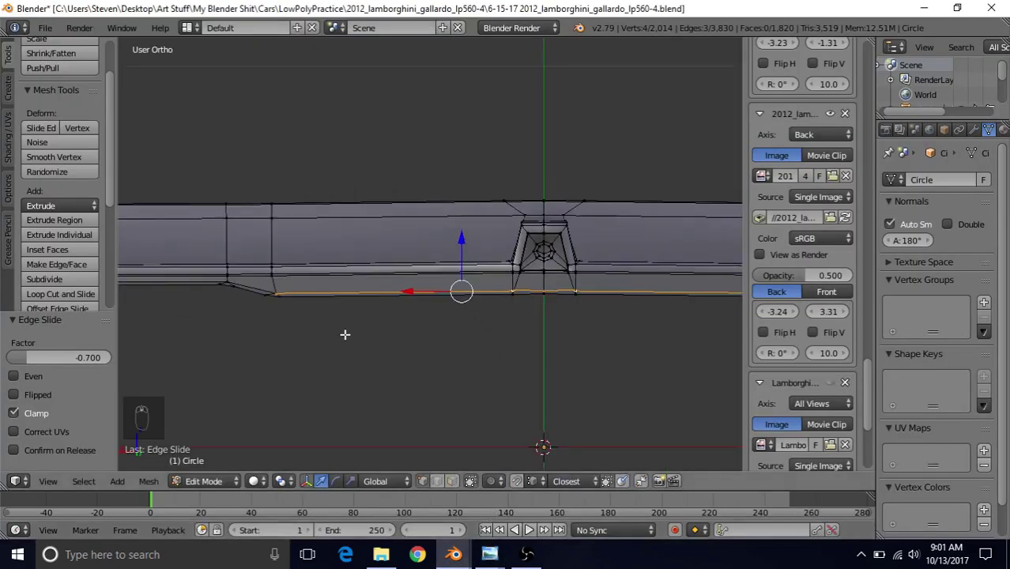
scroll(347, 333, up, 6)
key(Tab)
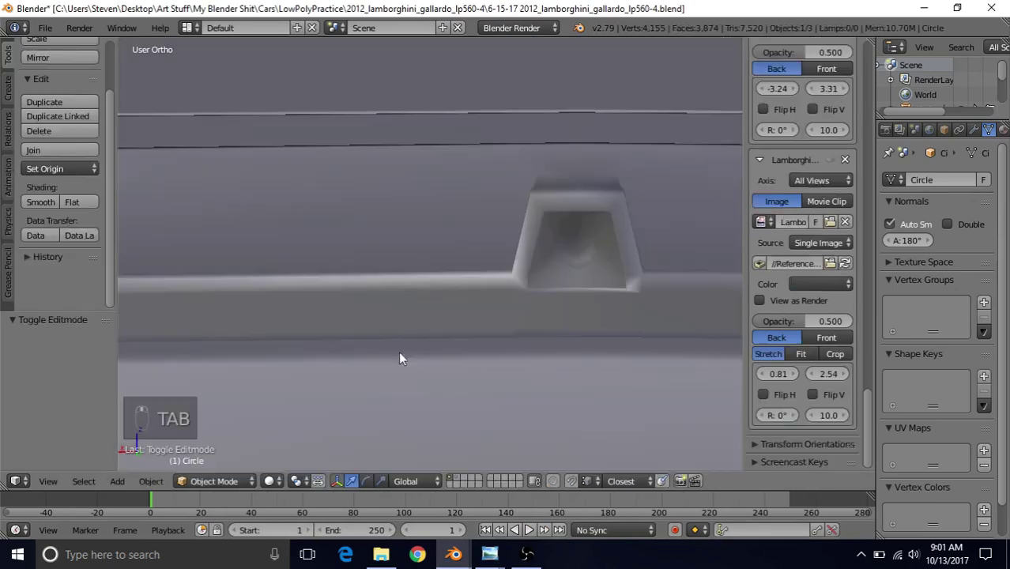
Step: Merge the two nearly coincident vertices on the lower lip loop below the camera recess's corner, using At Last
key(Tab)
scroll(477, 352, up, 5)
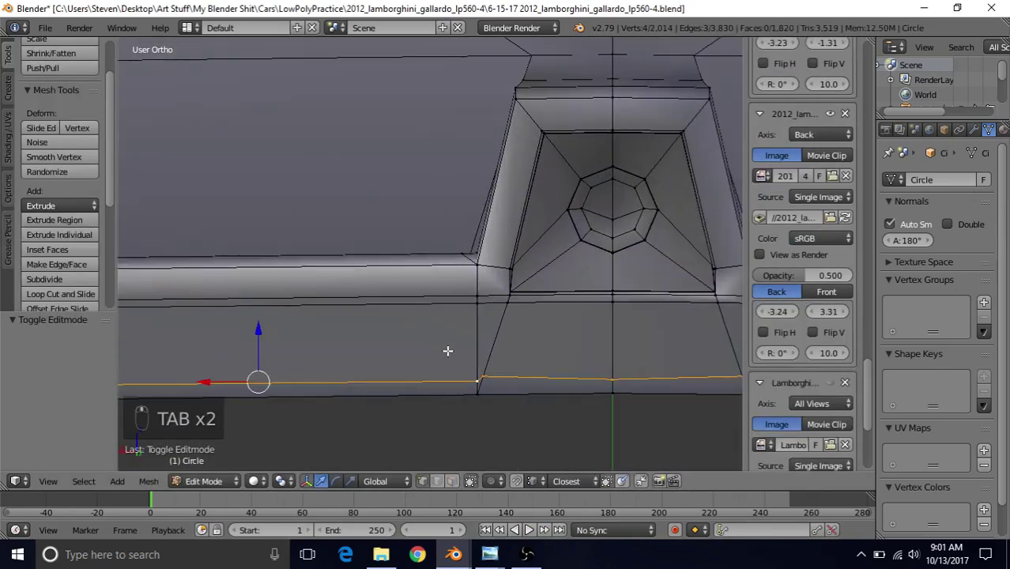
right_click(468, 381)
shift+right_click(482, 378)
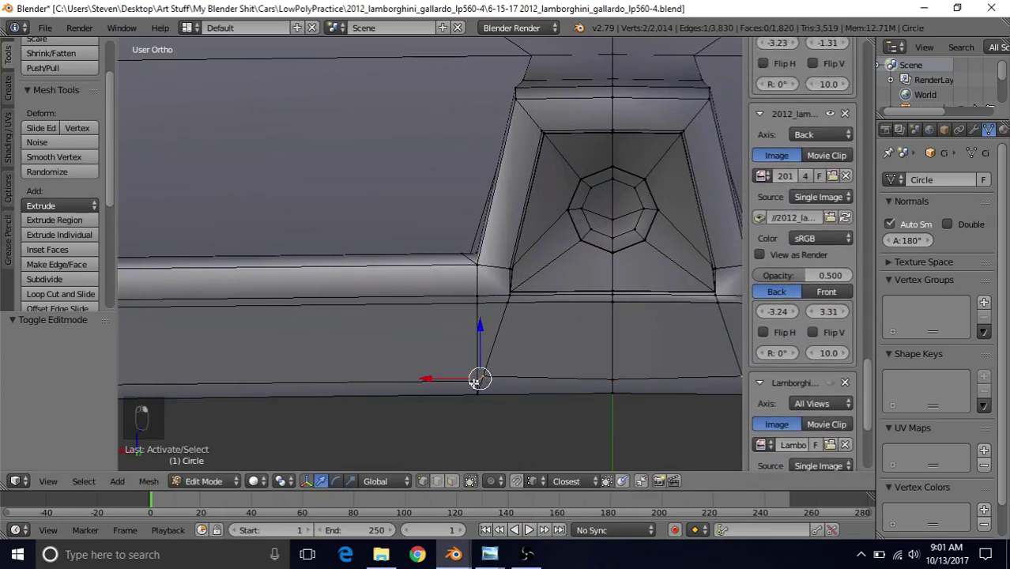
key(alt+m)
click(471, 370)
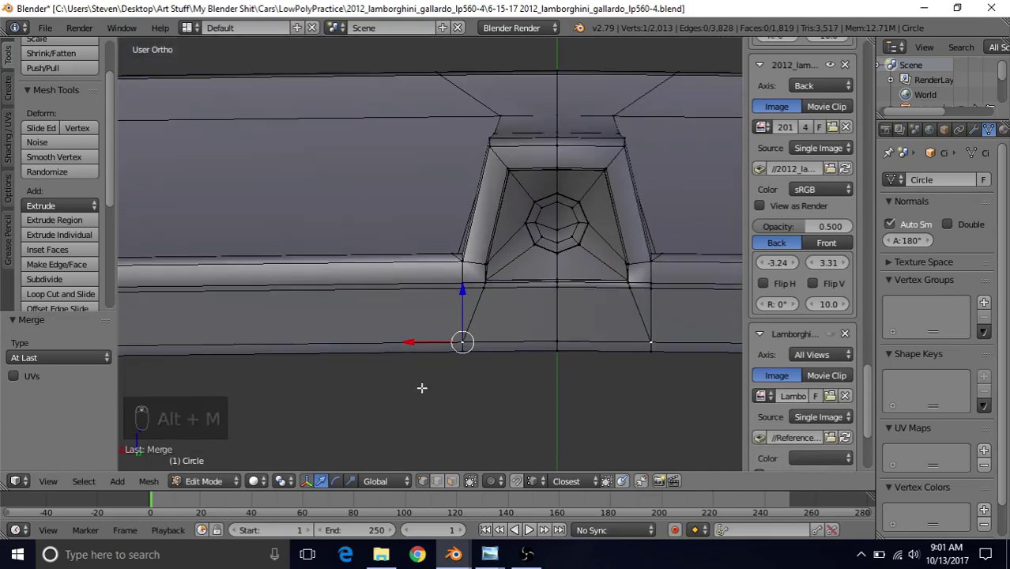
Step: Inspect the fin's shading around the camera recess in Object Mode and save the file
scroll(391, 361, up, 2)
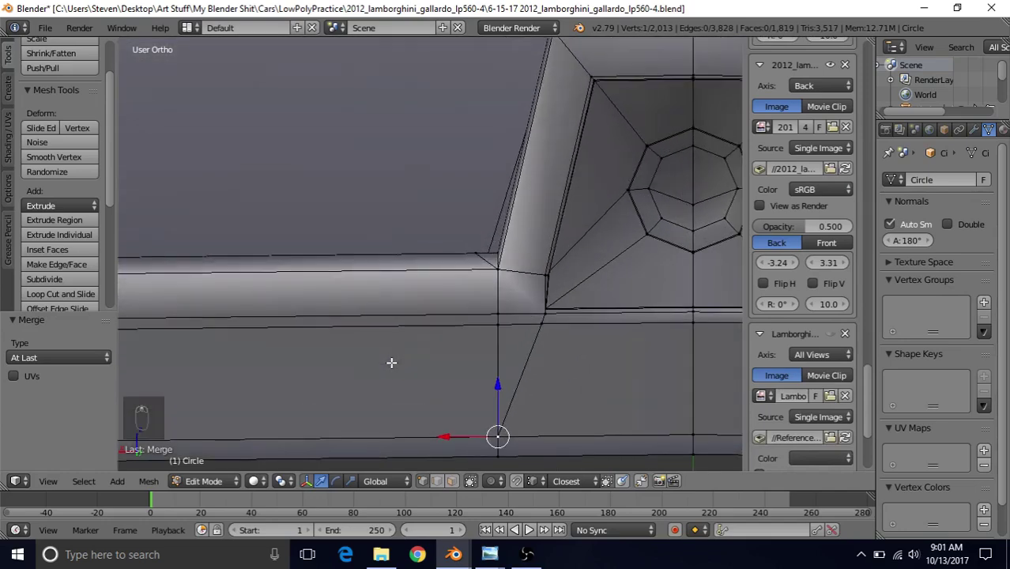
scroll(391, 363, down, 4)
key(Tab)
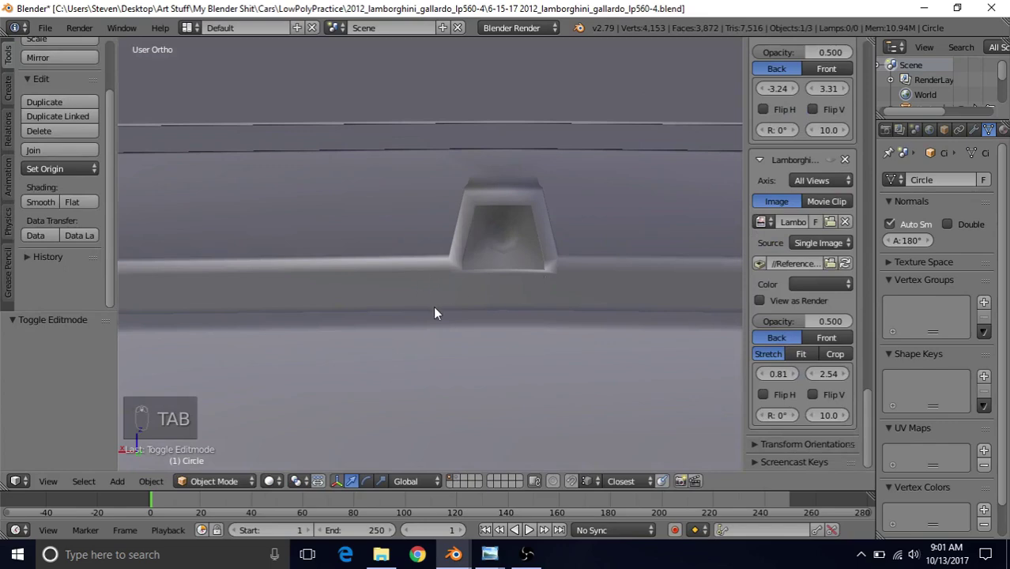
middle_drag(433, 313, 492, 337)
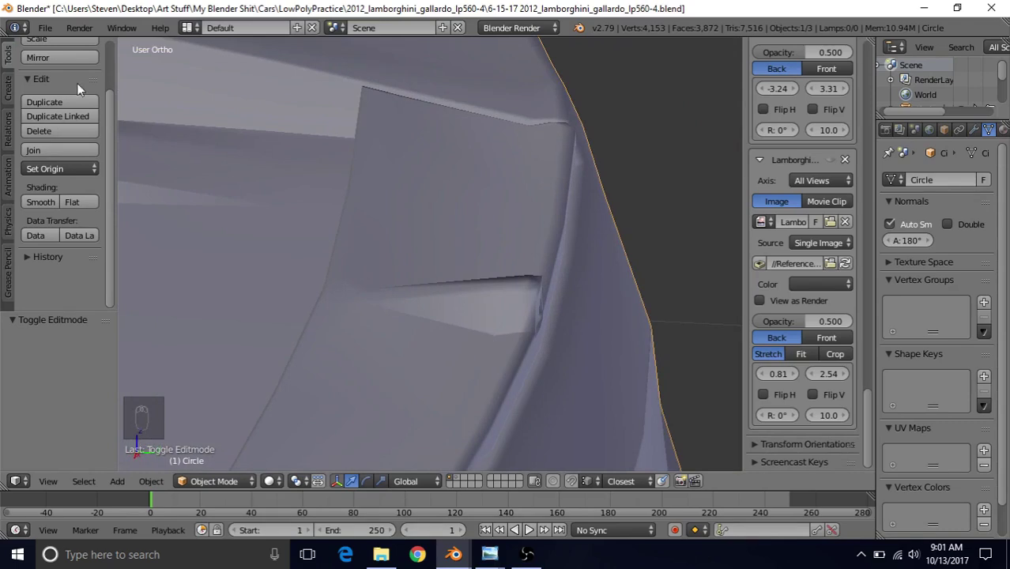
click(45, 28)
click(77, 141)
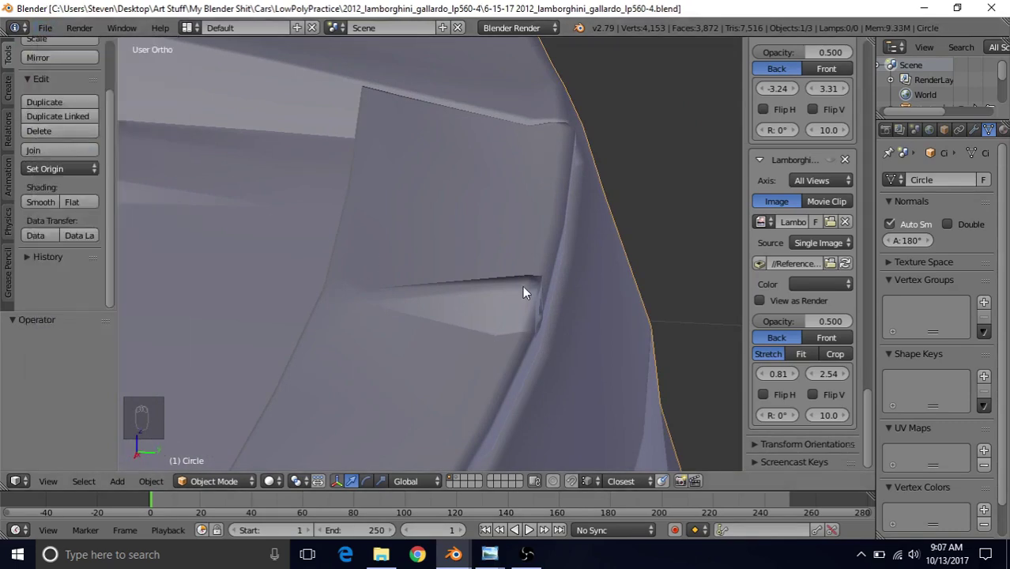
Step: Bevel the camera housing's long upper side edges, leaving out the front rim edges, with an offset of 0.005 and one segment
middle_drag(523, 287, 484, 282)
key(Tab)
scroll(483, 282, up, 1)
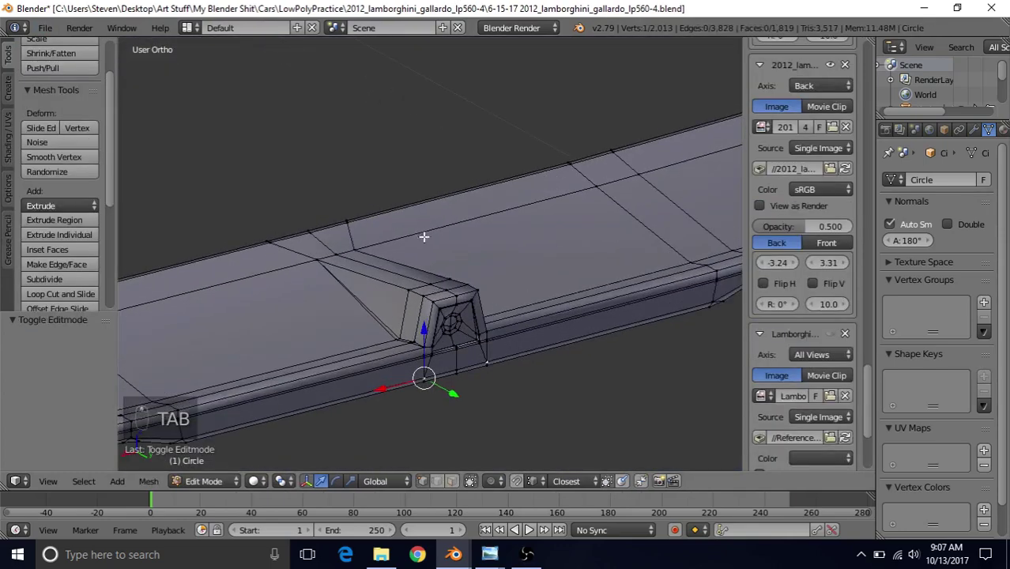
alt+right_click(391, 283)
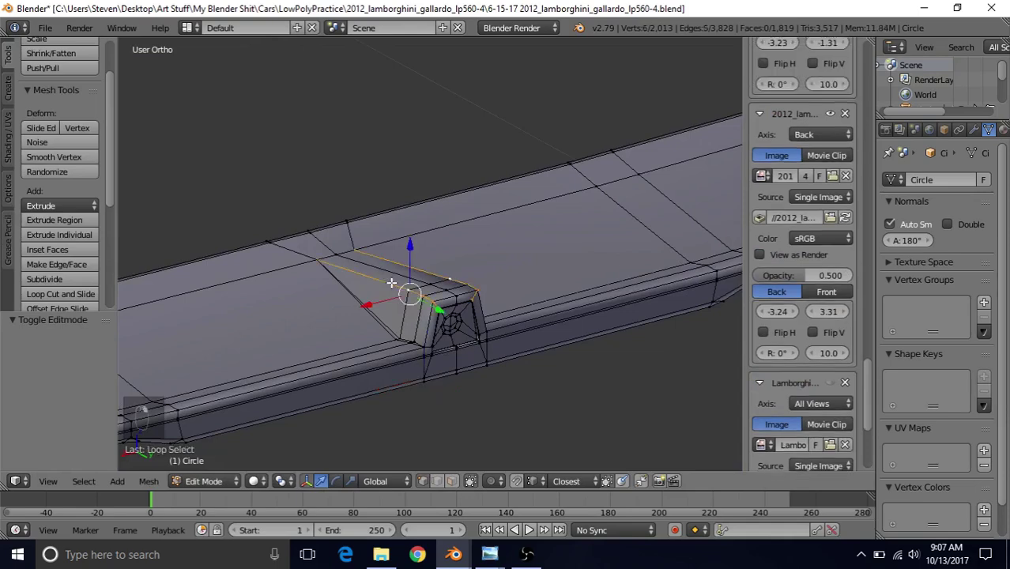
mouse_move(390, 283)
middle_down()
mouse_move(383, 337)
mouse_move(394, 294)
middle_up()
scroll(394, 293, up, 2)
key(c)
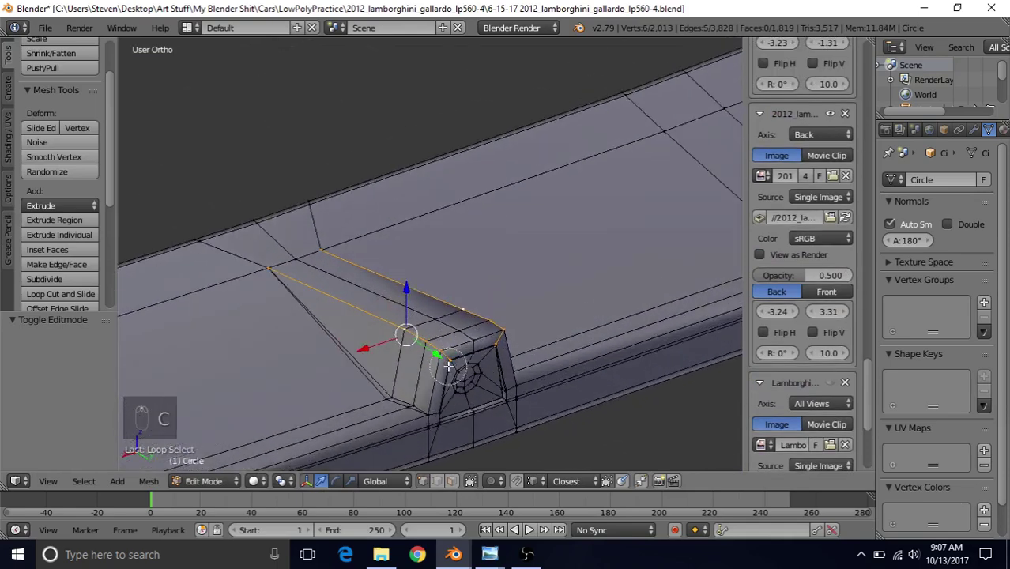
middle_click(456, 371)
right_click(456, 372)
key(z)
key(c)
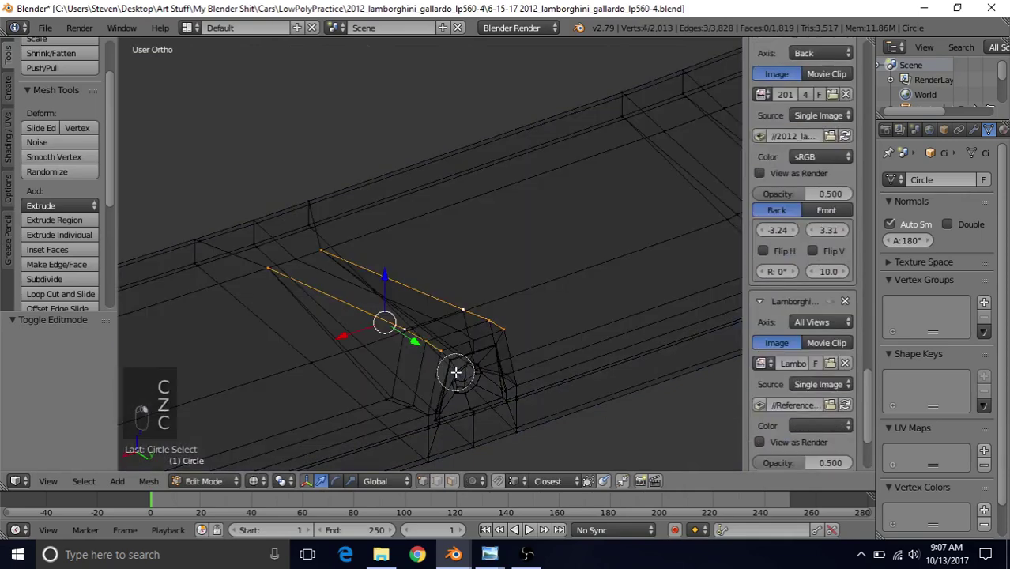
right_click(457, 372)
key(z)
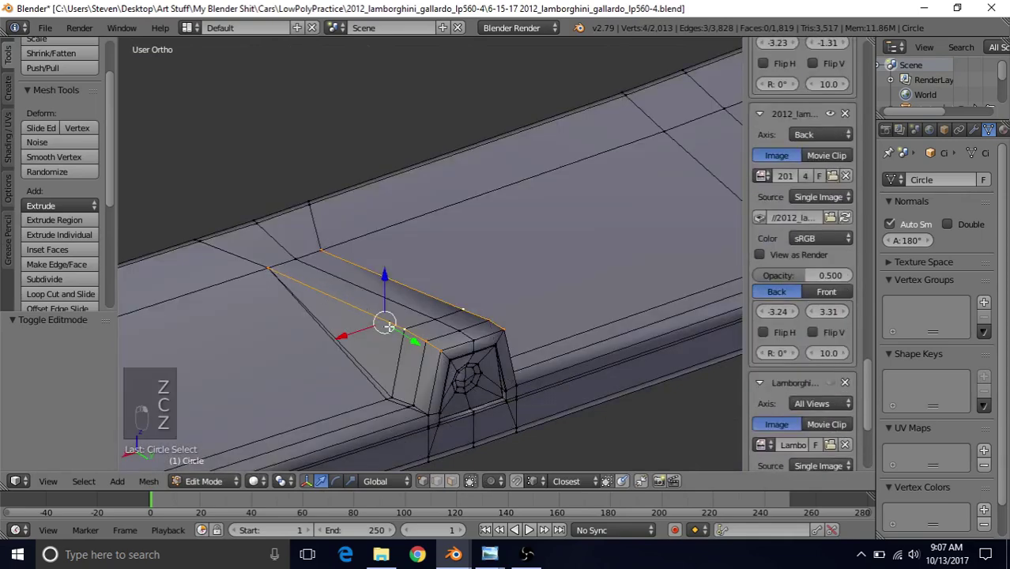
scroll(386, 307, up, 2)
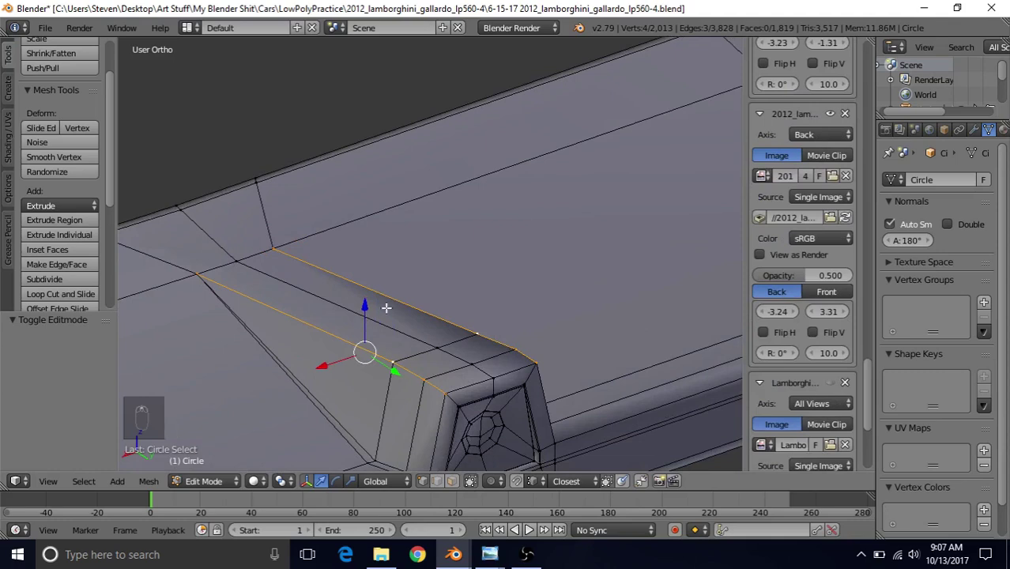
key(ctrl+b)
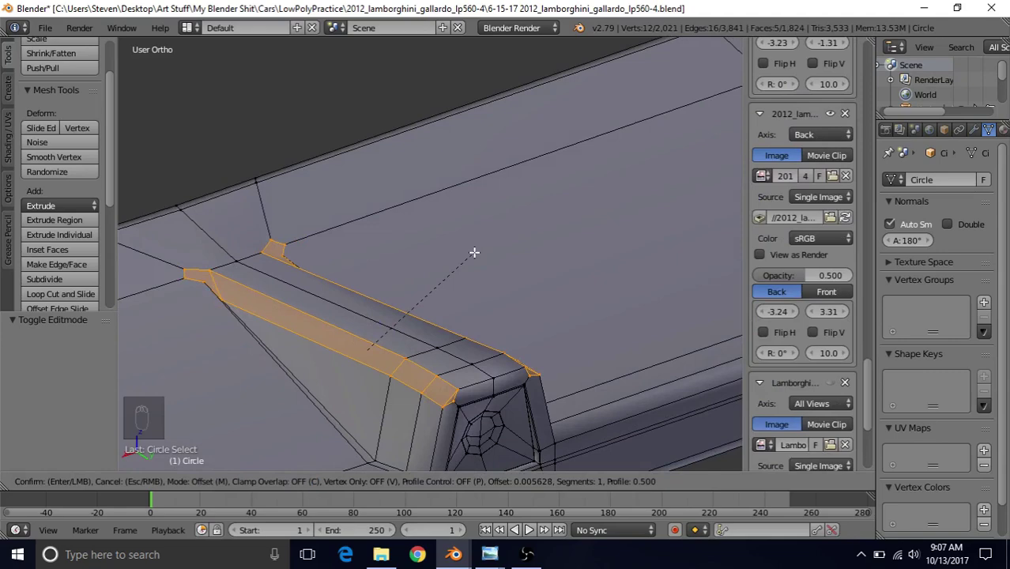
click(473, 254)
Step: Merge the extra bevel vertex at the housing's upper front corner into the adjacent recess rim corner, using At Last
middle_drag(474, 266, 433, 334)
scroll(439, 322, up, 2)
click(353, 377)
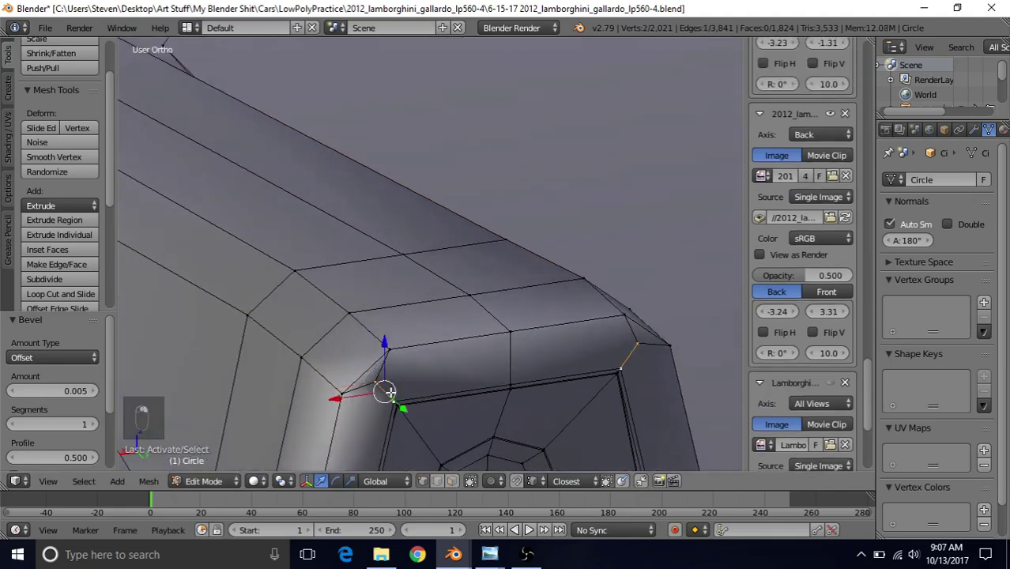
key(alt+m)
click(391, 394)
scroll(413, 339, up, 5)
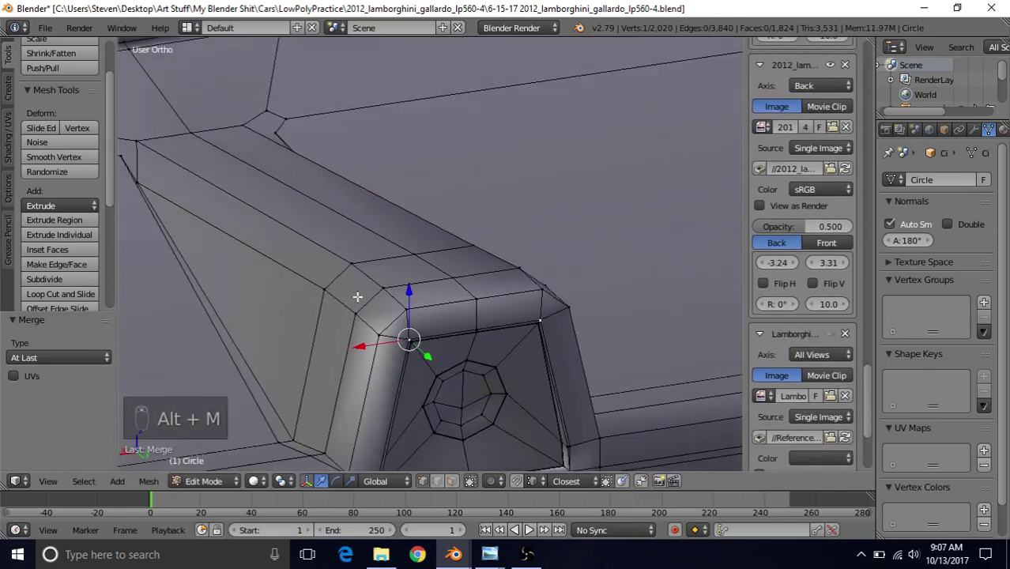
Step: Raise the bevel's lower vertex near the housing's rear tip by 0.003 along Z
scroll(424, 285, down, 2)
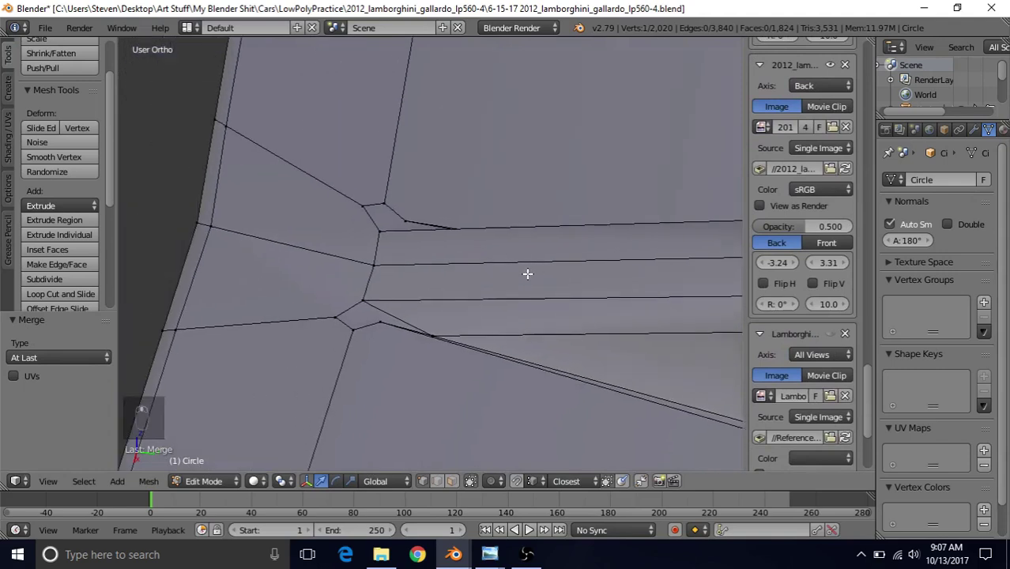
right_click(433, 335)
key(g)
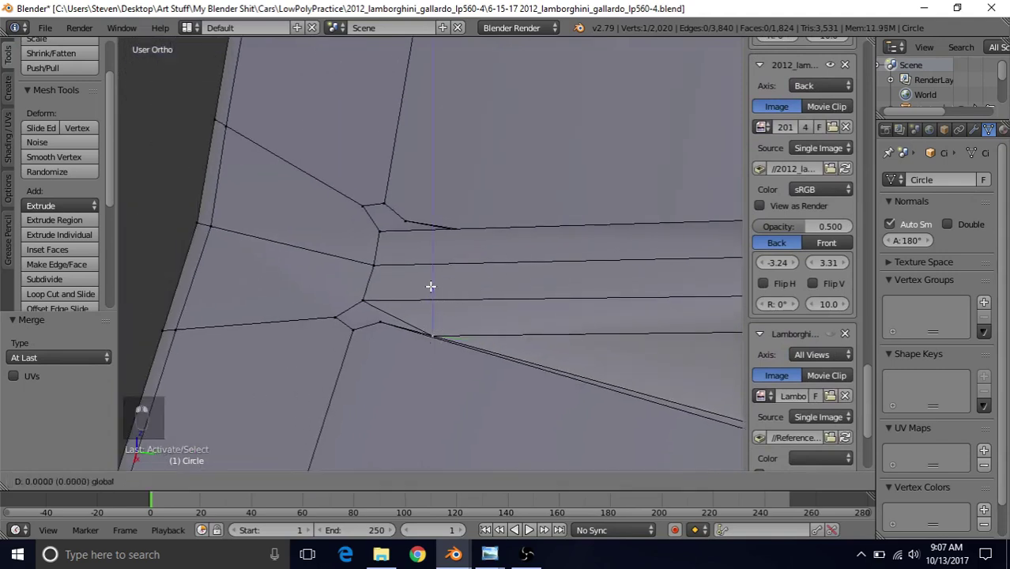
key(z)
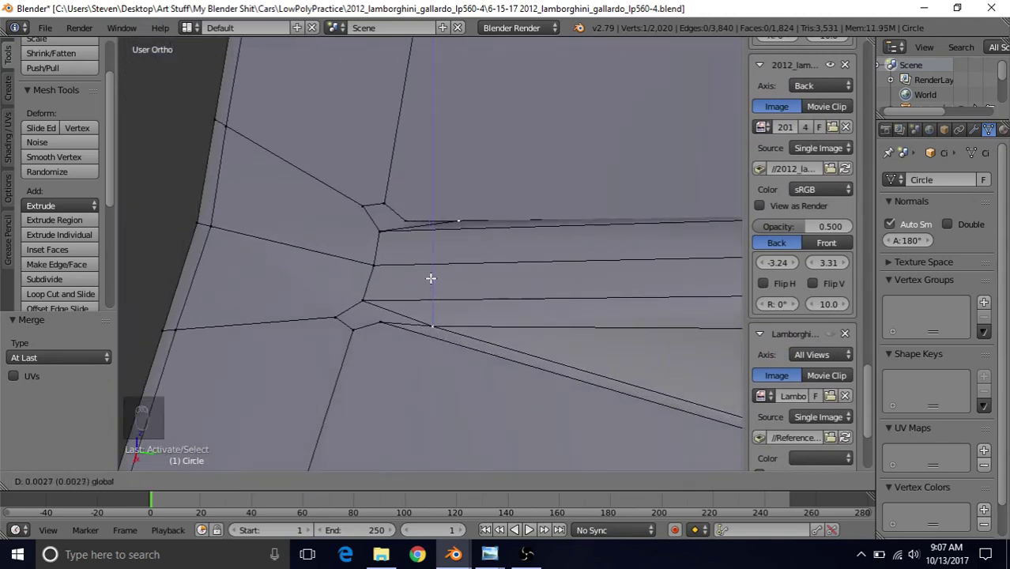
click(431, 278)
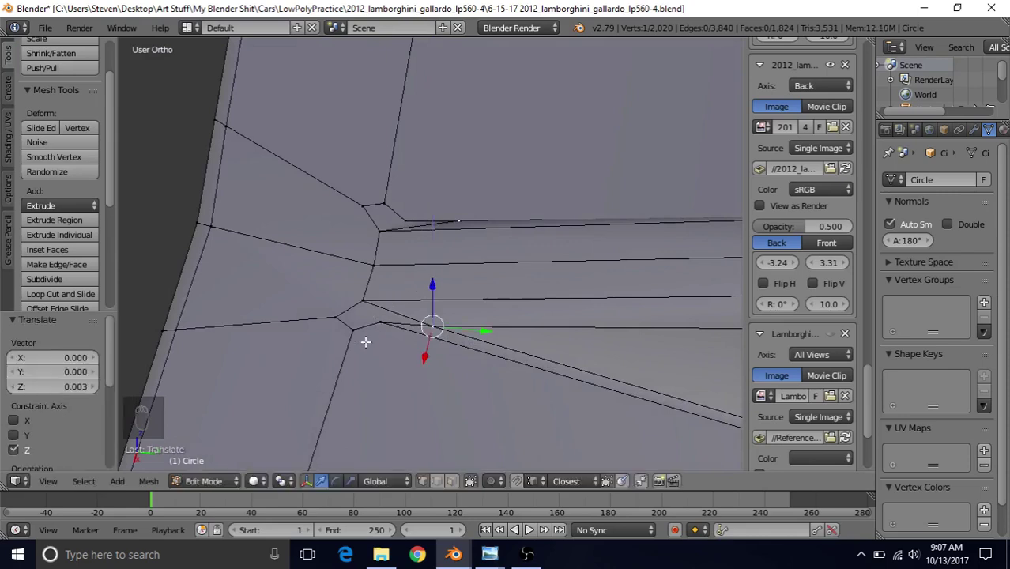
Step: Merge the bevel's clustered corner vertices at the housing's rear tip, using At Center
right_click(362, 302)
shift+right_click(355, 333)
shift+middle_drag(359, 316, 461, 299)
key(alt+m)
click(458, 313)
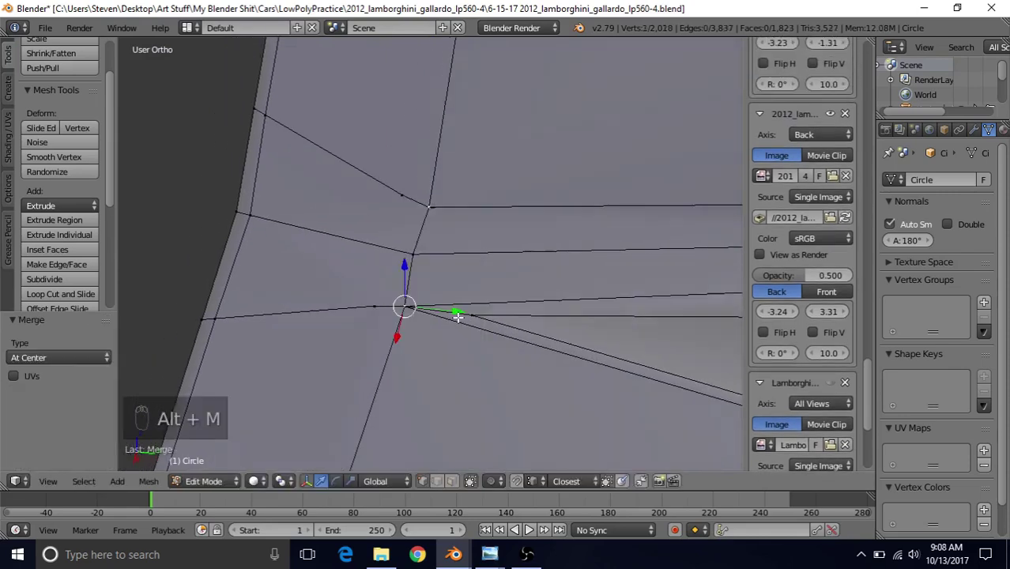
Step: Merge the leftover vertex just behind the housing's rear tip into the tip vertex, using At Last
scroll(457, 315, up, 3)
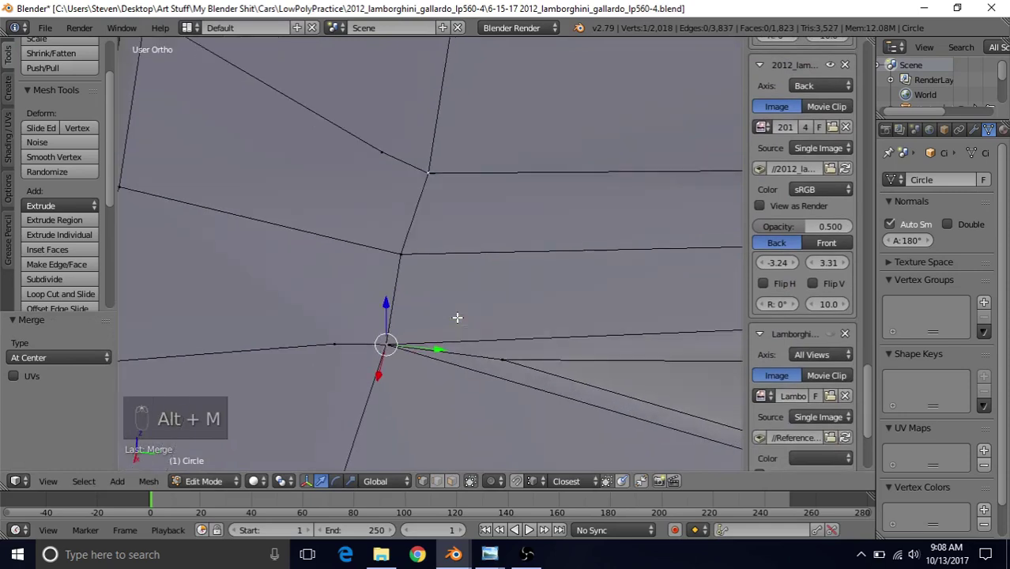
right_click(336, 343)
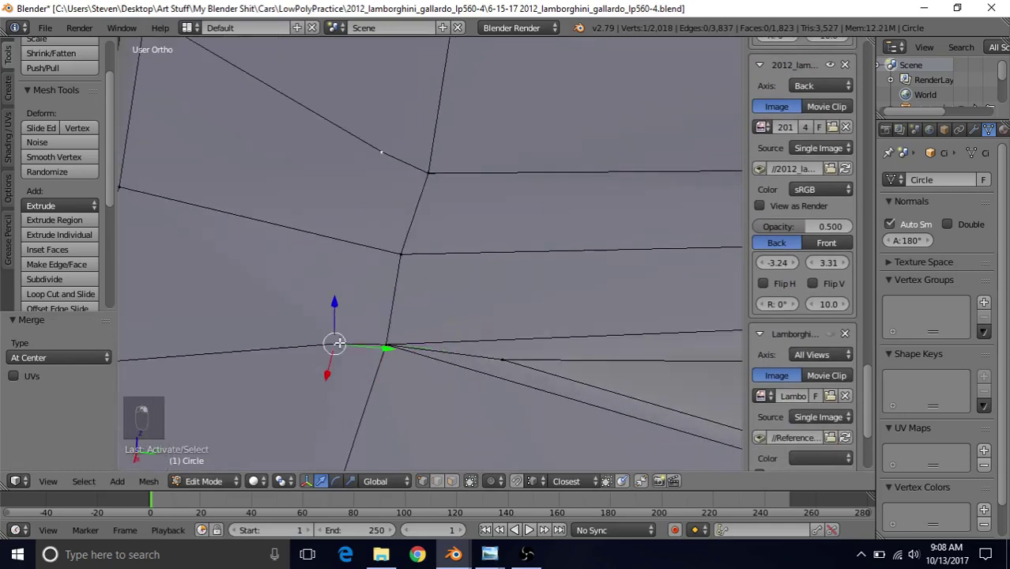
shift+right_click(381, 338)
key(alt+m)
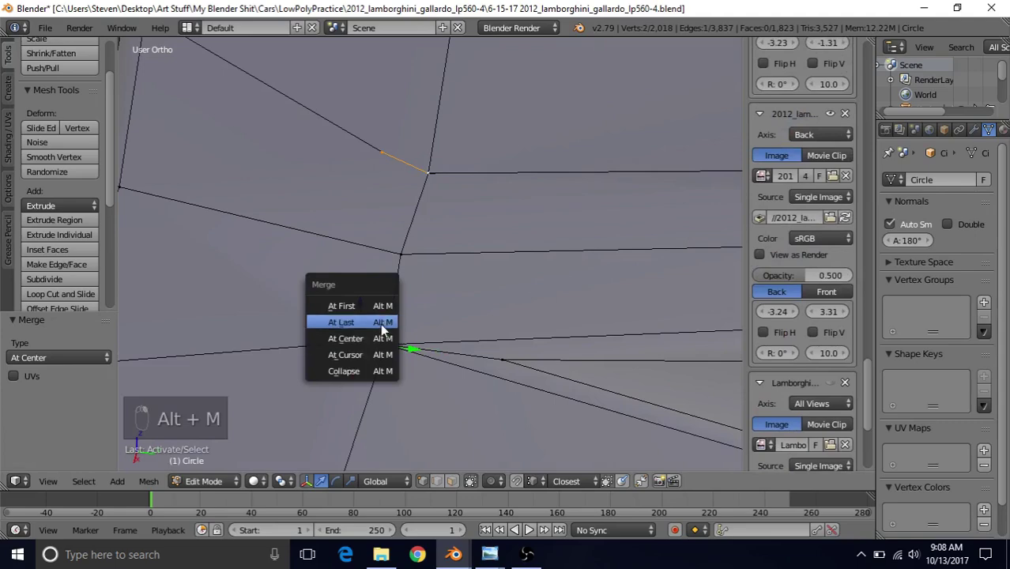
click(377, 323)
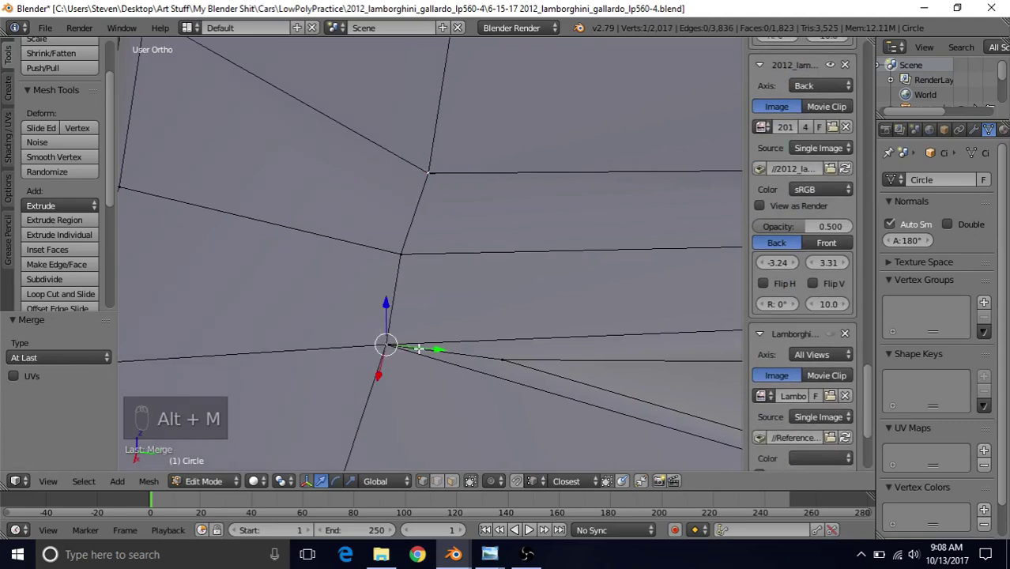
Step: Check the cleaned-up housing's shading and add two evenly spaced loop cuts across its tapering top faces without sliding them
scroll(392, 345, down, 5)
scroll(392, 345, down, 2)
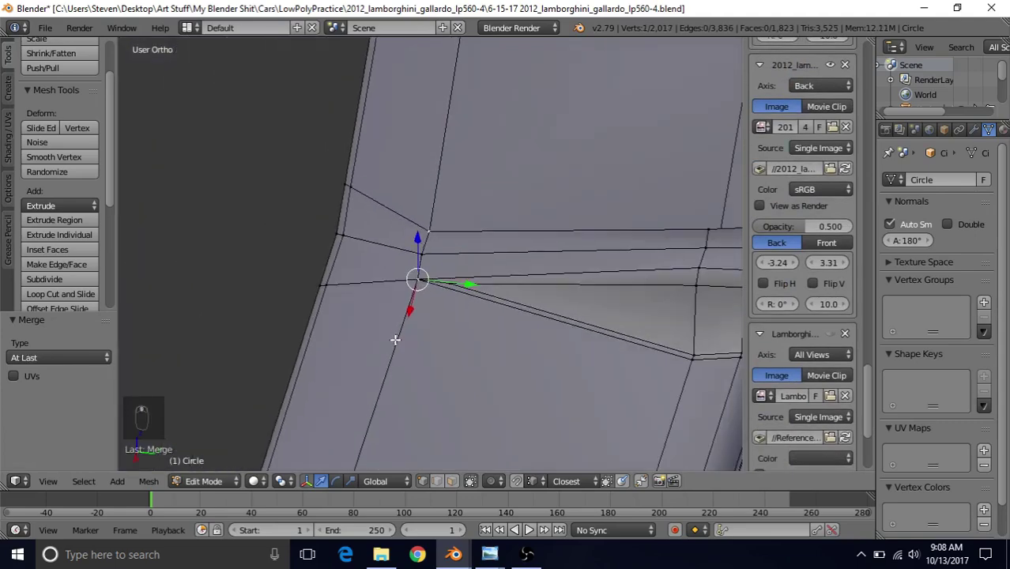
key(Tab)
middle_drag(411, 343, 553, 265)
key(Tab)
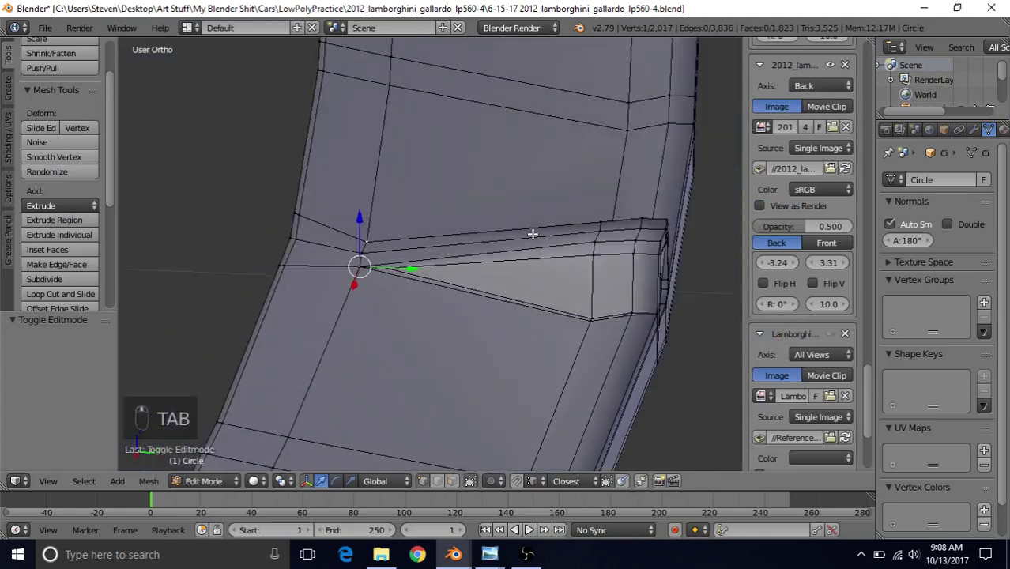
key(ctrl+r)
scroll(483, 243, up, 1)
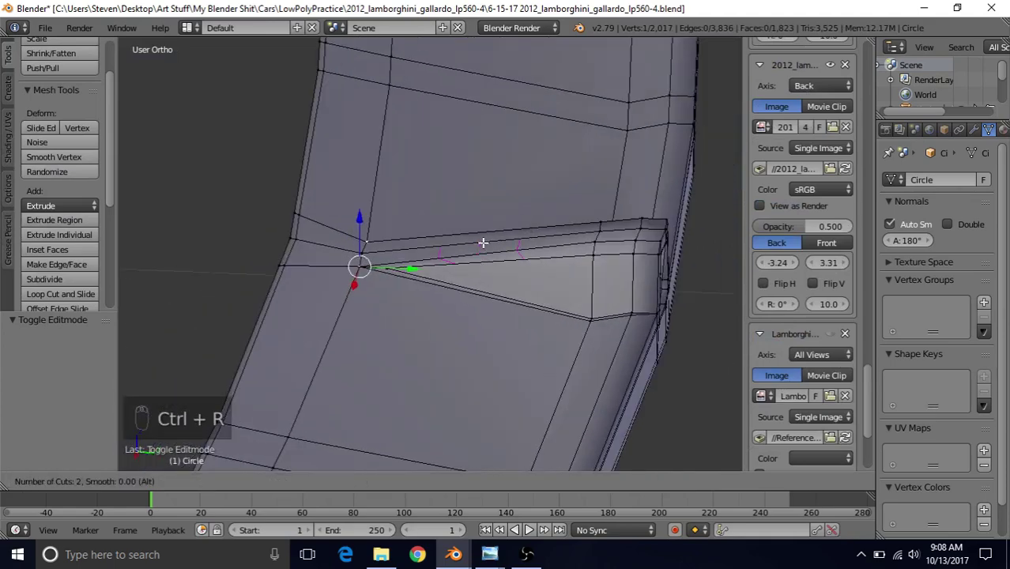
click(483, 242)
right_click(483, 243)
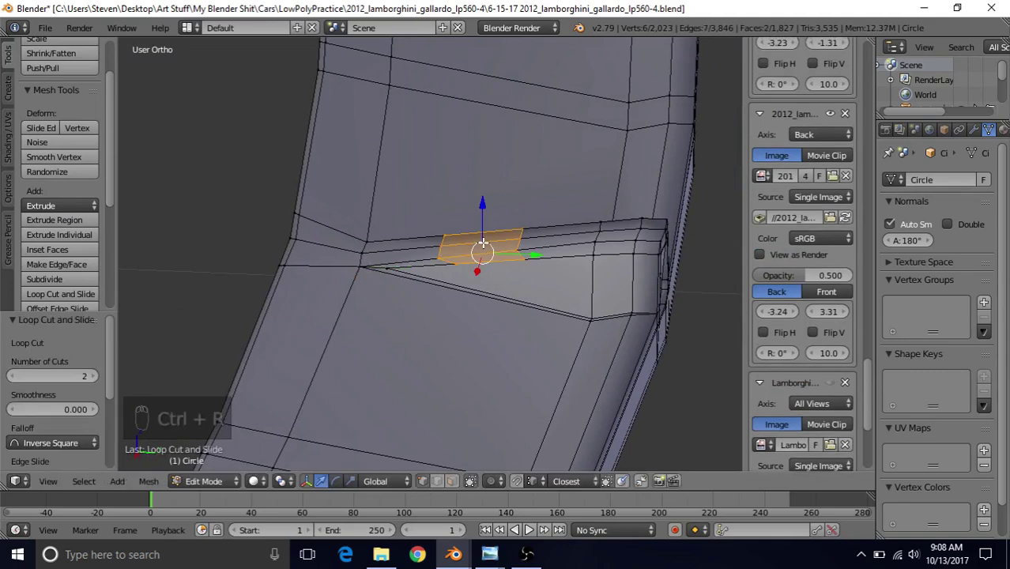
Step: Raise the housing's two new loop cuts by 0.002 along Z and the neighbouring cross loop nearer the camera opening by 0.000569
drag(480, 205, 480, 202)
middle_drag(565, 238, 441, 287)
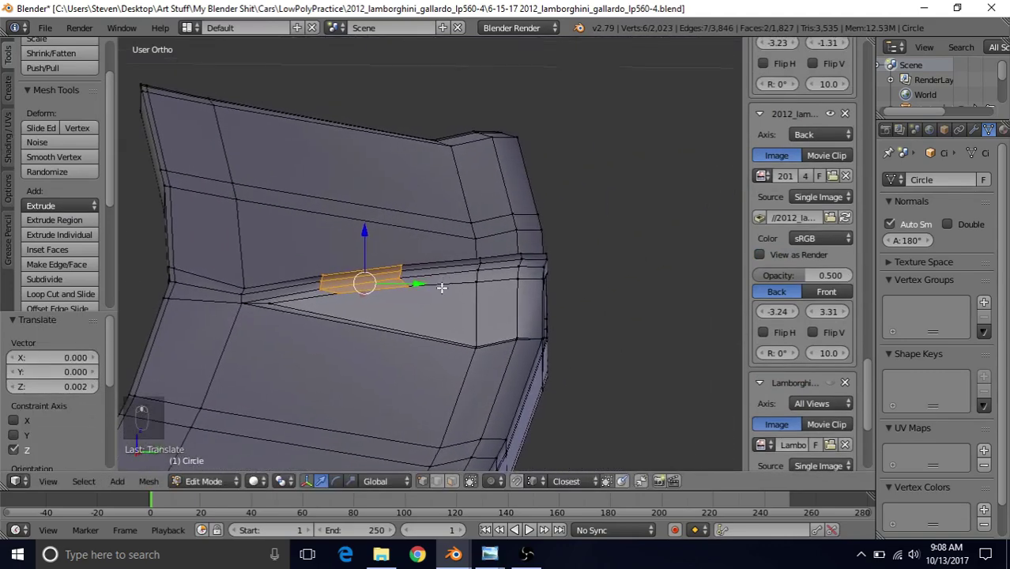
scroll(442, 288, up, 2)
right_click(507, 295)
mouse_move(507, 295)
middle_down()
mouse_move(501, 336)
mouse_move(512, 285)
middle_up()
key(c)
right_click(500, 336)
drag(525, 205, 521, 202)
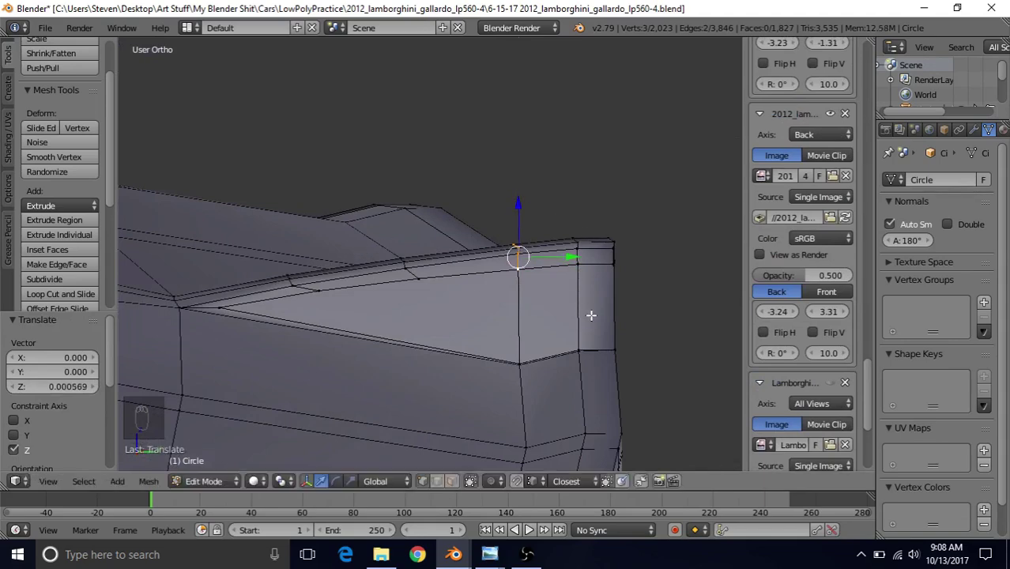
Step: Widen the housing's top by moving the cross loop nearest the opening 0.001 along X and the middle loop 0.00073
middle_drag(592, 315, 387, 384)
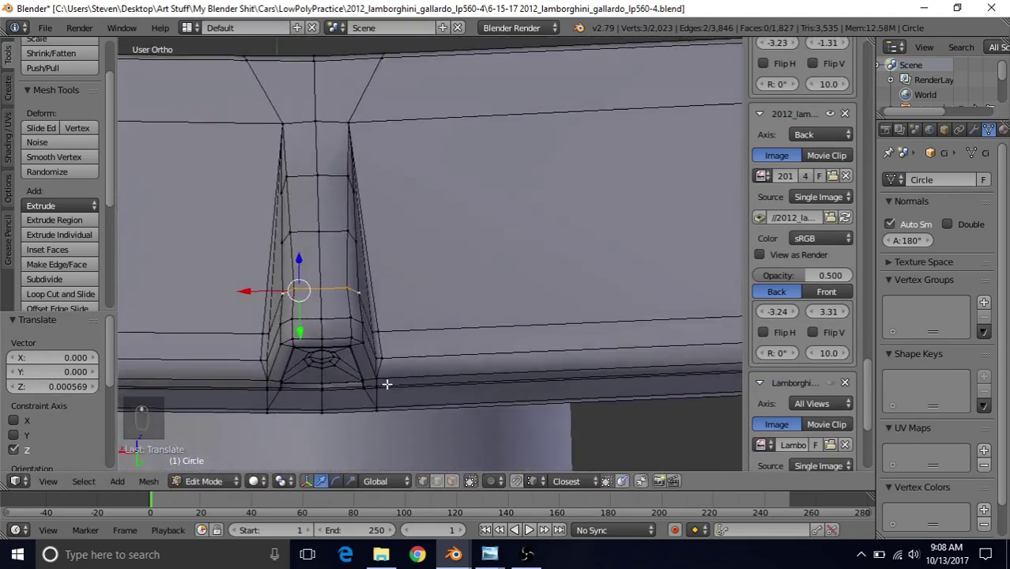
middle_drag(388, 338, 520, 263)
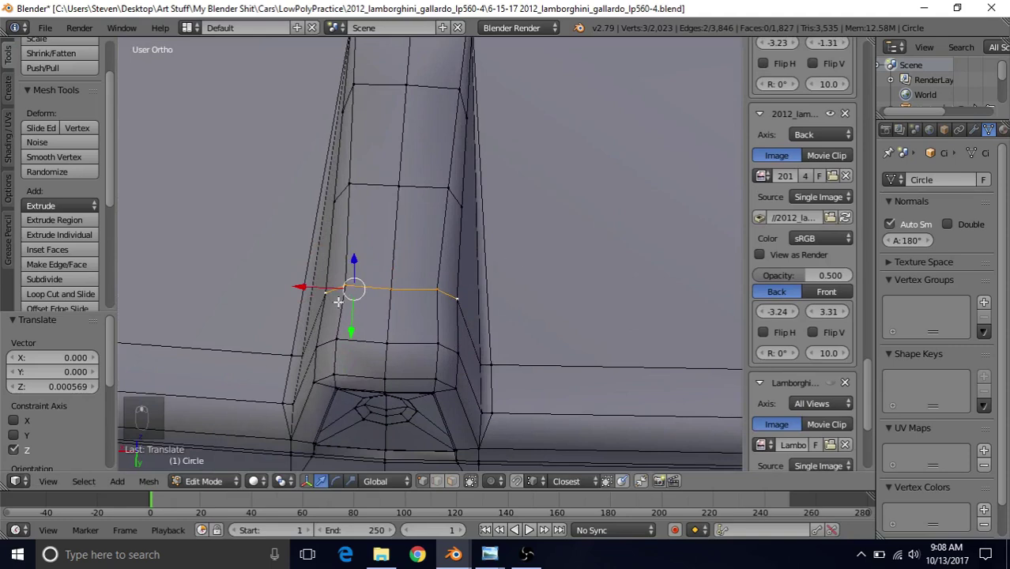
drag(305, 286, 299, 287)
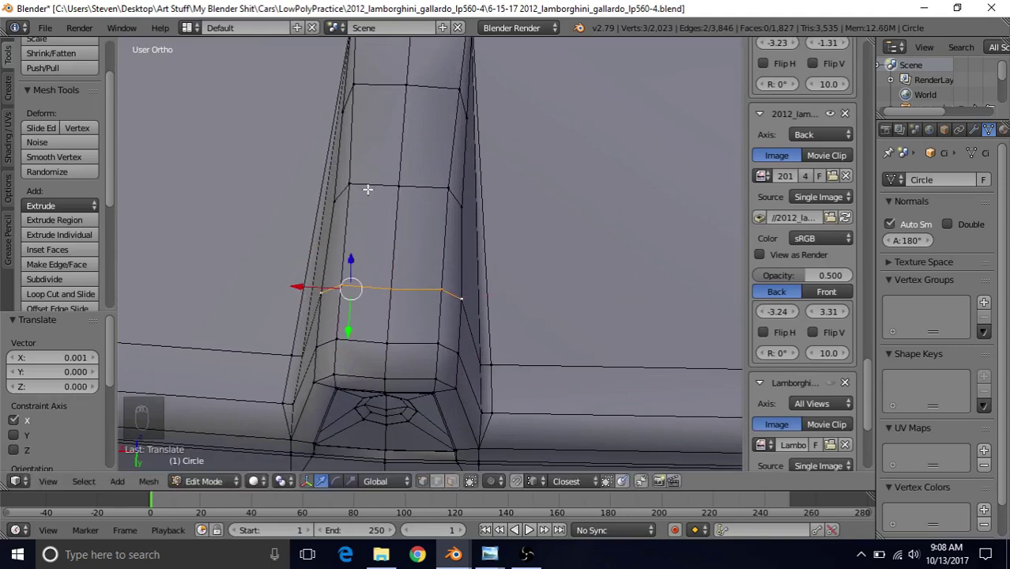
alt+right_click(368, 190)
drag(308, 188, 307, 187)
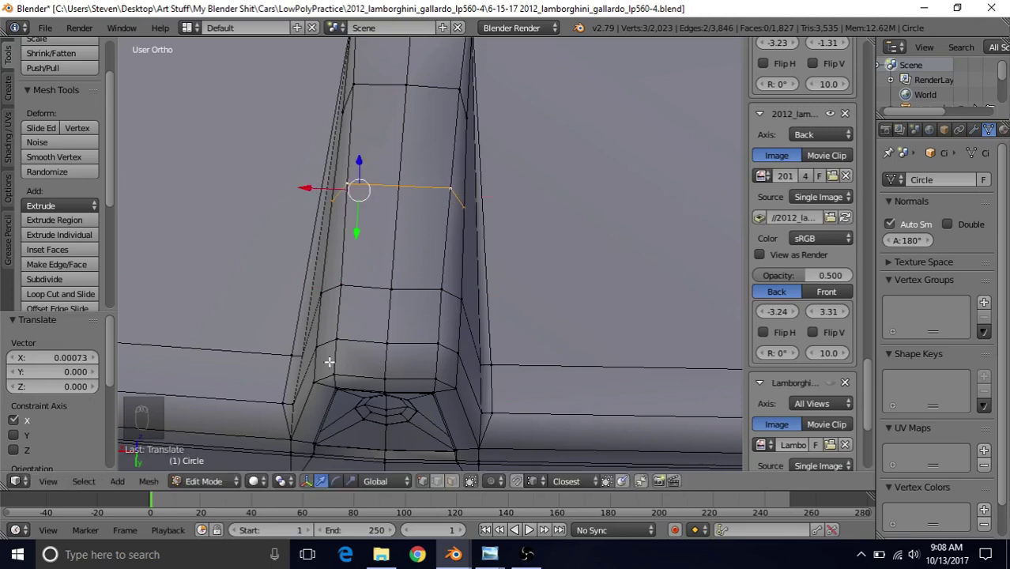
Step: Shift the cross loop nearest the housing's narrow end by -0.000192 along X
alt+right_click(347, 101)
shift+middle_drag(321, 111, 325, 168)
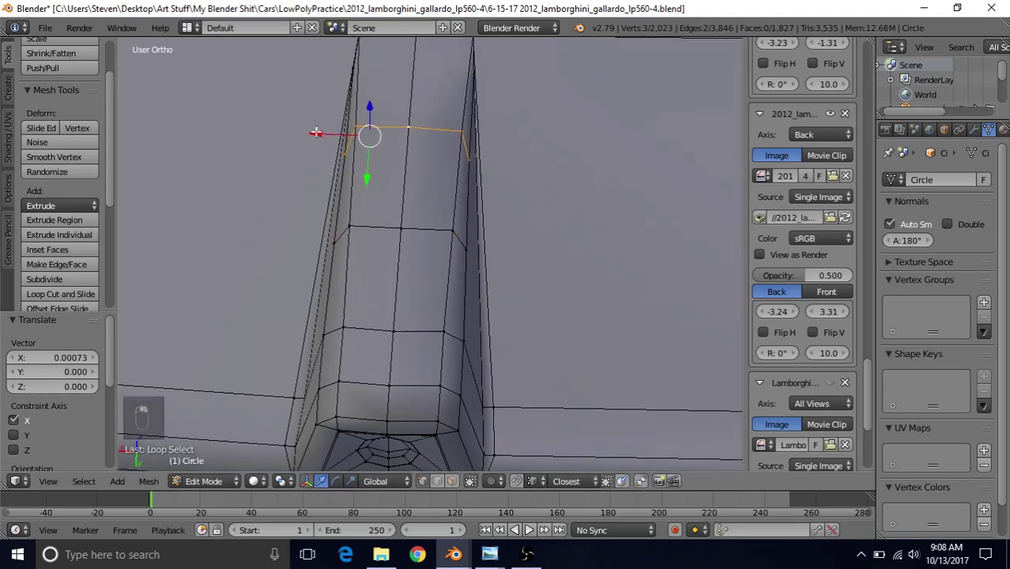
drag(316, 132, 316, 128)
scroll(367, 220, down, 3)
scroll(409, 177, down, 8)
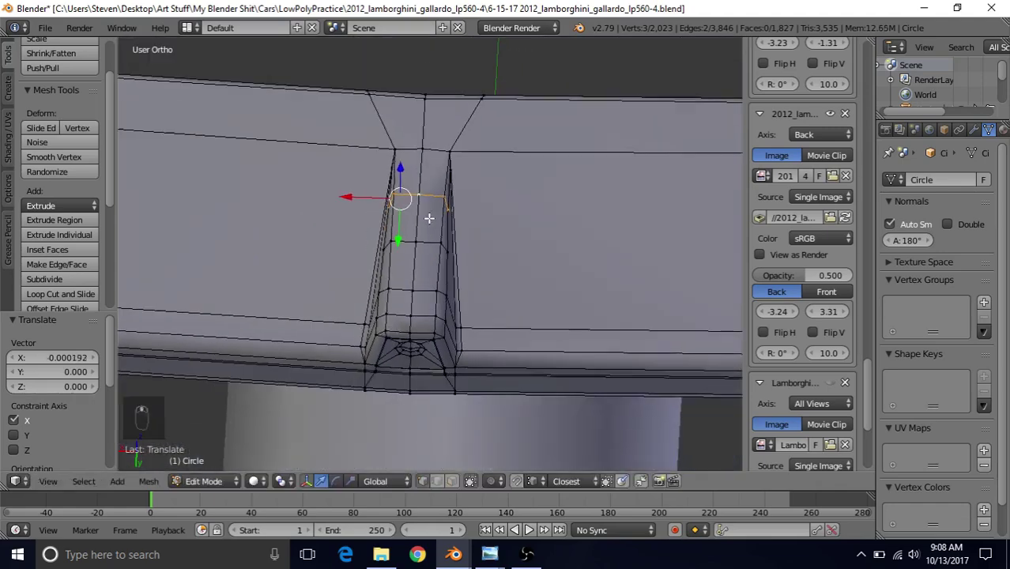
Step: Return to Object Mode, view the fin and housing on the car's rear, and save the file
key(Tab)
middle_drag(403, 285, 426, 241)
scroll(363, 239, down, 10)
click(45, 28)
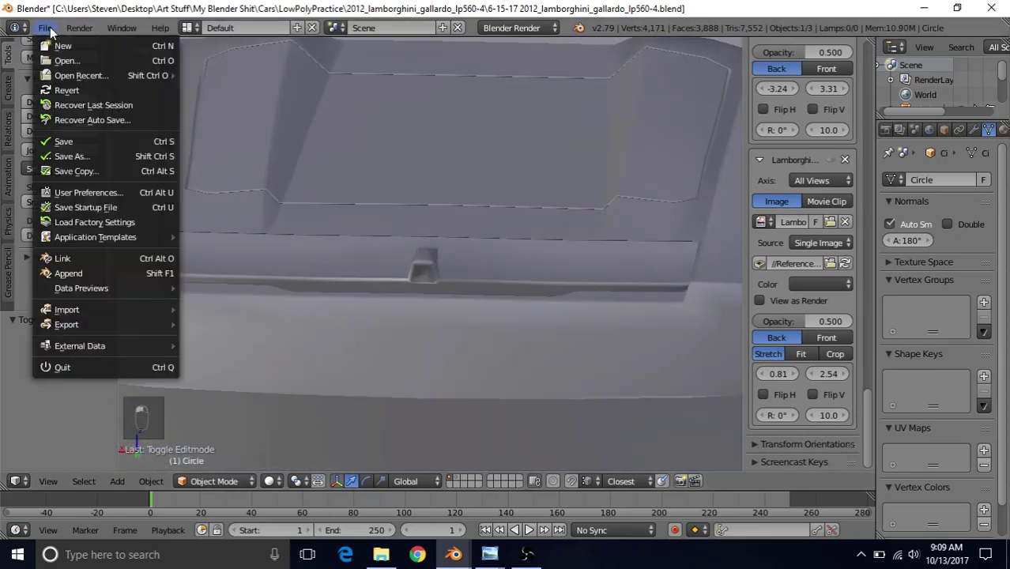
click(56, 137)
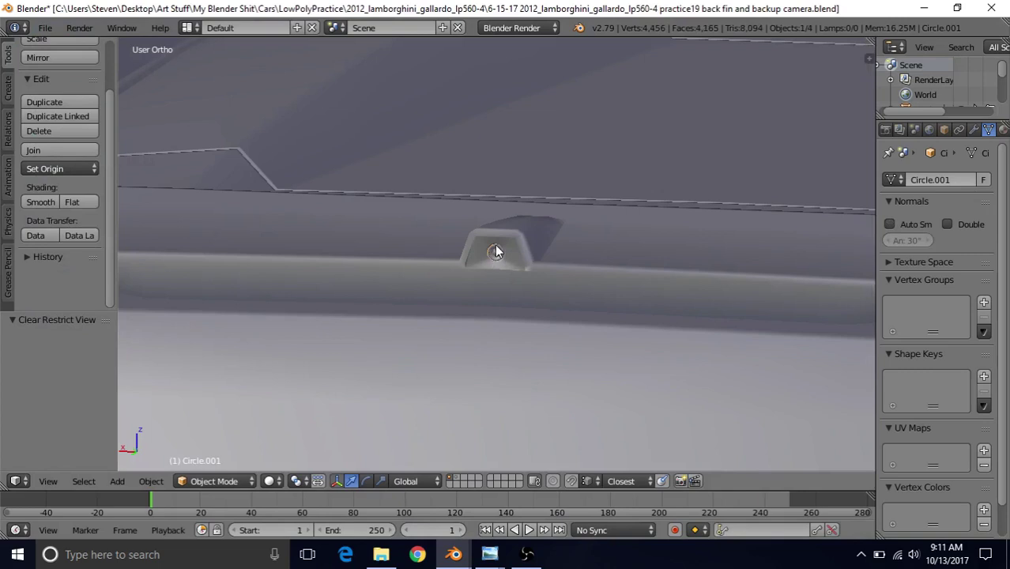
Step: Examine the finished backup camera lens in the practice19 file, isolating it and showing its mesh in Edit Mode
scroll(496, 252, up, 8)
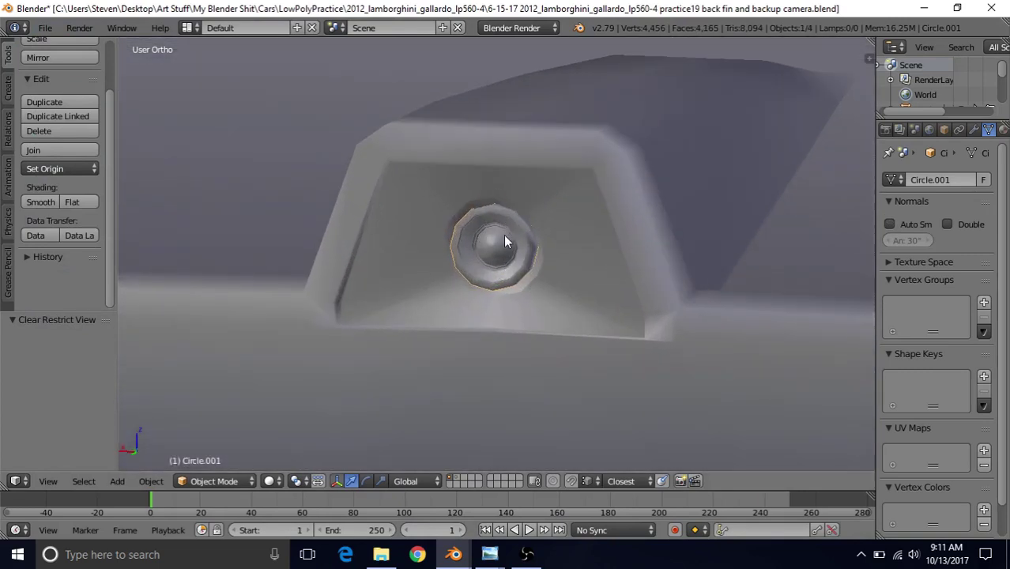
key(shift+h)
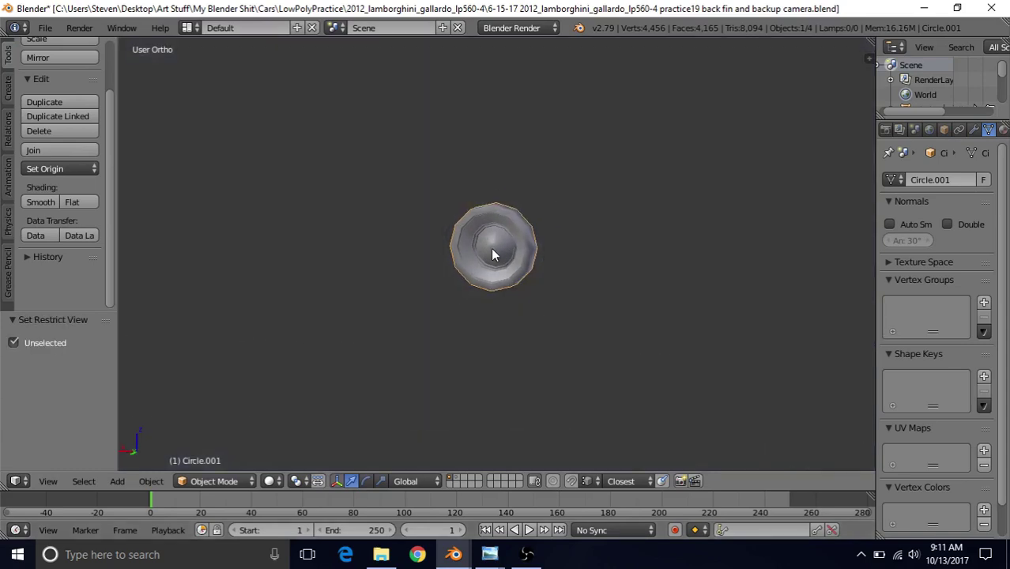
scroll(494, 251, up, 4)
key(Tab)
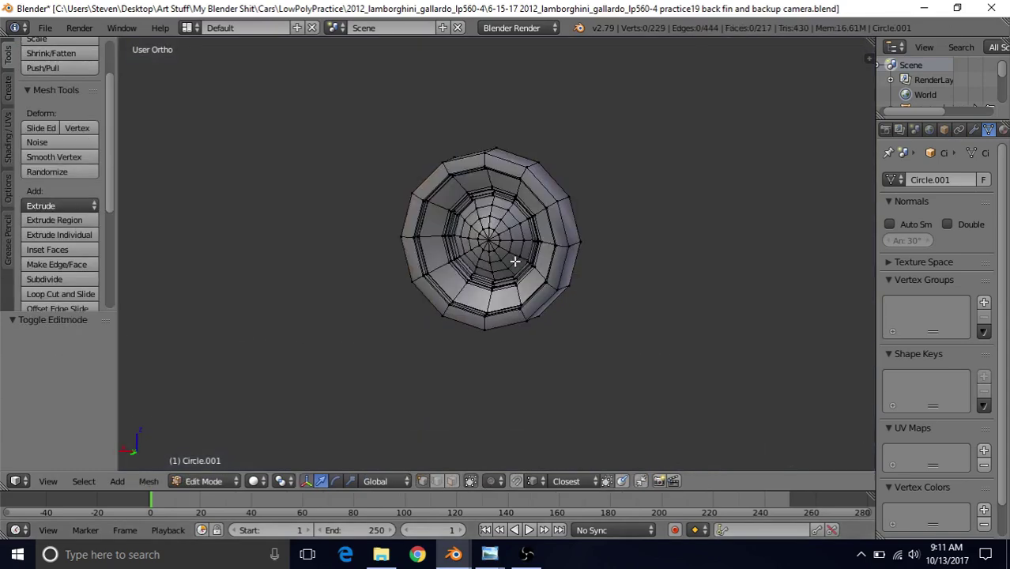
Step: Switch back to the main Gallardo file's Blender window and snap the 3D cursor to the center
mouse_move(453, 554)
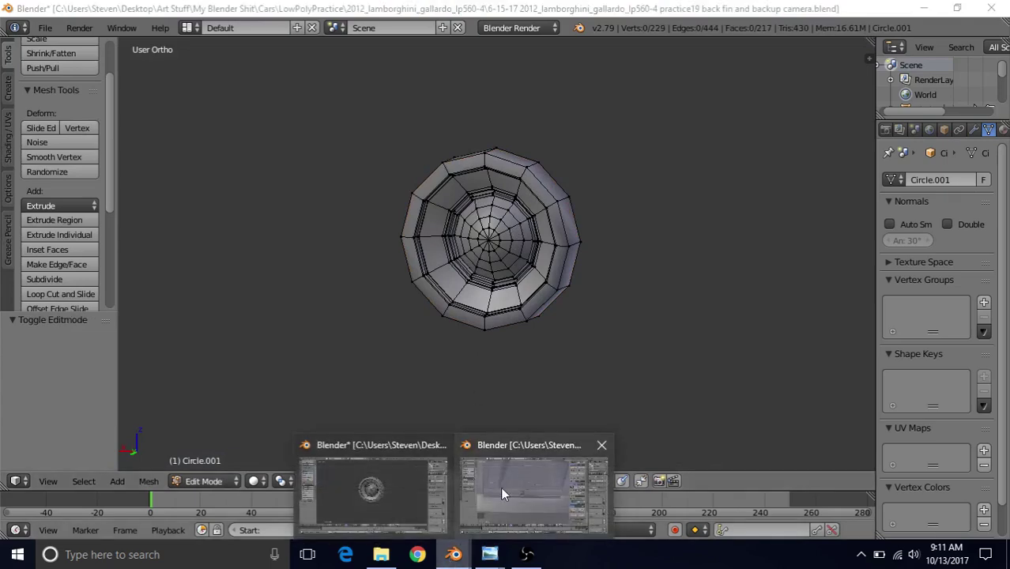
click(501, 487)
scroll(391, 293, down, 3)
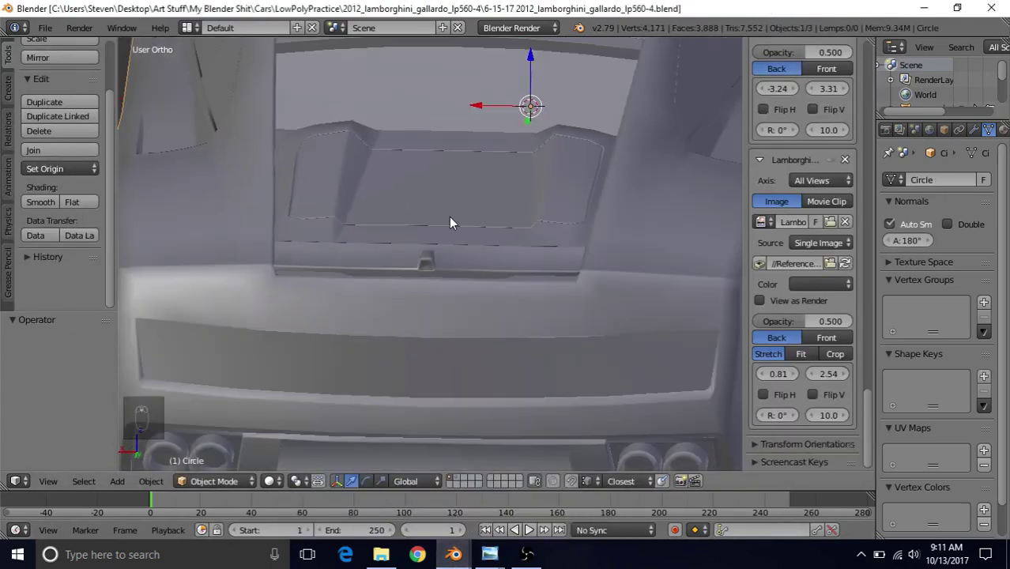
scroll(343, 206, down, 2)
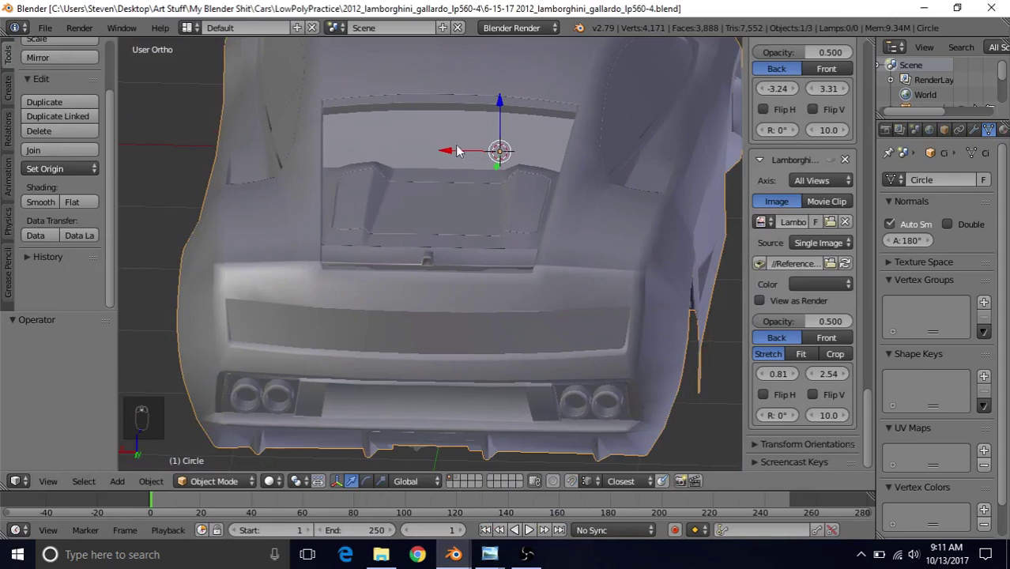
key(shift+s)
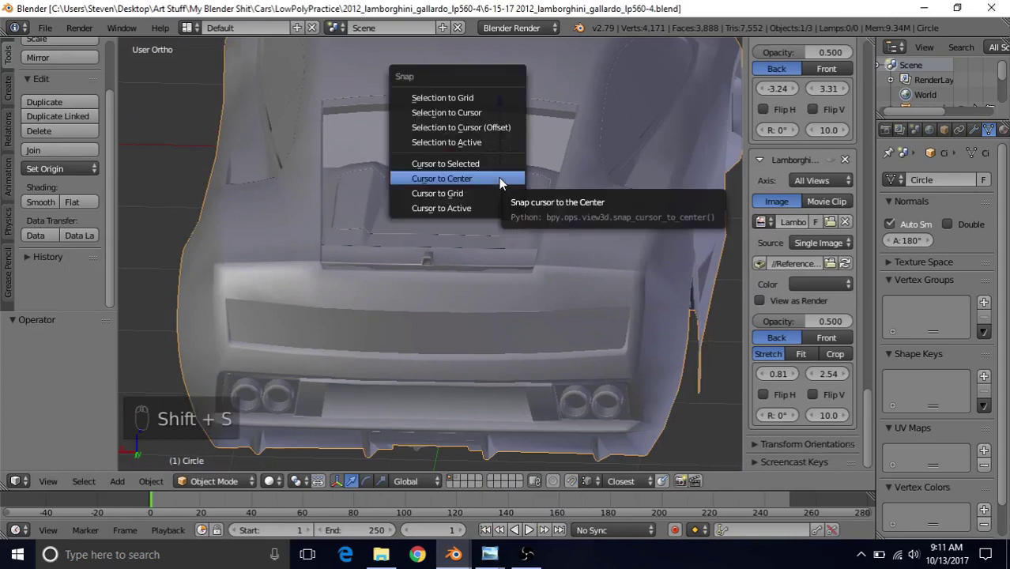
click(469, 181)
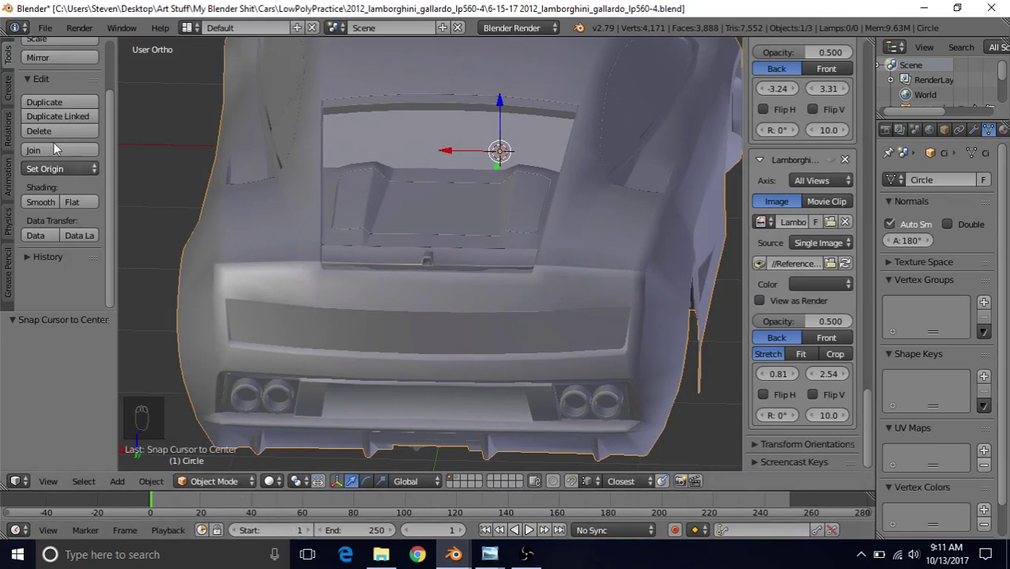
Step: Add a mesh circle with 12 vertices at the 3D cursor
click(8, 88)
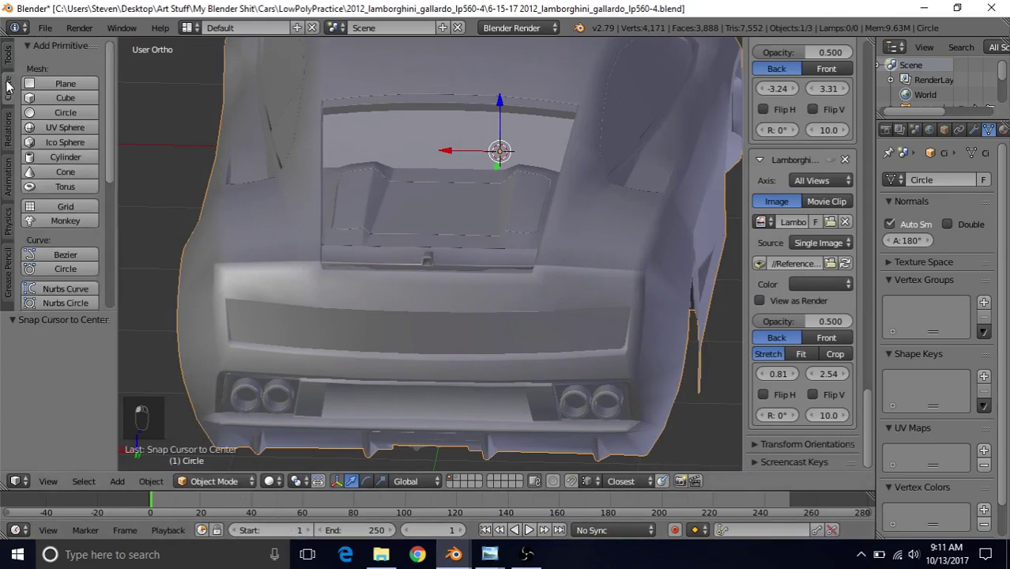
click(66, 112)
click(42, 358)
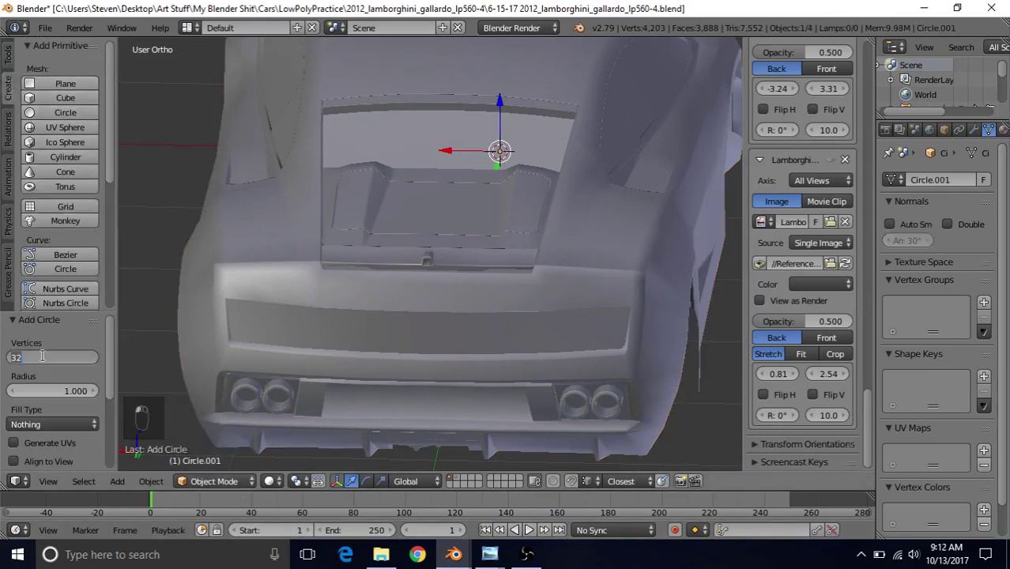
key(Return)
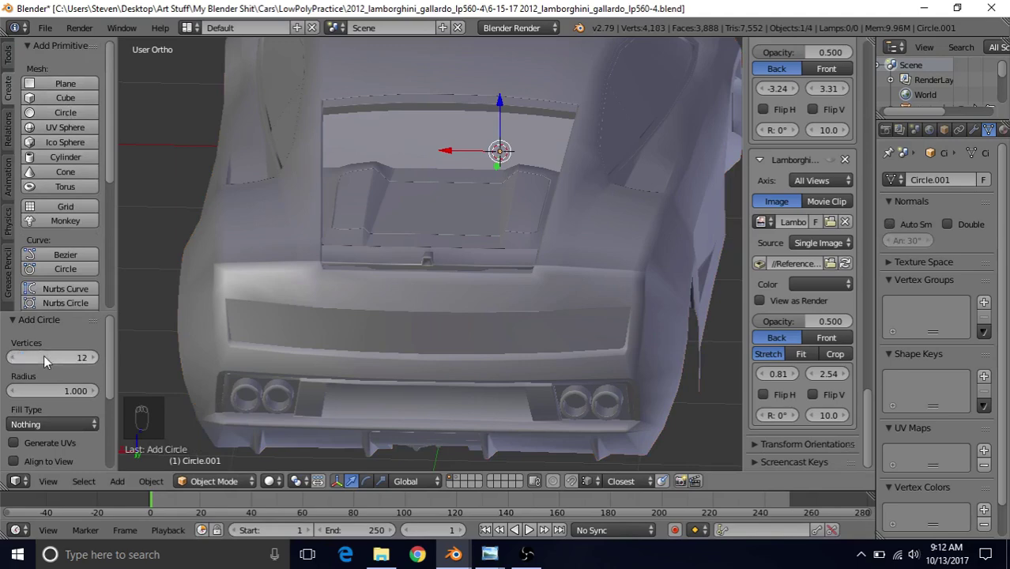
Step: Rotate all of the circle's vertices 90° about the X axis in Edit Mode
key(Tab)
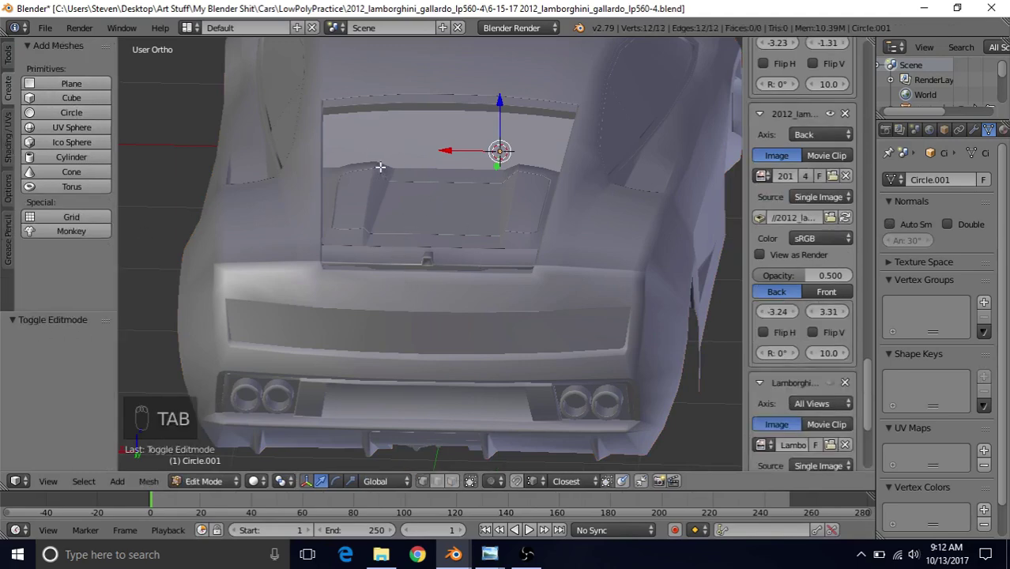
scroll(423, 206, down, 4)
middle_drag(427, 222, 441, 239)
text(rx90)
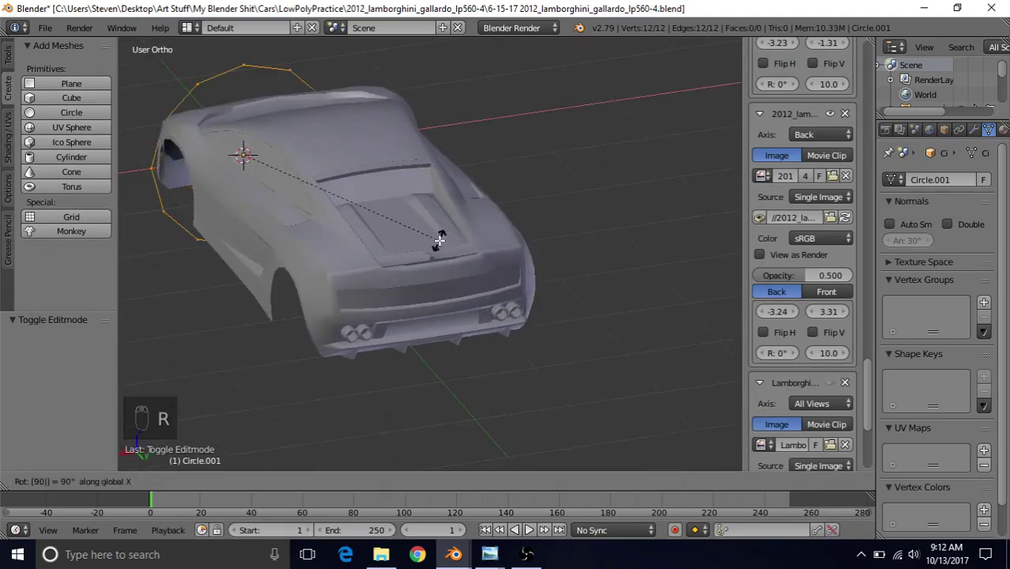
key(Return)
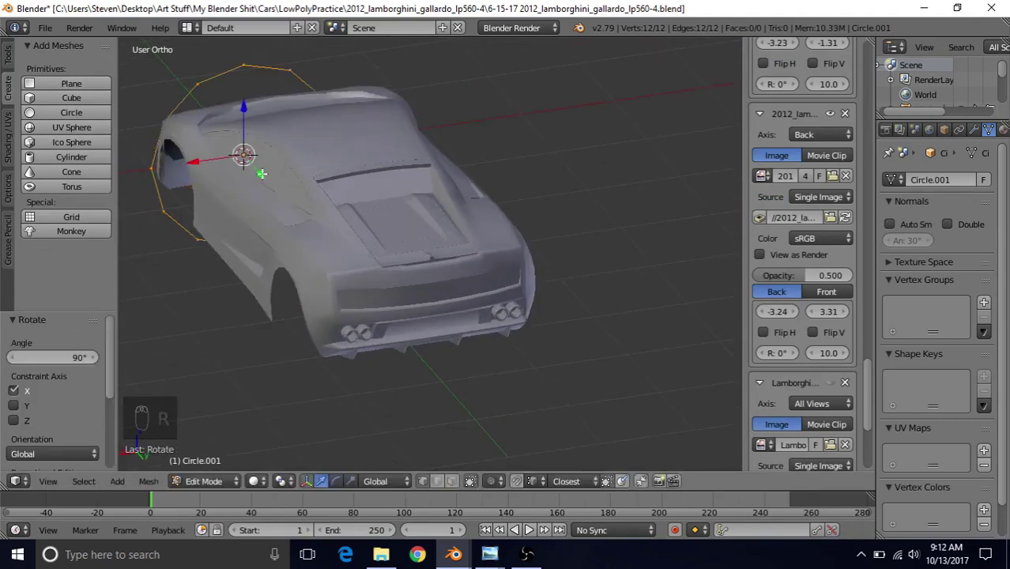
Step: Move the circle 6.602 along Y to behind the car and scale it down to a small ring
key(g)
key(z)
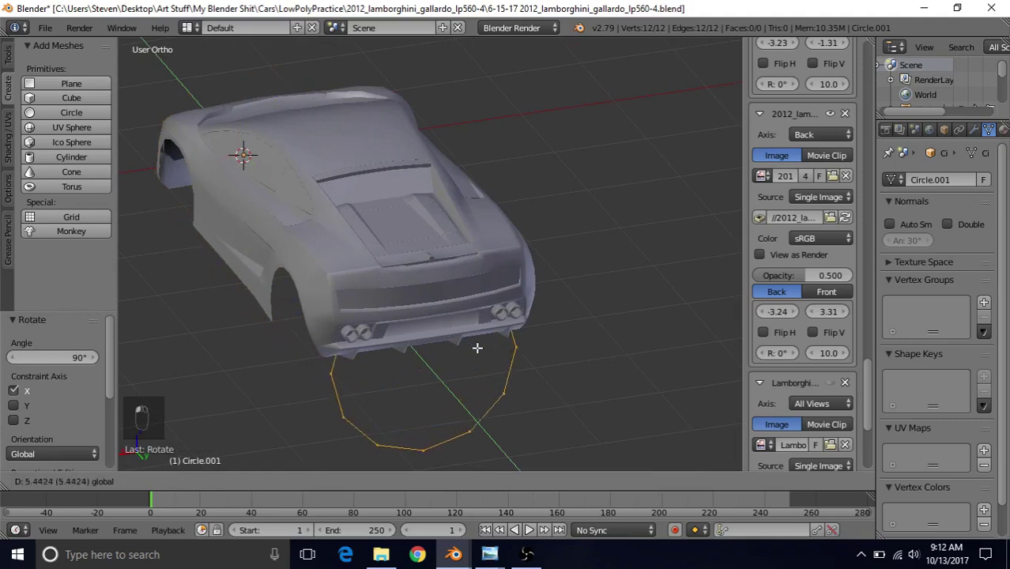
click(513, 388)
key(s)
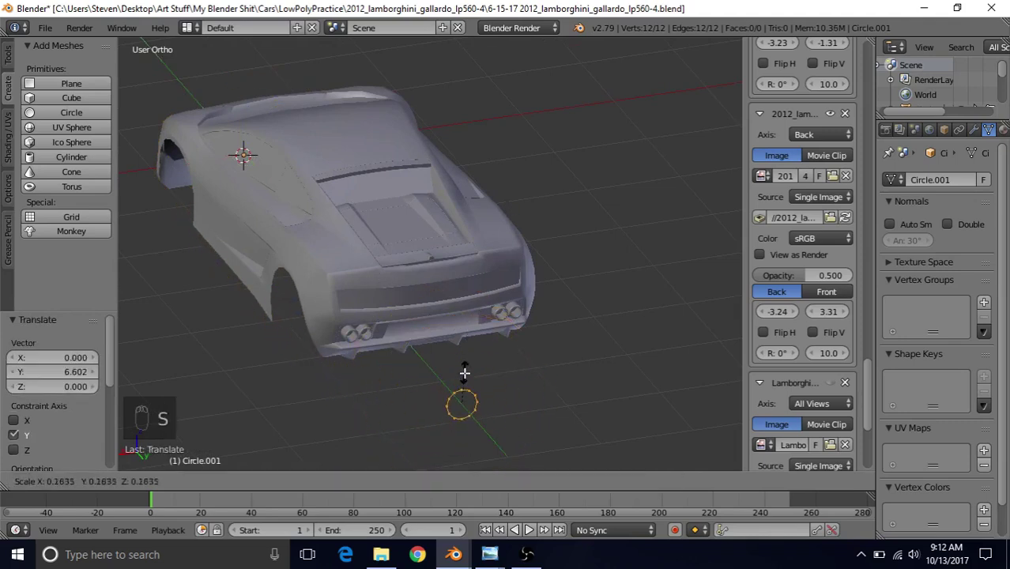
click(462, 400)
Step: Raise the circle 1.245 along Z and move it -0.803 along Y toward the backup camera housing
key(g)
key(z)
click(465, 291)
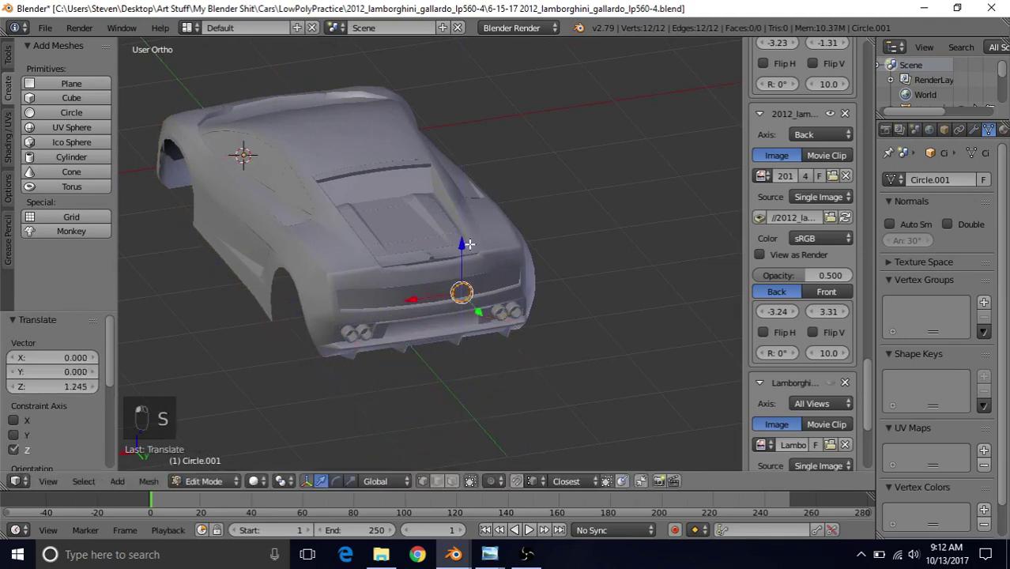
key(g)
key(y)
click(447, 279)
scroll(448, 279, up, 10)
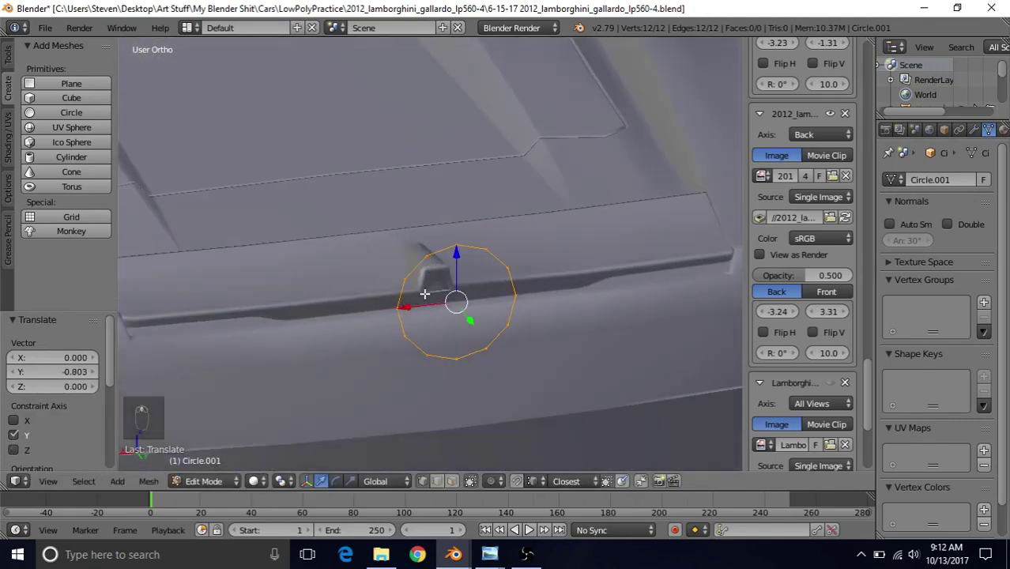
Step: Scale the circle by 0.406 and move it -0.140 along Y to the backup camera housing
key(s)
click(468, 254)
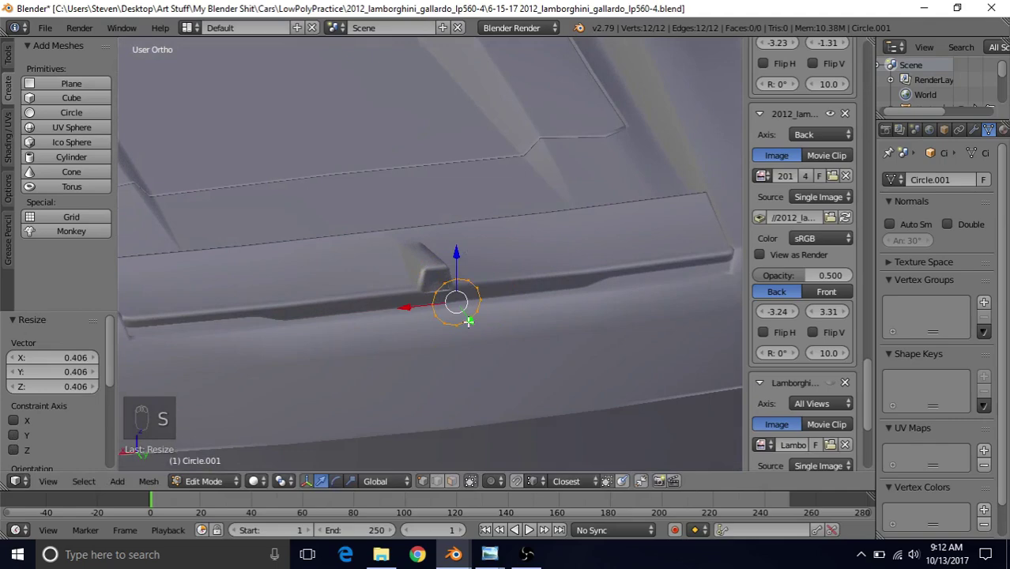
key(g)
key(y)
click(447, 281)
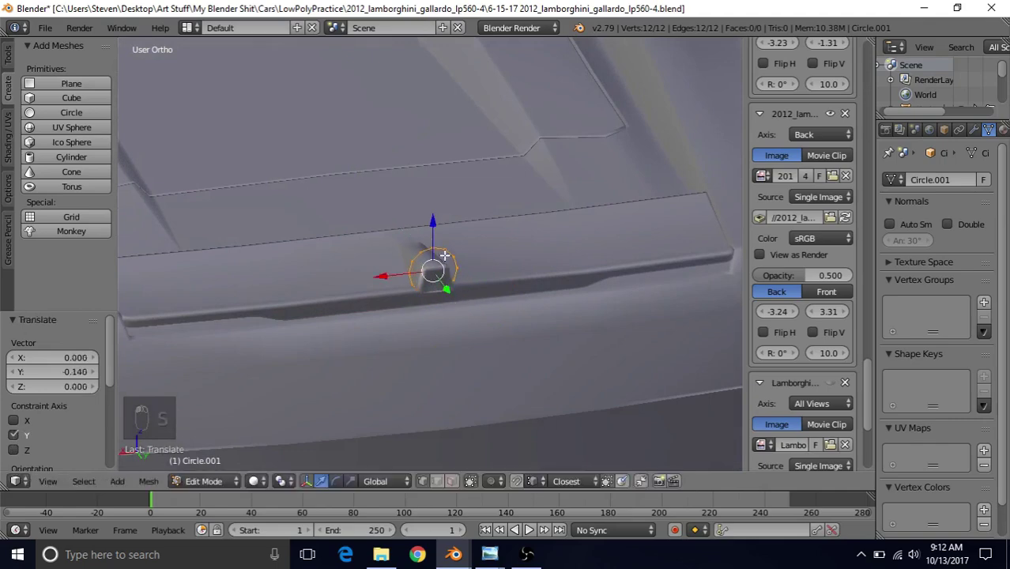
Step: Move the circle 0.026 along Y to clear the housing and scale it by 0.398 to suit the opening
key(KP_Decimal)
scroll(443, 254, down, 5)
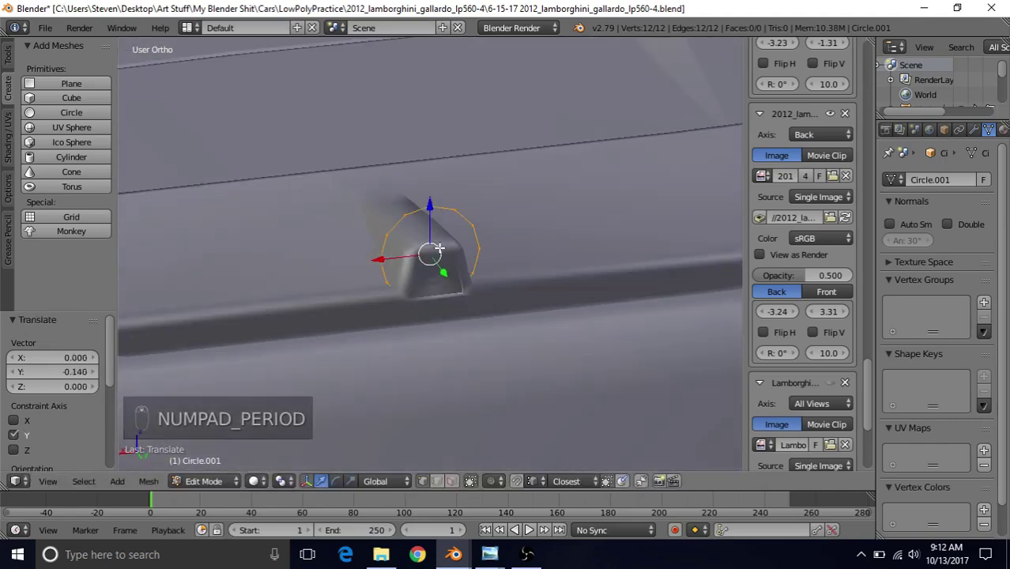
drag(443, 274, 453, 283)
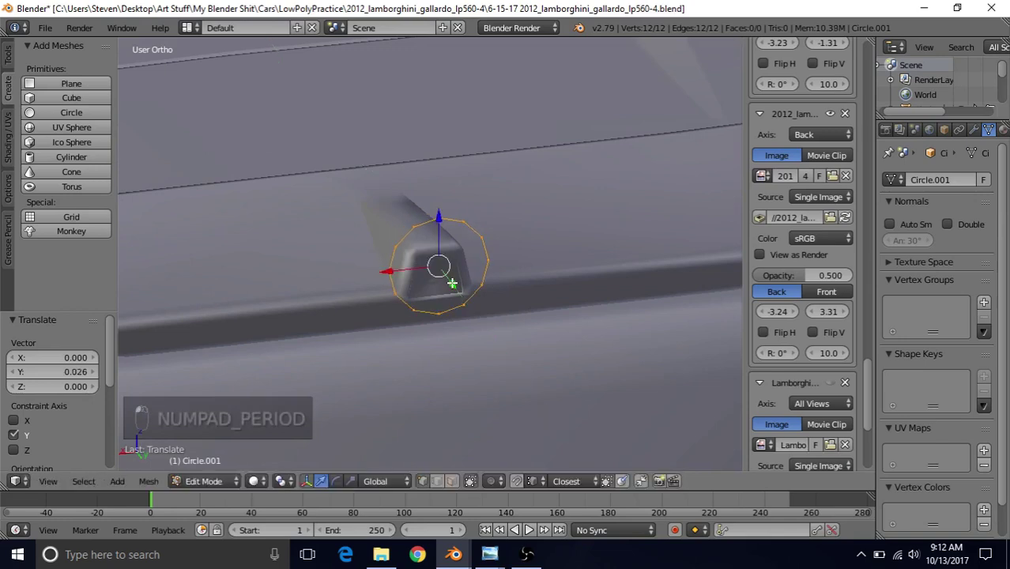
key(s)
click(436, 251)
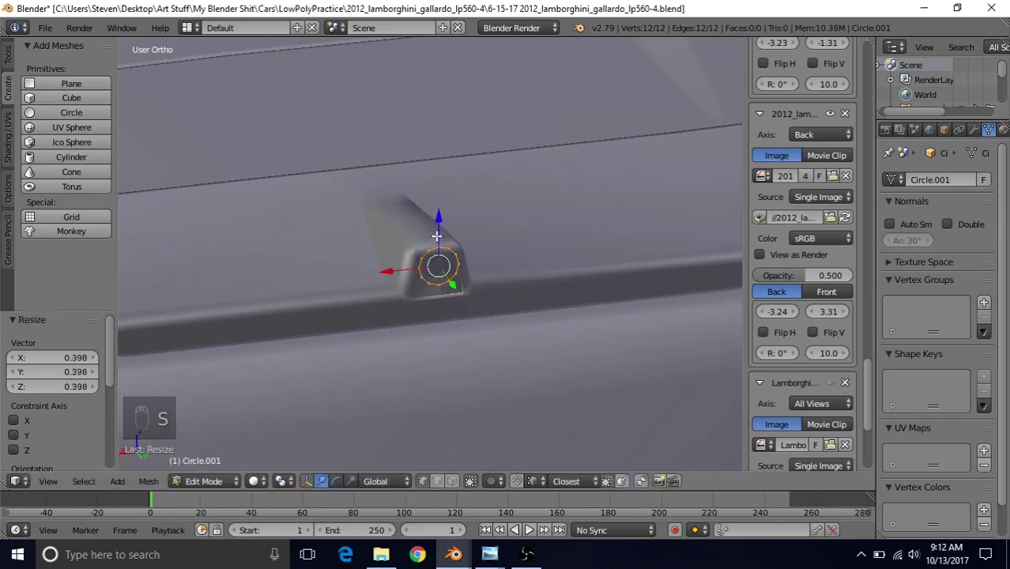
Step: Lower the circle by 0.008 along Z and show it in wireframe from the back view
key(g)
key(z)
click(440, 227)
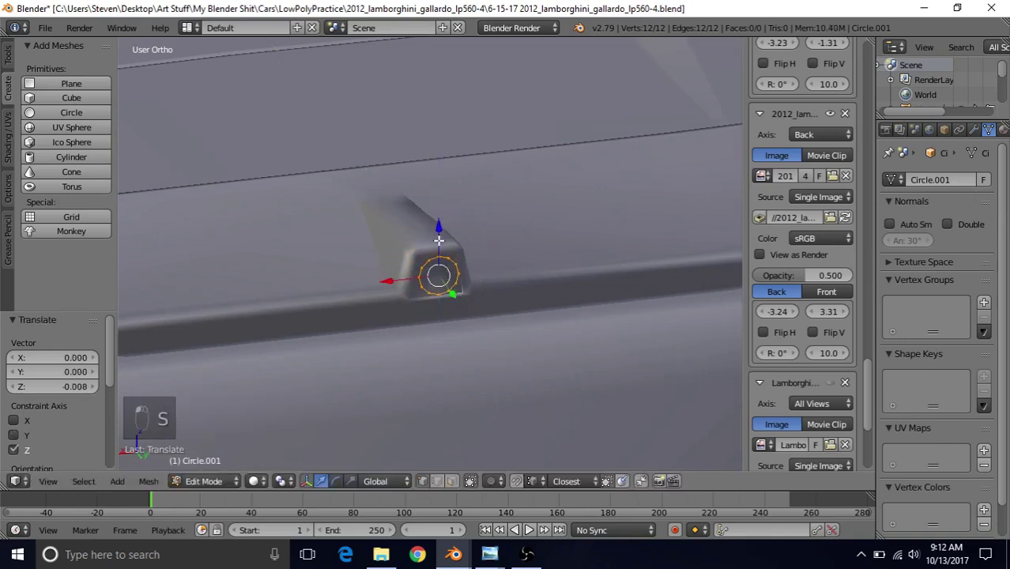
key(ctrl+KP_1)
key(z)
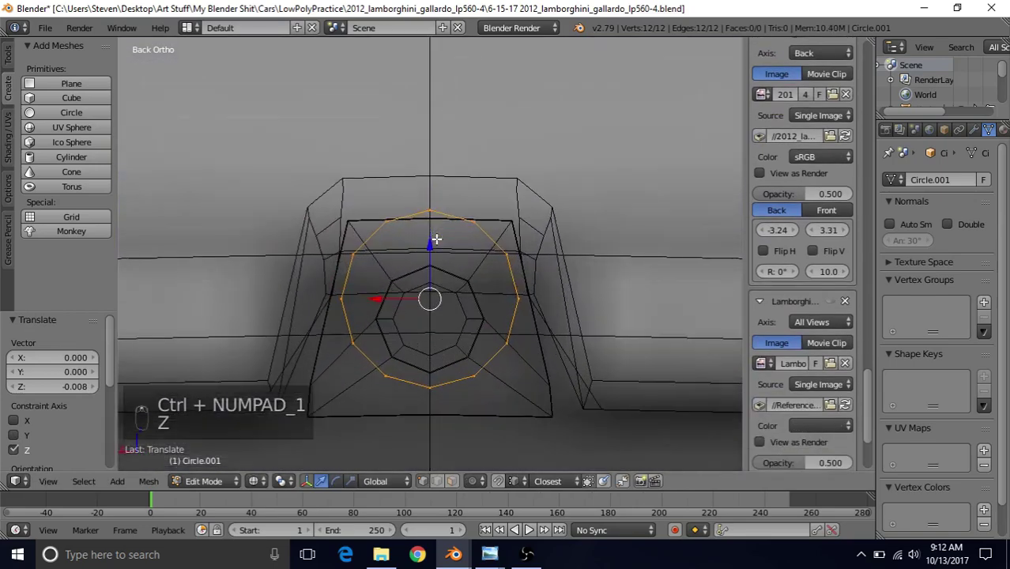
Step: Lower the circle 0.004 along Z and scale it by 0.578 and 0.945 to fit the round opening, ending in solid shading
key(s)
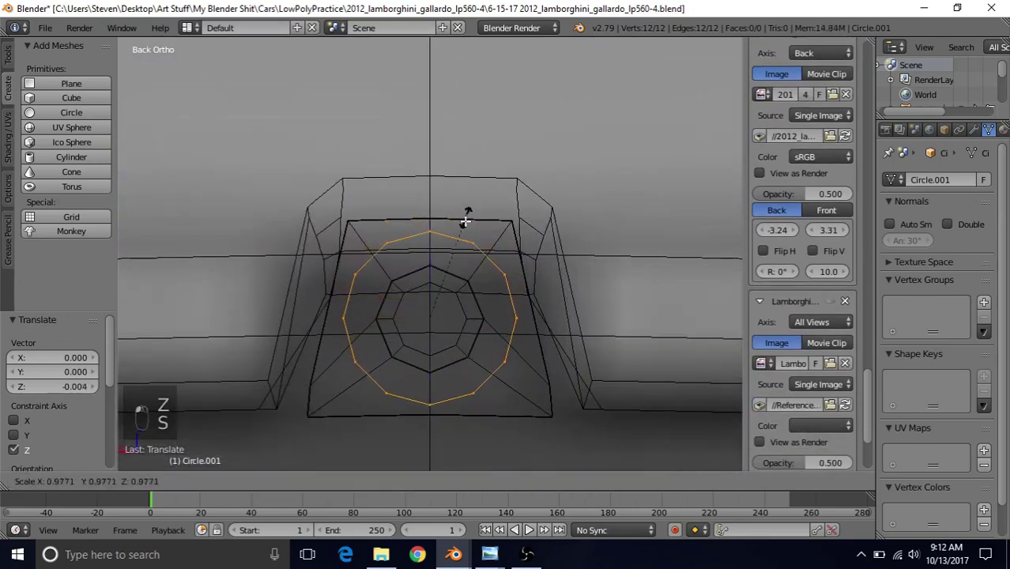
click(451, 250)
scroll(449, 214, up, 2)
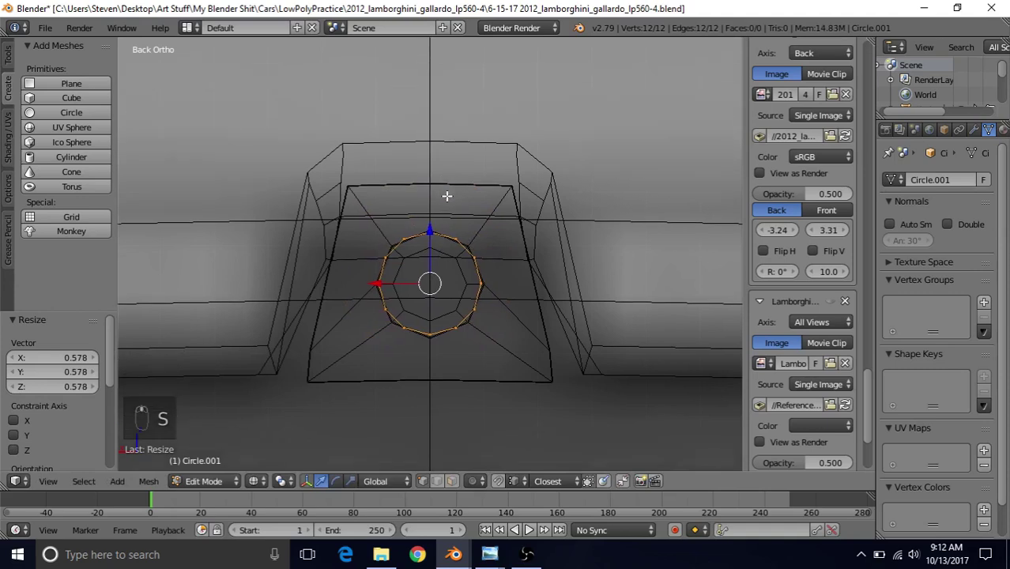
key(s)
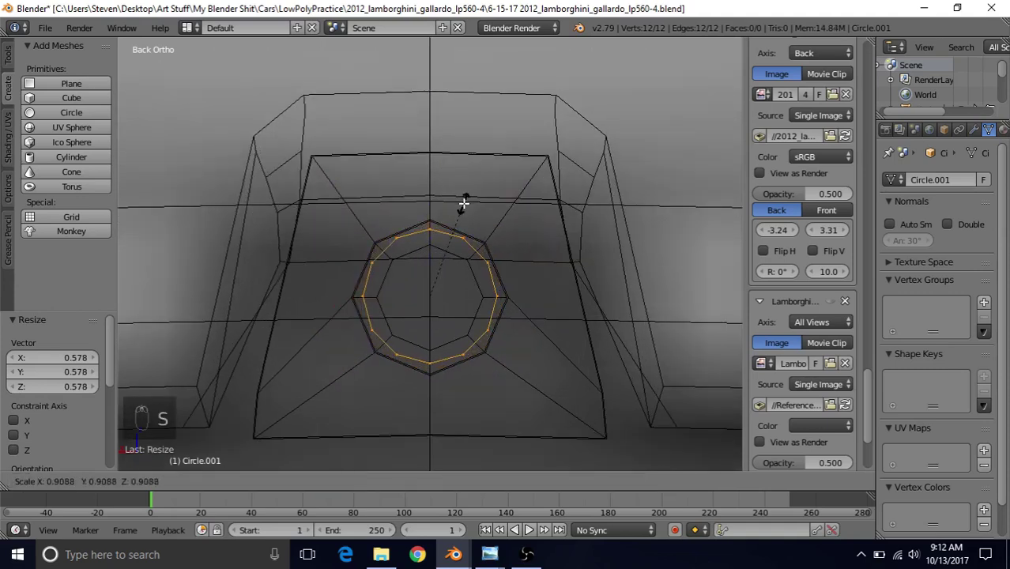
click(461, 199)
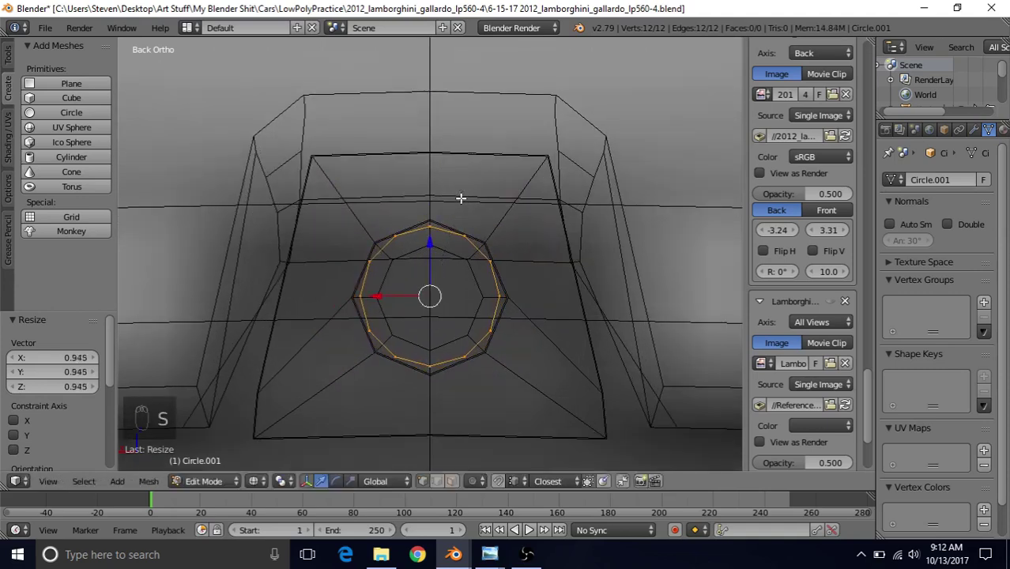
key(z)
Step: Check the finished lens in its housing in the practice19 file and scale the working circle by 0.839 to match
mouse_move(454, 554)
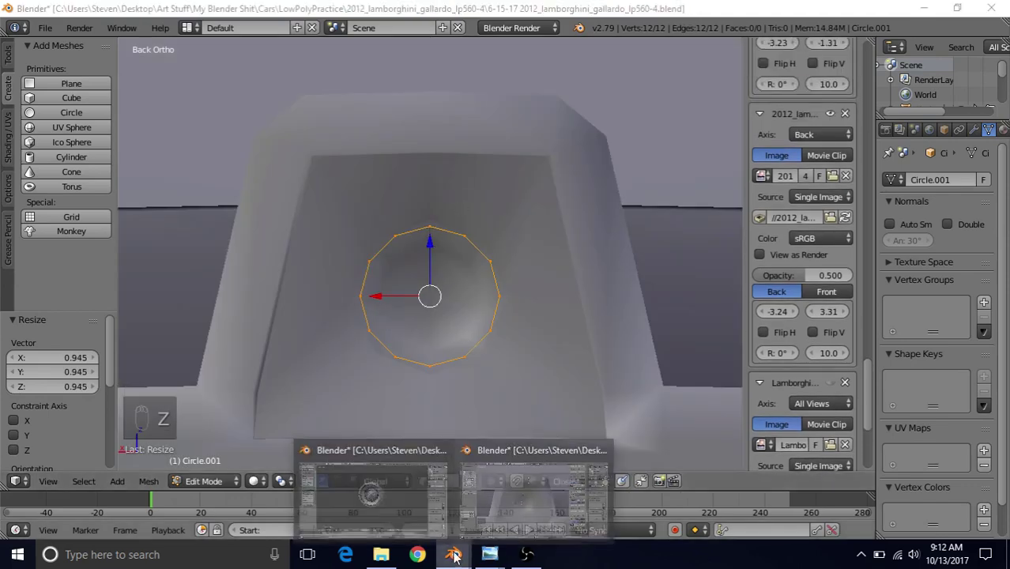
click(394, 484)
key(Tab)
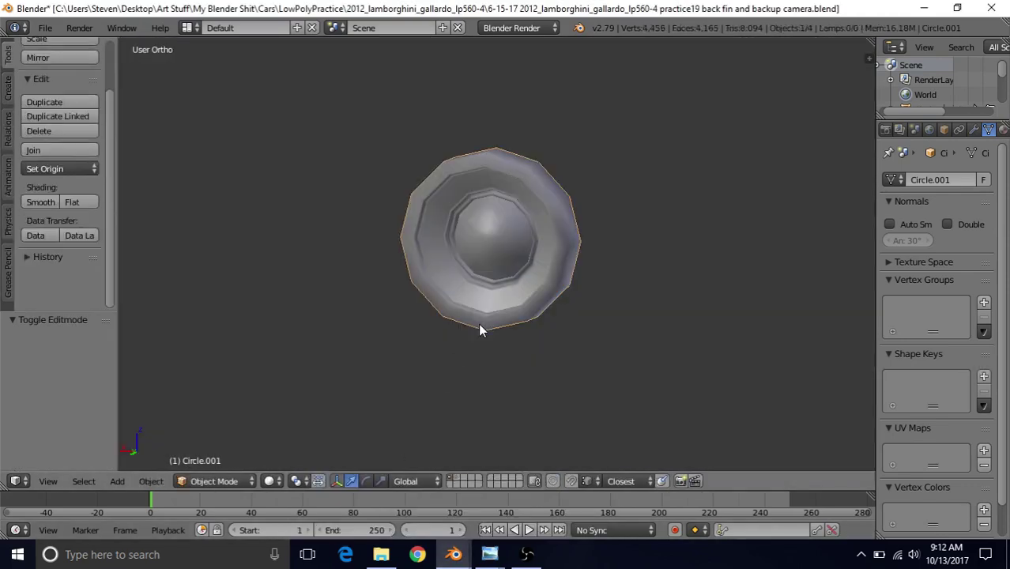
key(alt+h)
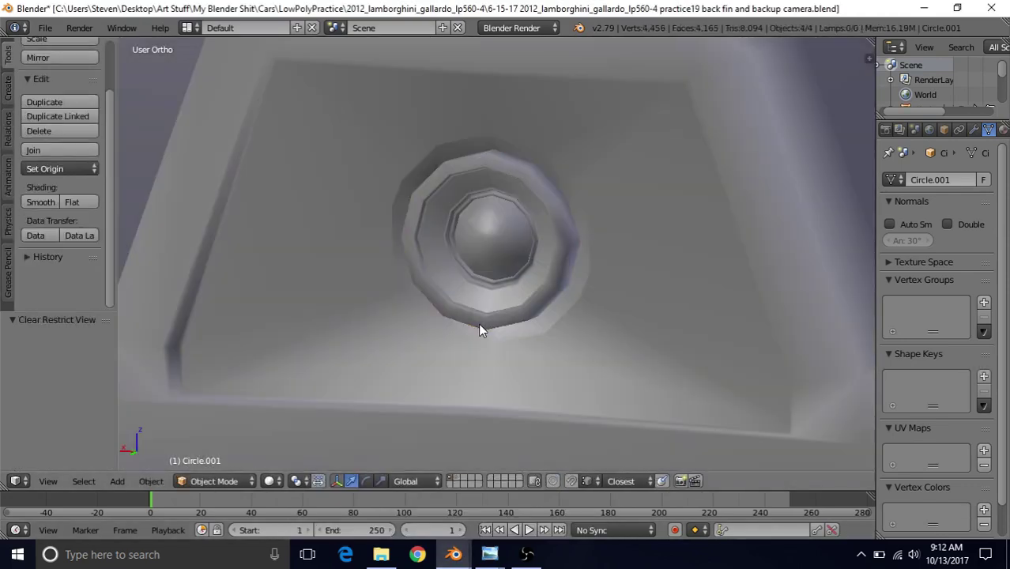
key(ctrl+KP_1)
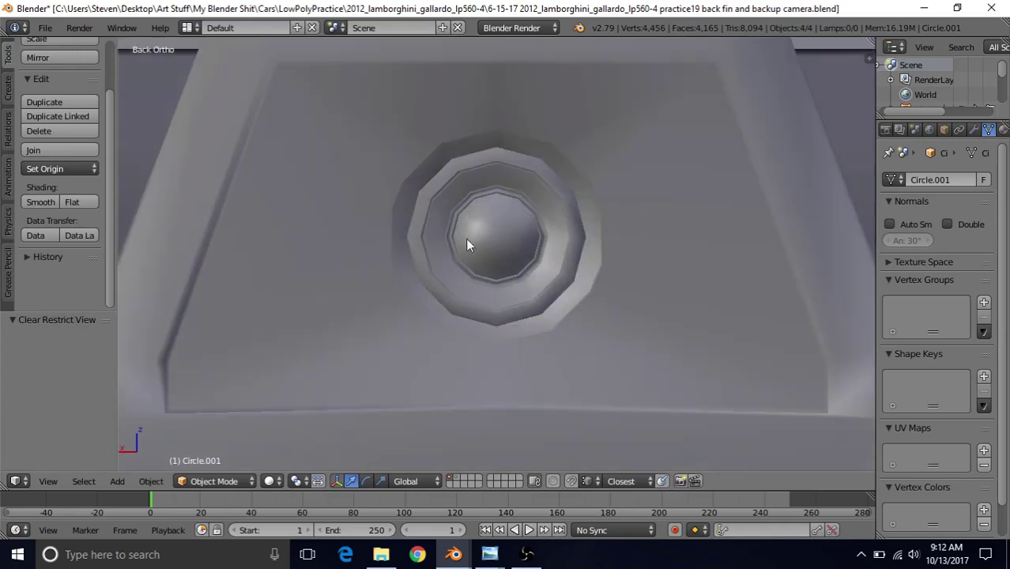
mouse_move(454, 554)
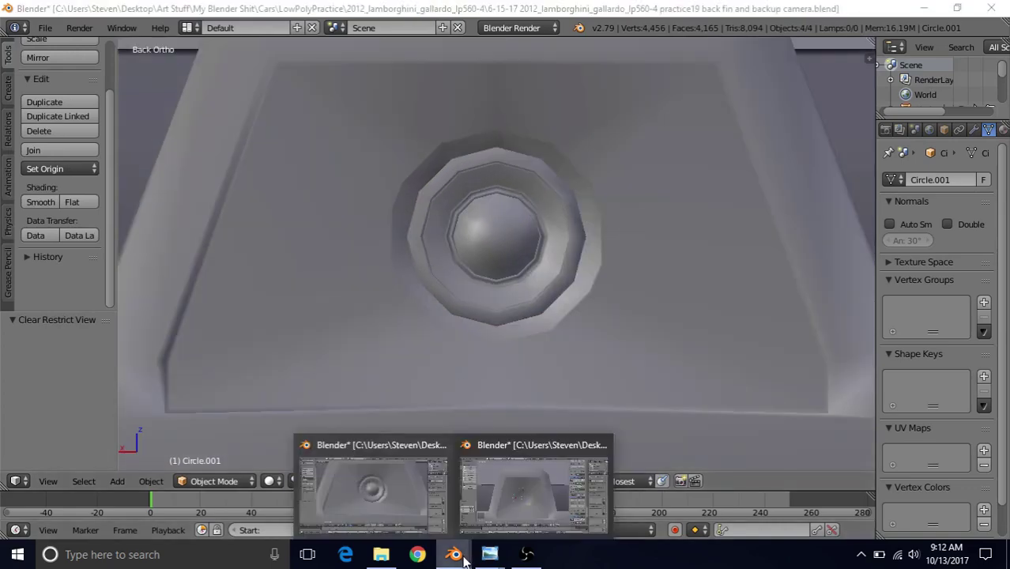
click(500, 510)
key(s)
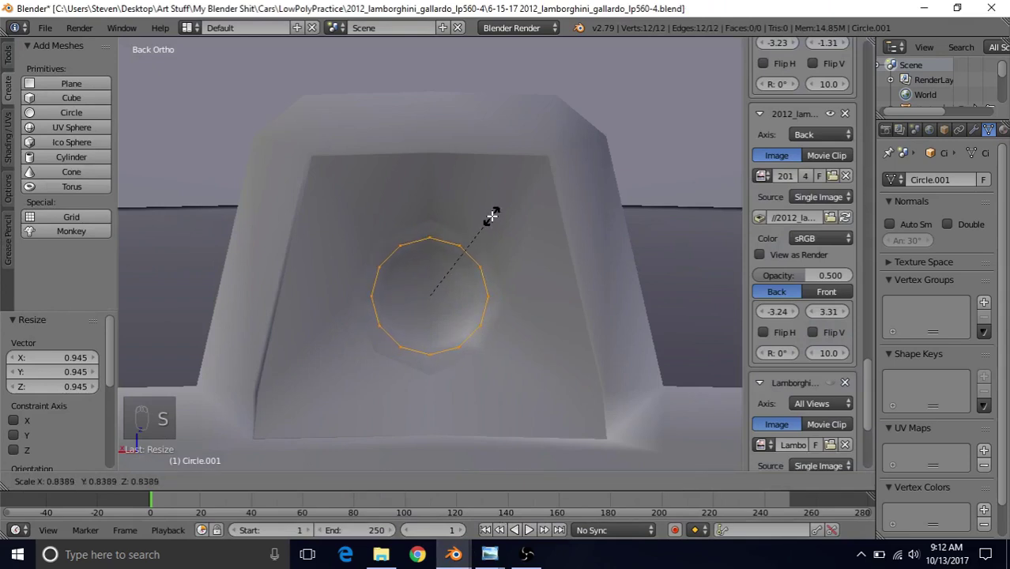
click(491, 216)
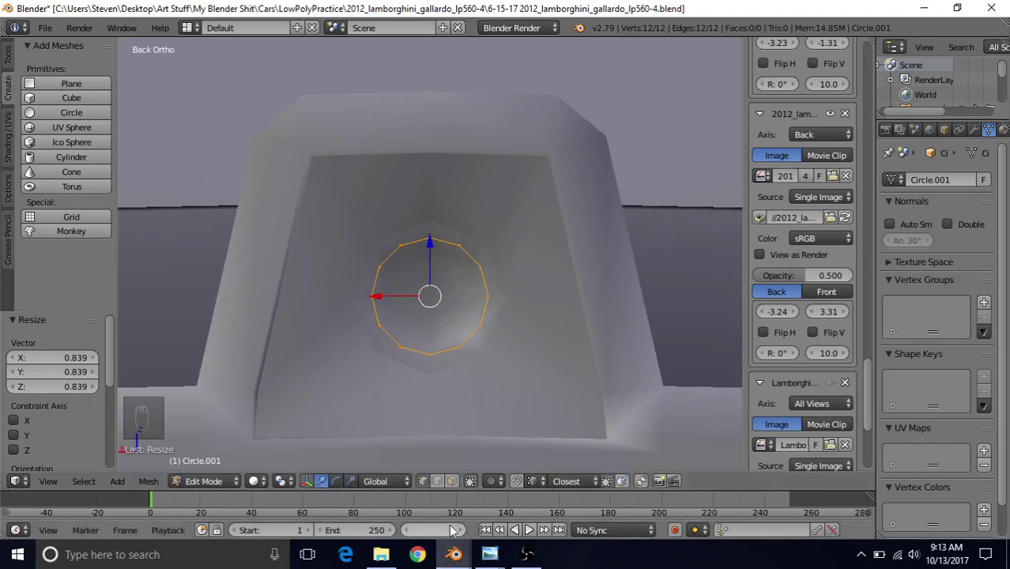
Step: Move the circle 0.00052 along Y, extrude its edge loop and move the extrusion 0.002 along Y
middle_drag(451, 252, 352, 323)
drag(256, 338, 329, 326)
click(322, 300)
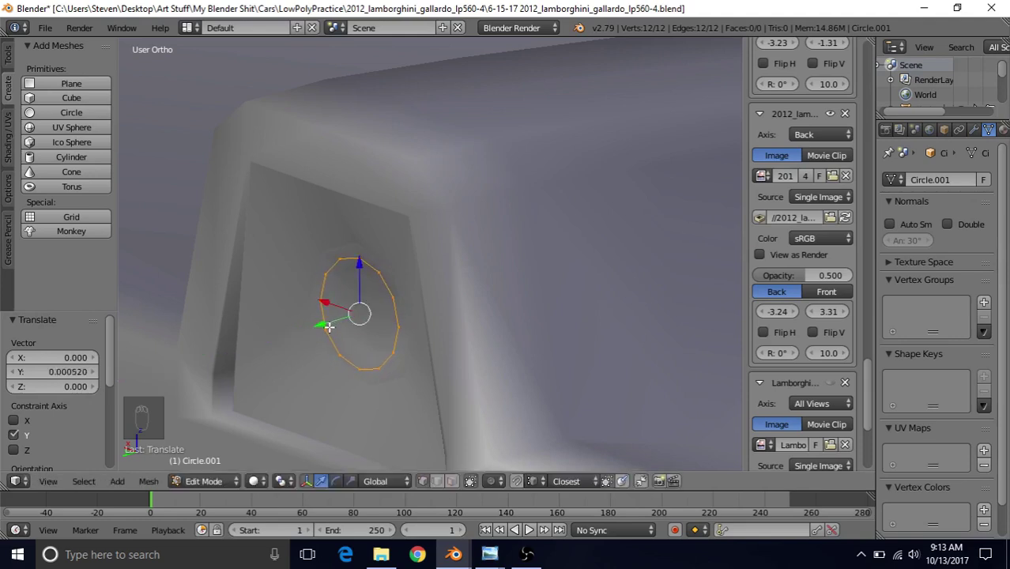
key(e)
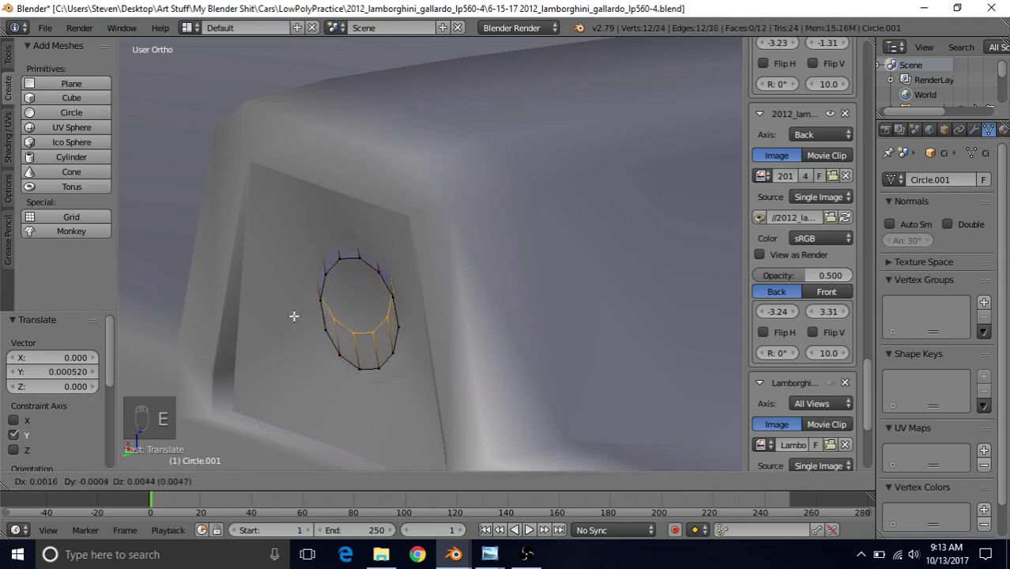
right_click(292, 335)
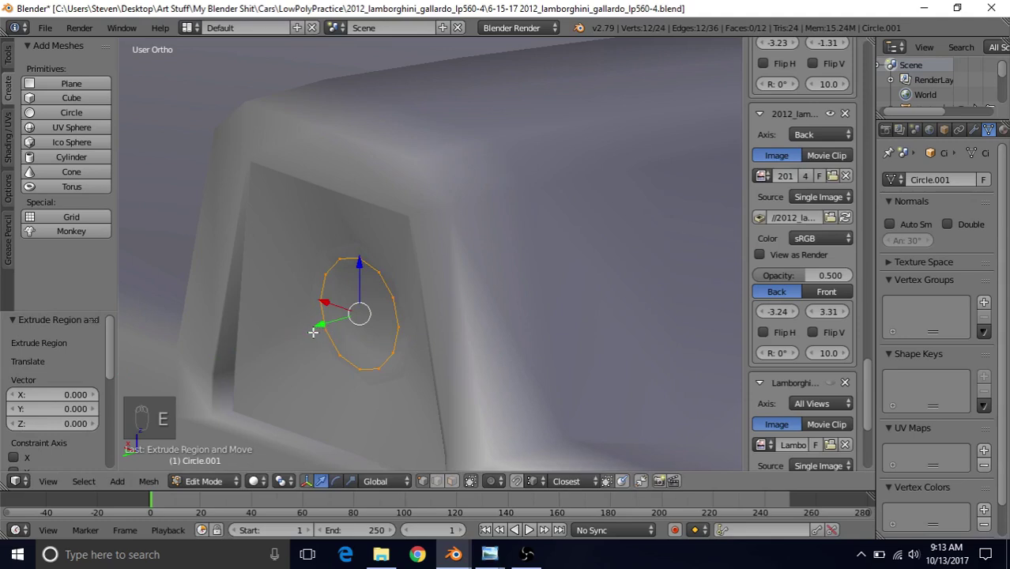
drag(316, 330, 310, 332)
Step: Isolate the finished lens in the practice19 file and examine its mesh from the side and front
mouse_move(455, 554)
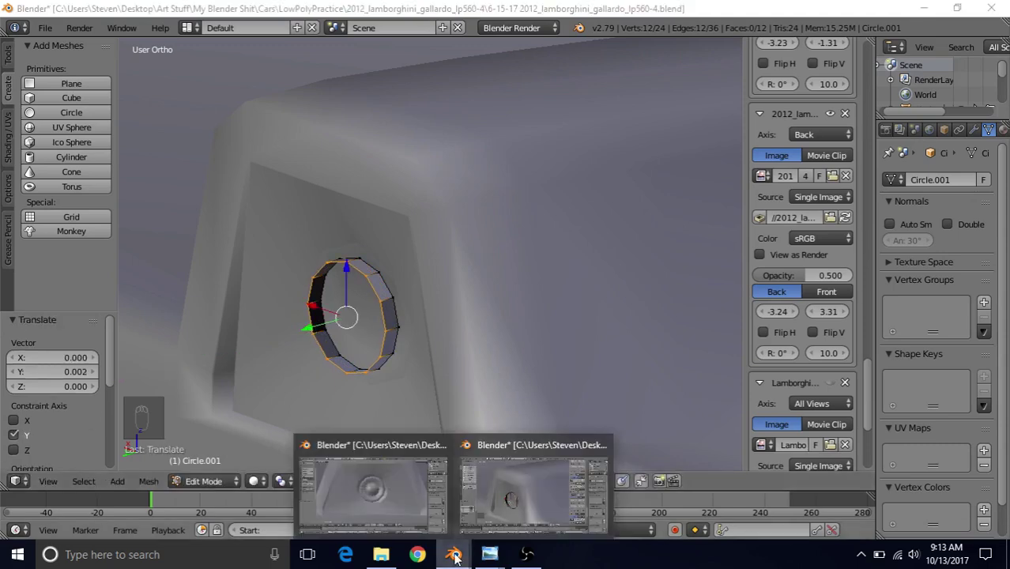
click(427, 506)
click(497, 239)
key(shift+h)
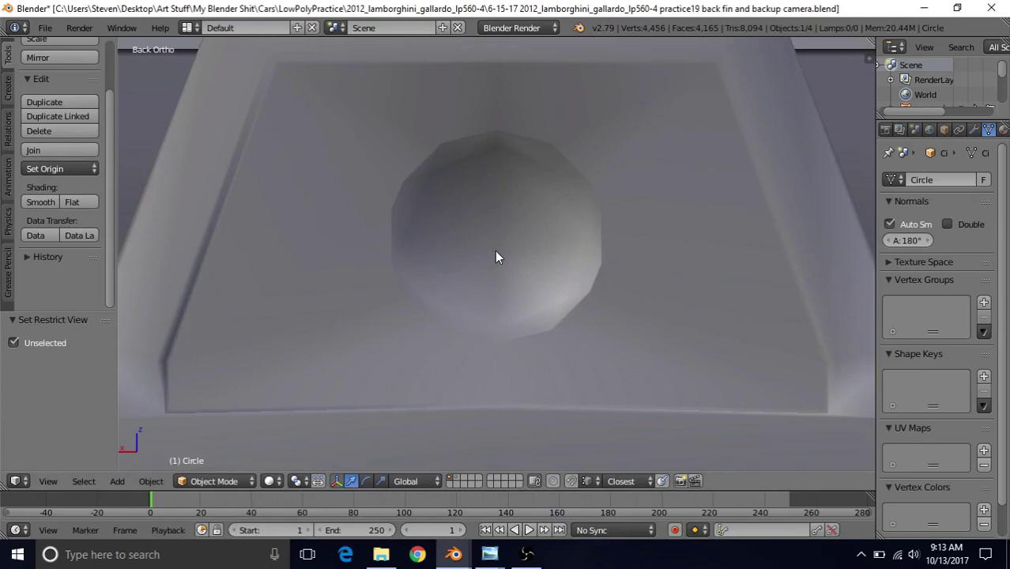
key(ctrl+z)
right_click(553, 219)
key(shift+h)
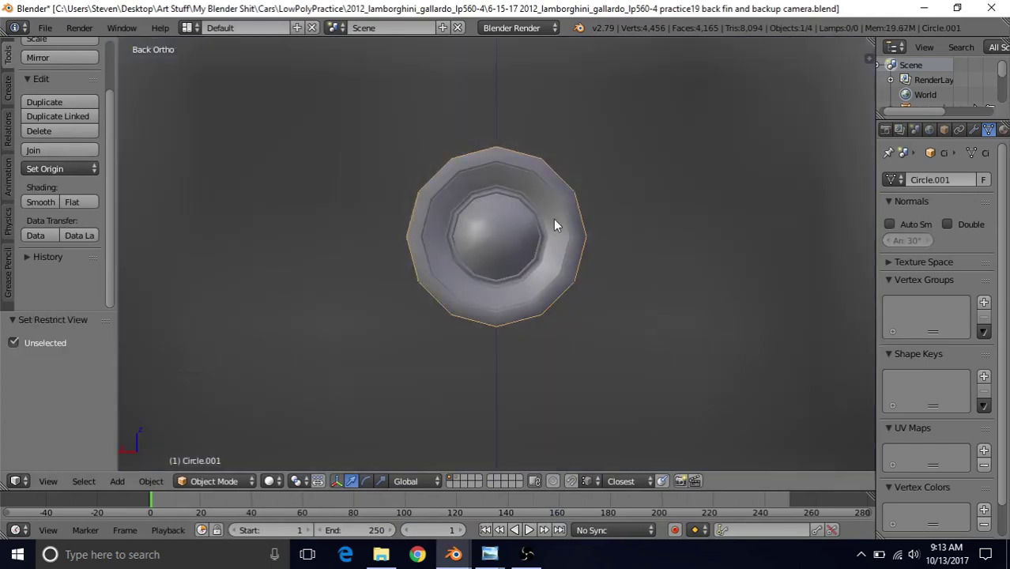
key(Tab)
middle_drag(553, 219, 508, 215)
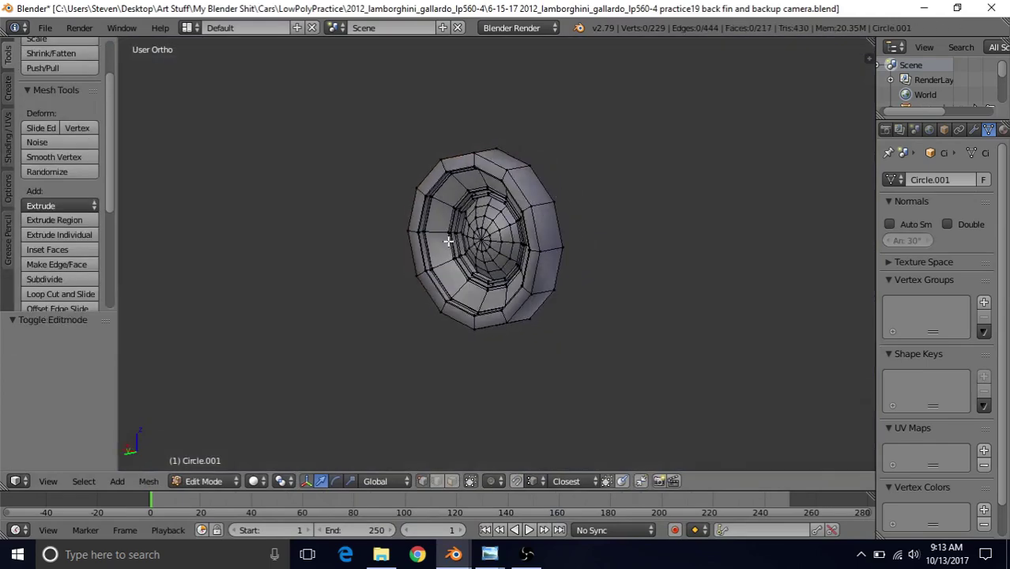
middle_drag(448, 241, 490, 262)
mouse_move(453, 558)
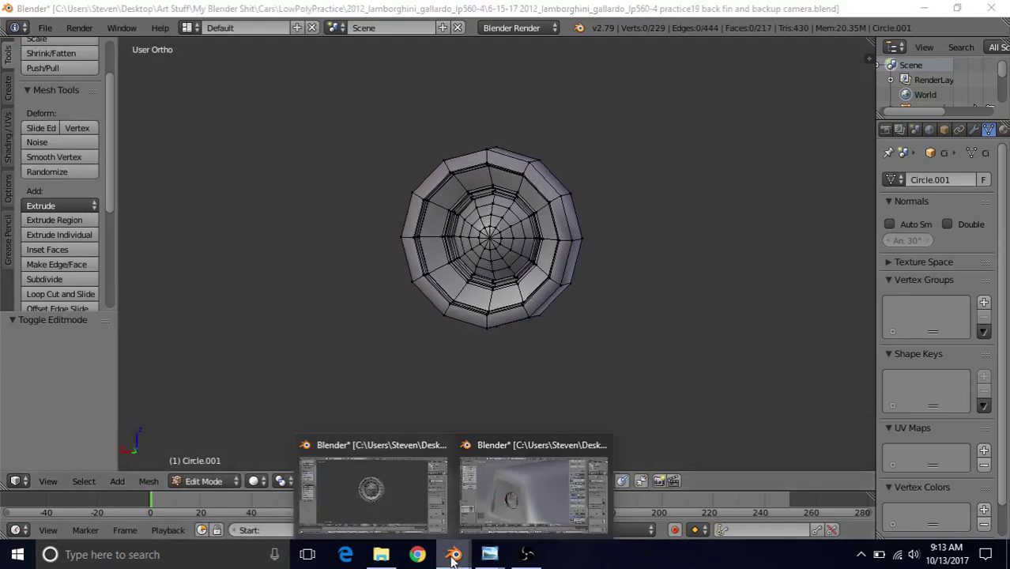
Step: Fill the front loop of the extruded ring in the working file with a face and inset it by 0.0013
click(534, 490)
key(f)
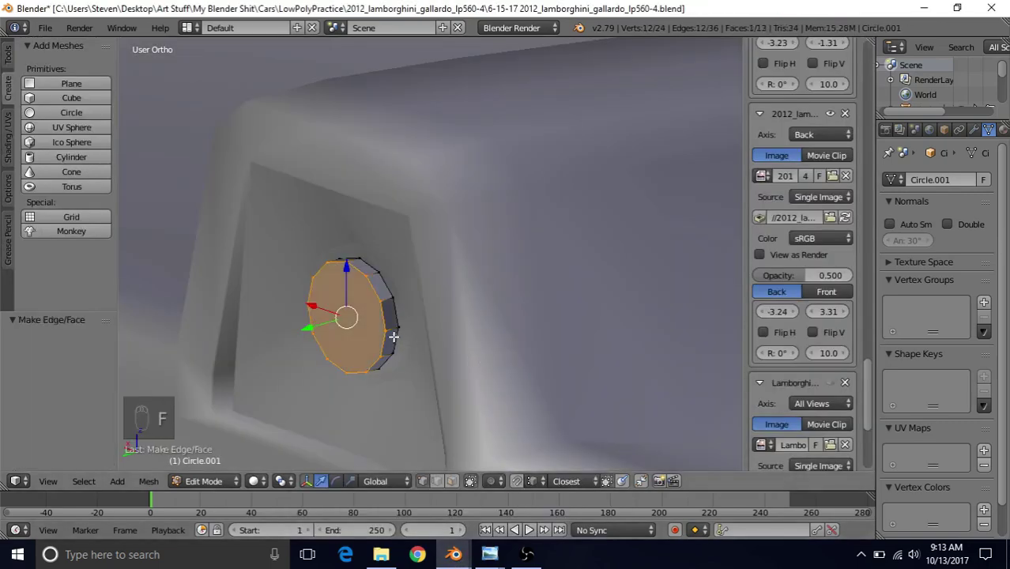
middle_drag(385, 341, 490, 281)
scroll(490, 280, up, 1)
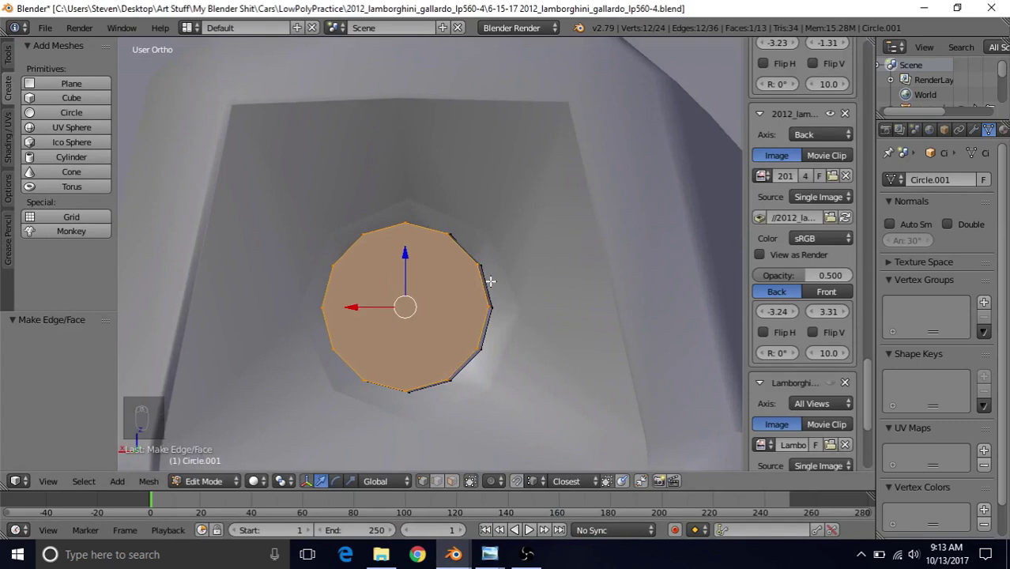
key(i)
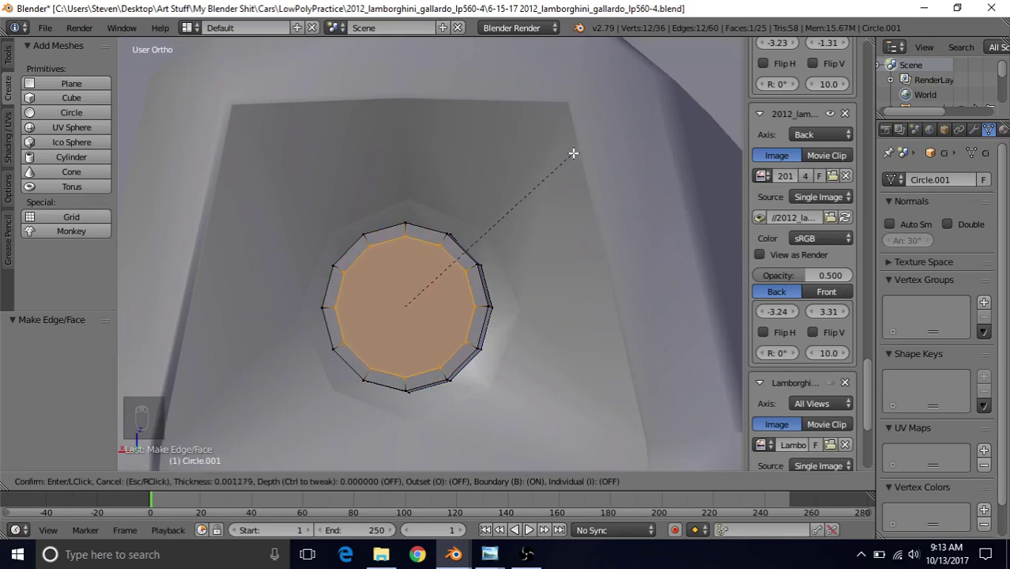
click(572, 154)
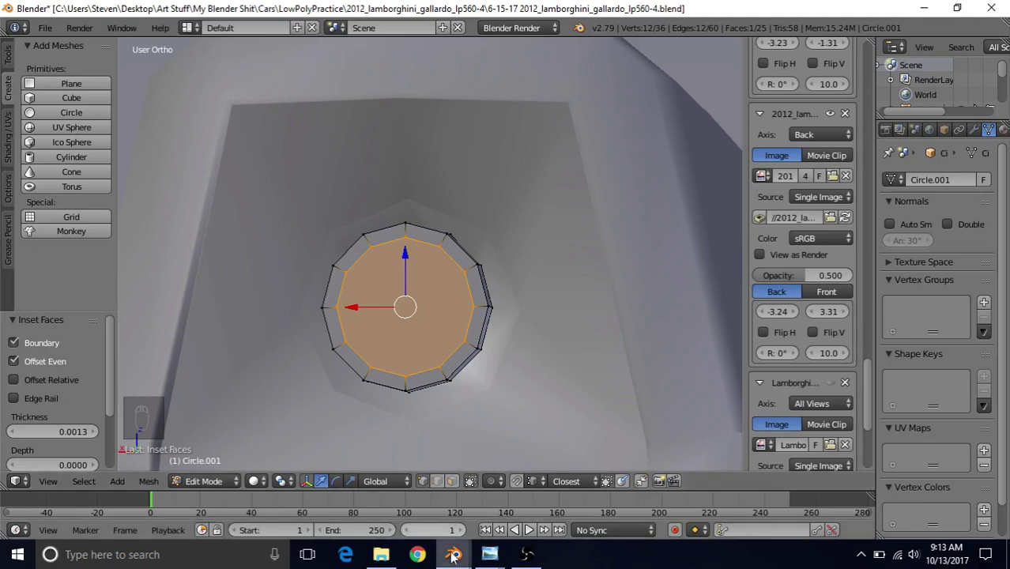
Step: Compare with the rim of the finished lens and inset the working lens's front face again by about 0.00014
mouse_move(453, 555)
click(534, 498)
scroll(426, 336, up, 5)
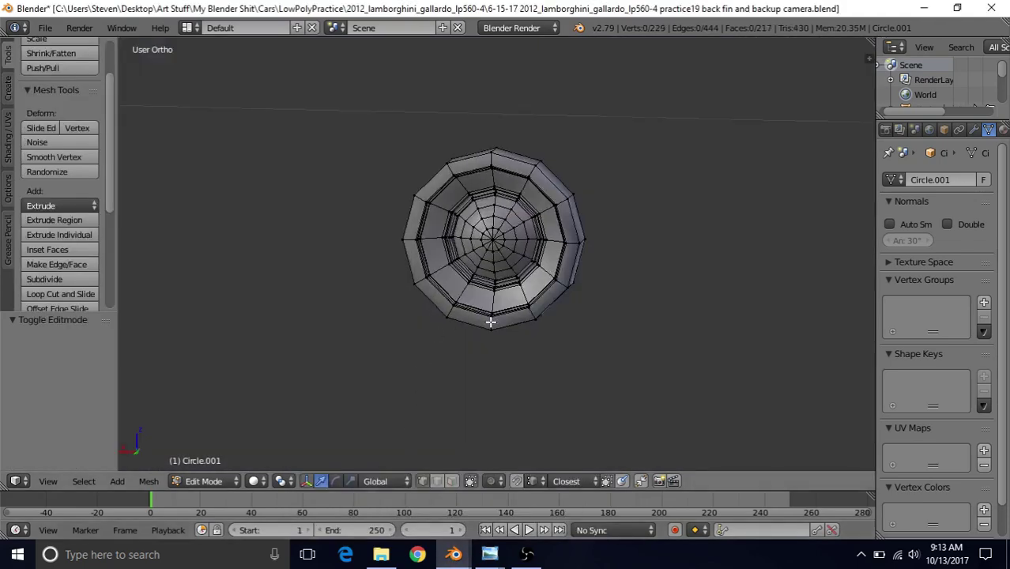
middle_drag(422, 327, 400, 308)
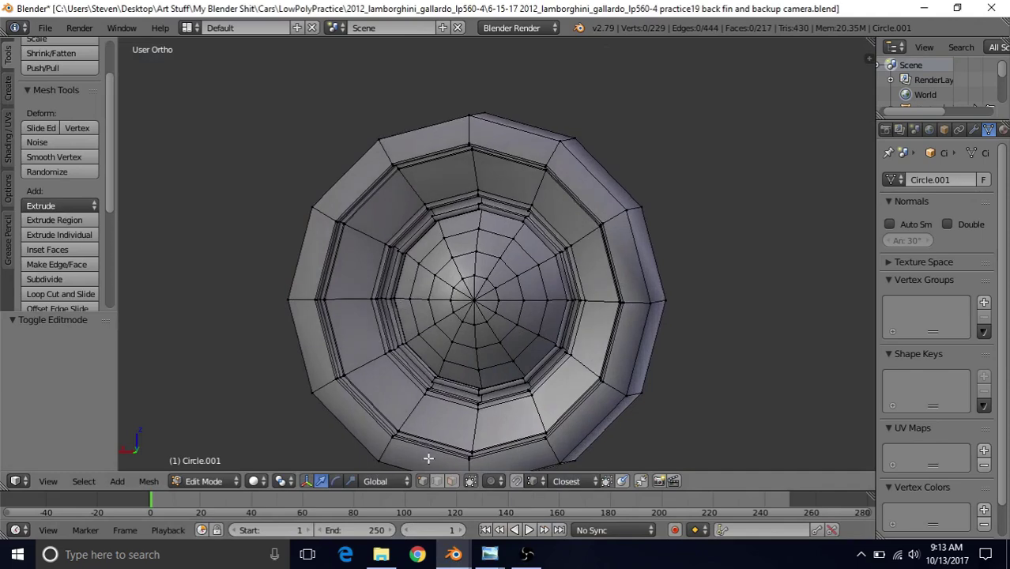
mouse_move(454, 555)
click(530, 496)
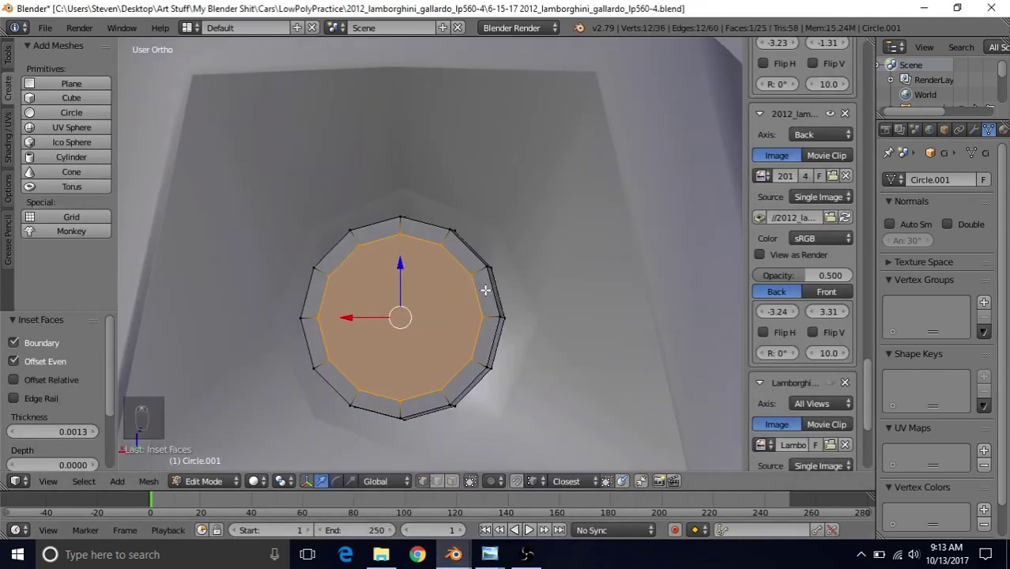
key(i)
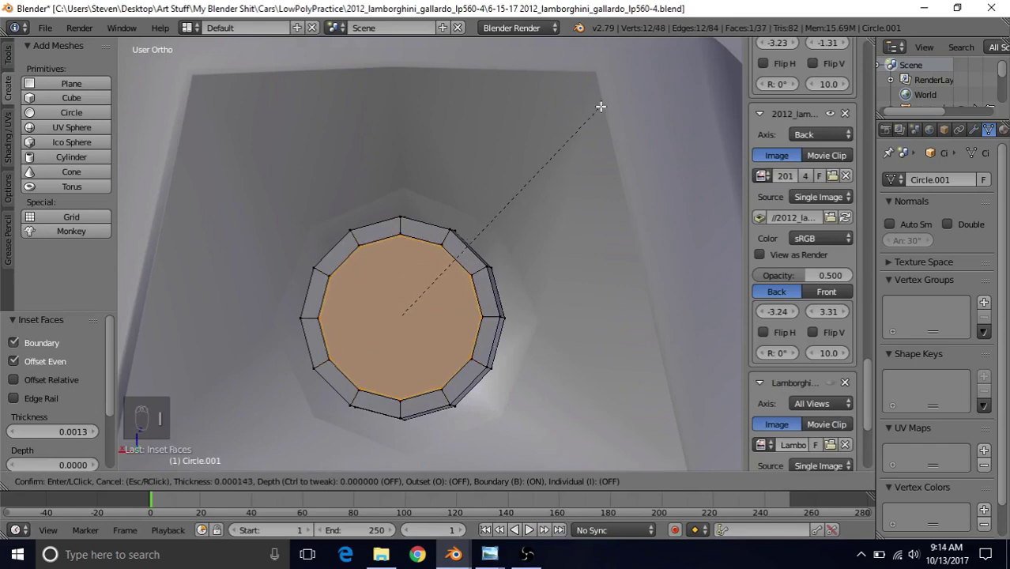
click(601, 107)
Step: Extrude the inner lens face and move it -0.00094 along Y to recess it into the ring
key(e)
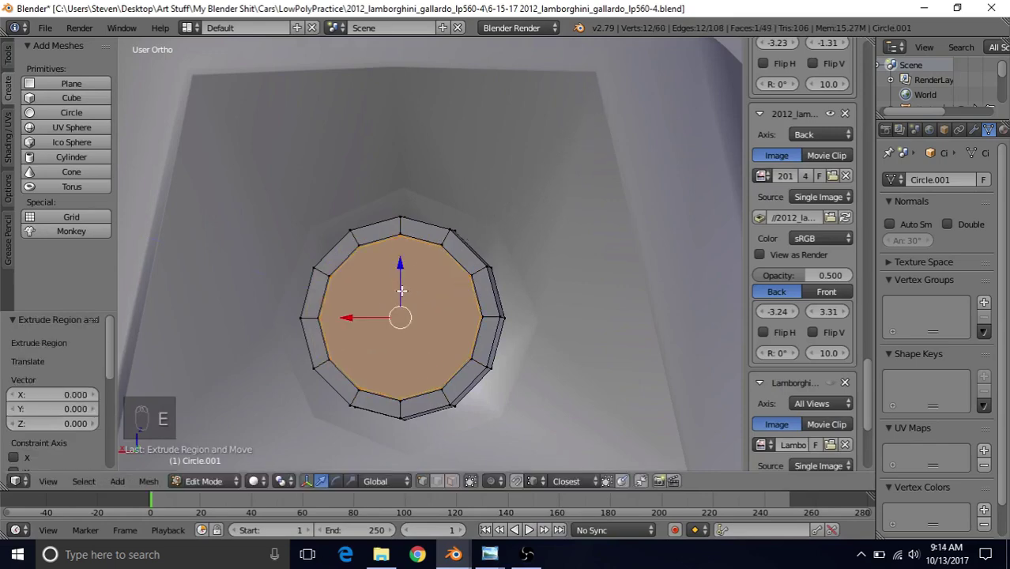
middle_drag(404, 313, 245, 380)
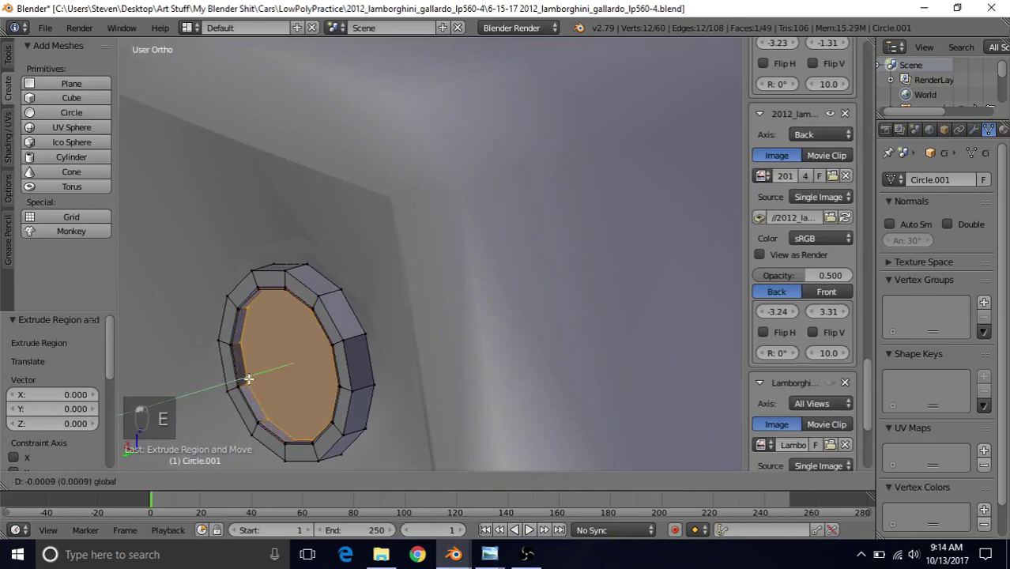
click(249, 379)
Step: Compare with the finished lens in the practice19 file and inset the recessed inner face of the working lens by about 0.0002
mouse_move(454, 553)
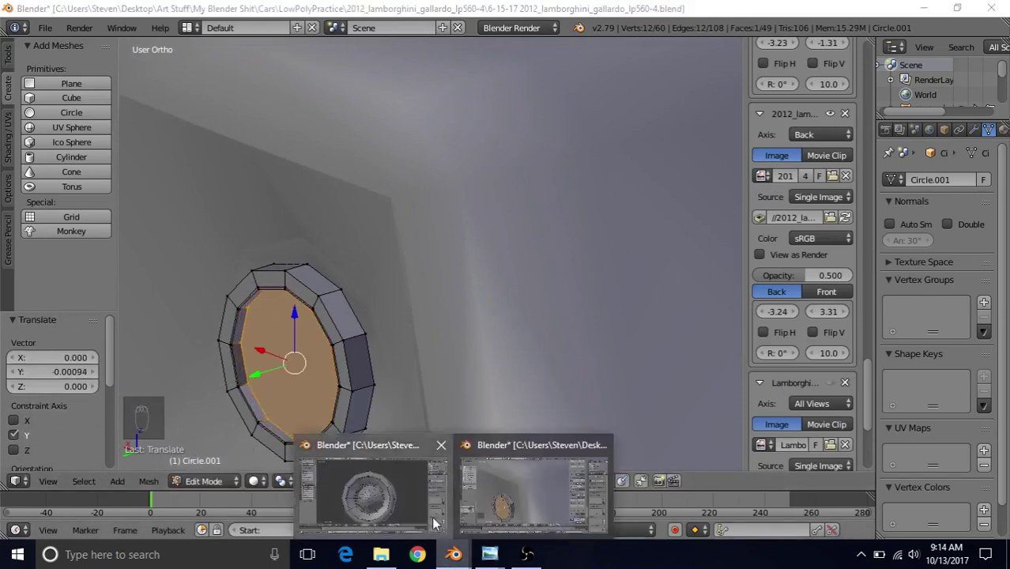
click(432, 516)
middle_drag(368, 299, 314, 295)
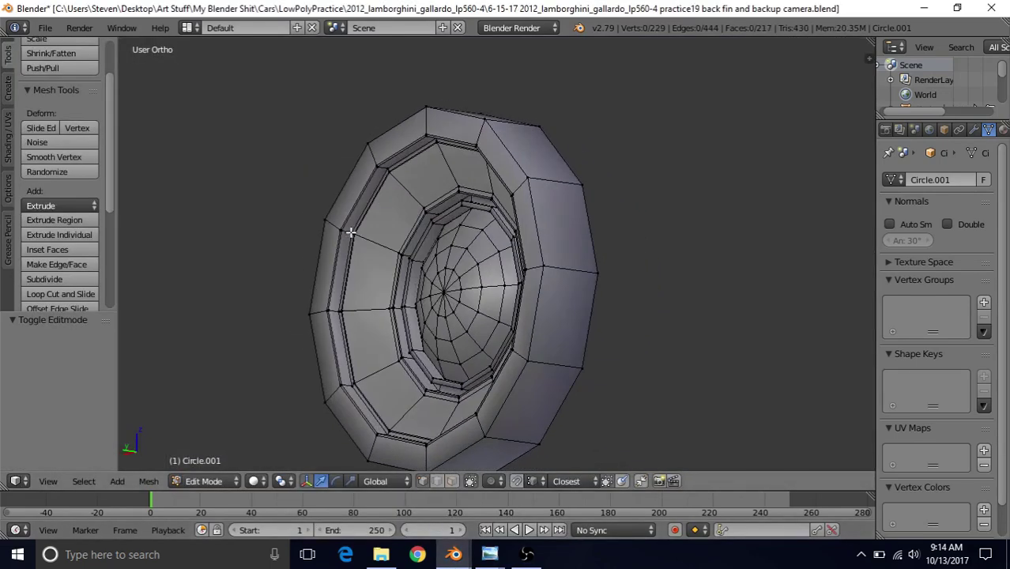
middle_drag(345, 237, 434, 312)
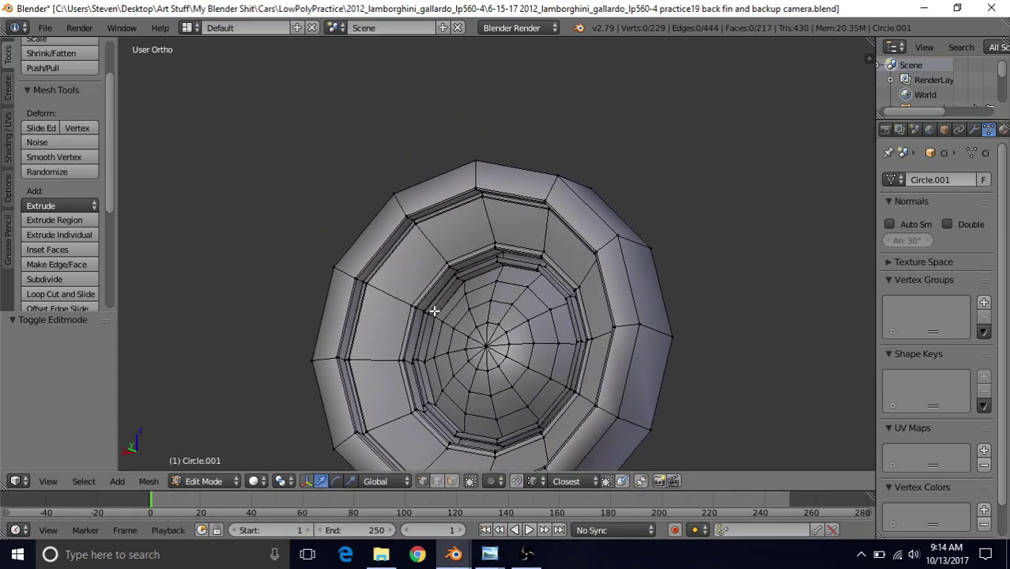
click(454, 554)
click(499, 514)
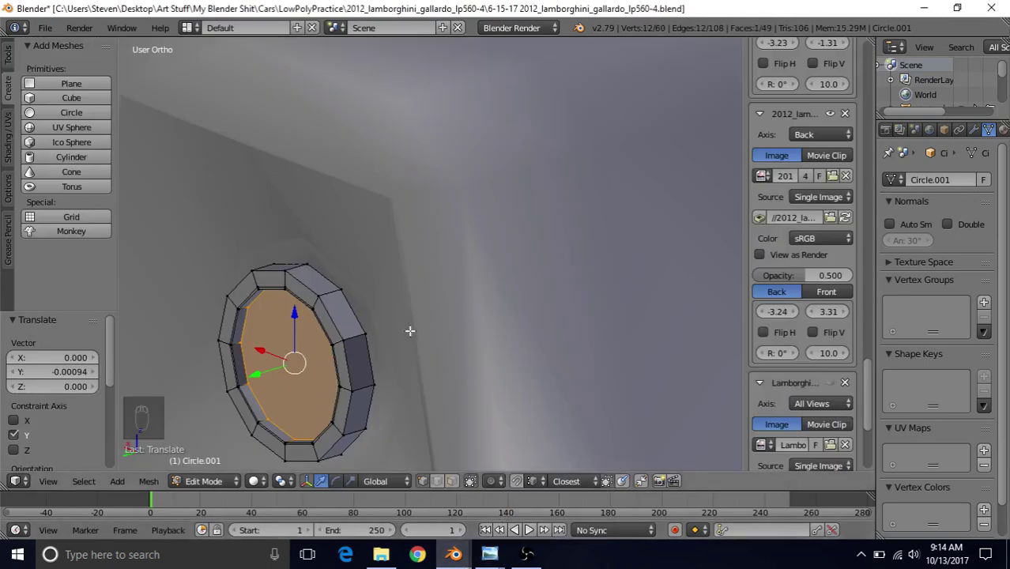
middle_drag(407, 328, 504, 278)
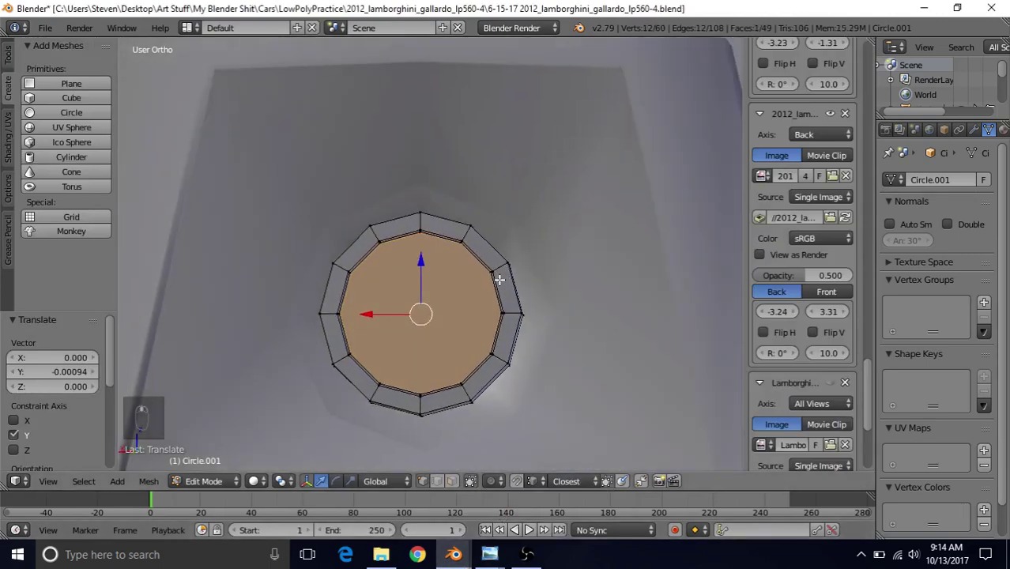
key(i)
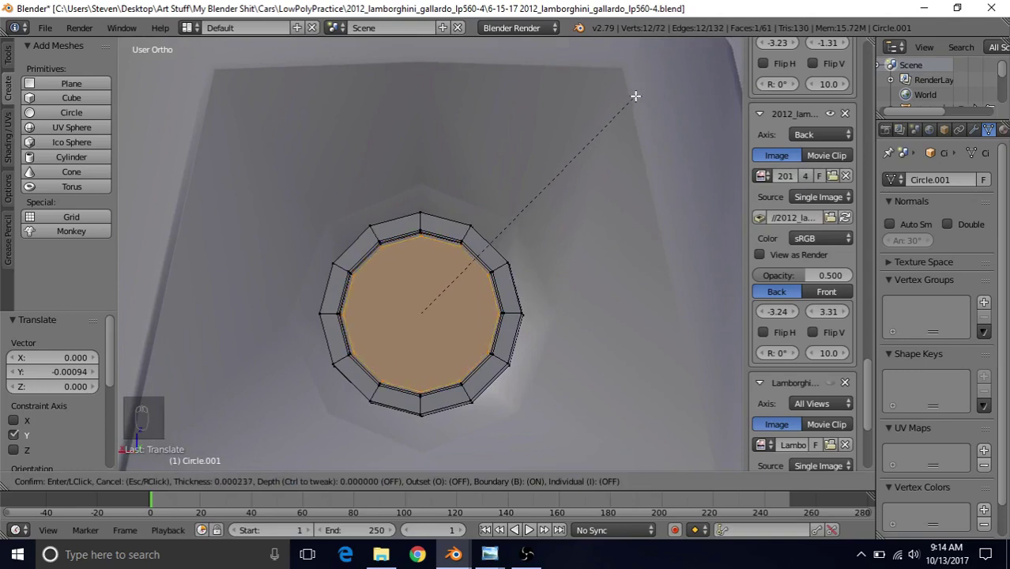
click(636, 96)
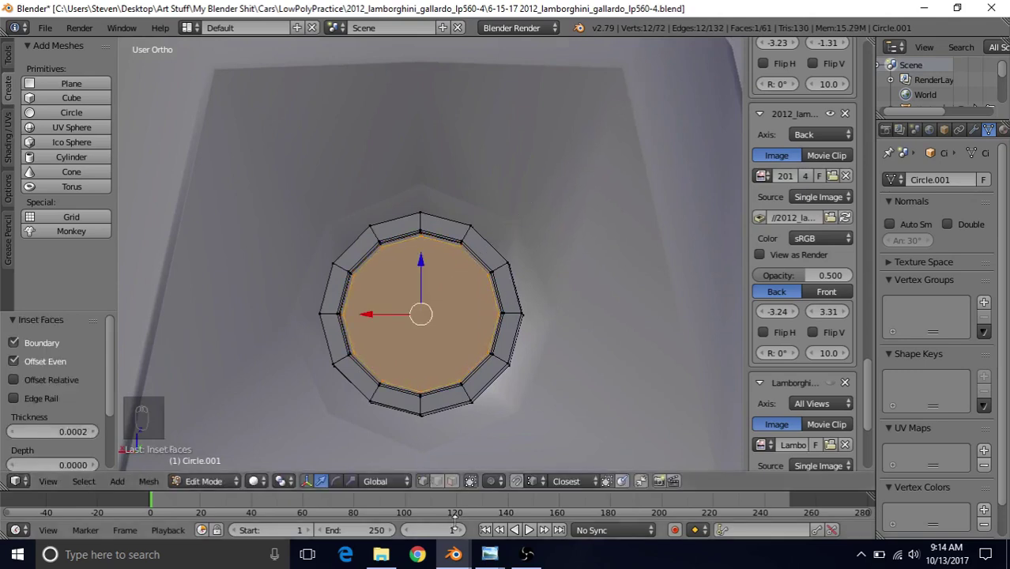
Step: Check the ring spacing on the finished lens from the front and inset the working lens's inner face again by 0.000079
mouse_move(454, 554)
click(399, 518)
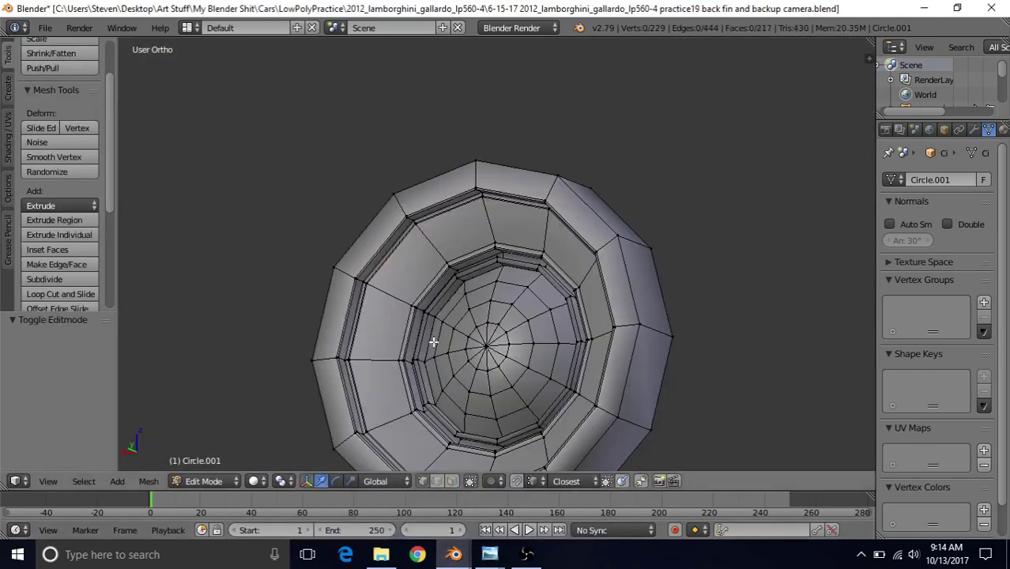
middle_drag(435, 343, 502, 322)
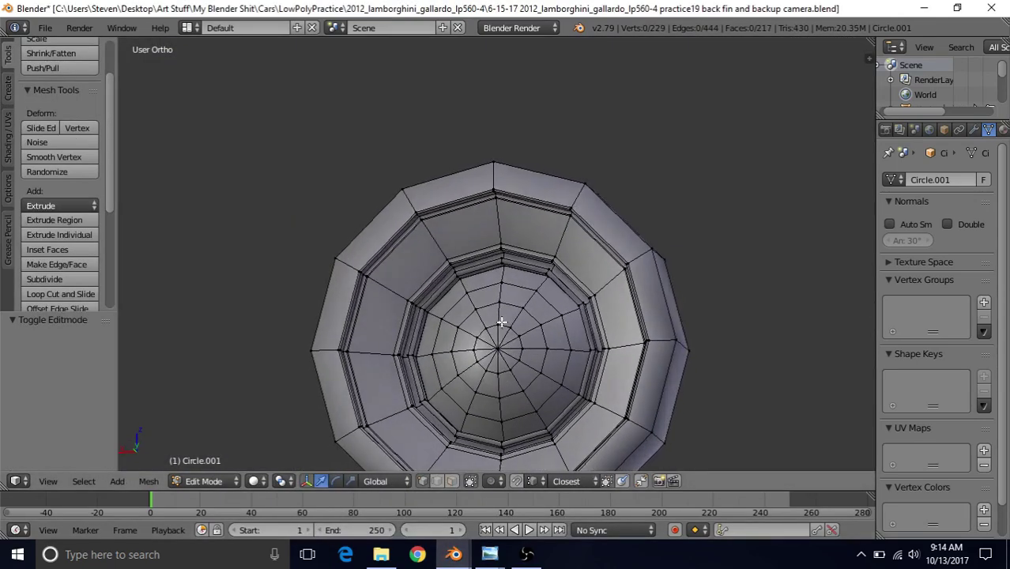
mouse_move(453, 554)
click(557, 518)
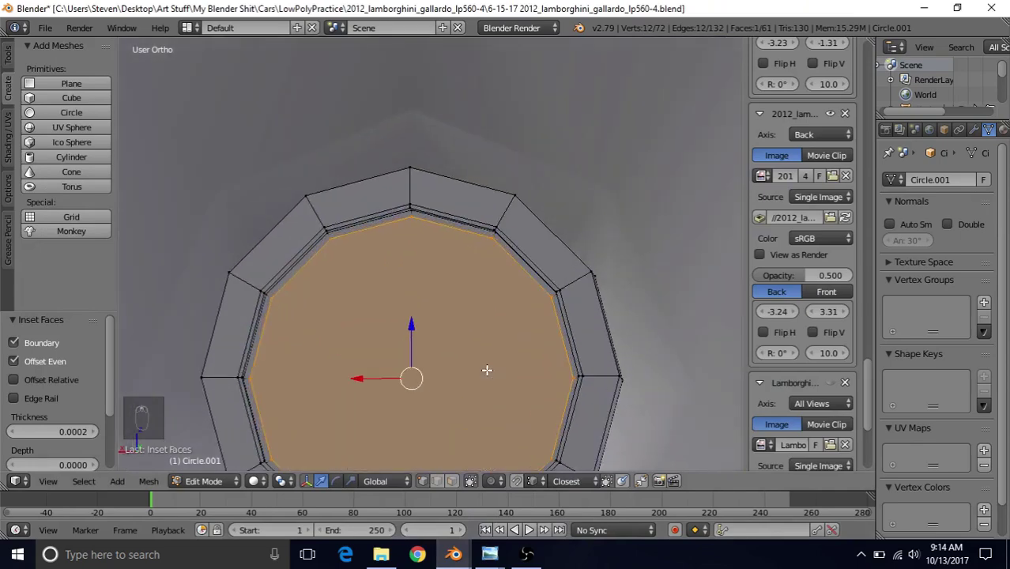
key(i)
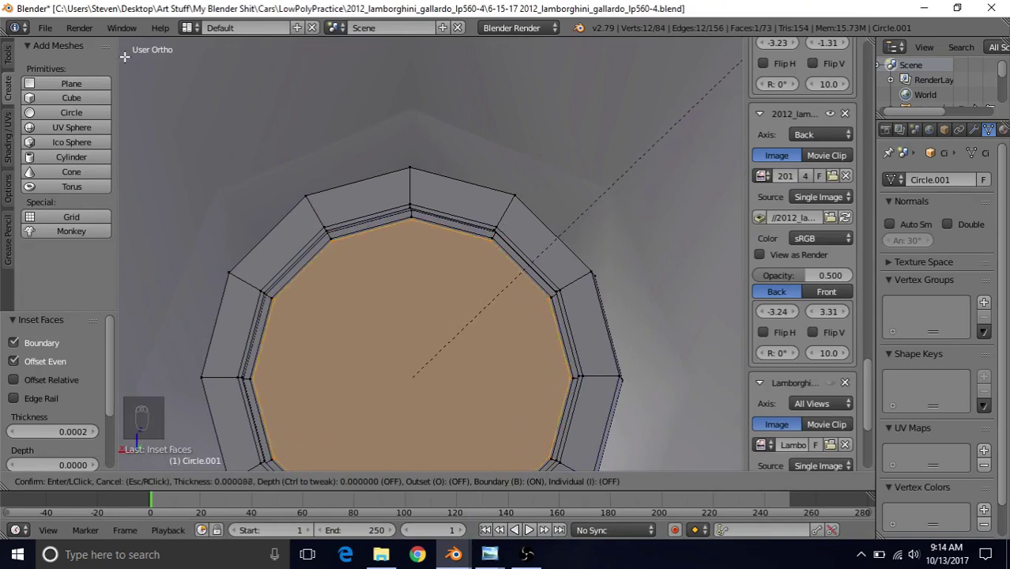
click(412, 376)
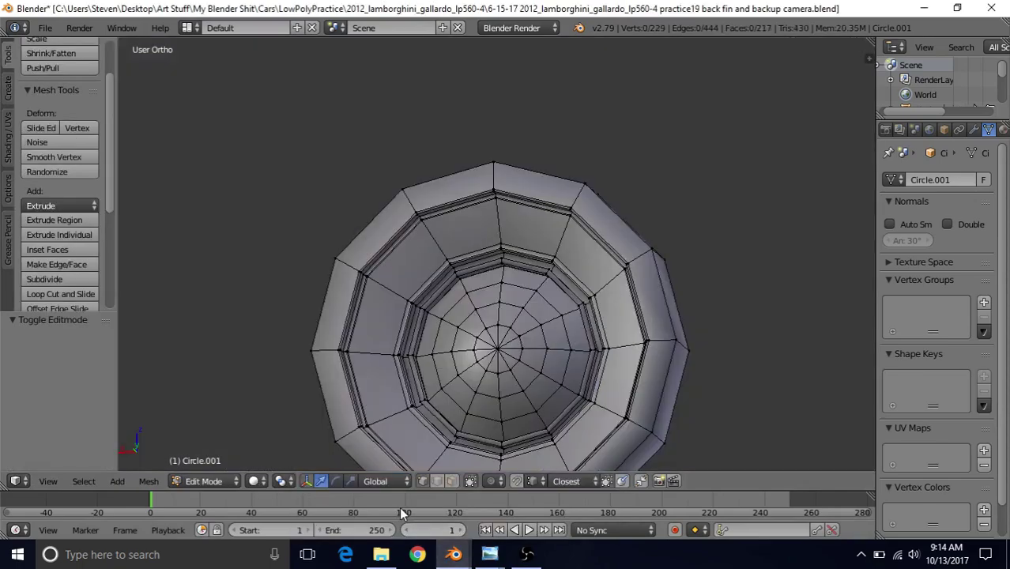
Step: Check the next recess on the finished lens, extrude the working lens's inner face and move it -0.00038 along Y
middle_drag(388, 373, 330, 358)
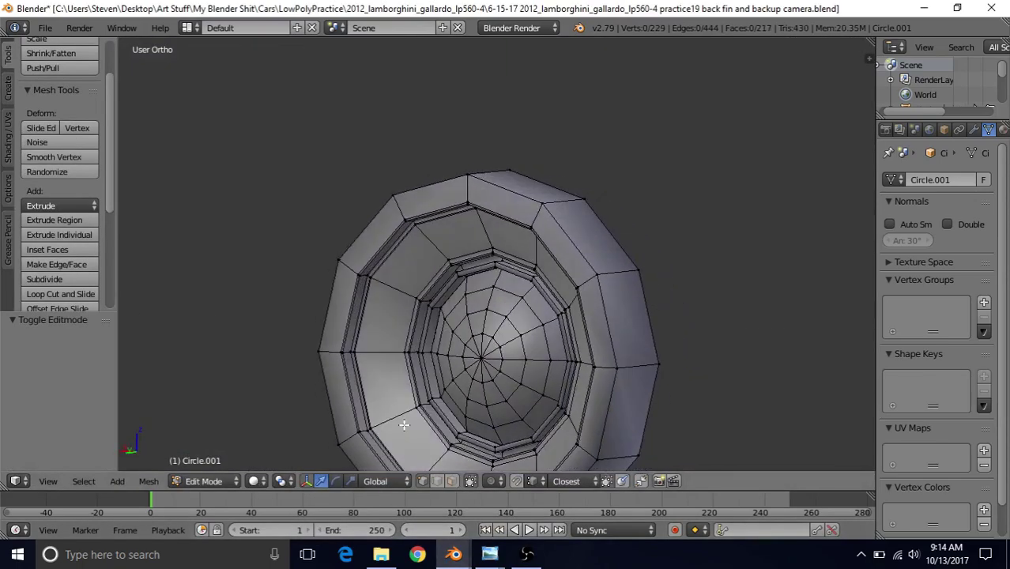
click(462, 557)
click(475, 486)
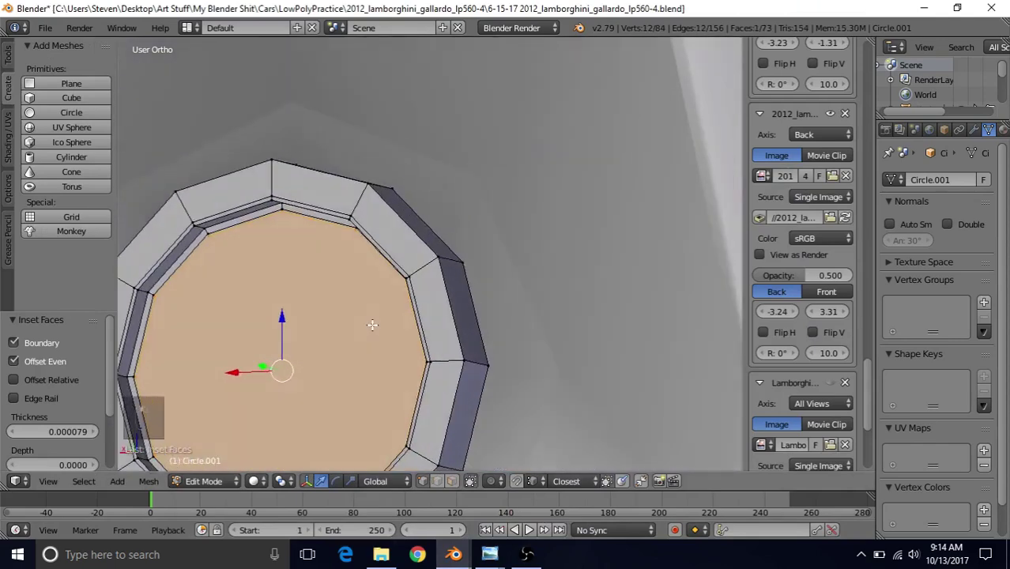
key(e)
key(KP_Decimal)
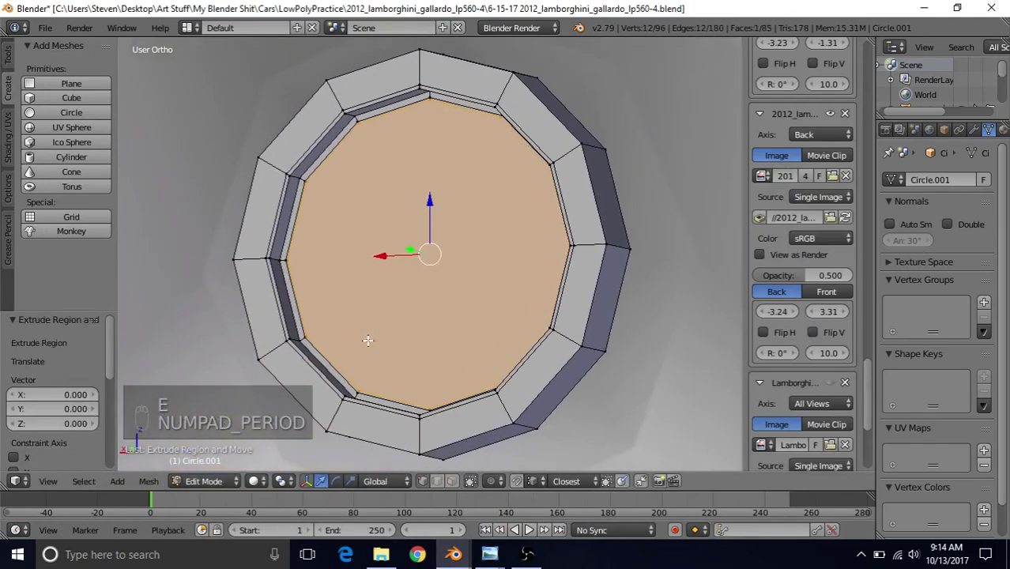
middle_drag(363, 318, 380, 260)
key(g)
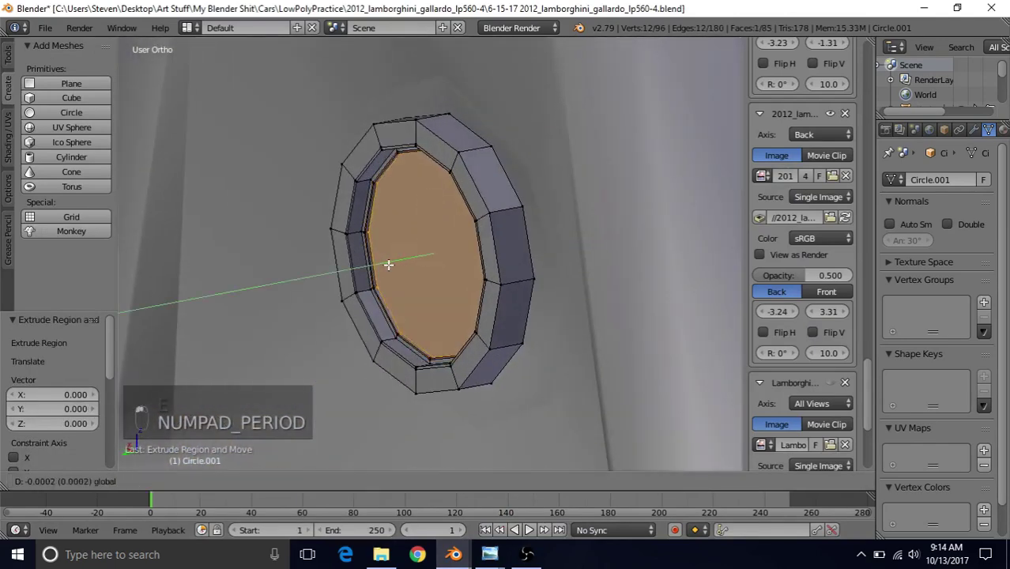
key(y)
click(388, 262)
Step: Compare the recess depth with the finished lens and move the working inner face a further -0.000251 along Y
mouse_move(455, 555)
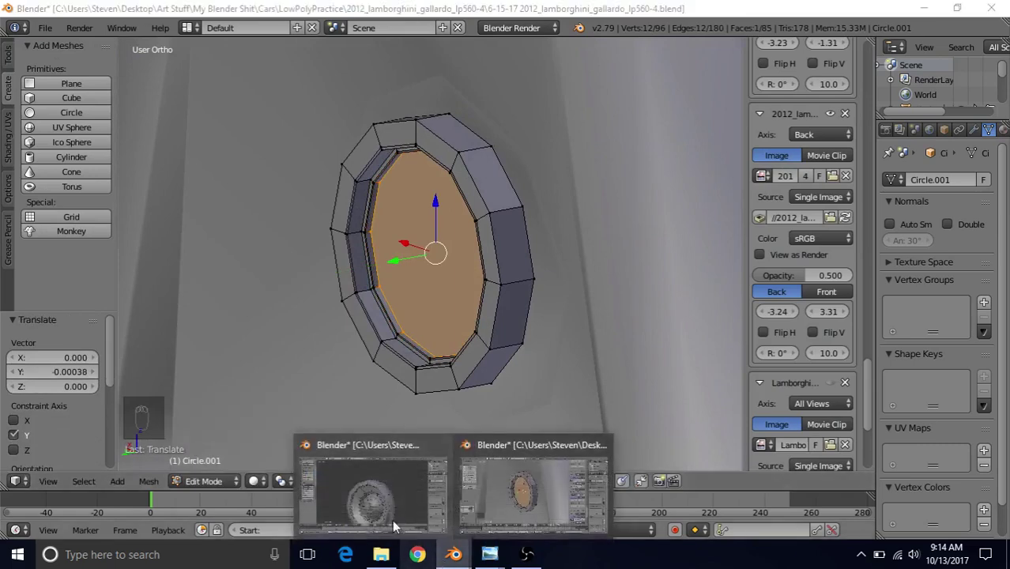
click(393, 519)
middle_drag(377, 343, 368, 343)
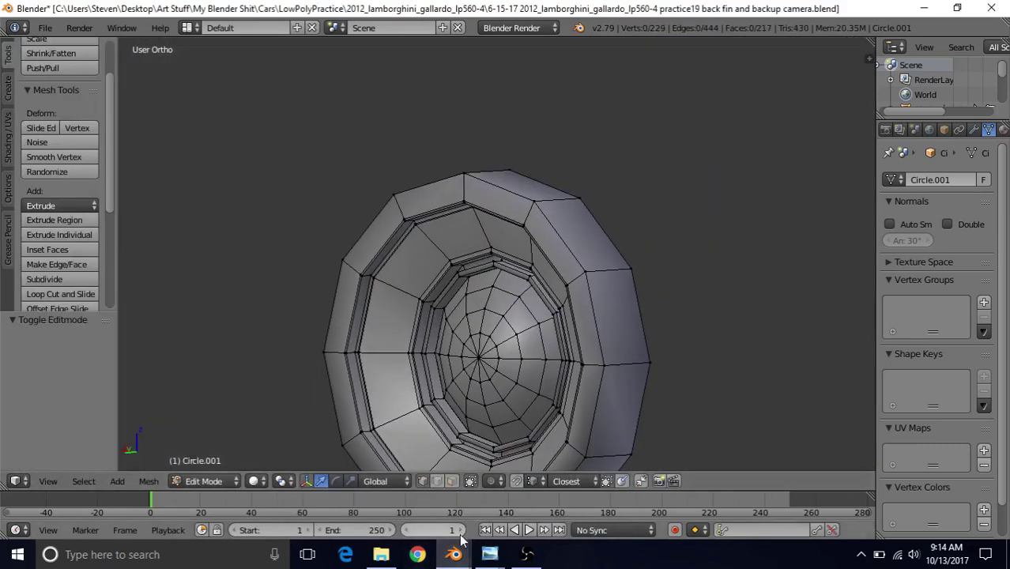
click(514, 507)
middle_drag(430, 369, 391, 261)
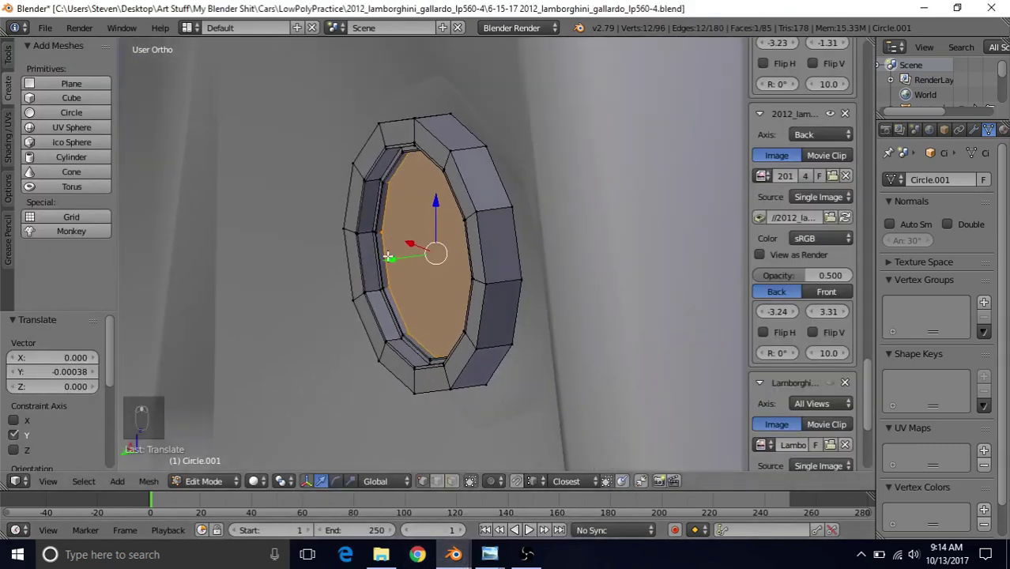
drag(388, 257, 390, 258)
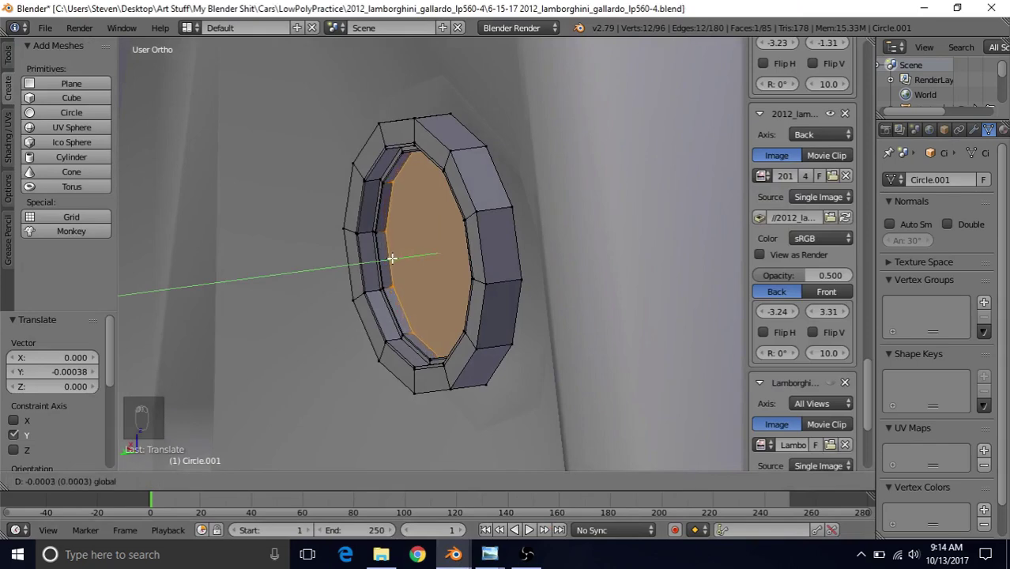
click(392, 258)
Step: Examine the finished lens's next ring and inset the deepened inner face of the working lens by about 0.0004
mouse_move(454, 555)
click(377, 456)
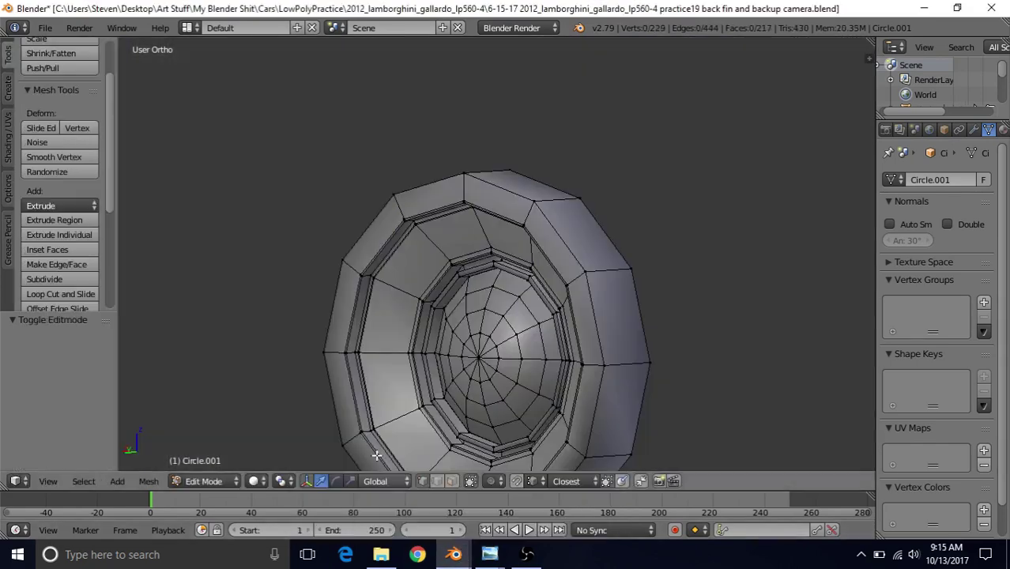
middle_drag(453, 343, 524, 341)
mouse_move(455, 555)
click(482, 500)
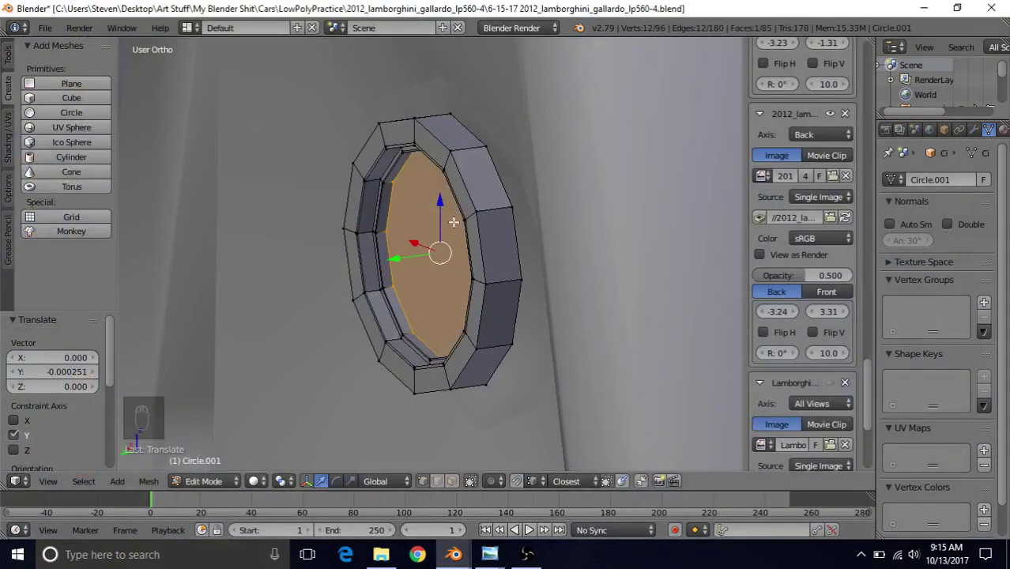
key(shift+KP_7)
key(i)
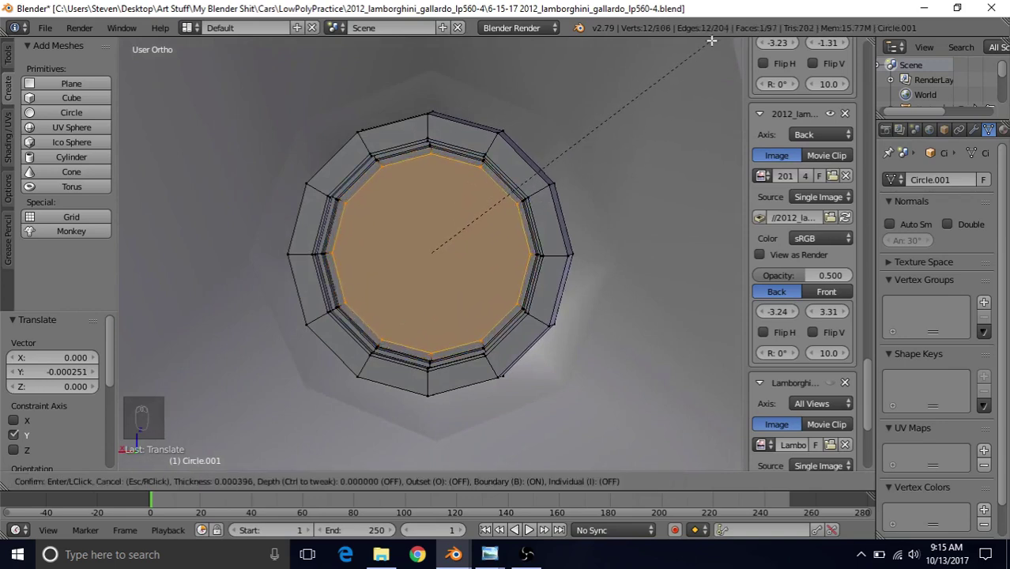
click(712, 39)
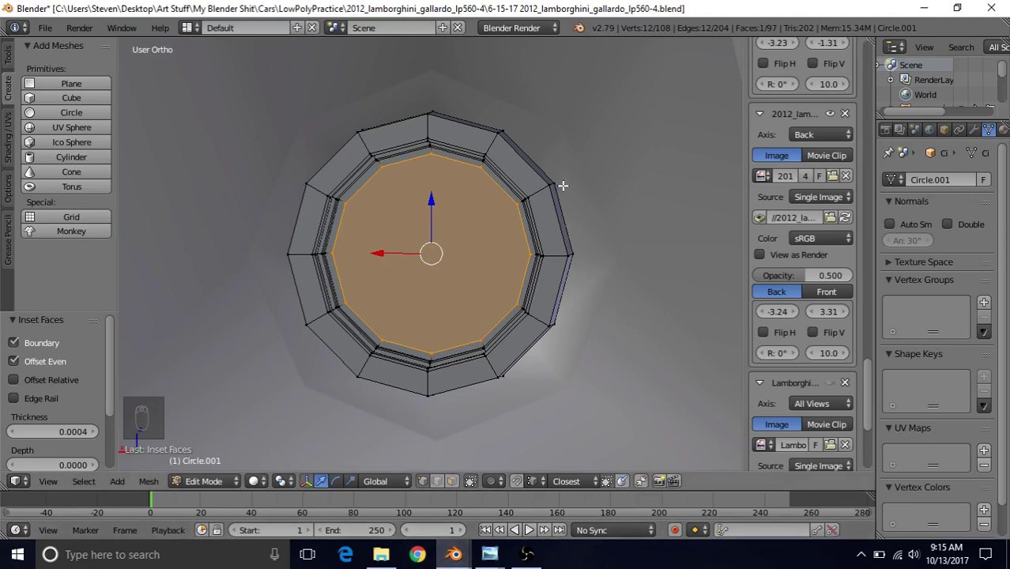
Step: Hide the central dome of the finished lens in the practice19 file and examine the rings around its opening
mouse_move(454, 554)
click(553, 506)
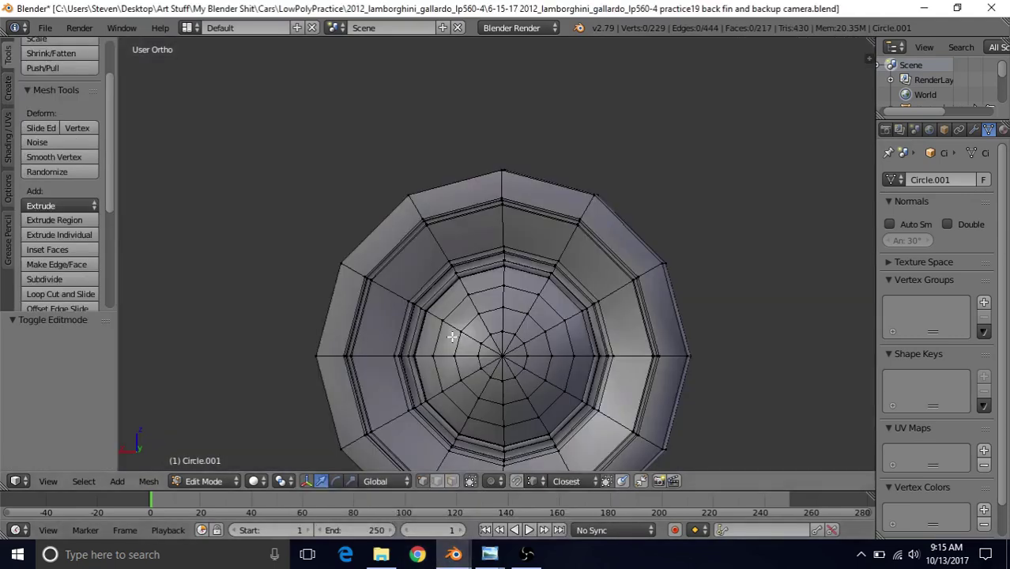
middle_drag(496, 324, 474, 373)
scroll(441, 278, up, 3)
scroll(462, 316, down, 3)
right_click(483, 381)
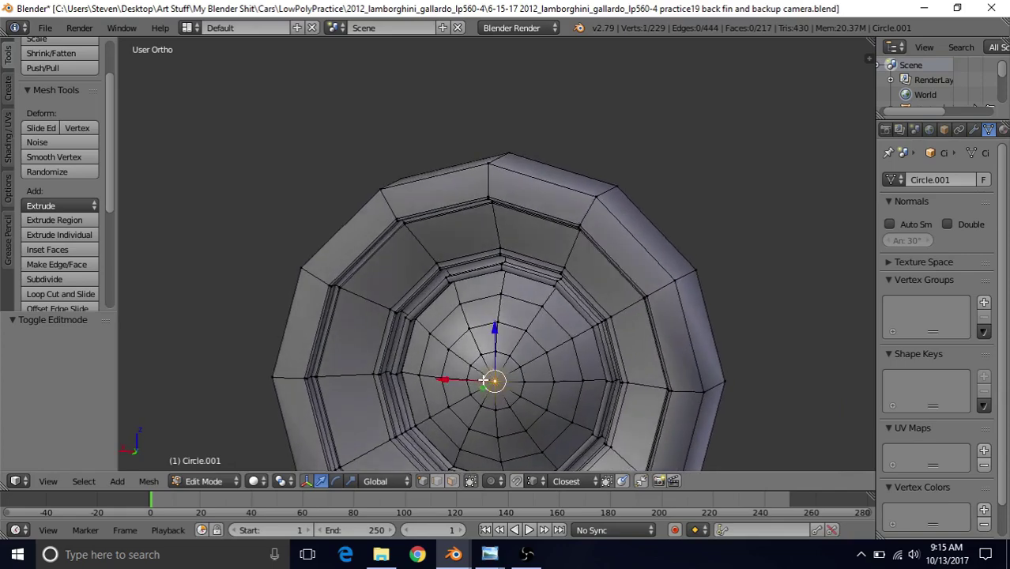
click(93, 484)
click(149, 223)
key(h)
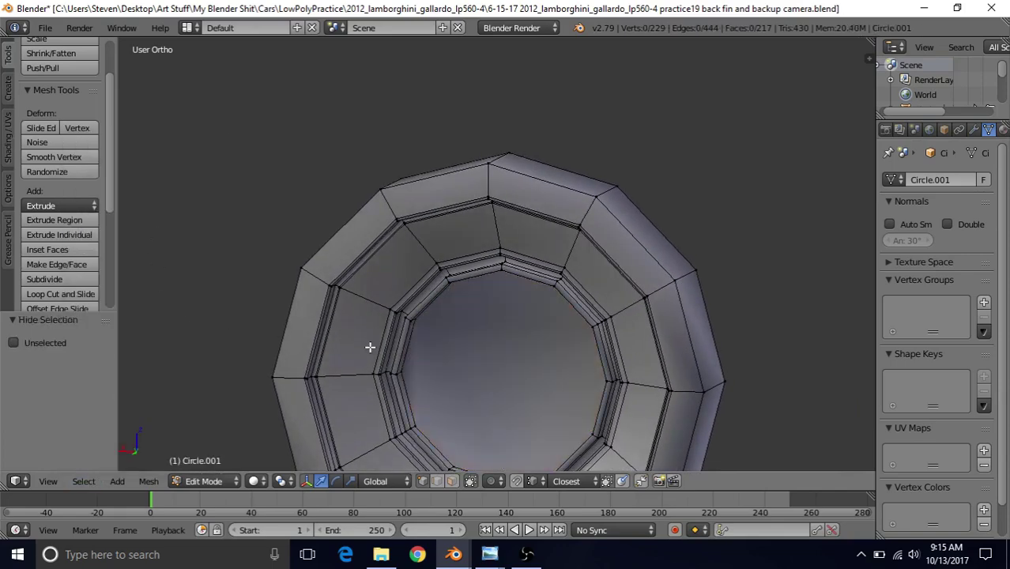
middle_drag(369, 347, 407, 336)
mouse_move(454, 555)
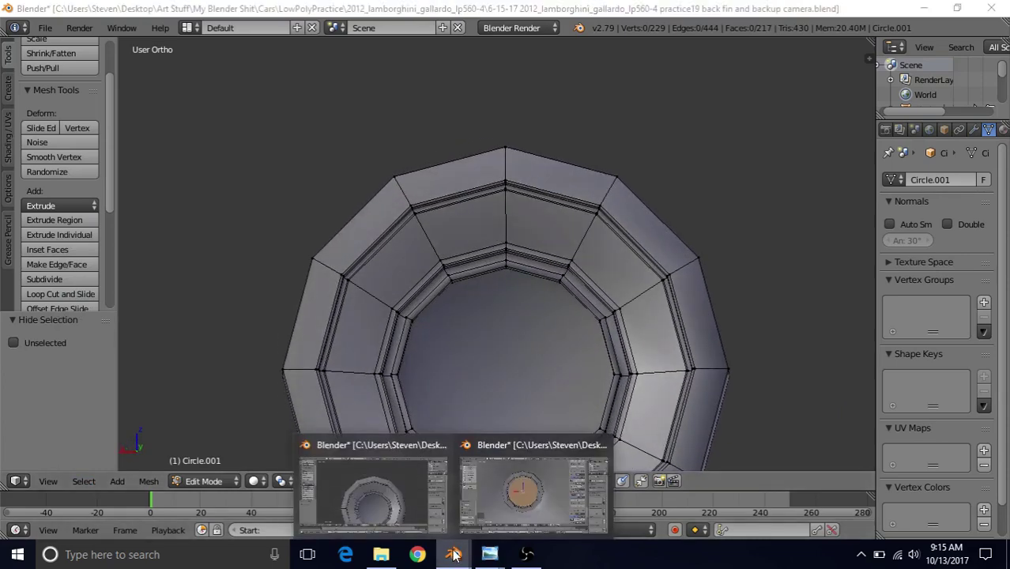
Step: Extrude the working lens's inner face, move it 0.00042 along Y, and nudge it another 0.000042 on the same axis
click(495, 506)
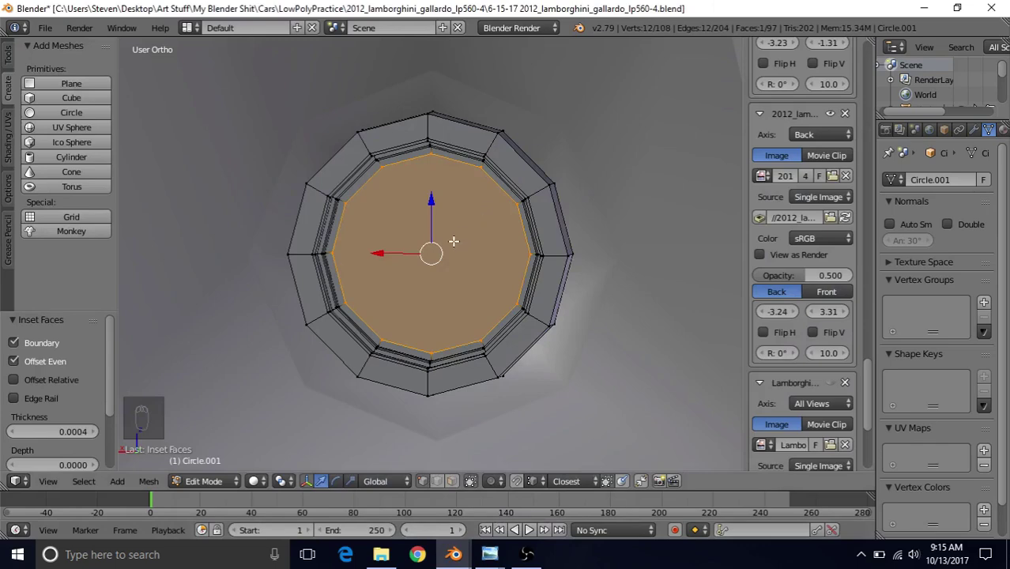
key(e)
middle_drag(453, 241, 387, 279)
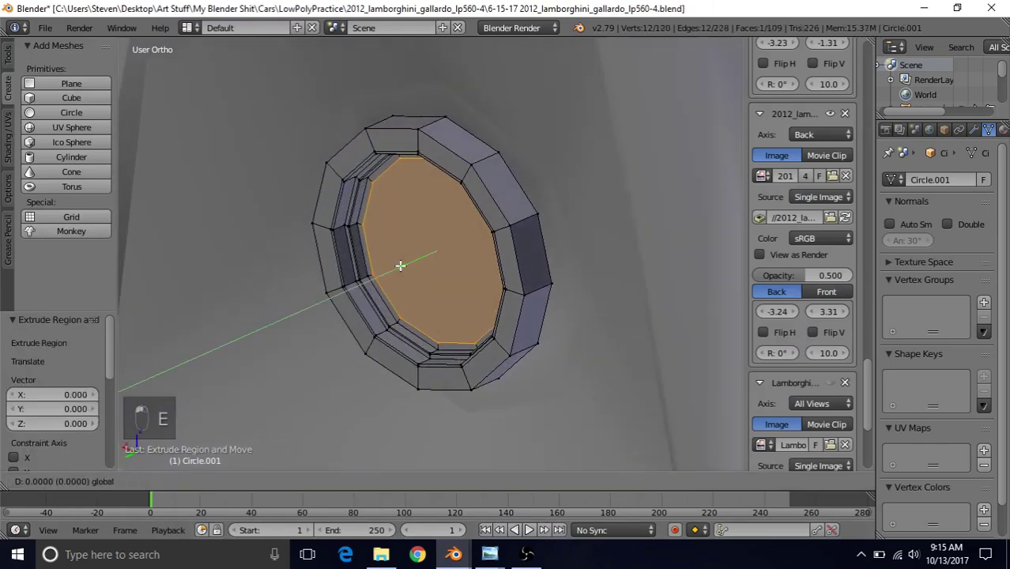
click(394, 266)
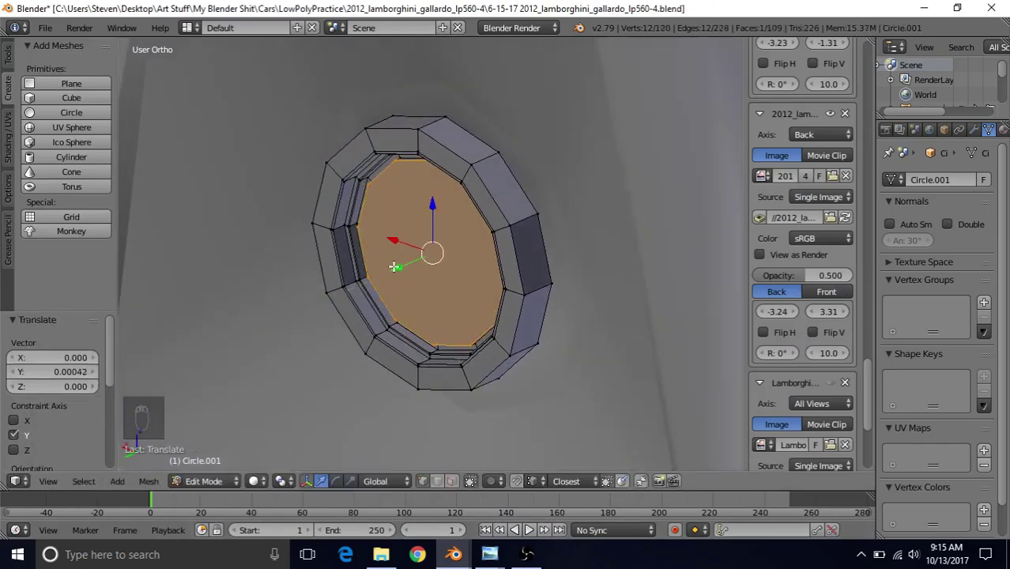
mouse_move(411, 261)
middle_down()
mouse_move(490, 203)
mouse_move(380, 252)
mouse_move(392, 256)
middle_up()
key(g)
key(y)
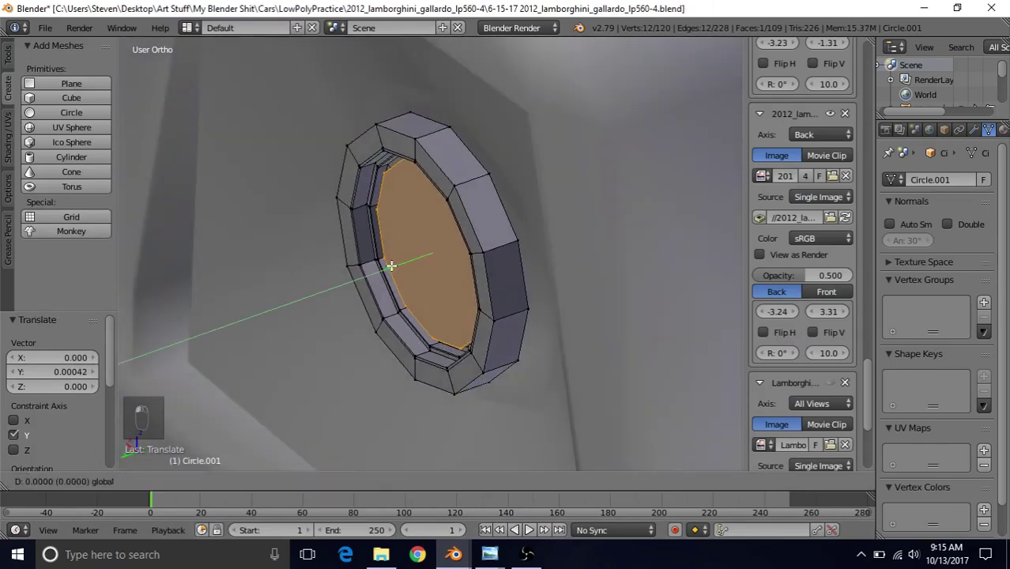
right_click(392, 267)
Step: Inset the raised inner face of the working lens by about 0.0003 and switch to the practice19 file to compare
middle_drag(396, 265, 485, 205)
key(i)
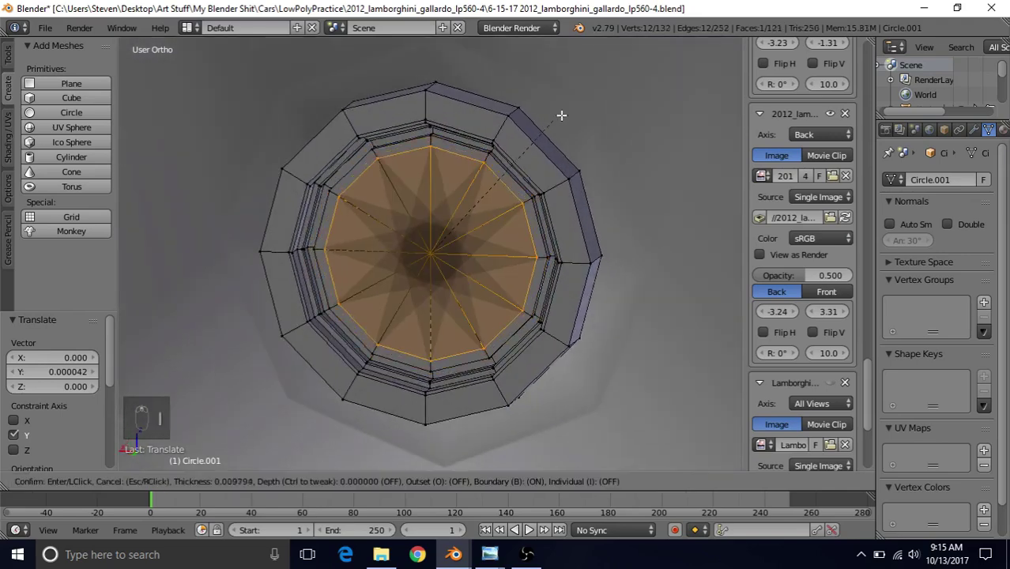
click(147, 41)
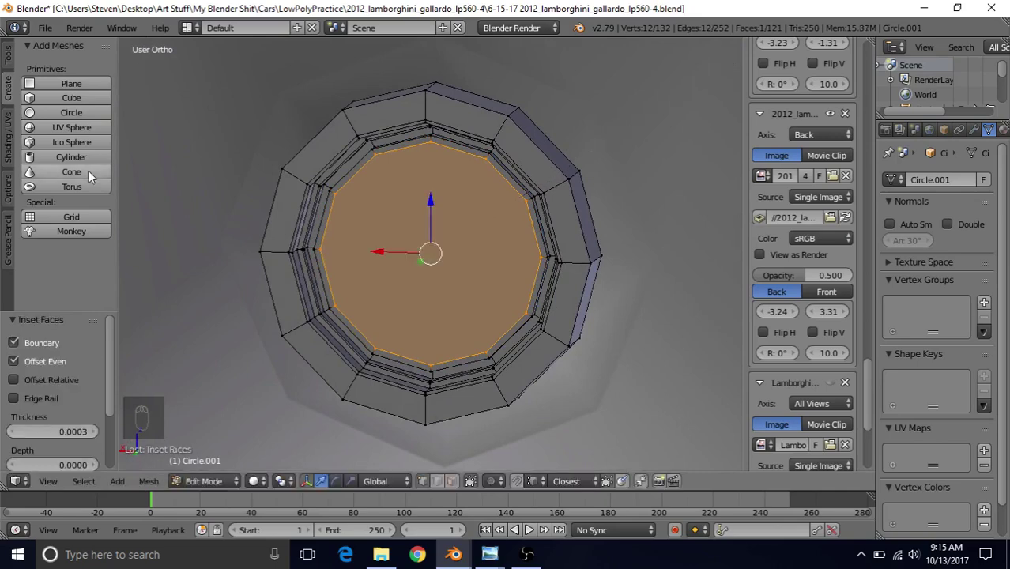
mouse_move(454, 553)
click(403, 528)
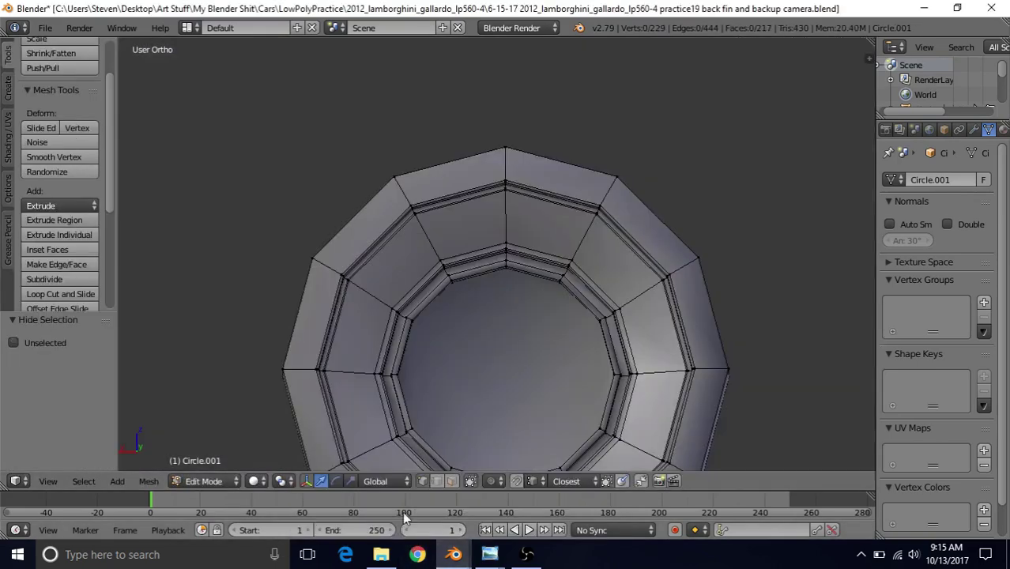
Step: Examine the innermost ring of the practice19 lens at an angle, select its inner face, and return to the working file
middle_drag(474, 399, 411, 443)
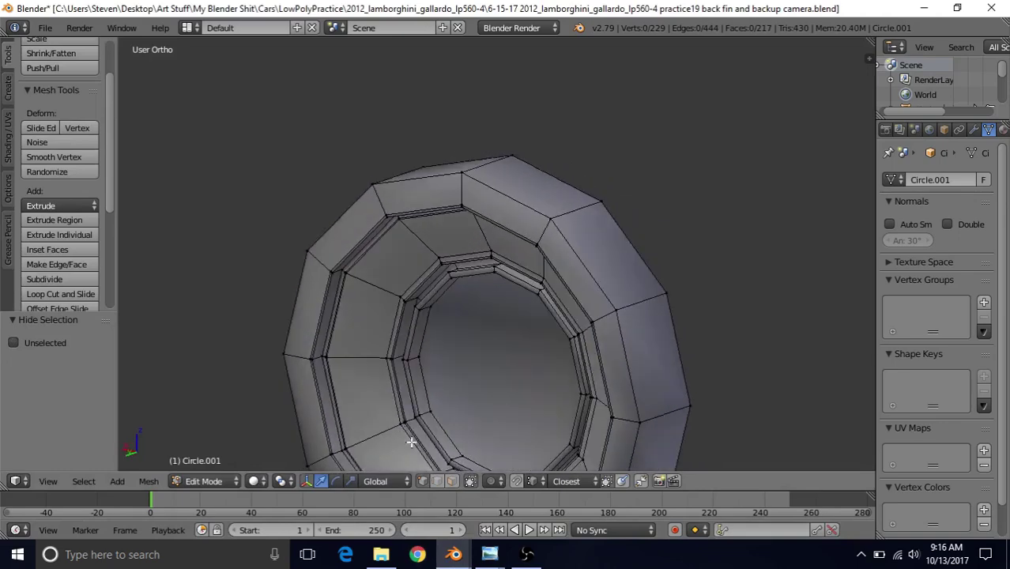
click(451, 481)
right_click(478, 433)
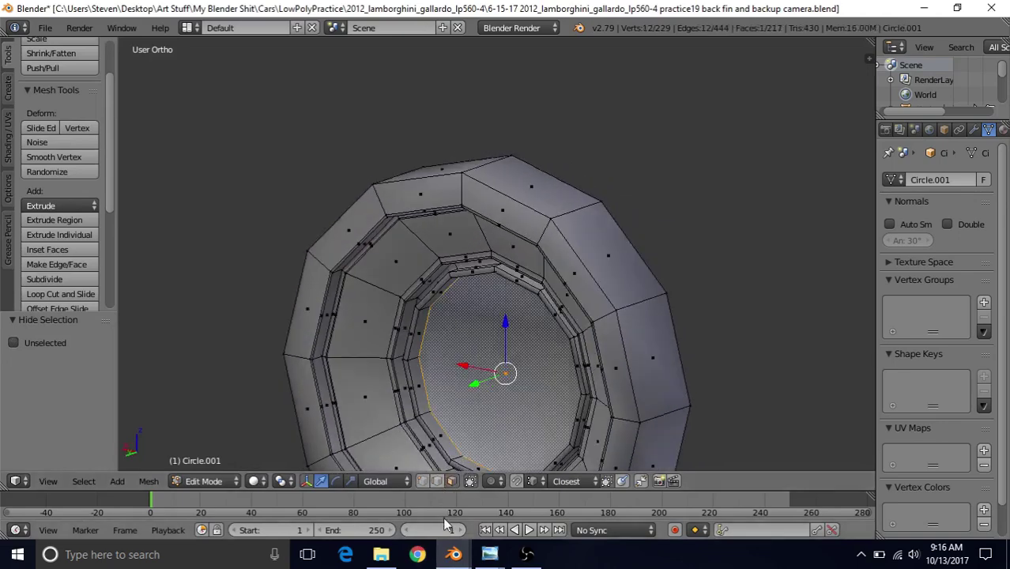
mouse_move(454, 554)
click(487, 509)
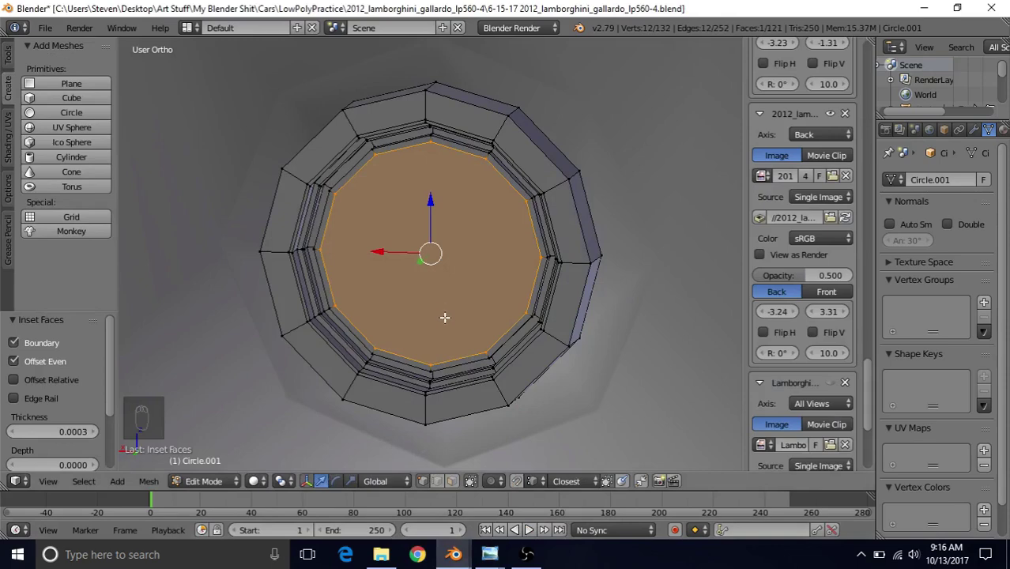
Step: Extrude the inner face of the working lens and move it -0.000332 along Y
key(e)
right_click(412, 325)
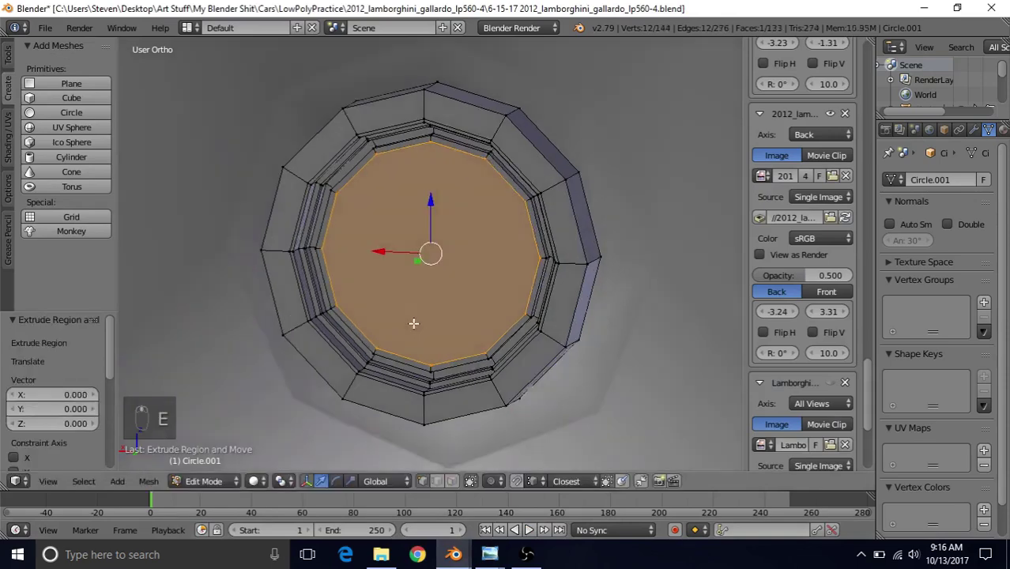
middle_drag(412, 325, 377, 326)
key(e)
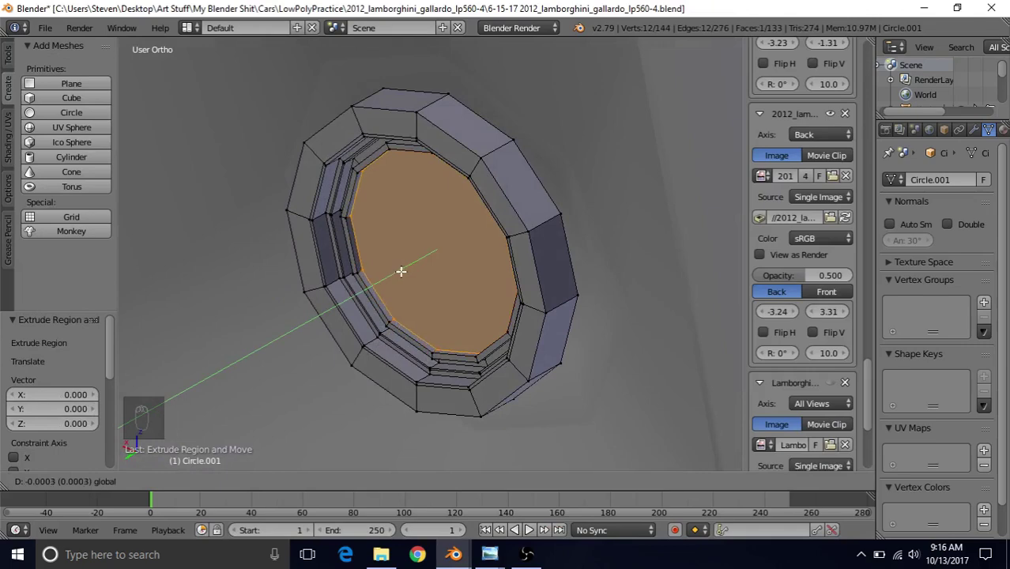
right_click(401, 271)
Step: Compare the recess depth with the practice19 lens and adjust the working lens's inner face slightly along Y
mouse_move(454, 554)
click(533, 498)
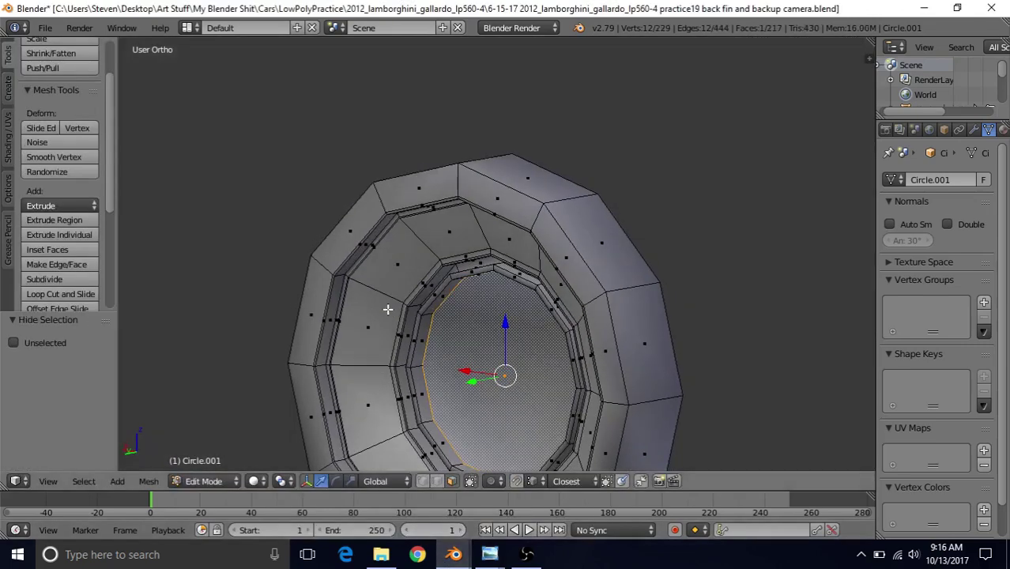
click(371, 498)
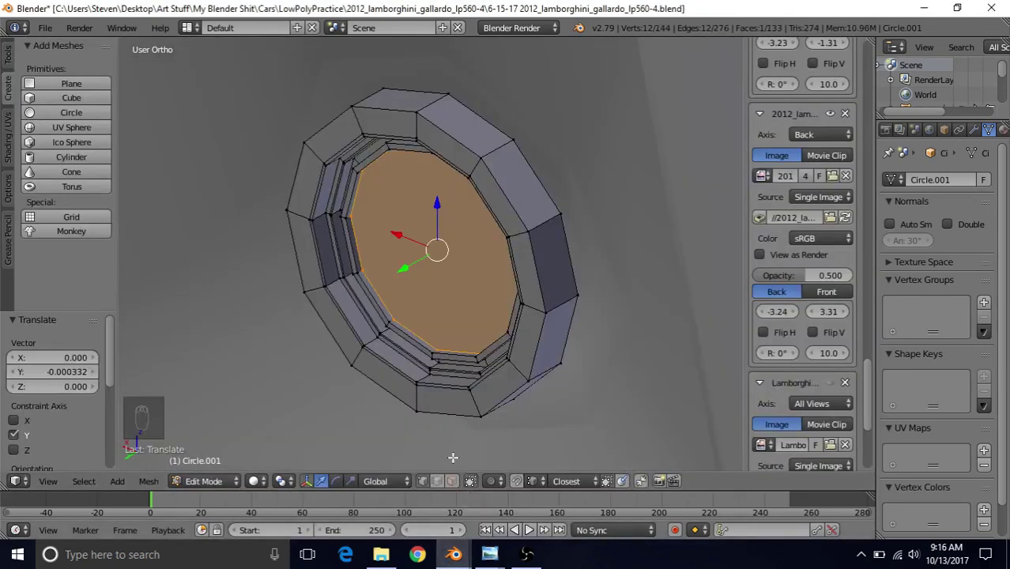
key(g)
key(y)
click(403, 273)
Step: Leave mesh editing, shade the working lens smooth, and inspect it in the camera housing
key(Tab)
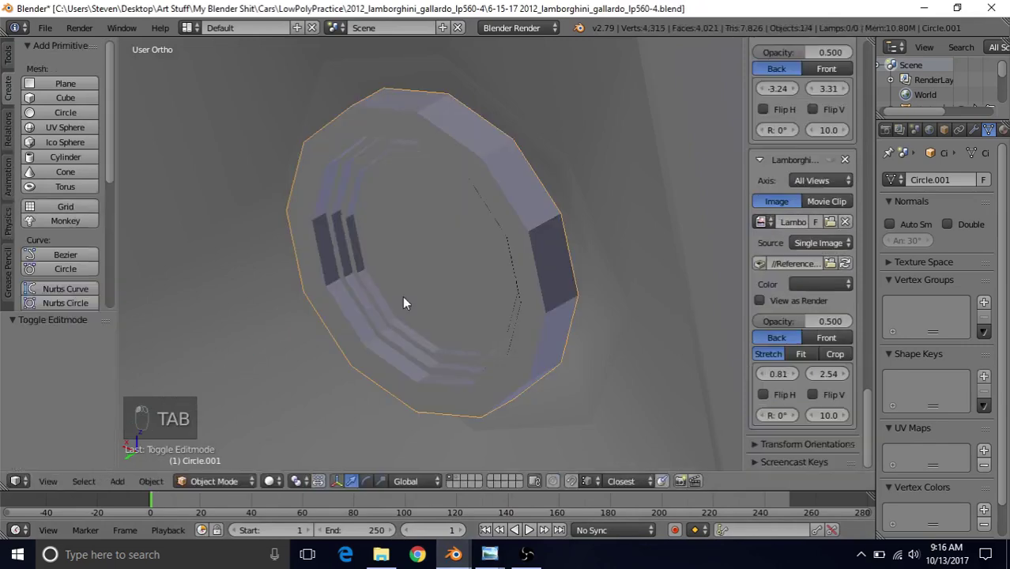
scroll(402, 296, down, 5)
middle_drag(476, 222, 535, 204)
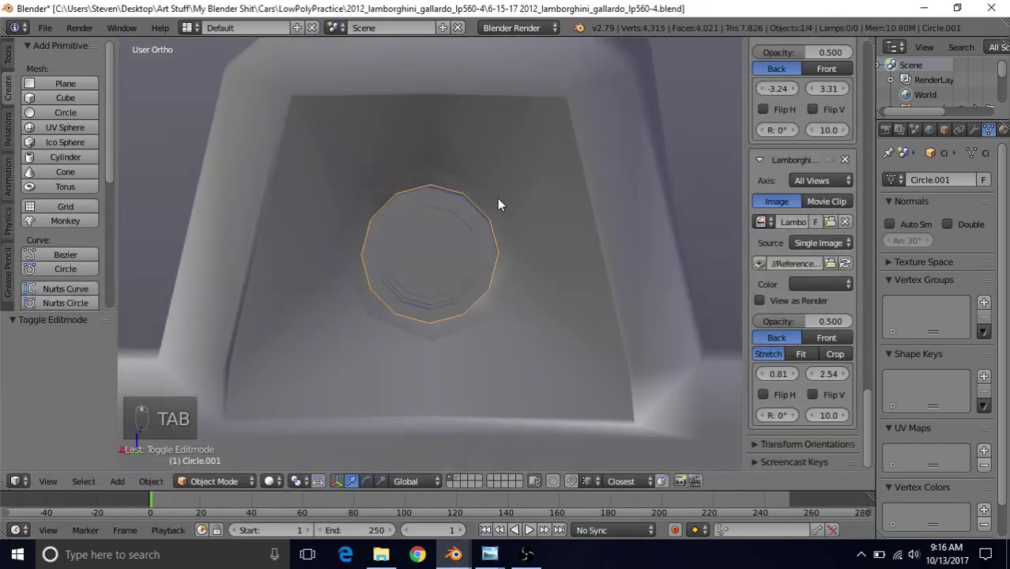
click(7, 63)
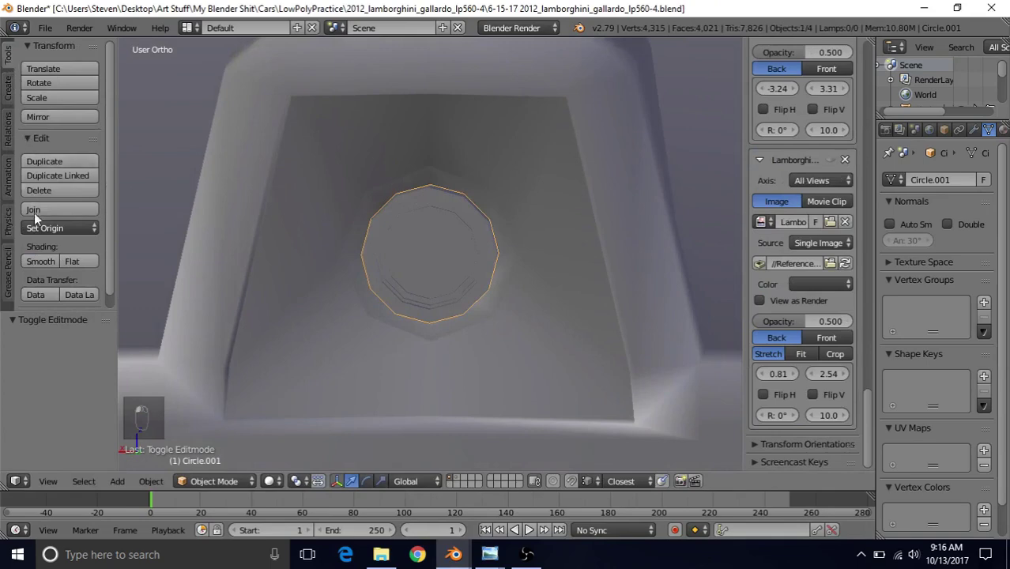
click(34, 263)
scroll(353, 267, down, 3)
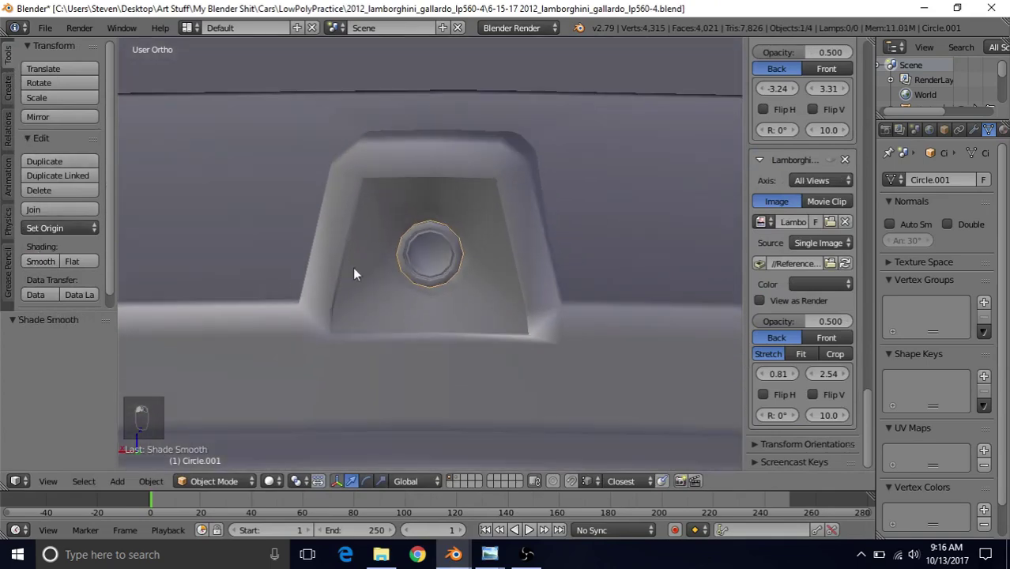
middle_drag(353, 266, 407, 232)
scroll(407, 232, up, 6)
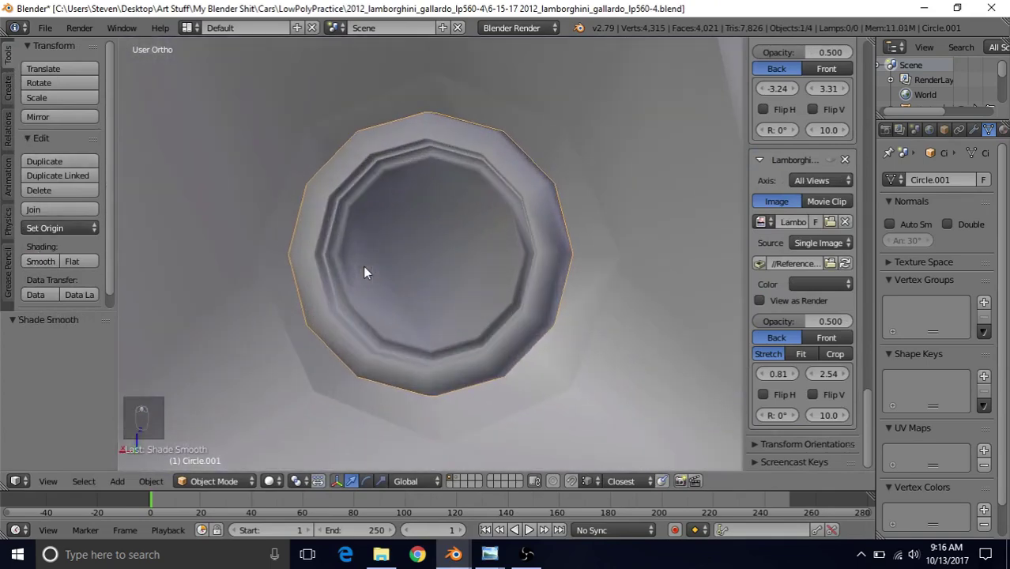
mouse_move(363, 265)
middle_down()
mouse_move(359, 237)
mouse_move(316, 237)
mouse_move(346, 253)
middle_up()
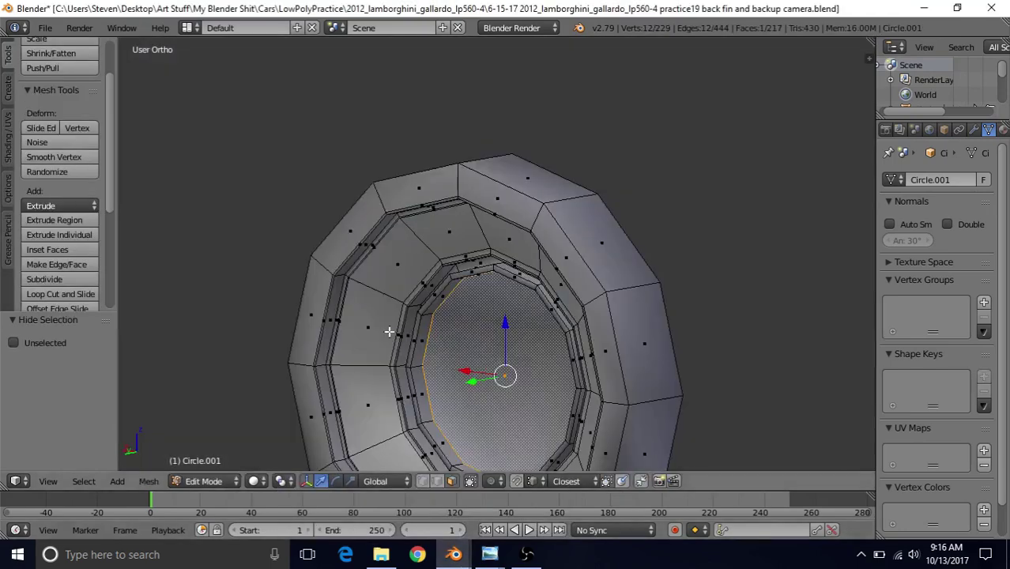
Step: Examine the smooth-shaded practice19 lens with its central dome from several angles and return to the working file
key(Tab)
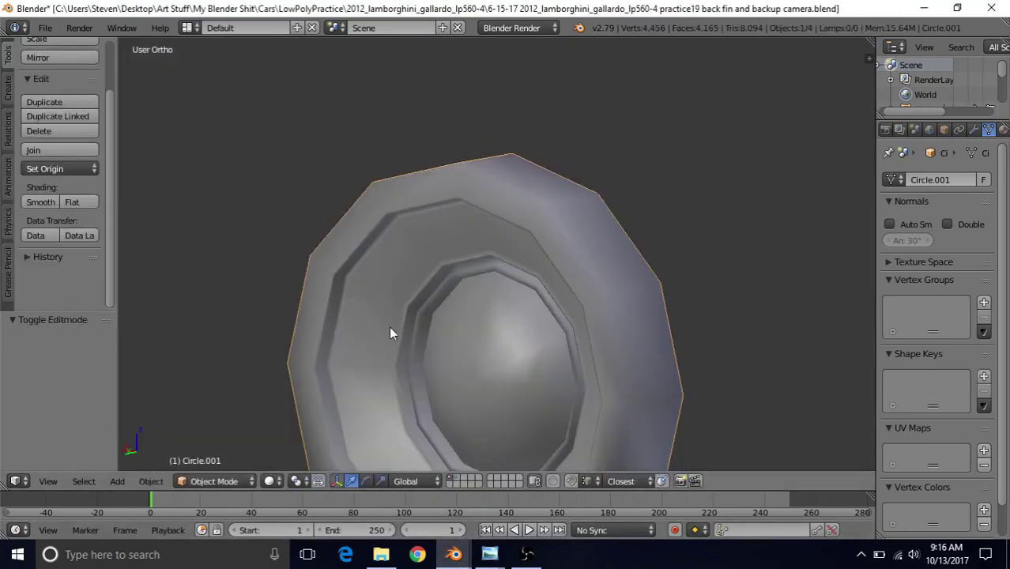
scroll(389, 326, down, 2)
middle_drag(389, 326, 517, 285)
scroll(479, 320, down, 3)
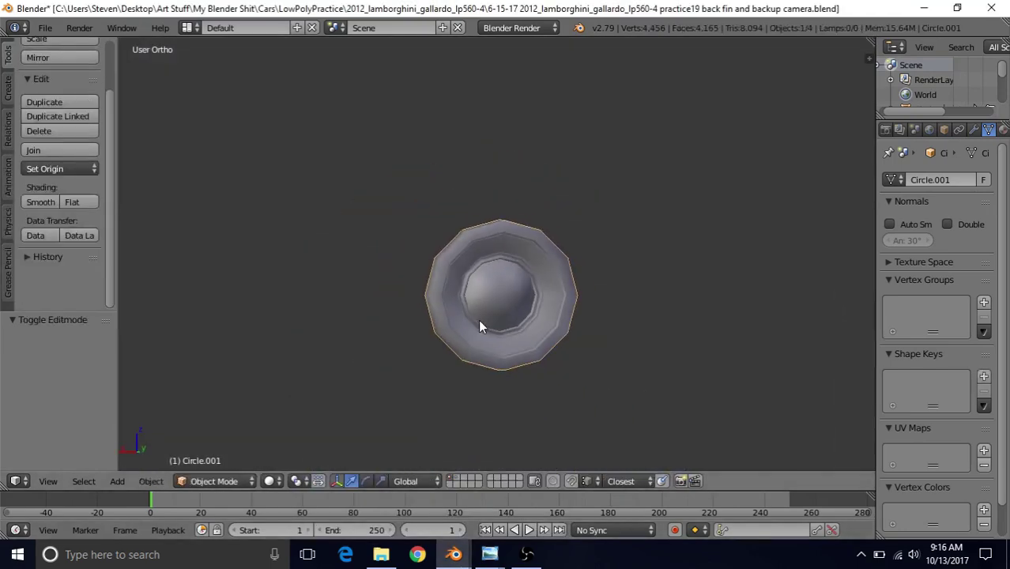
middle_drag(480, 322, 444, 333)
scroll(445, 333, up, 4)
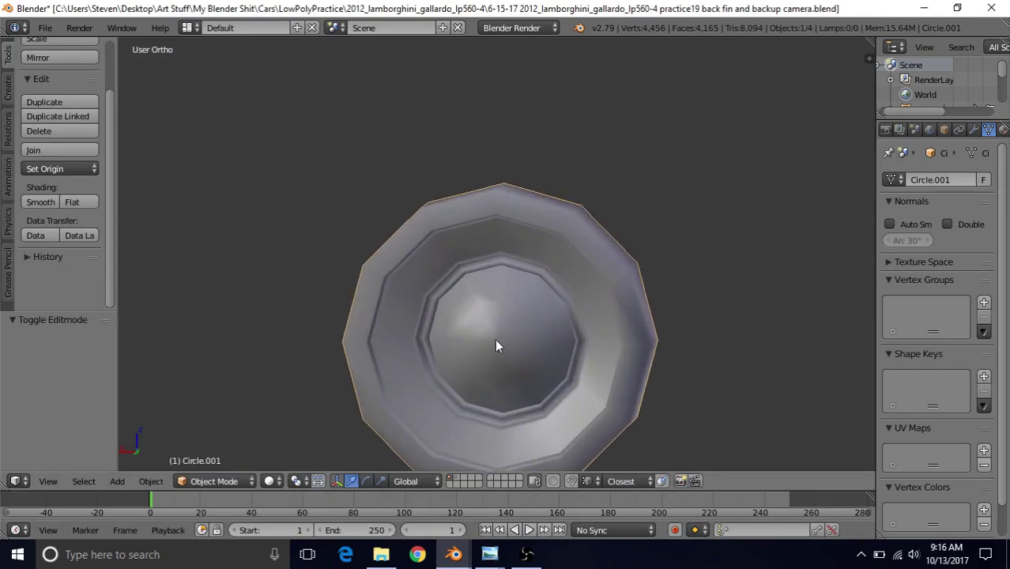
scroll(495, 347, down, 3)
click(454, 554)
click(472, 522)
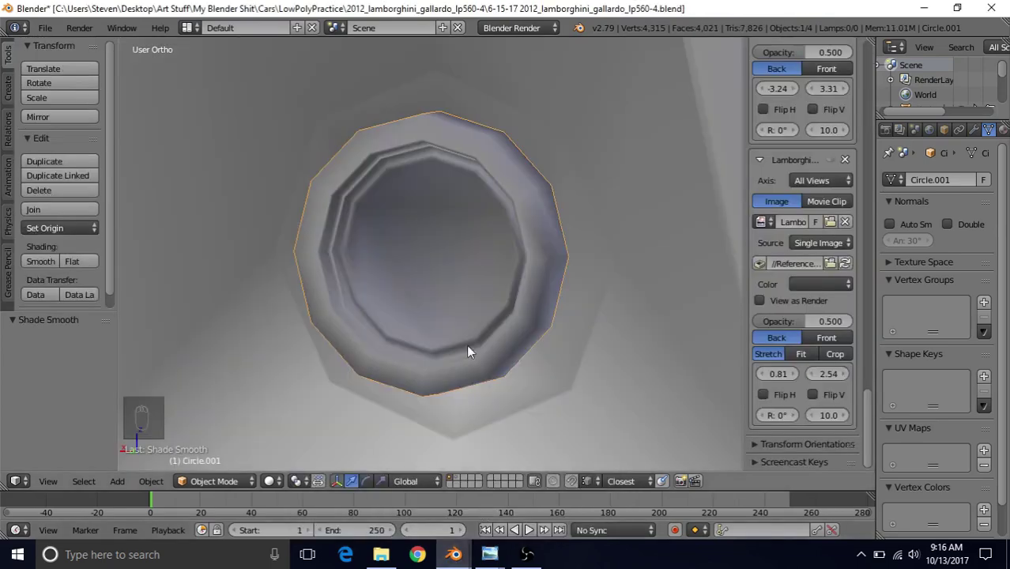
Step: Add a UV sphere with 12 segments and 16 rings to the working lens's mesh
key(Tab)
scroll(453, 228, down, 5)
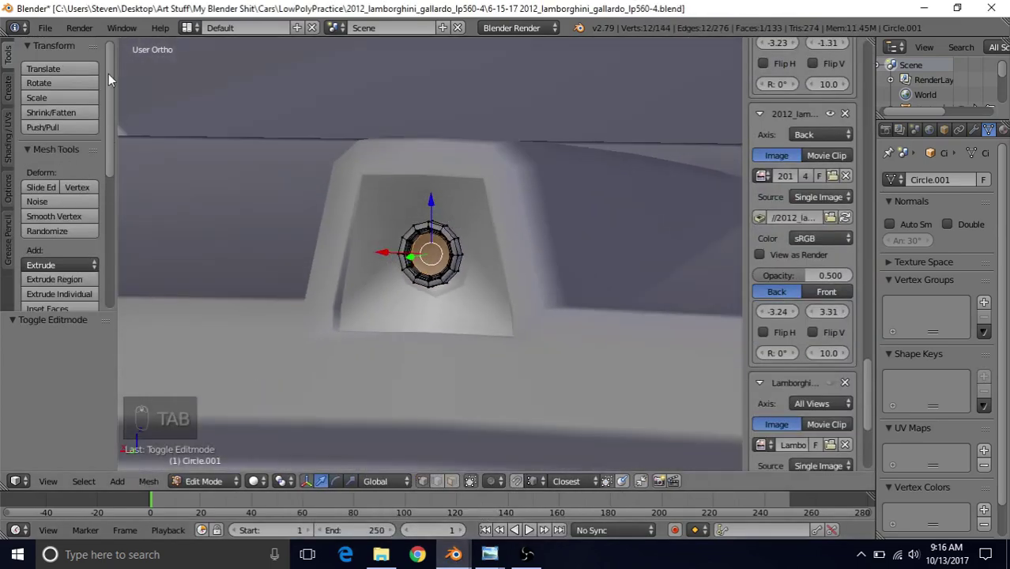
click(9, 87)
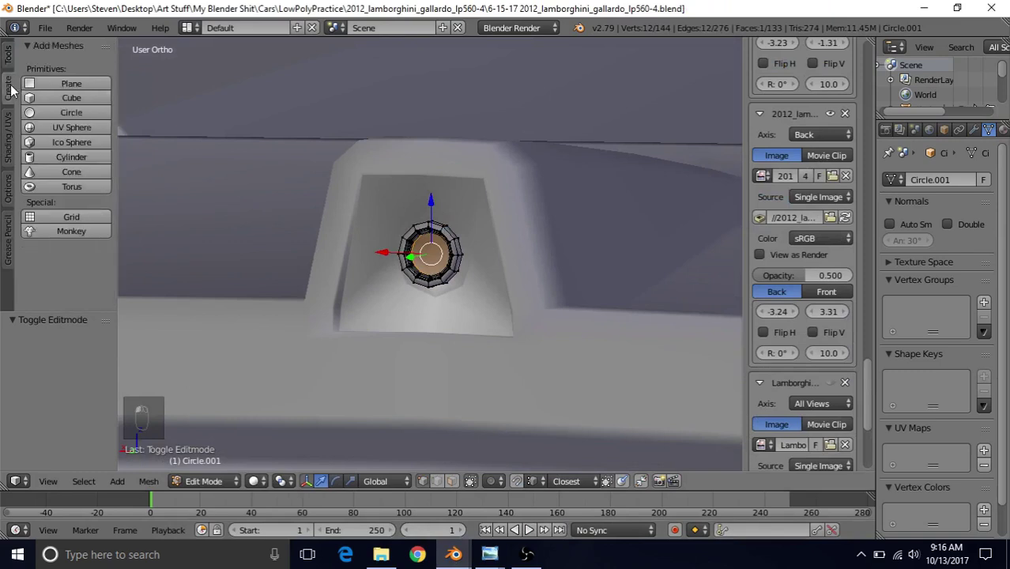
click(67, 128)
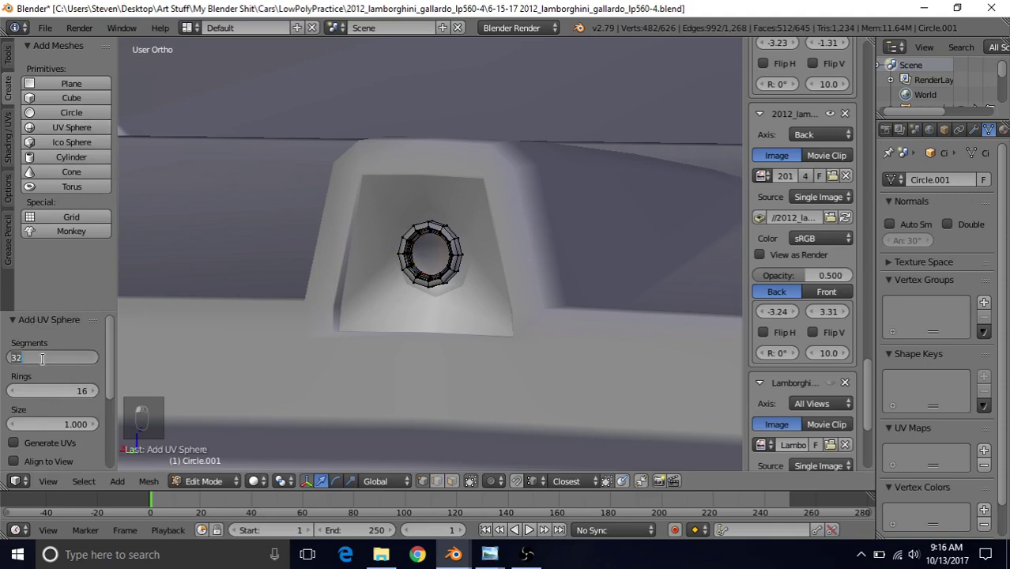
key(Return)
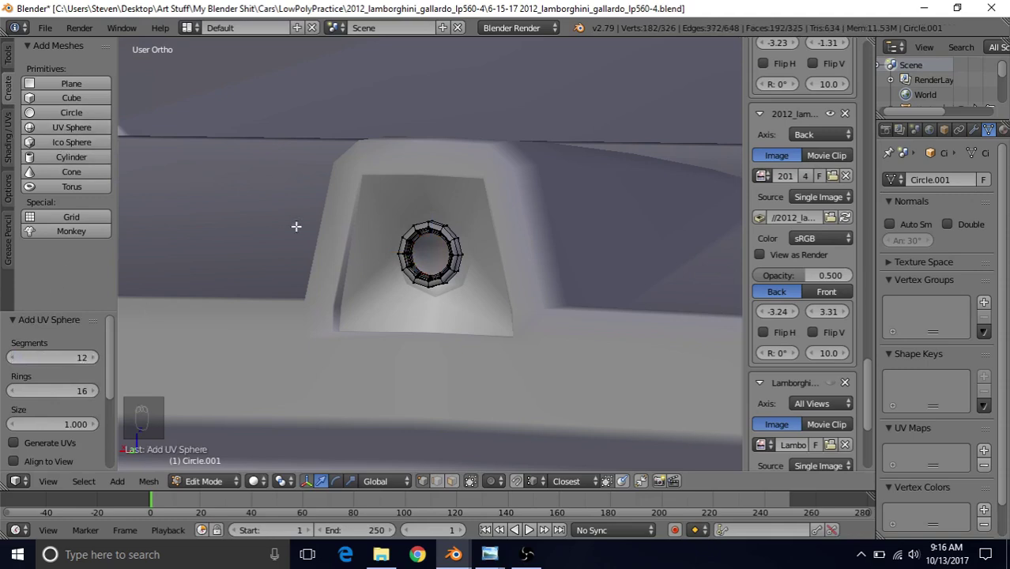
Step: Move the sphere along Y to just behind the car's rear and scale it to 0.242
scroll(385, 299, down, 6)
scroll(391, 276, down, 5)
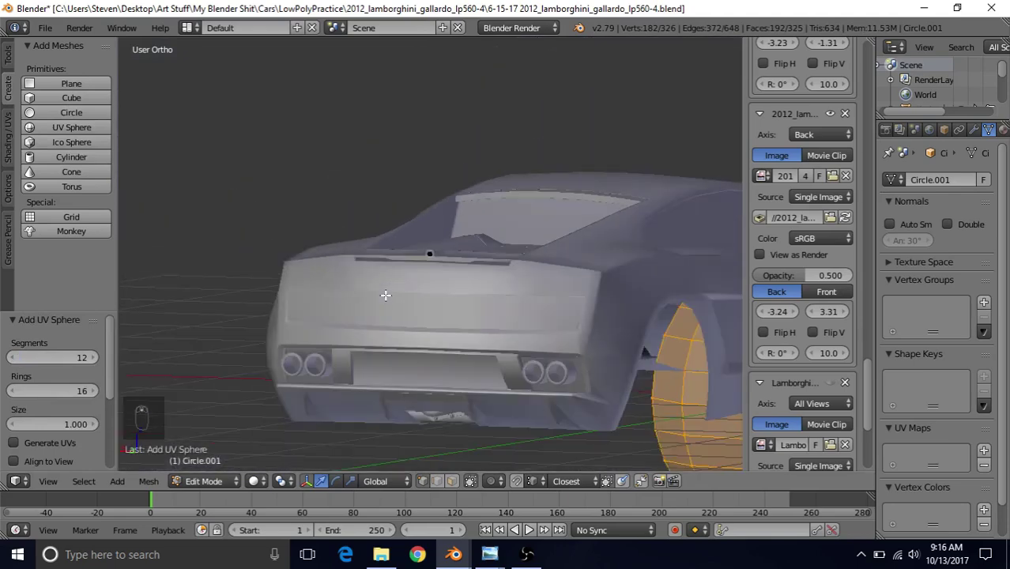
middle_drag(418, 255, 532, 271)
scroll(439, 255, down, 2)
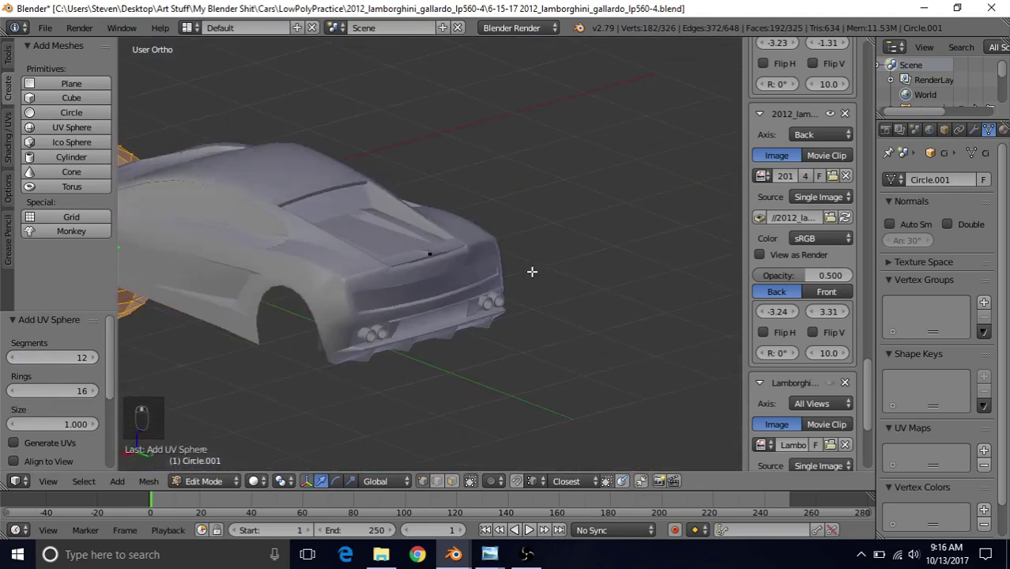
scroll(381, 257, down, 3)
key(g)
key(y)
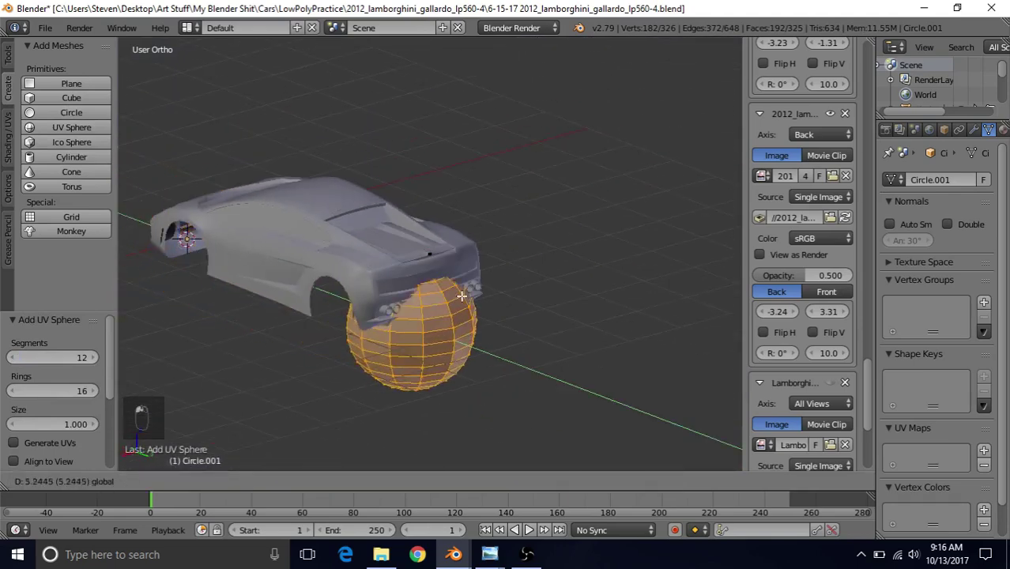
click(490, 304)
key(s)
click(453, 289)
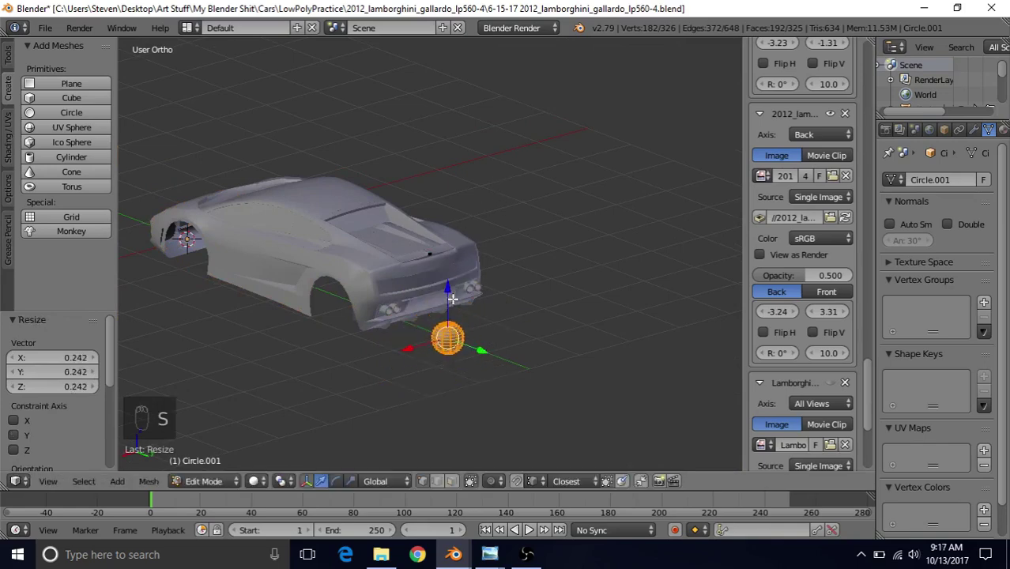
Step: Rotate the sphere 90° about the X axis so that its pole faces rearward
scroll(453, 301, up, 3)
middle_drag(453, 300, 467, 289)
scroll(474, 285, up, 2)
text(r)
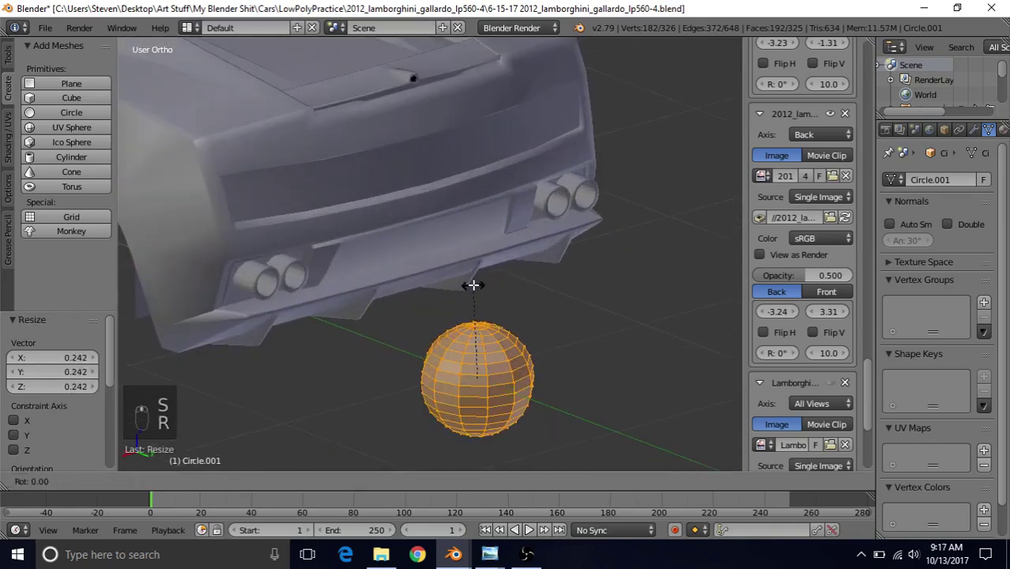
text(x90)
key(Return)
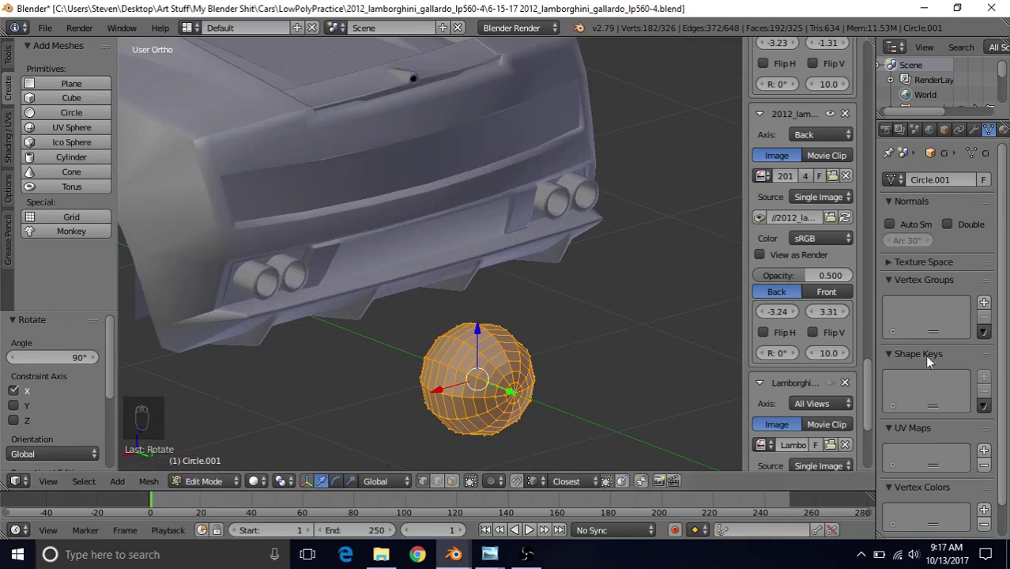
Step: Raise the sphere along Z toward the backup camera's height and move it -0.466 along Y
key(g)
key(z)
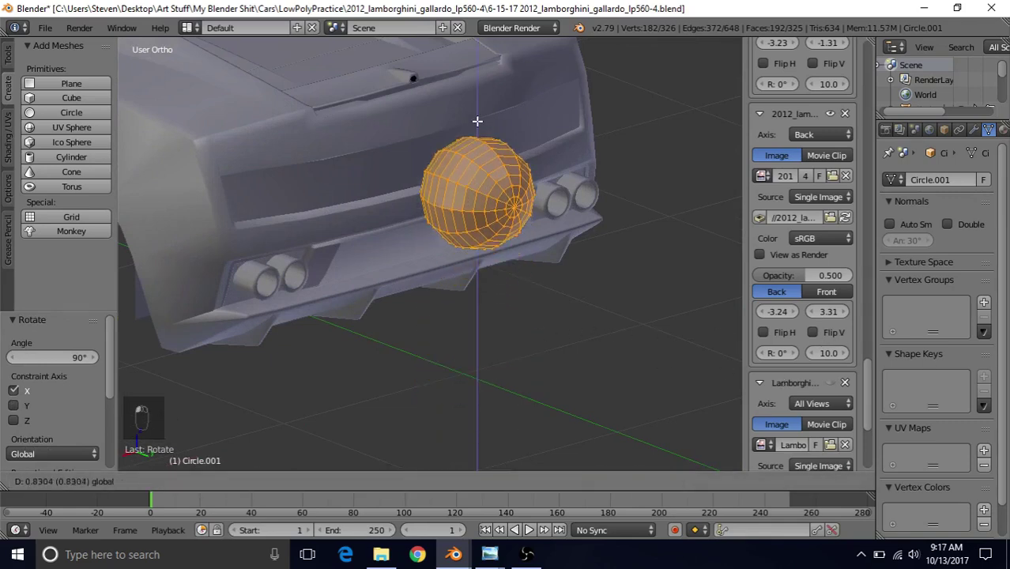
click(474, 93)
key(g)
key(y)
click(446, 89)
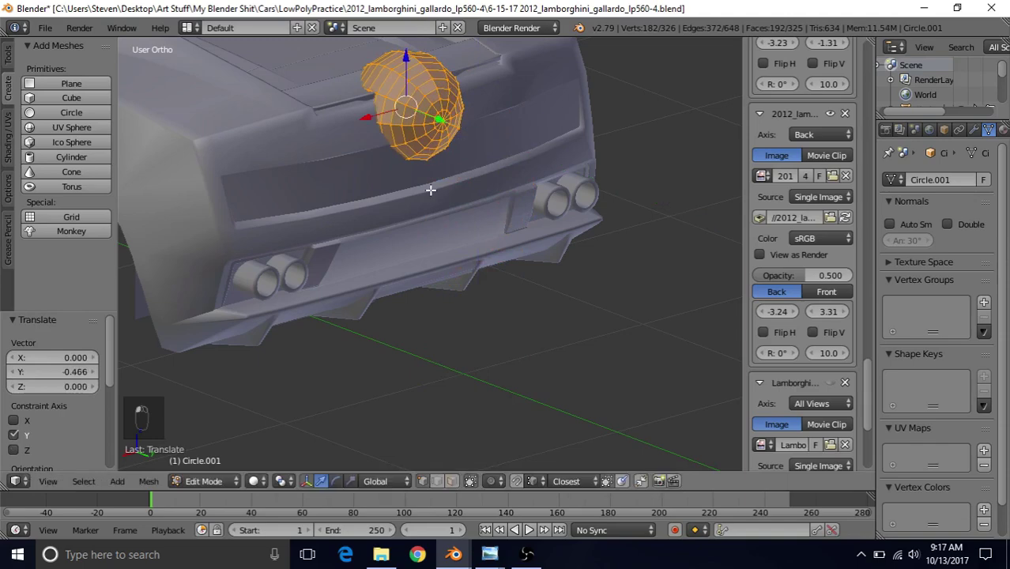
Step: Centre the sphere on the car by setting its median X to 0 in local and global coordinates
key(KP_Decimal)
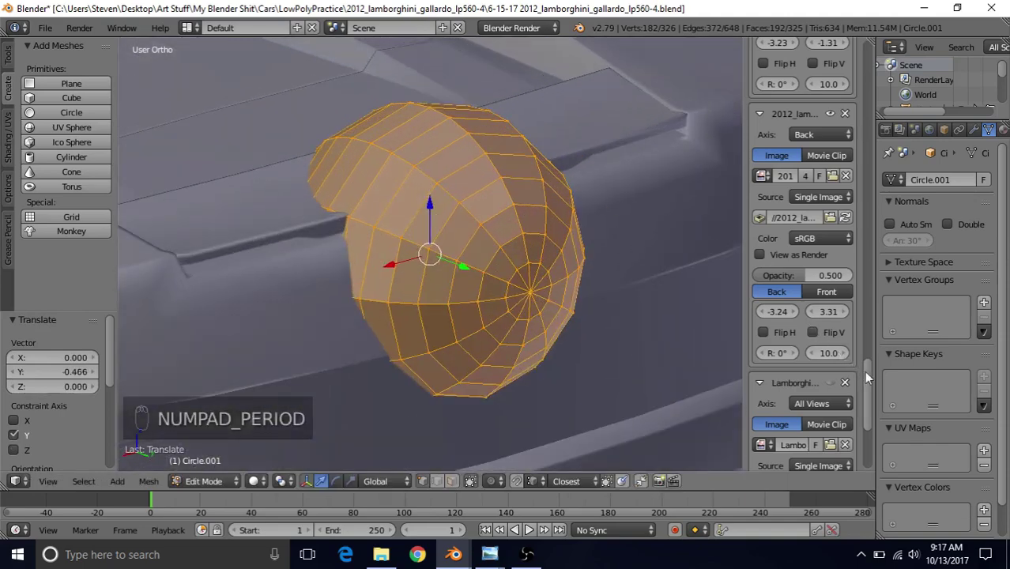
drag(866, 371, 870, 56)
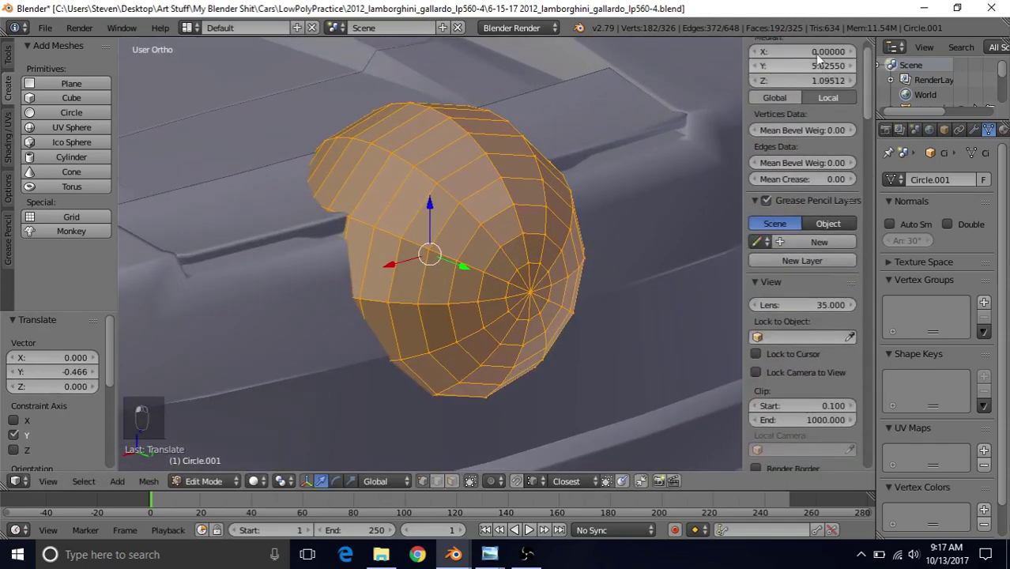
text(0)
key(Return)
click(792, 97)
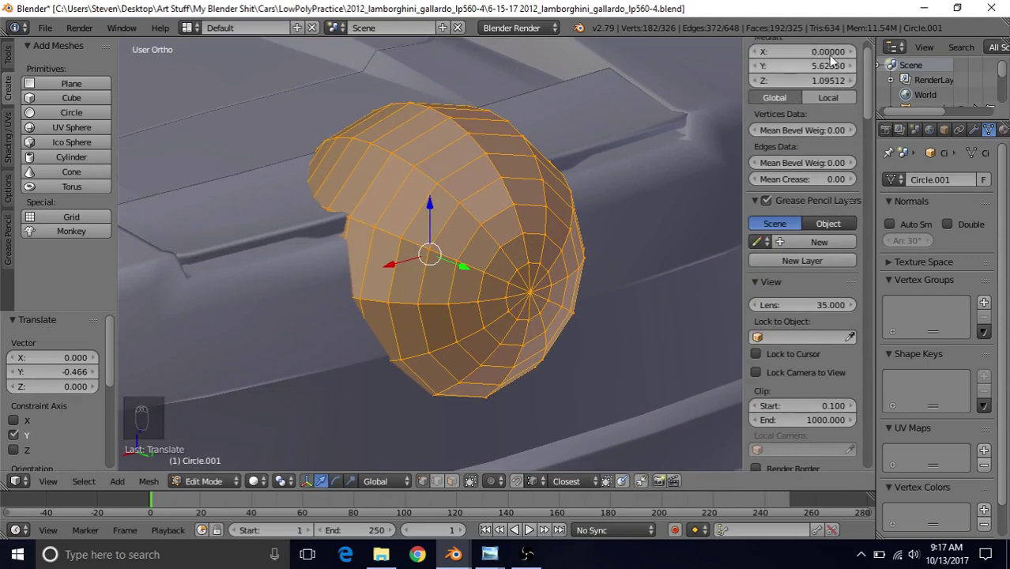
click(819, 53)
text(0)
key(Return)
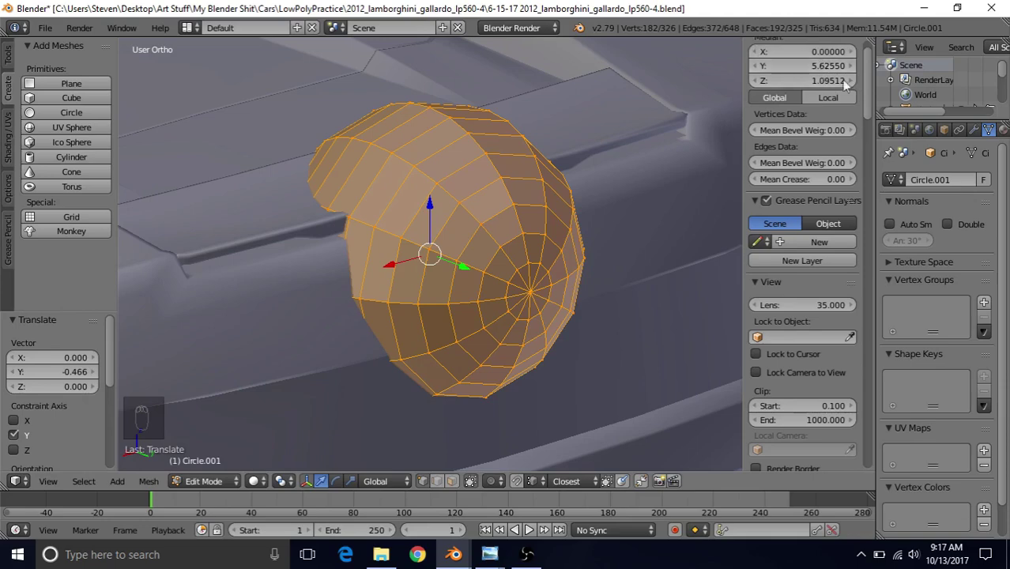
drag(870, 98, 873, 458)
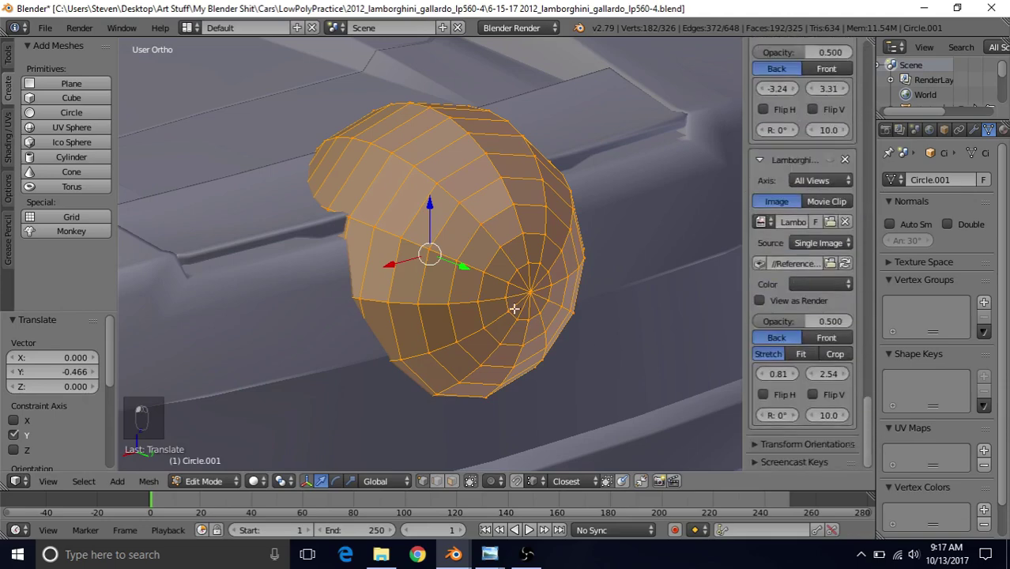
Step: Scale the sphere to 0.376, raise it along Z to the backup camera housing, and scale it by a further 0.586
middle_drag(456, 263, 410, 247)
key(s)
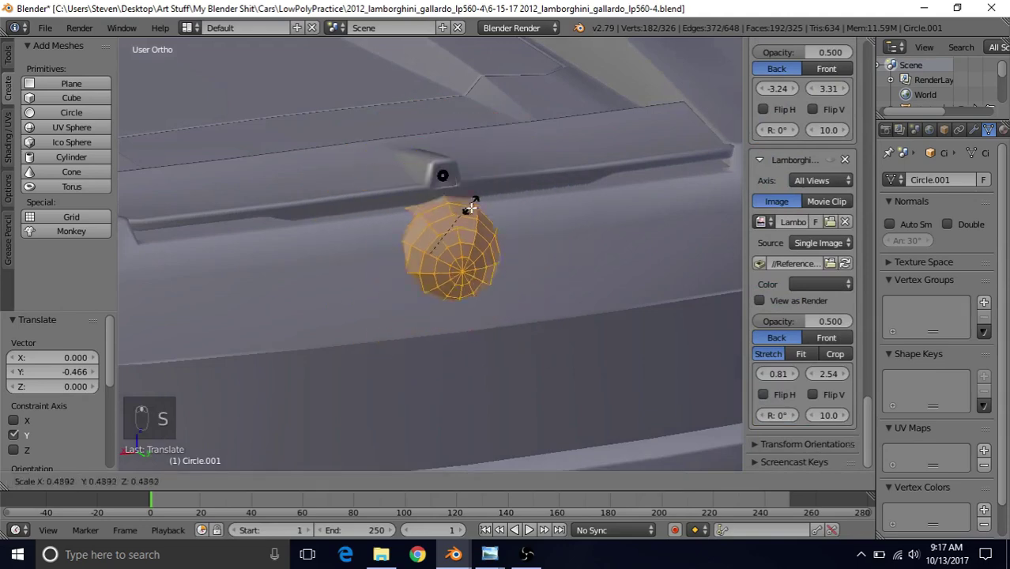
click(470, 222)
key(ctrl+z)
key(g)
key(z)
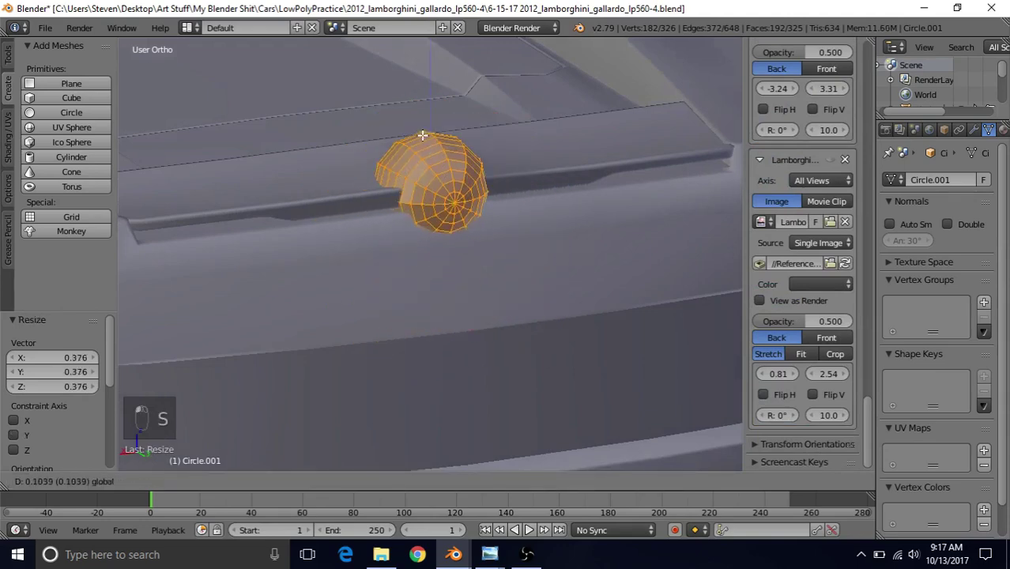
click(479, 107)
key(s)
click(458, 138)
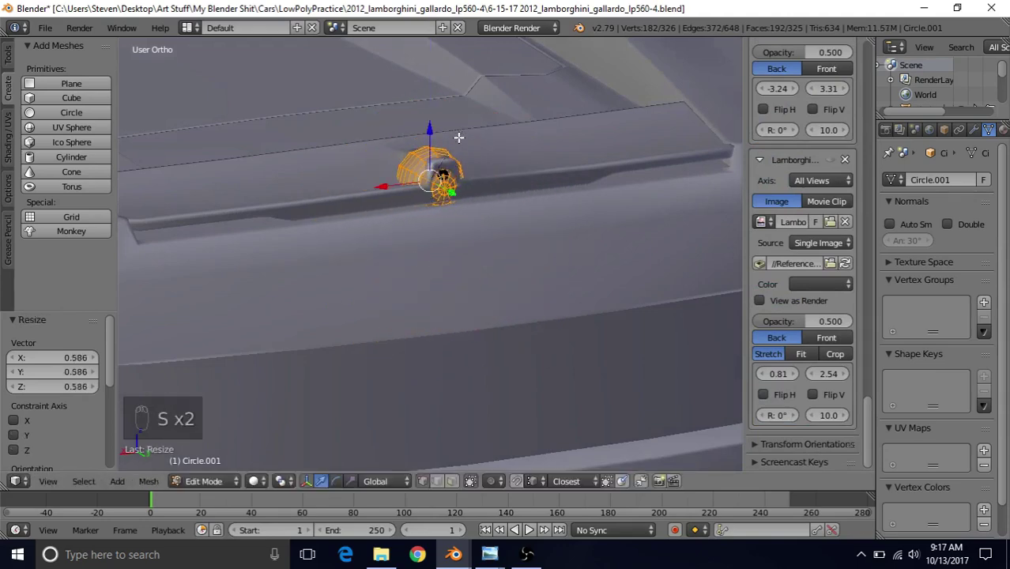
Step: Move the sphere 0.066 up along Z so that it clears the backup camera housing
key(KP_Decimal)
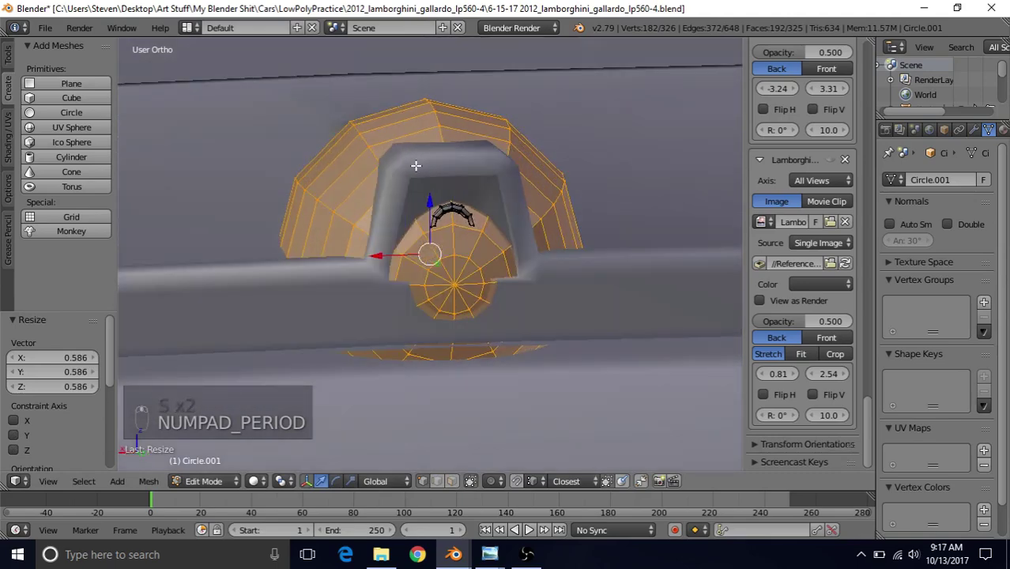
key(z)
key(z)
scroll(415, 167, down, 5)
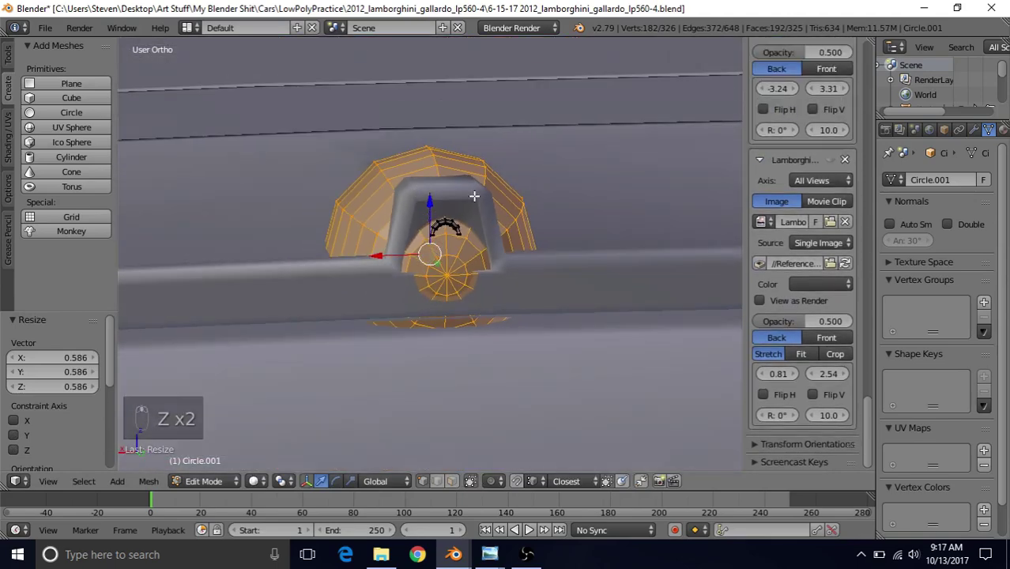
middle_drag(476, 200, 444, 230)
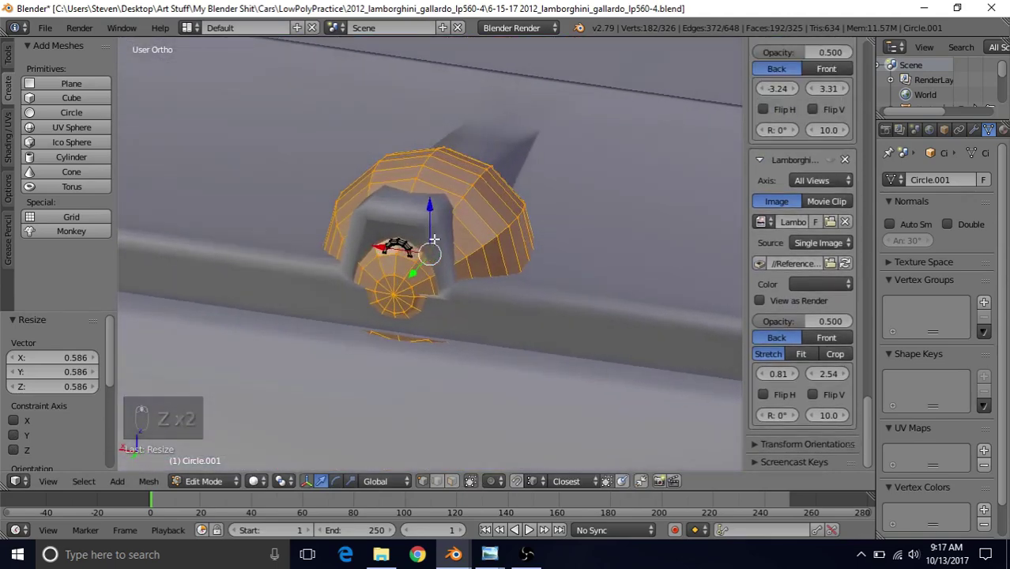
drag(429, 216, 421, 100)
middle_drag(415, 161, 402, 150)
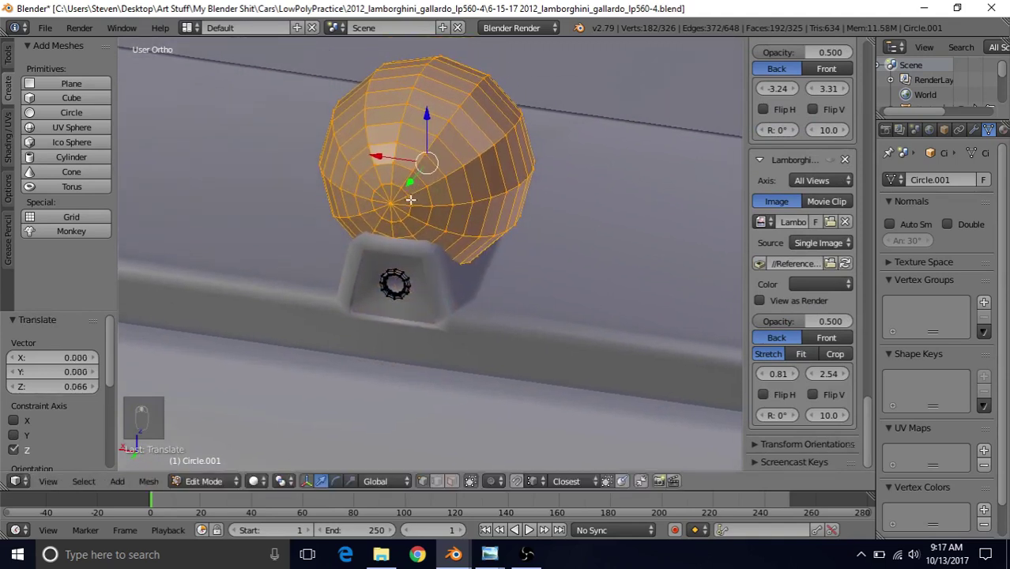
Step: Hide an edge loop around the sphere's rear-facing cap and delete the vertices of the larger linked portion in front of it
alt+right_click(419, 132)
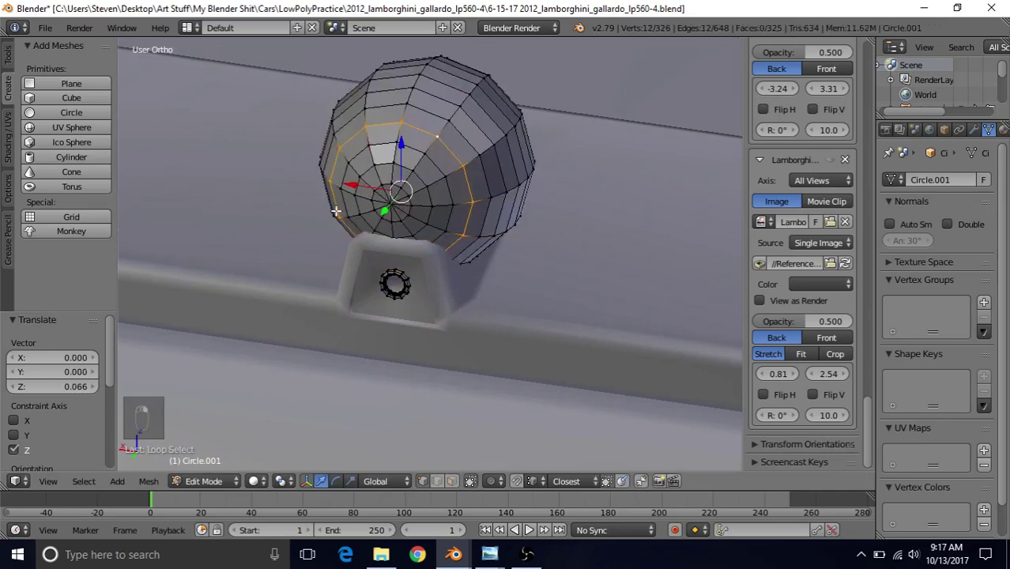
key(h)
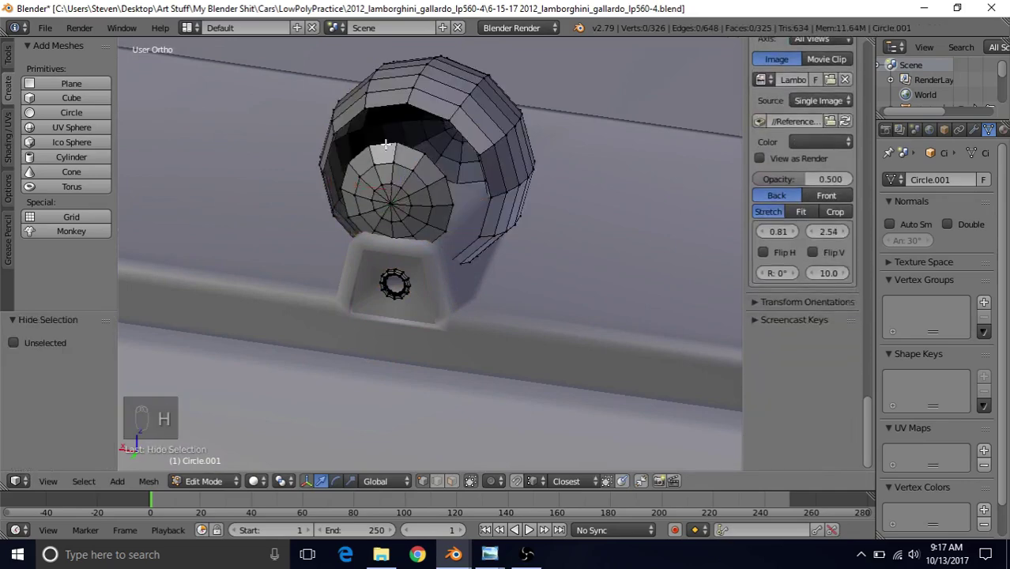
right_click(470, 96)
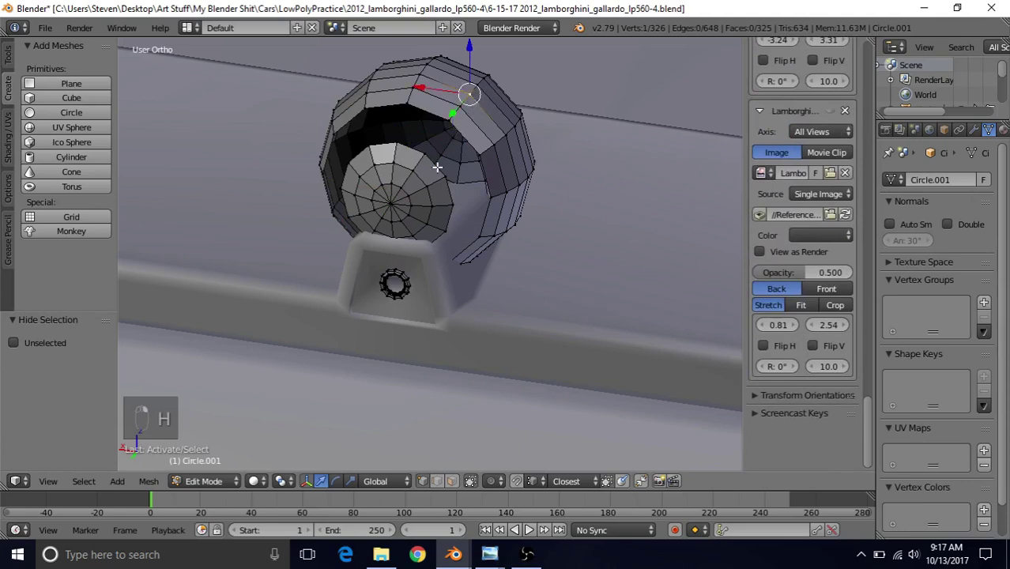
click(84, 481)
click(151, 223)
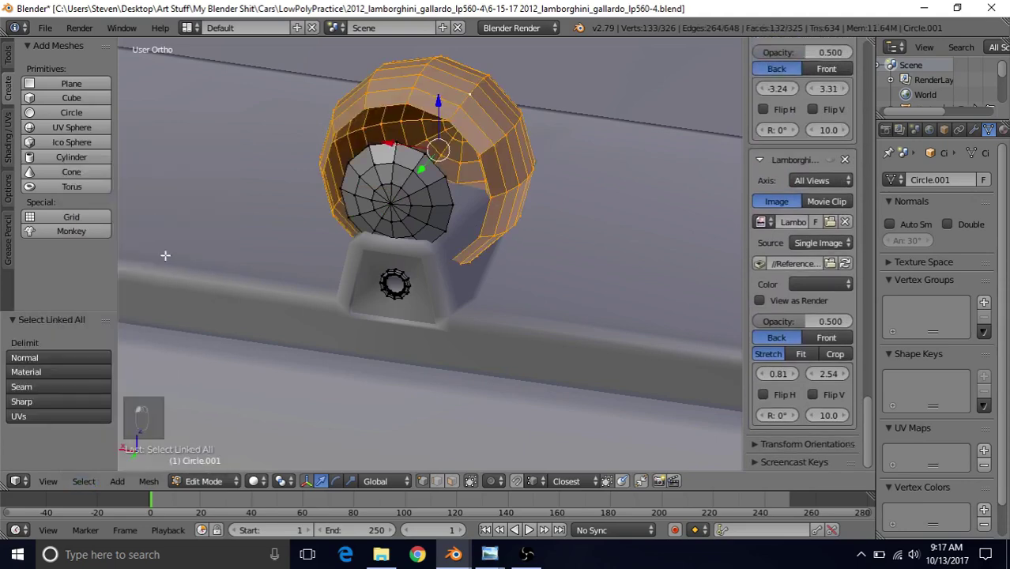
key(Delete)
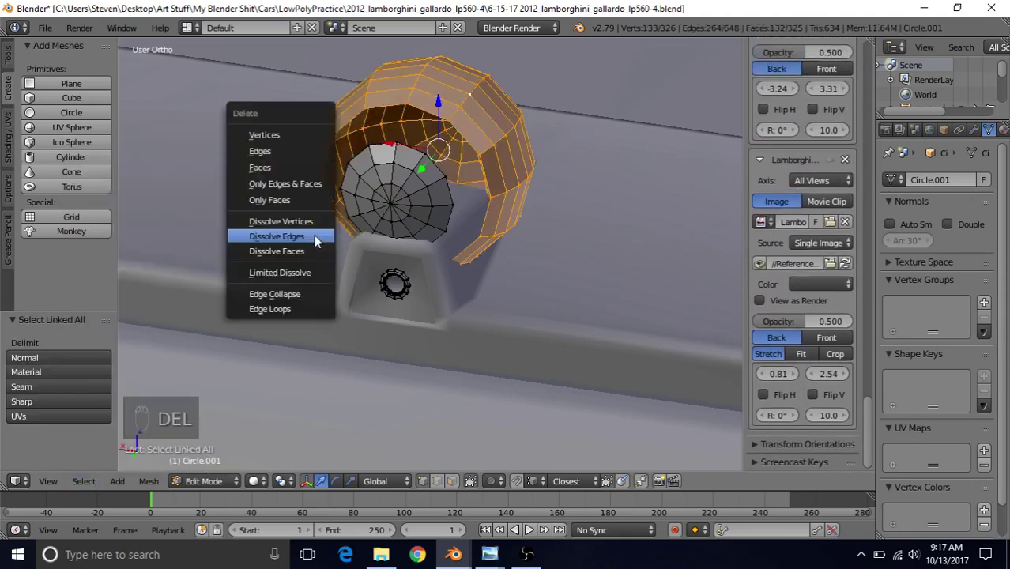
click(296, 142)
Step: Reveal the hidden edge loop and delete its vertices, trimming the cap by one ring
key(alt+h)
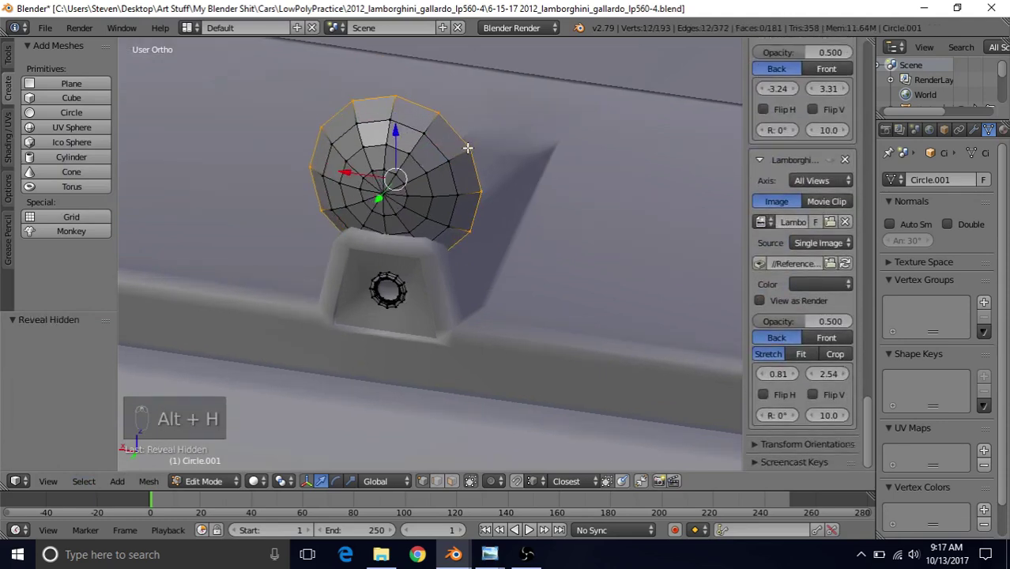
key(Delete)
click(450, 188)
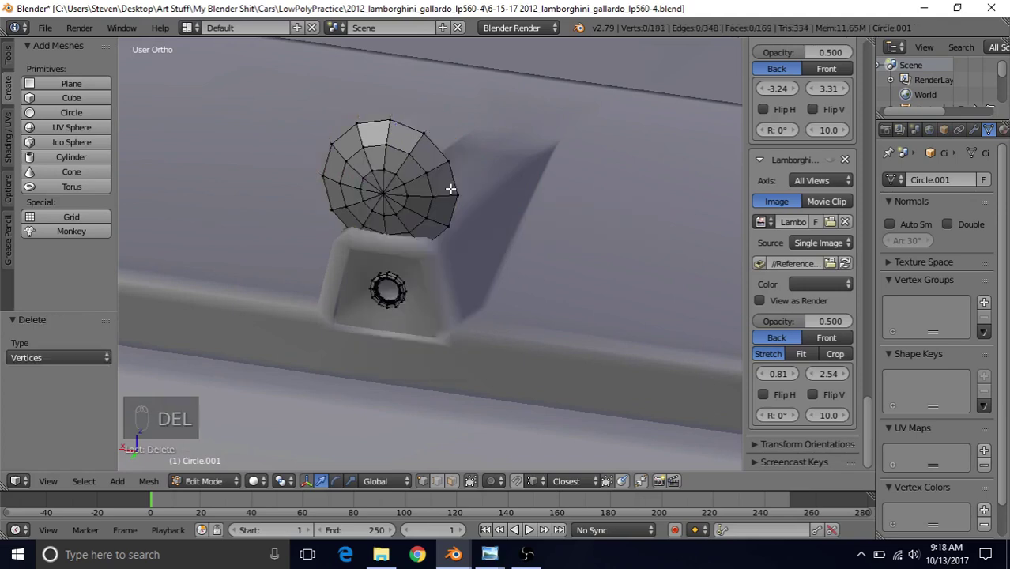
Step: Select the whole remaining dome through its linked geometry and scale it to 0.418
alt+right_click(439, 203)
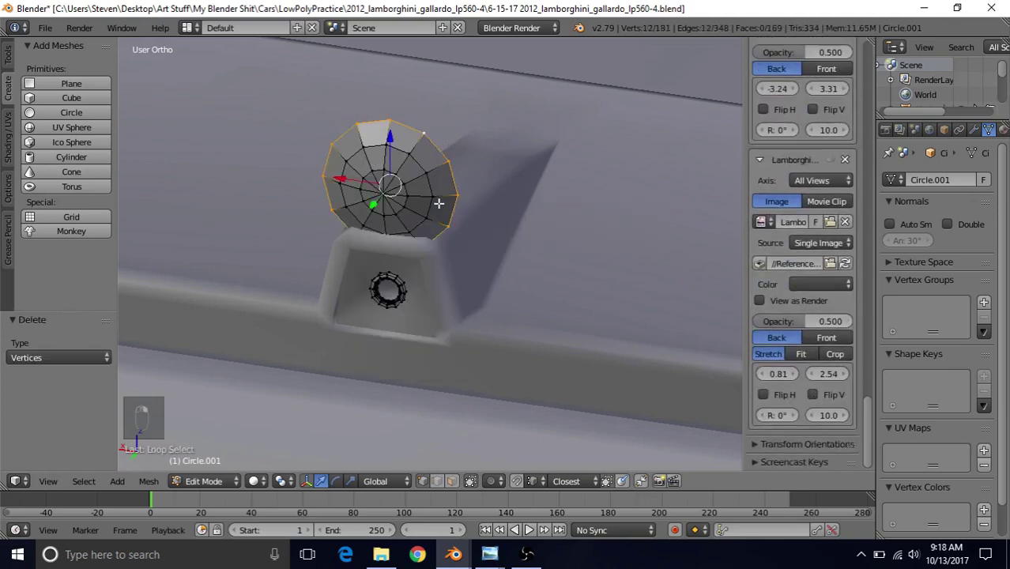
click(84, 481)
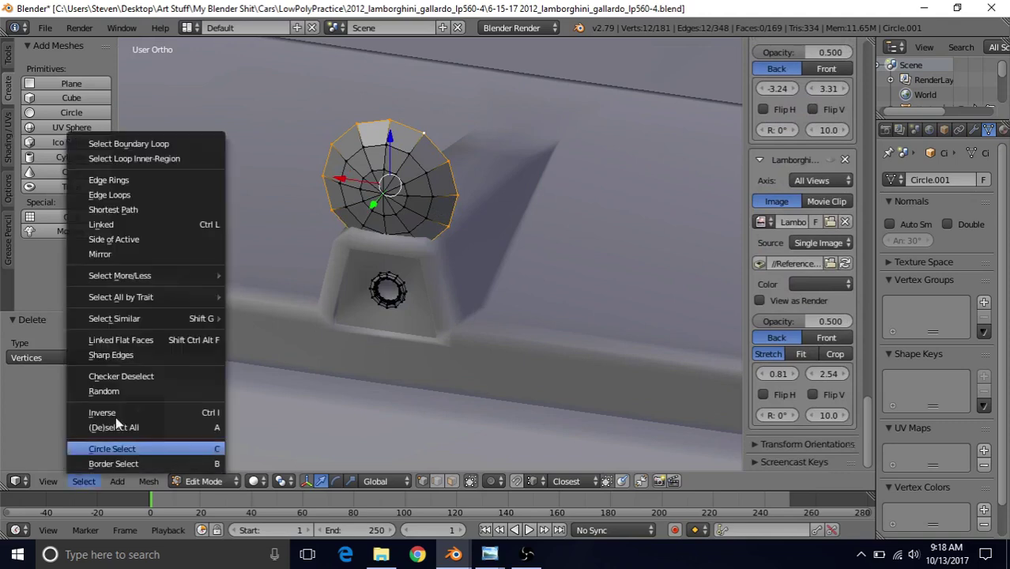
click(196, 225)
key(s)
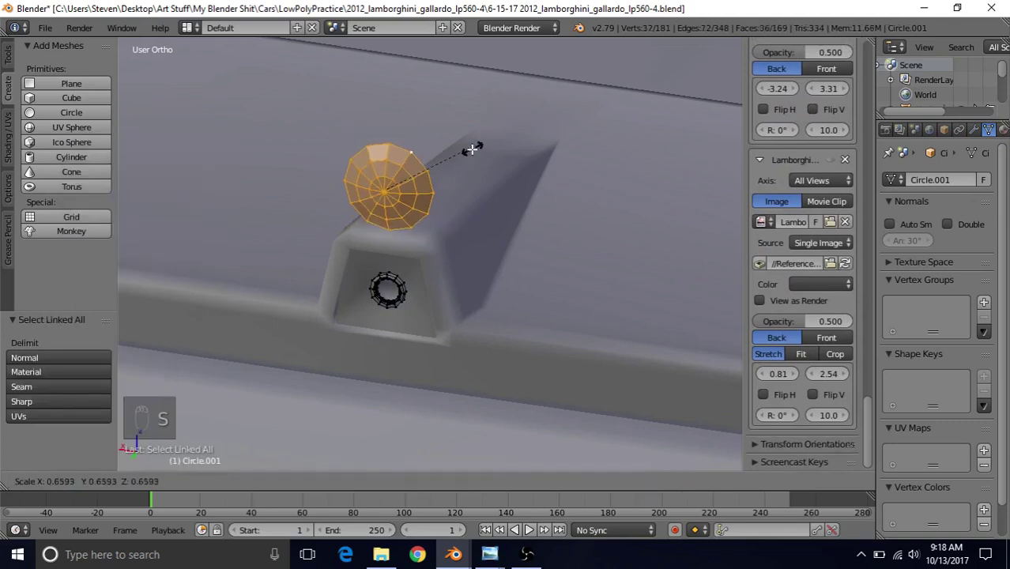
click(438, 172)
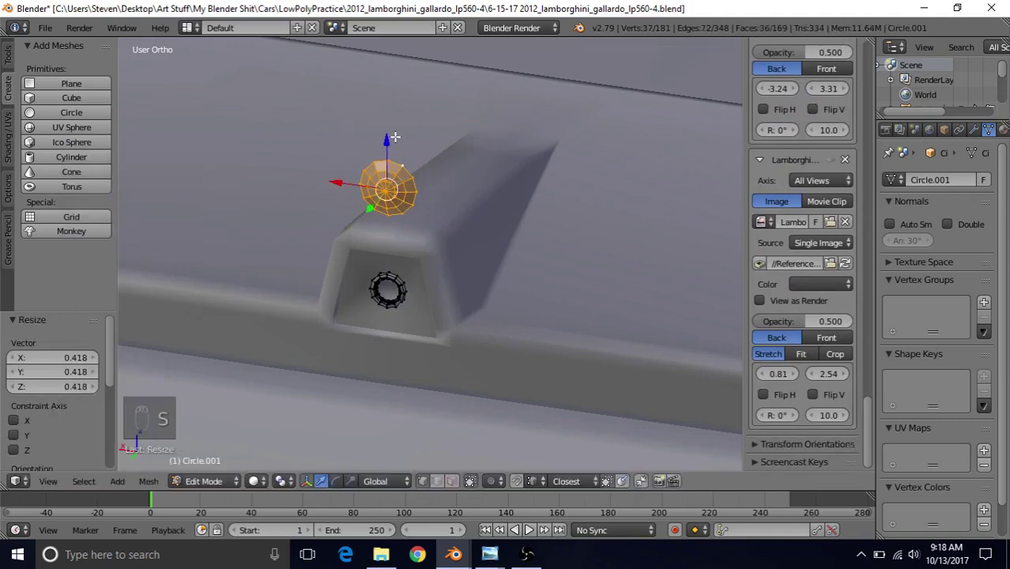
Step: Move the dome -0.048 along Z in front of the camera lens and scale it to 0.737
drag(395, 137, 395, 246)
key(s)
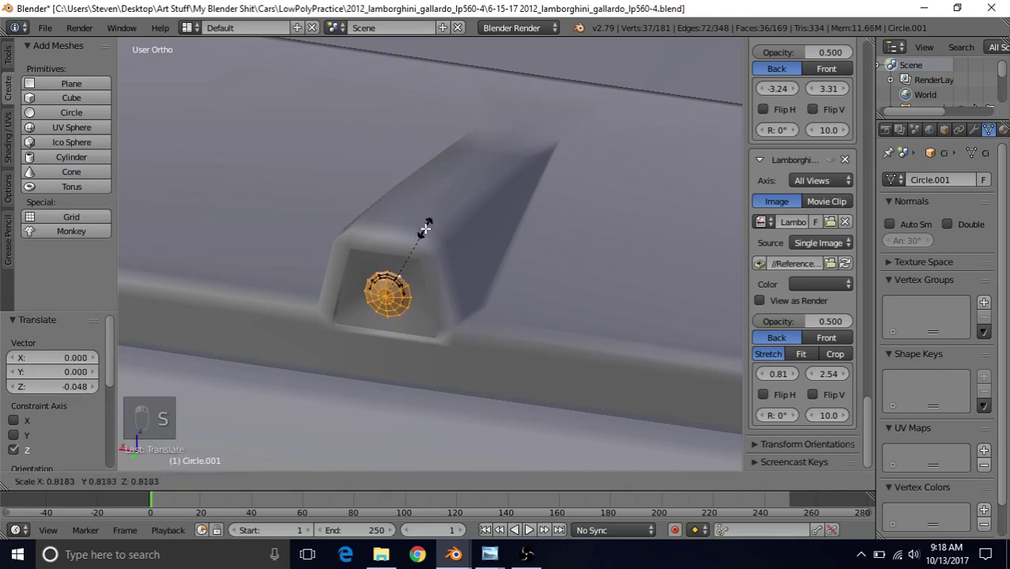
click(420, 236)
Step: In a wireframe back view, shrink the dome to fit inside the innermost lens ring and centre it along Z, finishing with a 0.00013 move
key(KP_Decimal)
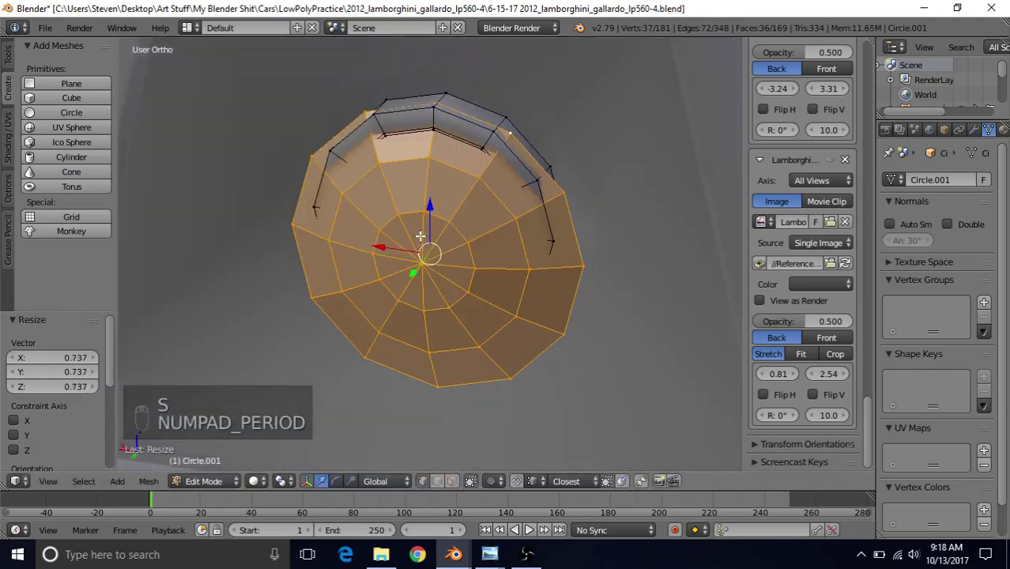
key(ctrl+KP_1)
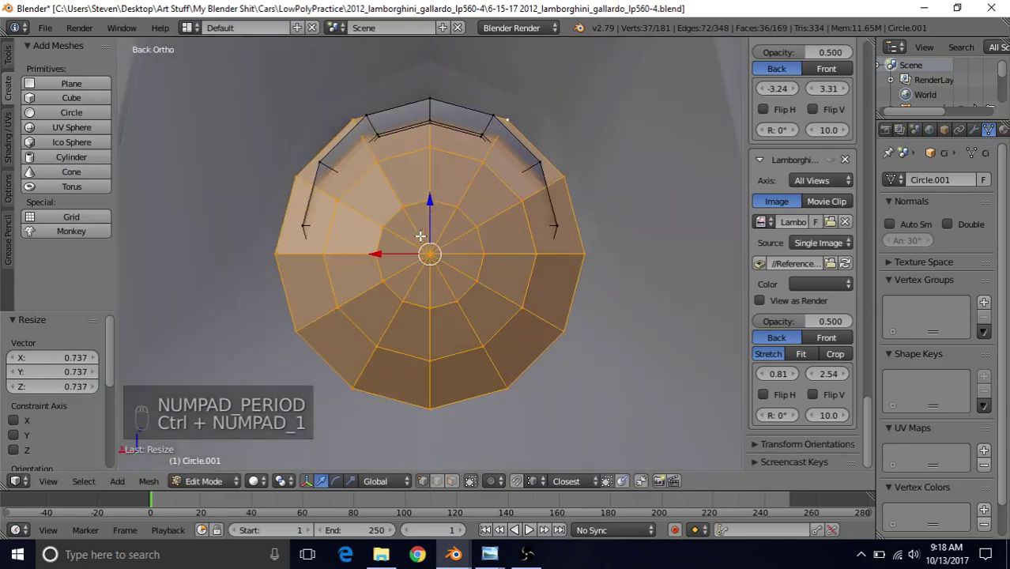
key(z)
key(s)
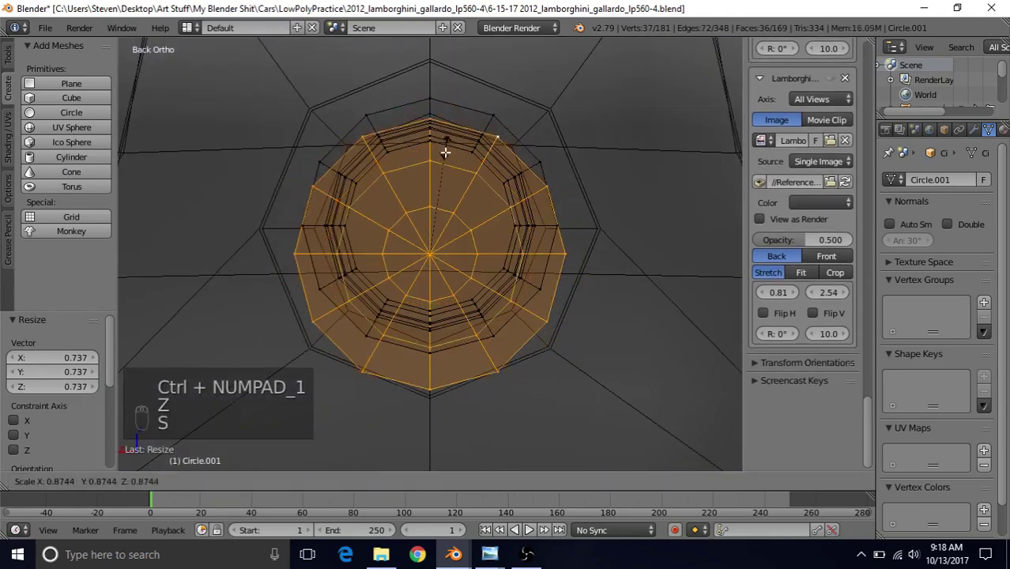
click(440, 194)
mouse_move(429, 194)
mouse_down()
mouse_move(431, 160)
mouse_move(510, 222)
mouse_move(462, 160)
mouse_move(429, 157)
mouse_move(428, 228)
mouse_move(428, 174)
mouse_up()
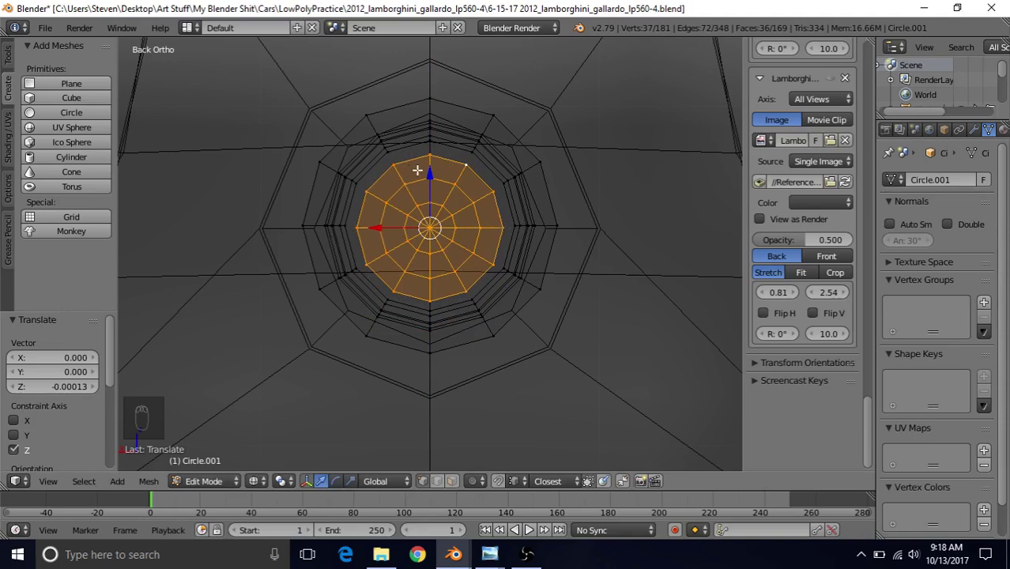
drag(429, 174, 514, 220)
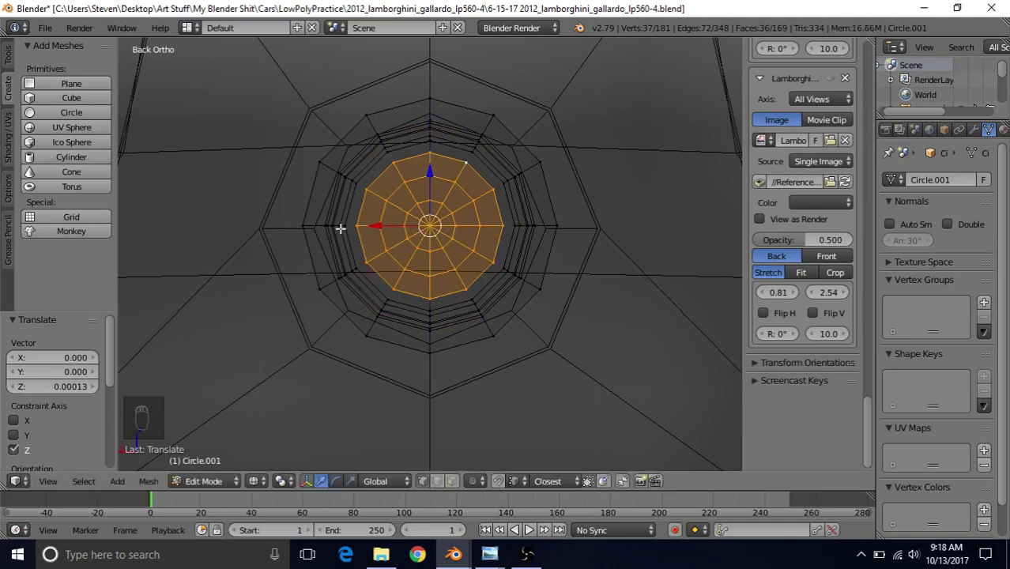
Step: Return to solid shading and scale the dome by 1.165 to fill the lens's inner ring
key(z)
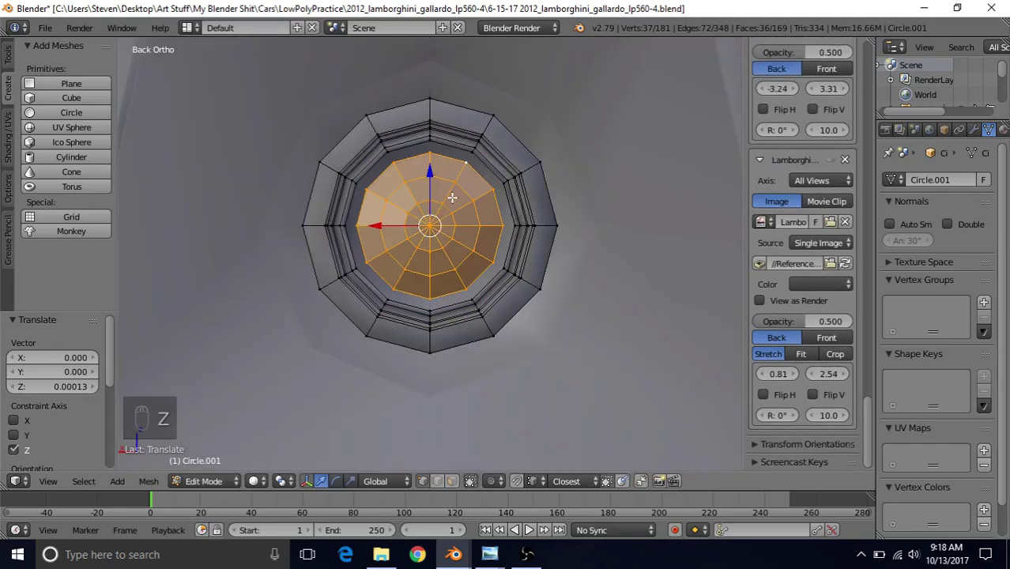
key(s)
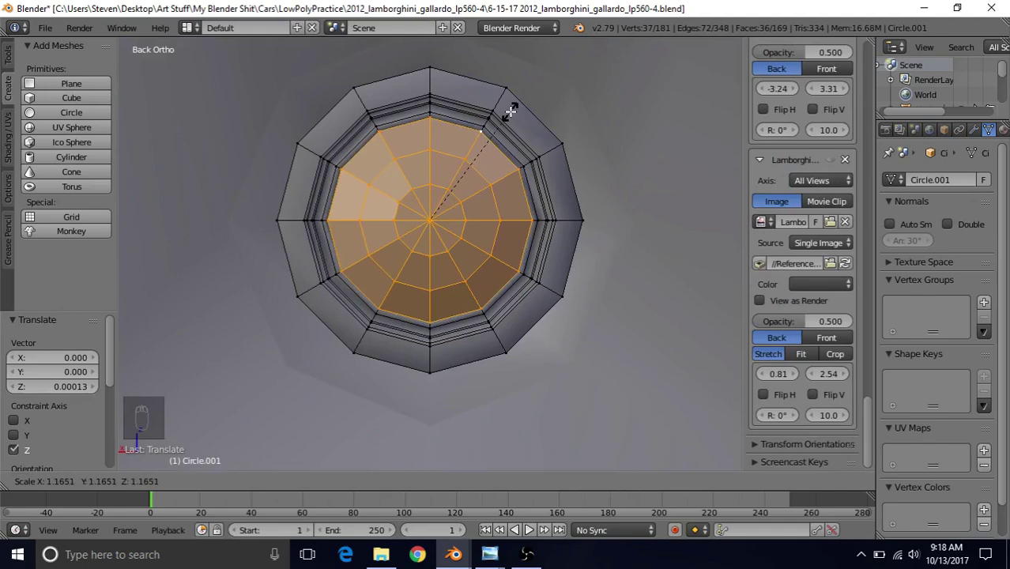
click(510, 111)
Step: In the practice19 back fin and backup camera file, reveal the lens dome's hidden faces, examine its ring layout, and return to the working file
scroll(471, 195, down, 1)
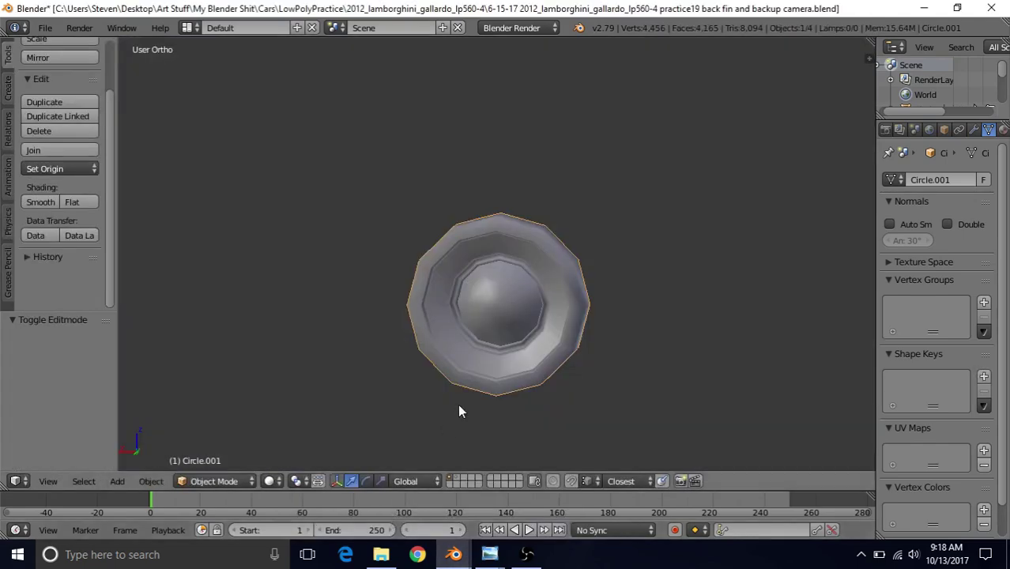
scroll(461, 411, up, 5)
key(ctrl+KP_1)
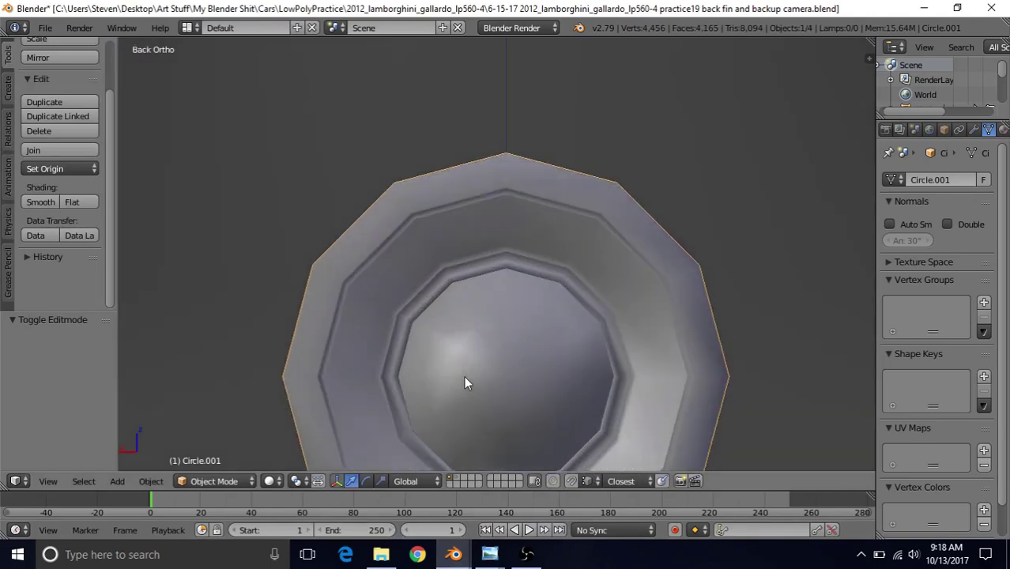
key(Tab)
right_click(464, 360)
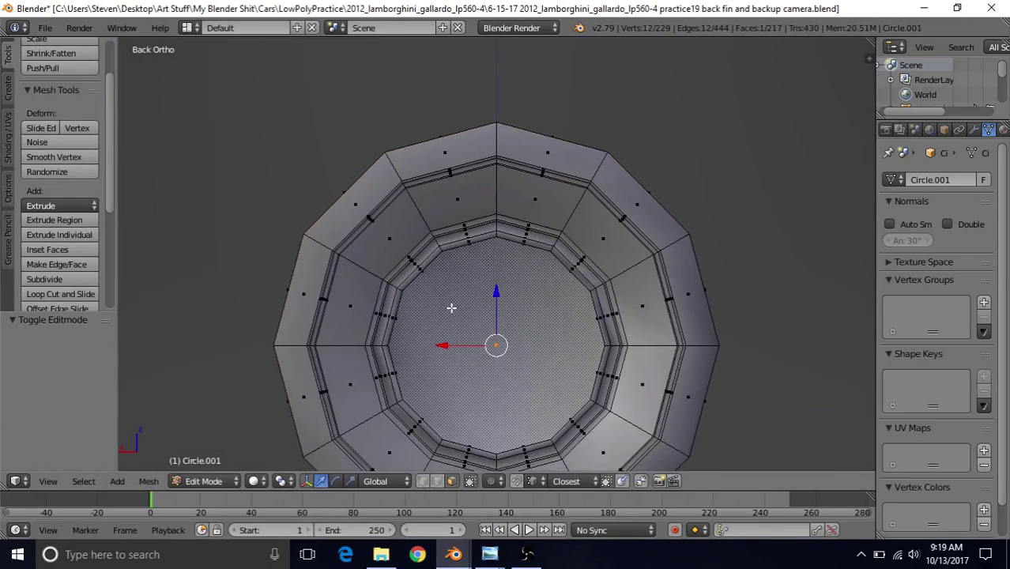
key(alt+h)
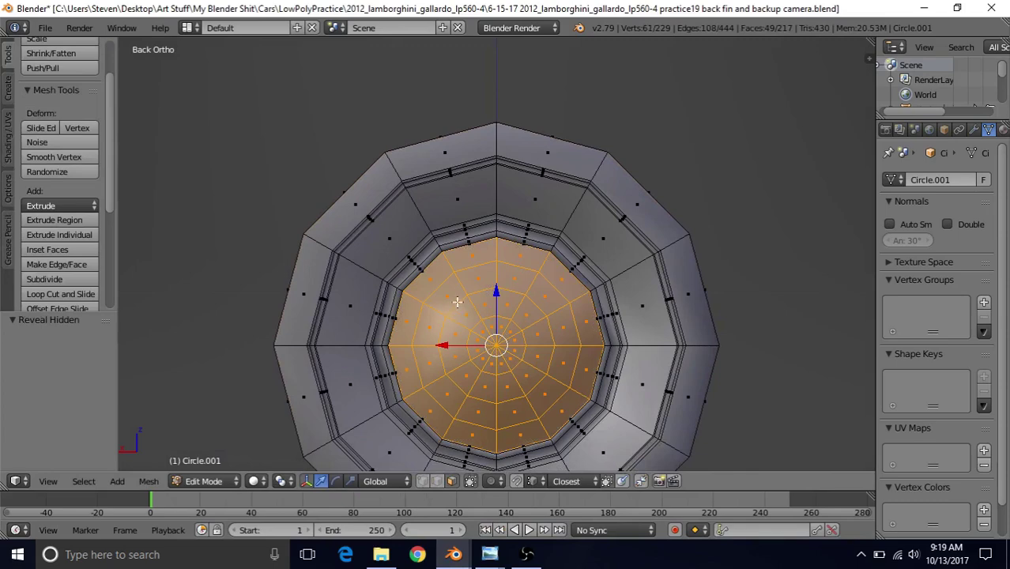
right_click(448, 298)
scroll(449, 304, up, 4)
scroll(449, 308, down, 3)
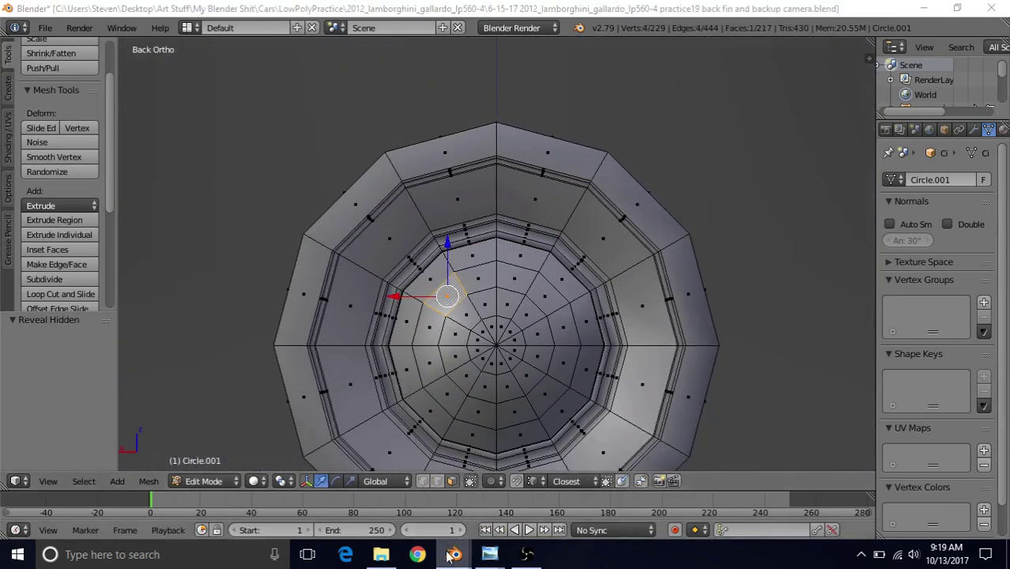
mouse_move(454, 554)
click(486, 501)
Step: Leave mesh editing and apply smooth shading to the whole backup camera lens object
scroll(481, 320, up, 2)
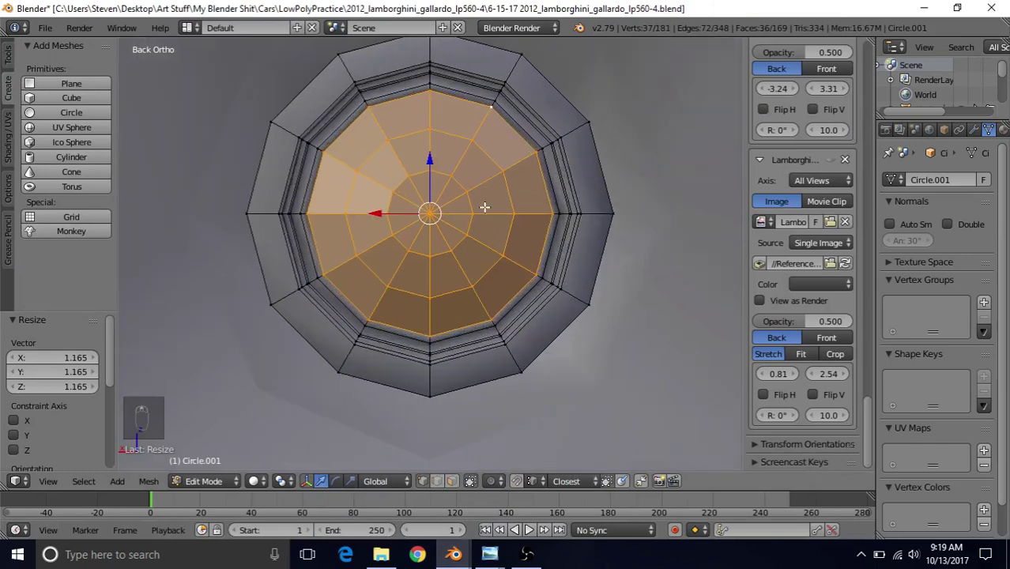
key(Tab)
scroll(407, 305, down, 5)
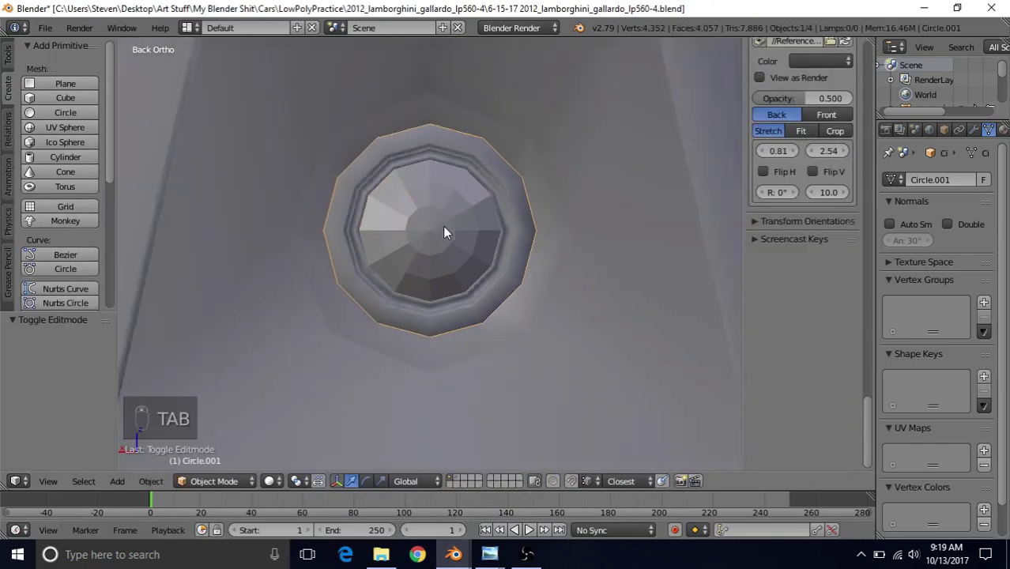
click(8, 54)
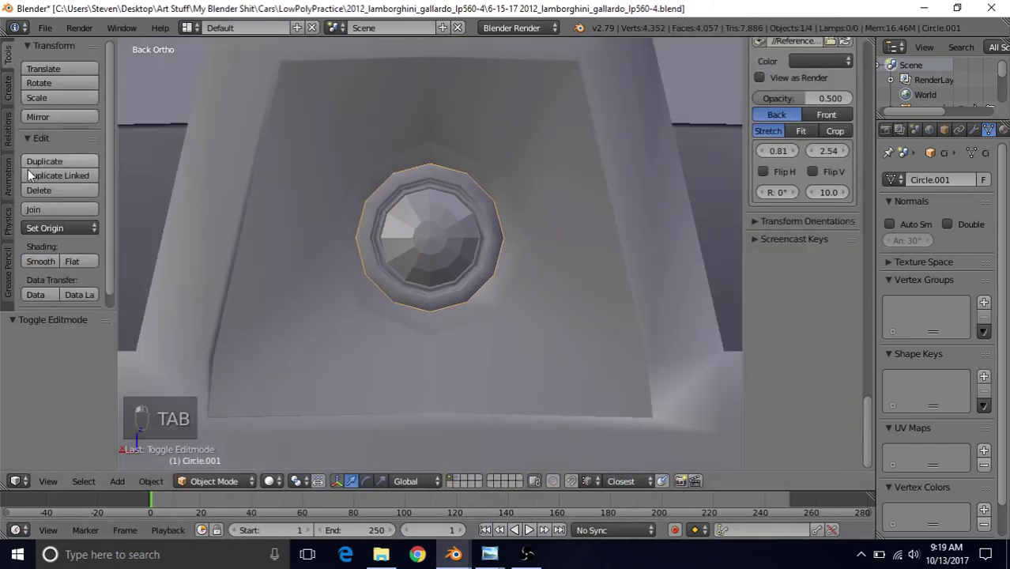
click(36, 262)
scroll(410, 284, down, 4)
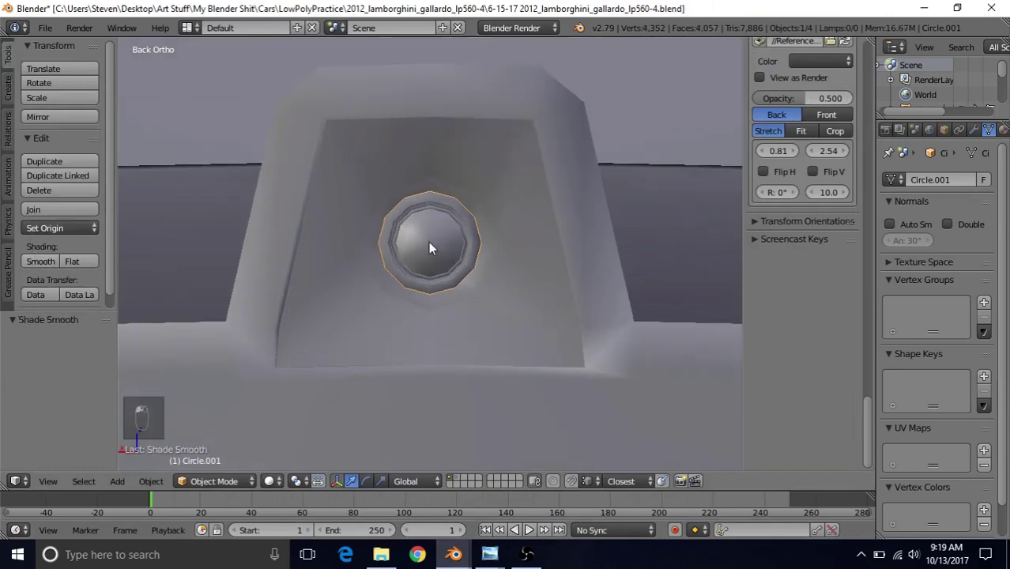
Step: Deselect the lens and examine how it sits in the camera housing from near, far and an oblique angle
middle_drag(428, 242, 444, 284)
scroll(478, 195, up, 4)
scroll(412, 233, down, 6)
scroll(433, 285, down, 3)
scroll(444, 285, down, 3)
scroll(444, 283, up, 4)
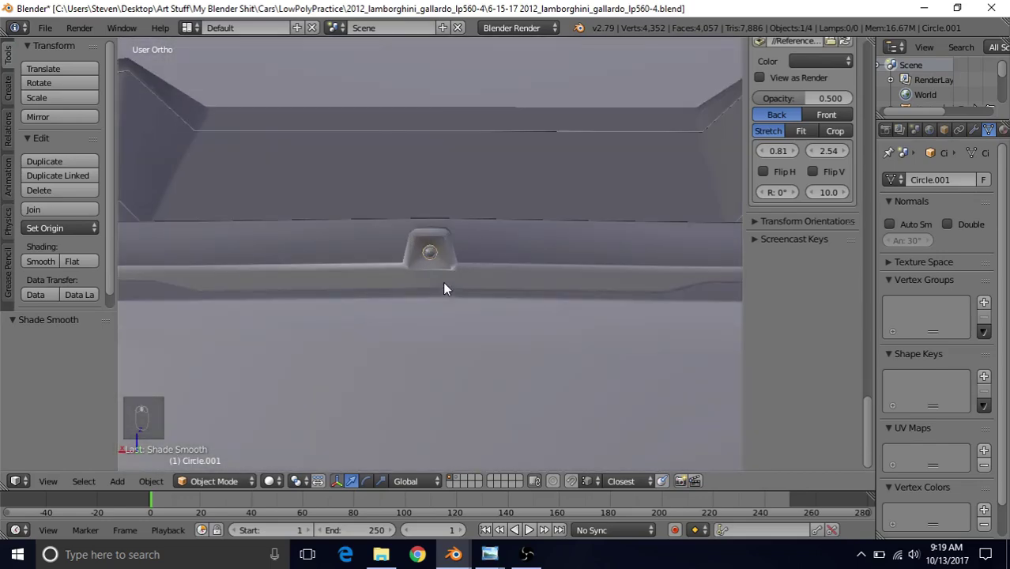
key(a)
scroll(443, 282, down, 3)
scroll(441, 277, up, 5)
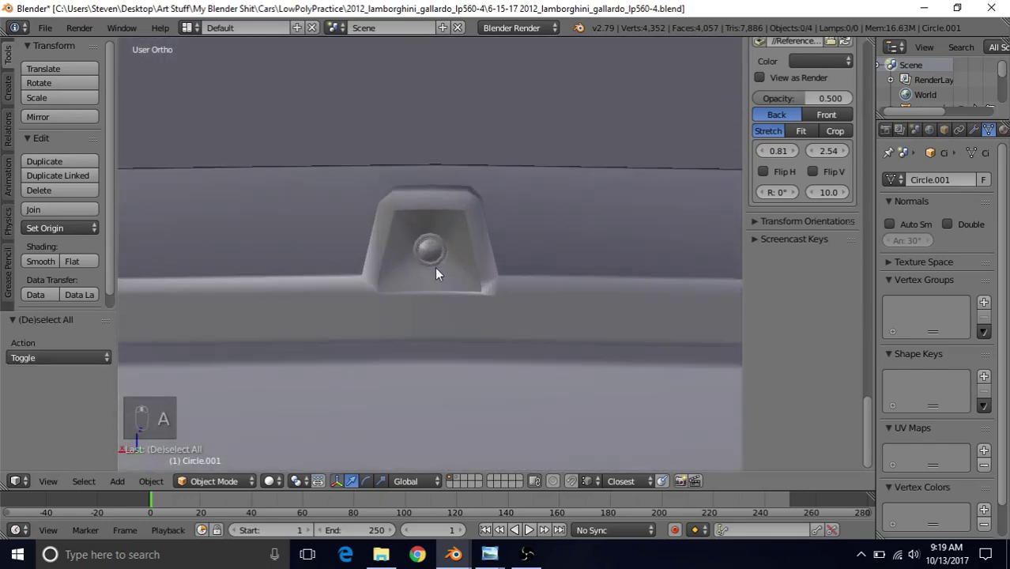
scroll(427, 261, down, 3)
middle_drag(422, 254, 387, 276)
scroll(376, 267, up, 3)
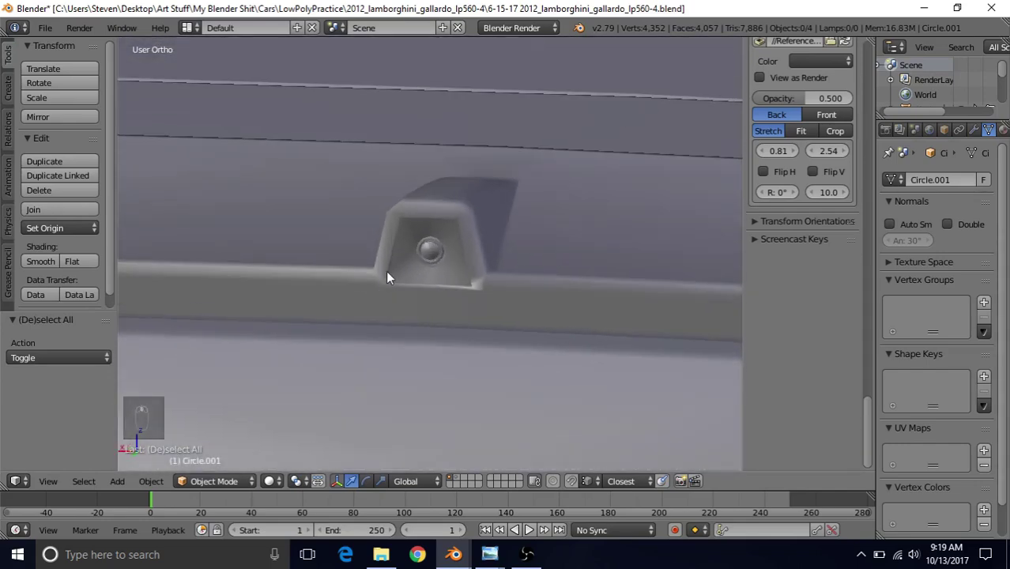
Step: Save the file and hide the backup camera lens object to expose the recess behind it
click(45, 27)
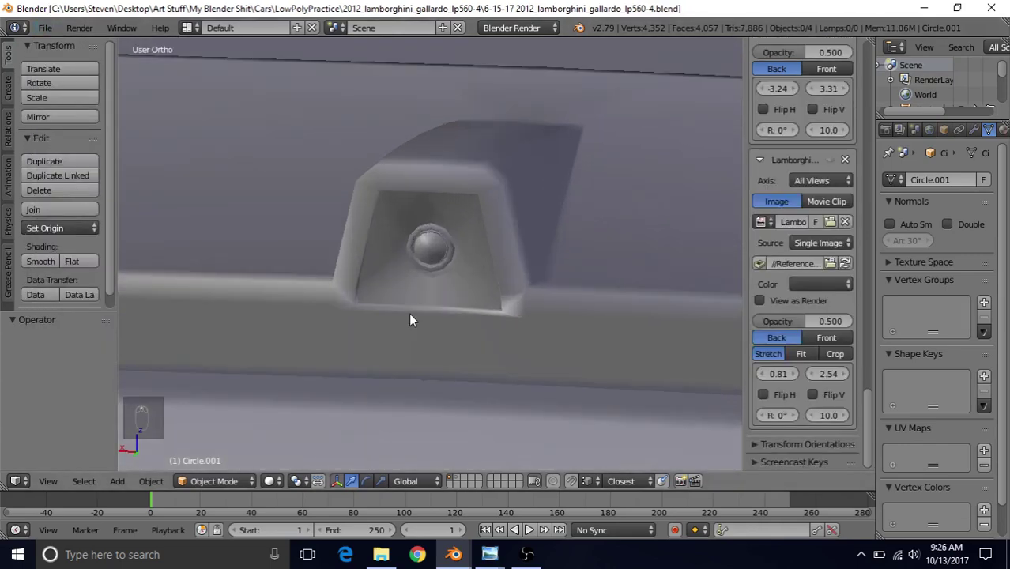
scroll(411, 320, up, 3)
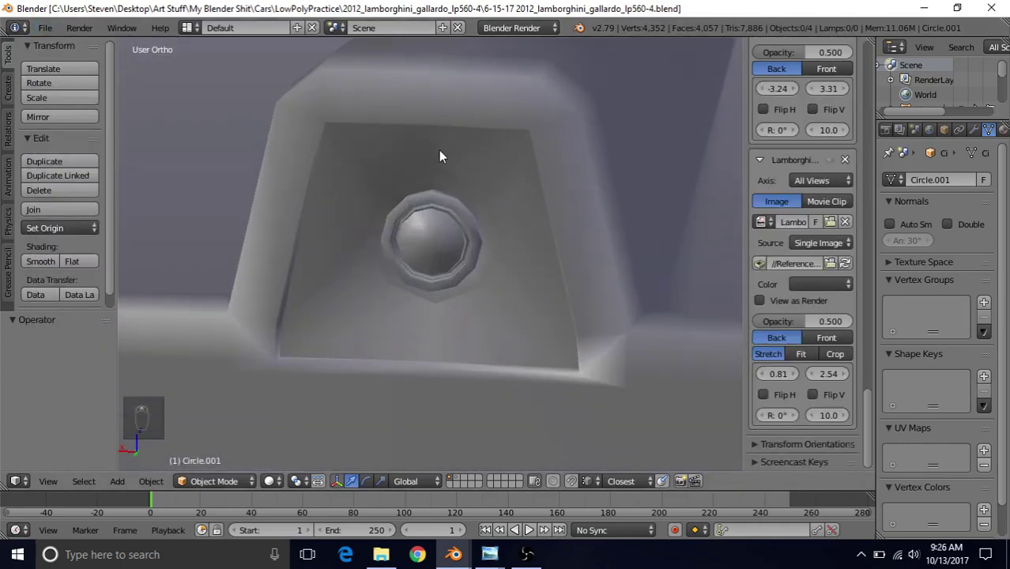
middle_drag(414, 187, 446, 171)
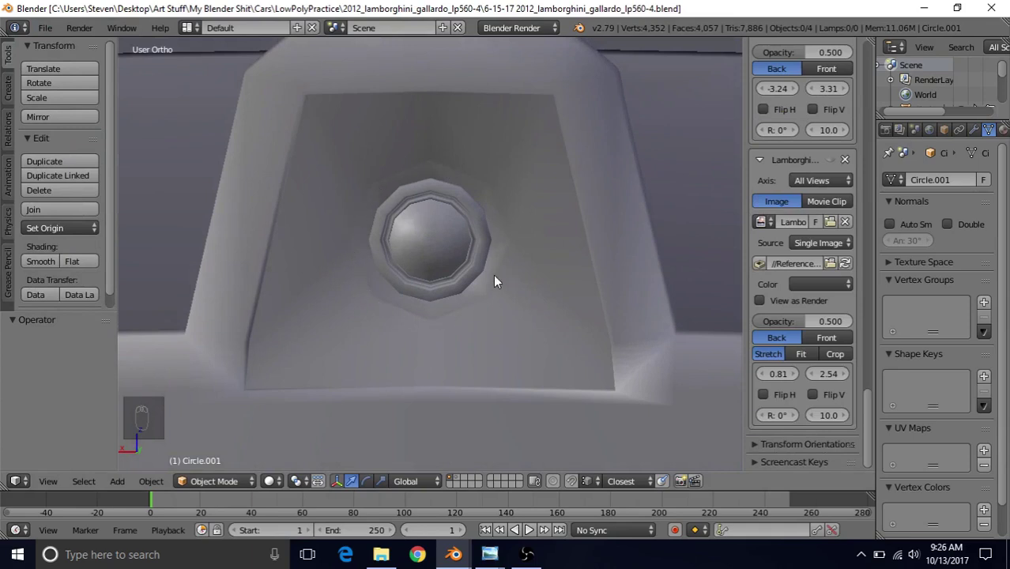
right_click(431, 238)
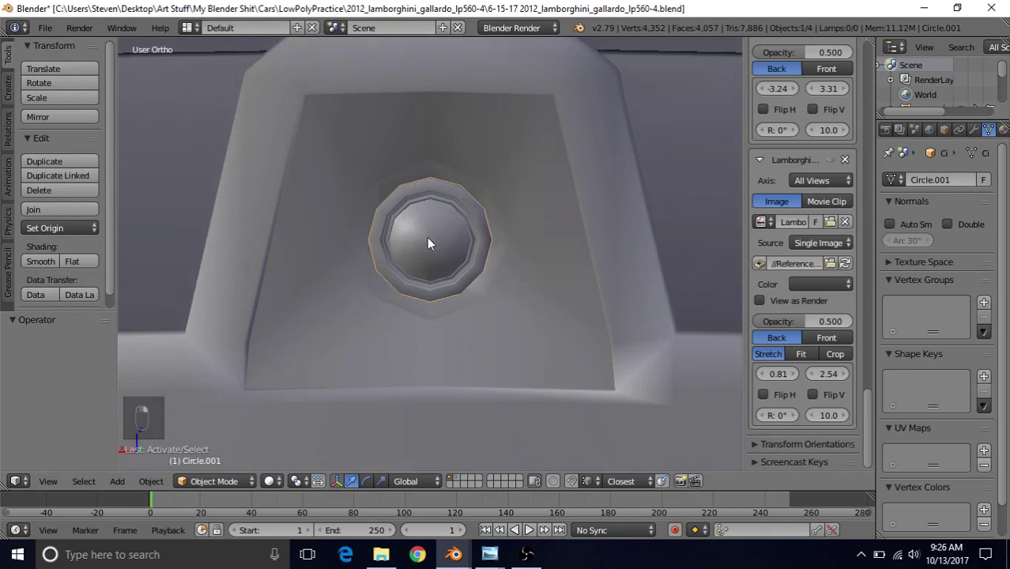
key(h)
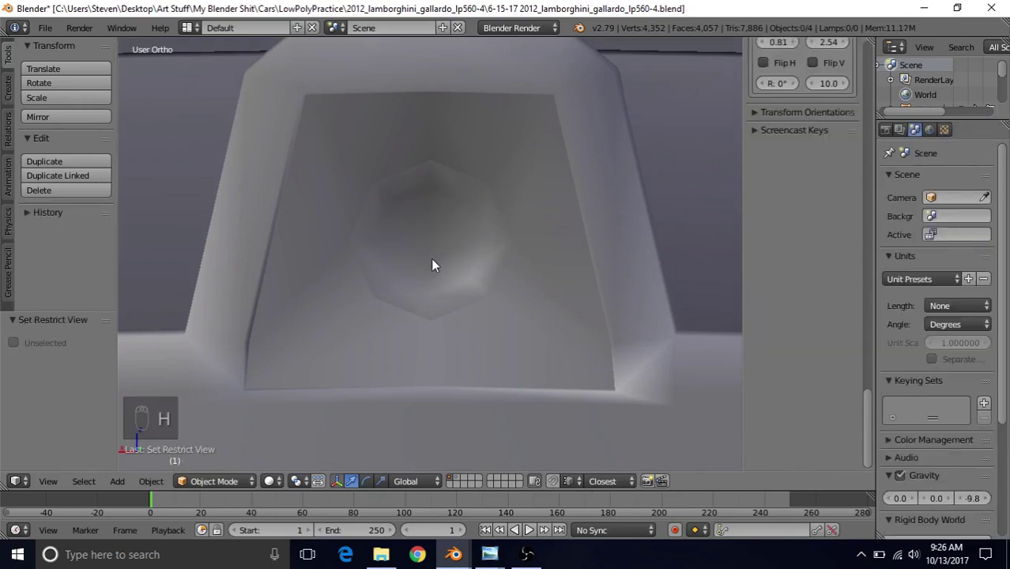
Step: Start editing the camera housing's mesh and select the edge ring of short edges at the corners of the octagonal recess rim
right_click(390, 176)
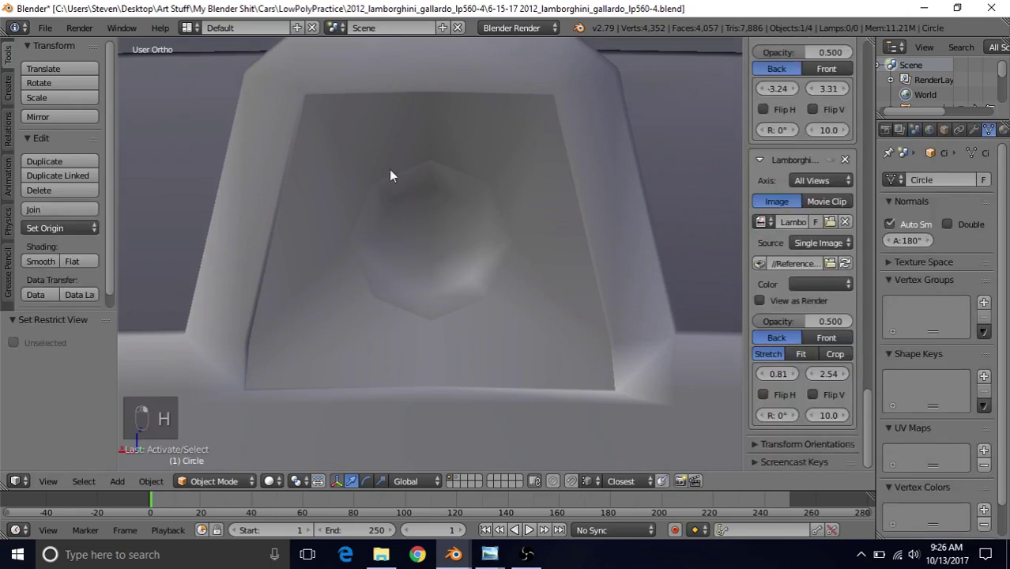
key(Tab)
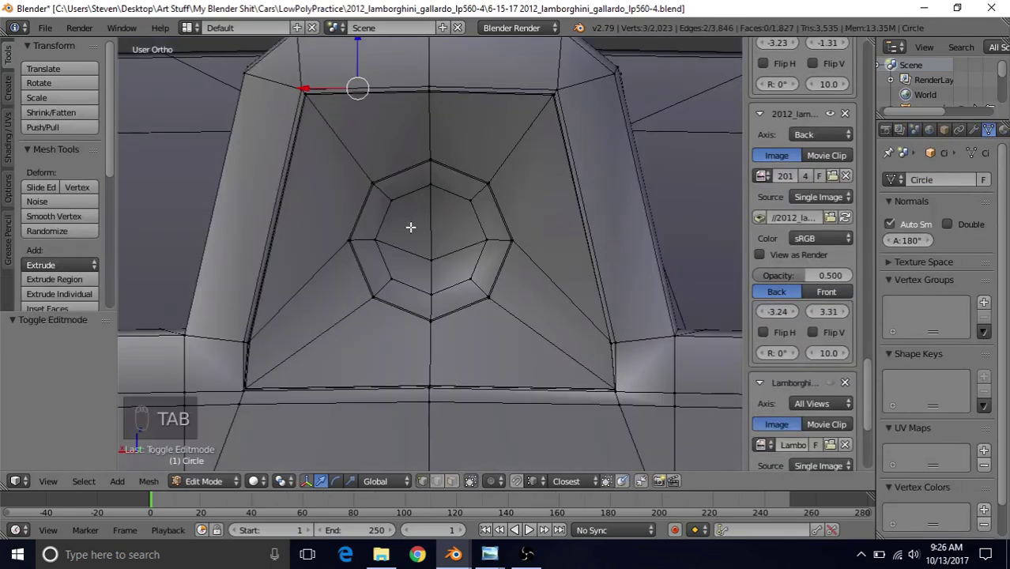
scroll(412, 226, up, 3)
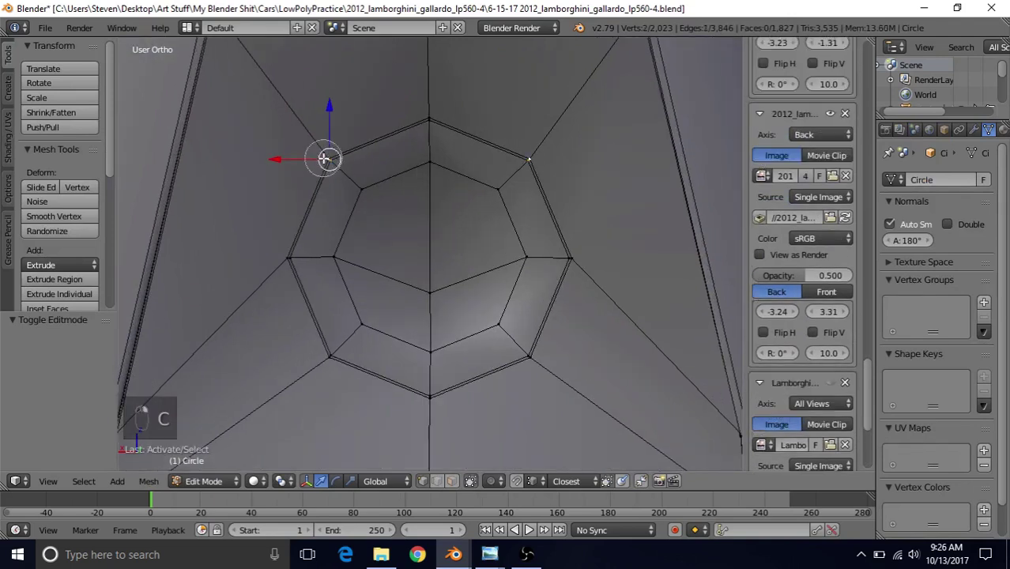
key(c)
click(328, 160)
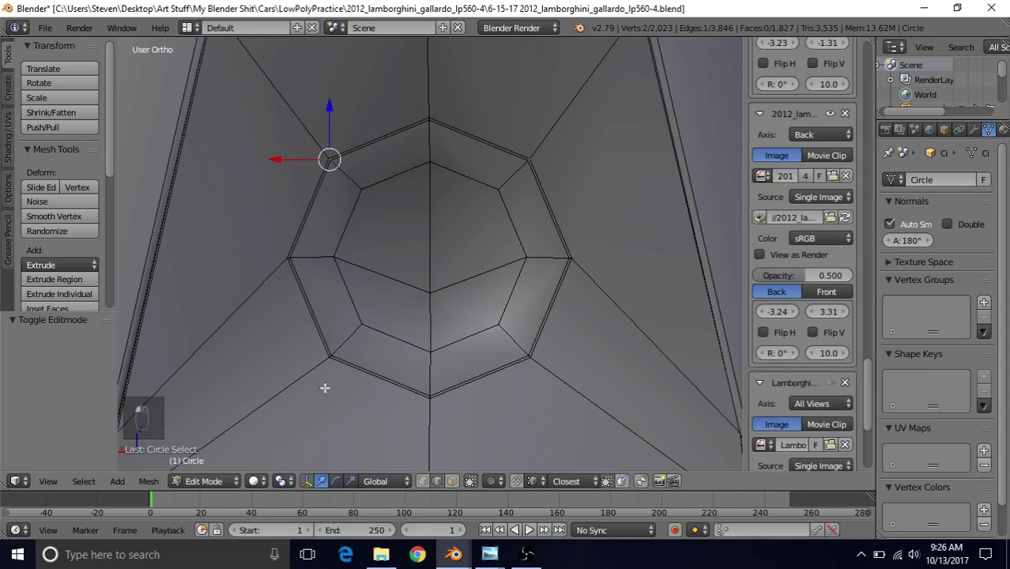
click(90, 482)
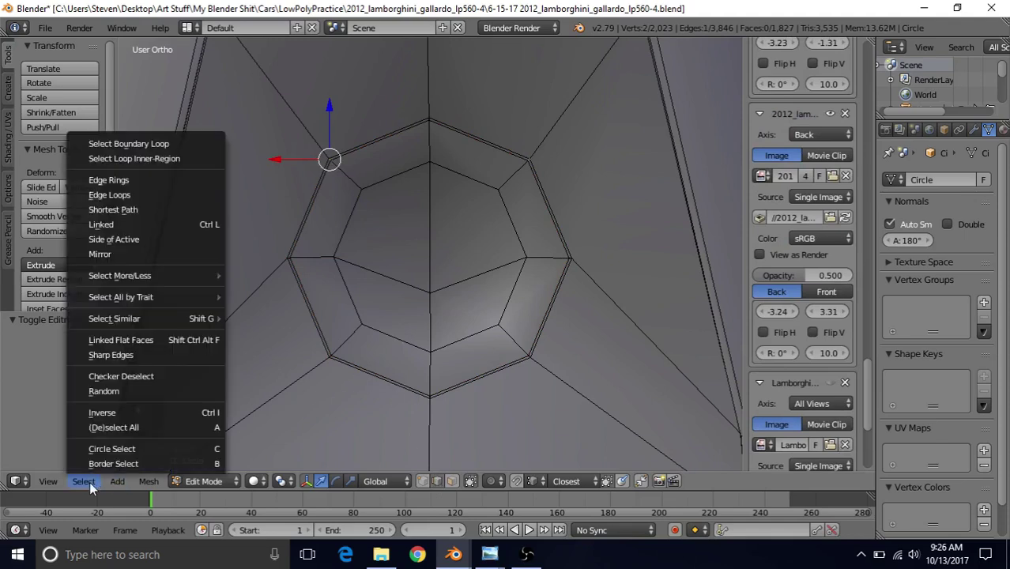
click(156, 182)
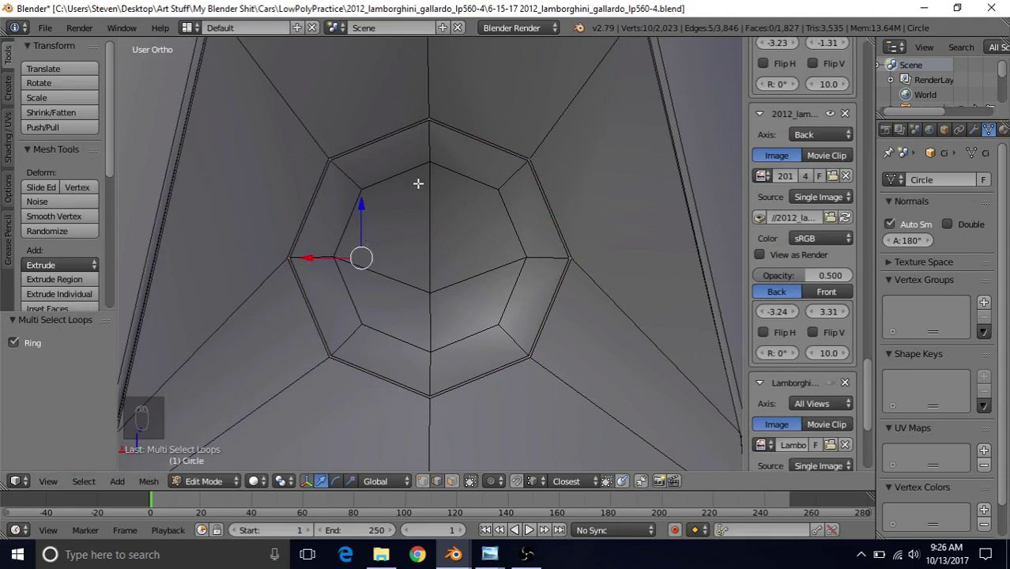
Step: Bevel the selected recess corner edges in Percent mode with an amount of 33 and one segment
key(ctrl+b)
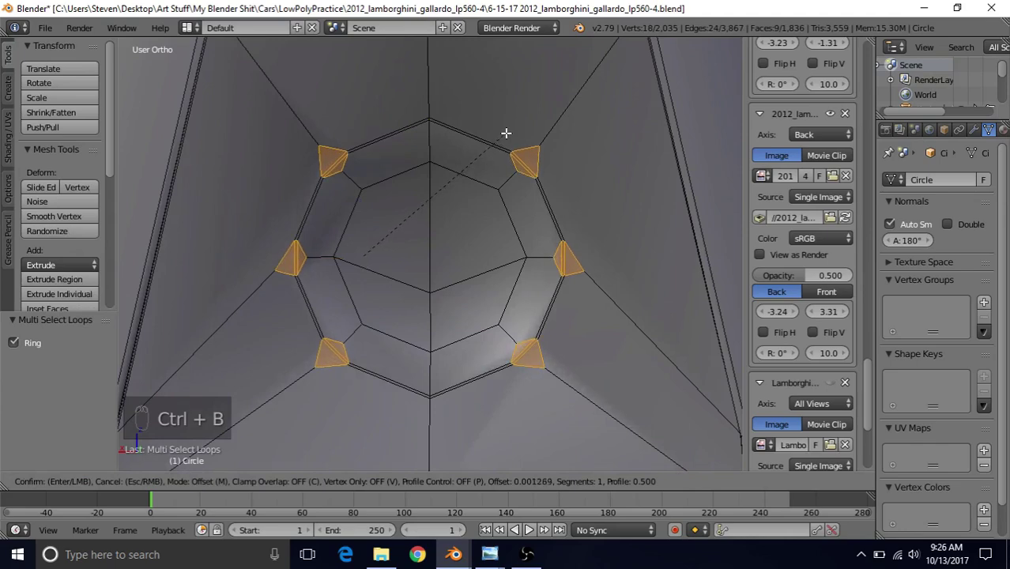
key(m)
key(m)
key(m)
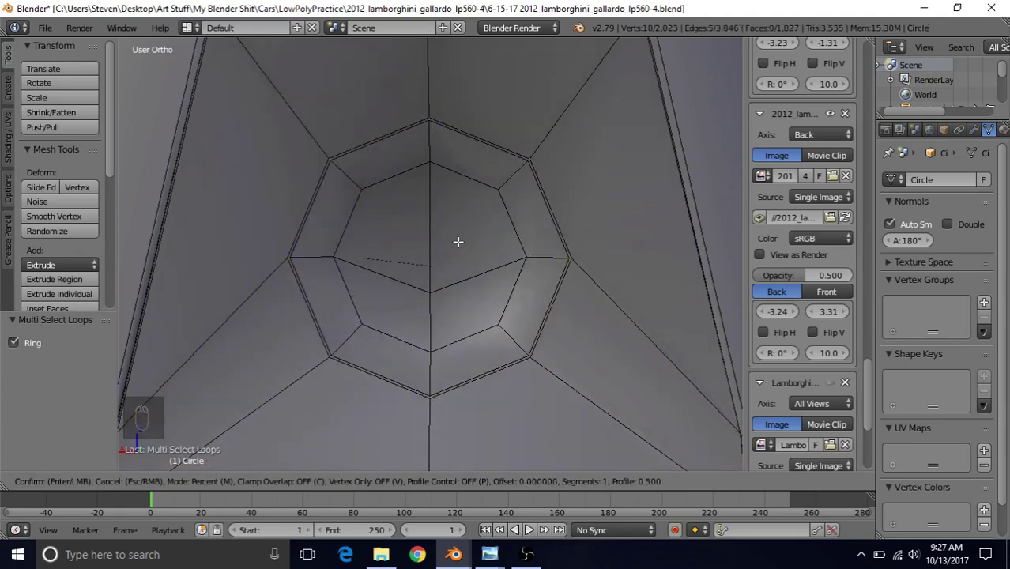
text(33)
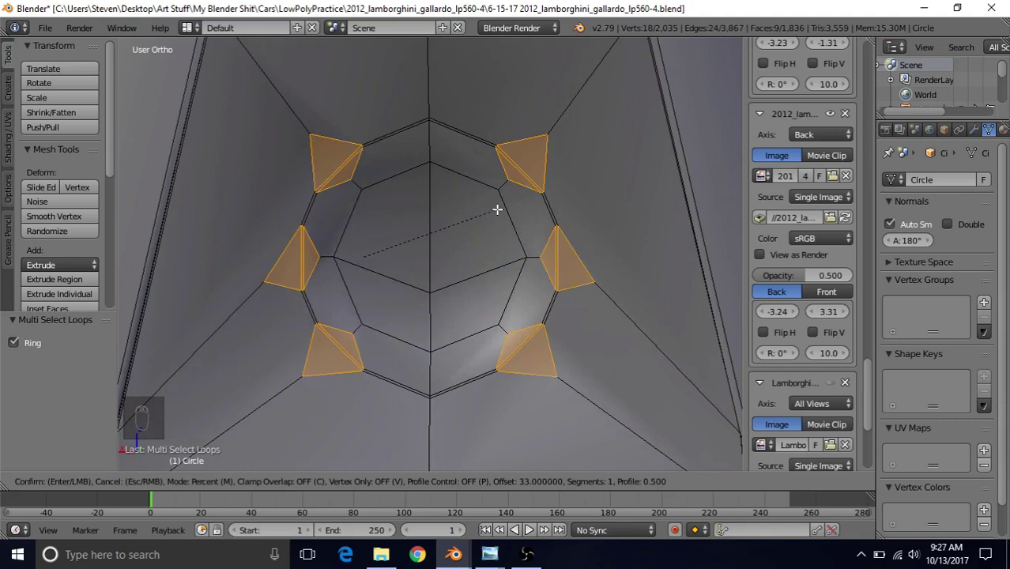
key(Return)
Step: Merge each extra inner bevel vertex into the neighbouring corner of the recess's inner ring, At Last, at the three side corners
click(422, 480)
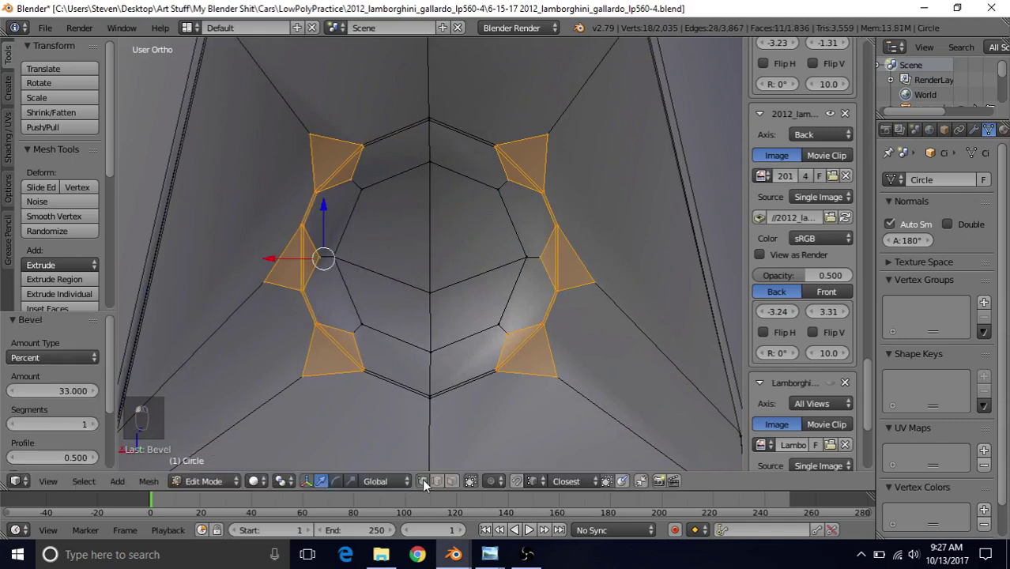
scroll(387, 274, up, 2)
right_click(356, 169)
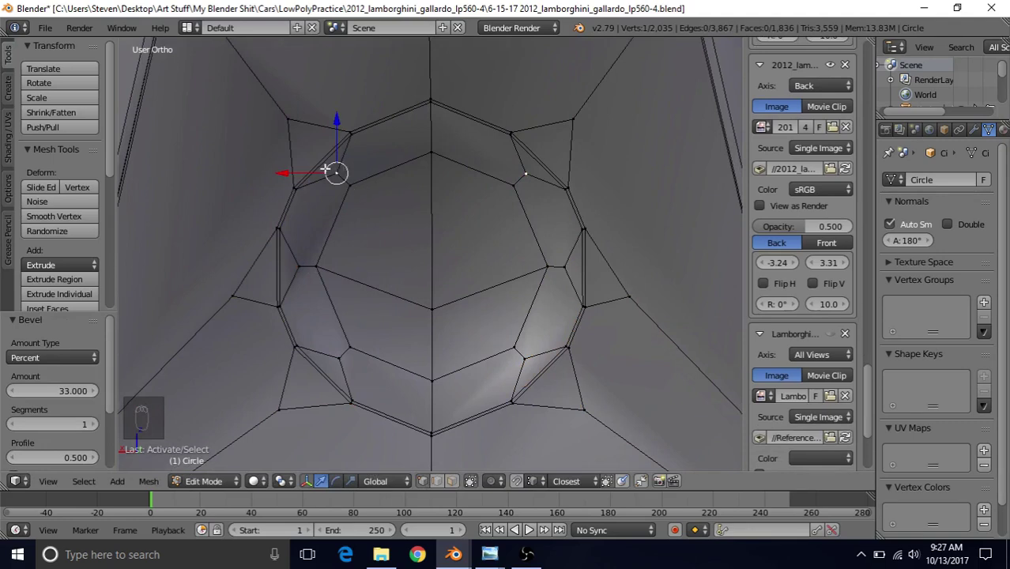
shift+right_click(344, 183)
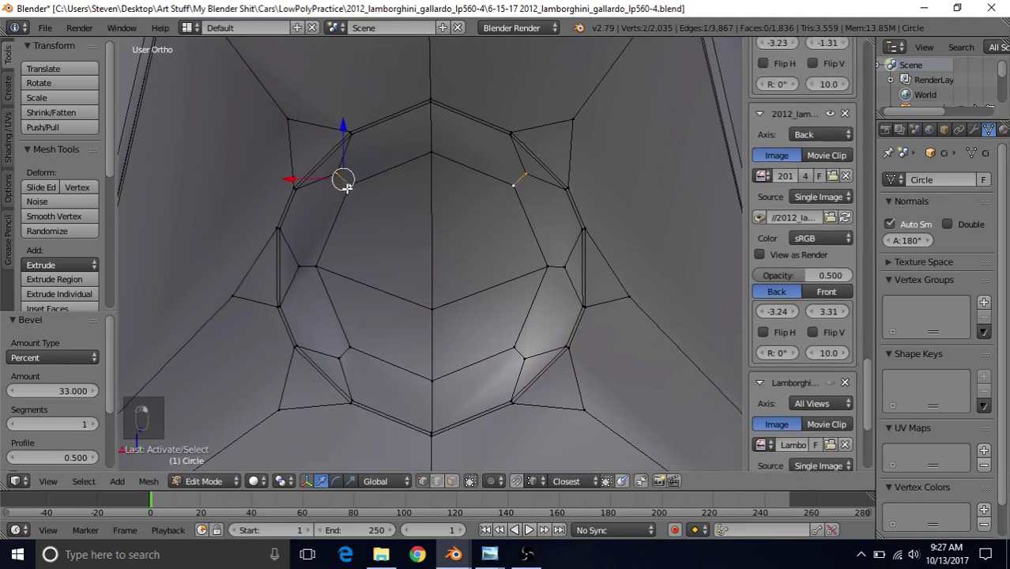
key(alt+m)
click(348, 188)
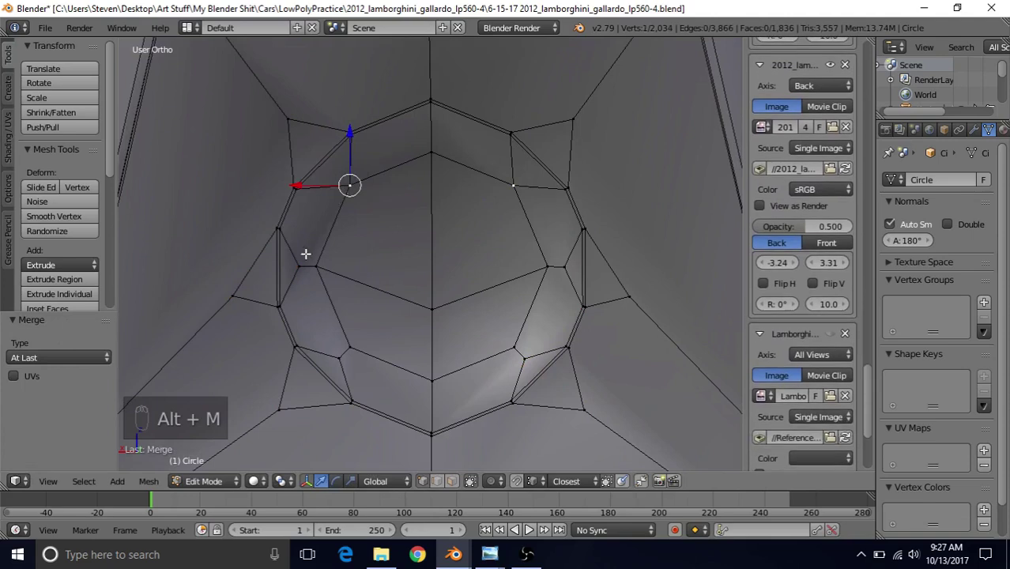
key(shift+r)
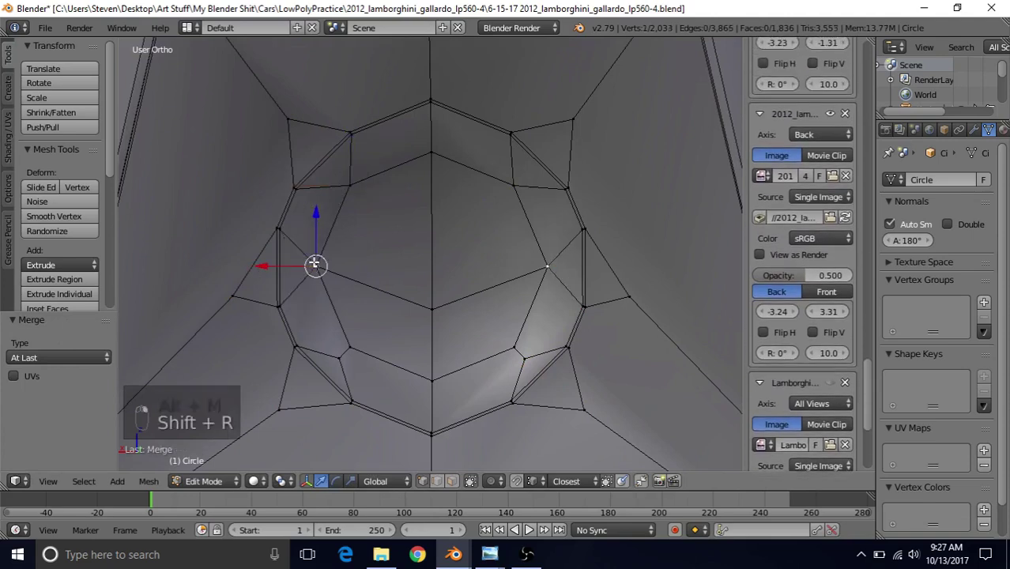
shift+right_click(346, 353)
key(shift+r)
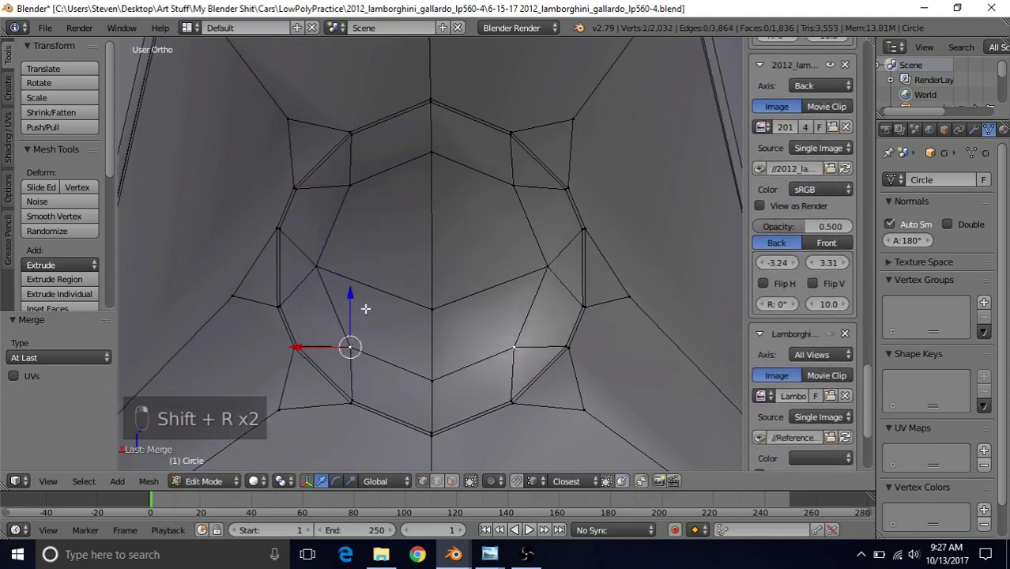
Step: Merge the three outer bevel vertices around the recess into the adjacent rim vertices, At Last
scroll(351, 242, down, 1)
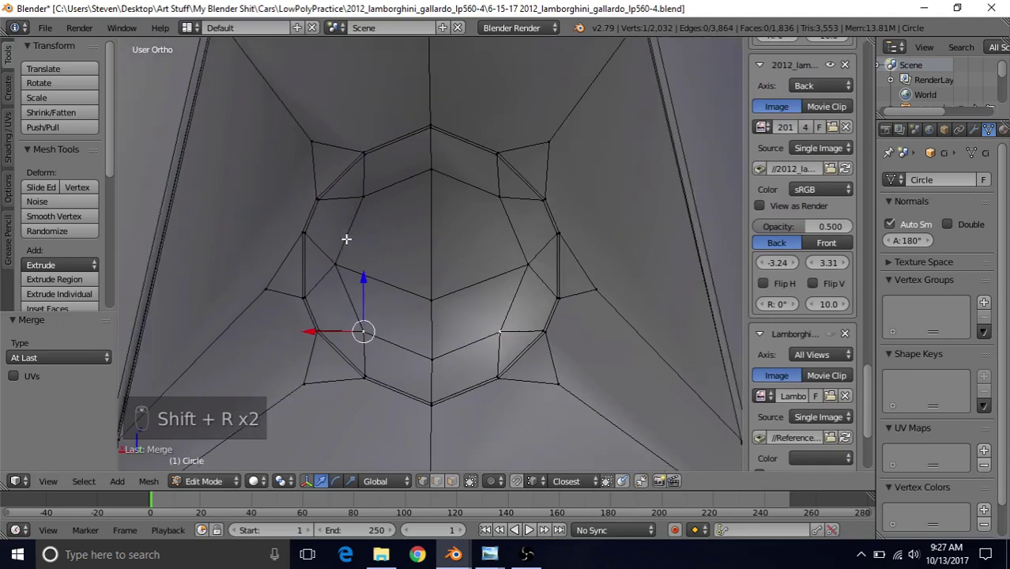
shift+middle_drag(336, 181, 352, 225)
click(328, 187)
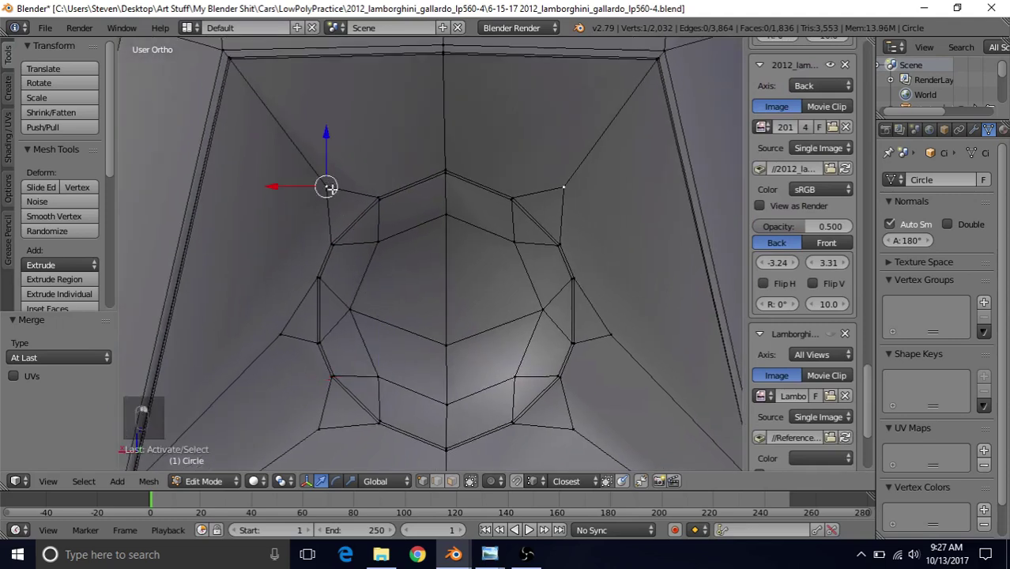
shift+click(329, 236)
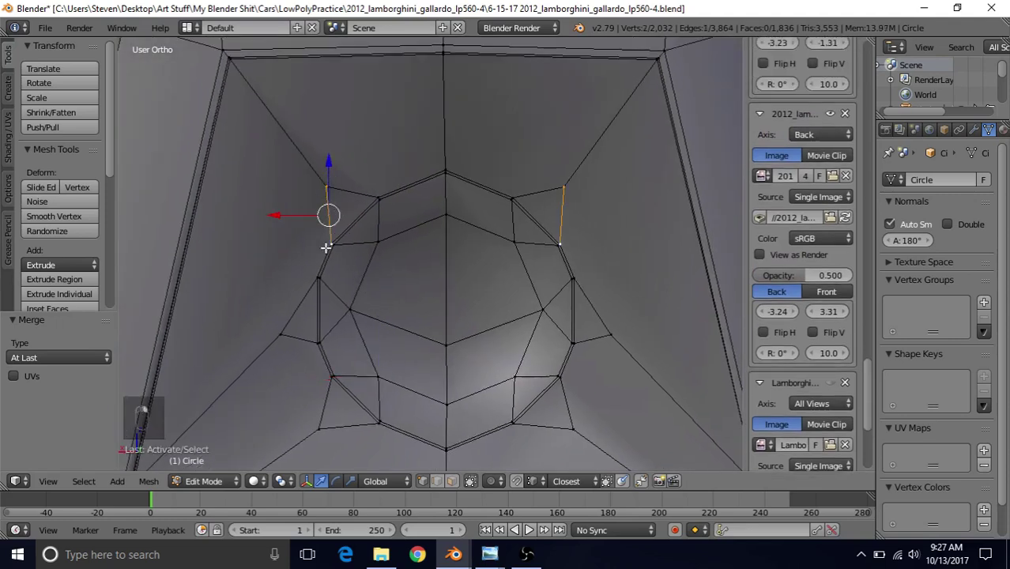
key(shift+r)
shift+middle_drag(336, 251, 365, 230)
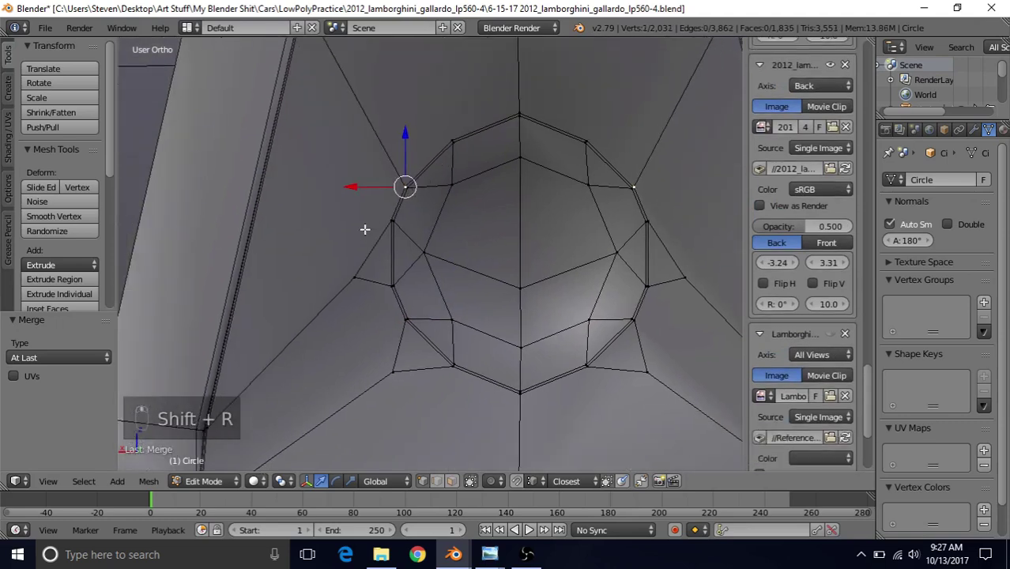
click(348, 269)
shift+click(384, 224)
key(shift+r)
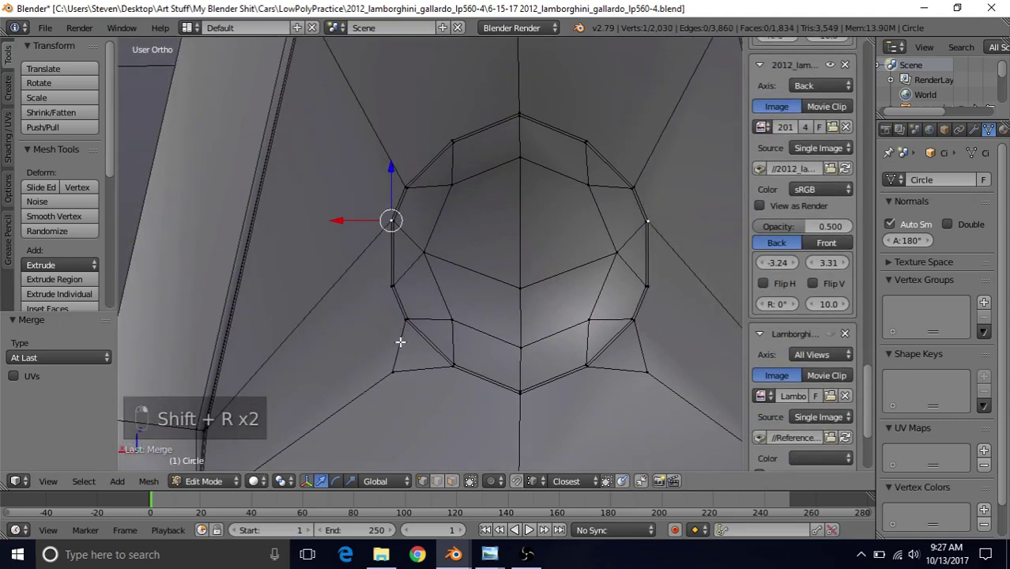
click(397, 350)
shift+click(404, 333)
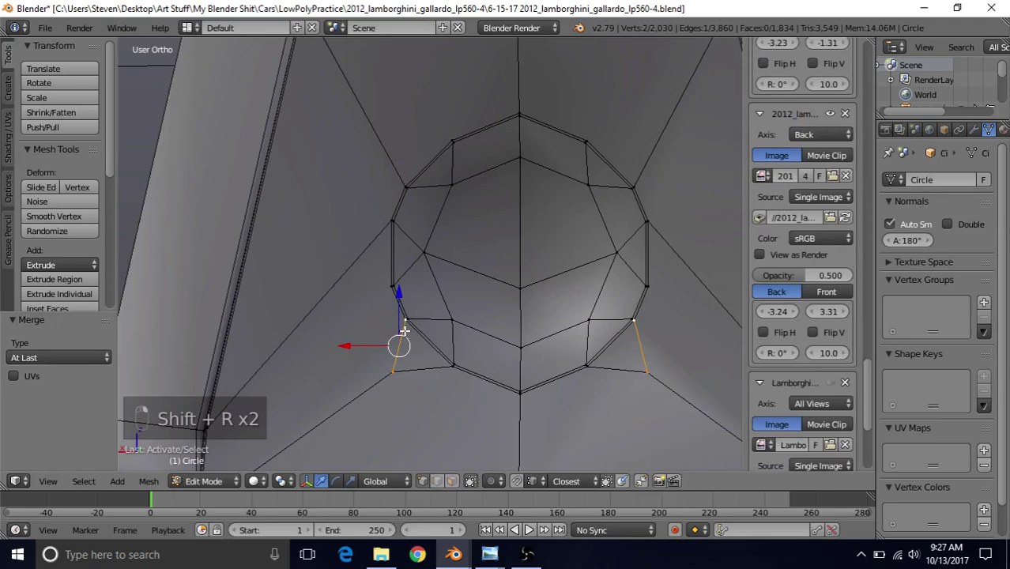
key(shift+r)
Step: Connect the free side vertex of the recess rim to the upper vertex at the housing's lower corner with a new edge
shift+middle_drag(405, 317, 496, 235)
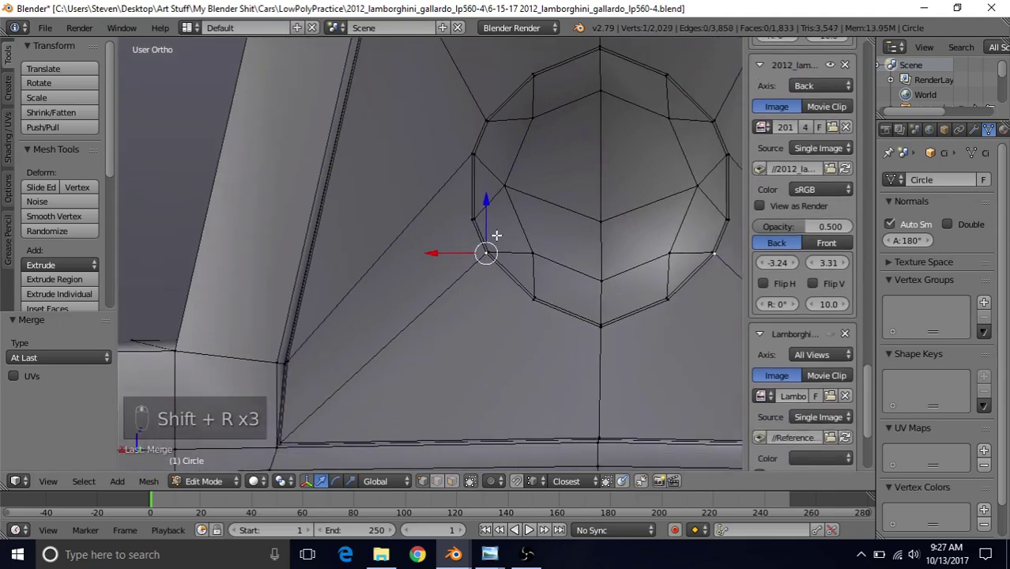
click(463, 233)
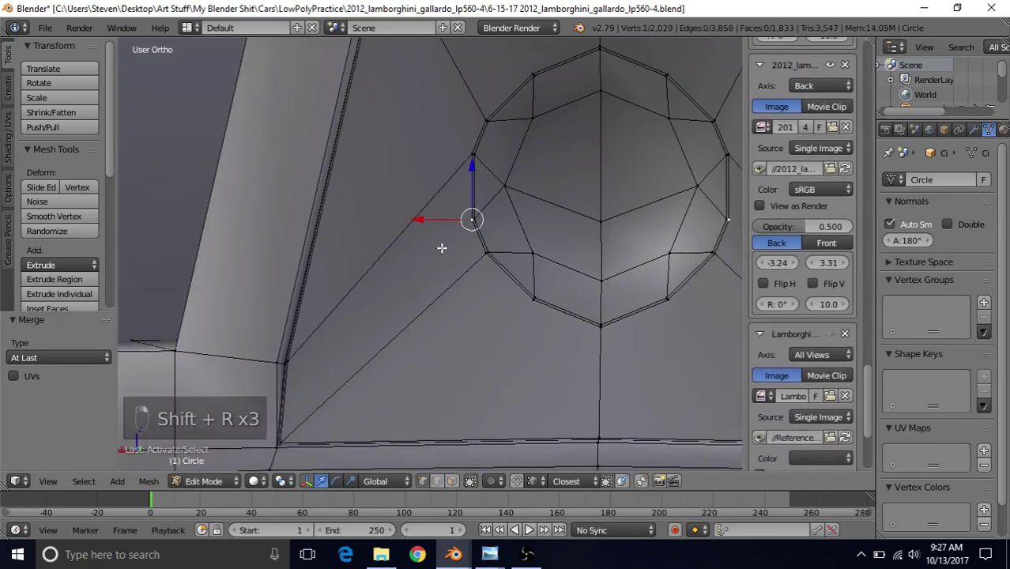
shift+click(291, 361)
key(j)
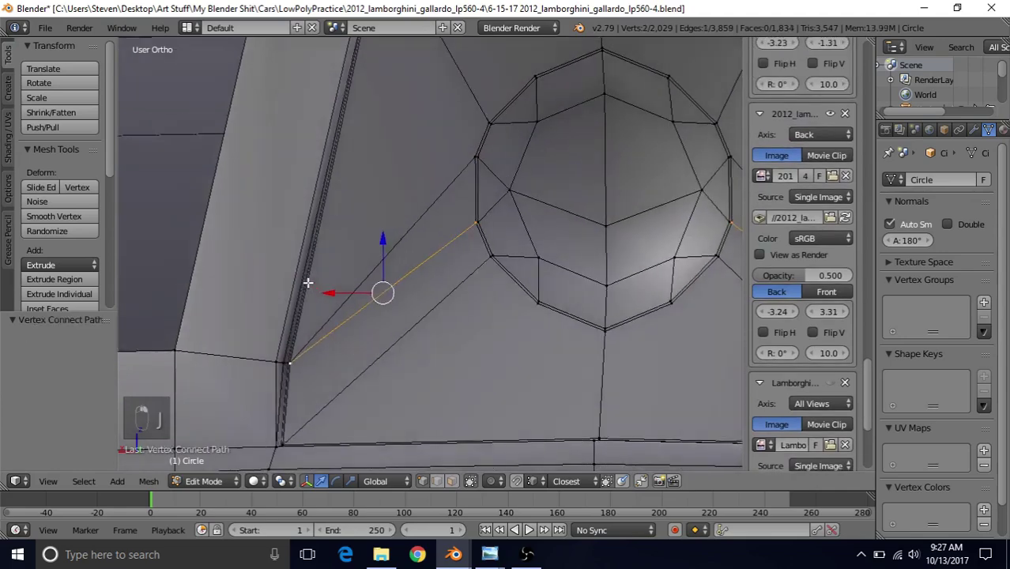
Step: Connect the lower side vertex of the recess rim to the housing's bottom inner corner with a new edge
scroll(278, 261, up, 2)
middle_drag(278, 262, 346, 249)
scroll(346, 261, up, 6)
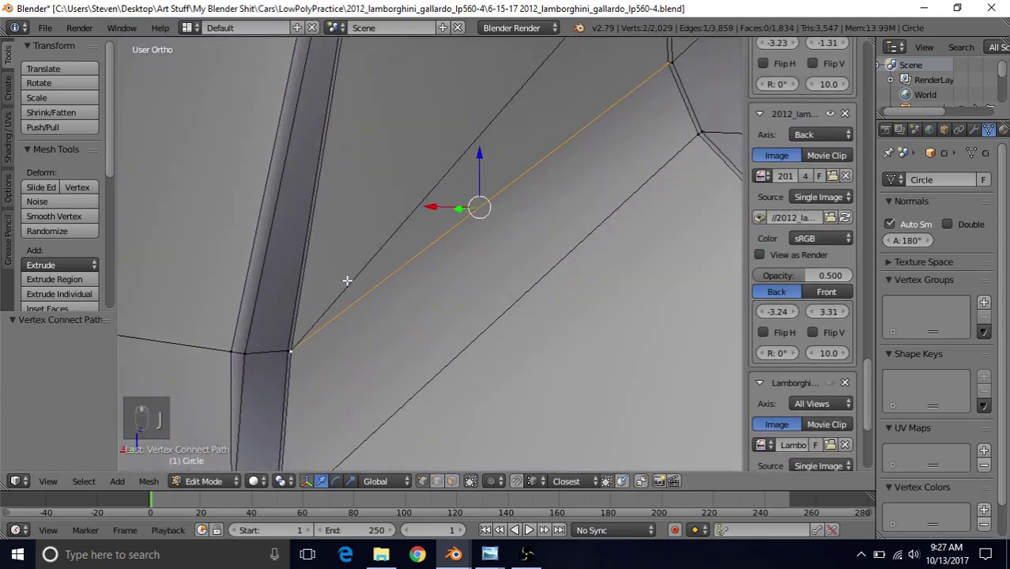
scroll(339, 356, down, 6)
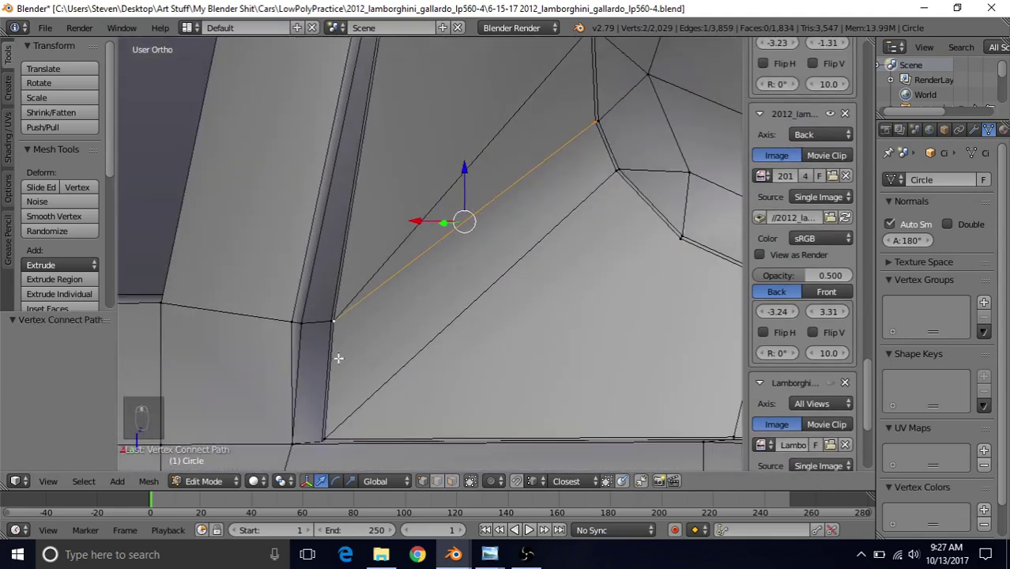
scroll(442, 314, up, 5)
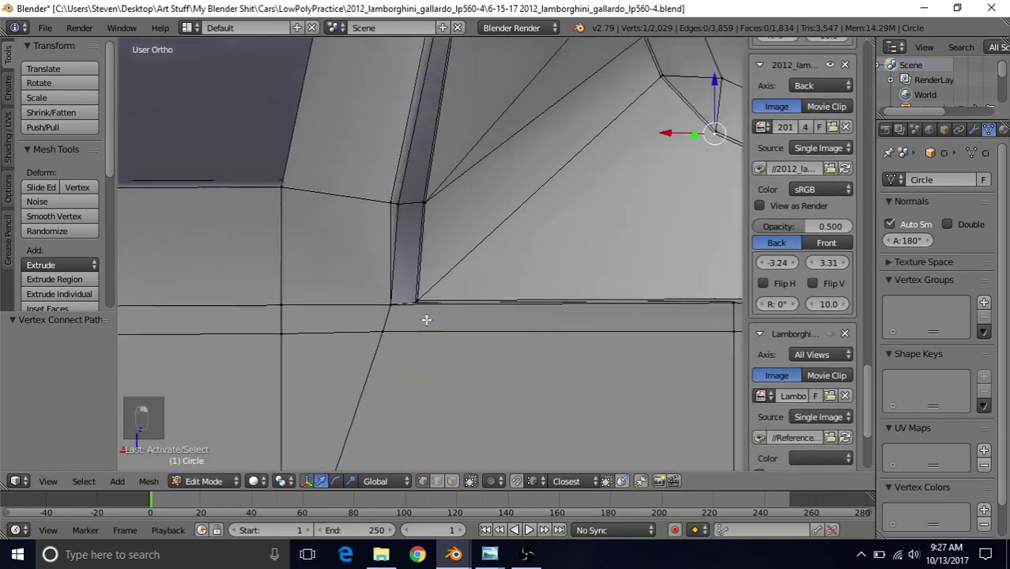
shift+right_click(407, 357)
key(j)
scroll(442, 332, down, 6)
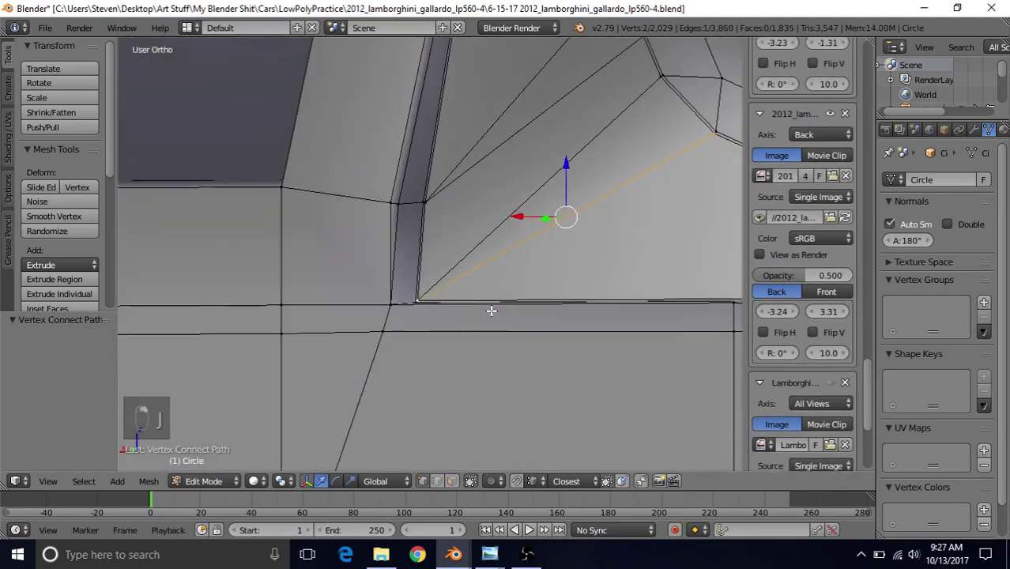
Step: Connect the upper side vertex of the recess rim to the housing's top inner corner with a new edge
scroll(539, 352, up, 5)
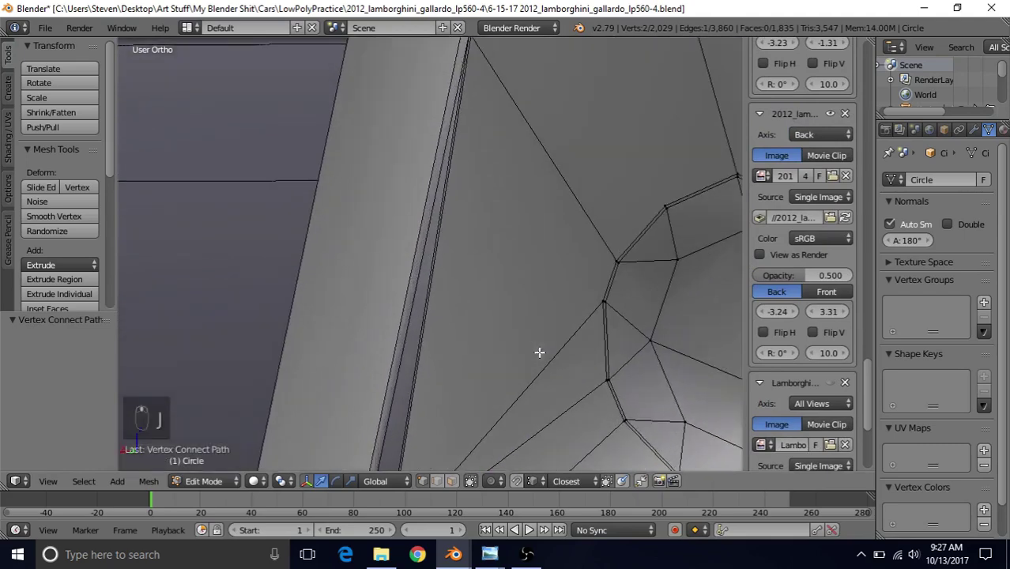
right_click(662, 204)
scroll(571, 343, down, 3)
scroll(494, 216, up, 4)
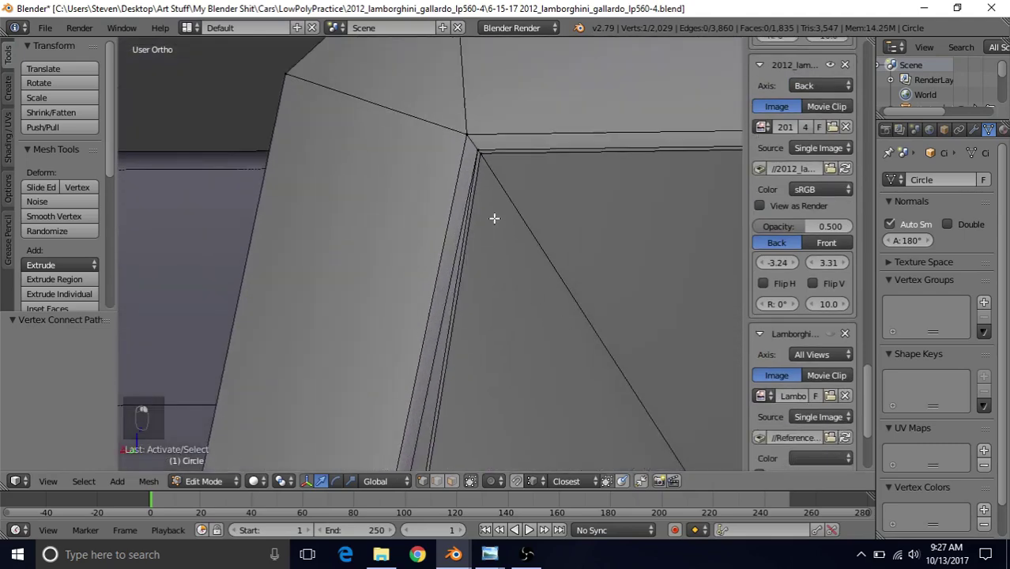
shift+right_click(498, 160)
key(j)
scroll(514, 269, down, 3)
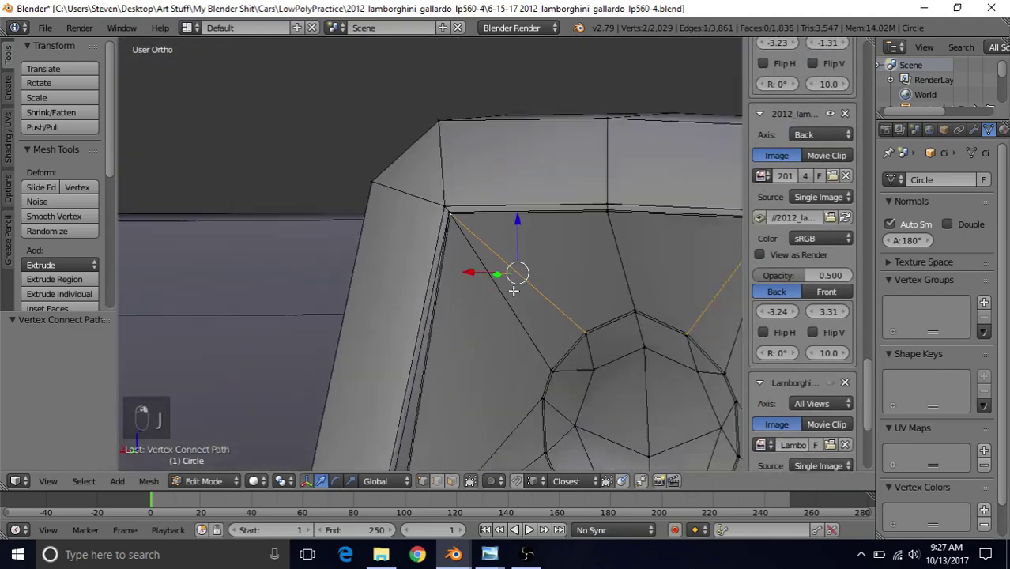
shift+middle_drag(514, 364, 483, 286)
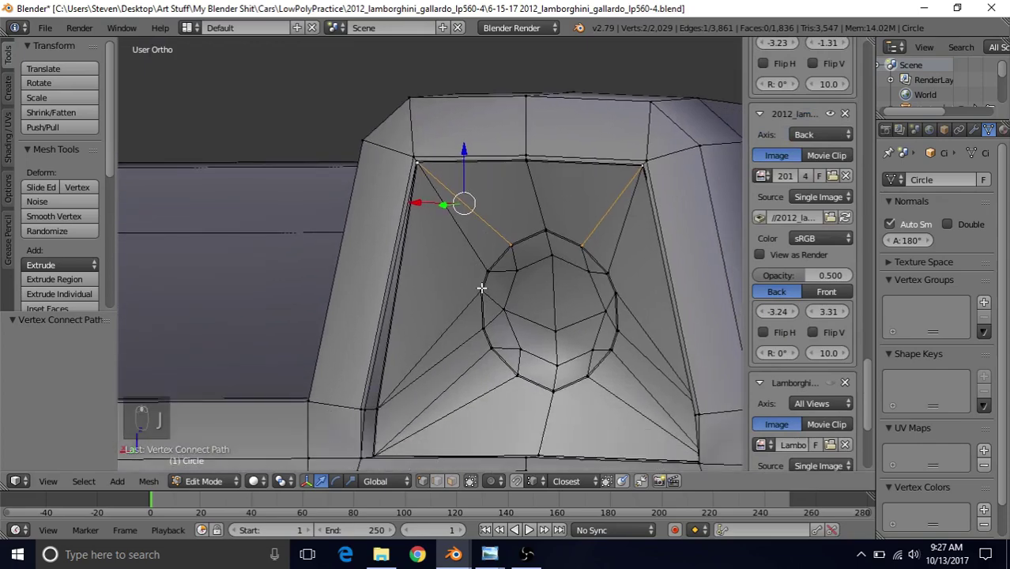
Step: Select the inner edge loop of the recess rim and round it with LoopTools Circle
middle_drag(547, 264, 580, 256)
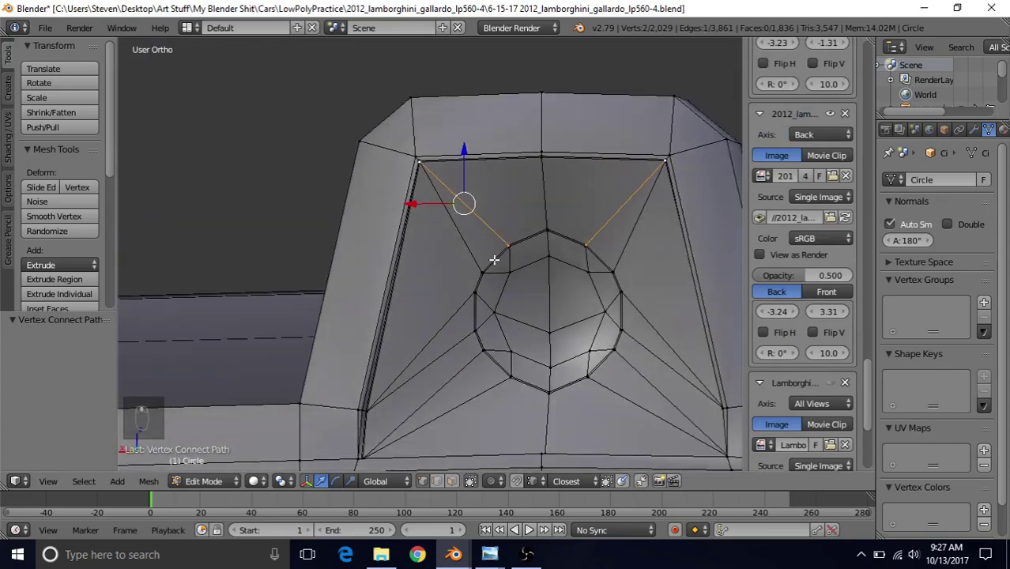
scroll(514, 368, up, 3)
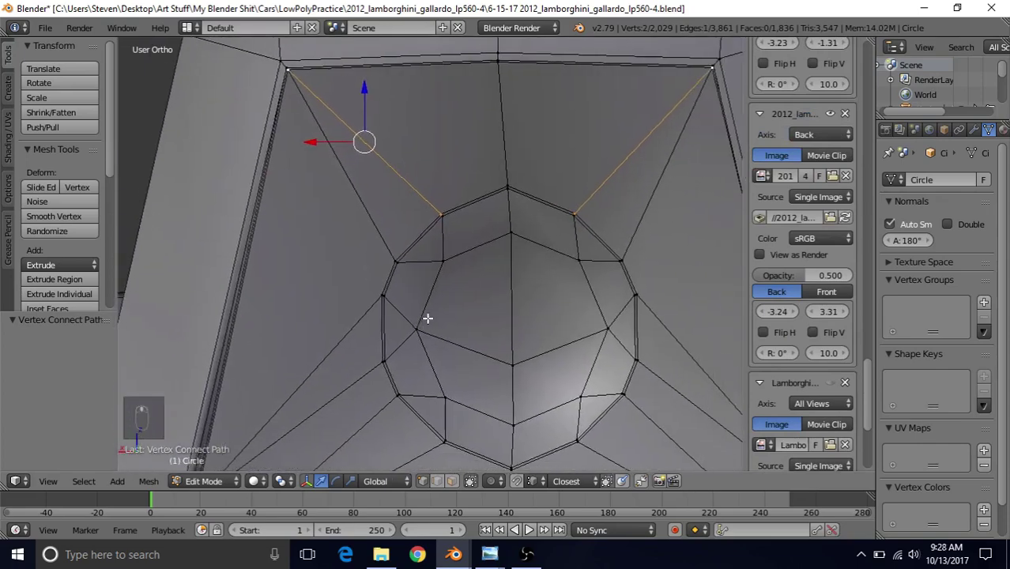
middle_drag(427, 318, 480, 285)
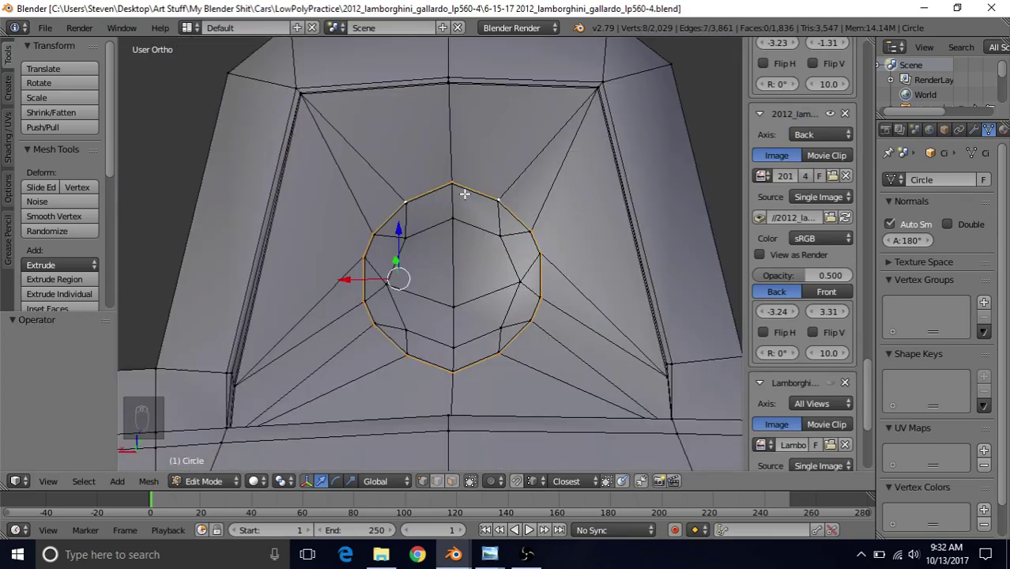
alt+click(464, 192)
scroll(453, 232, up, 2)
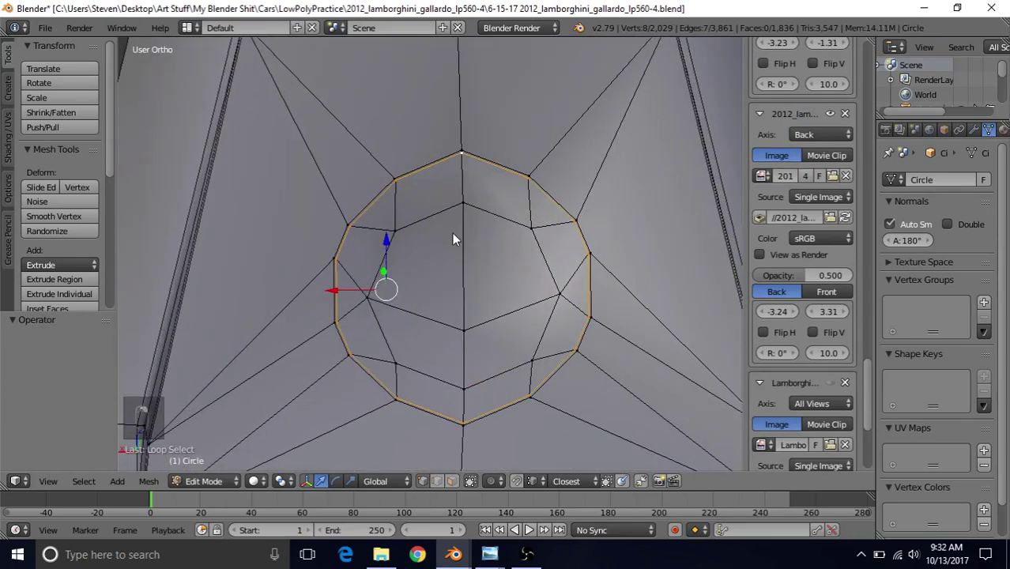
key(w)
mouse_move(458, 163)
click(508, 176)
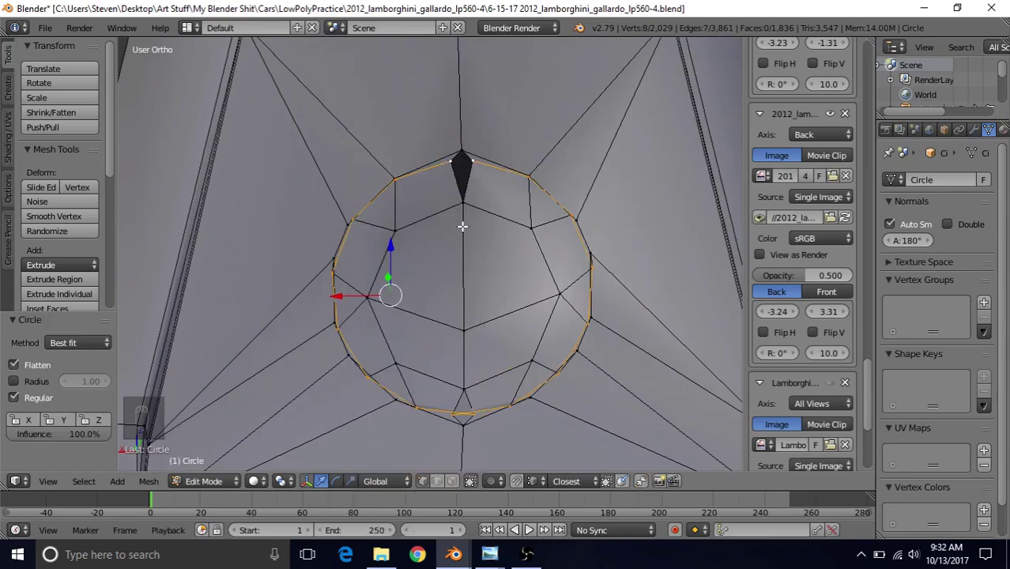
Step: Move the loop's top centre vertex about -0.001 and its bottom centre vertex about 0.000992 along X onto the mirror line
right_click(453, 166)
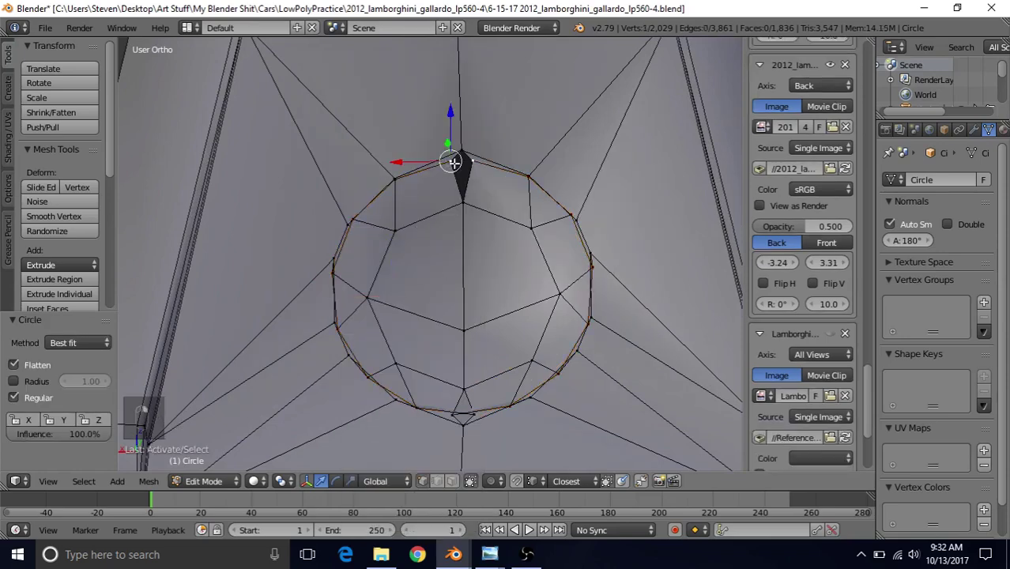
drag(404, 163, 464, 346)
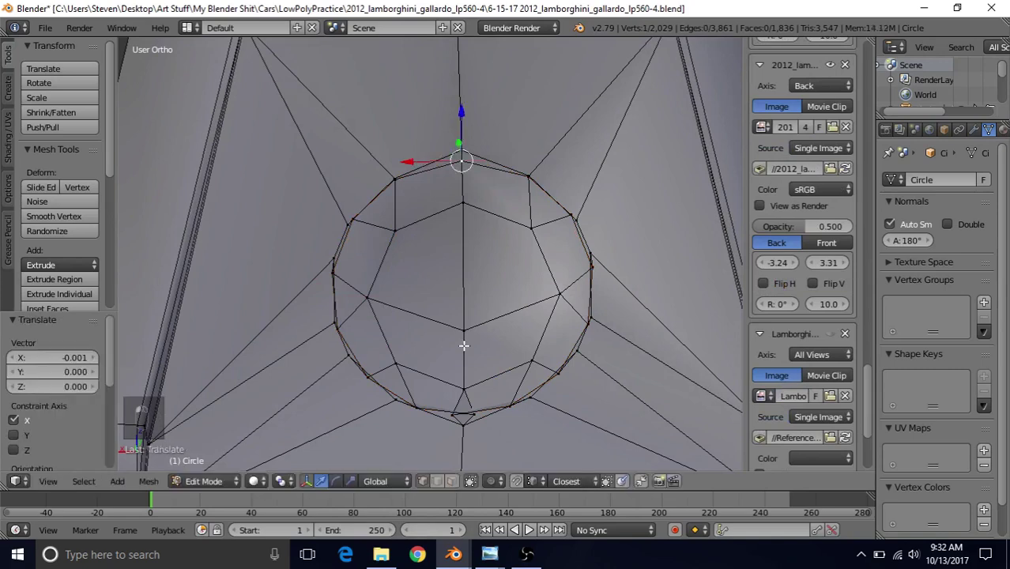
right_click(466, 417)
drag(424, 416, 401, 416)
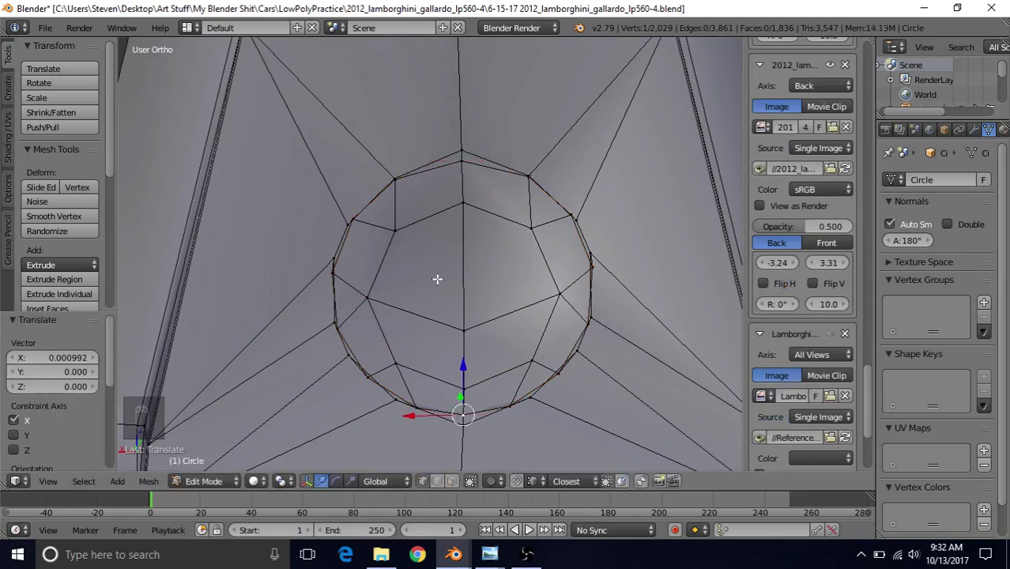
Step: Reselect the corrected inner rim loop and apply LoopTools Circle to it again
alt+right_click(447, 166)
key(w)
mouse_move(446, 165)
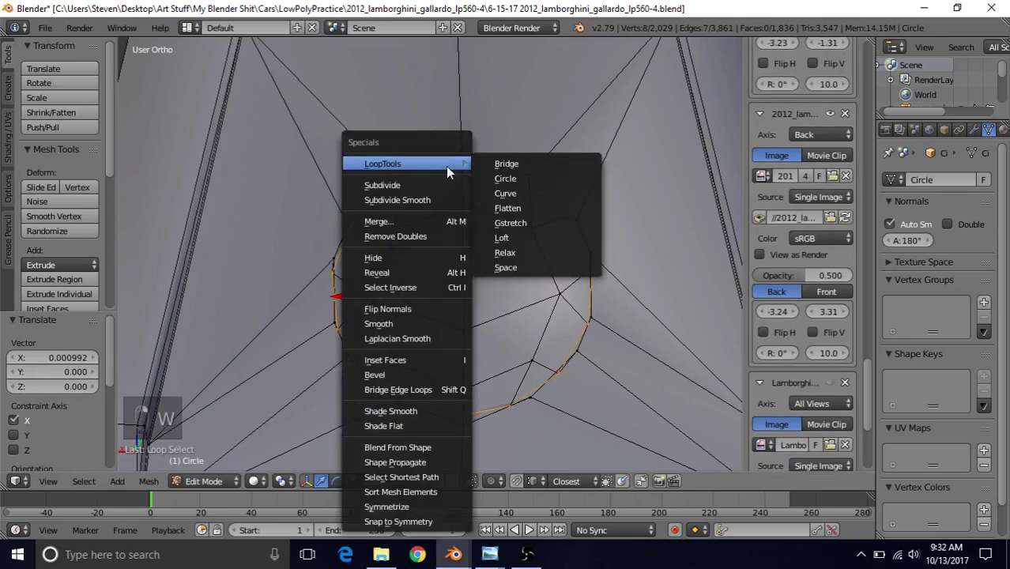
click(528, 178)
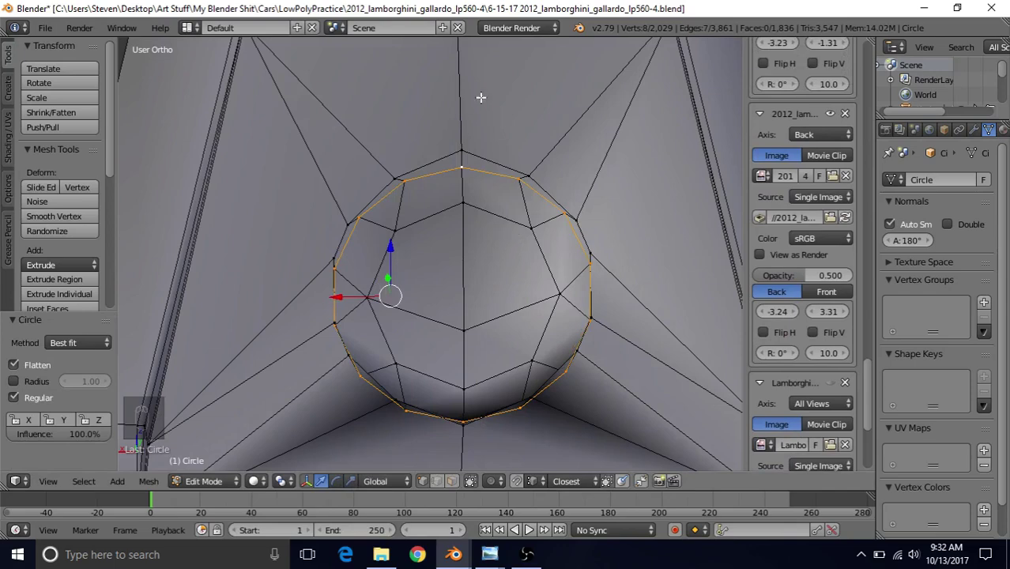
Step: Dissolve the edges of the outer loop around the recess rim
alt+right_click(487, 157)
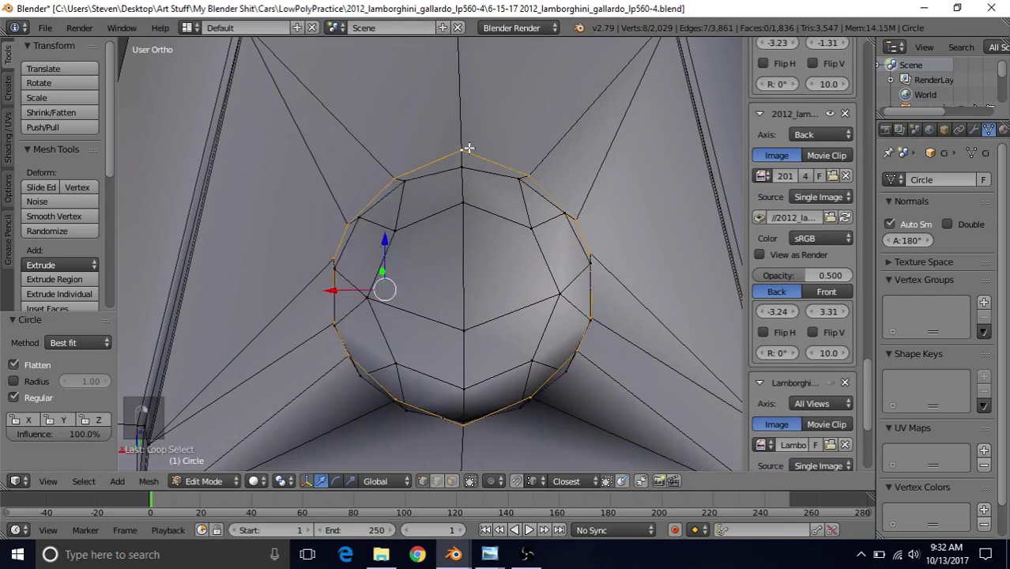
key(Delete)
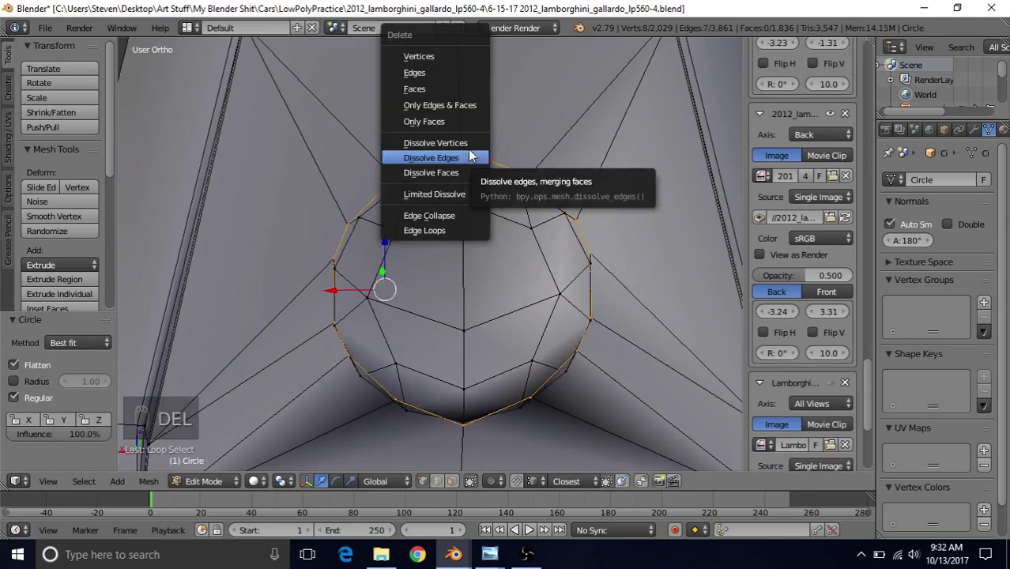
click(469, 151)
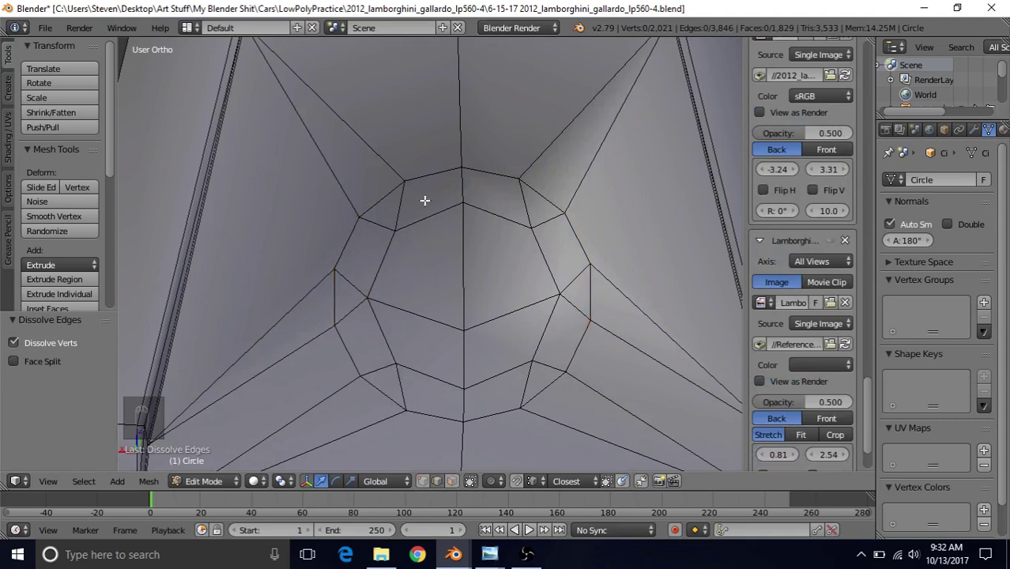
Step: Select all edges joining the recess rim to its inner ring and subdivide them with one cut
right_click(400, 202)
shift+right_click(354, 286)
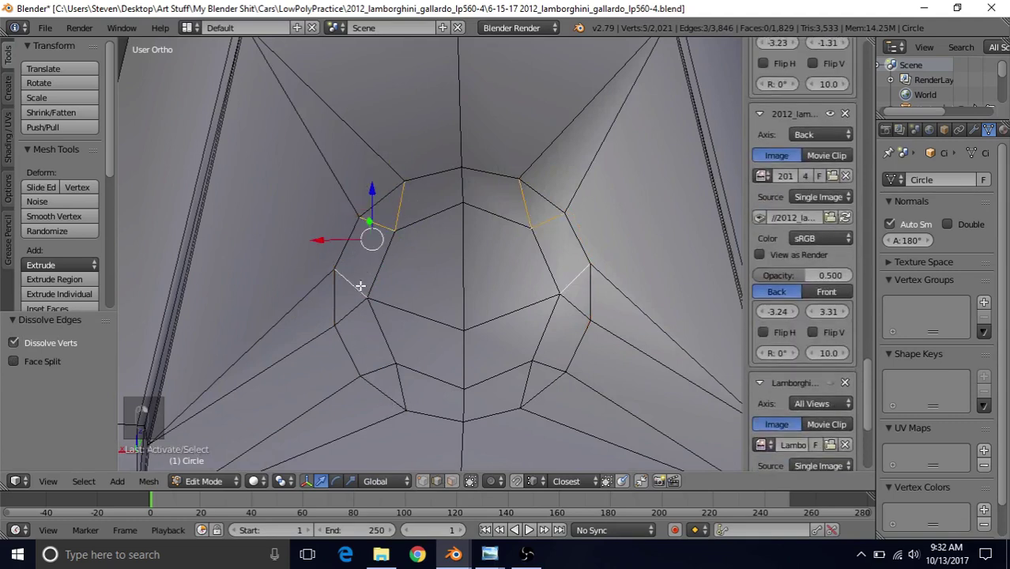
shift+right_click(383, 366)
shift+right_click(401, 385)
shift+right_click(463, 401)
shift+right_click(466, 187)
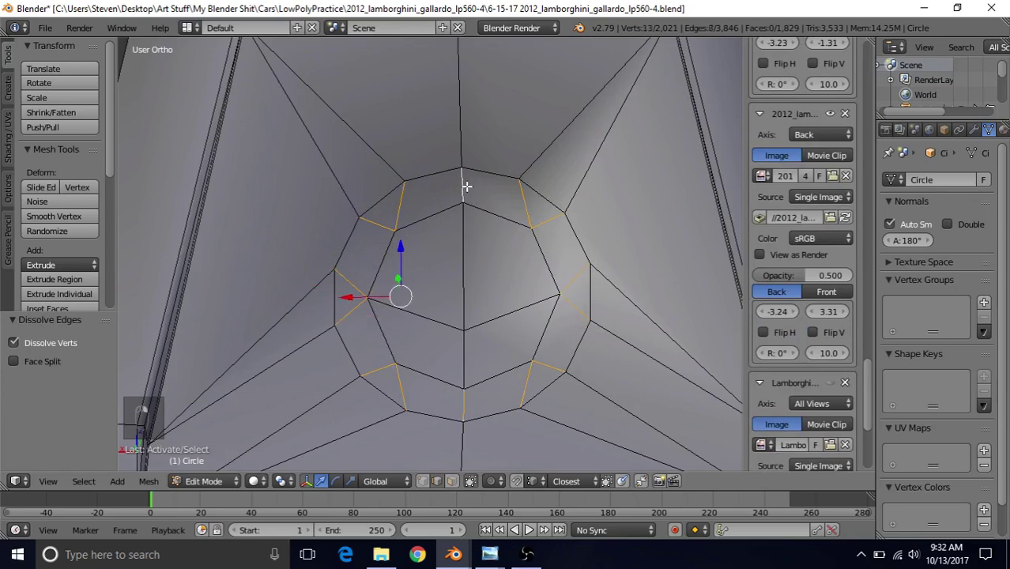
scroll(44, 270, down, 1)
click(55, 302)
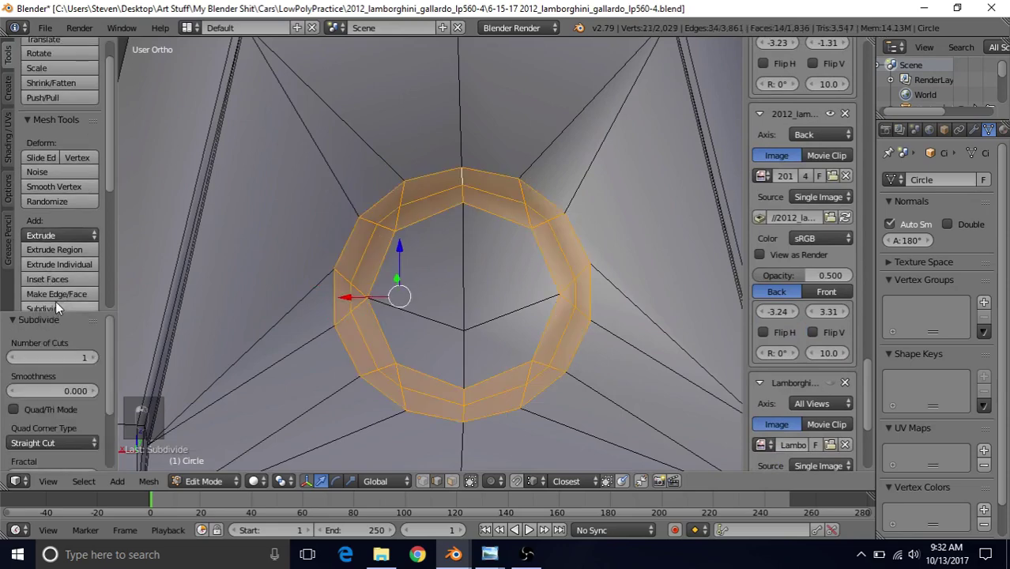
Step: Edge-slide the new middle loop all the way out to the recess rim with a factor of -1
alt+right_click(421, 203)
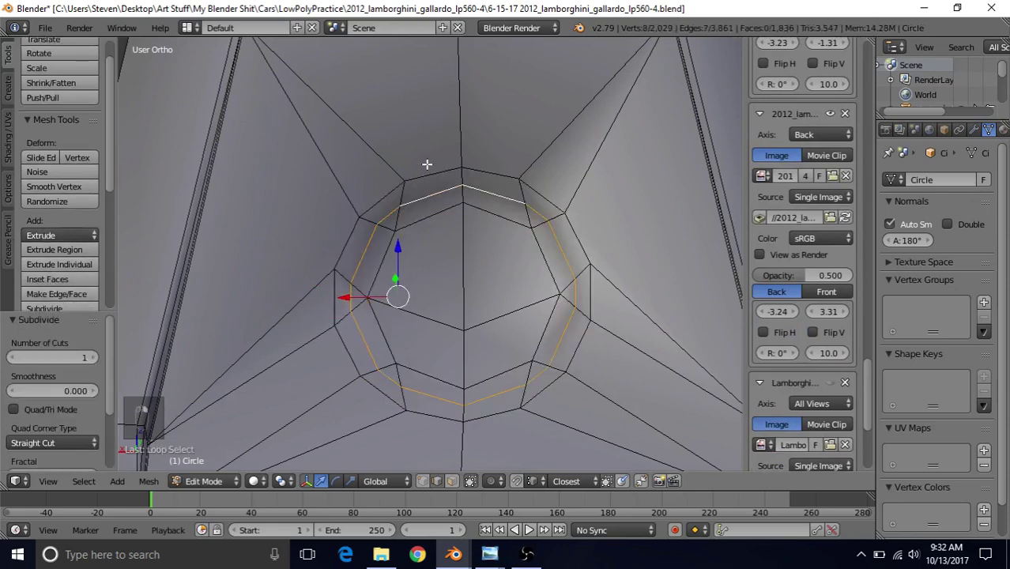
key(g)
key(g)
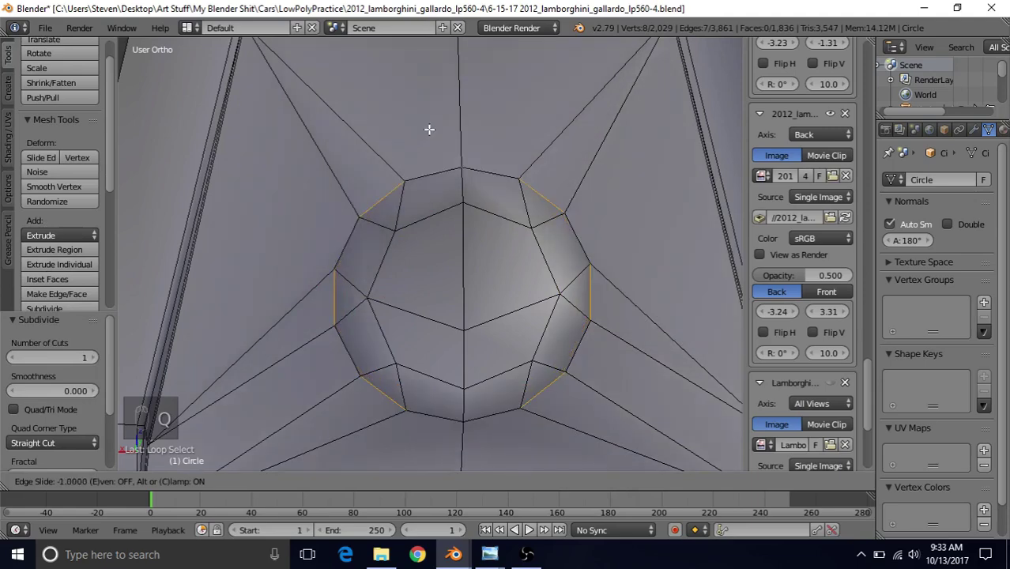
click(429, 129)
Step: Scale the slid loop to 0.973 and round it with LoopTools Circle
key(s)
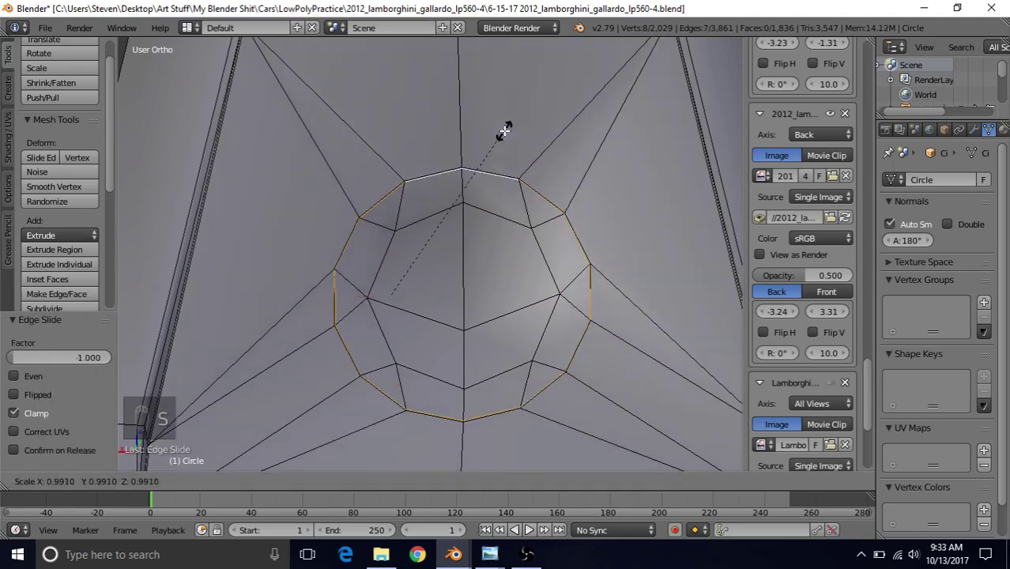
click(504, 133)
key(w)
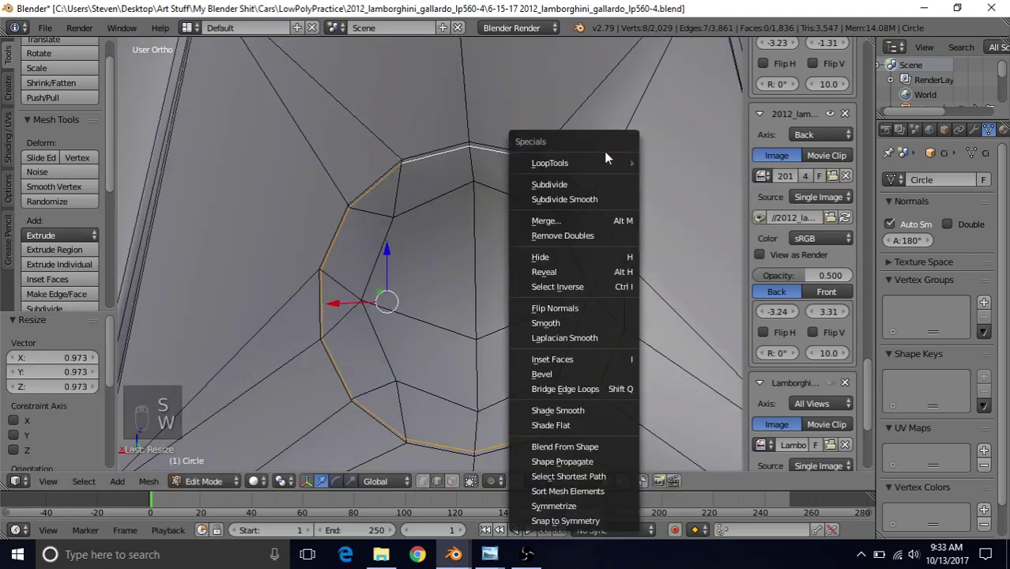
mouse_move(607, 163)
click(668, 178)
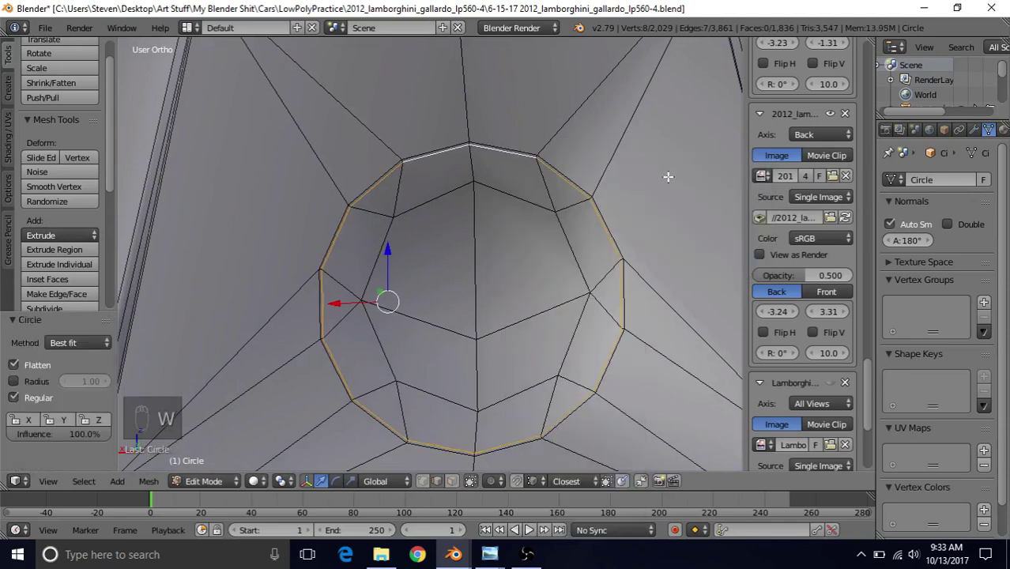
Step: Examine the shading of the rounded recess in Object Mode, comparing it with the mesh in Edit Mode
scroll(472, 216, down, 3)
key(Tab)
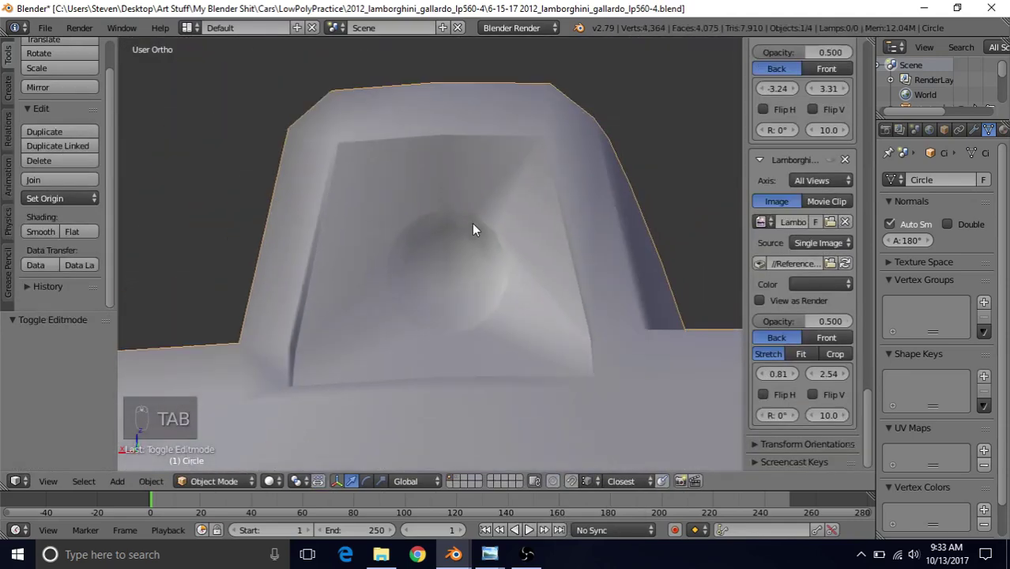
mouse_move(472, 223)
middle_down()
mouse_move(506, 180)
mouse_move(537, 230)
mouse_move(465, 230)
middle_up()
scroll(484, 239, down, 2)
scroll(465, 230, up, 4)
key(Tab)
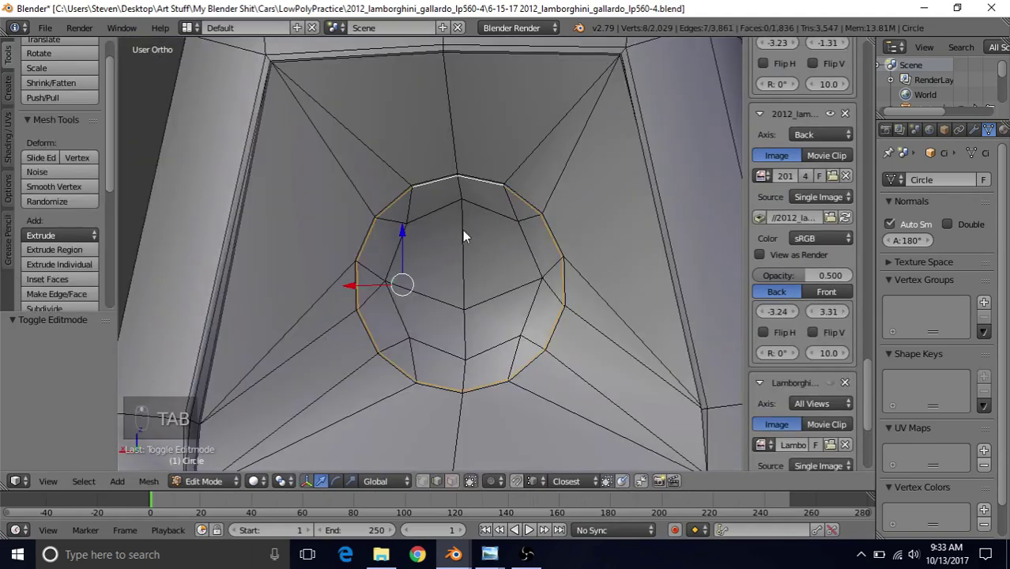
key(Tab)
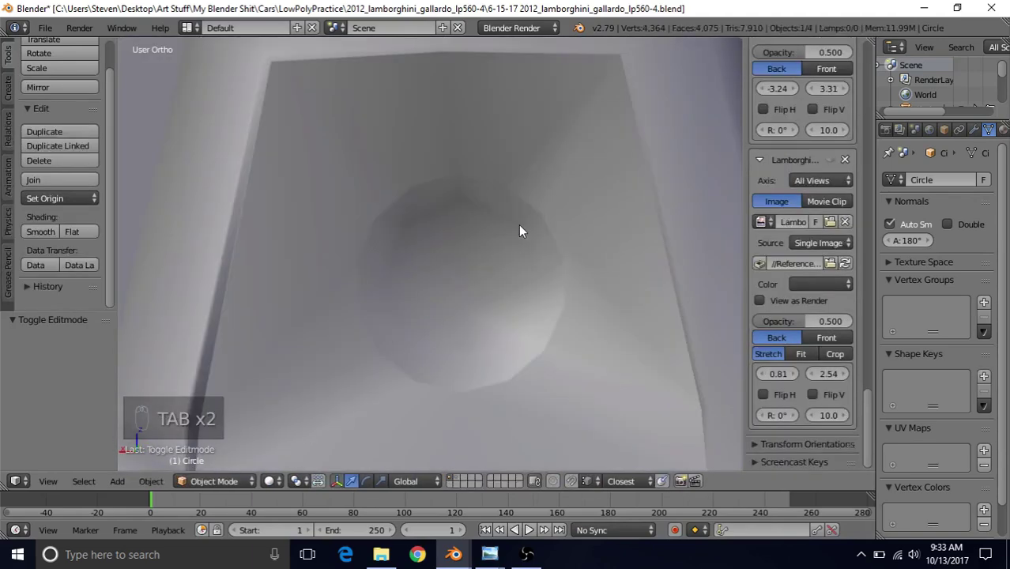
Step: Unhide the camera lens in front of the recess and view the whole camera on the car body
key(alt+h)
scroll(511, 244, down, 4)
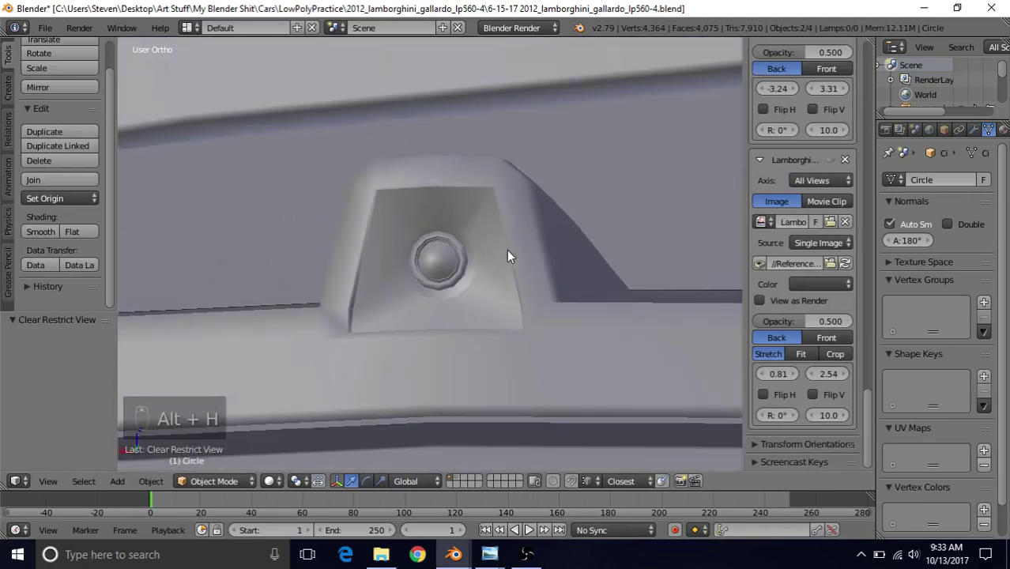
scroll(507, 250, down, 4)
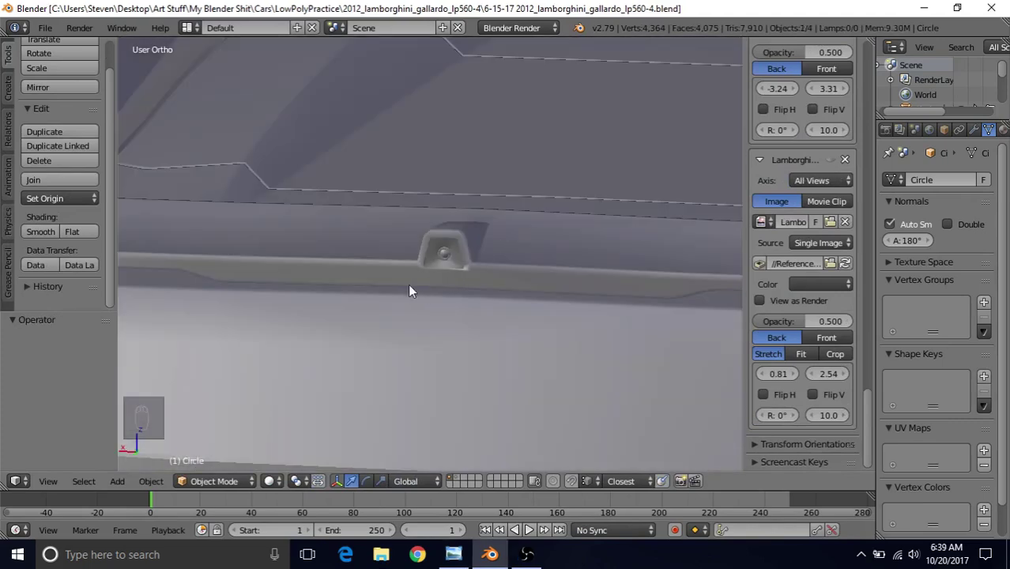
Step: Select the row of faces along the spoiler's rear edge below the camera and compare it with the brake light in the reference photo
key(Tab)
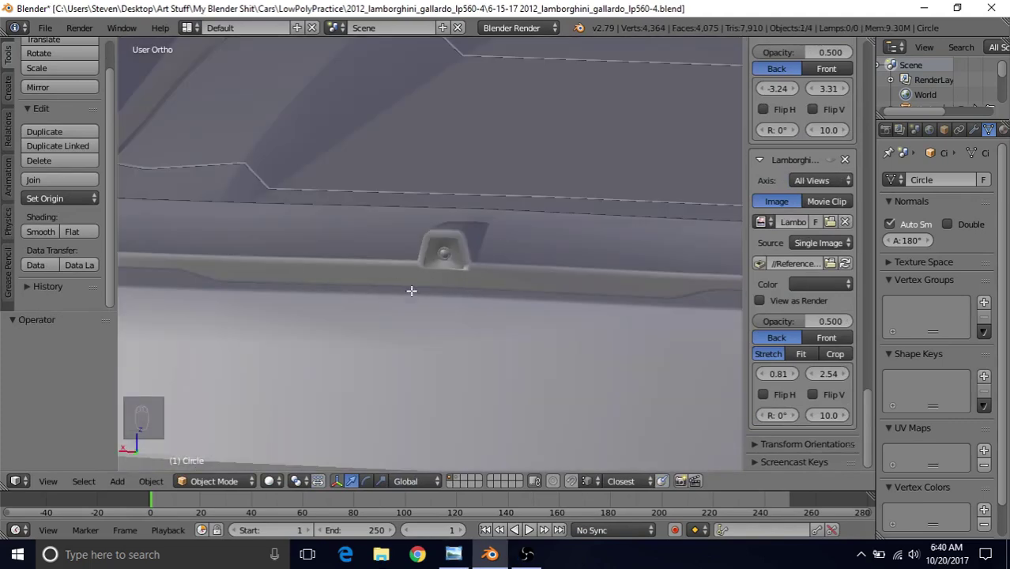
click(451, 481)
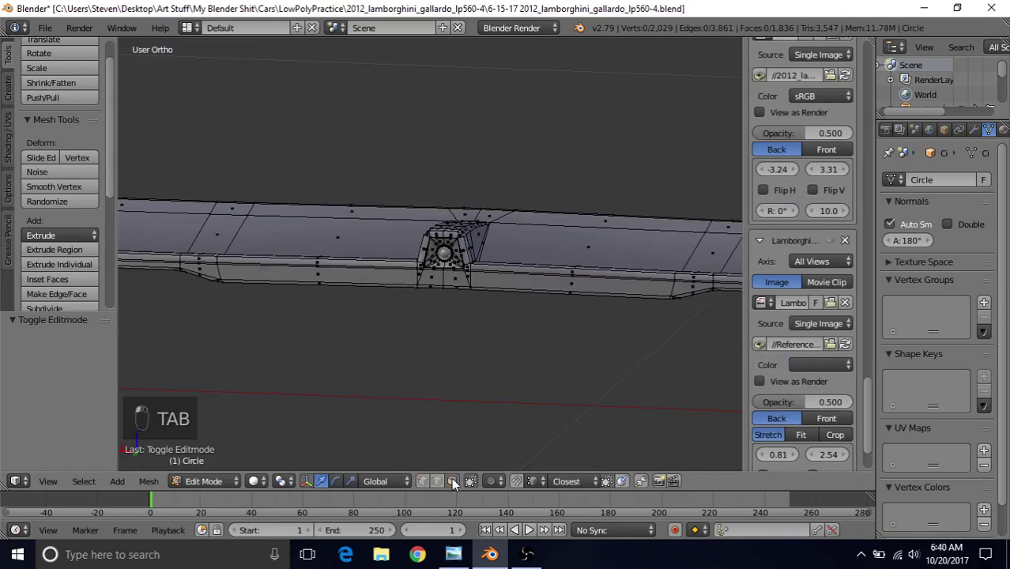
right_click(265, 269)
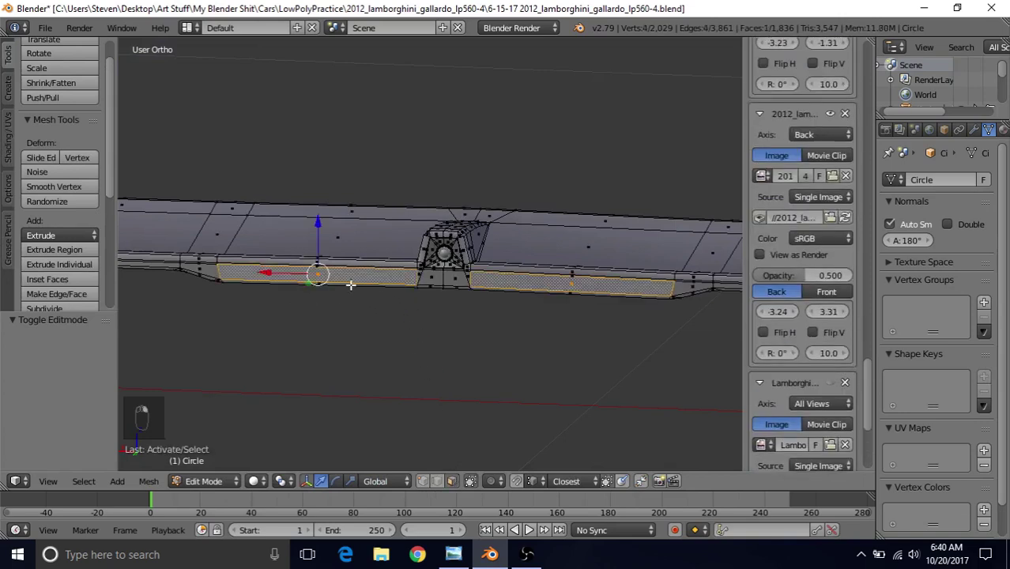
shift+right_click(425, 277)
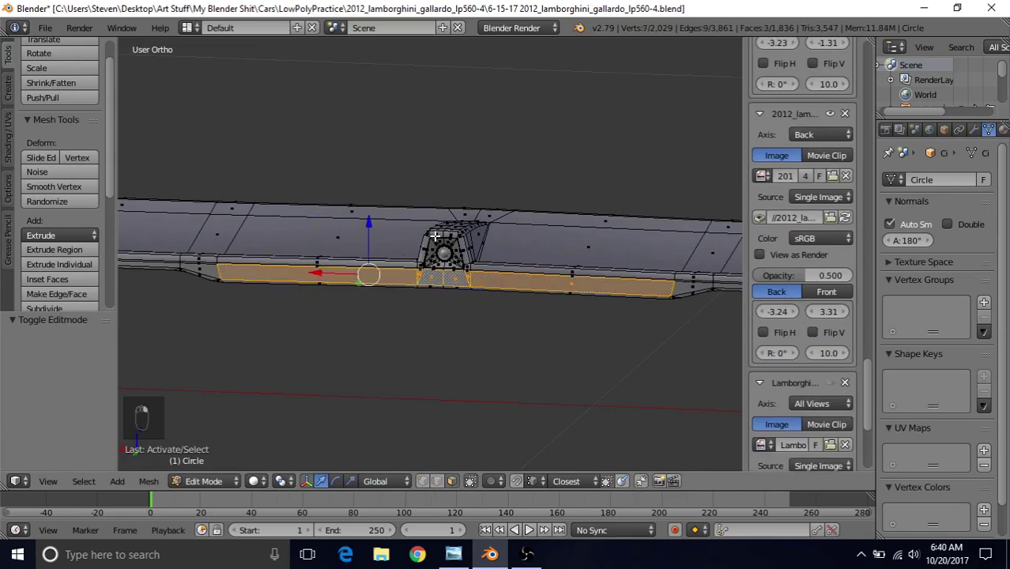
click(453, 555)
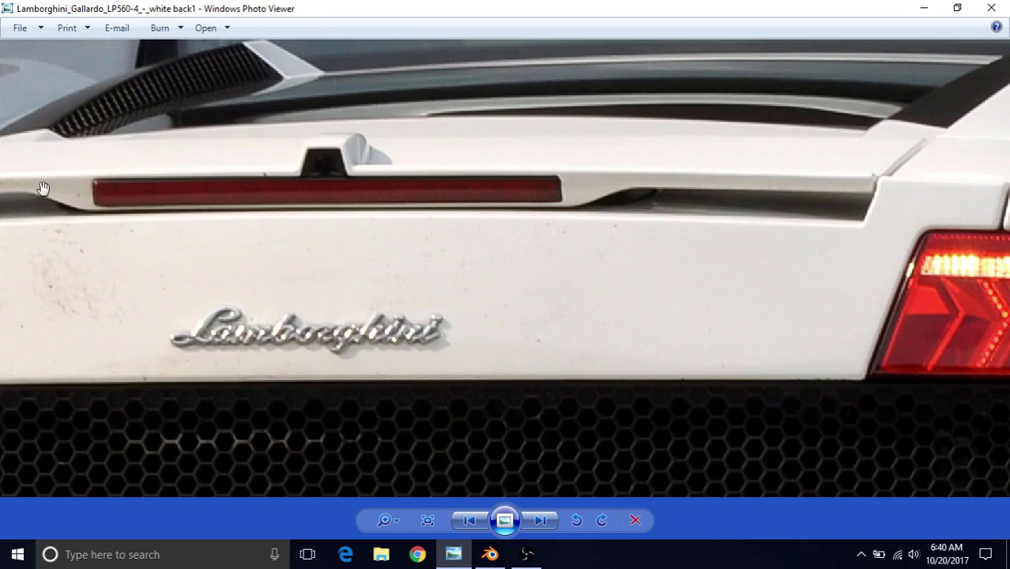
click(491, 554)
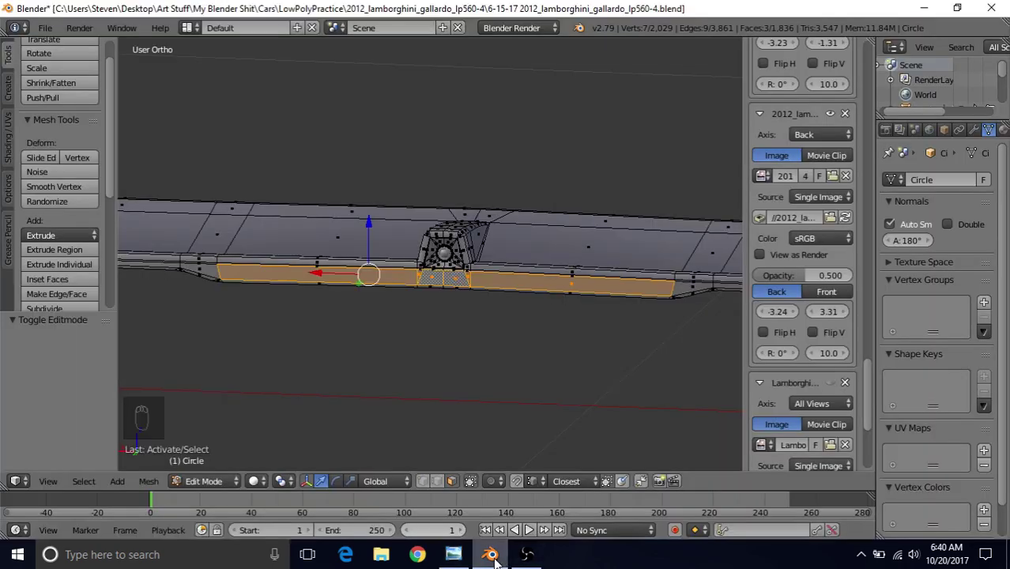
Step: Inset the selected brake light faces twice, using a thickness of about 0.0006 for the first inset
middle_drag(428, 281, 436, 259)
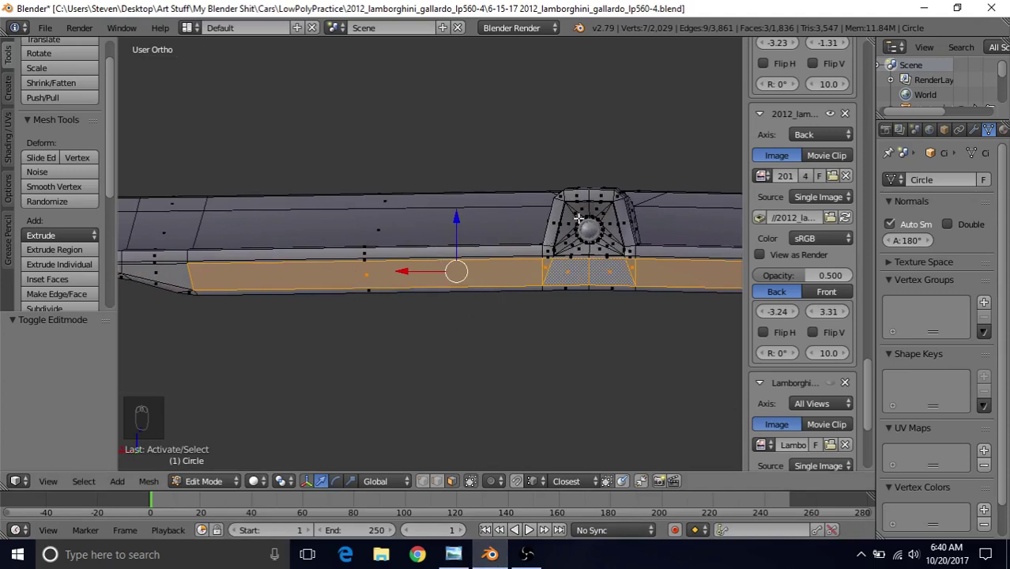
key(i)
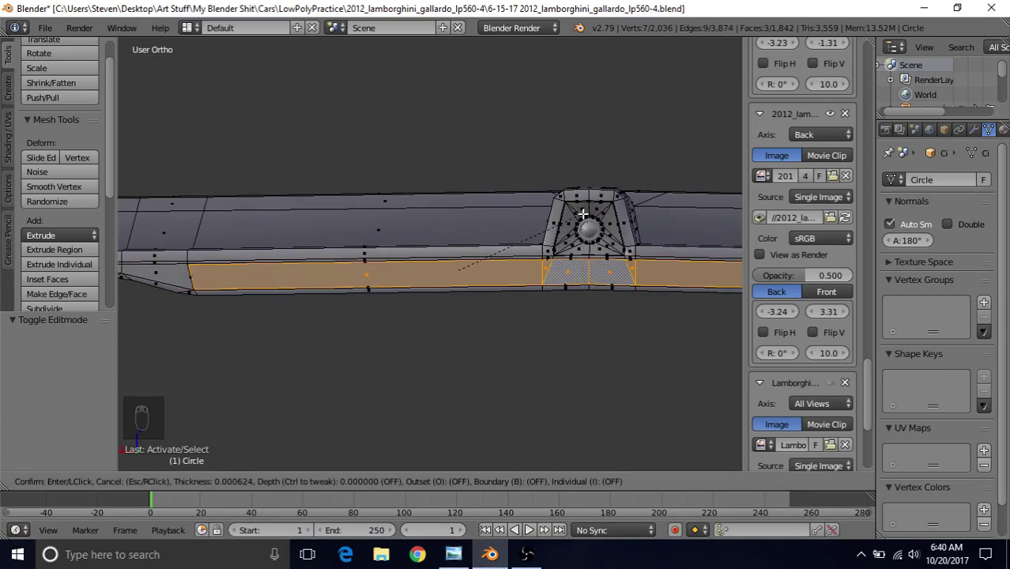
click(582, 214)
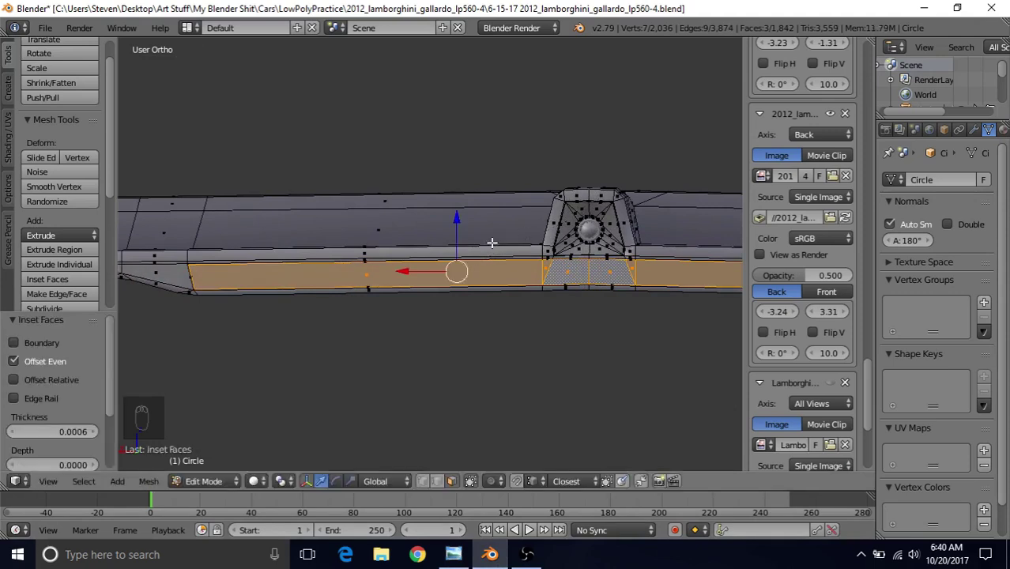
key(i)
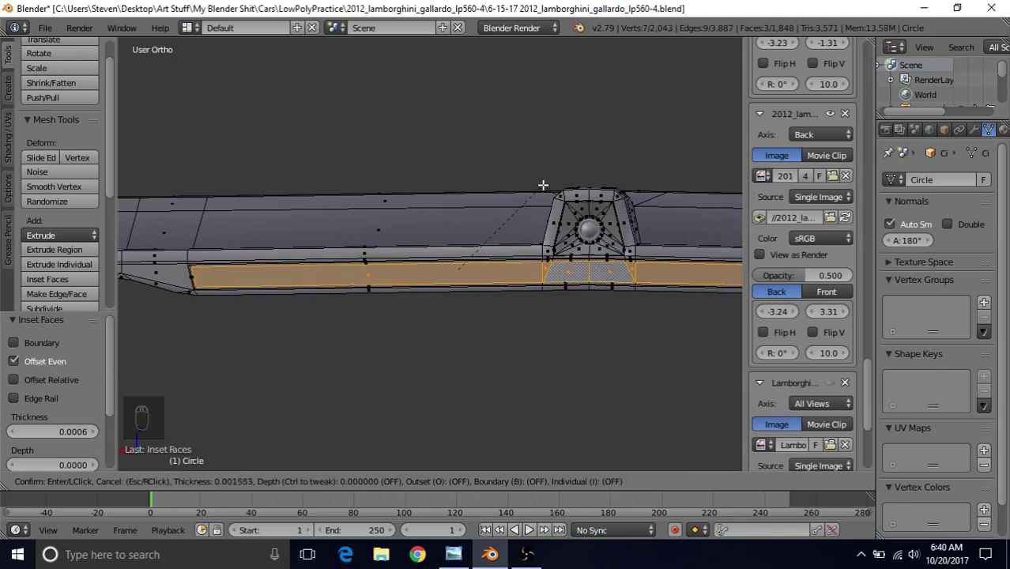
click(536, 190)
Step: Push the inner brake light faces slightly into the spoiler along the Y axis and check the recess in Object Mode
middle_drag(530, 196, 583, 267)
drag(476, 267, 477, 274)
key(Tab)
scroll(477, 274, up, 5)
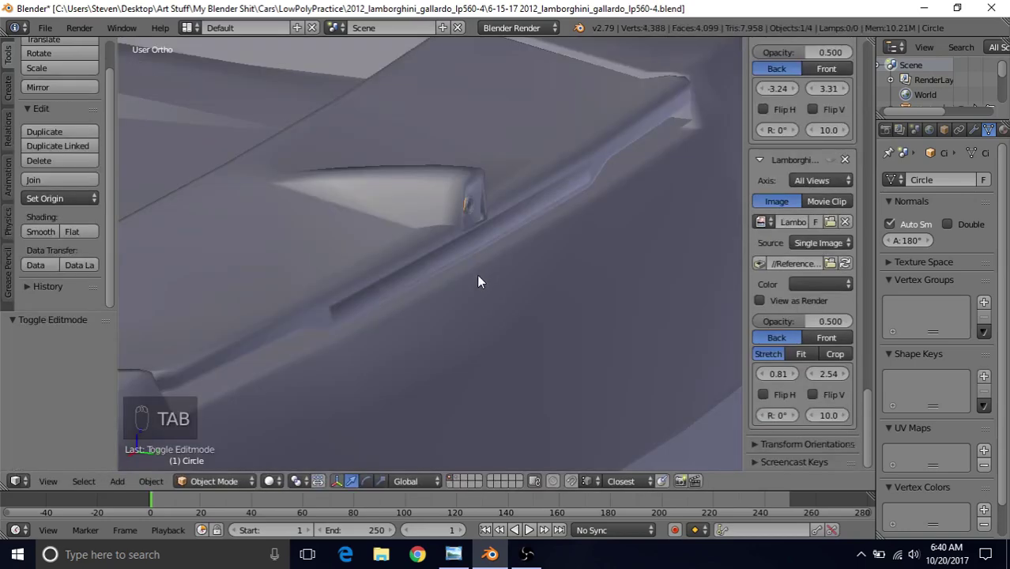
middle_drag(476, 267, 414, 280)
key(Tab)
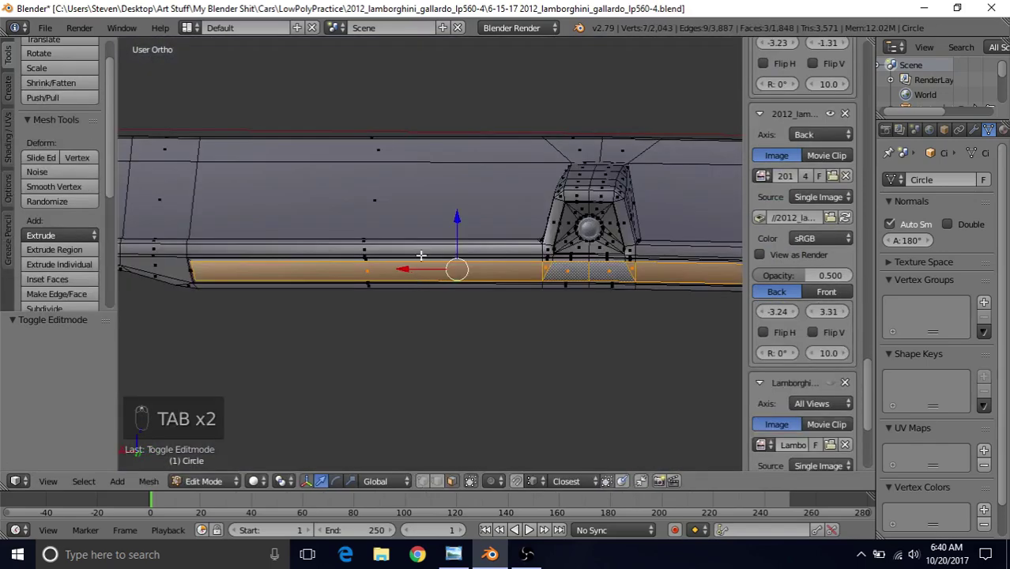
Step: Inset the recessed brake light faces by 0.0005 and check the shading in Object Mode
key(i)
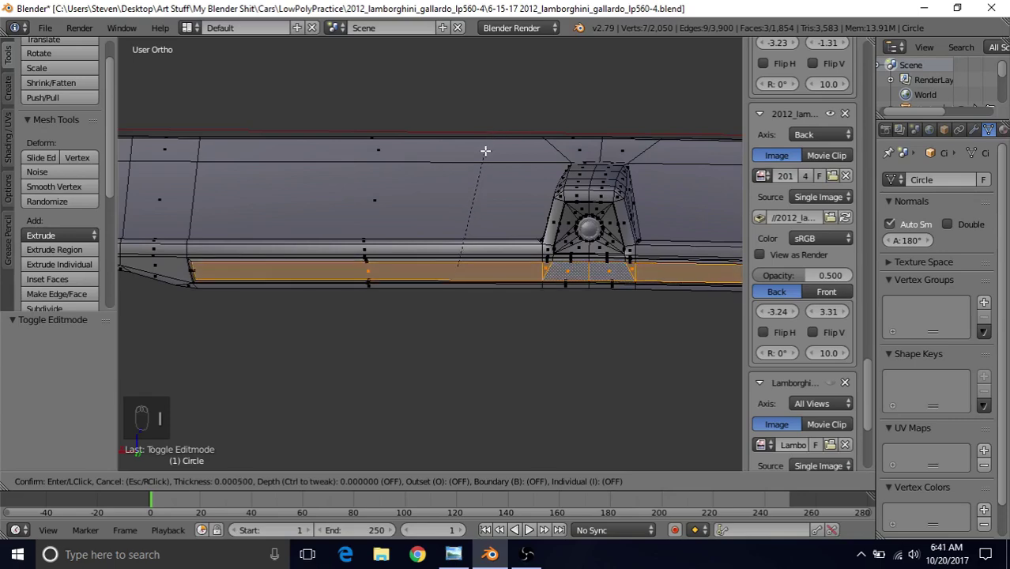
click(485, 150)
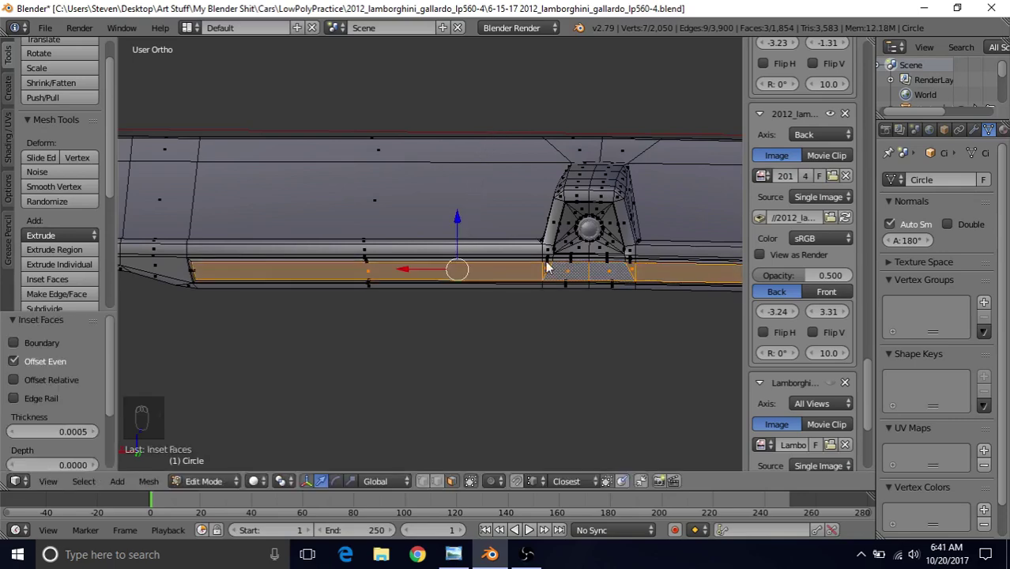
key(Tab)
middle_drag(431, 268, 544, 256)
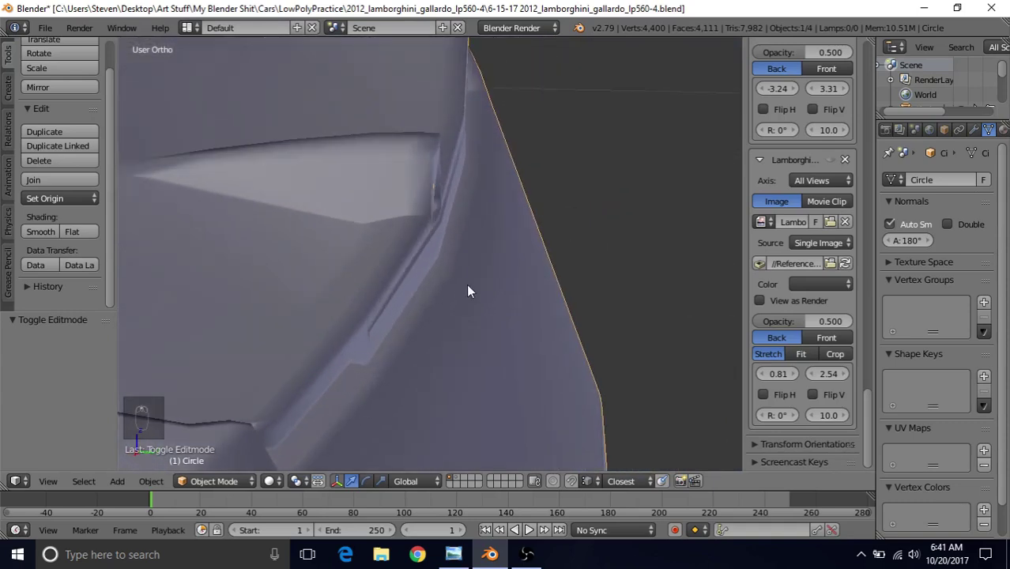
Step: Grow the brake light selection to include the surrounding inset ring and move it about -0.00046 along Y
mouse_move(468, 292)
middle_down()
mouse_move(467, 264)
mouse_move(482, 269)
mouse_move(476, 276)
middle_up()
key(Tab)
shift+right_click(424, 301)
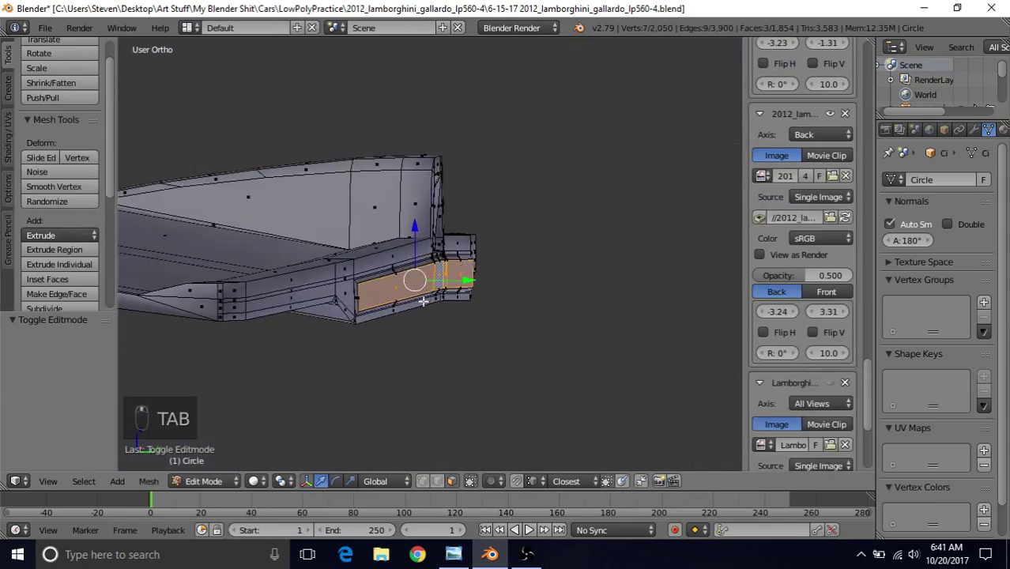
middle_drag(423, 301, 374, 292)
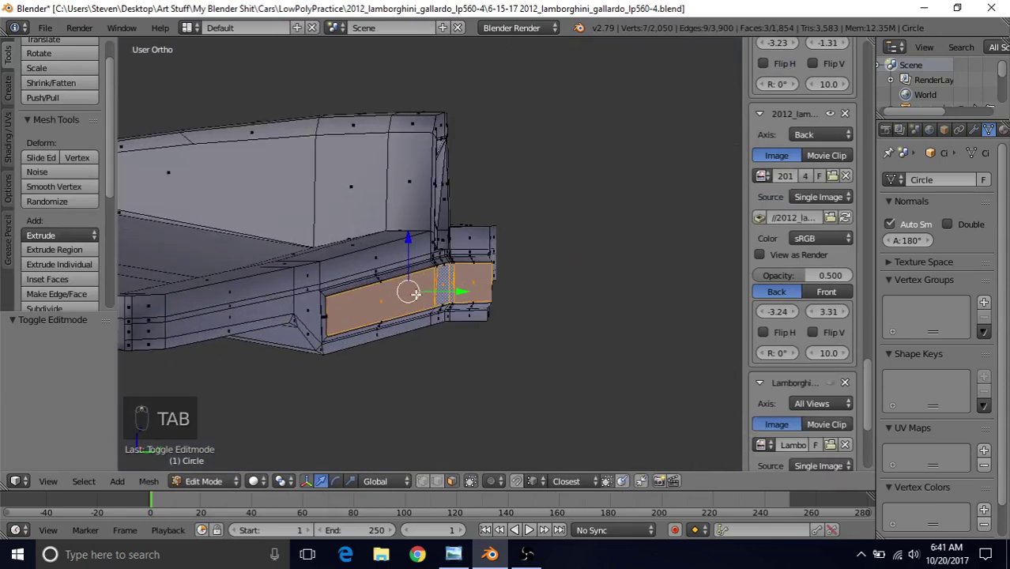
key(ctrl+KP_Add)
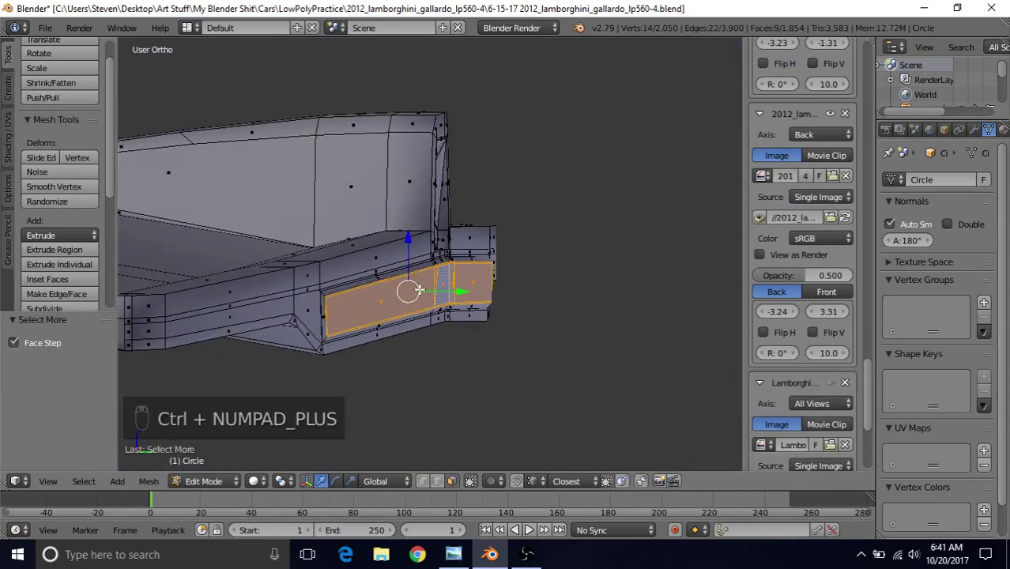
drag(456, 291, 456, 291)
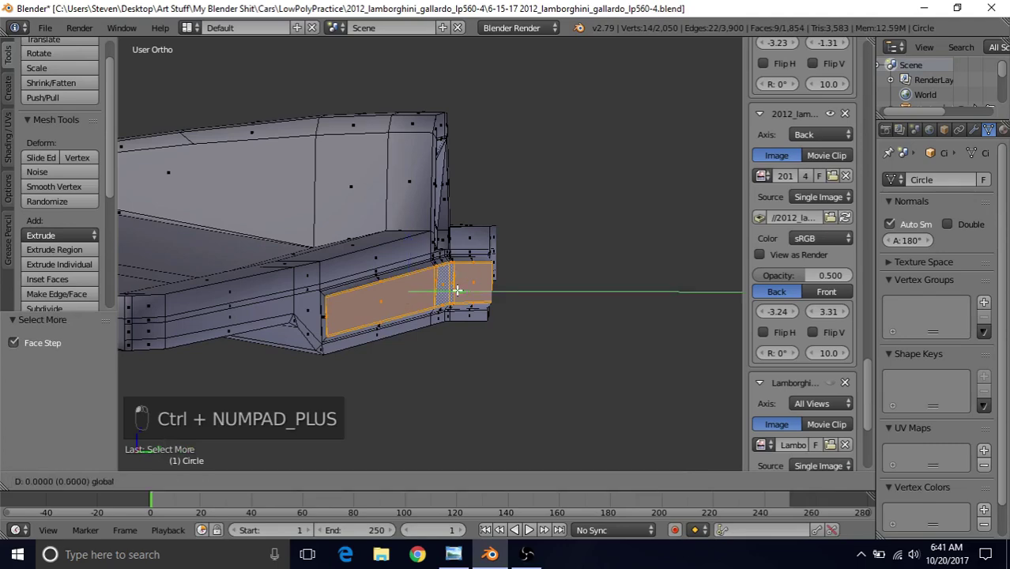
click(456, 291)
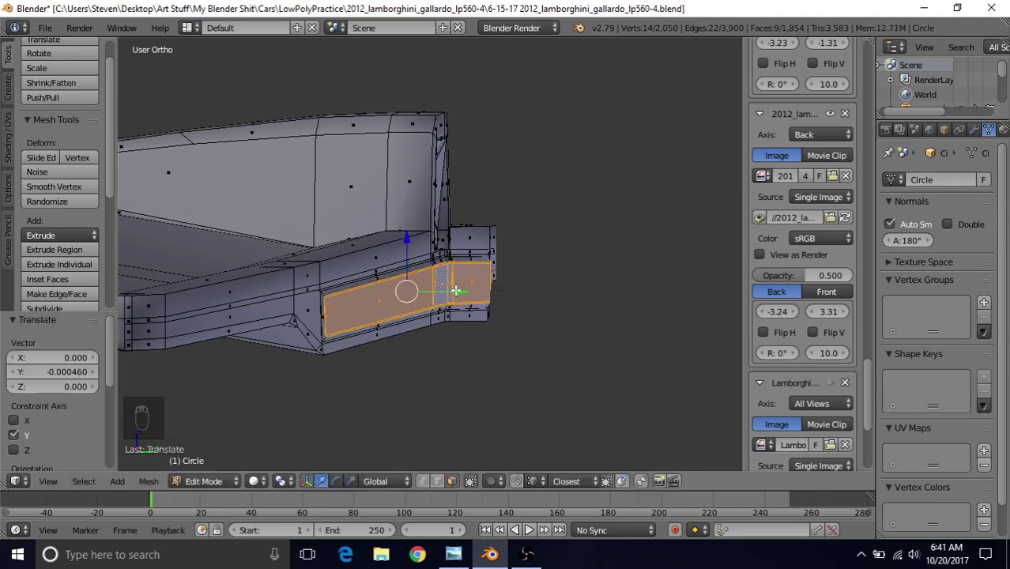
Step: Examine the recessed brake light strip on the spoiler in Object Mode and Edit Mode, and save the file
key(Tab)
middle_drag(433, 303, 419, 243)
middle_drag(377, 241, 341, 234)
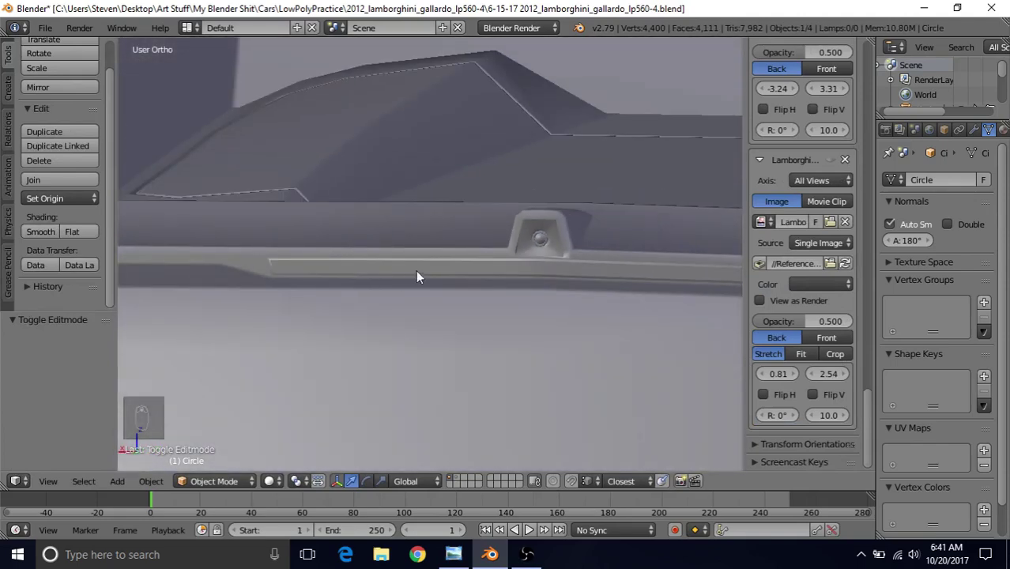
middle_drag(417, 275, 502, 241)
key(Tab)
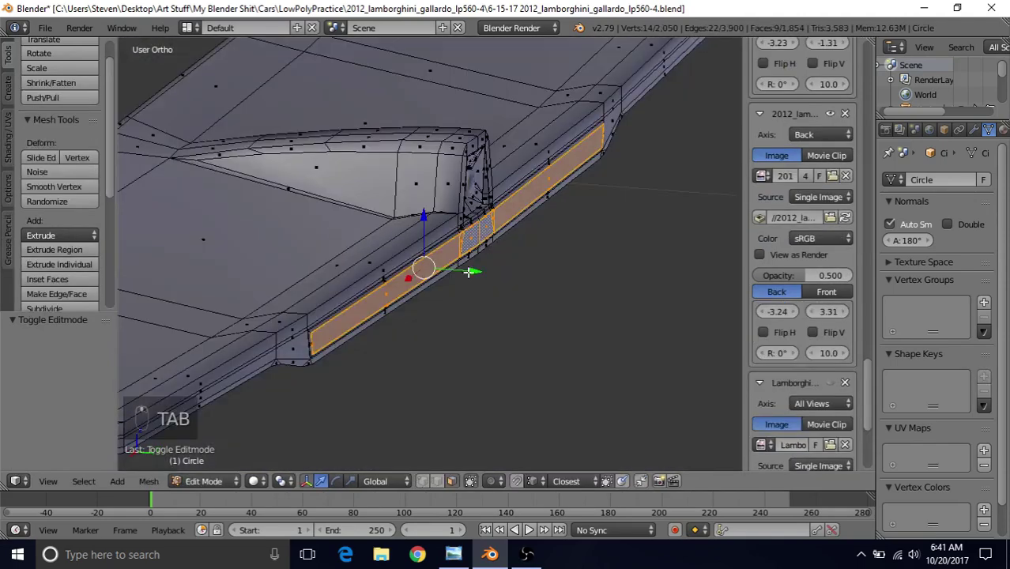
scroll(481, 273, down, 1)
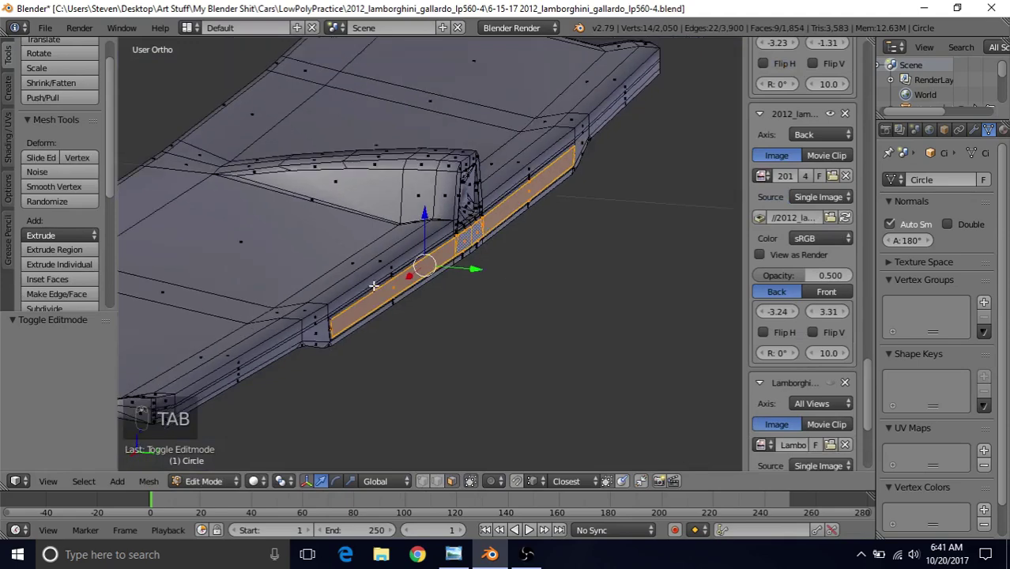
middle_drag(470, 270, 389, 237)
key(Tab)
scroll(374, 236, down, 1)
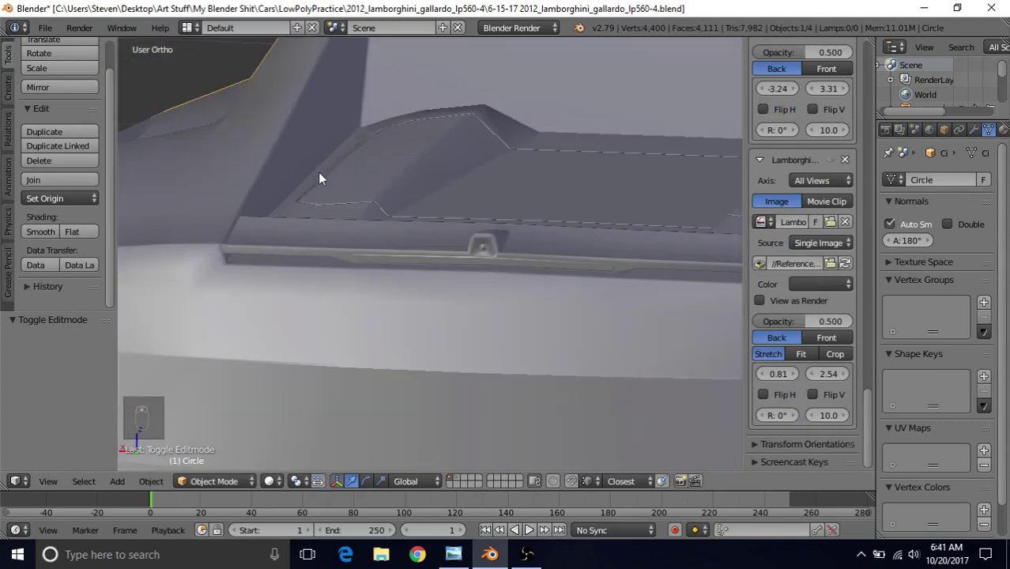
click(44, 28)
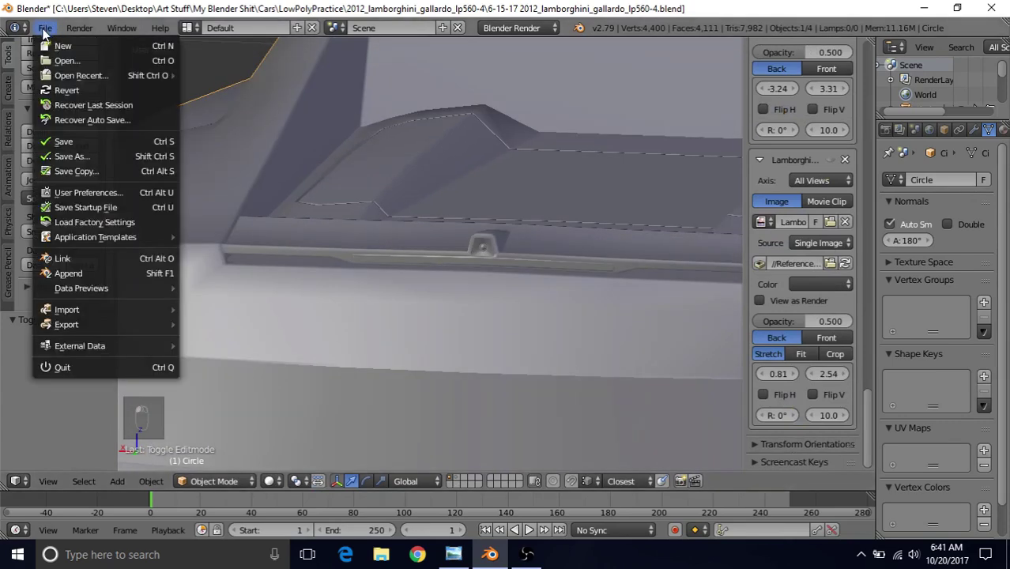
click(94, 140)
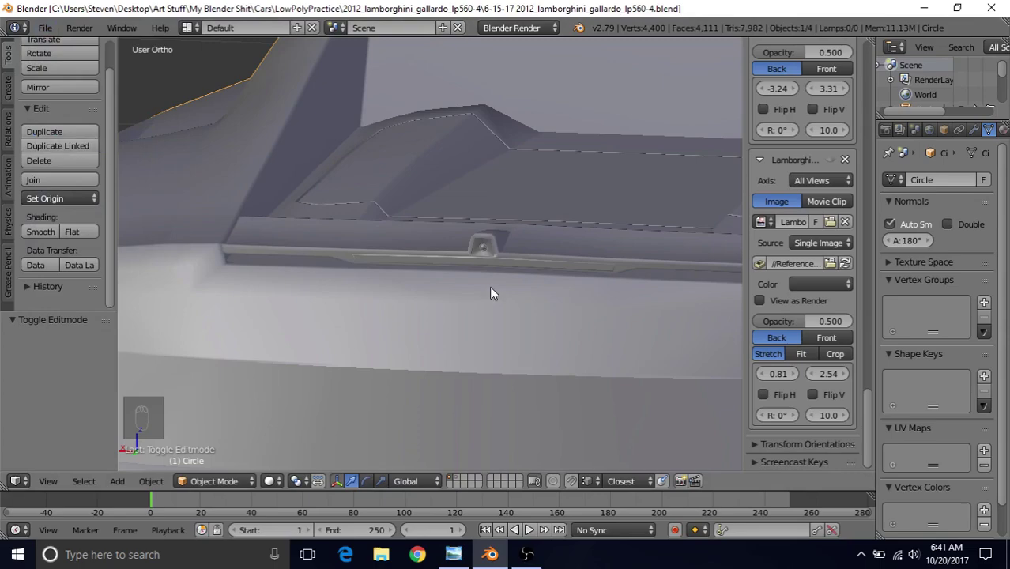